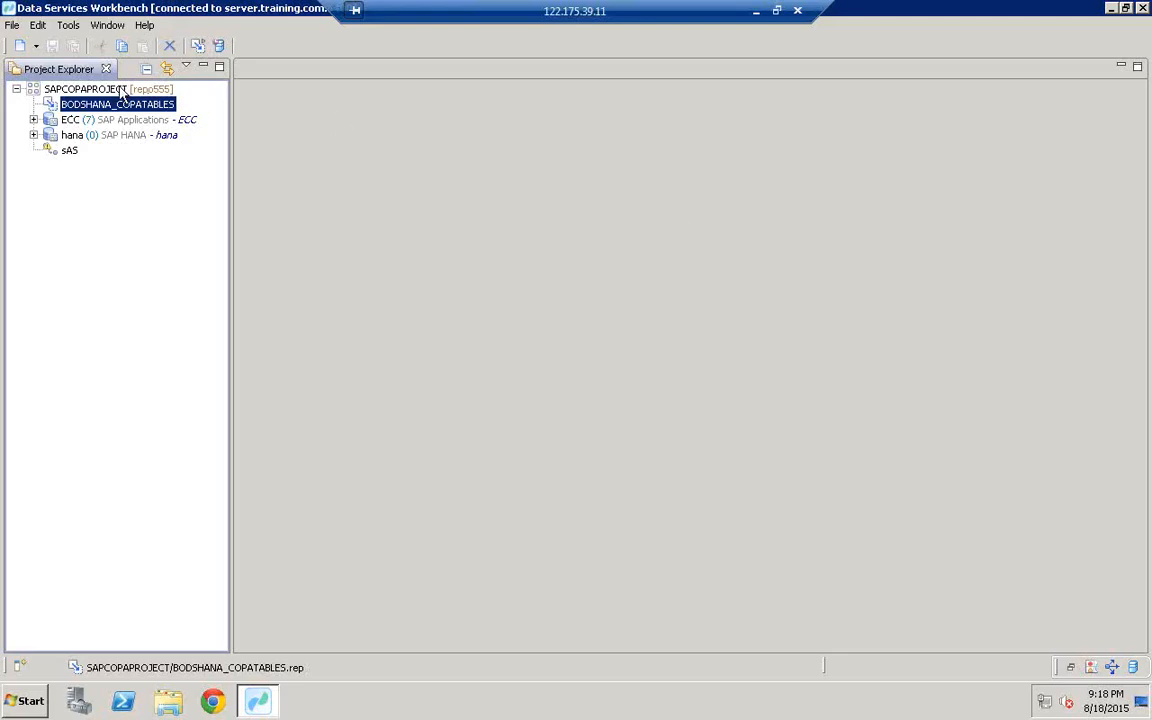
Step: Start a new data flow from the SAPCOPAPROJECT project's context menu (New > Data flow)
{"action": "left_click", "coordinate": [88, 90]}
{"action": "right_click", "coordinate": [88, 91]}
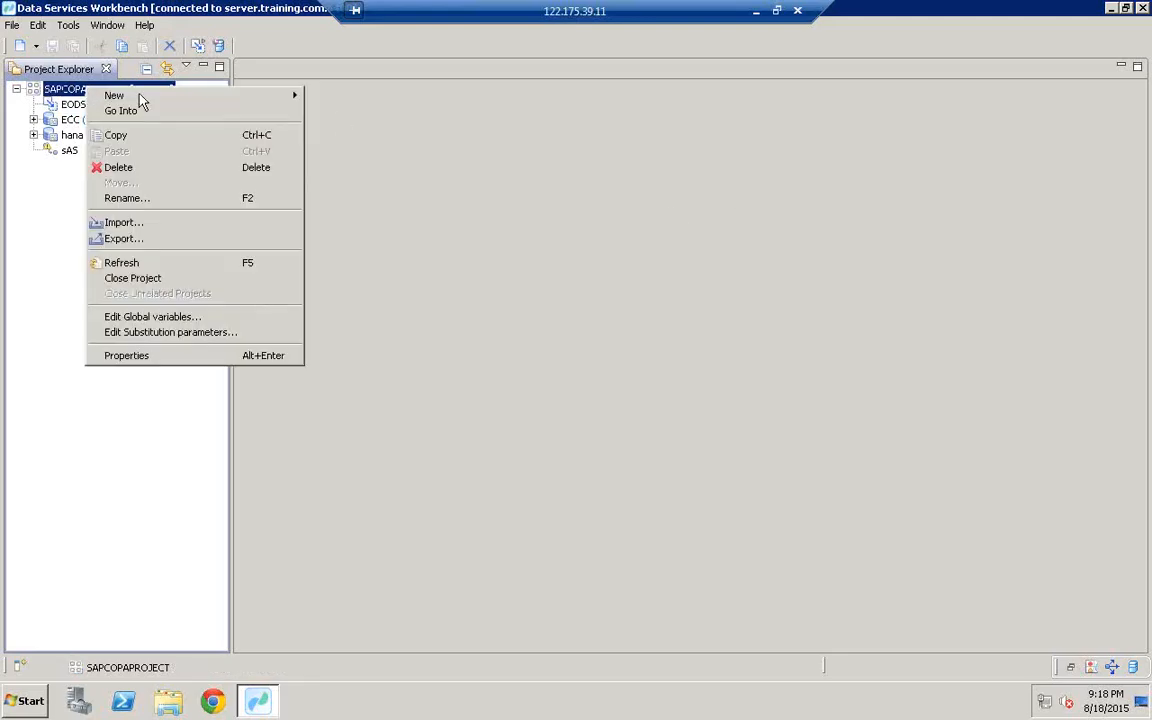
{"action": "mouse_move", "coordinate": [140, 101]}
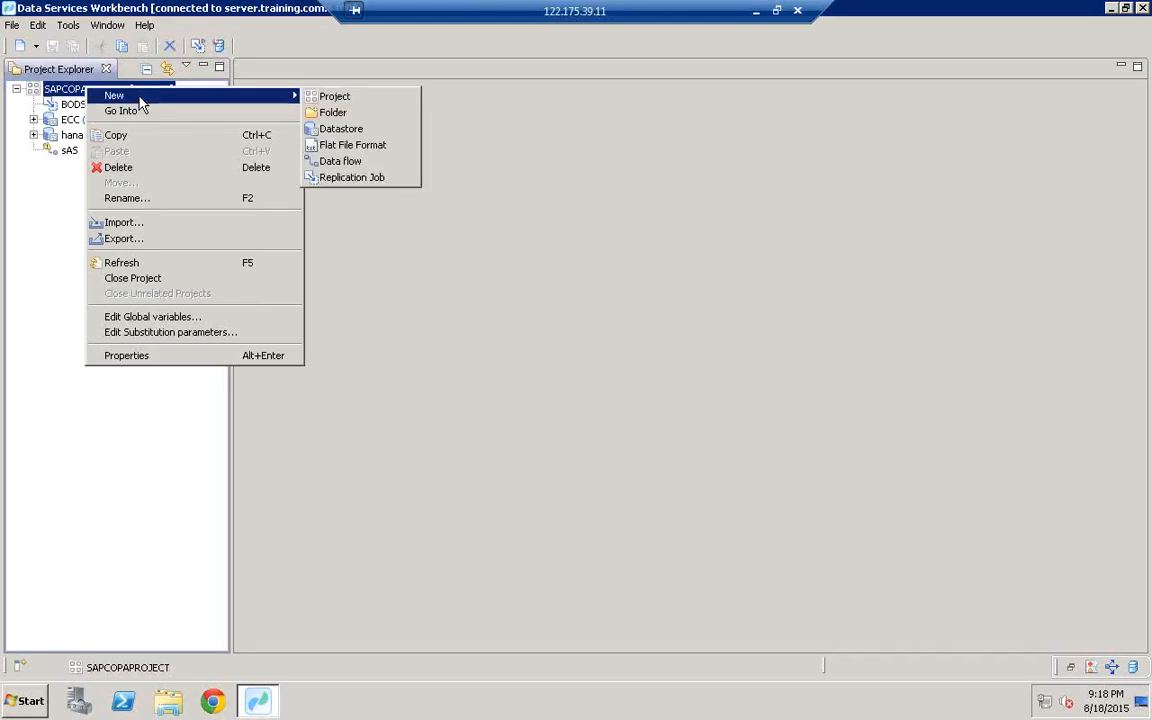
{"action": "left_click", "coordinate": [349, 166]}
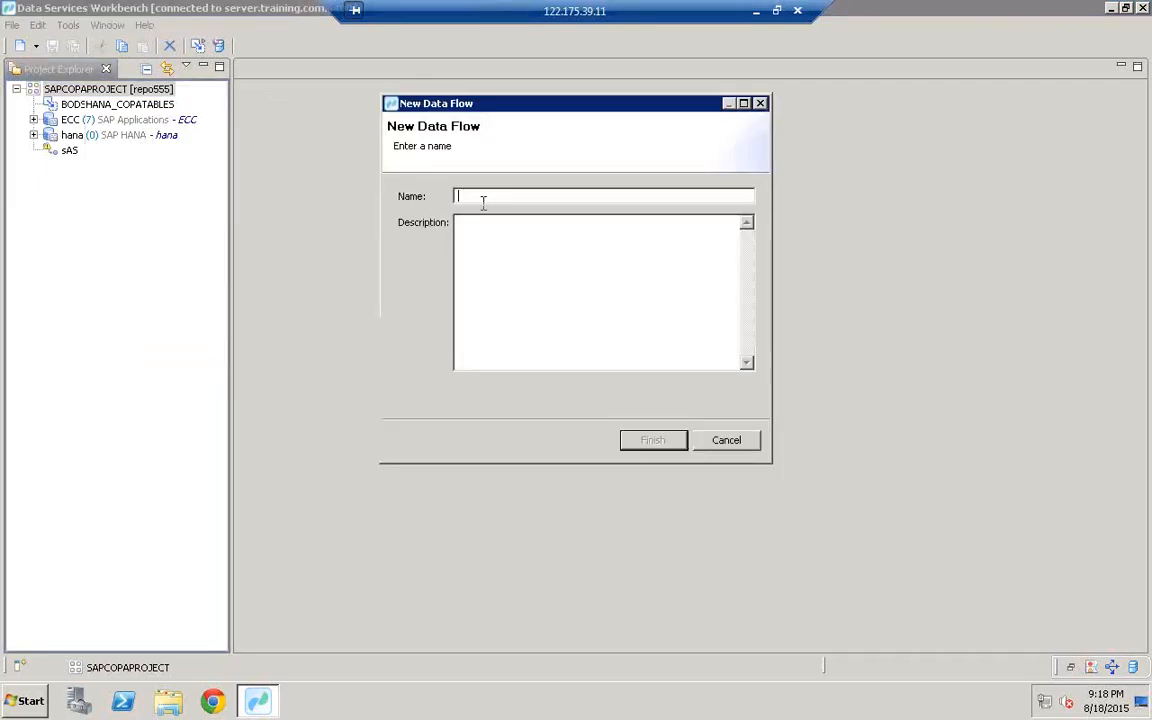
Step: Name the data flow ECC_HANA_DF, reuse that name as its description, and finish
{"action": "type", "text": "HANA"}
{"action": "type", "text": "EC"}
{"action": "type", "text": "C_HANA"}
{"action": "left_click_drag", "start_coordinate": [528, 195], "coordinate": [378, 174]}
{"action": "key", "text": "ctrl+c"}
{"action": "left_click", "coordinate": [480, 238]}
{"action": "key", "text": "ctrl+v"}
{"action": "left_click", "coordinate": [656, 443]}
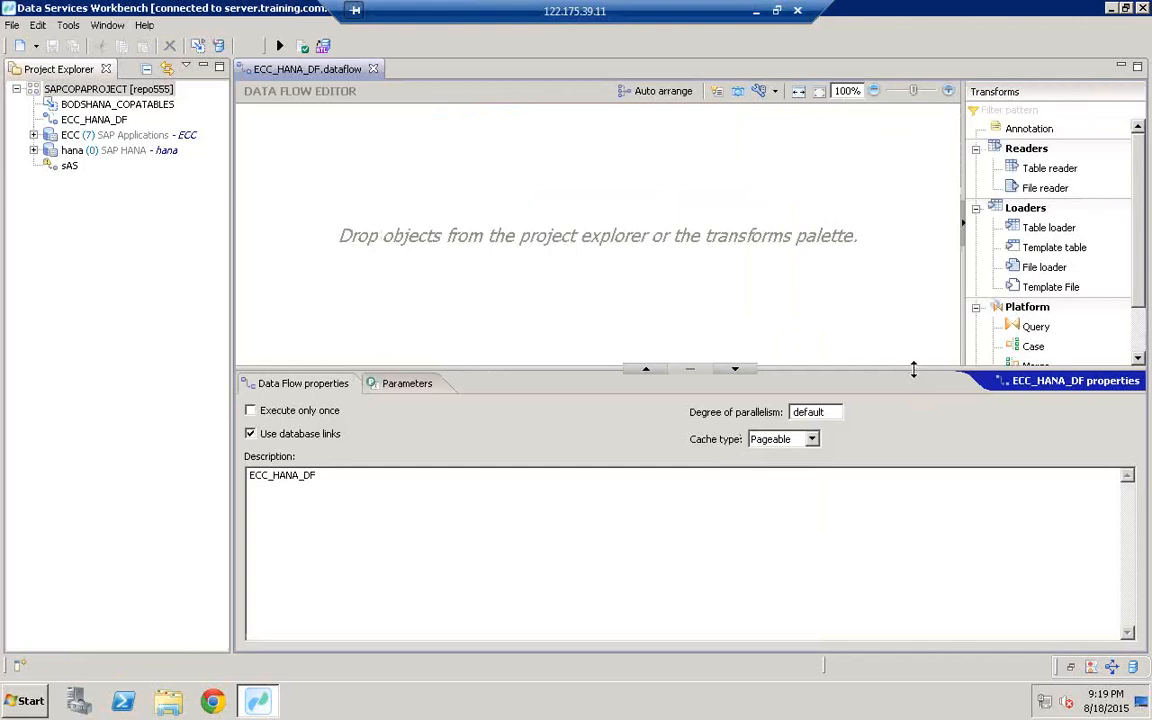
Step: Enlarge the editor area and drop a Table reader onto the ECC_HANA_DF canvas
{"action": "left_click_drag", "start_coordinate": [913, 370], "coordinate": [905, 501]}
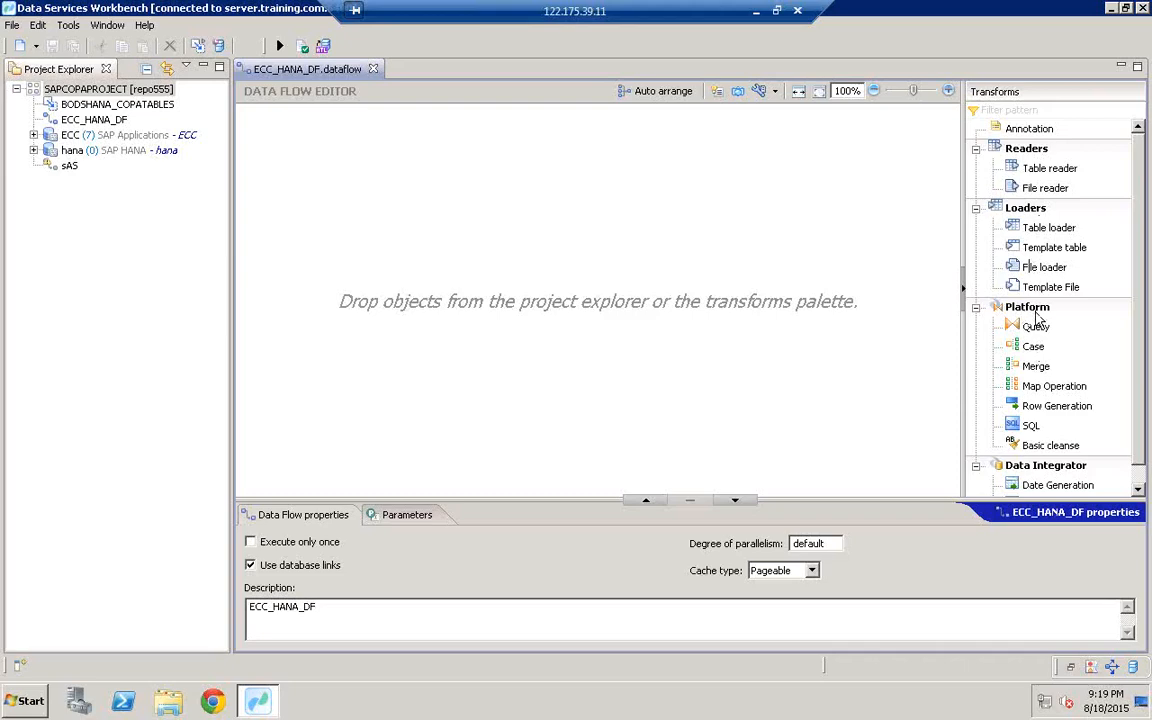
{"action": "left_click", "coordinate": [1138, 482]}
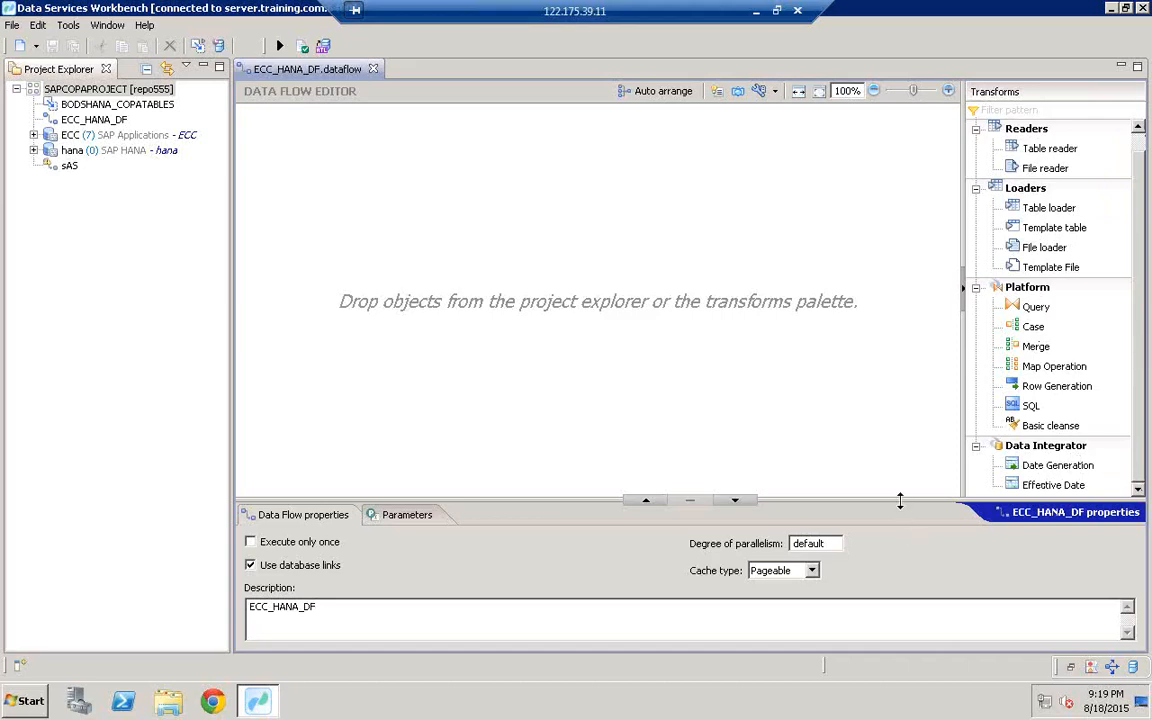
{"action": "left_click_drag", "start_coordinate": [899, 520], "coordinate": [899, 554]}
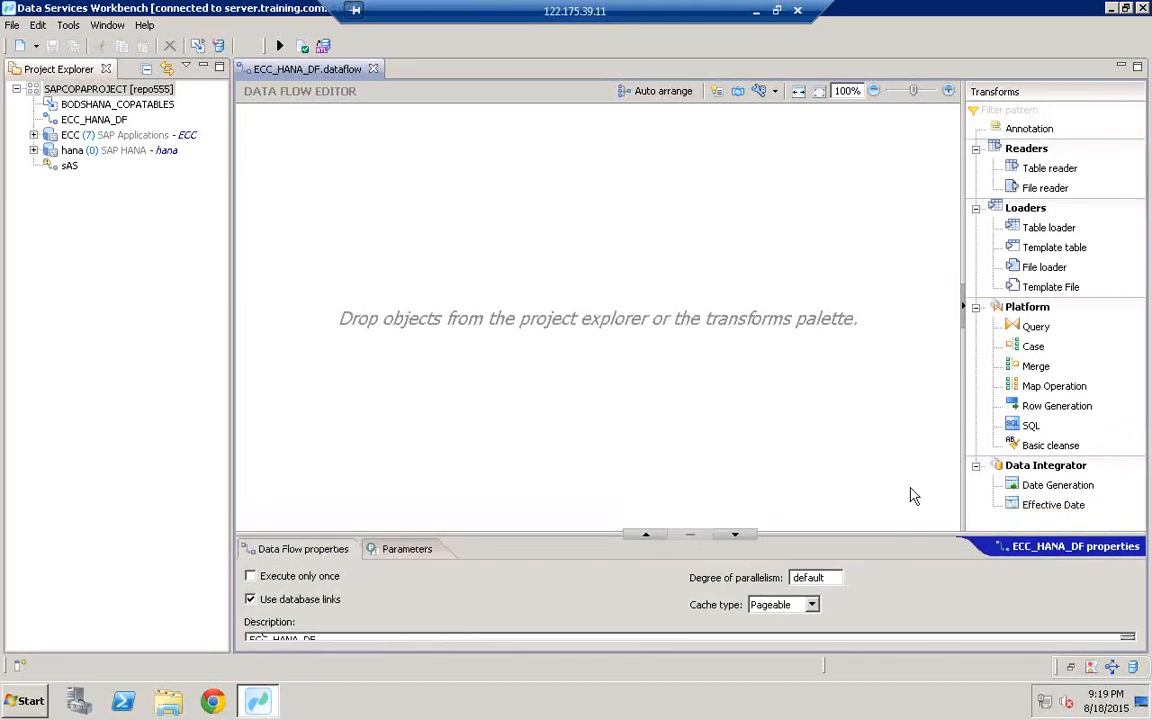
{"action": "left_click", "coordinate": [1030, 169]}
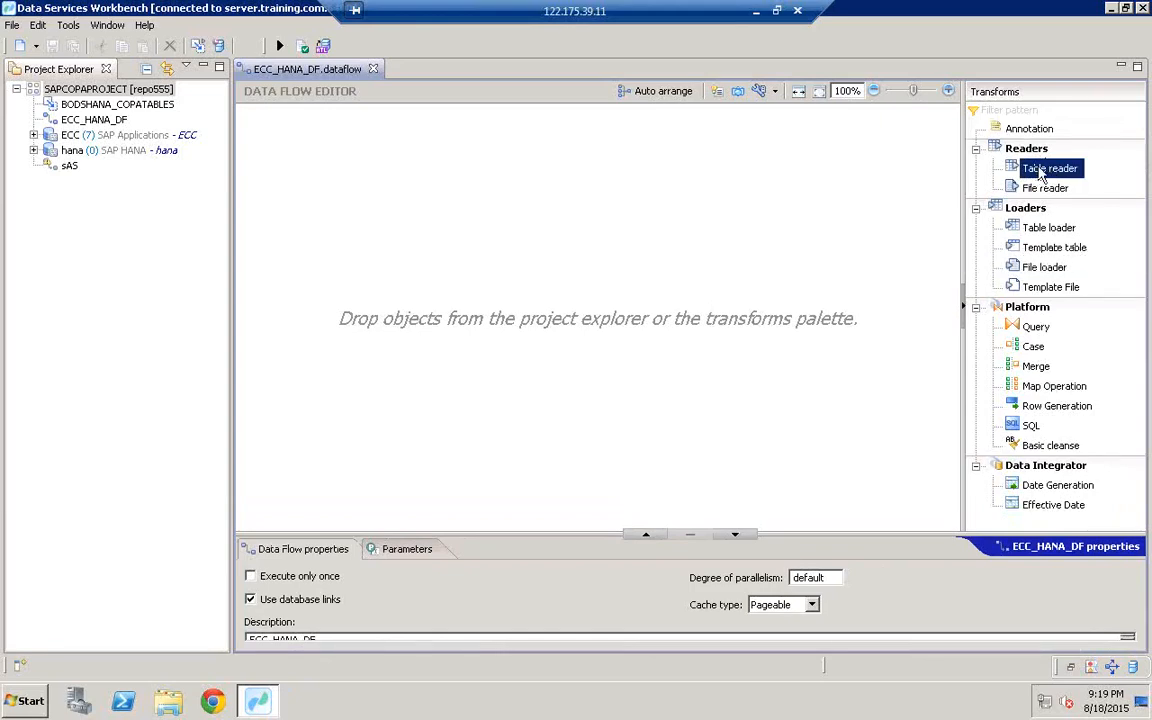
{"action": "left_click_drag", "start_coordinate": [1040, 175], "coordinate": [341, 280]}
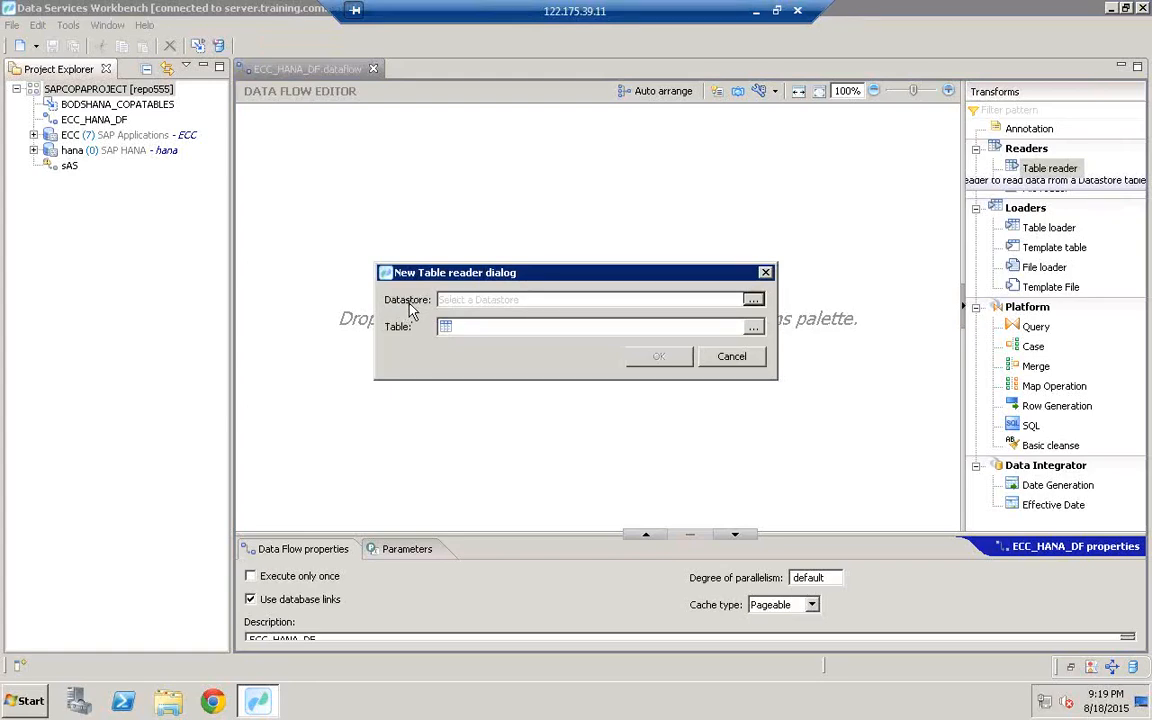
Step: Set the table reader to table CE1IDEA from the ECC datastore and add it
{"action": "left_click", "coordinate": [753, 302]}
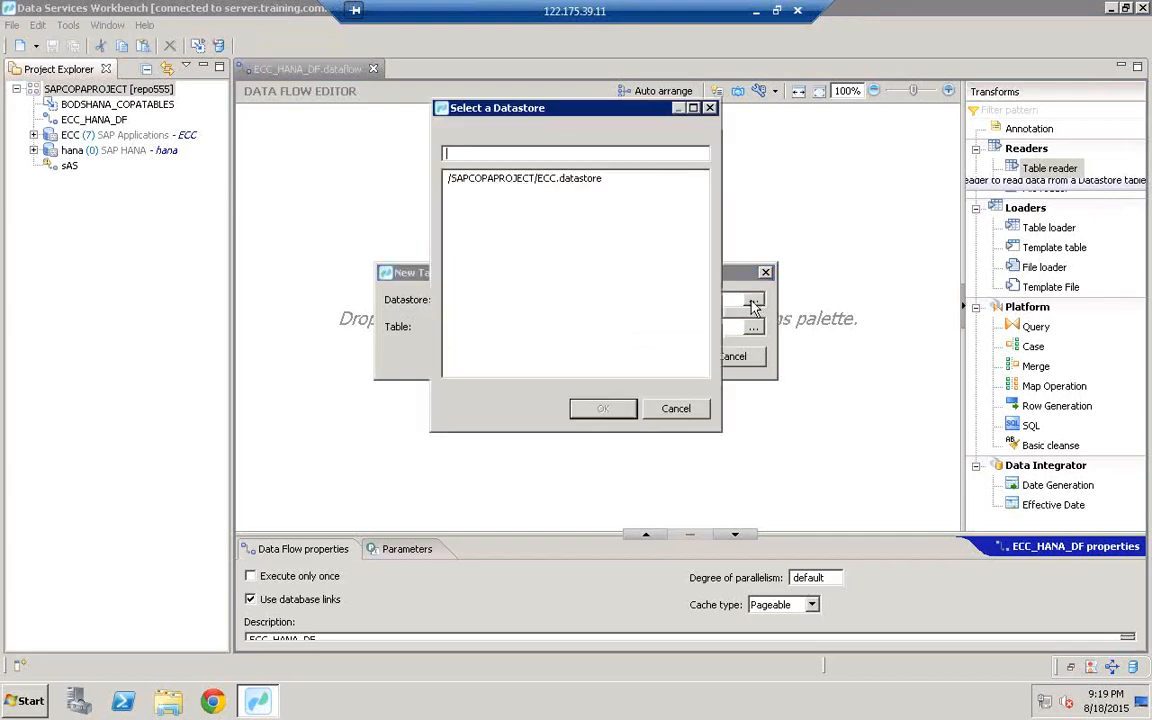
{"action": "left_click", "coordinate": [549, 179]}
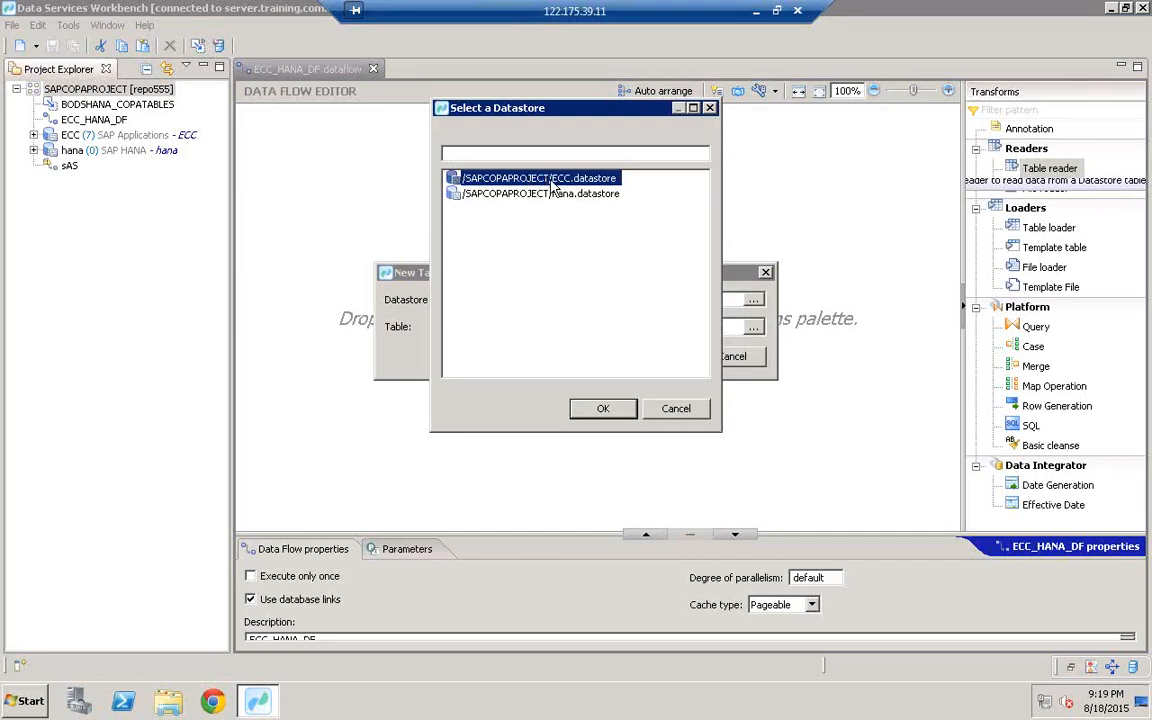
{"action": "double_click", "coordinate": [551, 182]}
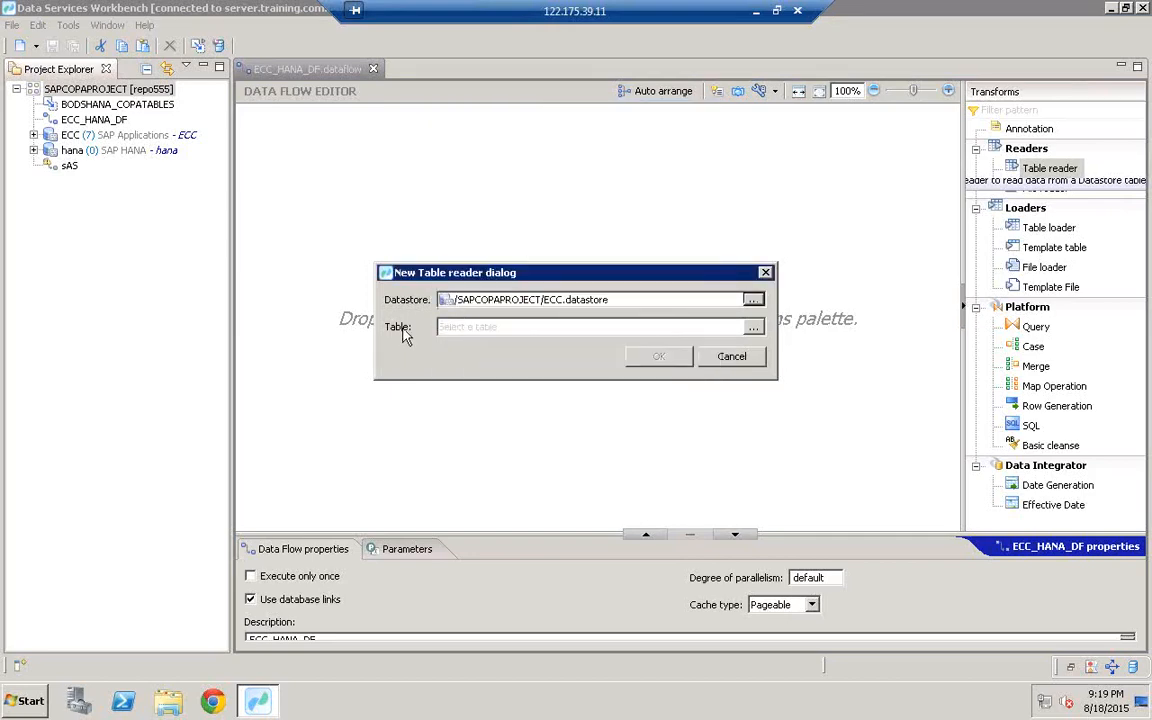
{"action": "left_click", "coordinate": [753, 328]}
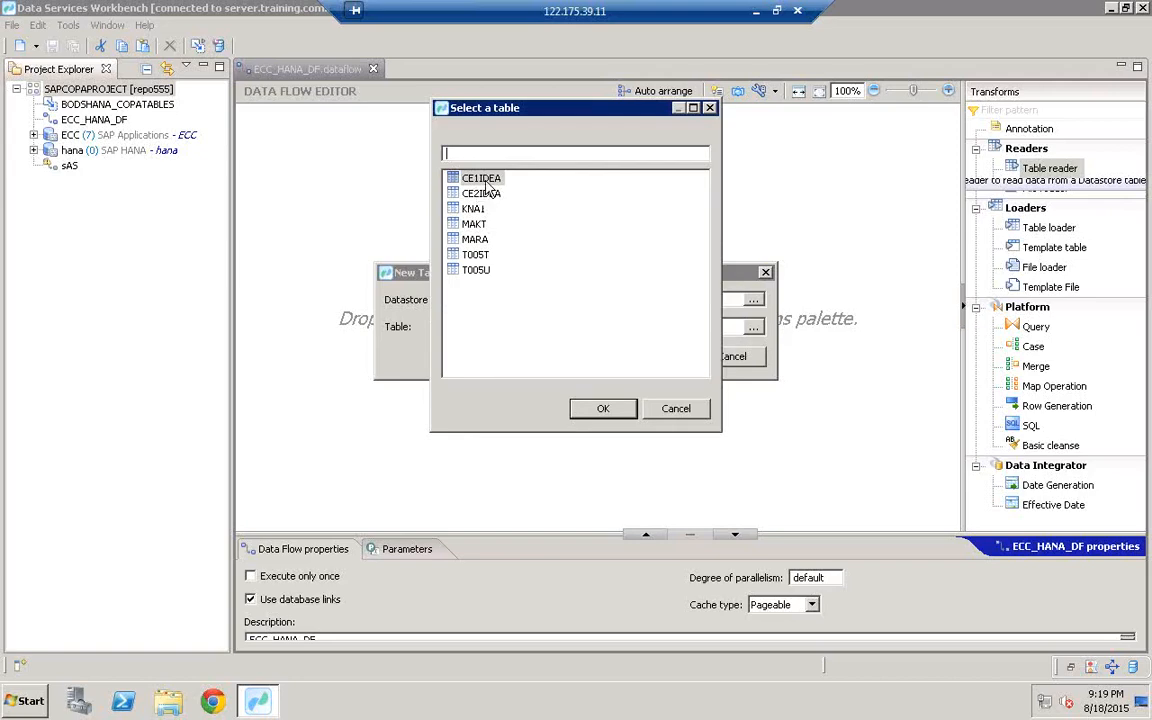
{"action": "left_click", "coordinate": [489, 180]}
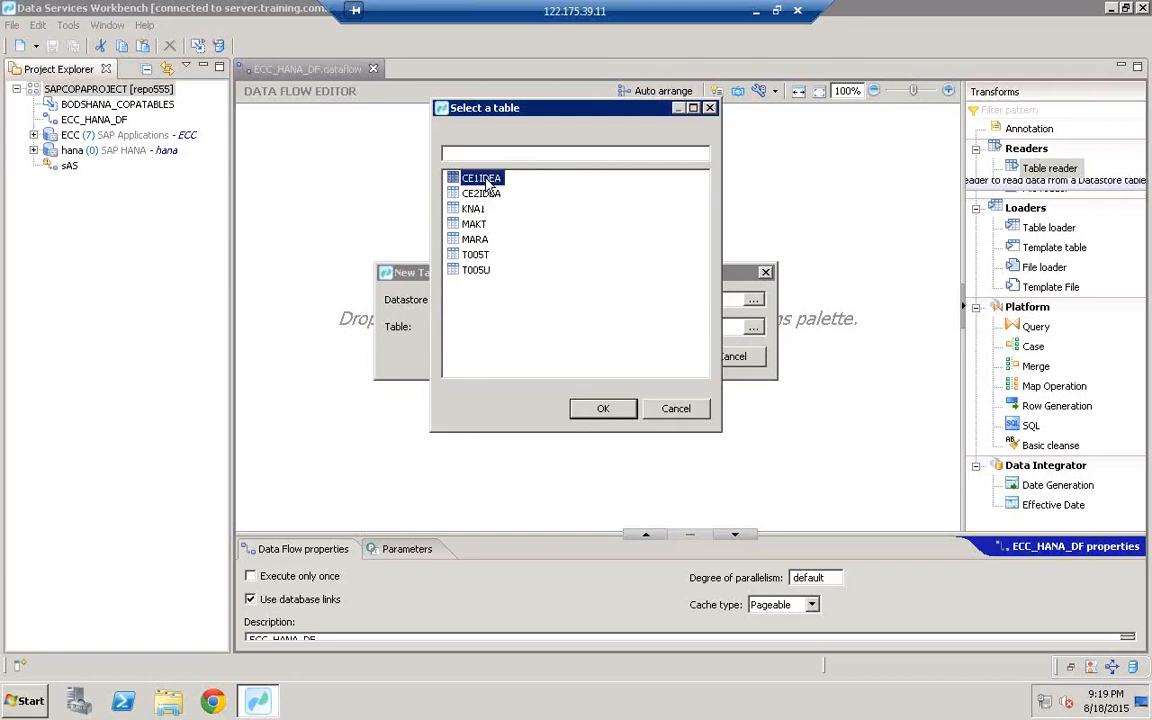
{"action": "double_click", "coordinate": [476, 182]}
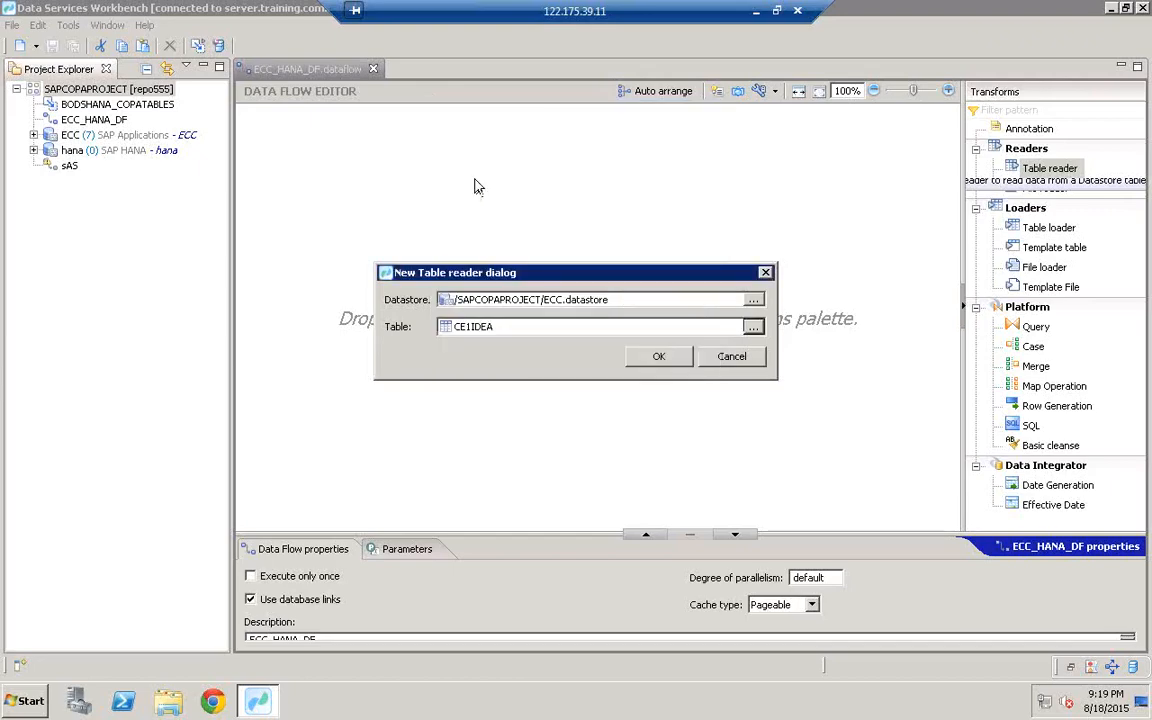
{"action": "left_click", "coordinate": [668, 362]}
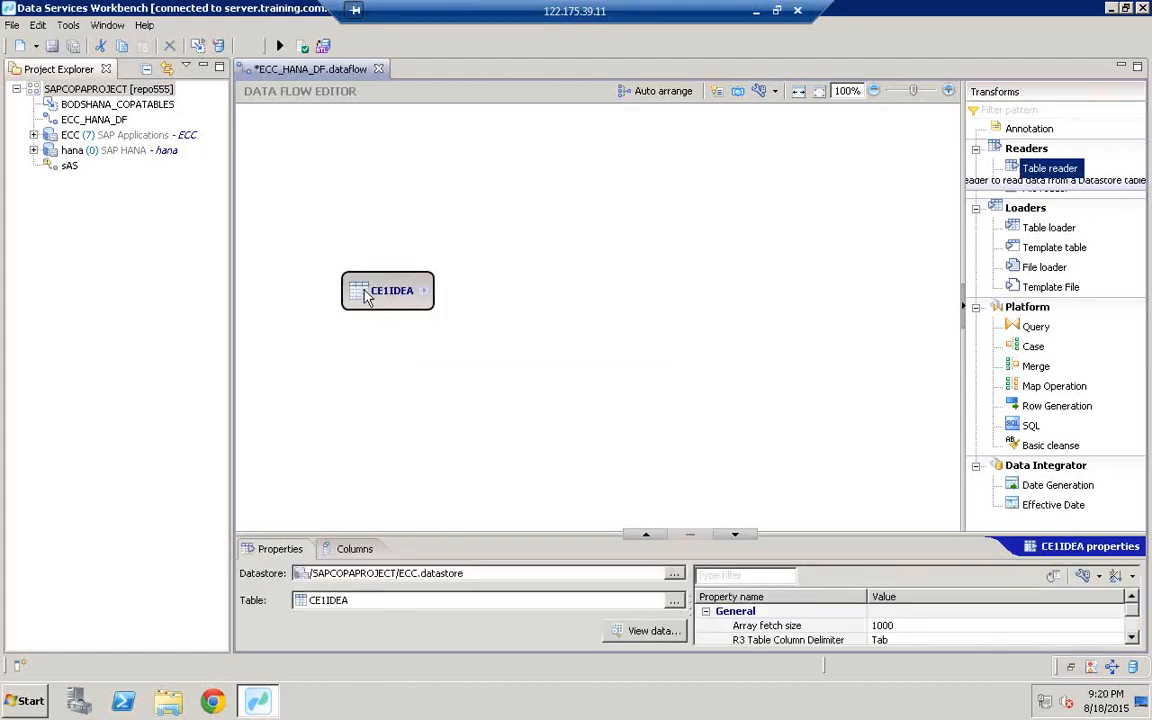
Step: Nudge the CE1IDEA reader left and bring up its context menu
{"action": "left_click_drag", "start_coordinate": [366, 296], "coordinate": [322, 298]}
{"action": "right_click", "coordinate": [322, 298]}
{"action": "left_click", "coordinate": [383, 236]}
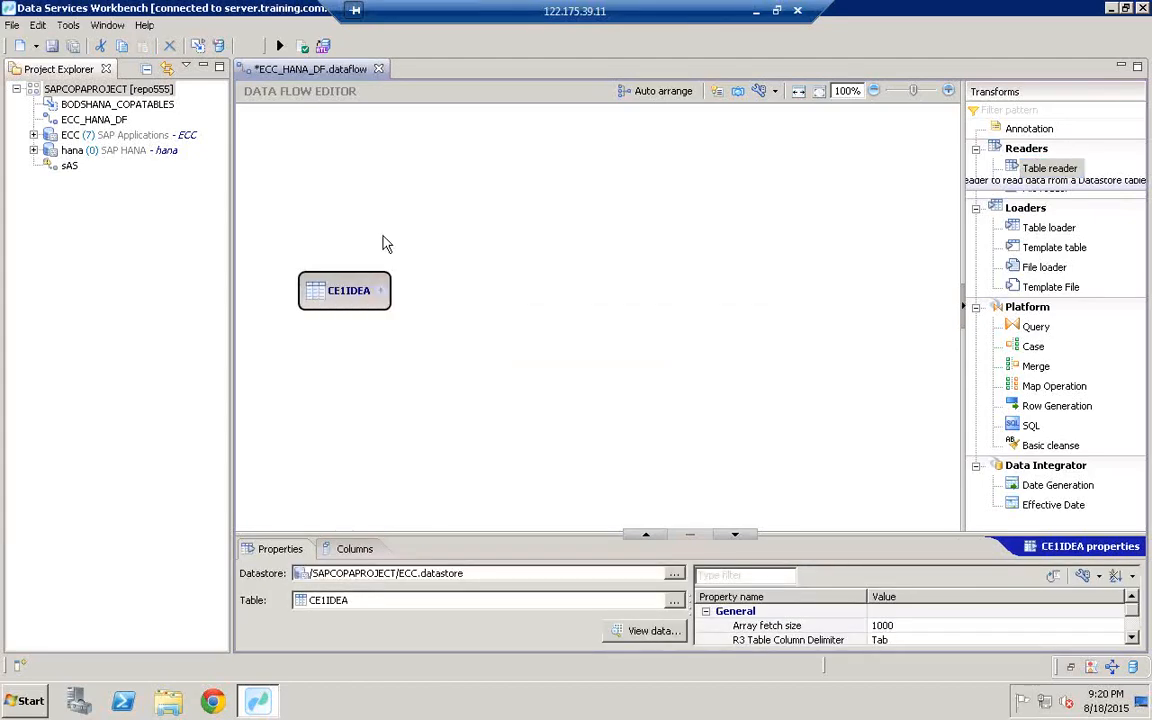
{"action": "right_click", "coordinate": [345, 302]}
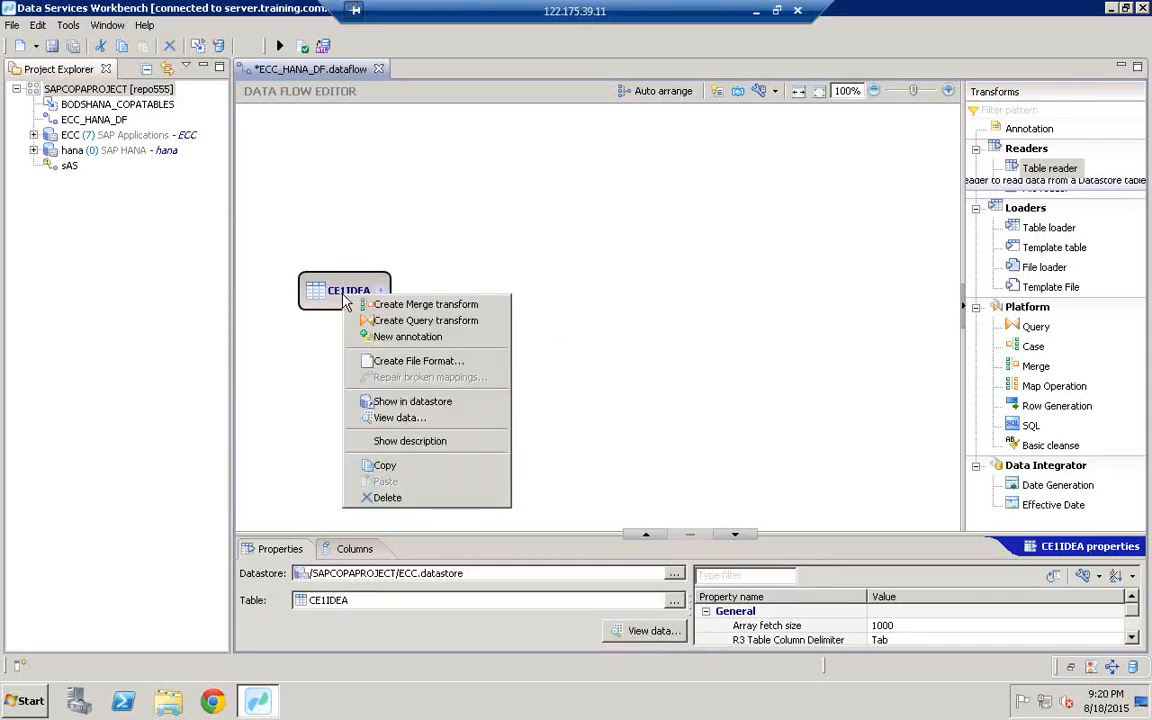
Step: Preview CE1IDEA's data (200 rows) and switch to the distinct values view
{"action": "left_click", "coordinate": [408, 419]}
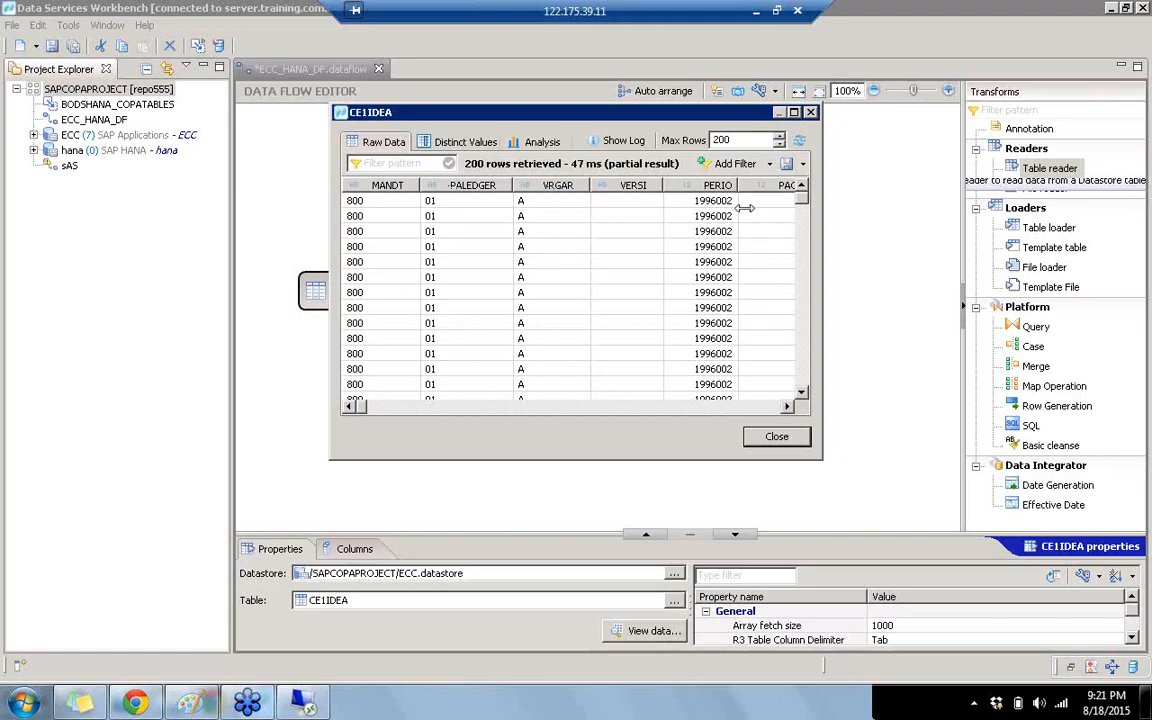
{"action": "left_click", "coordinate": [460, 144]}
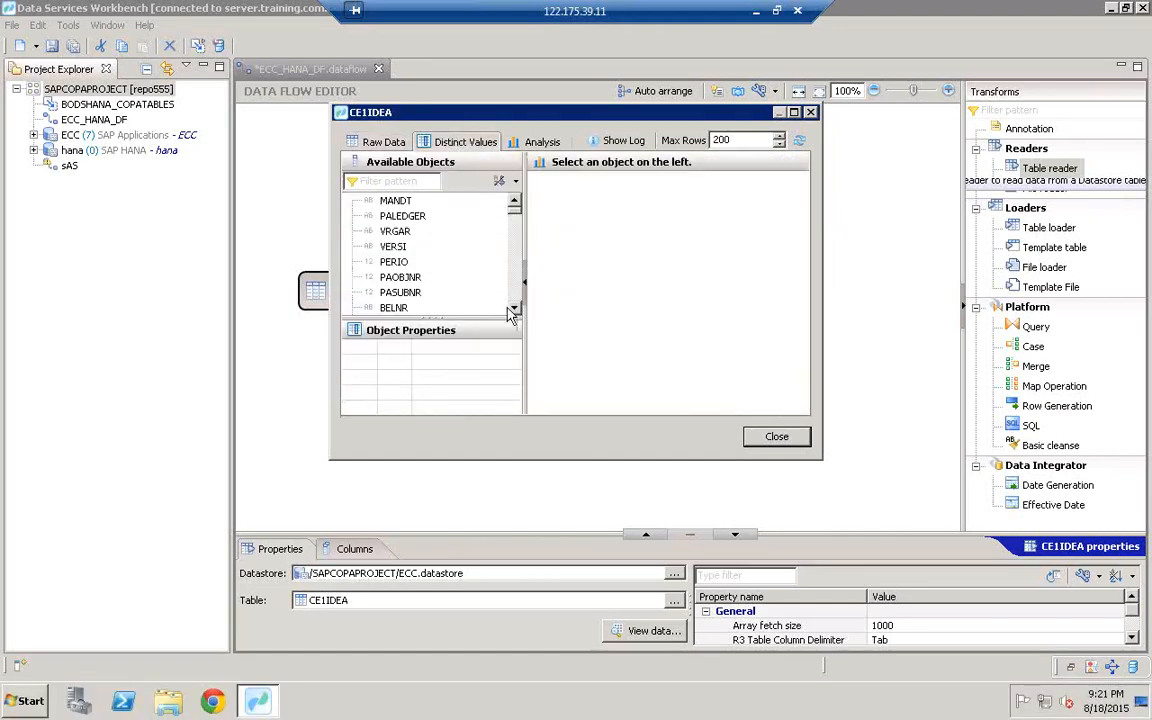
Step: Filter for BUKRS, review its 8 distinct company codes, then close the preview
{"action": "left_click", "coordinate": [376, 181]}
{"action": "type", "text": "BUKRS"}
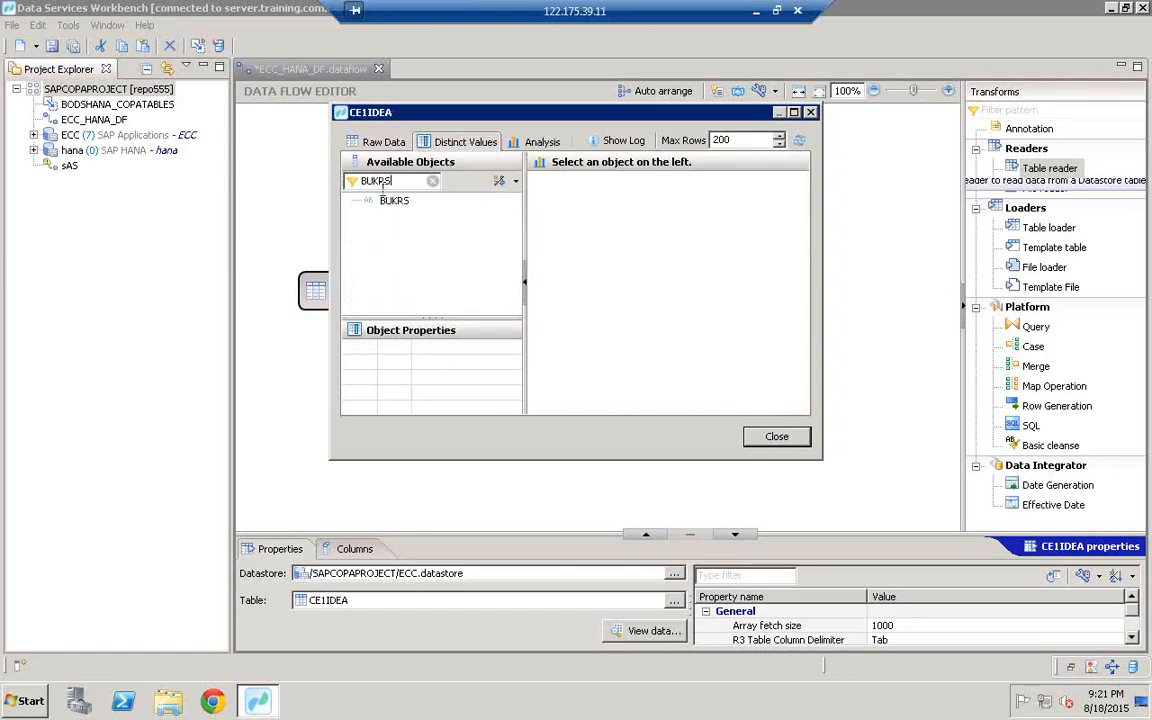
{"action": "left_click", "coordinate": [395, 205]}
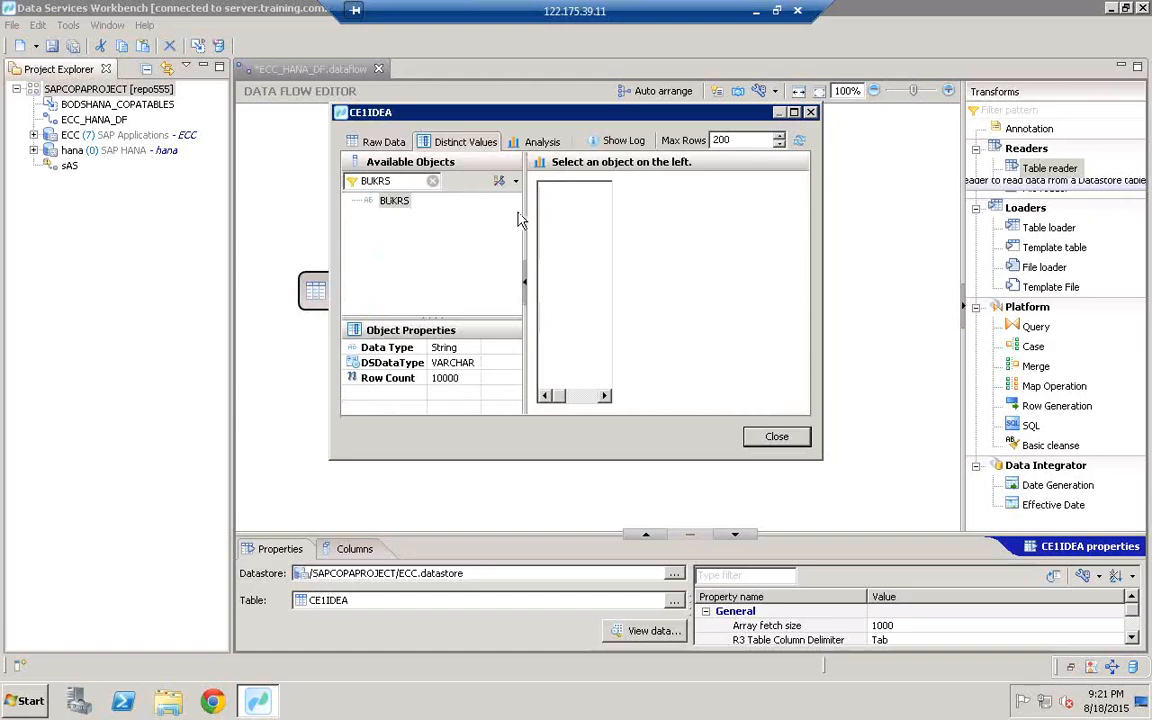
{"action": "left_click", "coordinate": [393, 200]}
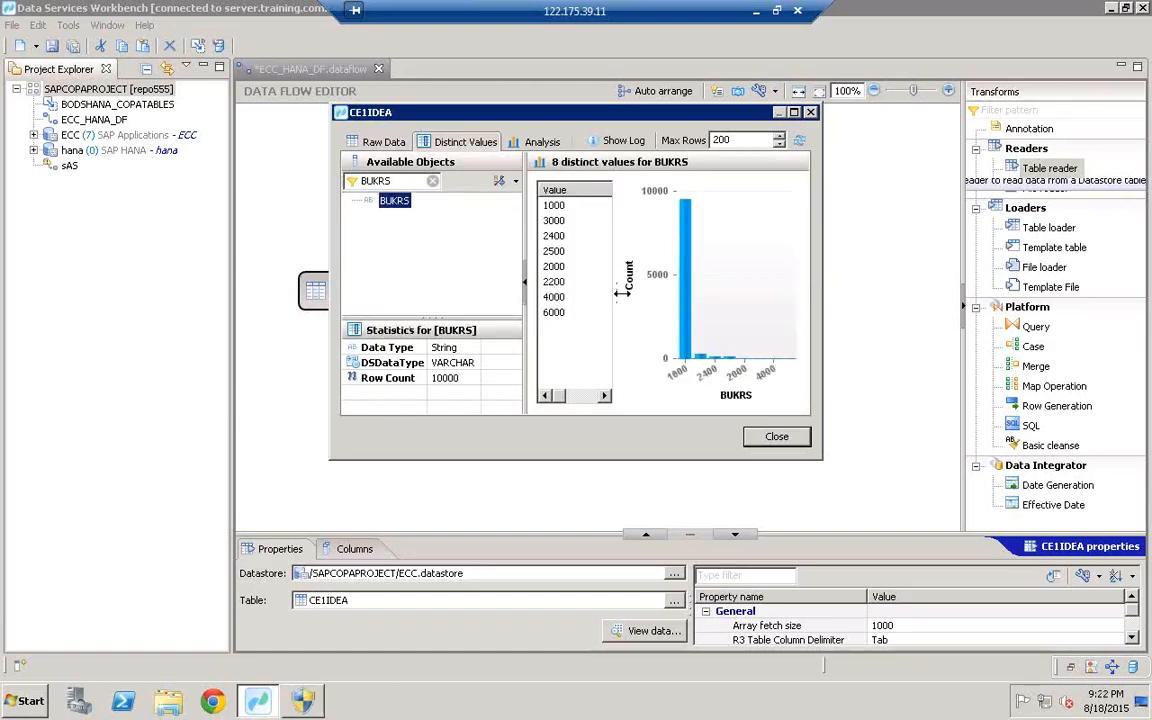
{"action": "left_click_drag", "start_coordinate": [621, 291], "coordinate": [646, 285]}
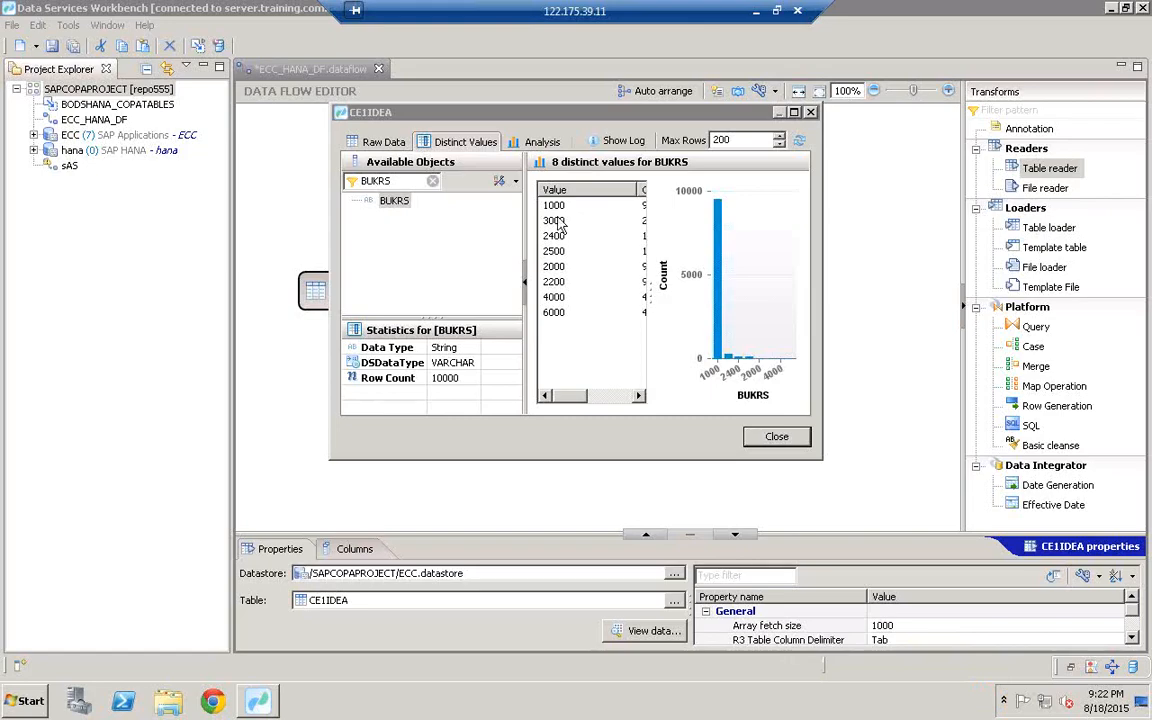
{"action": "left_click", "coordinate": [779, 437]}
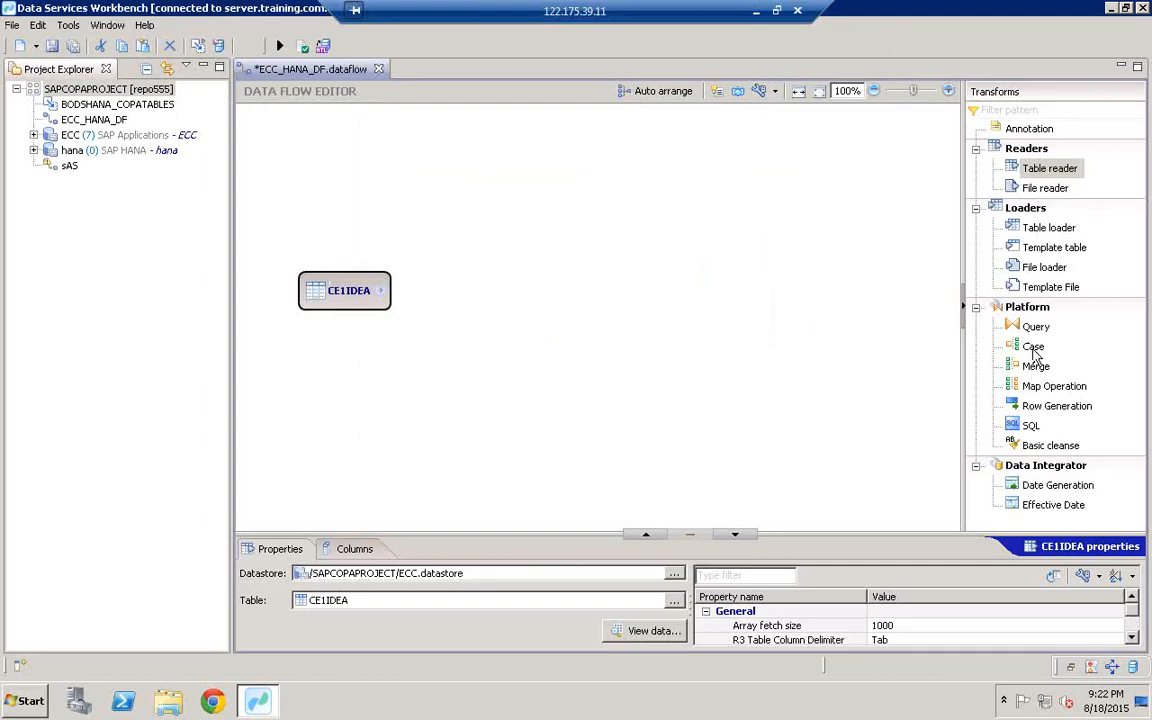
Step: Place a Query transform on the canvas to the right of the CE1IDEA reader
{"action": "left_click", "coordinate": [1030, 347]}
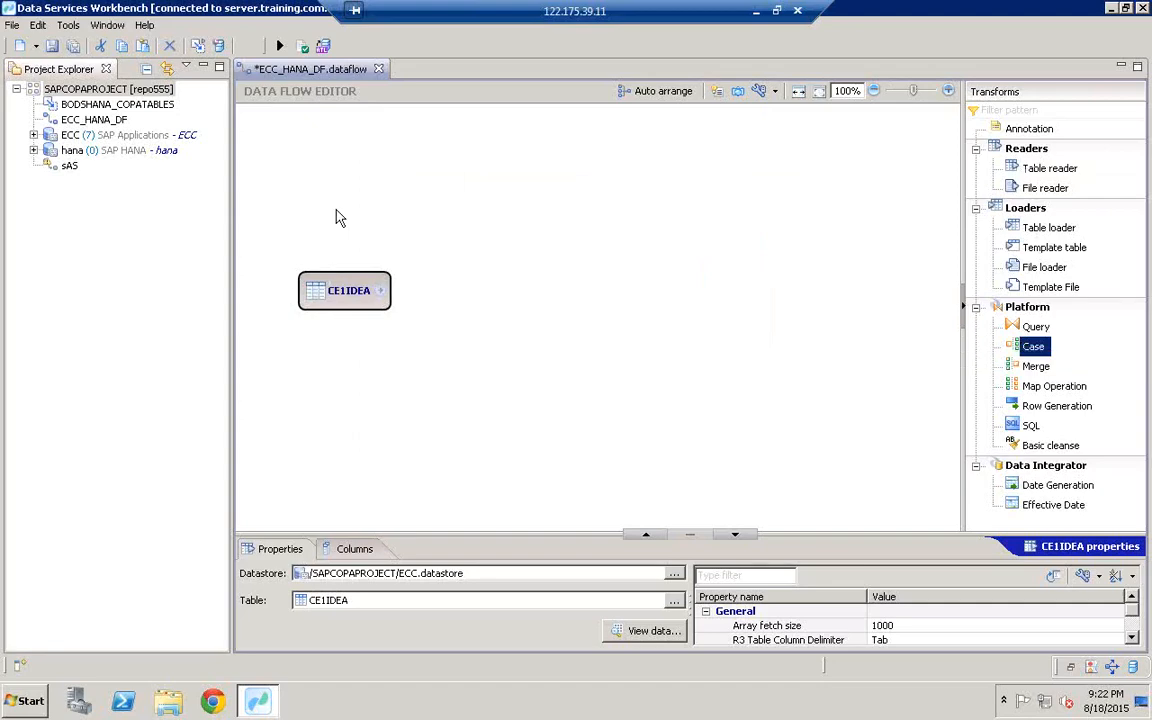
{"action": "left_click", "coordinate": [1030, 328]}
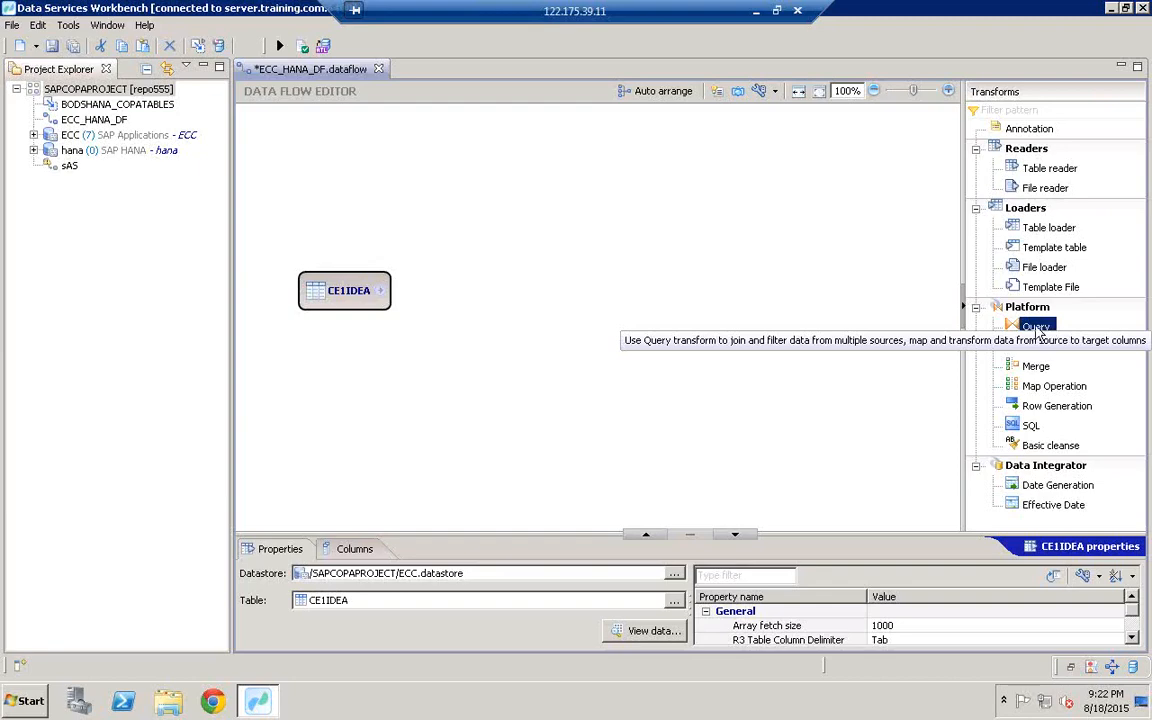
{"action": "left_click_drag", "start_coordinate": [1038, 333], "coordinate": [494, 278]}
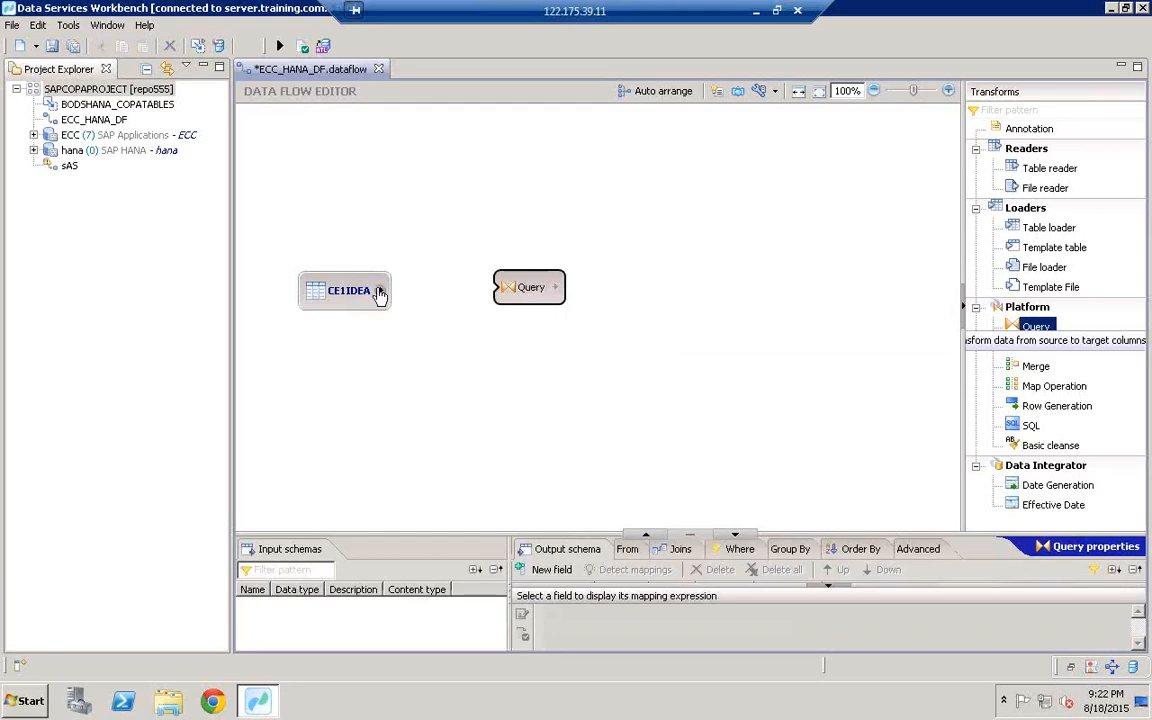
Step: Link CE1IDEA's output into the Query transform and enlarge the schema panels
{"action": "left_click_drag", "start_coordinate": [381, 291], "coordinate": [512, 295]}
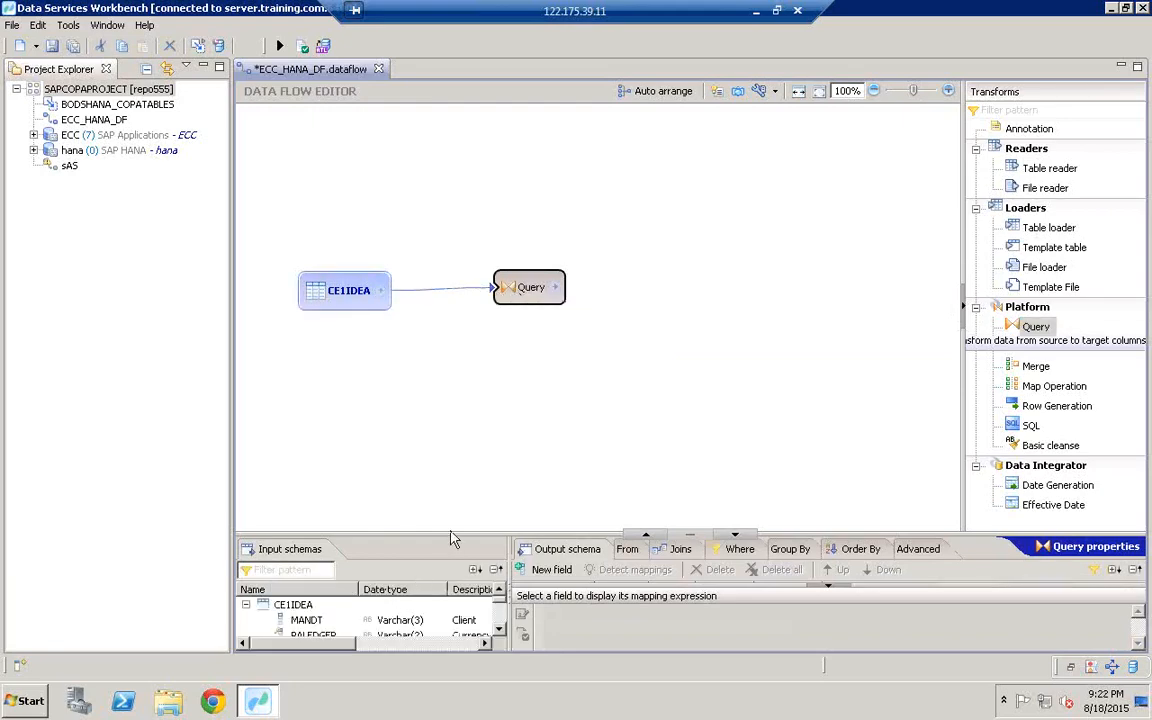
{"action": "left_click_drag", "start_coordinate": [450, 533], "coordinate": [434, 357]}
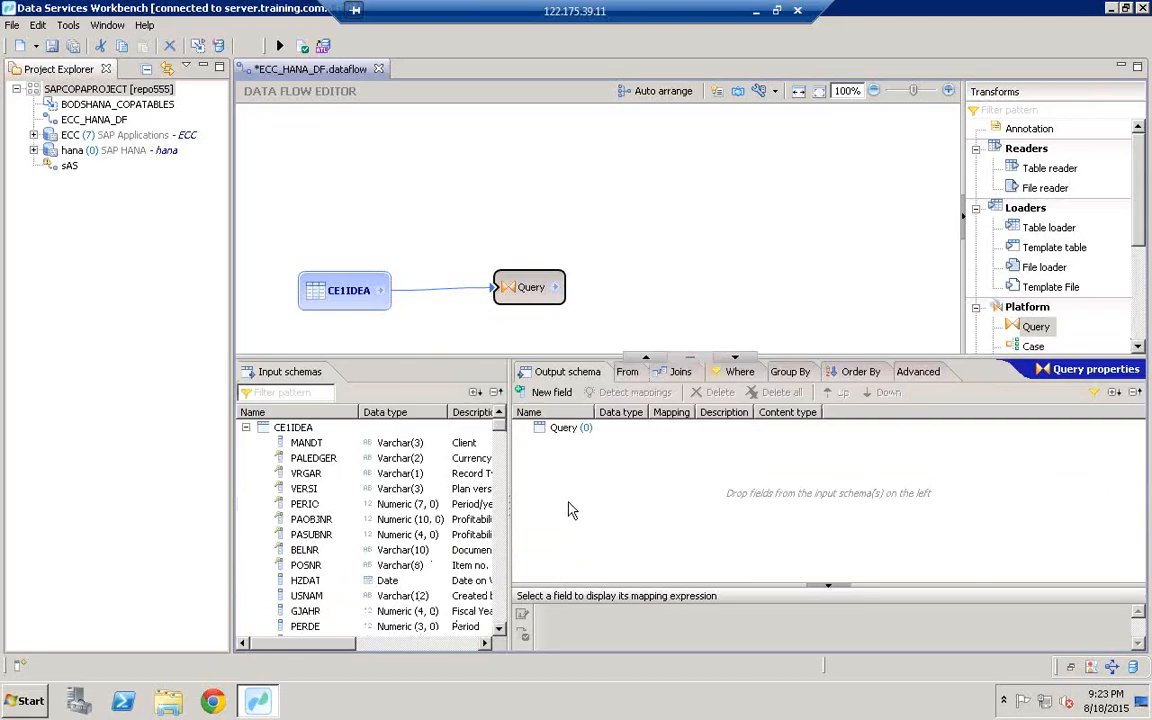
Step: Map KNDNR into the Query output schema, then delete it again
{"action": "left_click", "coordinate": [268, 393]}
{"action": "type", "text": "KNDN"}
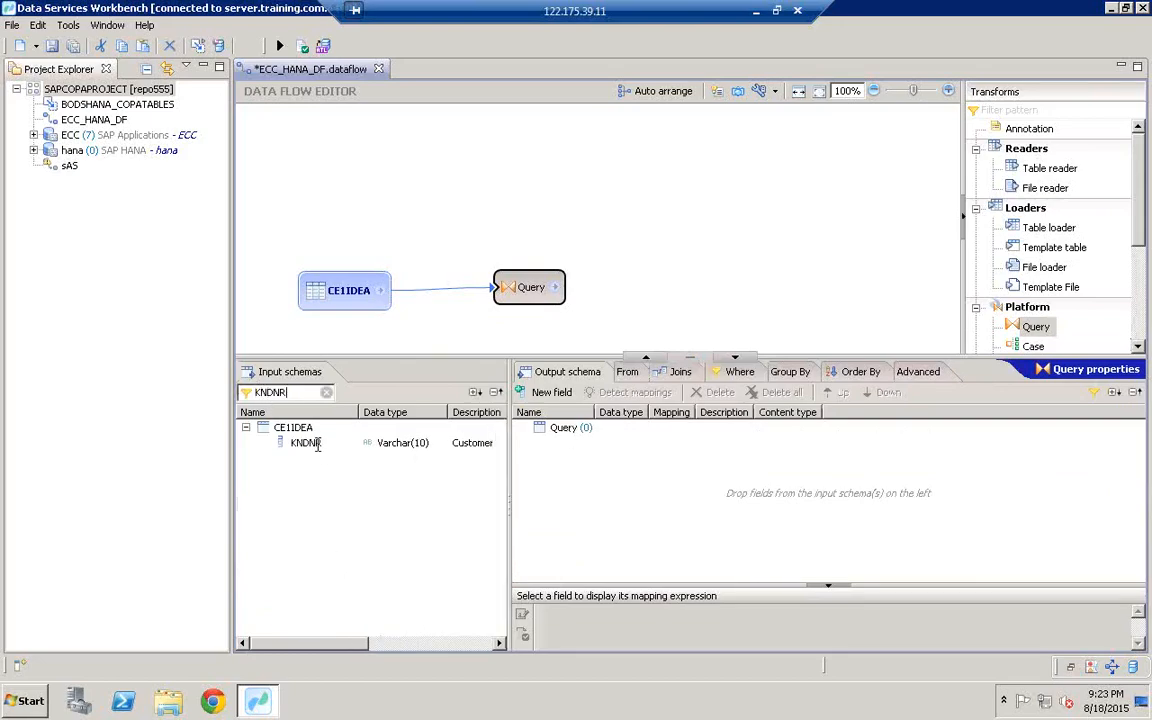
{"action": "type", "text": "R"}
{"action": "left_click_drag", "start_coordinate": [311, 450], "coordinate": [609, 488]}
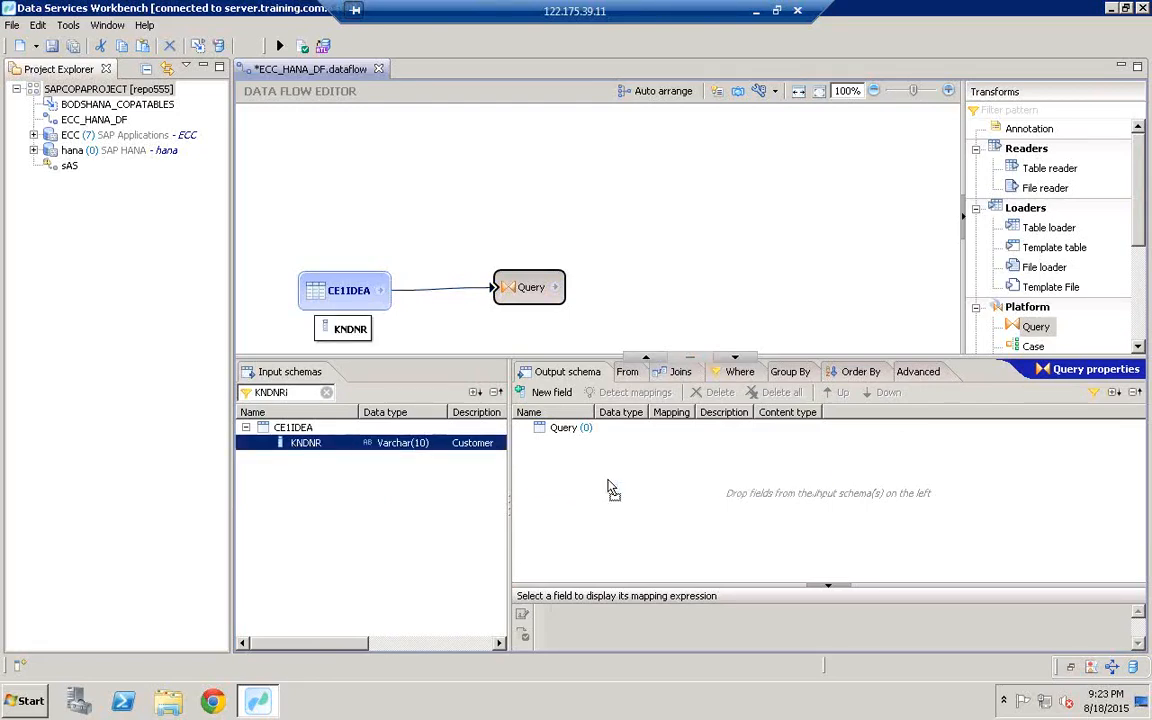
{"action": "left_click", "coordinate": [295, 391]}
{"action": "key", "text": "BackSpace"}
{"action": "key", "text": "BackSpace"}
{"action": "key", "text": "BackSpace"}
{"action": "key", "text": "BackSpace"}
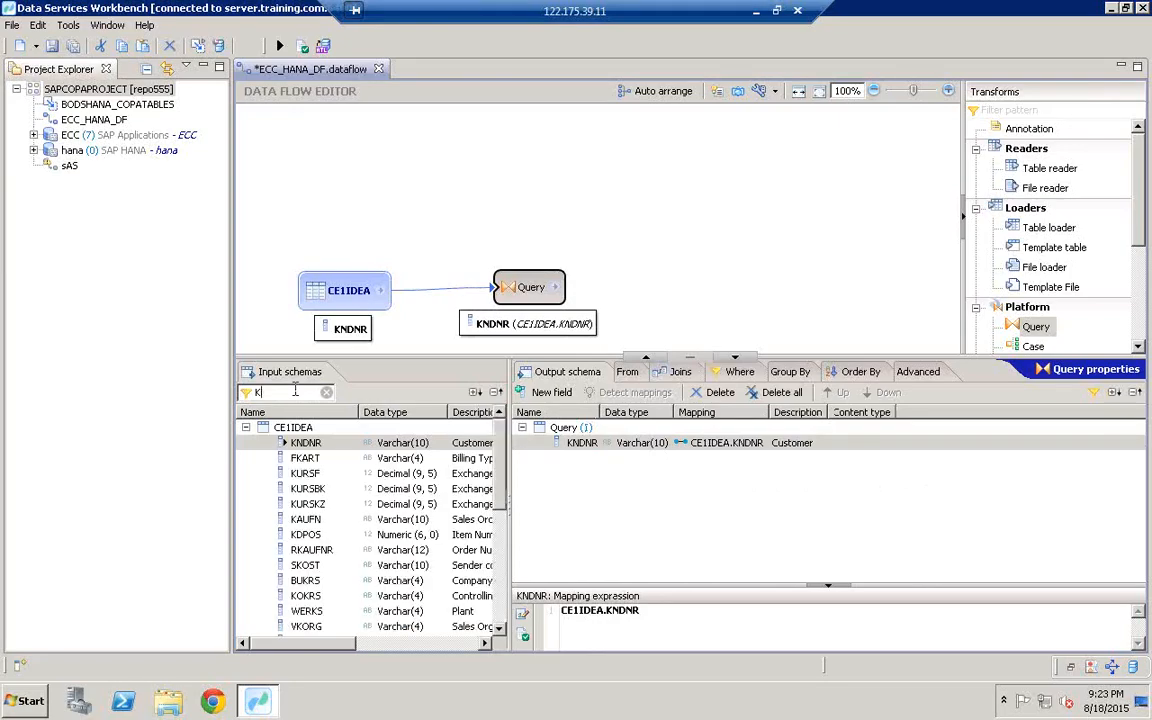
{"action": "right_click", "coordinate": [588, 443]}
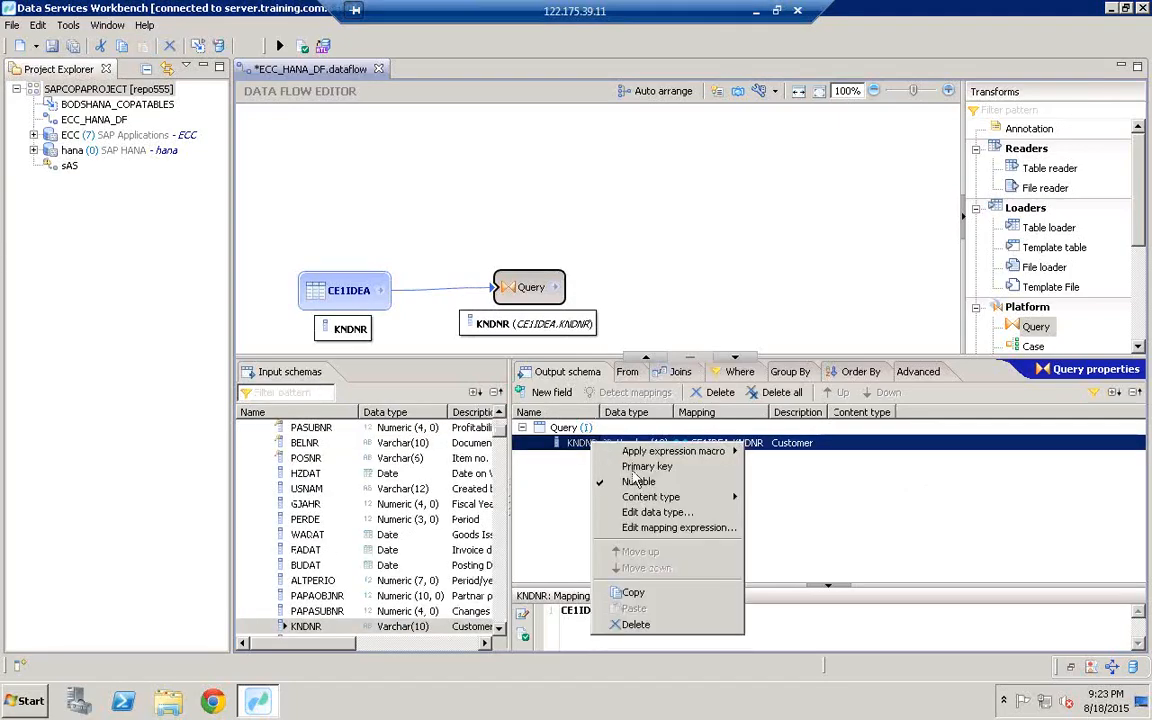
{"action": "left_click", "coordinate": [634, 624]}
Step: Map BUKRS and VKORG from CE1IDEA into the Query output schema
{"action": "left_click", "coordinate": [297, 393]}
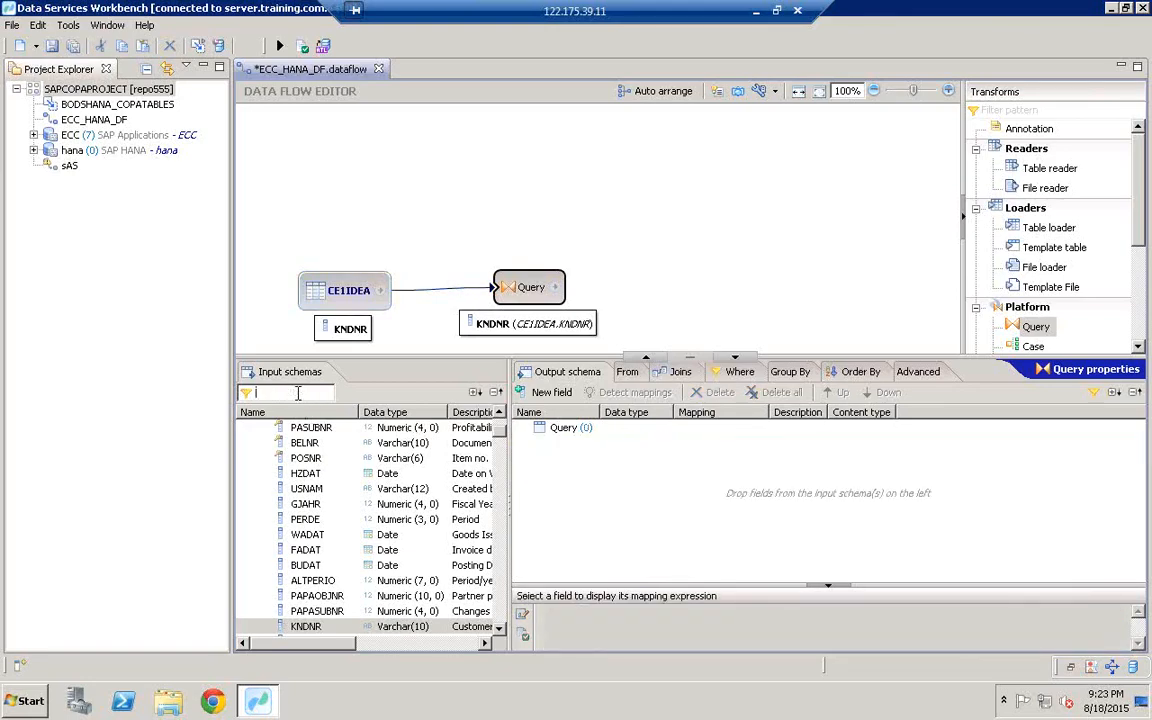
{"action": "type", "text": "BUKRS"}
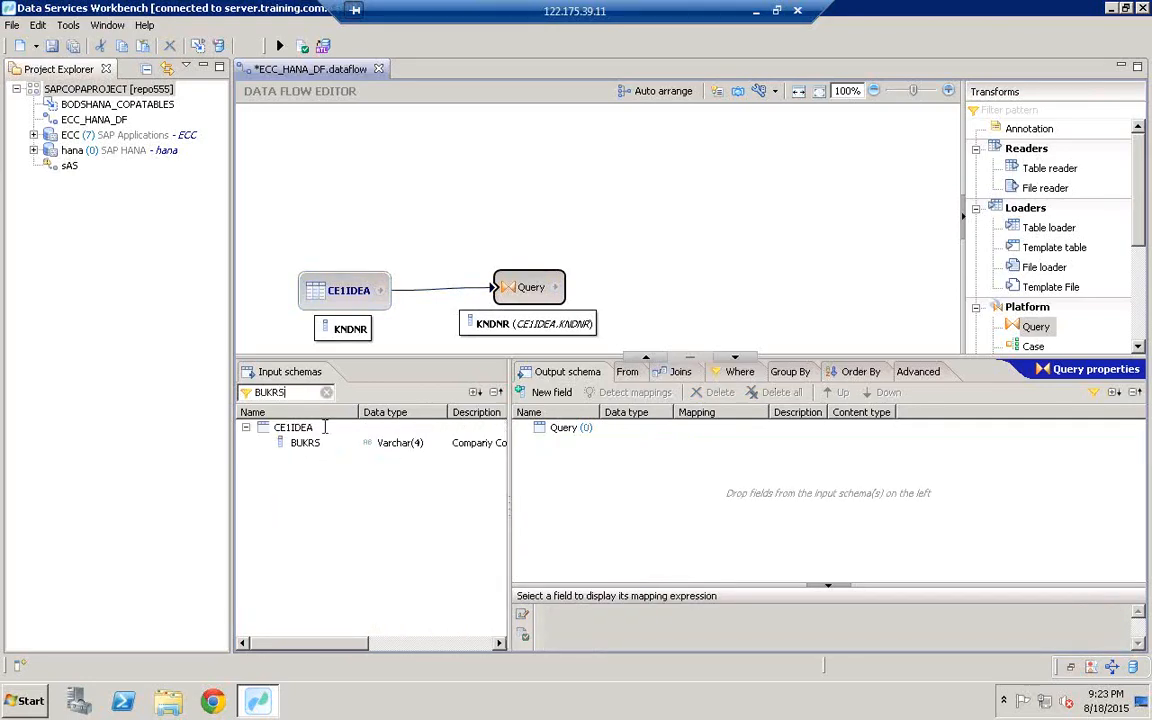
{"action": "left_click_drag", "start_coordinate": [305, 443], "coordinate": [674, 465]}
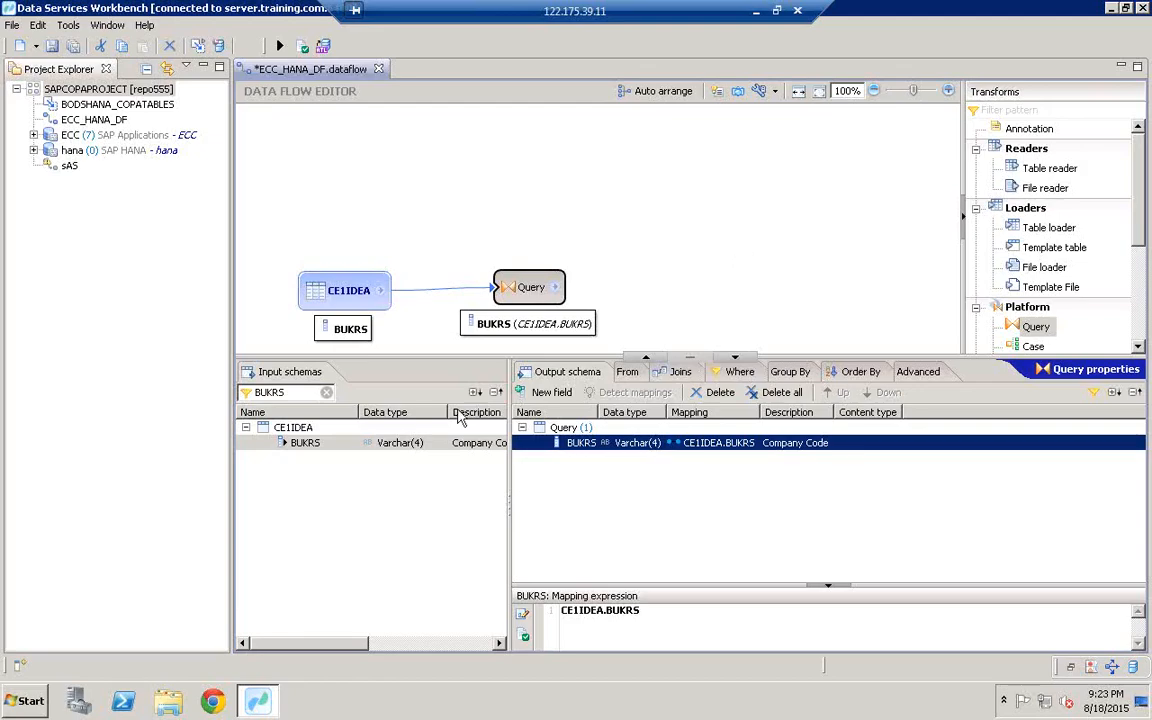
{"action": "left_click", "coordinate": [303, 393]}
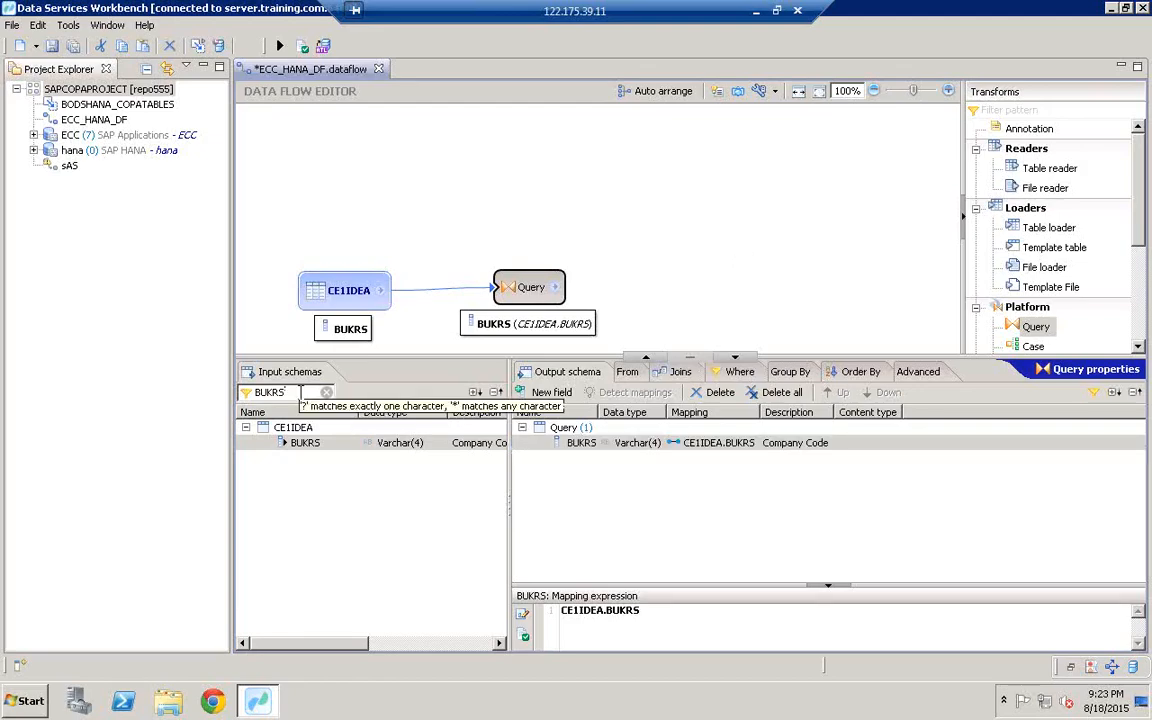
{"action": "key", "text": "BackSpace"}
{"action": "key", "text": "BackSpace"}
{"action": "key", "text": "BackSpace"}
{"action": "key", "text": "BackSpace"}
{"action": "key", "text": "BackSpace"}
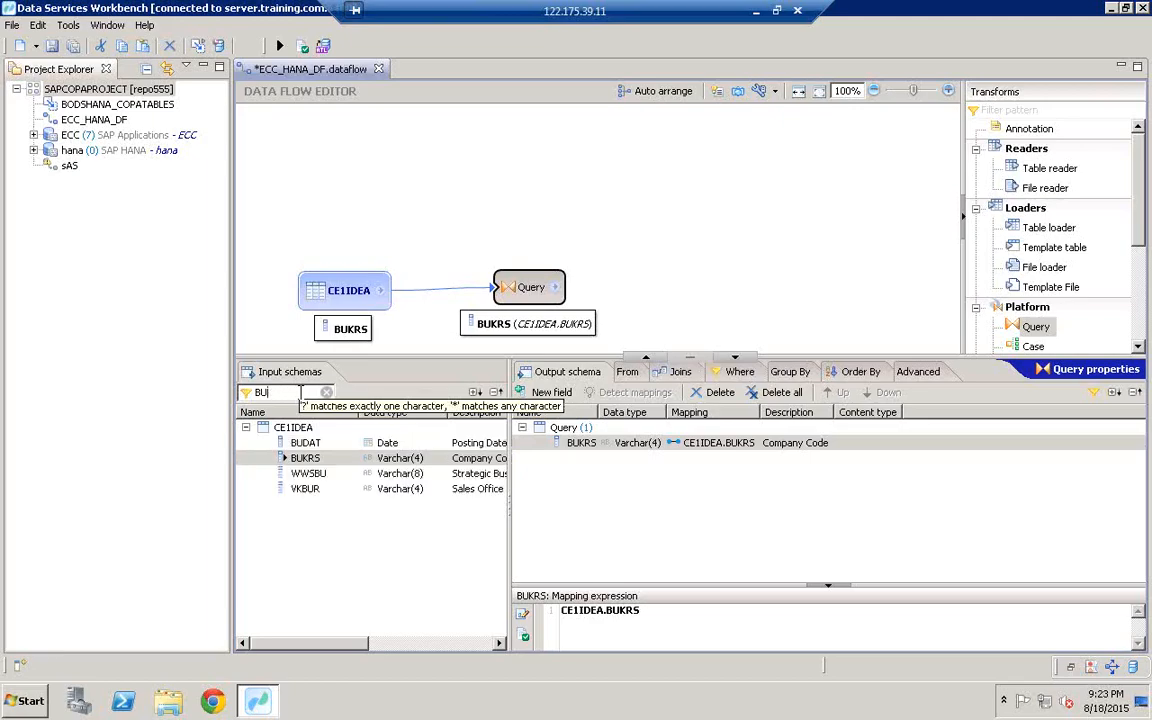
{"action": "type", "text": "V"}
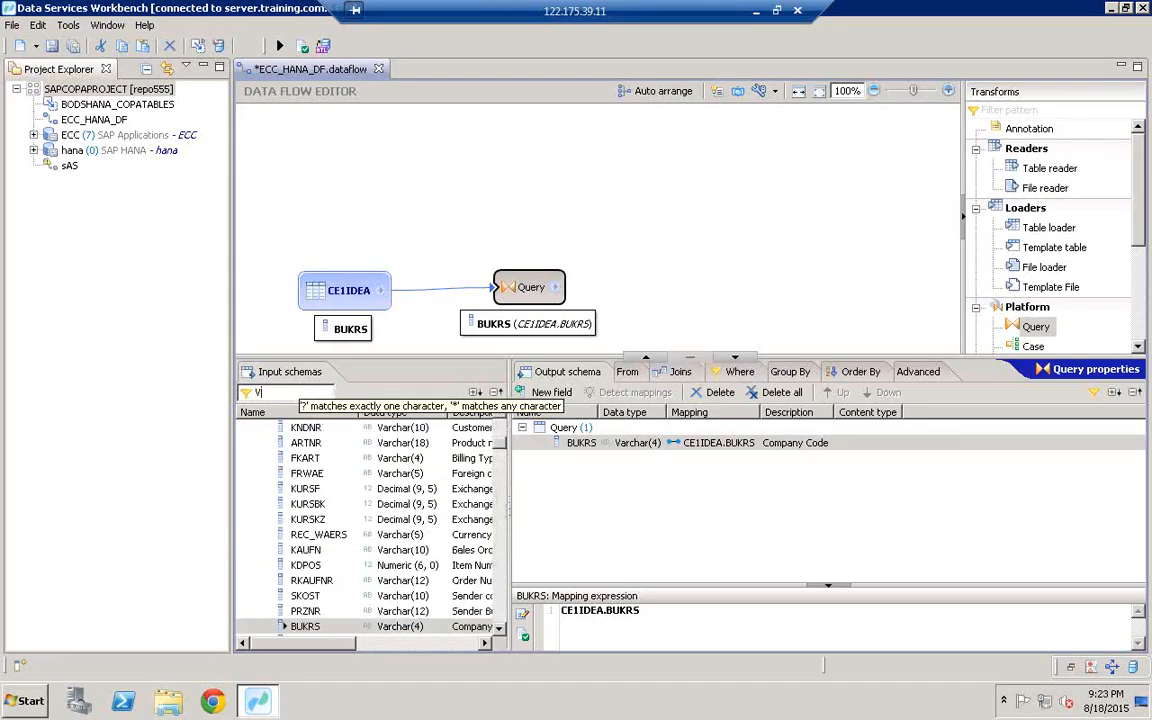
{"action": "type", "text": "KORG"}
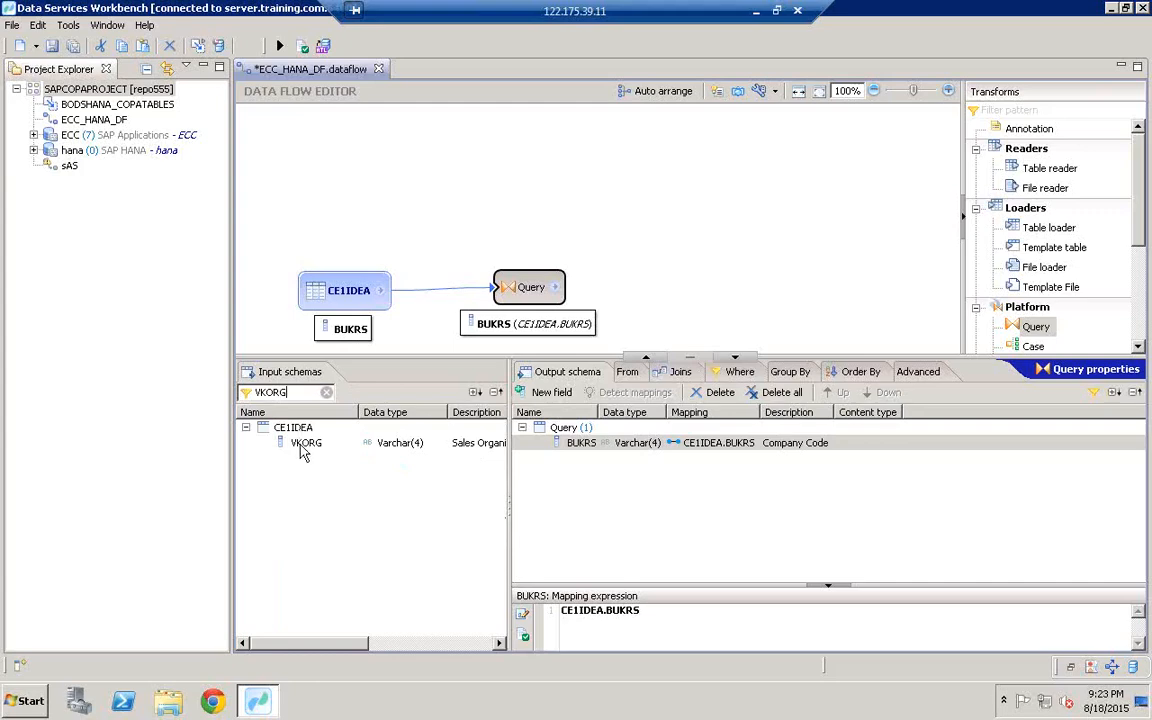
{"action": "left_click", "coordinate": [305, 443]}
{"action": "left_click_drag", "start_coordinate": [305, 445], "coordinate": [710, 503]}
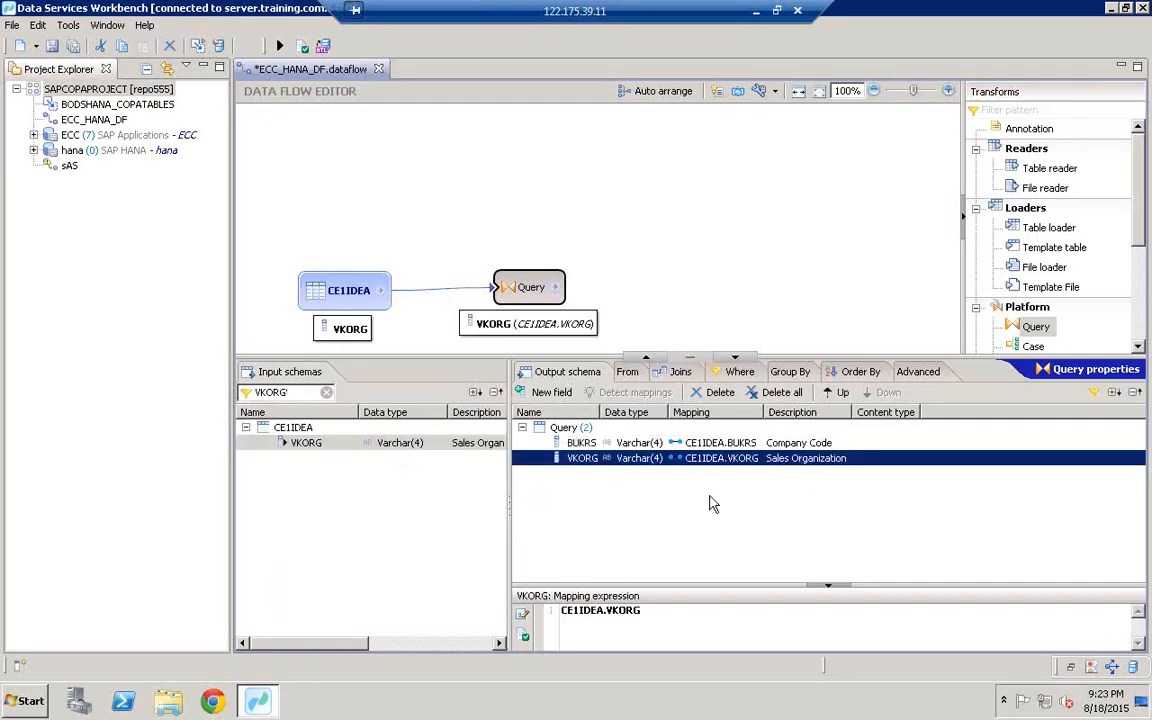
Step: Map the VV010 revenue field into the Query output schema
{"action": "left_click", "coordinate": [295, 392]}
{"action": "key", "text": "BackSpace"}
{"action": "key", "text": "BackSpace"}
{"action": "key", "text": "BackSpace"}
{"action": "key", "text": "BackSpace"}
{"action": "key", "text": "BackSpace"}
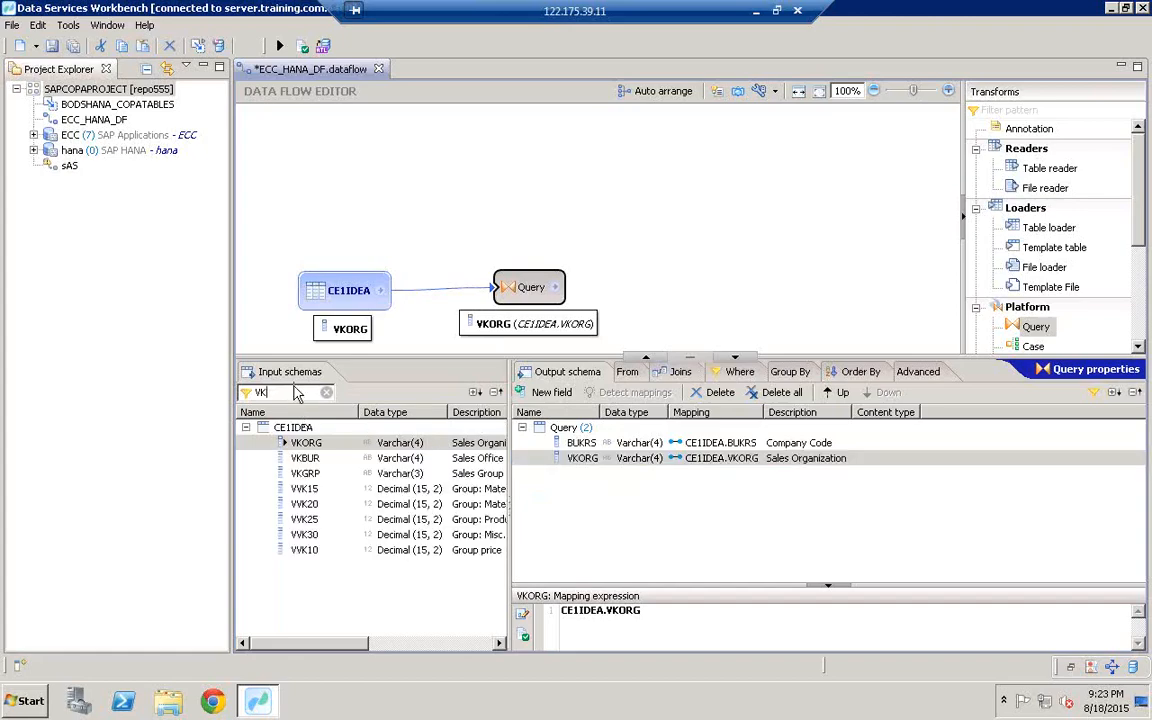
{"action": "type", "text": "VV010"}
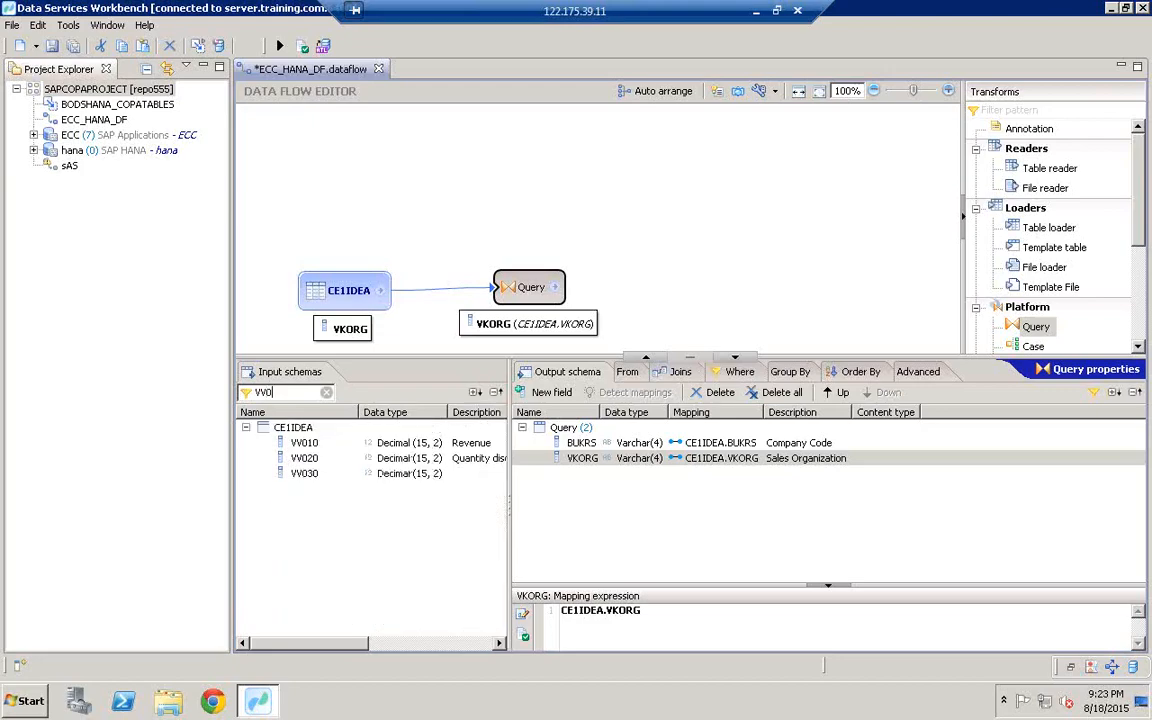
{"action": "left_click", "coordinate": [320, 450]}
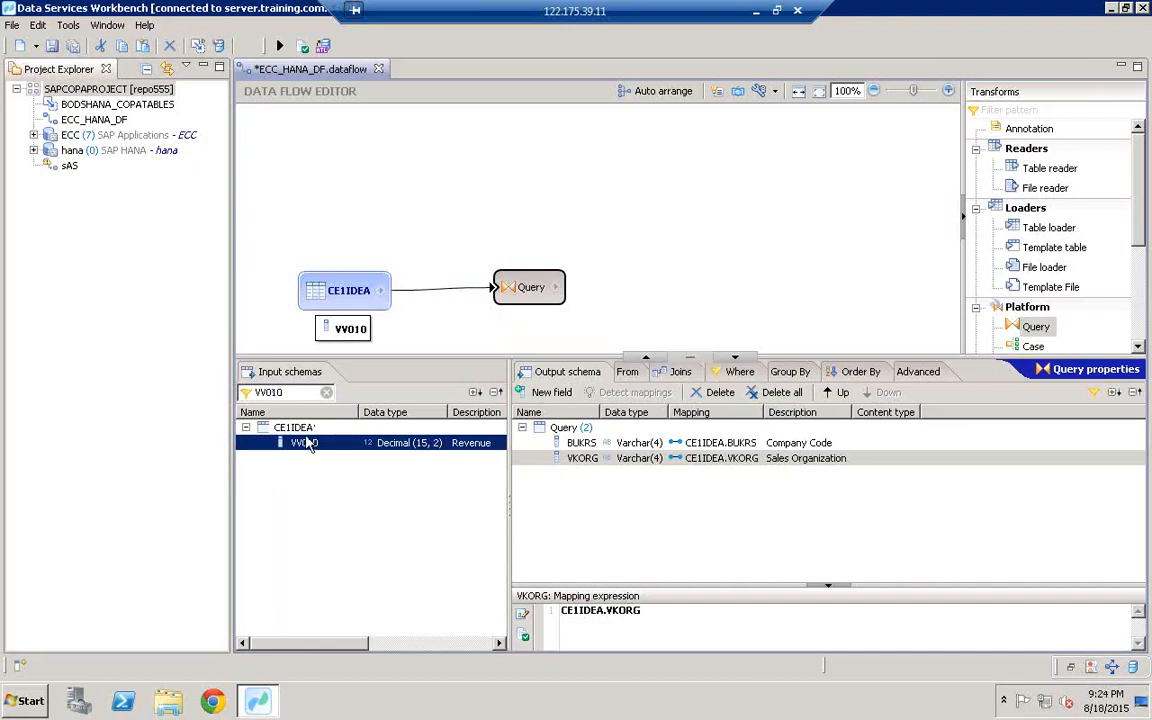
{"action": "left_click_drag", "start_coordinate": [308, 444], "coordinate": [705, 509]}
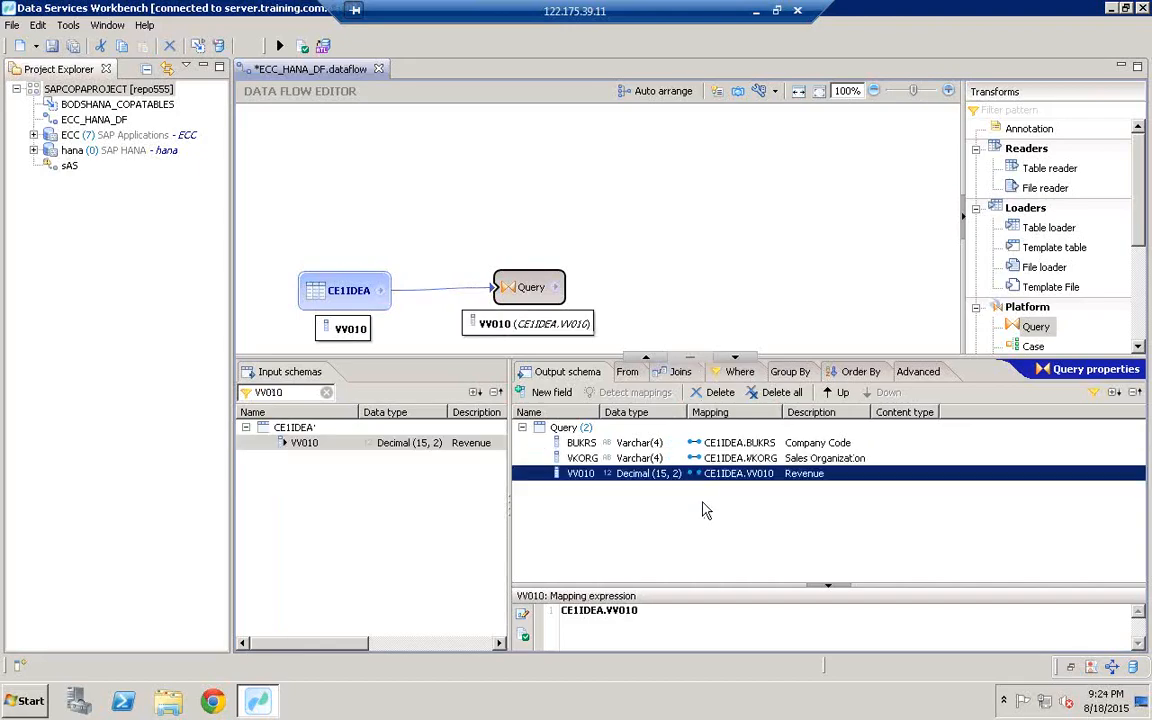
Step: Map VV070 into the Query output and clear the input field filter
{"action": "left_click", "coordinate": [297, 391]}
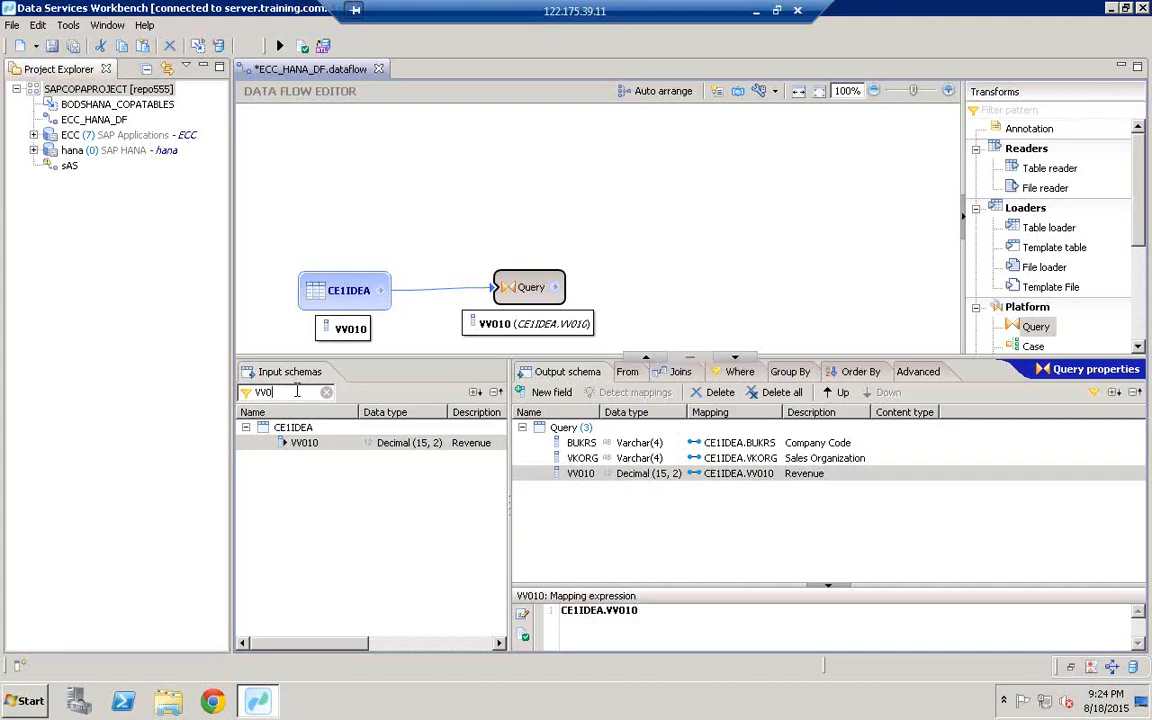
{"action": "type", "text": "70"}
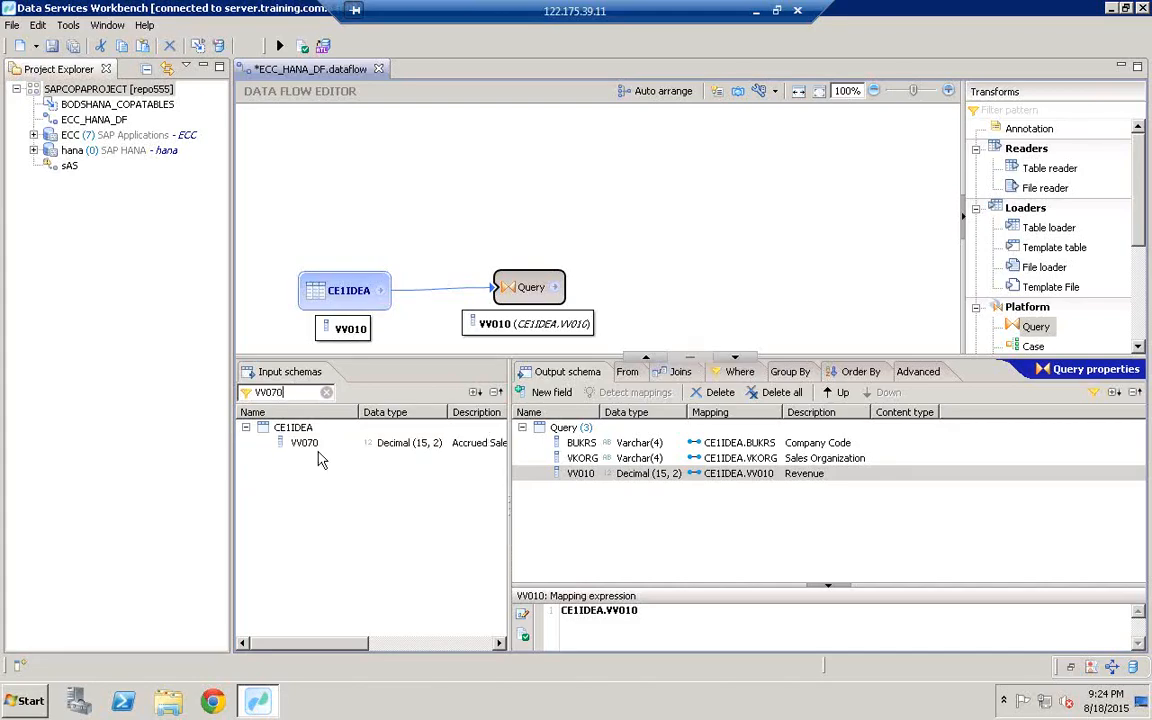
{"action": "left_click_drag", "start_coordinate": [305, 443], "coordinate": [700, 543]}
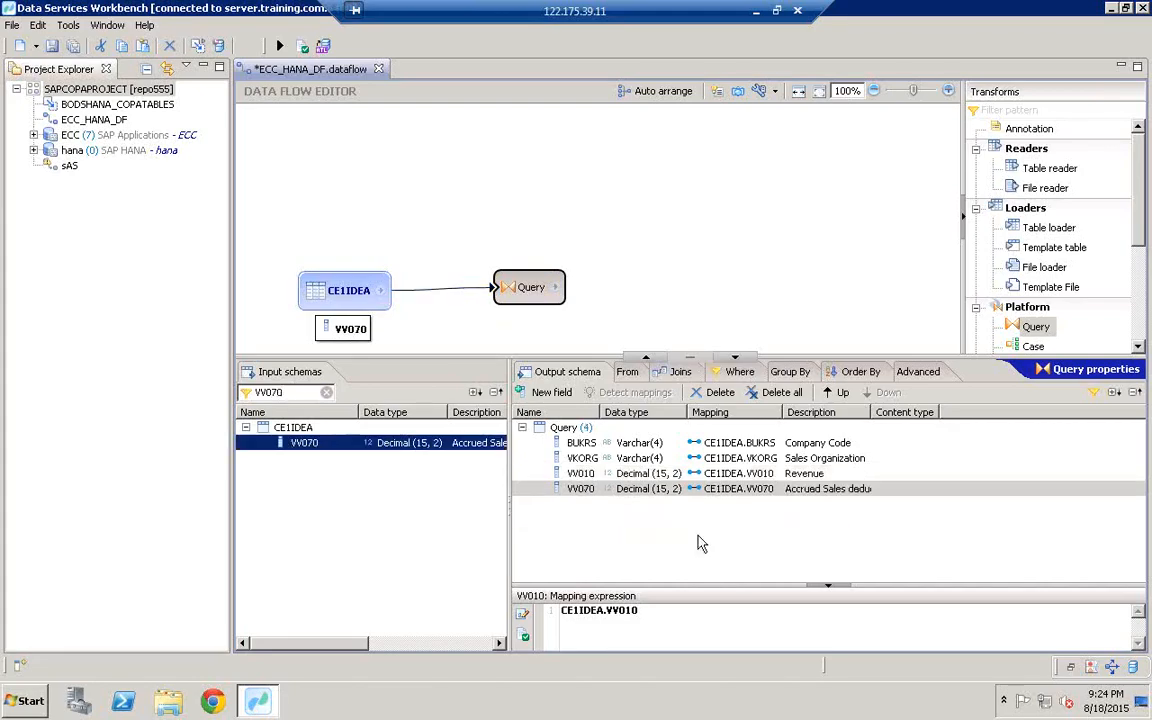
{"action": "left_click", "coordinate": [289, 392]}
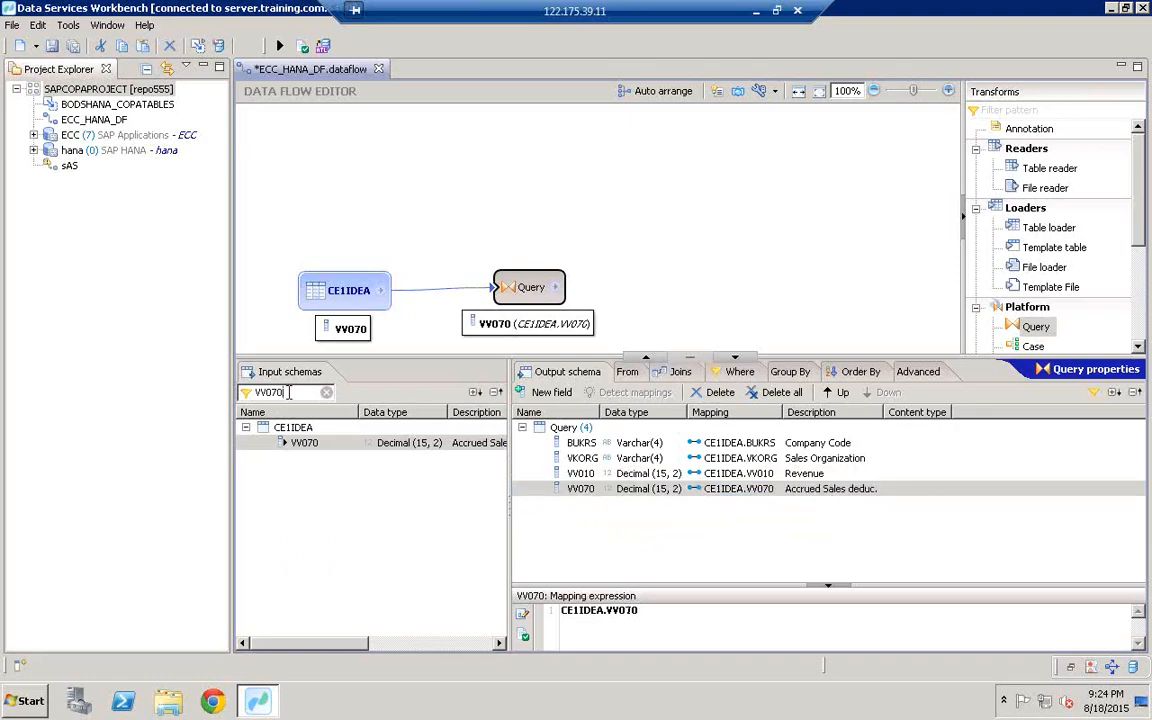
{"action": "key", "text": "BackSpace"}
{"action": "key", "text": "BackSpace"}
{"action": "key", "text": "BackSpace"}
{"action": "key", "text": "BackSpace"}
{"action": "key", "text": "BackSpace"}
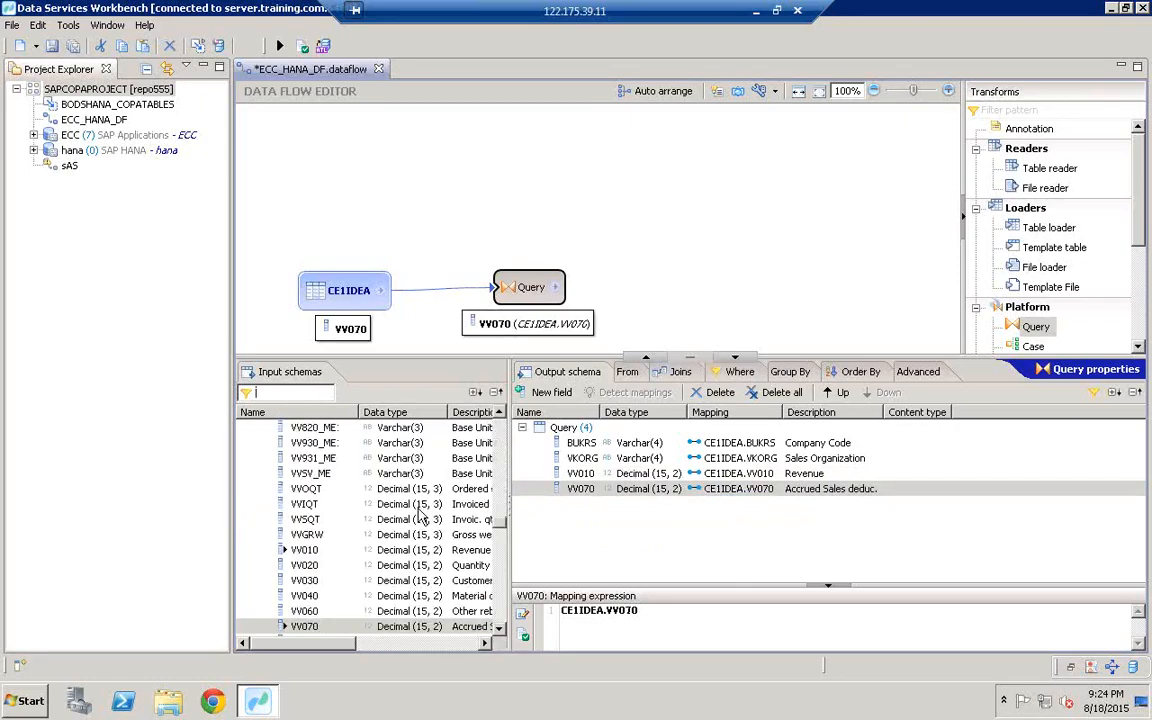
{"action": "left_click_drag", "start_coordinate": [498, 521], "coordinate": [486, 417]}
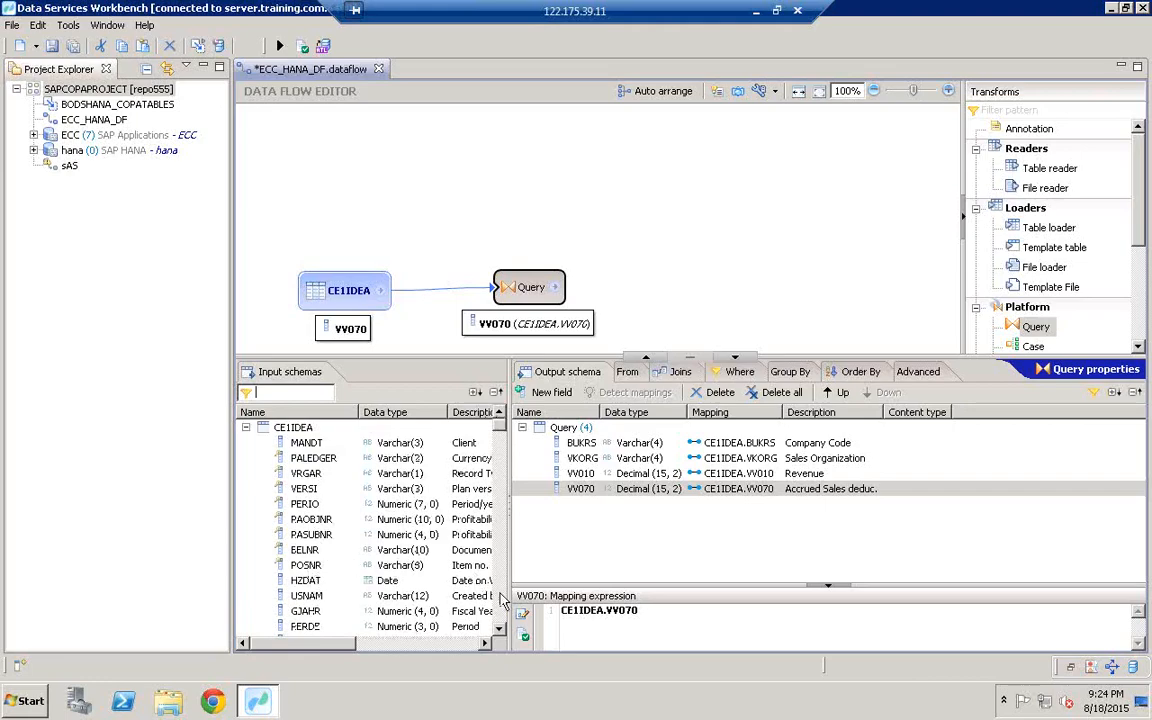
{"action": "scroll", "coordinate": [500, 598], "scroll_direction": "down", "scroll_amount": 10}
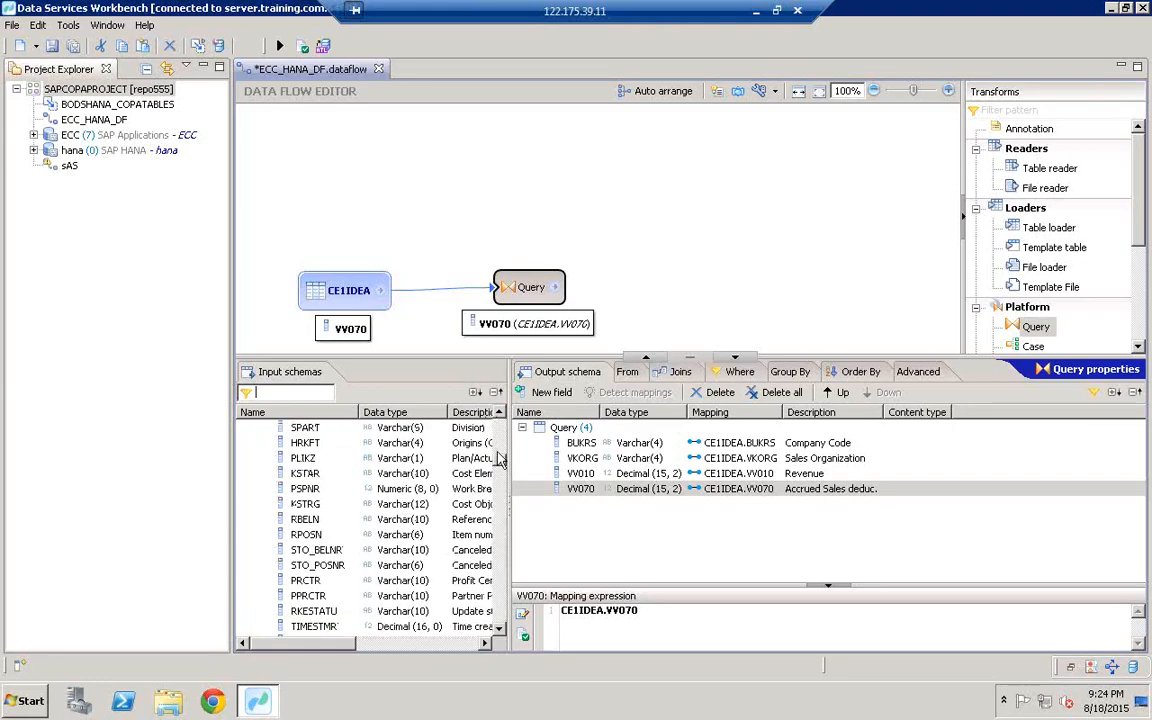
{"action": "scroll", "coordinate": [452, 400], "scroll_direction": "up", "scroll_amount": 10}
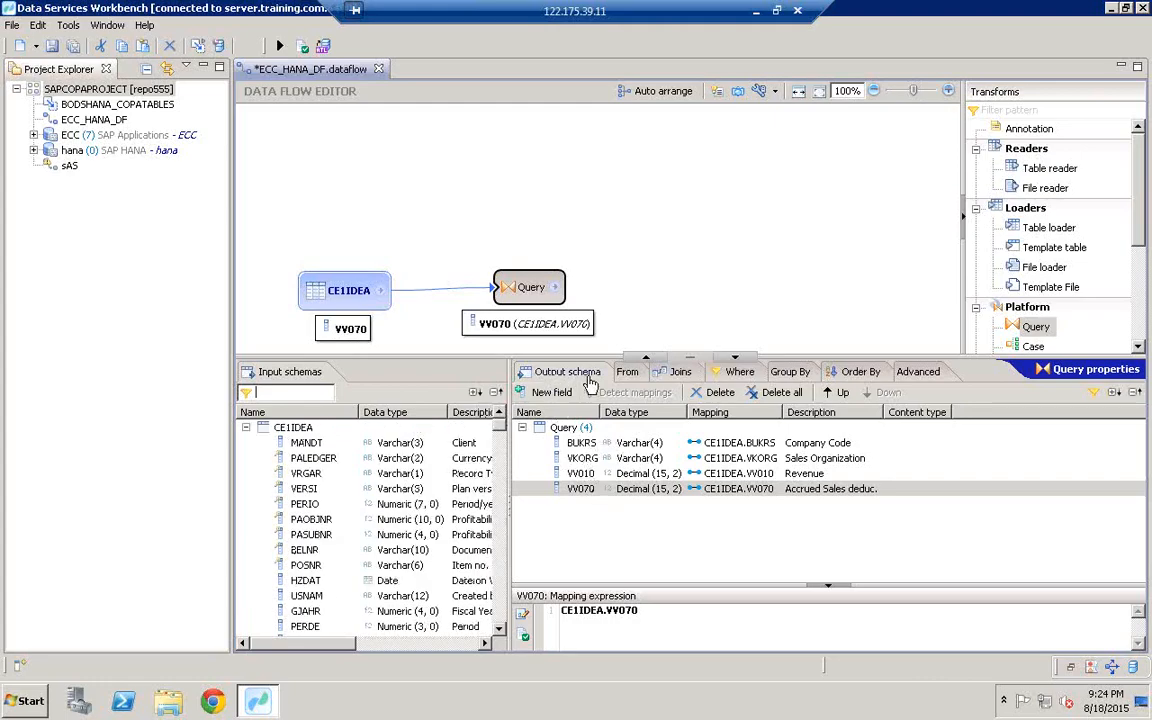
Step: Drag a Case transform from the Platform transforms onto the canvas right of the Query
{"action": "left_click", "coordinate": [530, 287]}
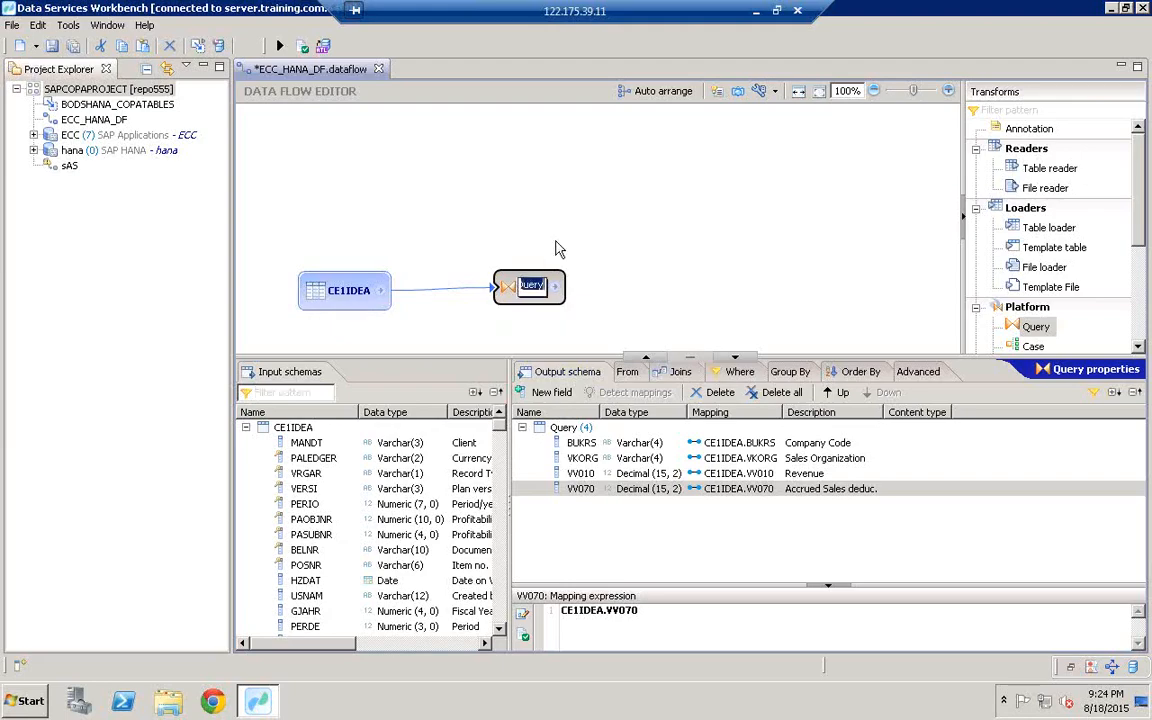
{"action": "left_click", "coordinate": [556, 241]}
{"action": "left_click", "coordinate": [532, 287]}
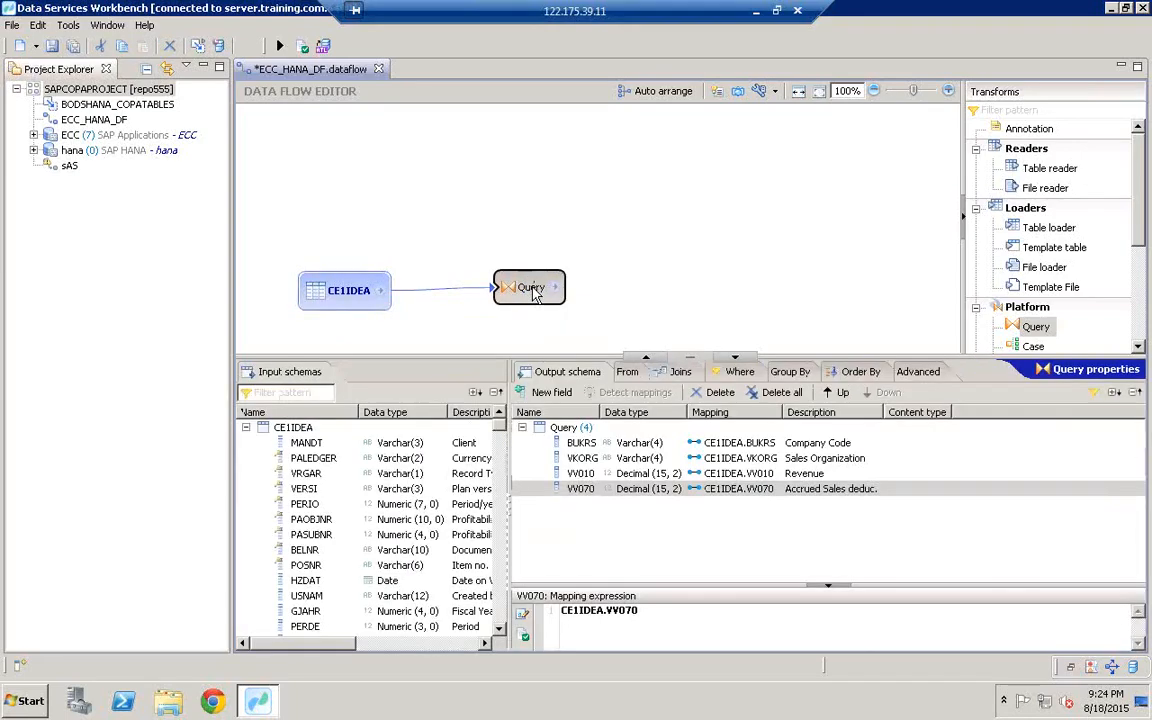
{"action": "scroll", "coordinate": [1030, 318], "scroll_direction": "down", "scroll_amount": 2}
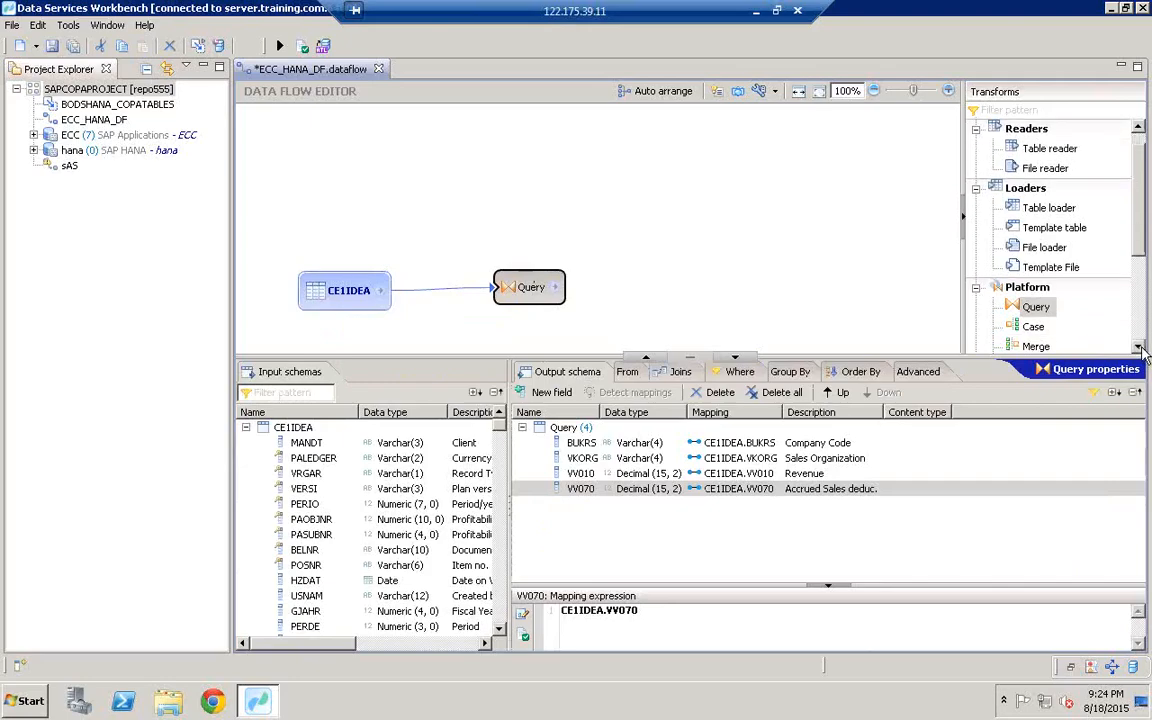
{"action": "left_click", "coordinate": [1030, 308]}
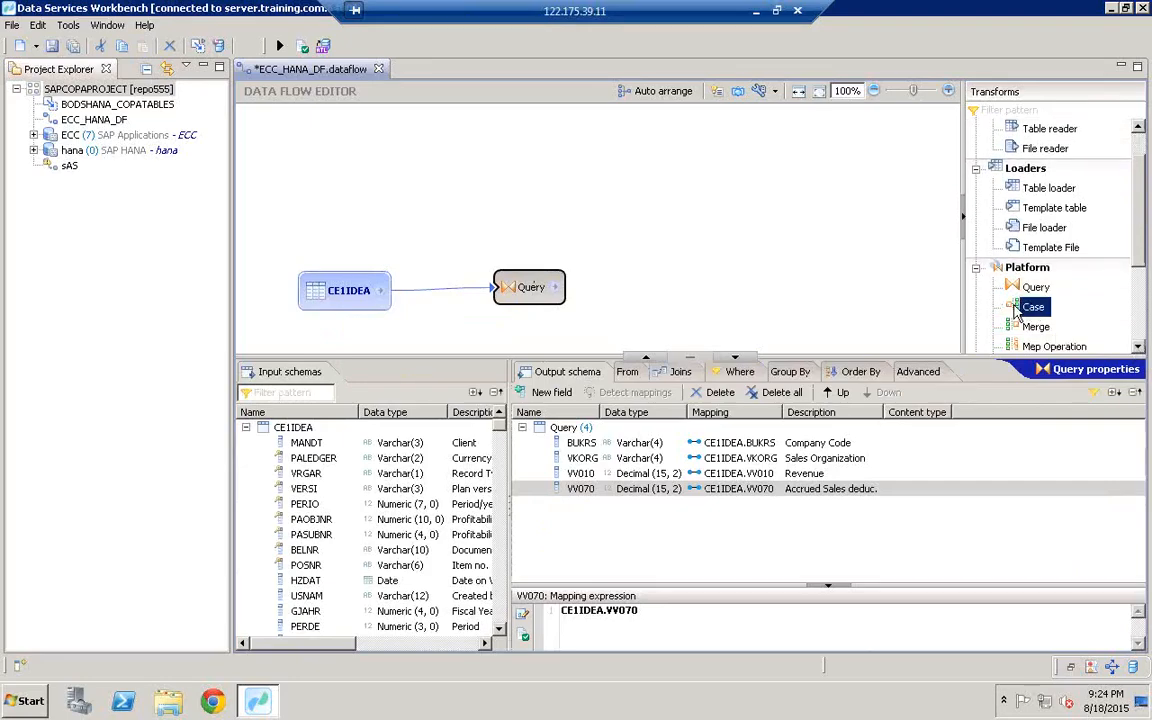
{"action": "left_click_drag", "start_coordinate": [1023, 312], "coordinate": [676, 270]}
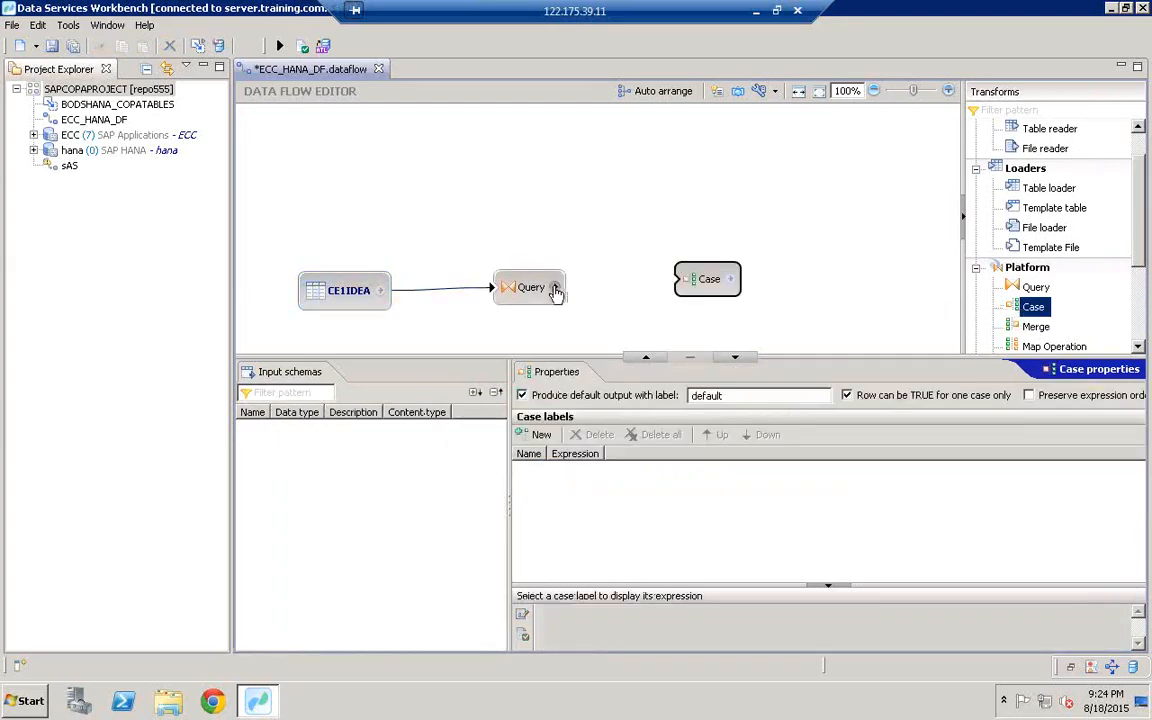
Step: Connect the Query output to the Case transform and add a case label named 1000
{"action": "left_click_drag", "start_coordinate": [556, 290], "coordinate": [690, 279]}
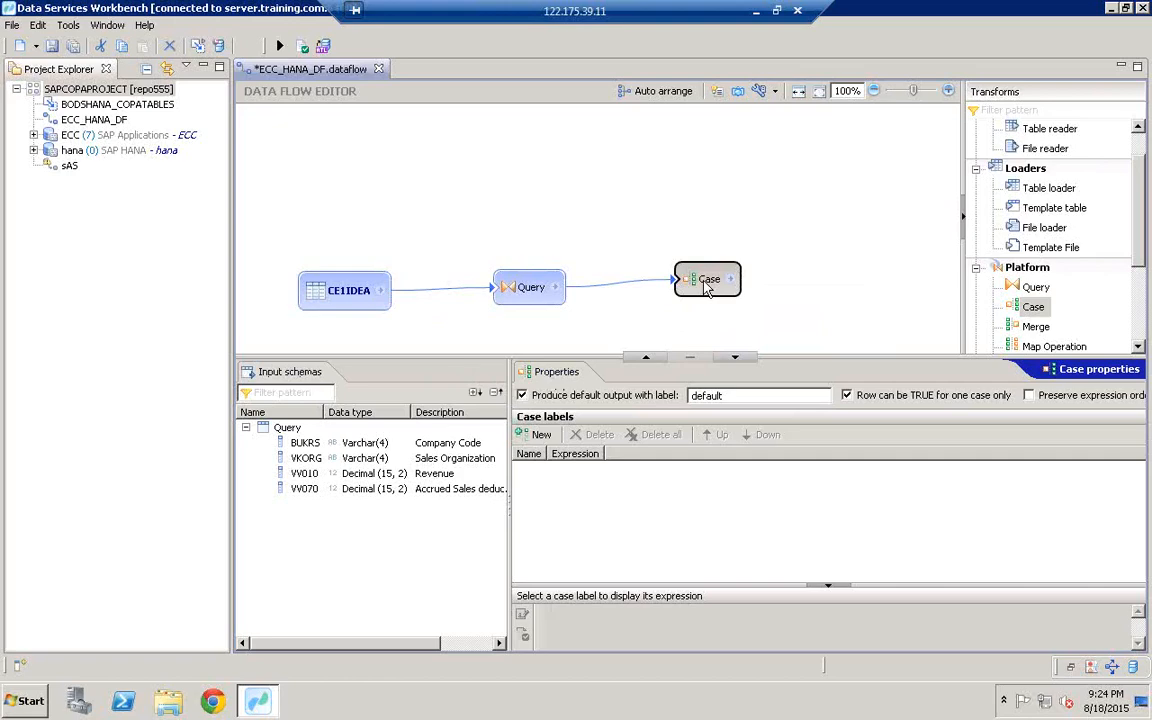
{"action": "left_click", "coordinate": [540, 436]}
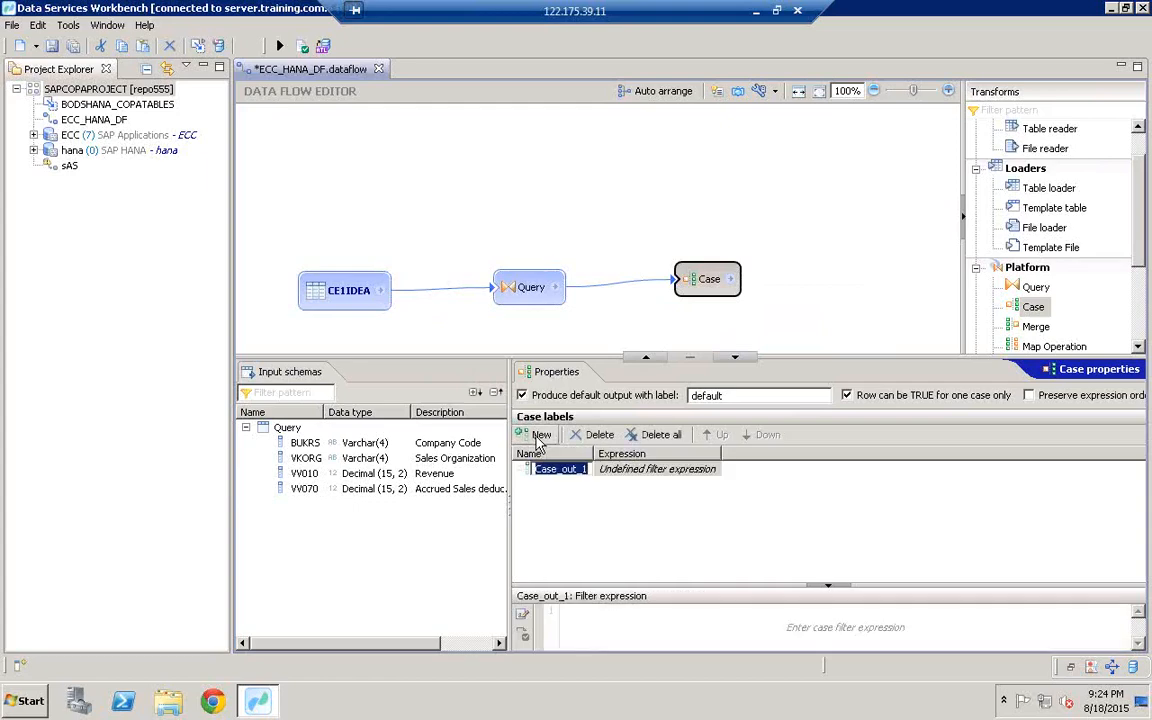
{"action": "key", "text": "BackSpace"}
{"action": "type", "text": "10"}
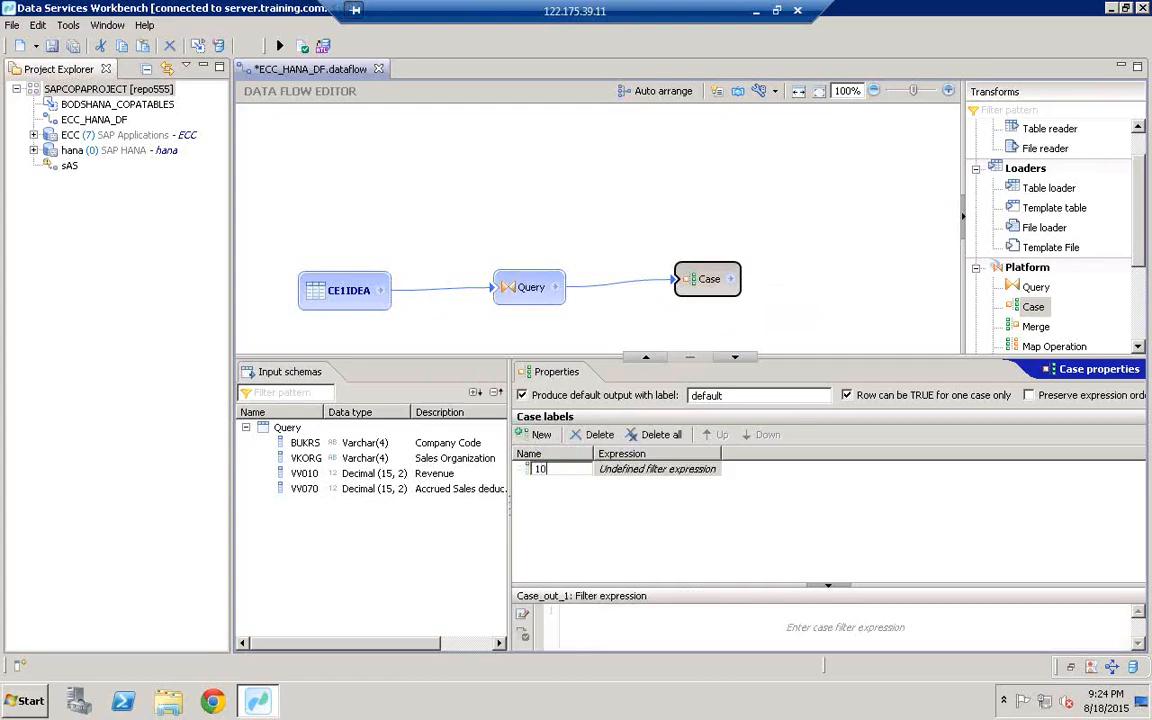
{"action": "type", "text": "000"}
{"action": "left_click", "coordinate": [540, 470]}
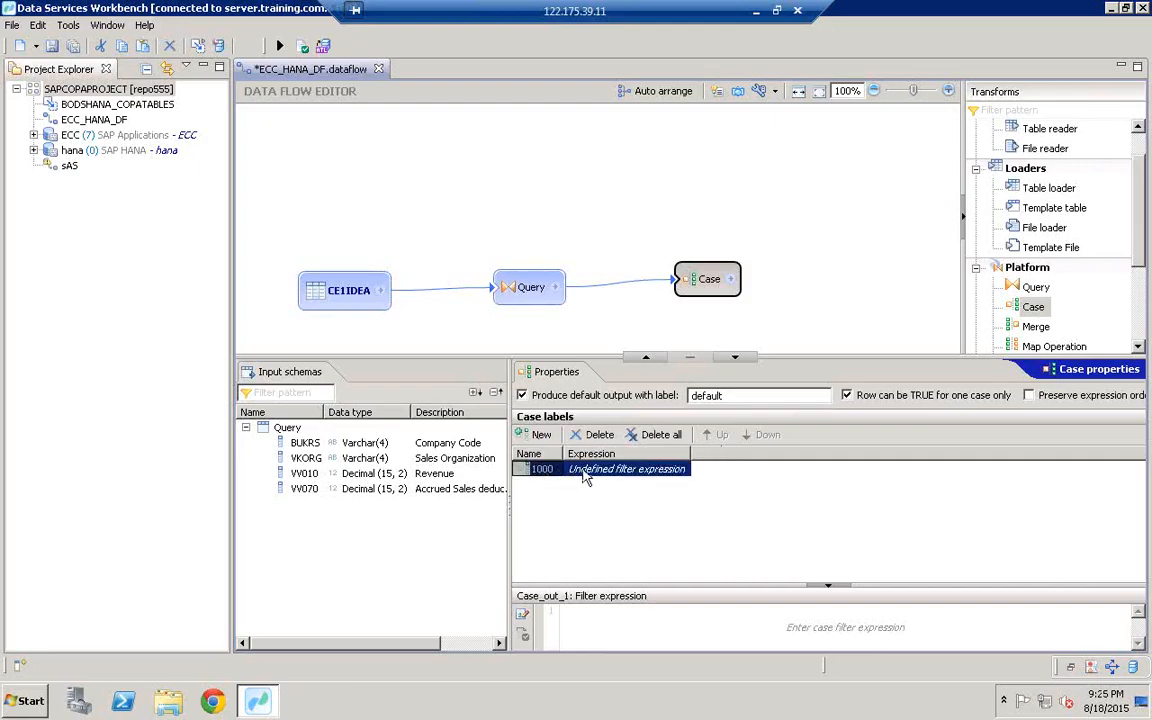
Step: Set label 1000's filter to Query.BUKRS ='1000' and add another case label
{"action": "left_click", "coordinate": [300, 443]}
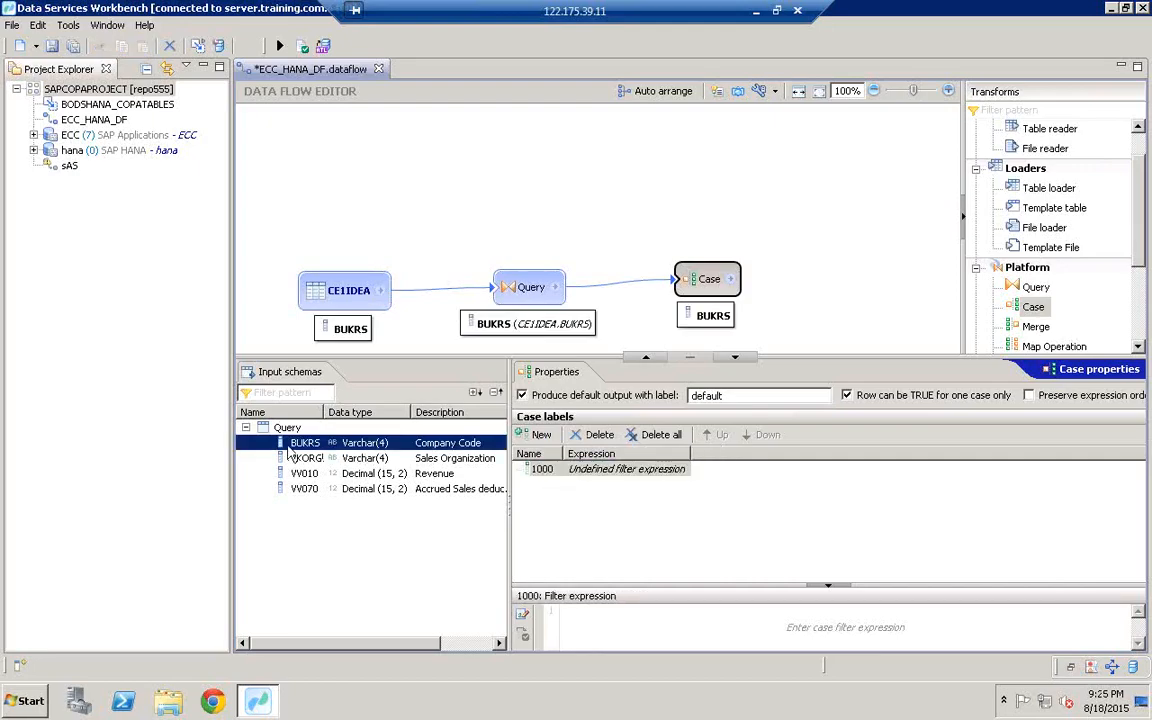
{"action": "left_click_drag", "start_coordinate": [300, 445], "coordinate": [661, 621]}
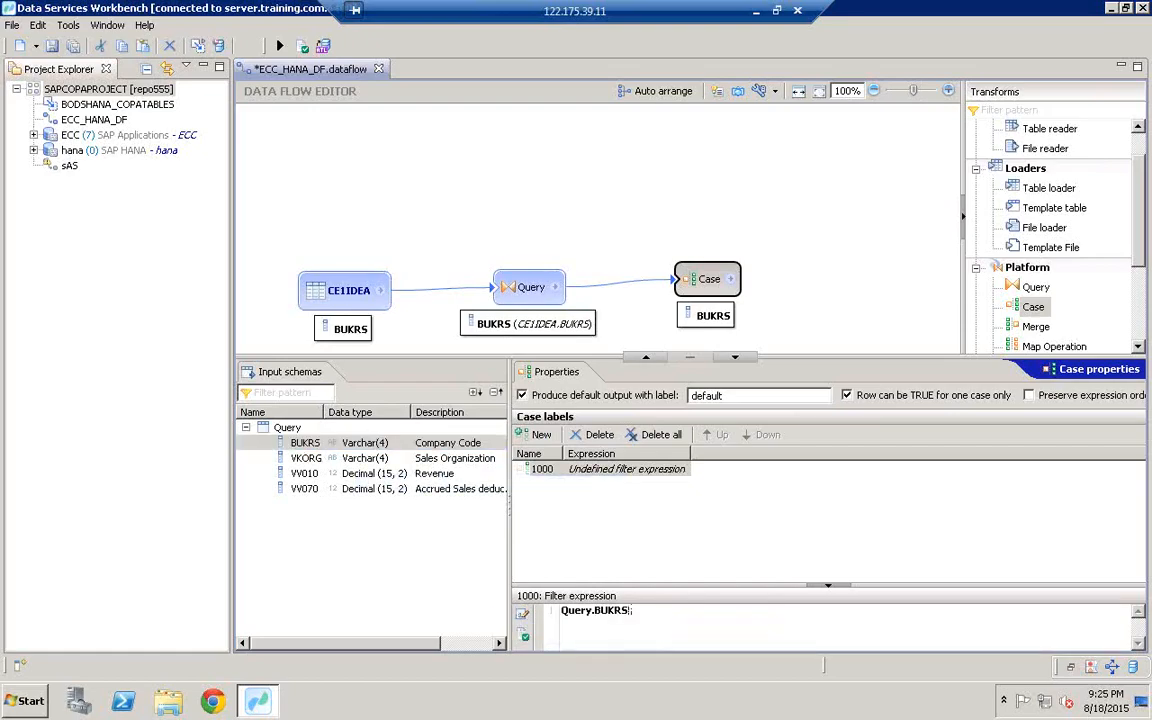
{"action": "type", "text": "='1000"}
{"action": "left_click", "coordinate": [545, 469]}
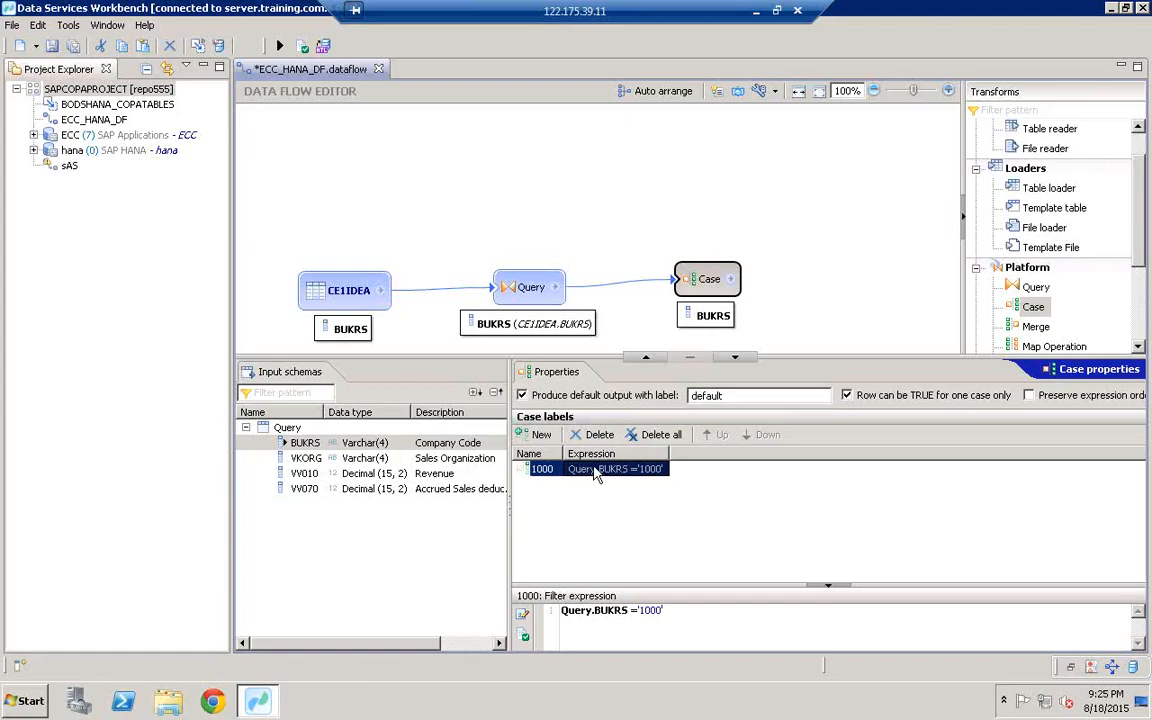
{"action": "left_click", "coordinate": [540, 435]}
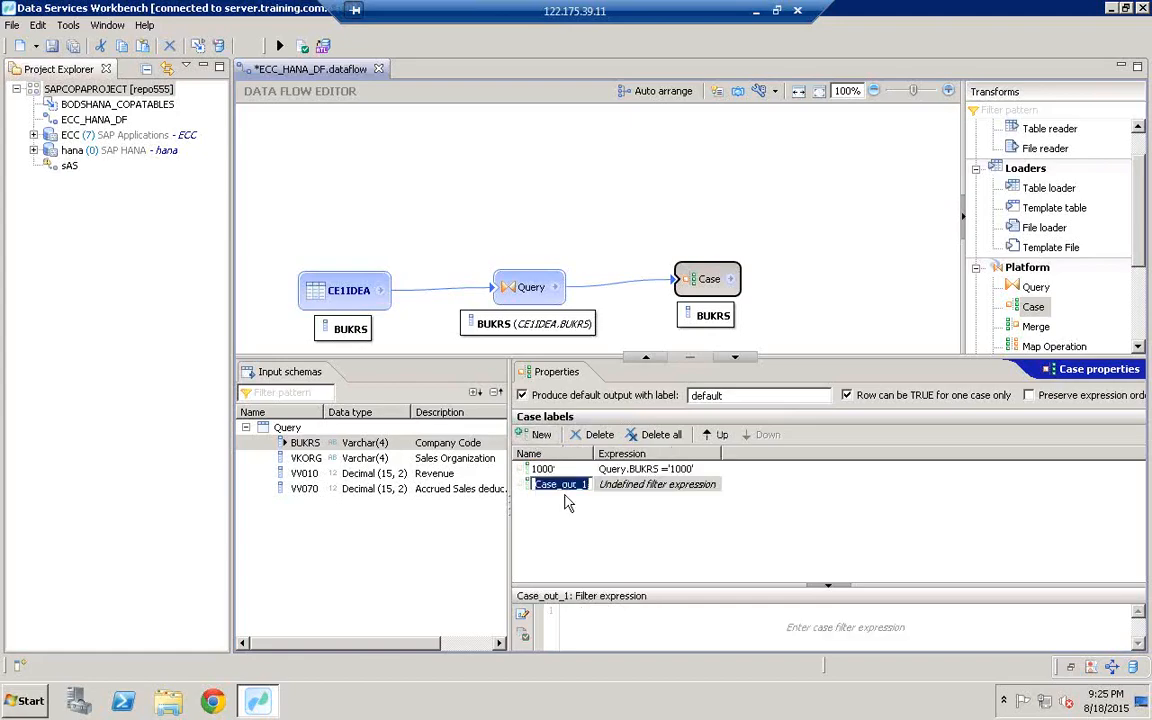
Step: Name the new label 2400 and set its filter to Query.BUKRS ='2400'
{"action": "type", "text": "2400"}
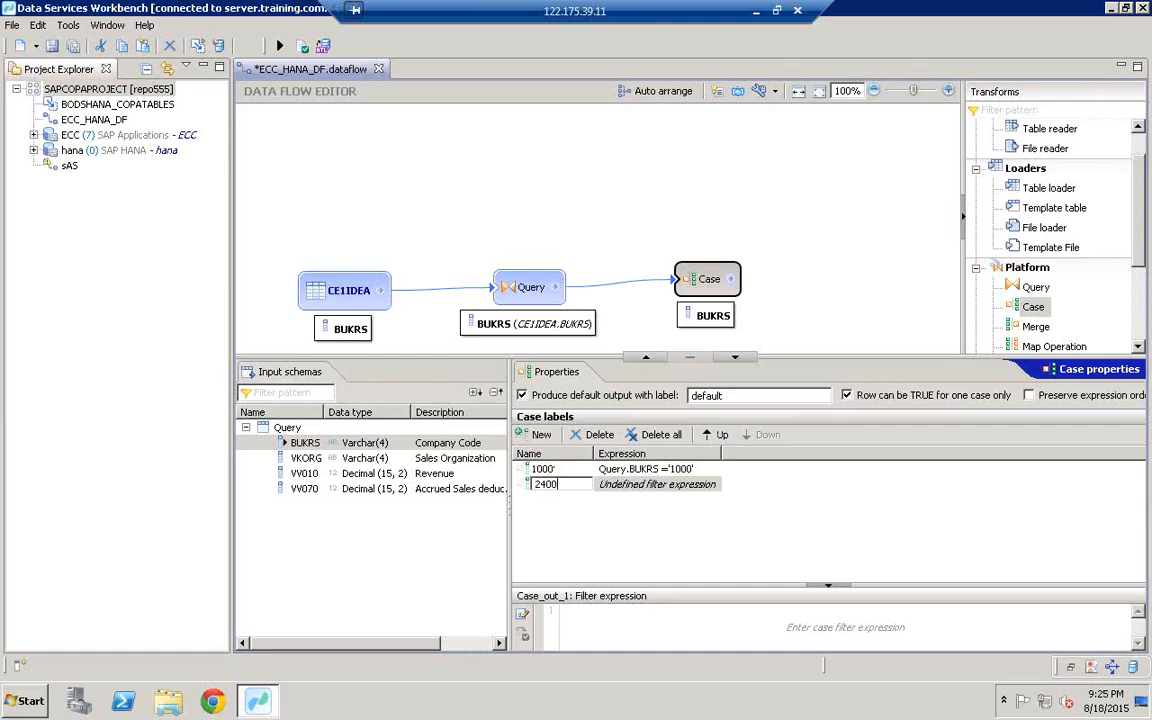
{"action": "key", "text": "Return"}
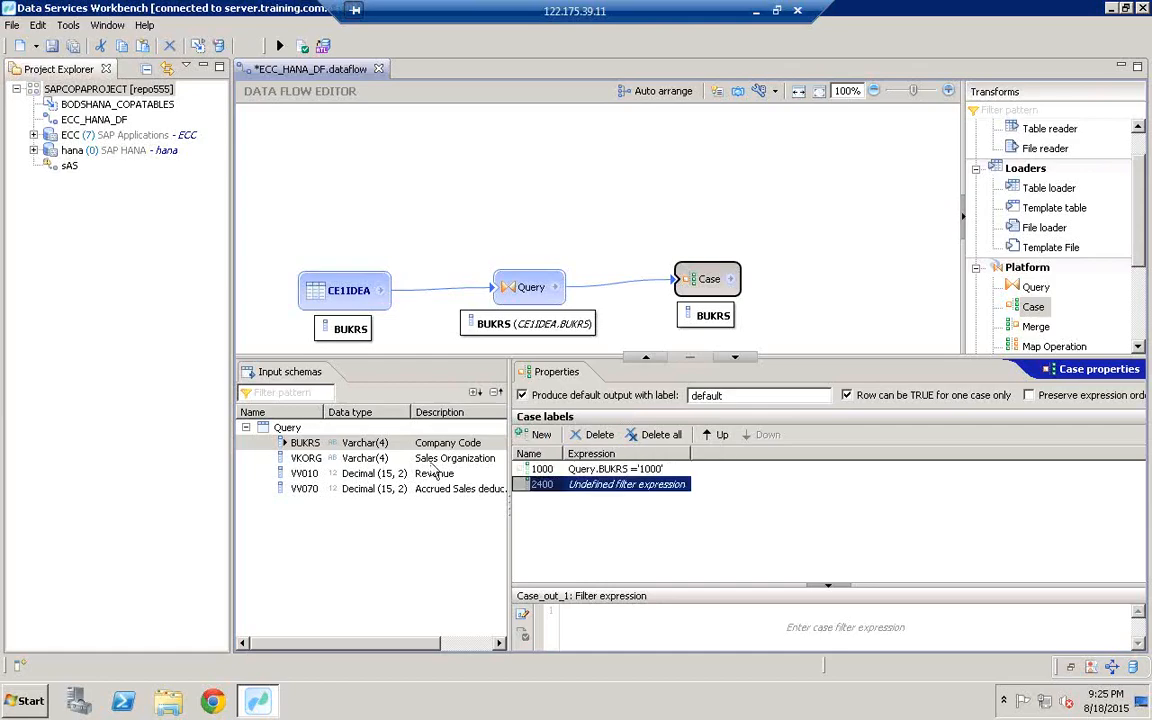
{"action": "left_click", "coordinate": [340, 459]}
{"action": "left_click", "coordinate": [290, 443]}
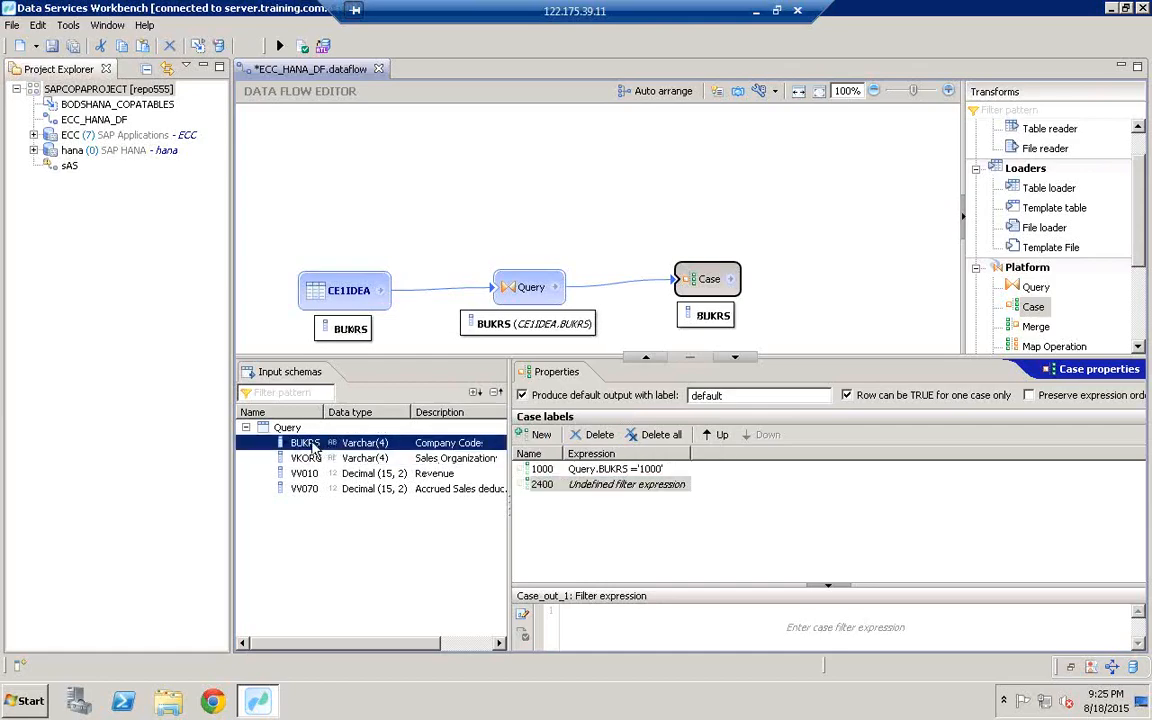
{"action": "left_click_drag", "start_coordinate": [632, 590], "coordinate": [687, 620]}
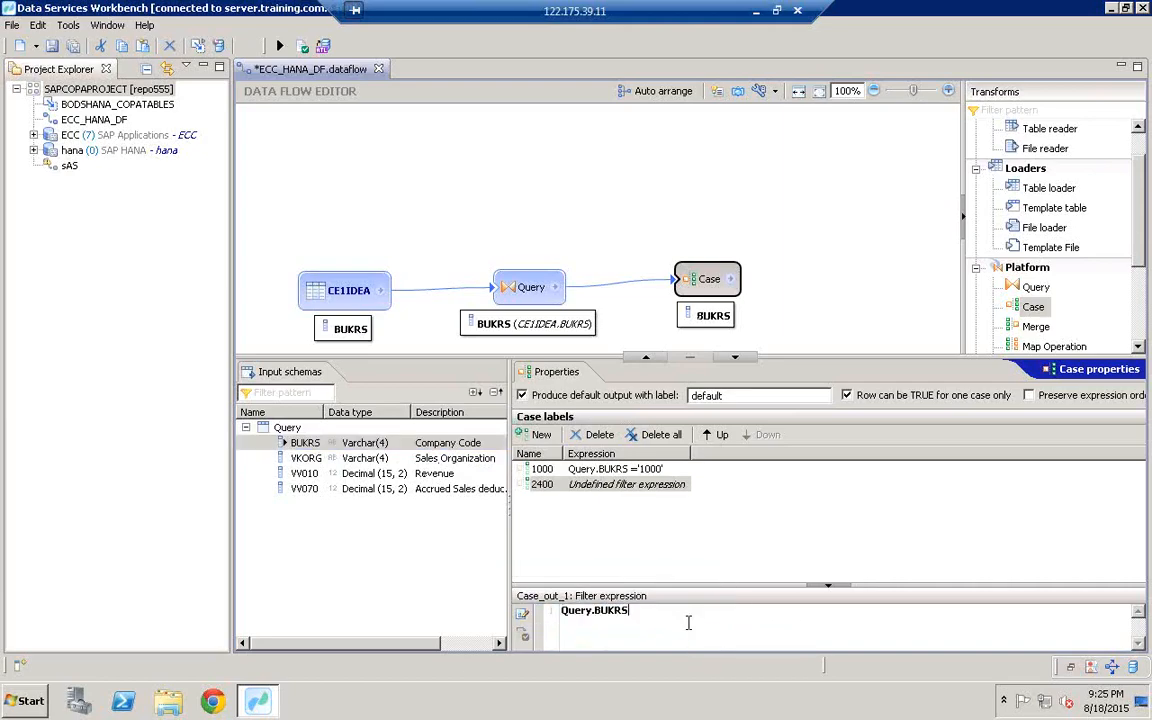
{"action": "type", "text": "='2400"}
{"action": "left_click", "coordinate": [560, 469]}
{"action": "left_click", "coordinate": [573, 486]}
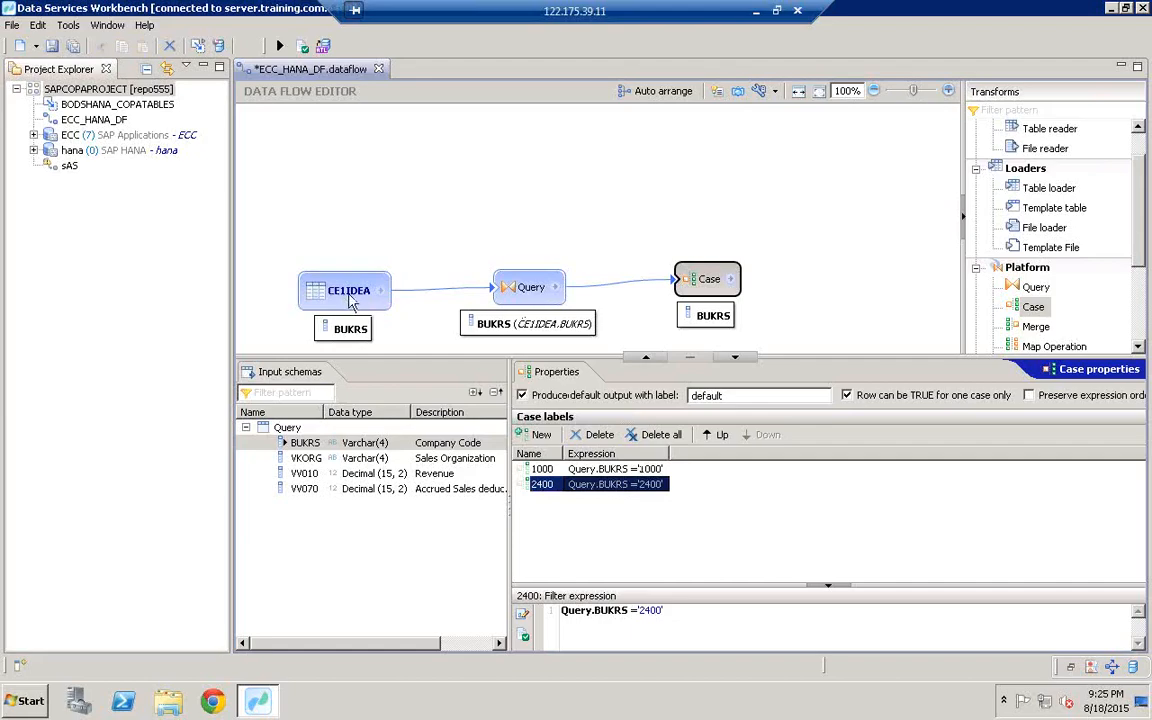
Step: Add a third case label 2500 filtering Query.BUKRS ='2500'
{"action": "mouse_move", "coordinate": [350, 303]}
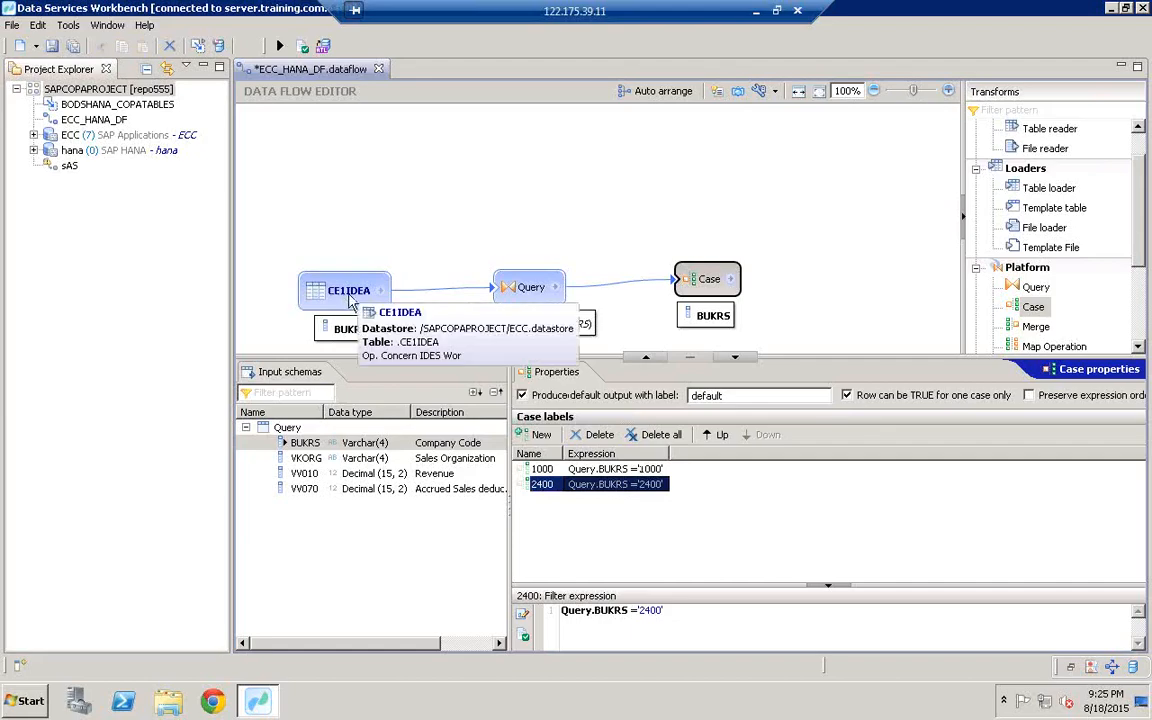
{"action": "left_click", "coordinate": [540, 435]}
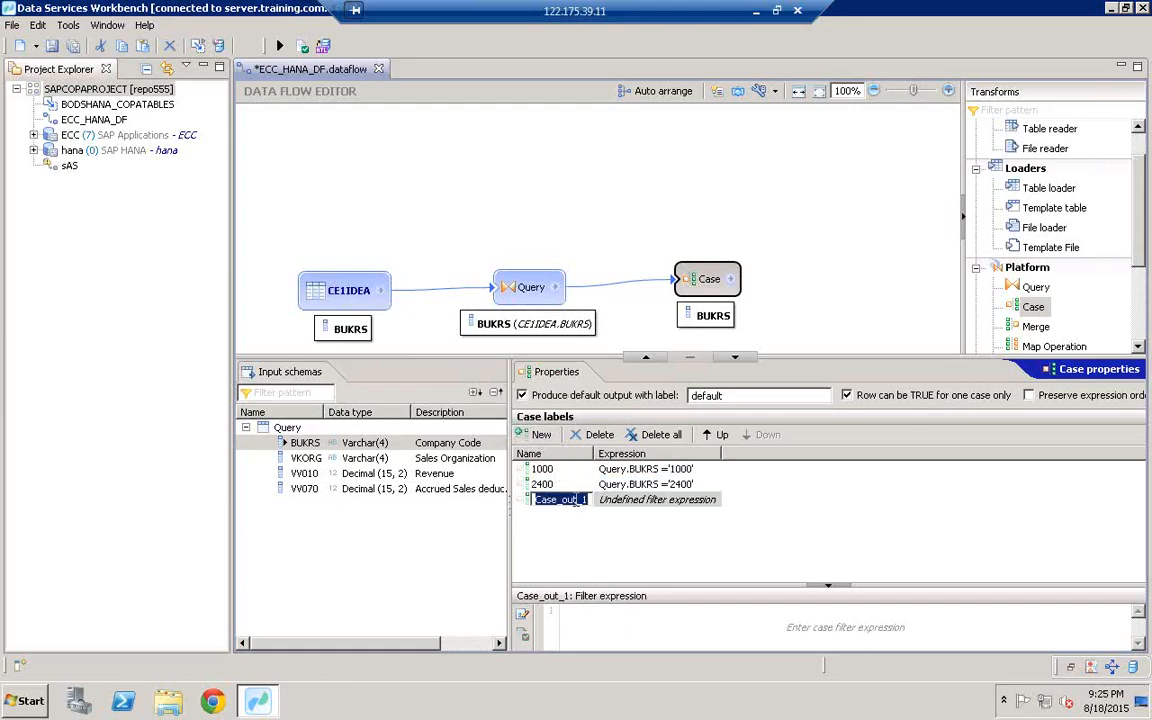
{"action": "key", "text": "BackSpace"}
{"action": "type", "text": "2500"}
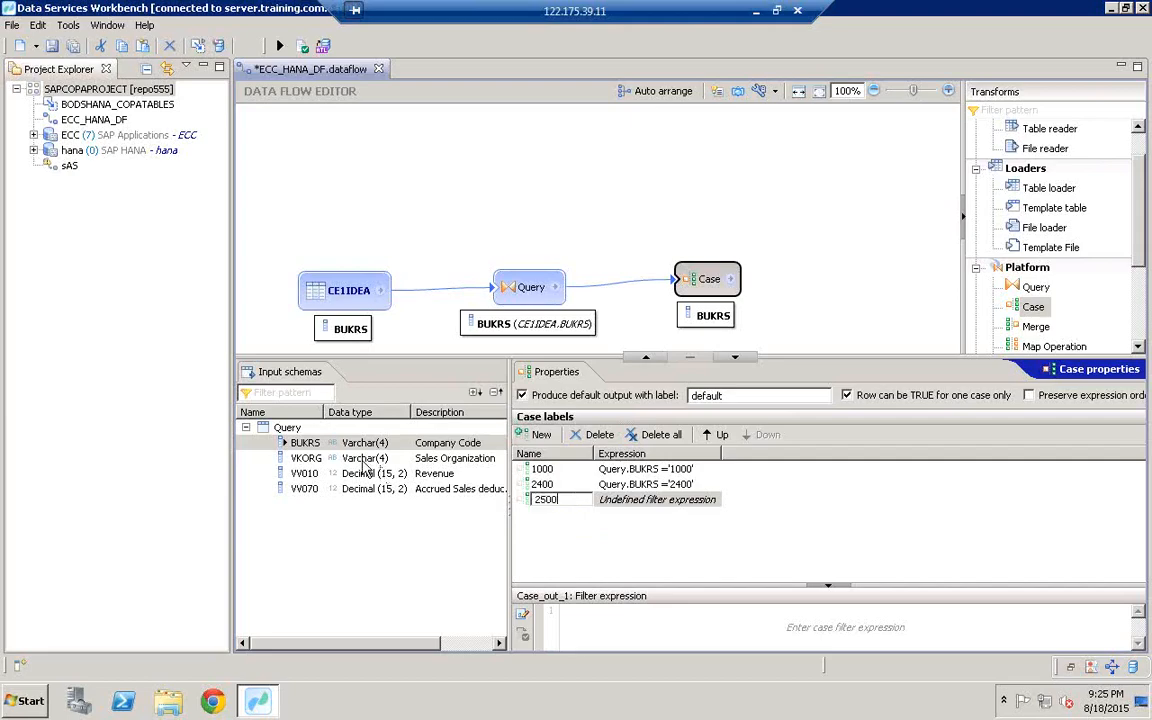
{"action": "left_click", "coordinate": [310, 444]}
{"action": "left_click_drag", "start_coordinate": [313, 449], "coordinate": [620, 620]}
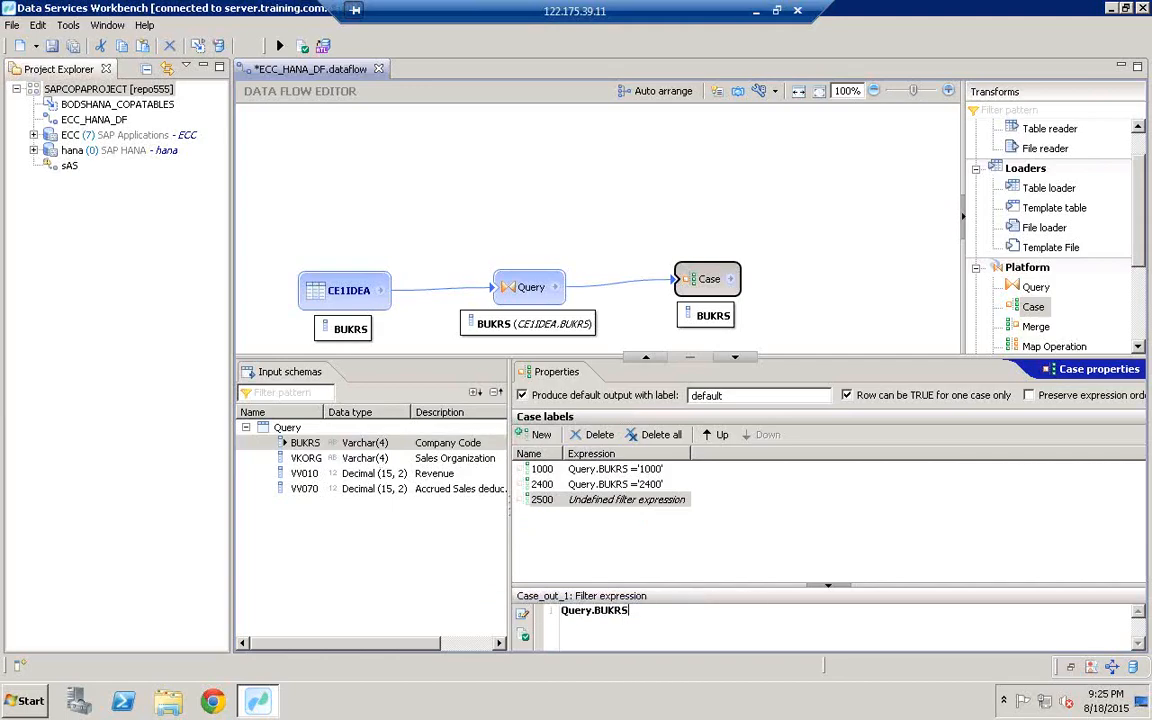
{"action": "type", "text": "='2500"}
{"action": "left_click", "coordinate": [568, 484]}
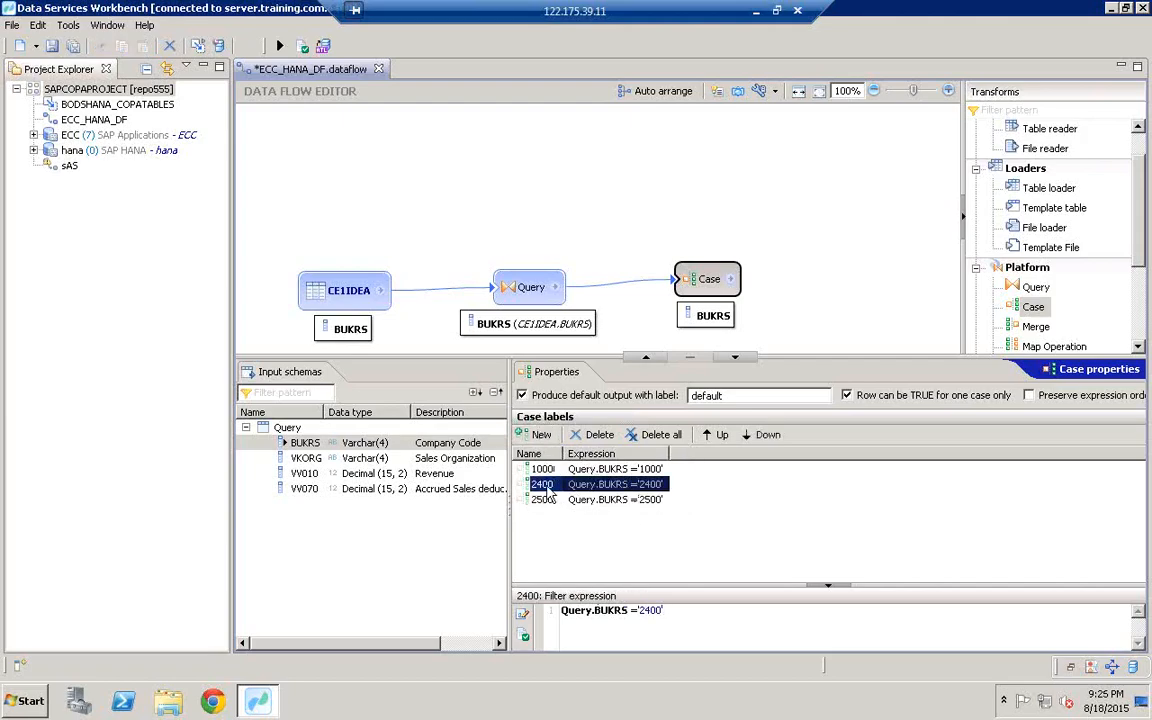
Step: Review the filters of labels 1000, 2400 and 2500, then enlarge the diagram area
{"action": "left_click", "coordinate": [541, 469]}
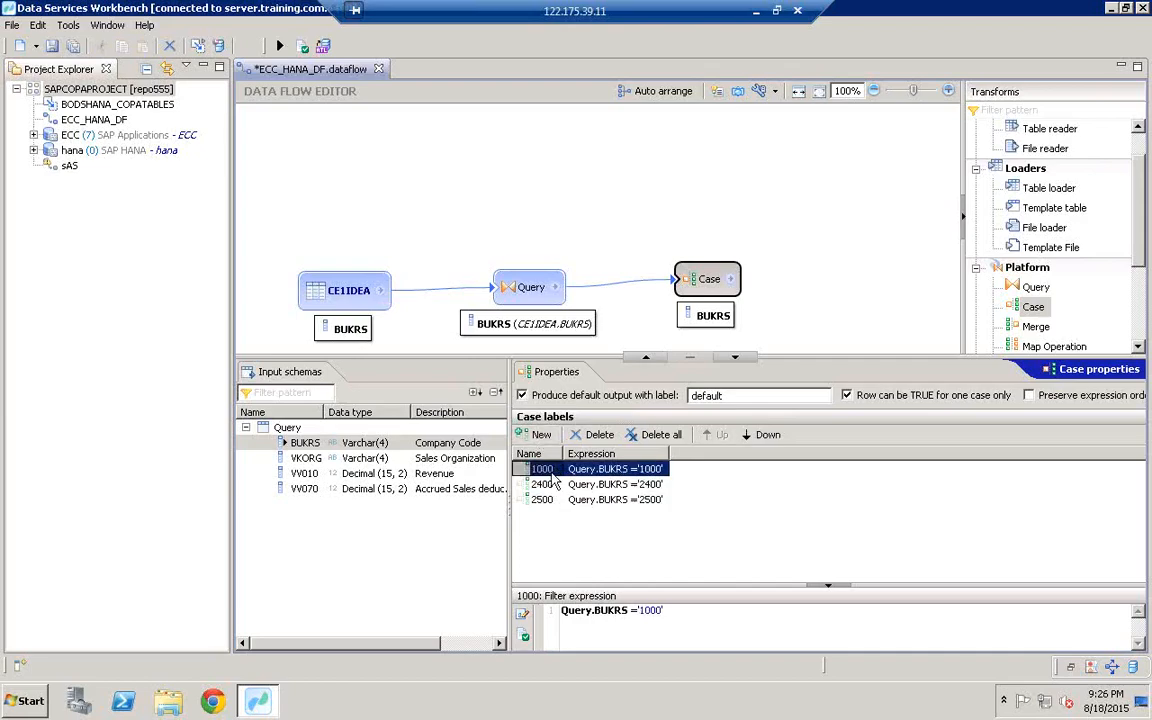
{"action": "left_click", "coordinate": [549, 487]}
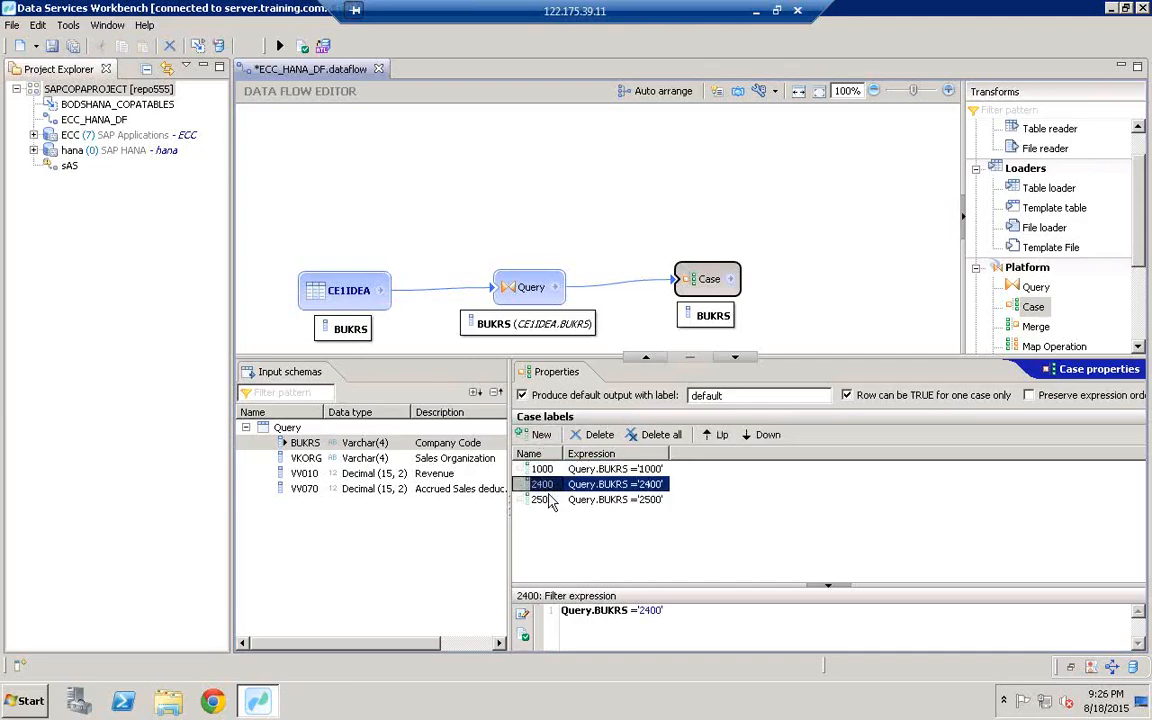
{"action": "left_click", "coordinate": [541, 500]}
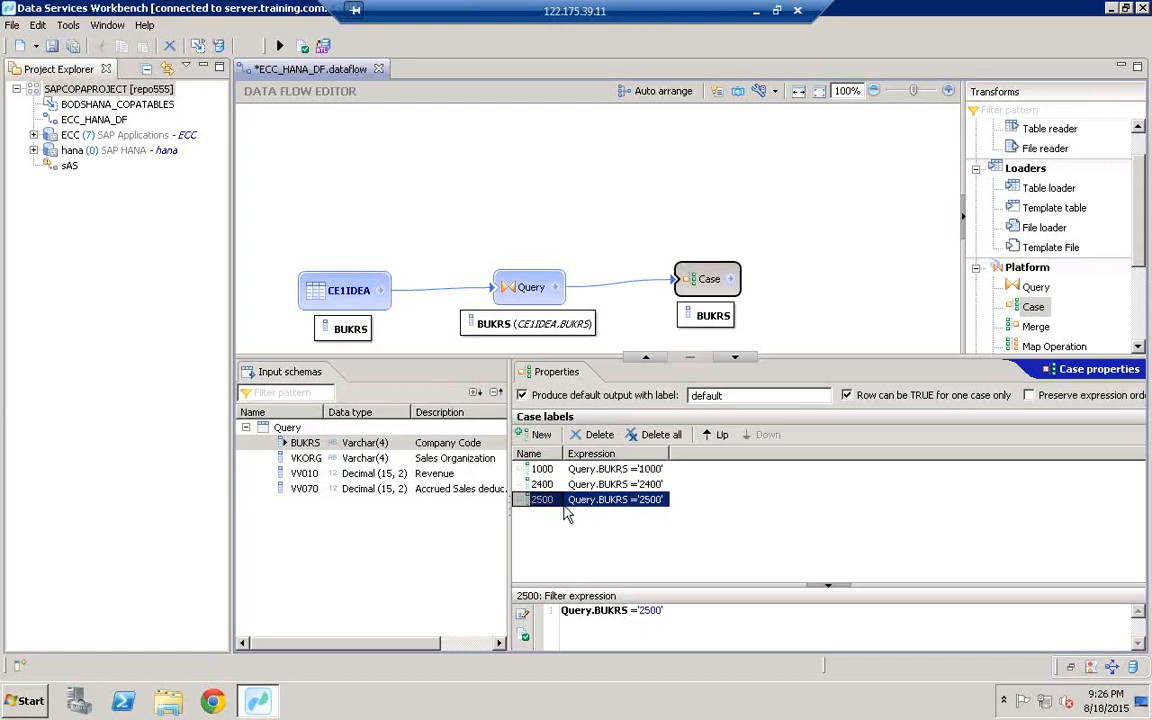
{"action": "left_click_drag", "start_coordinate": [795, 358], "coordinate": [716, 477]}
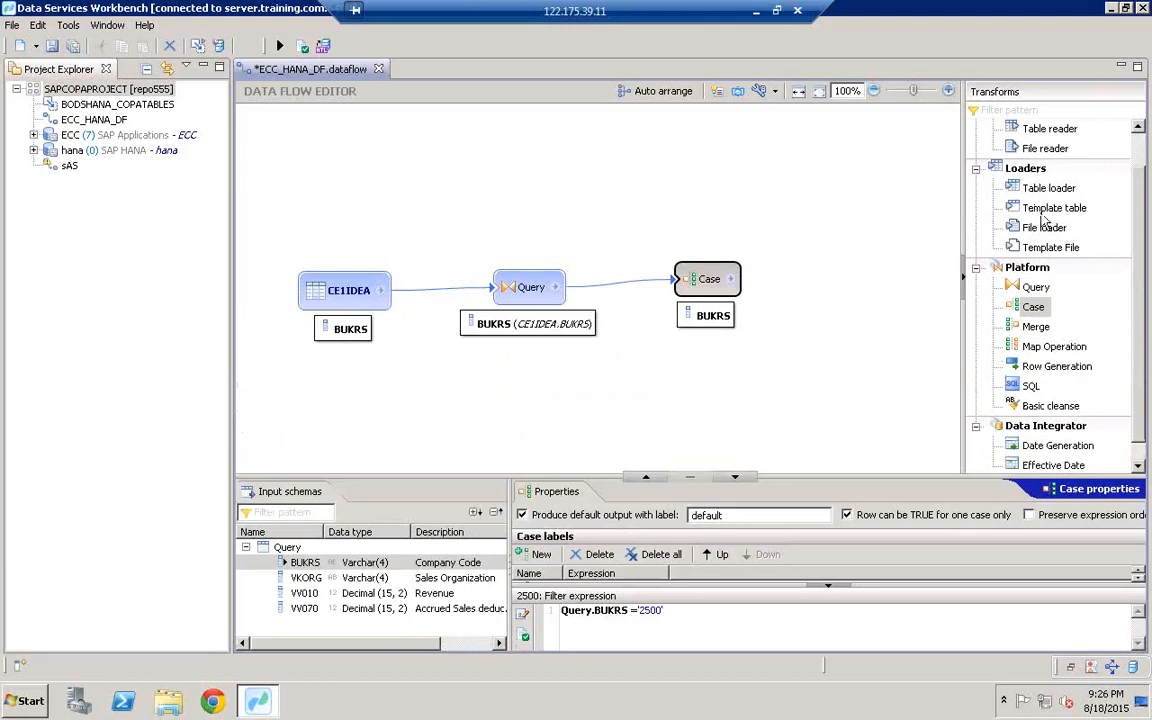
Step: Place a template table in the hana datastore with owner HANAUS, named COMPANYCODE_1000
{"action": "left_click", "coordinate": [1040, 208]}
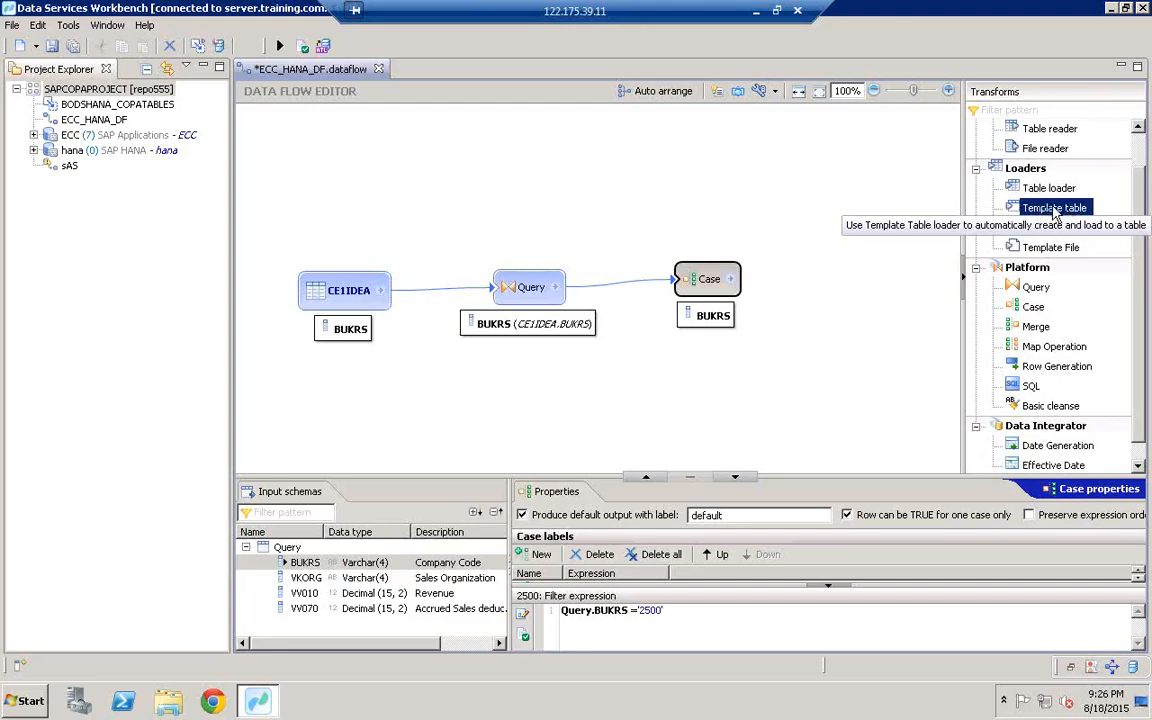
{"action": "left_click_drag", "start_coordinate": [1043, 212], "coordinate": [858, 160]}
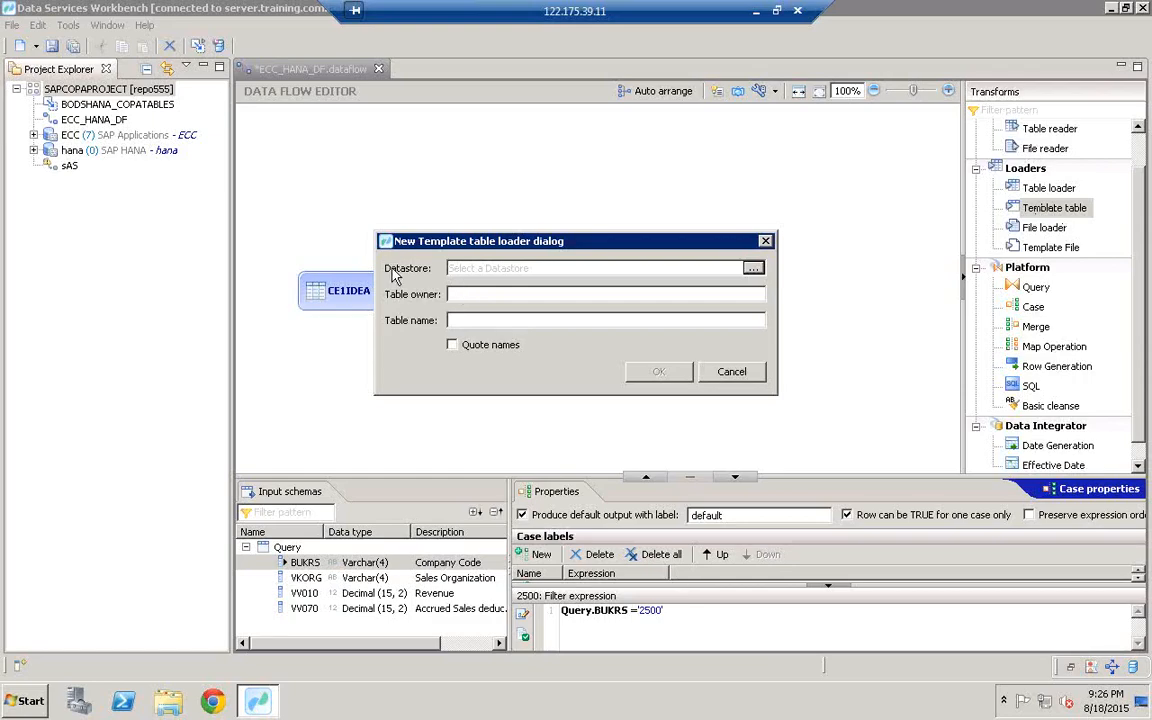
{"action": "left_click", "coordinate": [753, 270]}
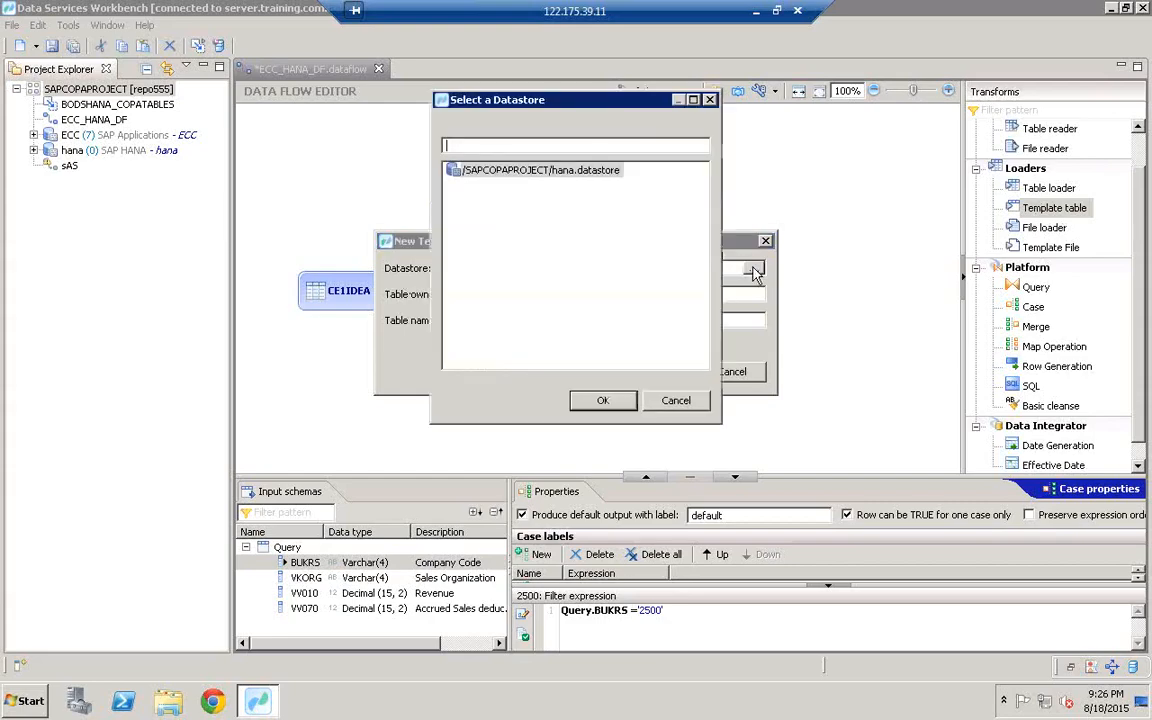
{"action": "left_click", "coordinate": [577, 178]}
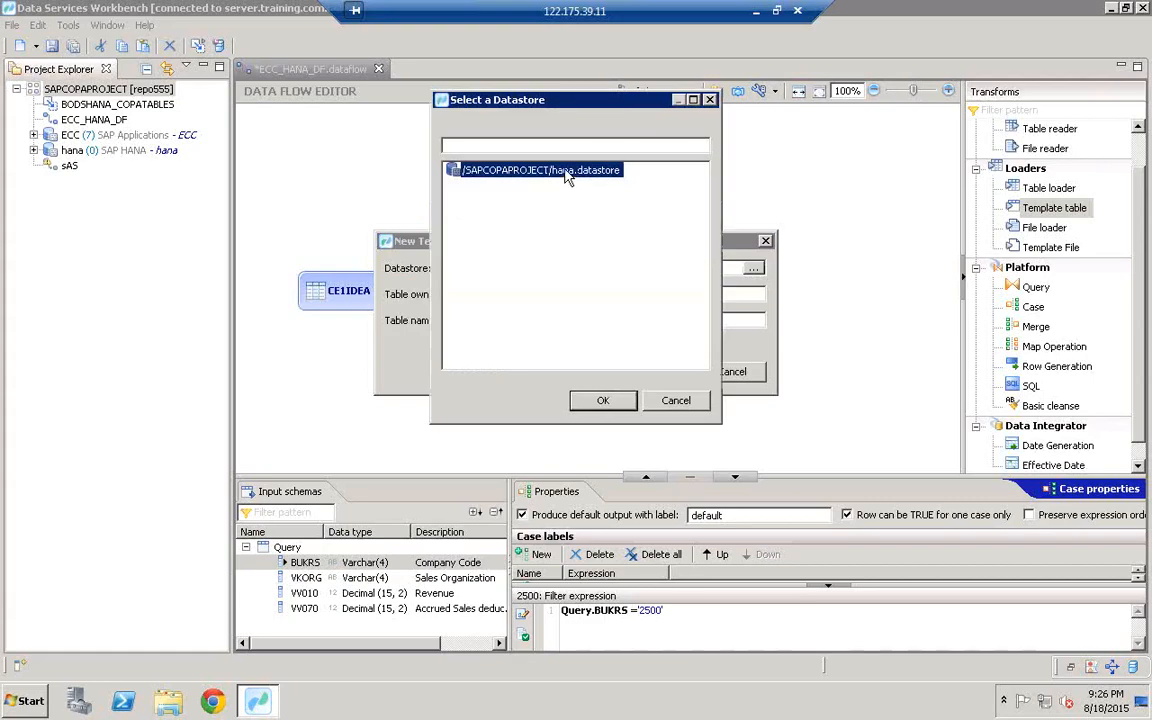
{"action": "double_click", "coordinate": [565, 174]}
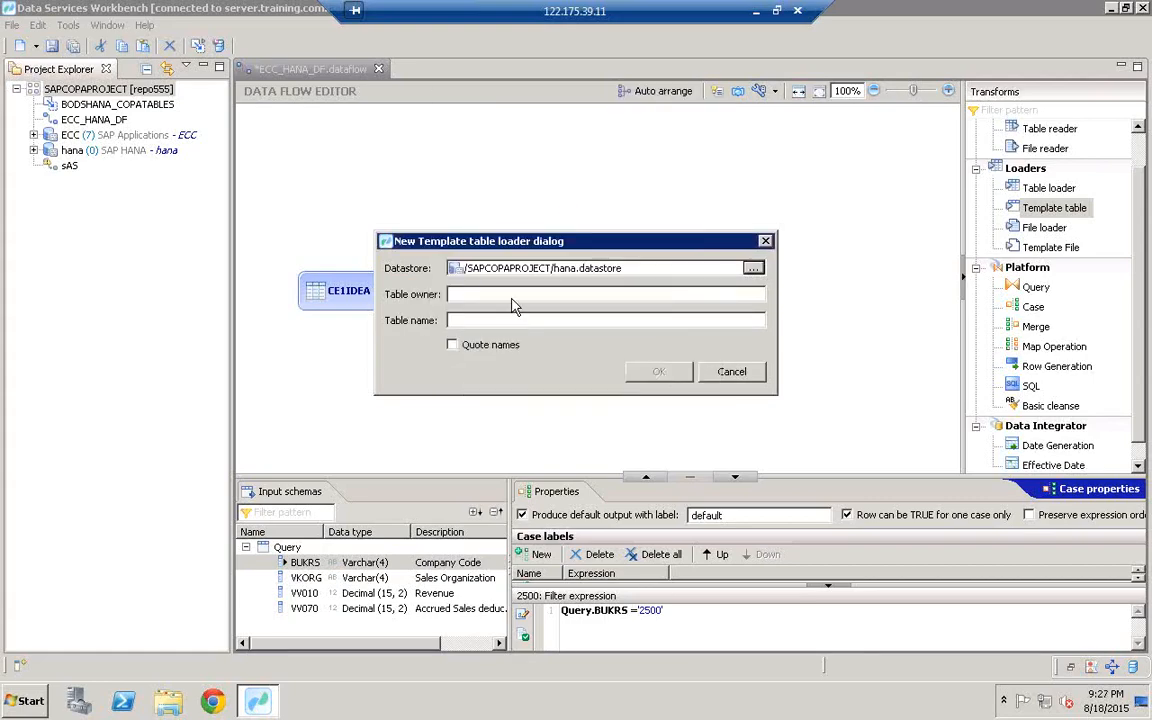
{"action": "left_click", "coordinate": [481, 296]}
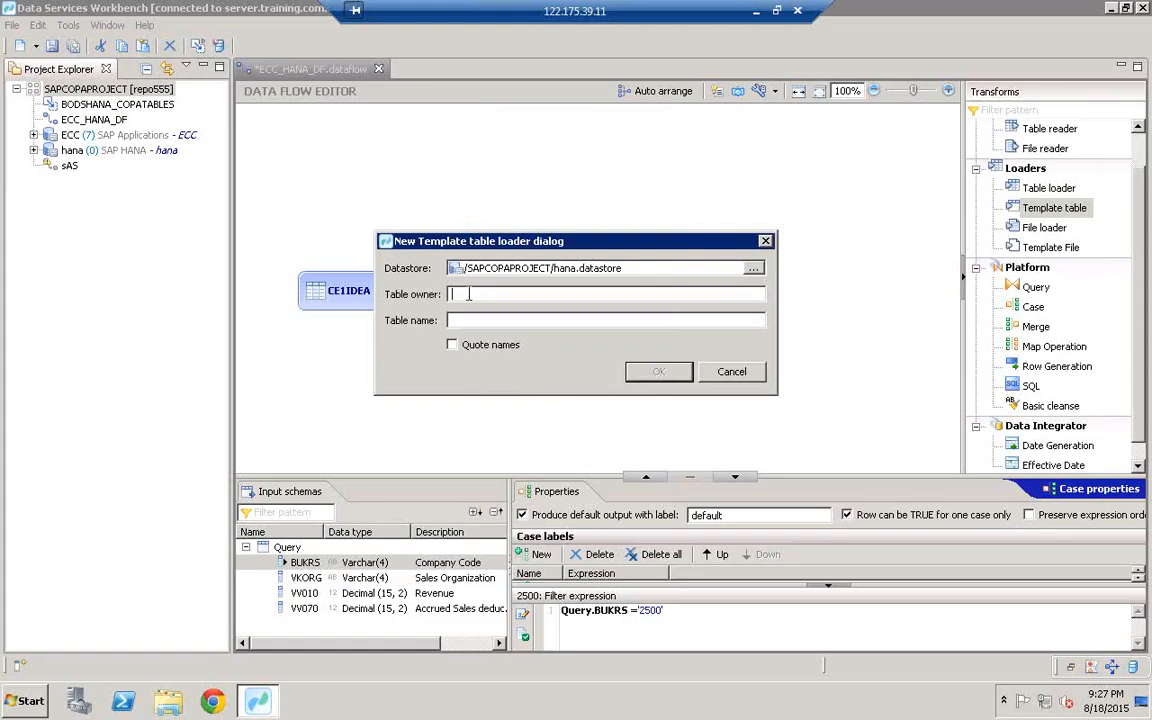
{"action": "type", "text": "HANAUSER"}
{"action": "left_click", "coordinate": [465, 318]}
{"action": "type", "text": "COMRANYCODE"}
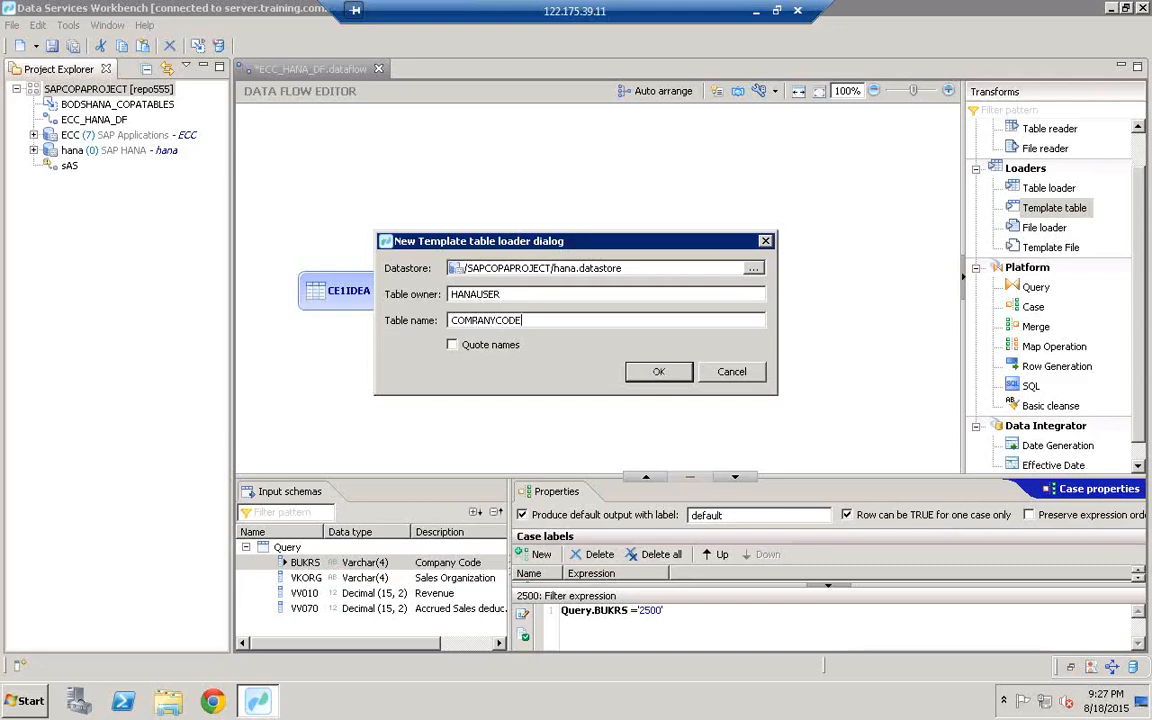
{"action": "type", "text": "_1000"}
{"action": "left_click", "coordinate": [658, 372]}
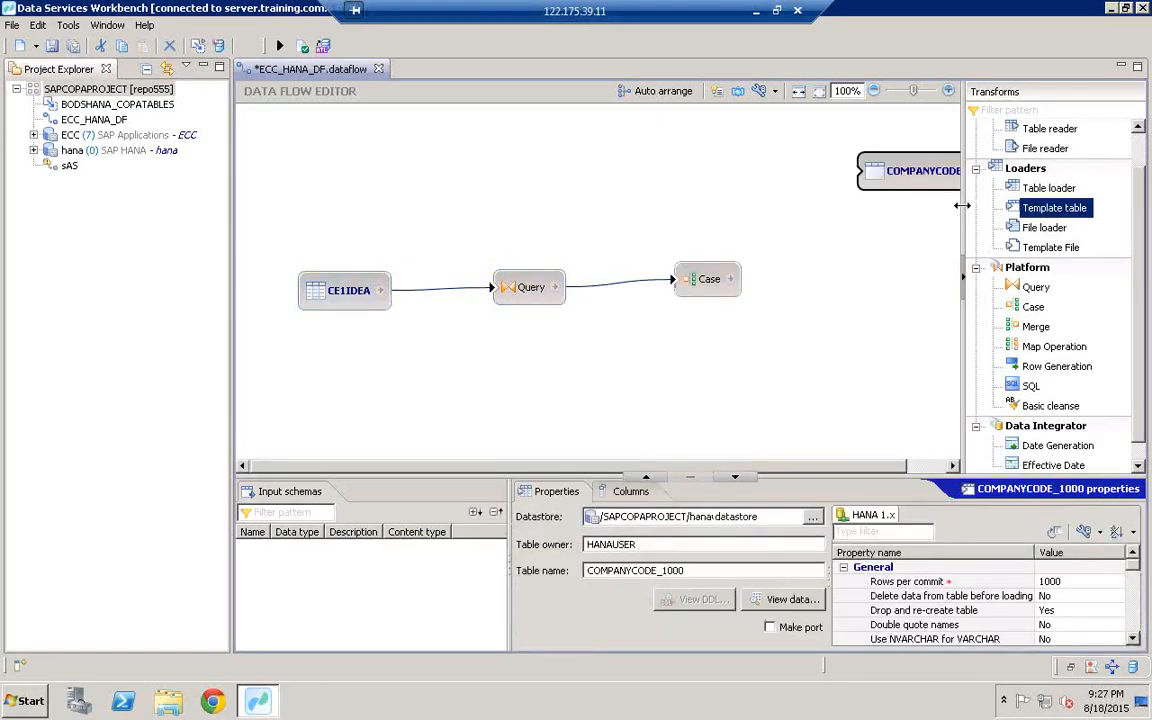
Step: Widen the canvas, then start a new datastore from the SAPCOPAPROJECT project's New menu
{"action": "left_click_drag", "start_coordinate": [962, 203], "coordinate": [1044, 188]}
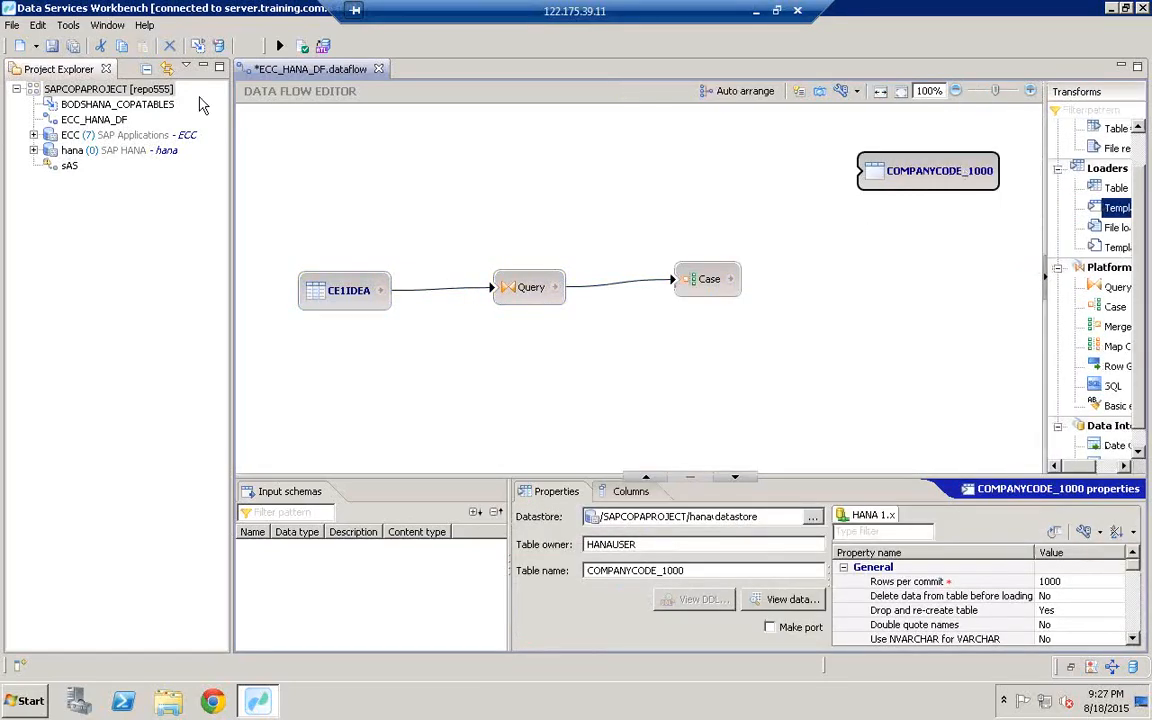
{"action": "left_click", "coordinate": [76, 92]}
{"action": "right_click", "coordinate": [76, 92]}
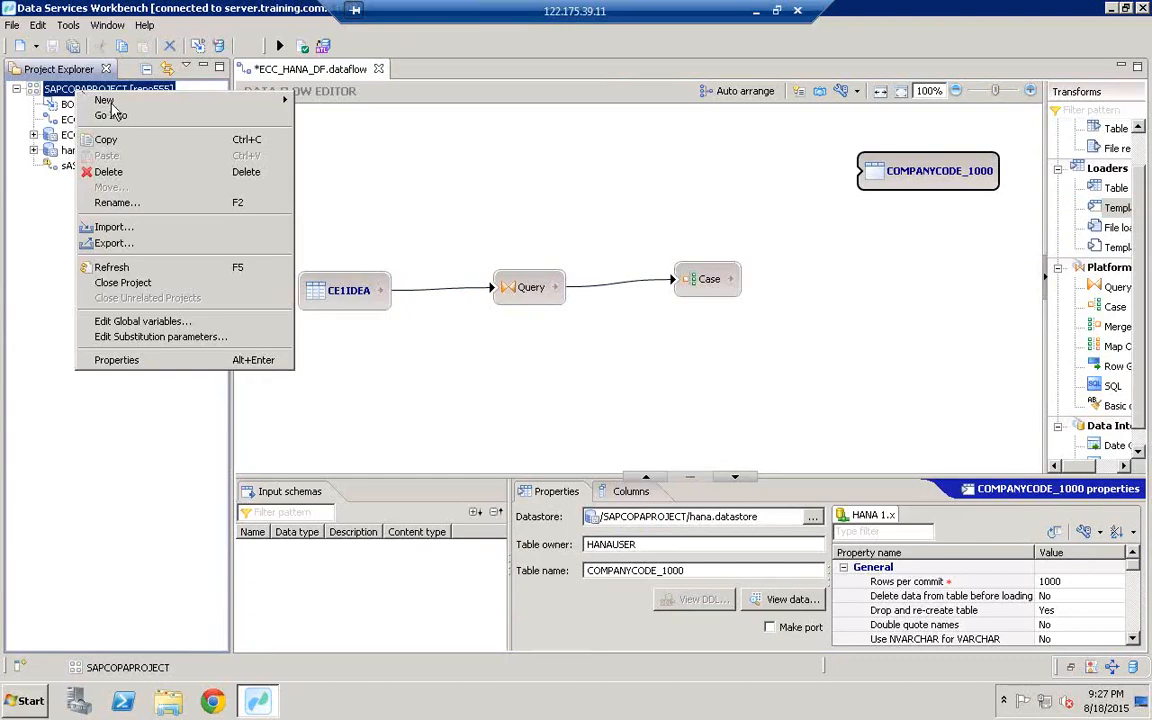
{"action": "mouse_move", "coordinate": [185, 99]}
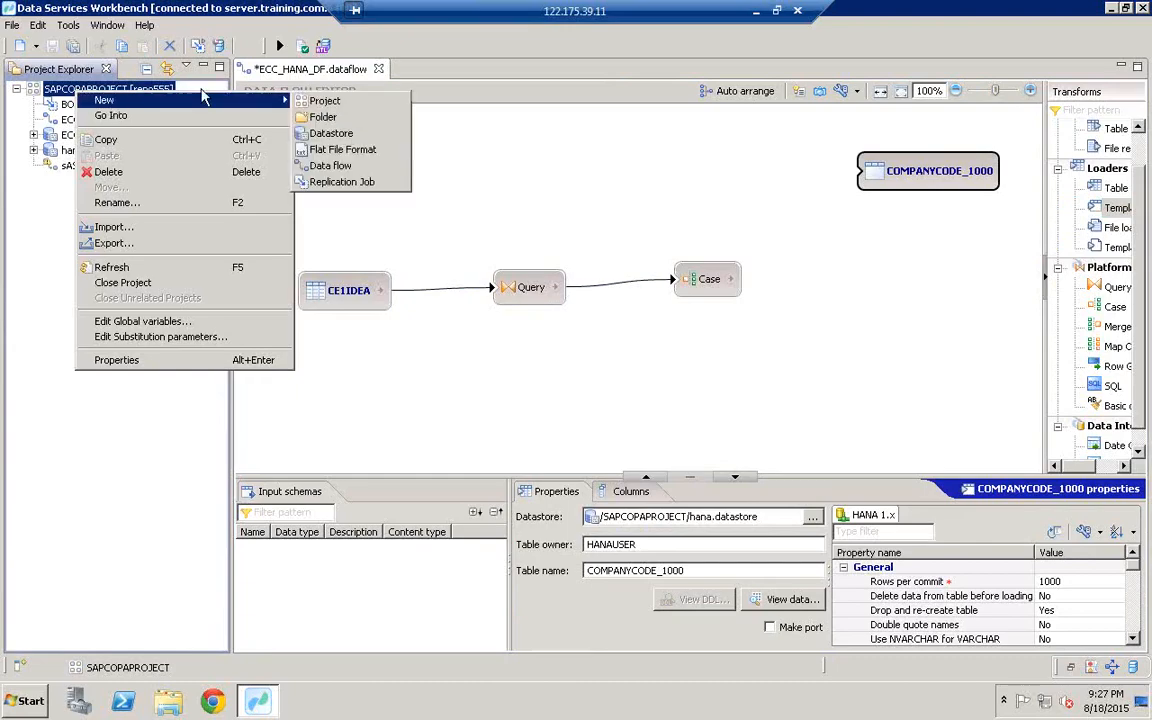
{"action": "left_click", "coordinate": [340, 140]}
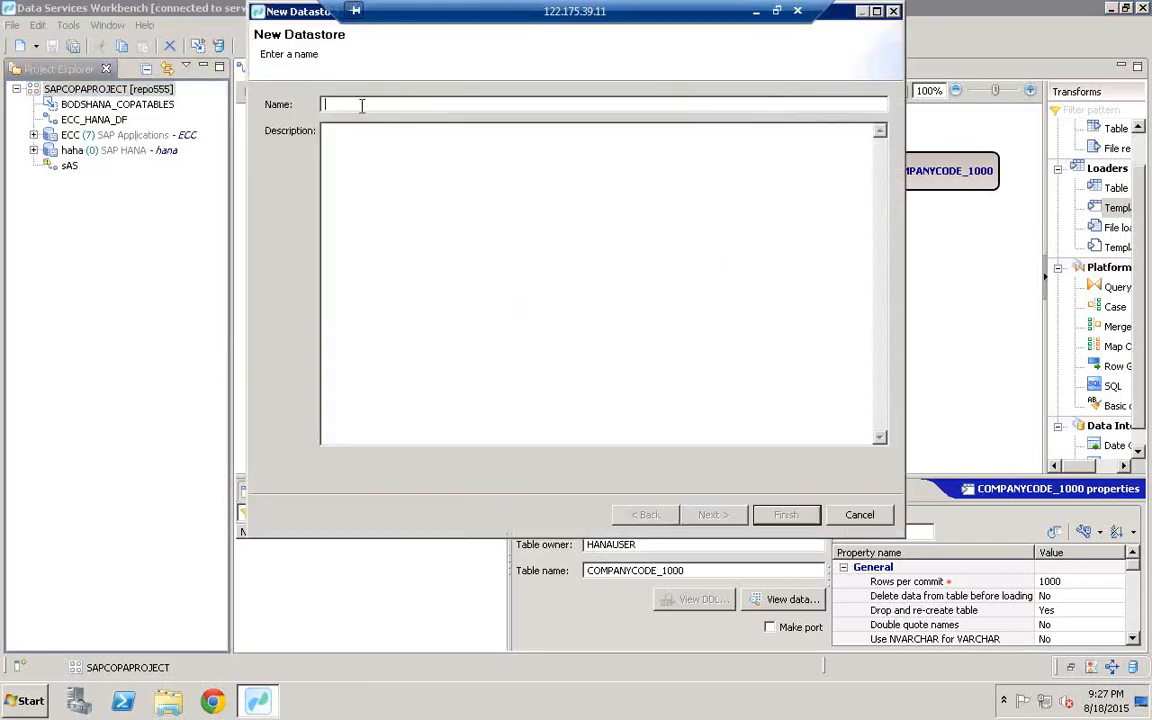
Step: Name the datastore MSSQL, described MSSQL, and set its database type to Microsoft SQL Server
{"action": "type", "text": "MSSQL"}
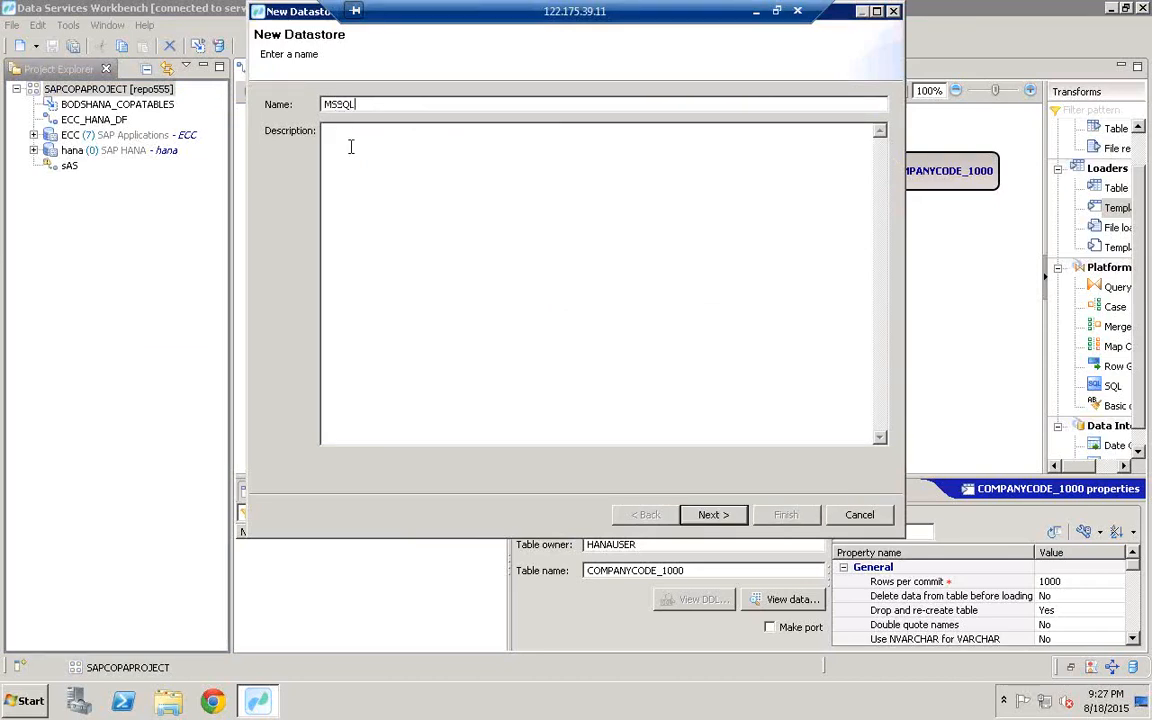
{"action": "type", "text": "MSSQL"}
{"action": "left_click", "coordinate": [713, 514]}
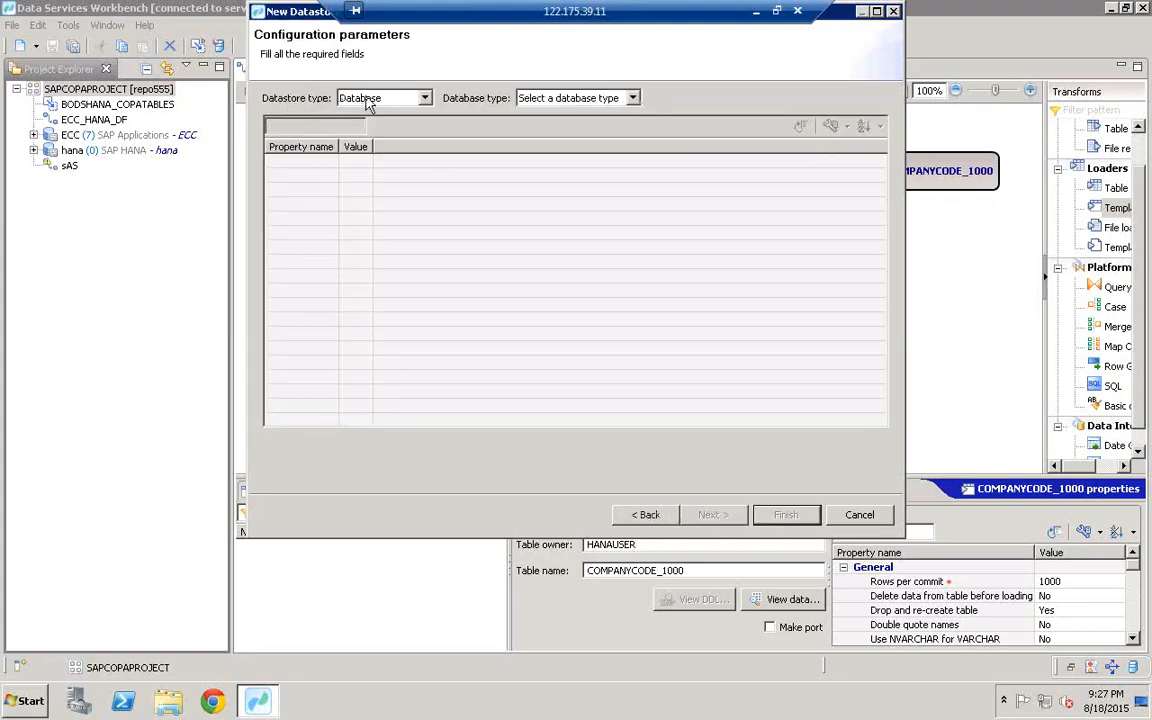
{"action": "left_click", "coordinate": [560, 102]}
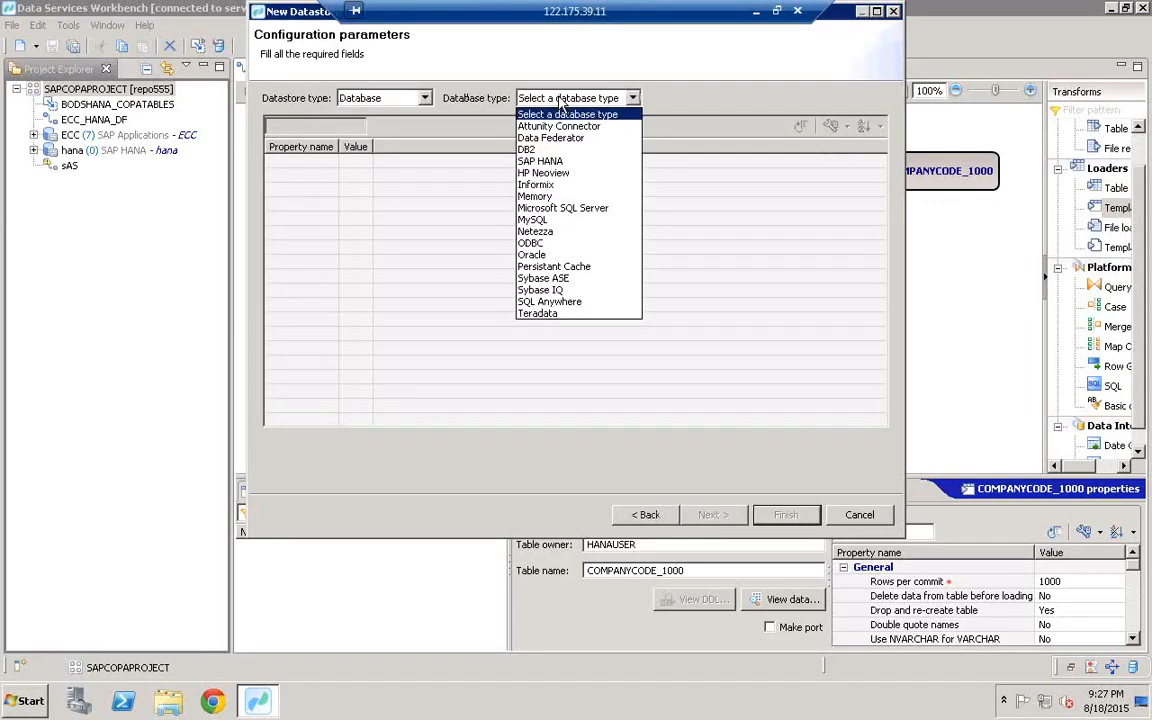
{"action": "left_click", "coordinate": [560, 208]}
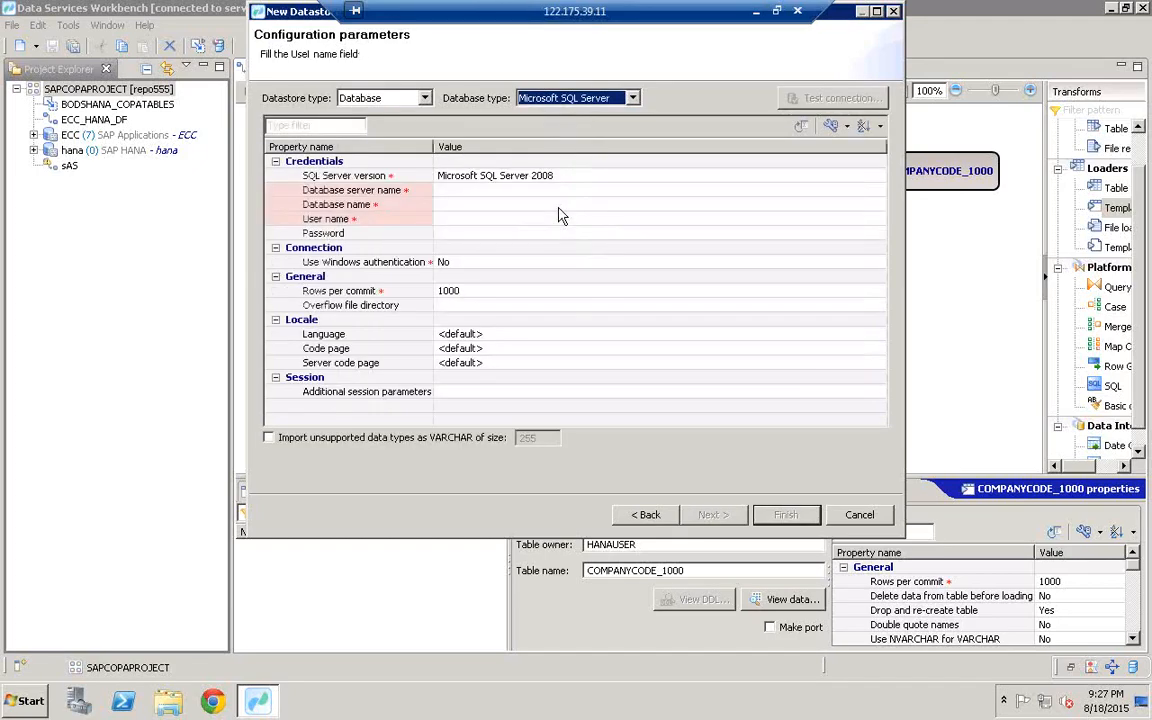
Step: Enter server name client, database db555, and the database user name and password
{"action": "left_click", "coordinate": [398, 190]}
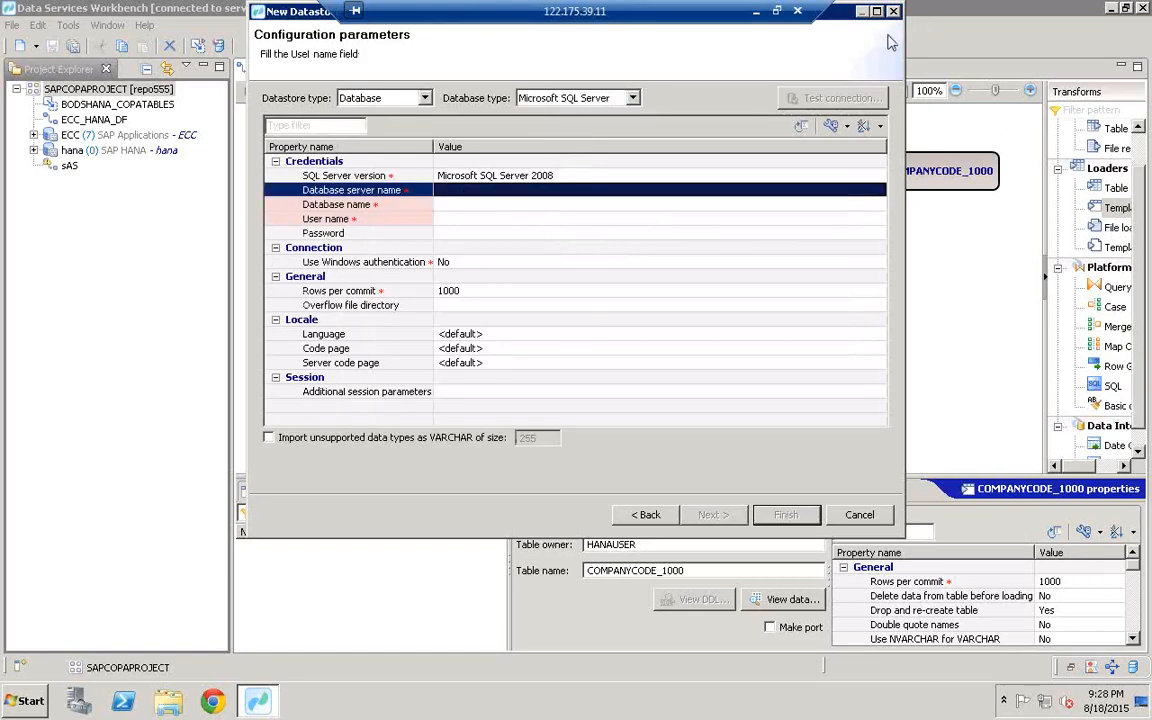
{"action": "left_click", "coordinate": [440, 189]}
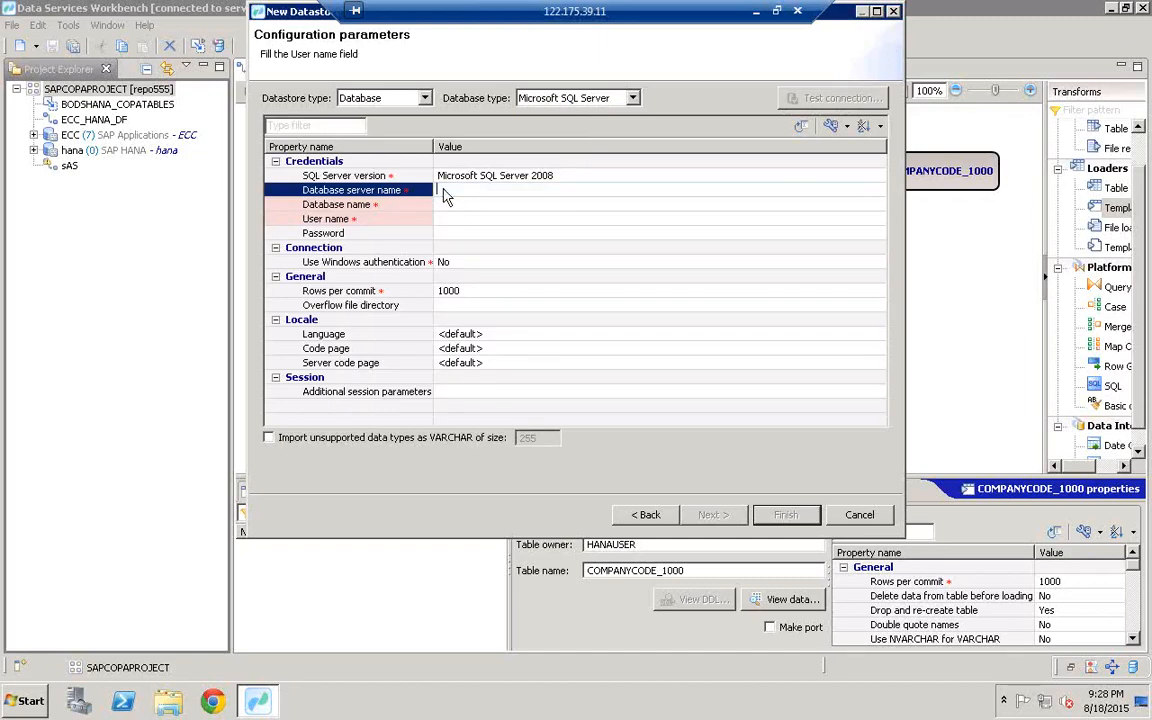
{"action": "type", "text": "cLIENT"}
{"action": "key", "text": "BackSpace"}
{"action": "key", "text": "BackSpace"}
{"action": "key", "text": "BackSpace"}
{"action": "key", "text": "BackSpace"}
{"action": "key", "text": "BackSpace"}
{"action": "key", "text": "BackSpace"}
{"action": "type", "text": "clie"}
{"action": "left_click", "coordinate": [494, 208]}
{"action": "left_click", "coordinate": [476, 205]}
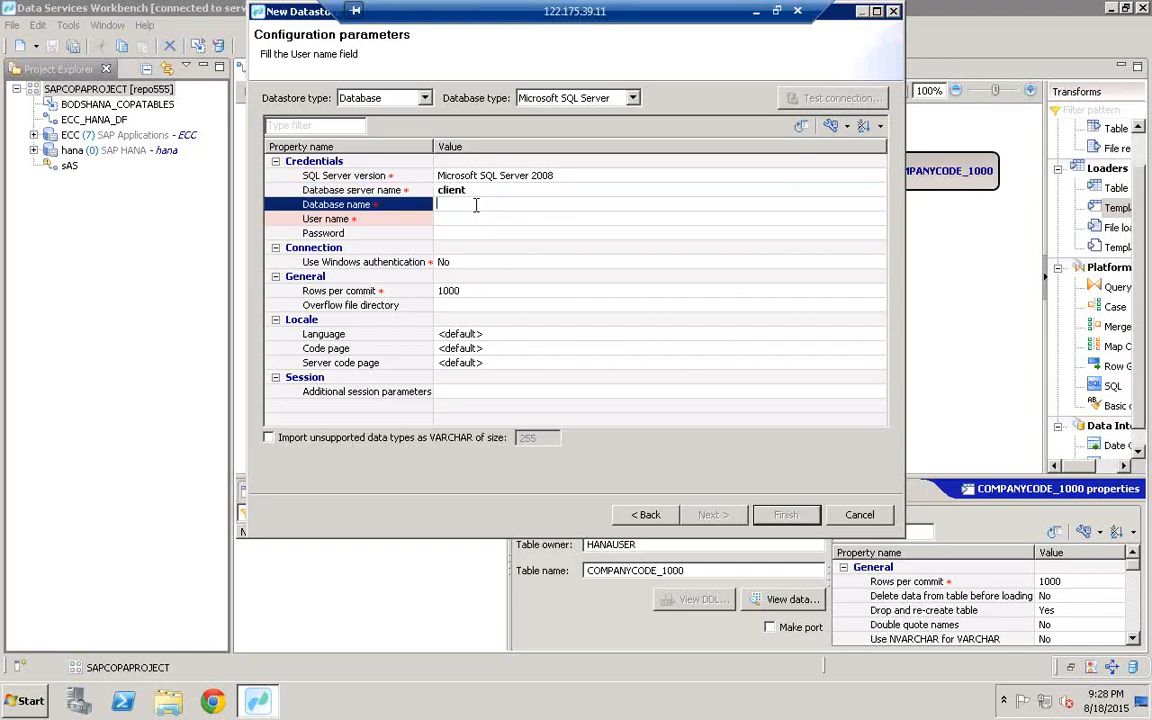
{"action": "type", "text": "db555"}
{"action": "left_click", "coordinate": [482, 221]}
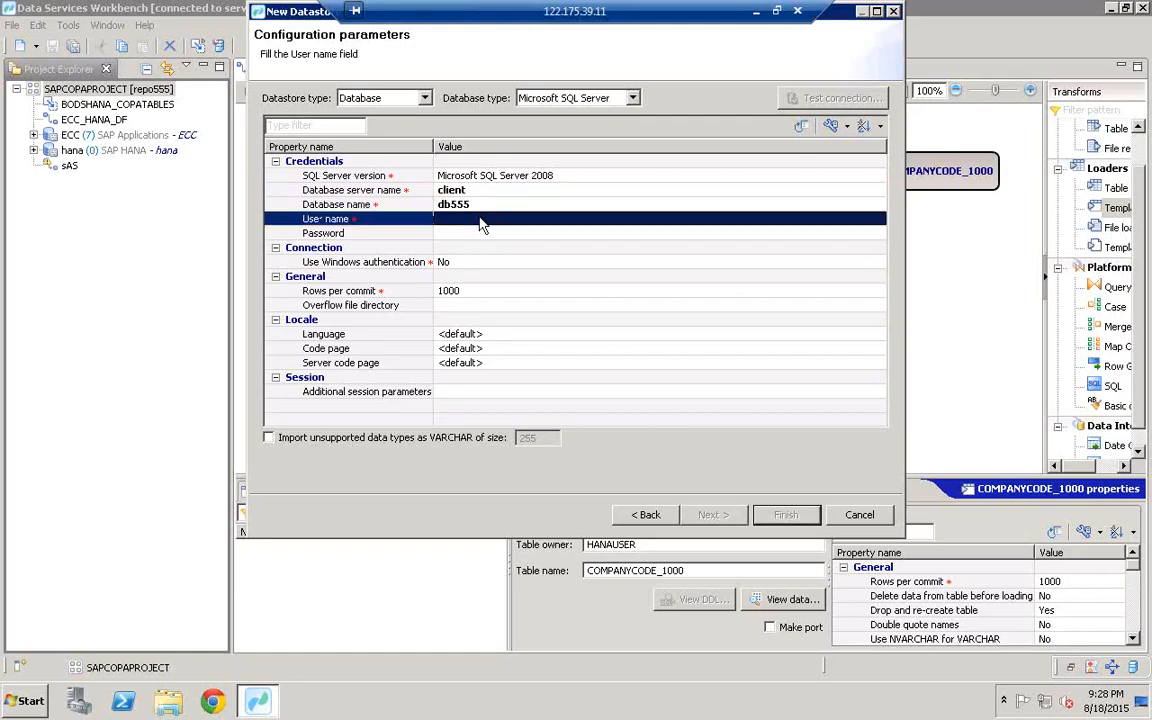
{"action": "left_click", "coordinate": [480, 224]}
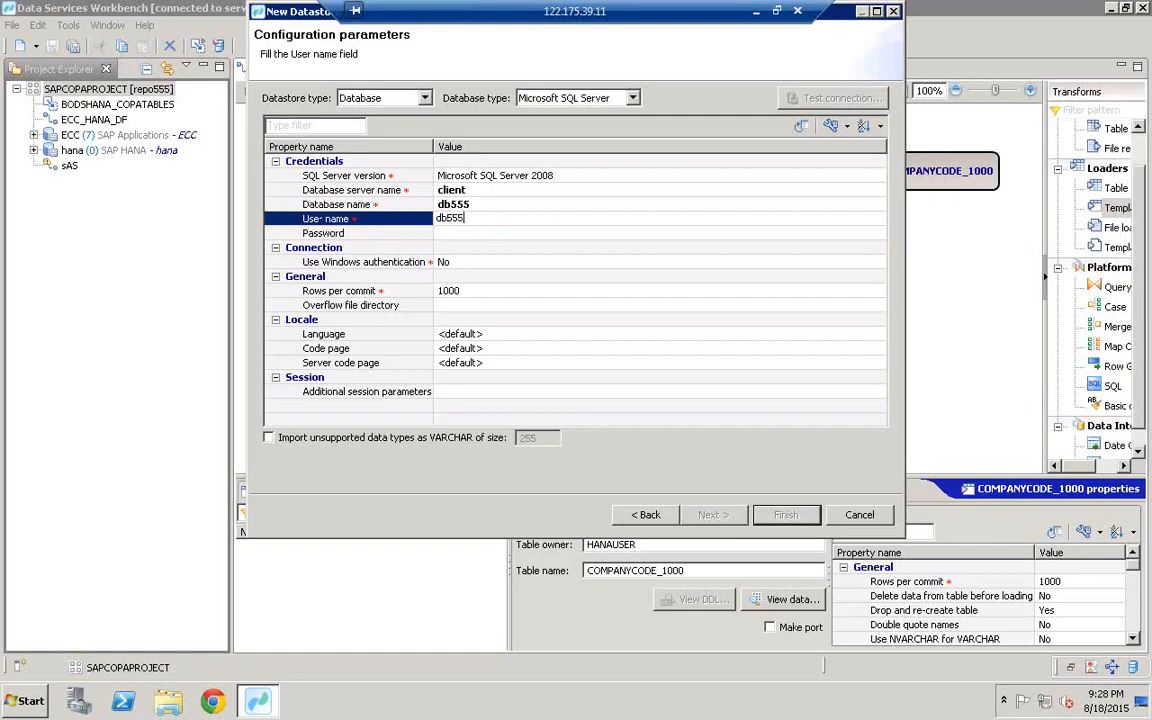
{"action": "left_click", "coordinate": [477, 233]}
{"action": "left_click", "coordinate": [477, 233]}
{"action": "type", "text": "db"}
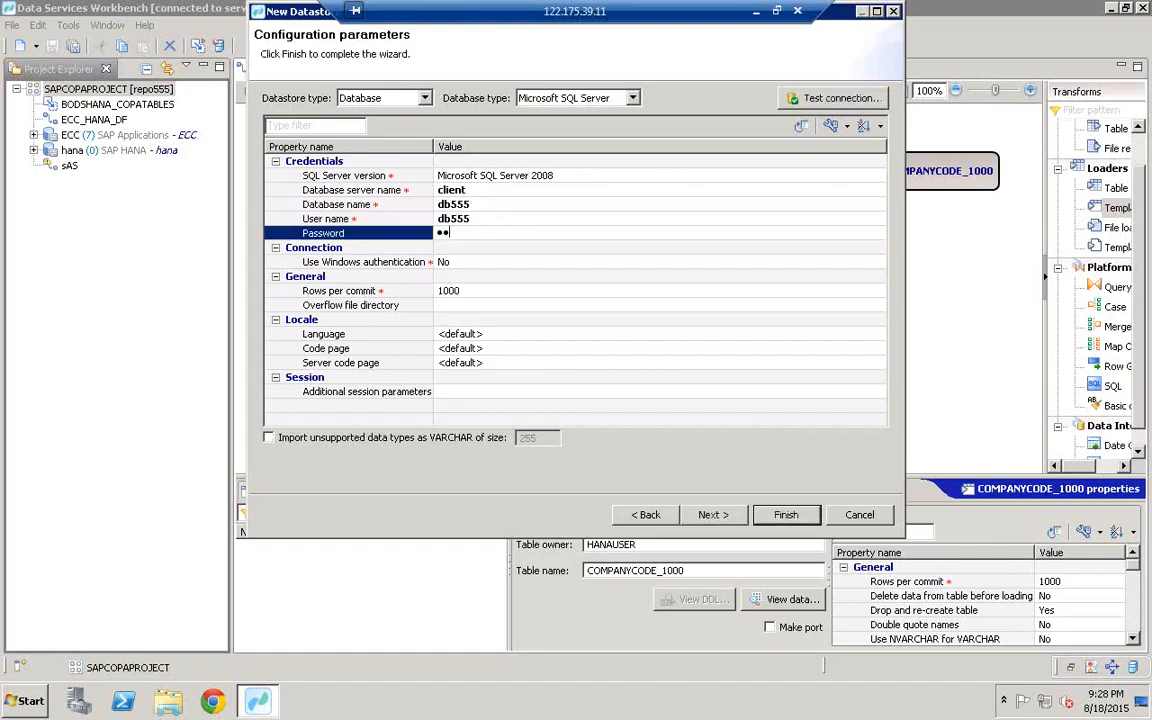
{"action": "left_click", "coordinate": [477, 221]}
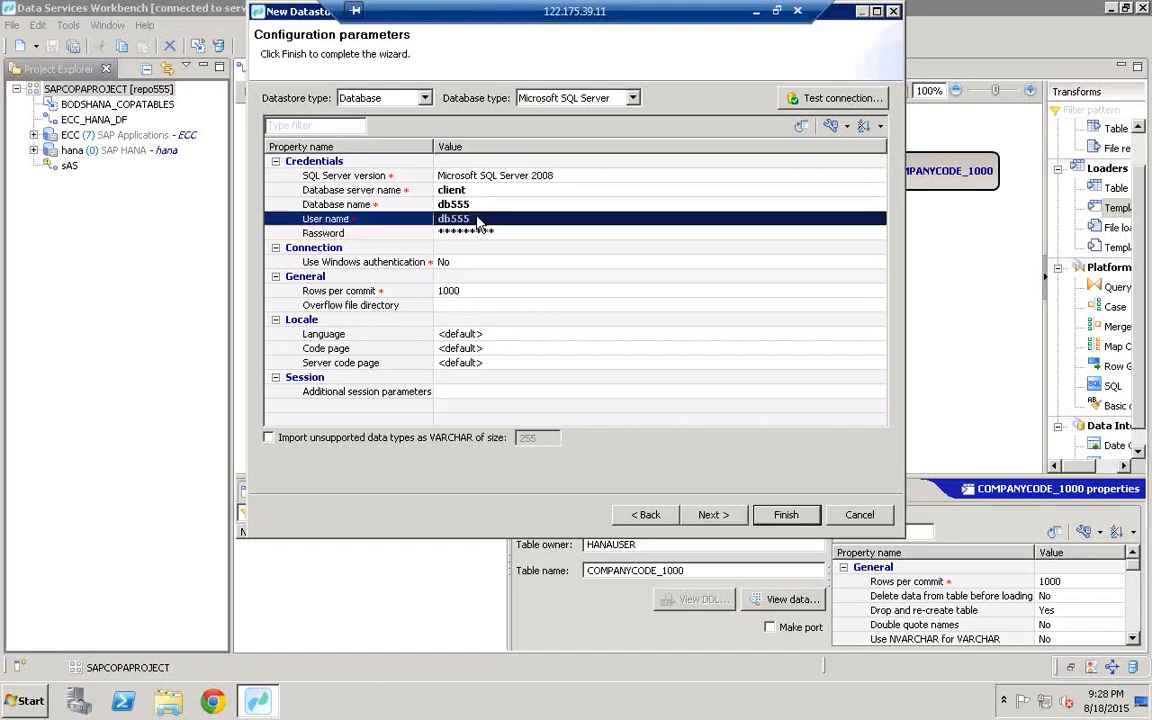
Step: Check the connection values, test the connection successfully, and finish creating the MSSQL datastore
{"action": "left_click", "coordinate": [459, 191]}
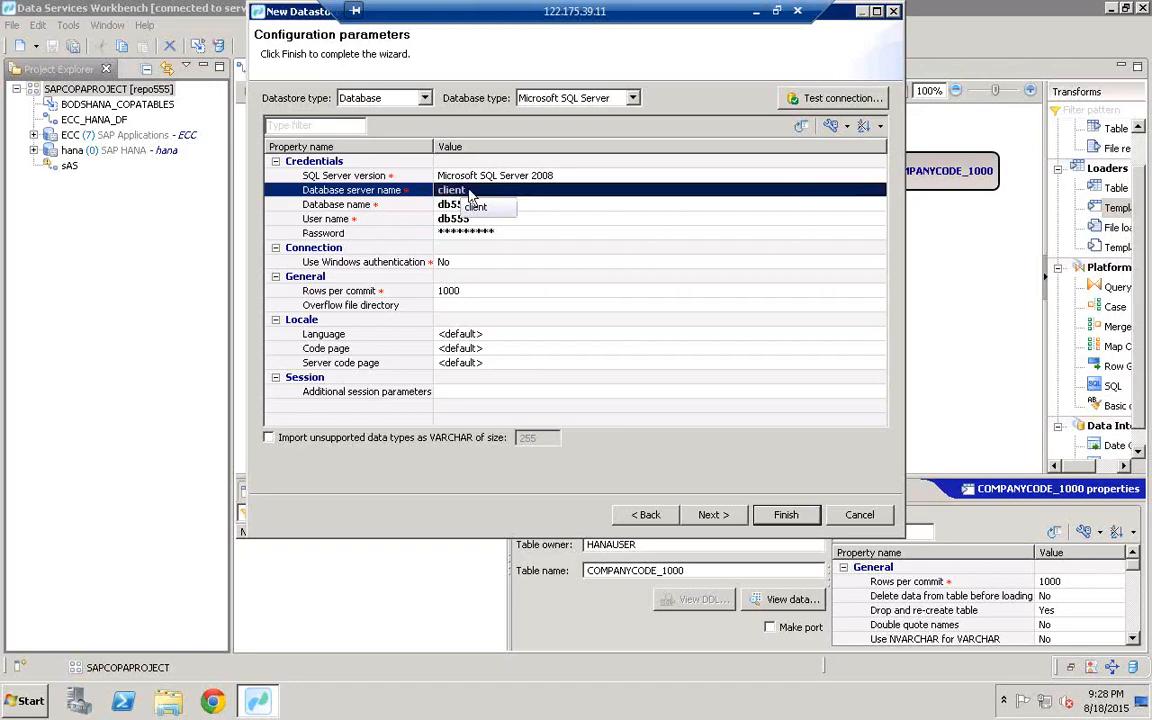
{"action": "left_click", "coordinate": [453, 204]}
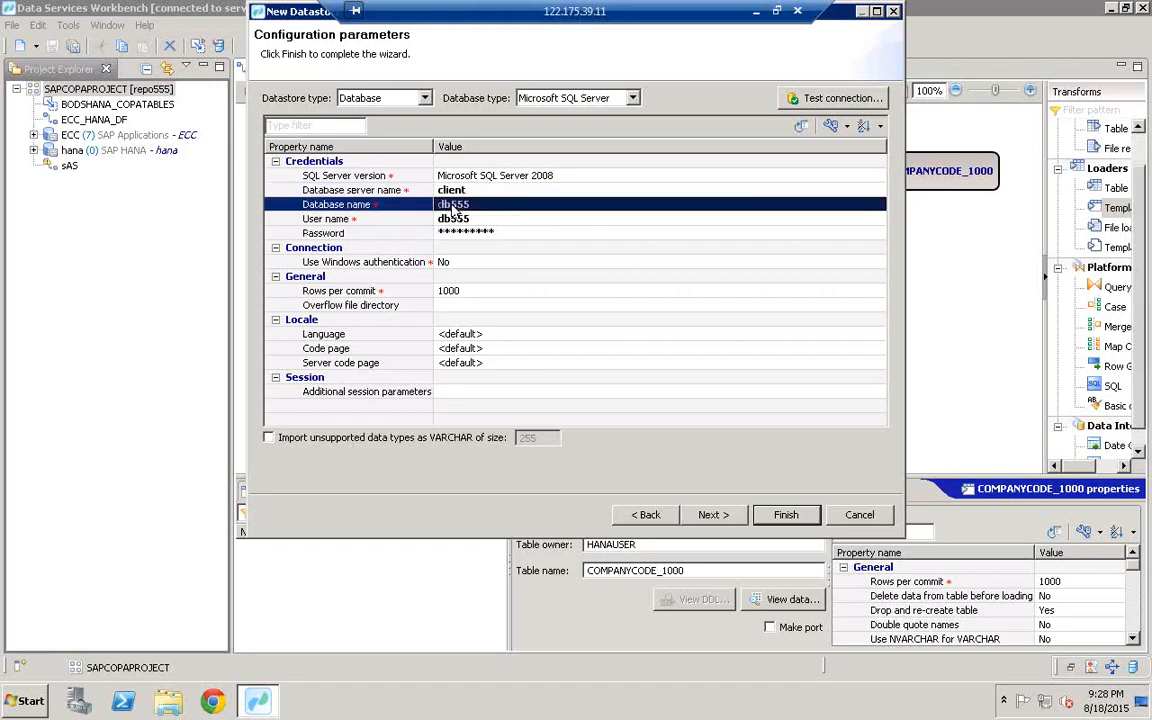
{"action": "left_click", "coordinate": [469, 218]}
{"action": "left_click", "coordinate": [466, 232]}
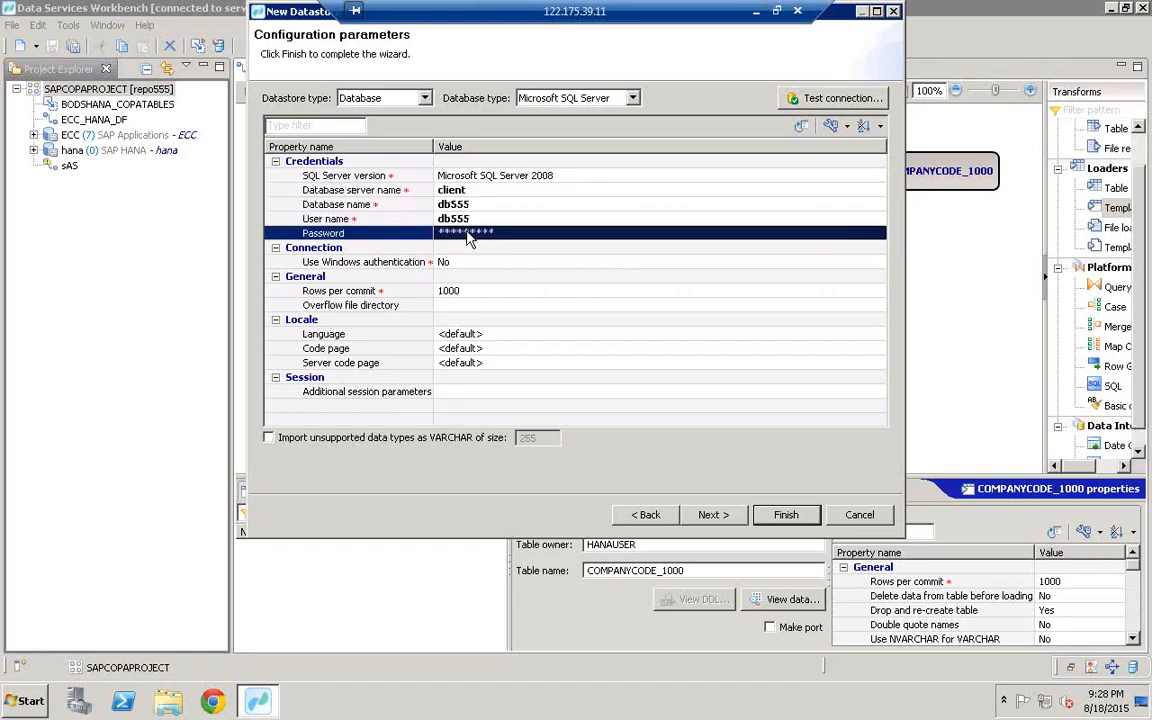
{"action": "left_click", "coordinate": [830, 104]}
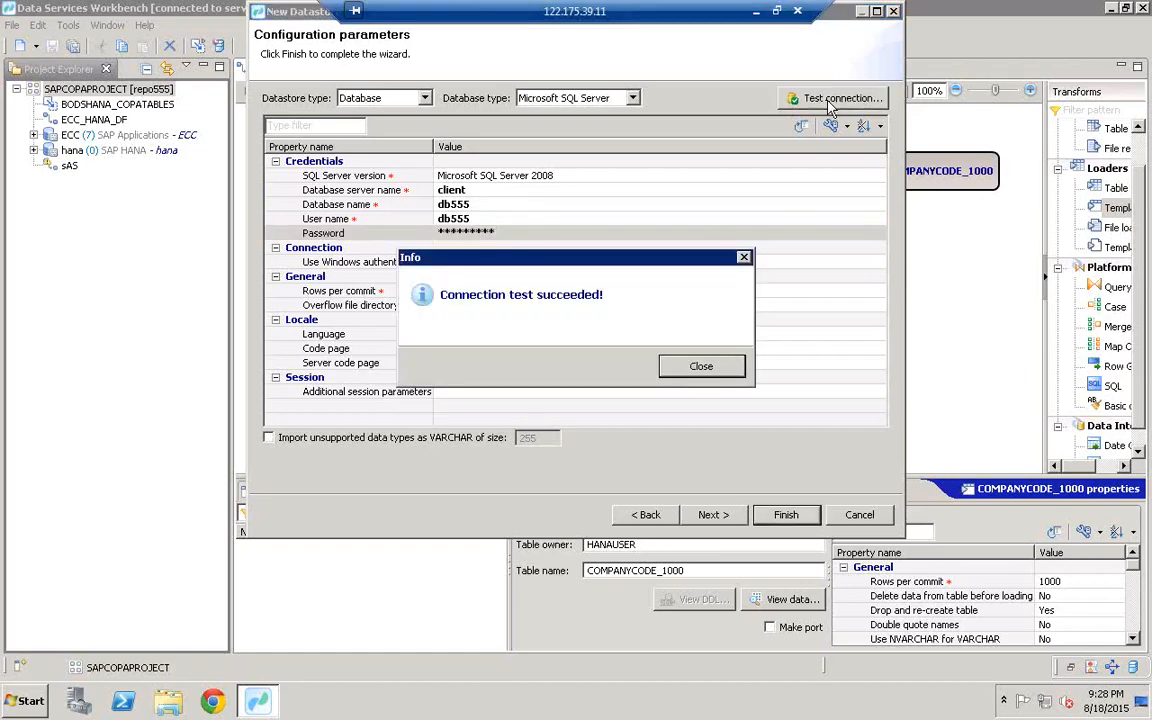
{"action": "left_click", "coordinate": [703, 368]}
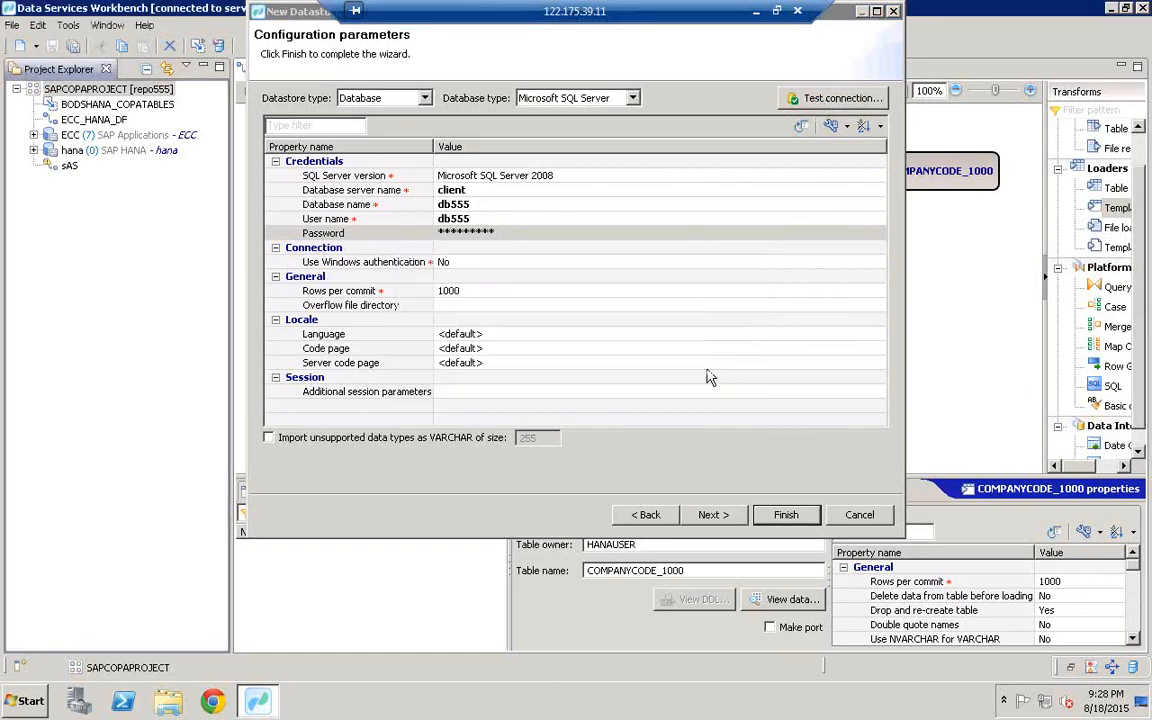
{"action": "left_click", "coordinate": [787, 515]}
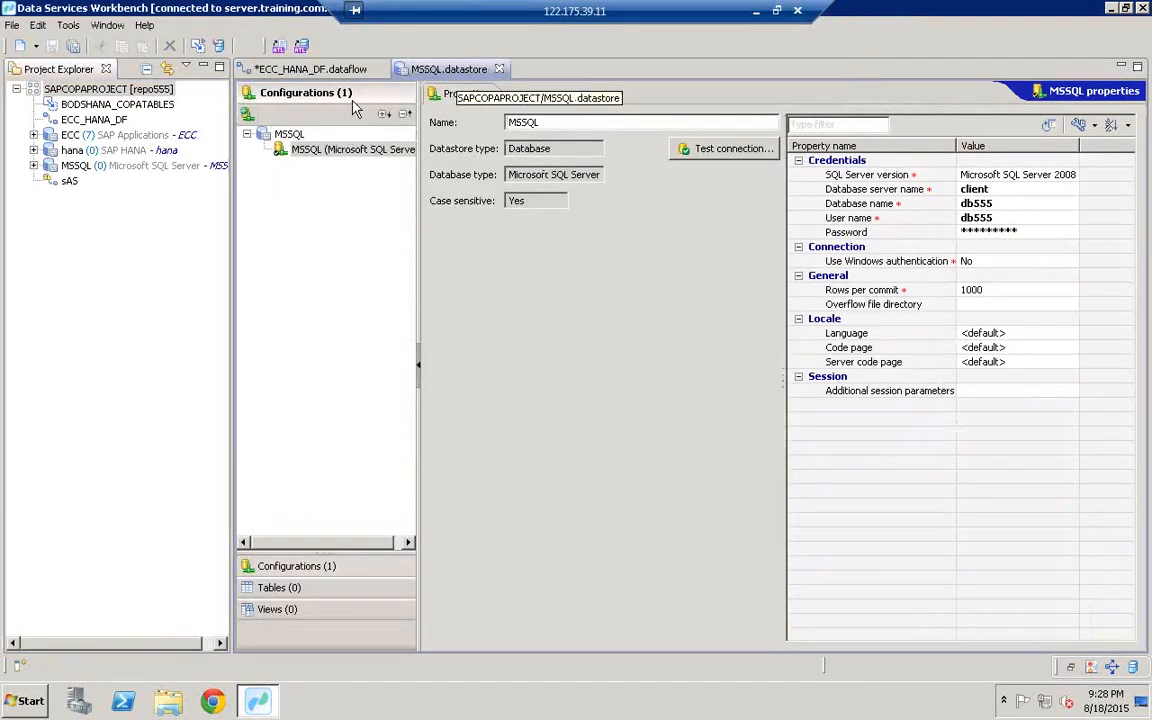
Step: Select the new MSSQL datastore, then return to the ECC_HANA_DF data flow editor
{"action": "left_click", "coordinate": [87, 166]}
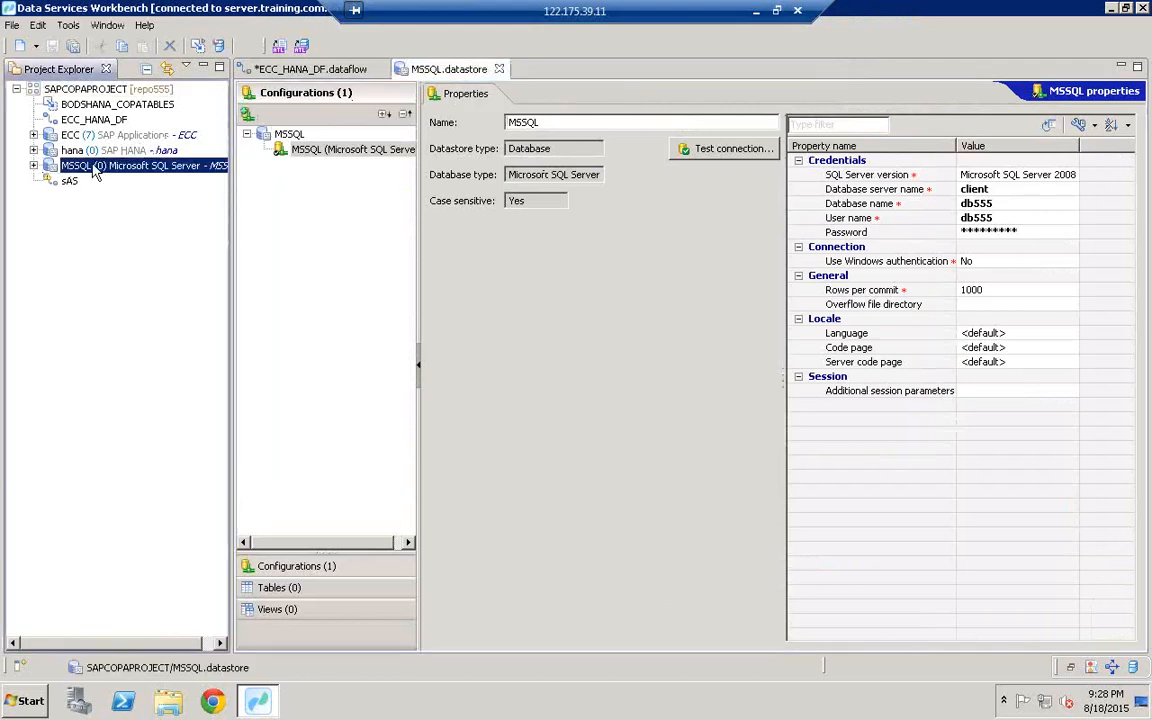
{"action": "left_click", "coordinate": [345, 78]}
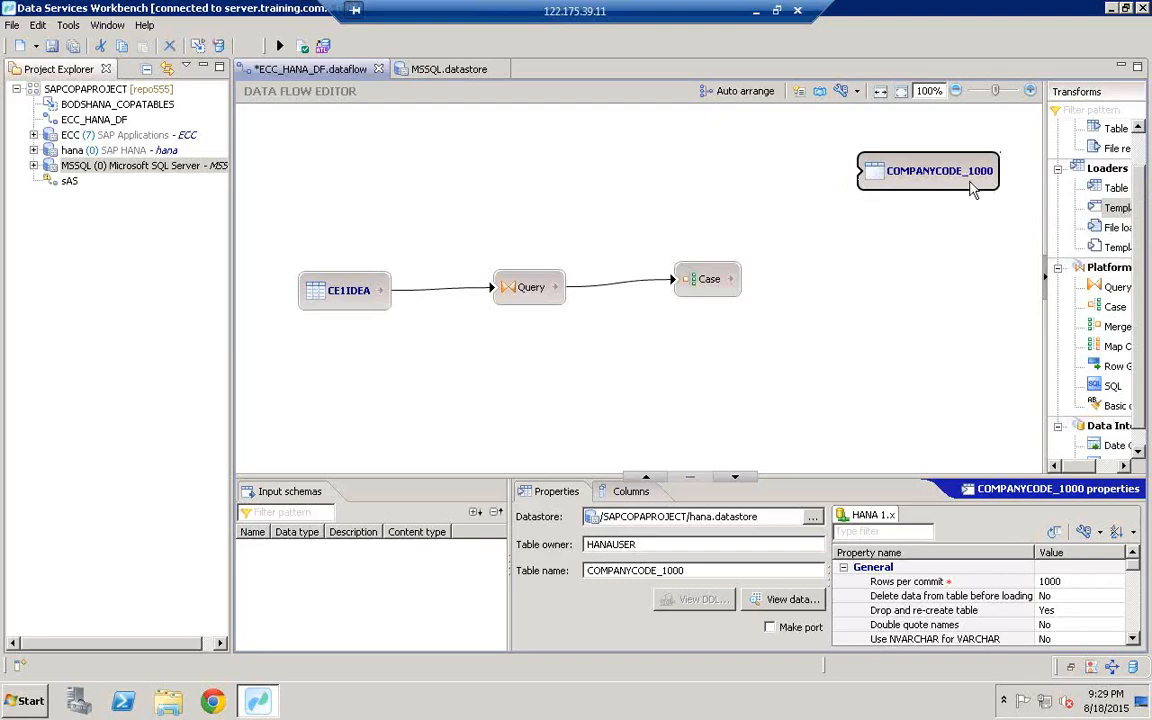
Step: Add a new template table to the canvas and assign it the MSSQL datastore
{"action": "right_click", "coordinate": [818, 248]}
{"action": "left_click", "coordinate": [811, 226]}
{"action": "right_click", "coordinate": [810, 225]}
{"action": "left_click", "coordinate": [792, 352]}
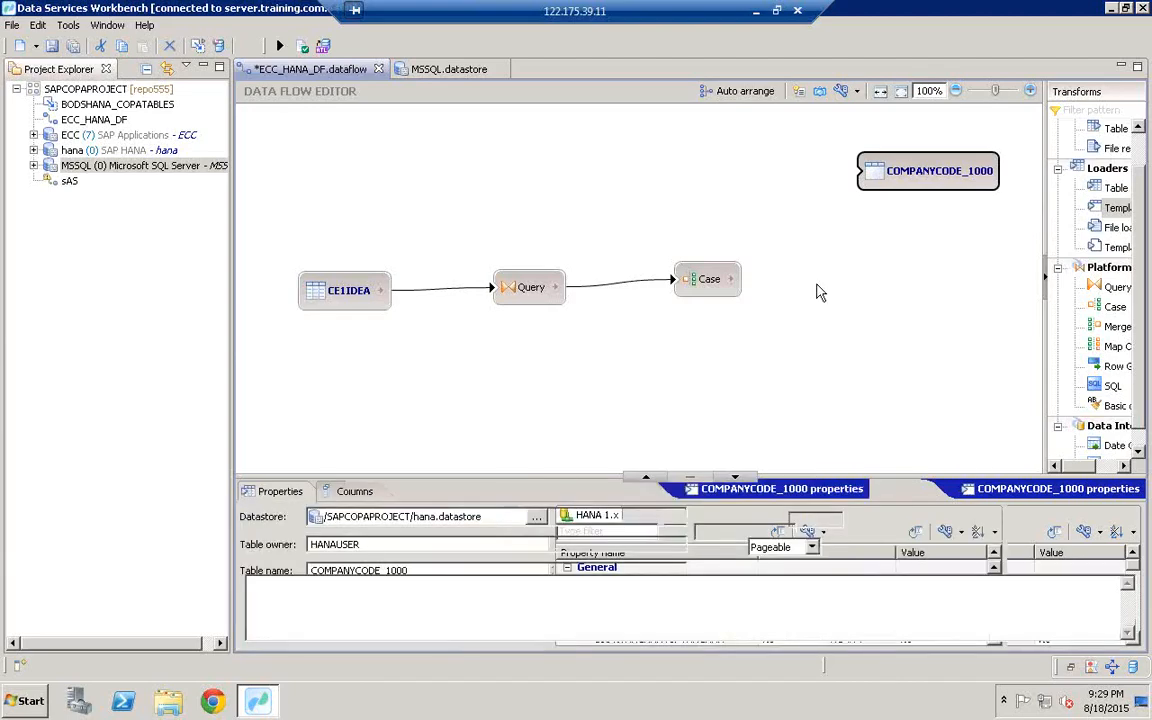
{"action": "right_click", "coordinate": [818, 282]}
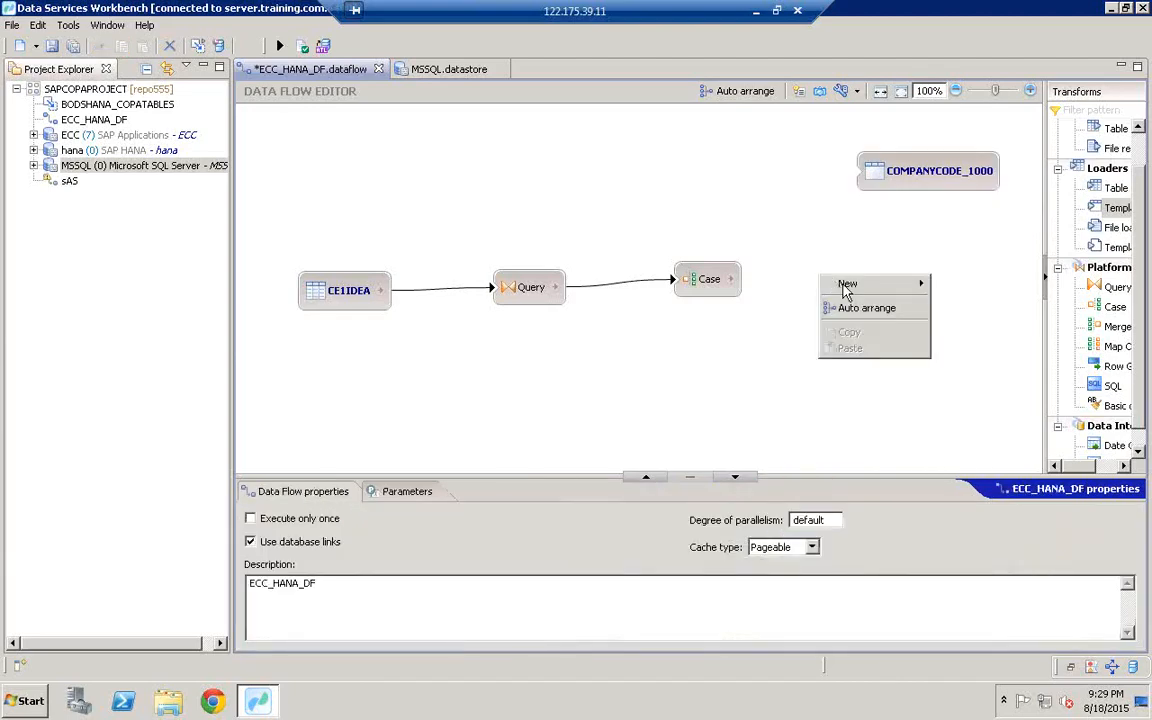
{"action": "mouse_move", "coordinate": [848, 283]}
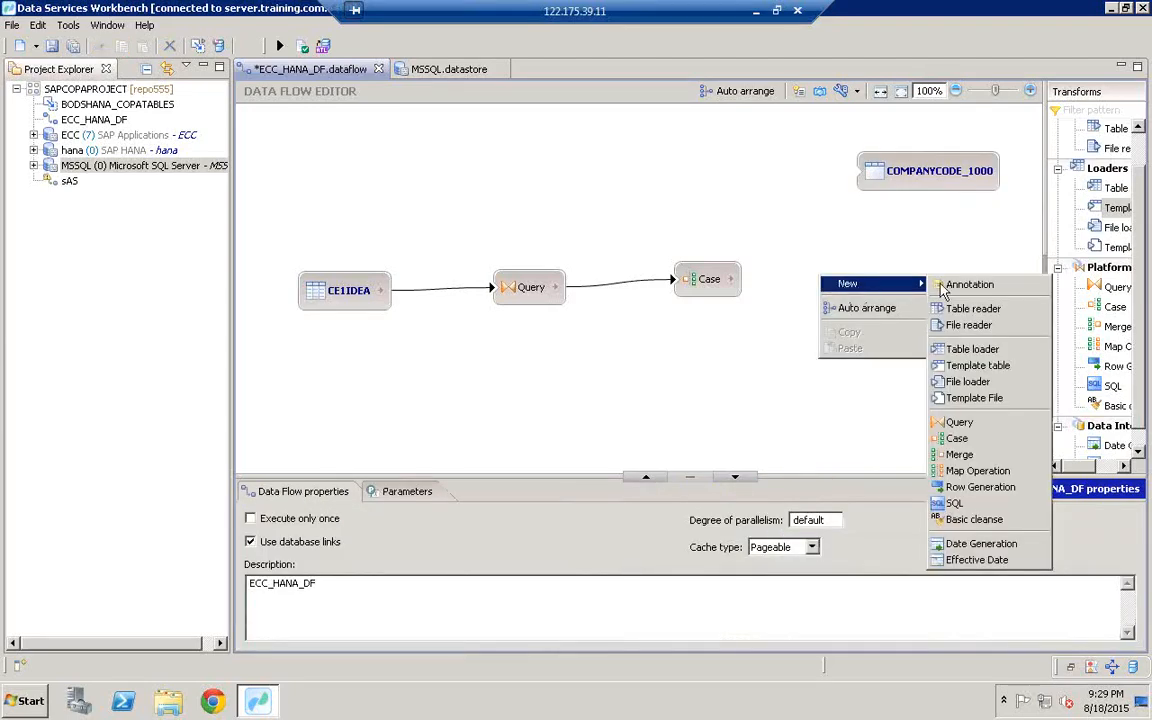
{"action": "left_click", "coordinate": [977, 366]}
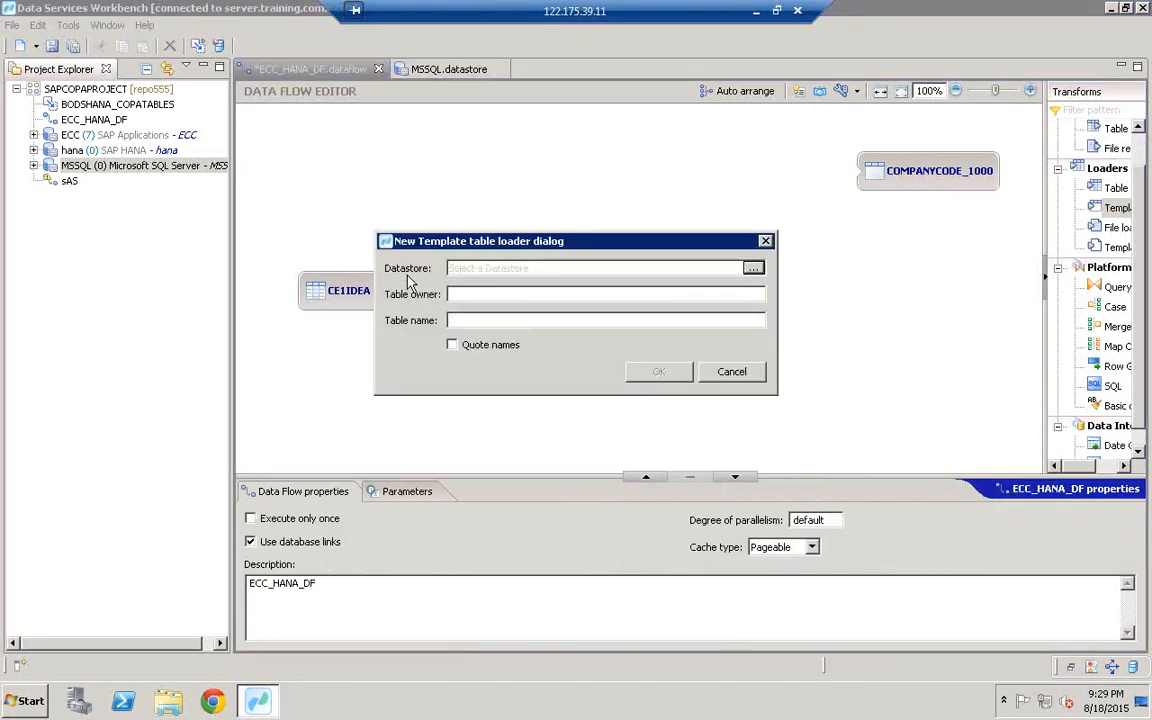
{"action": "left_click", "coordinate": [754, 269]}
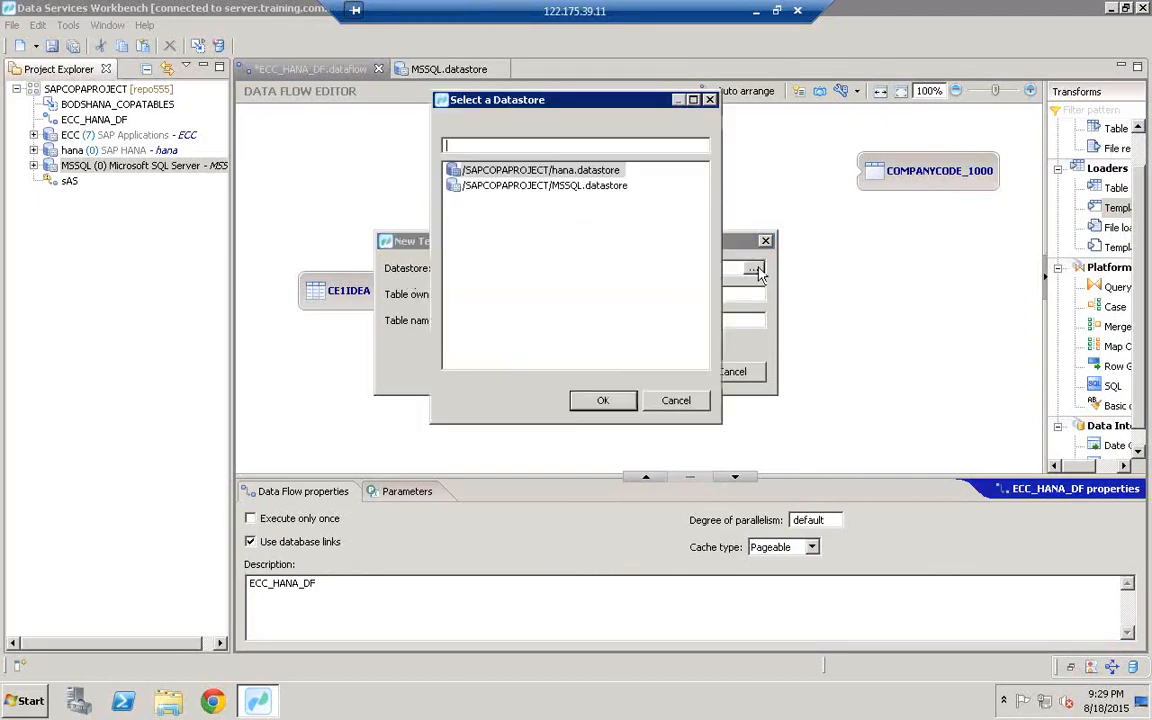
{"action": "left_click", "coordinate": [557, 190]}
{"action": "double_click", "coordinate": [557, 188]}
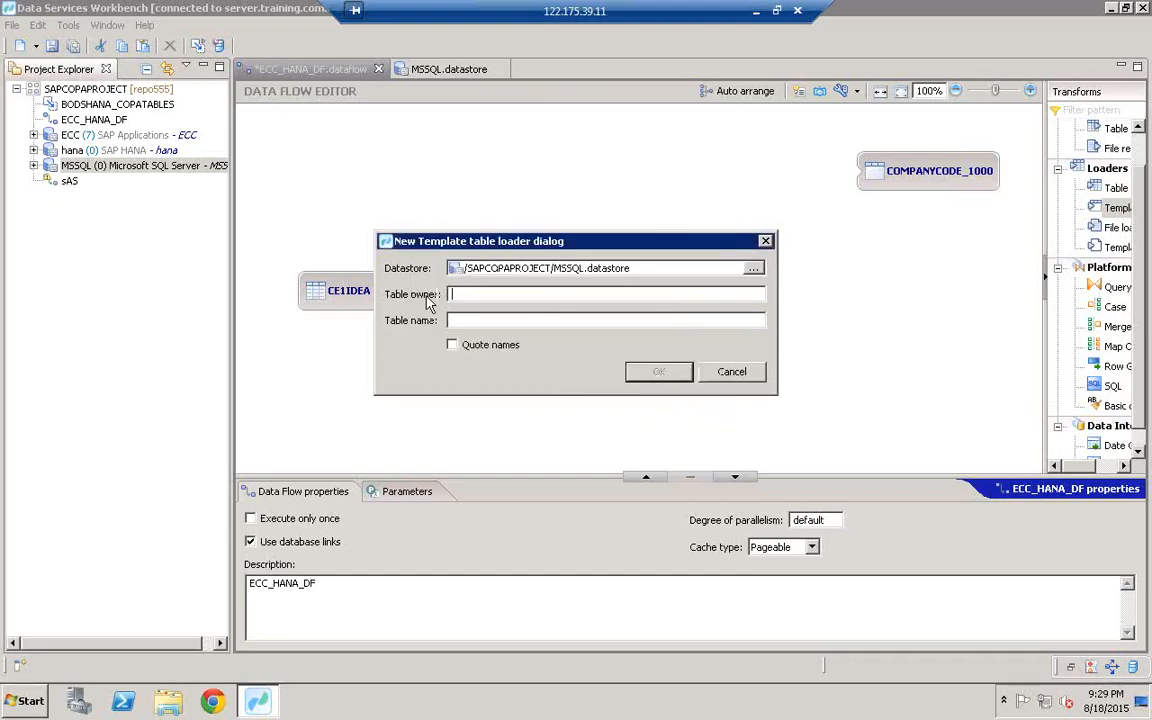
Step: Set the table owner to dbo and name it COMPANYCODE_2400
{"action": "left_click", "coordinate": [460, 294]}
{"action": "left_click", "coordinate": [464, 320]}
{"action": "type", "text": "com"}
{"action": "key", "text": "BackSpace"}
{"action": "key", "text": "BackSpace"}
{"action": "key", "text": "BackSpace"}
{"action": "key", "text": "BackSpace"}
{"action": "key", "text": "BackSpace"}
{"action": "key", "text": "BackSpace"}
{"action": "type", "text": "CDM"}
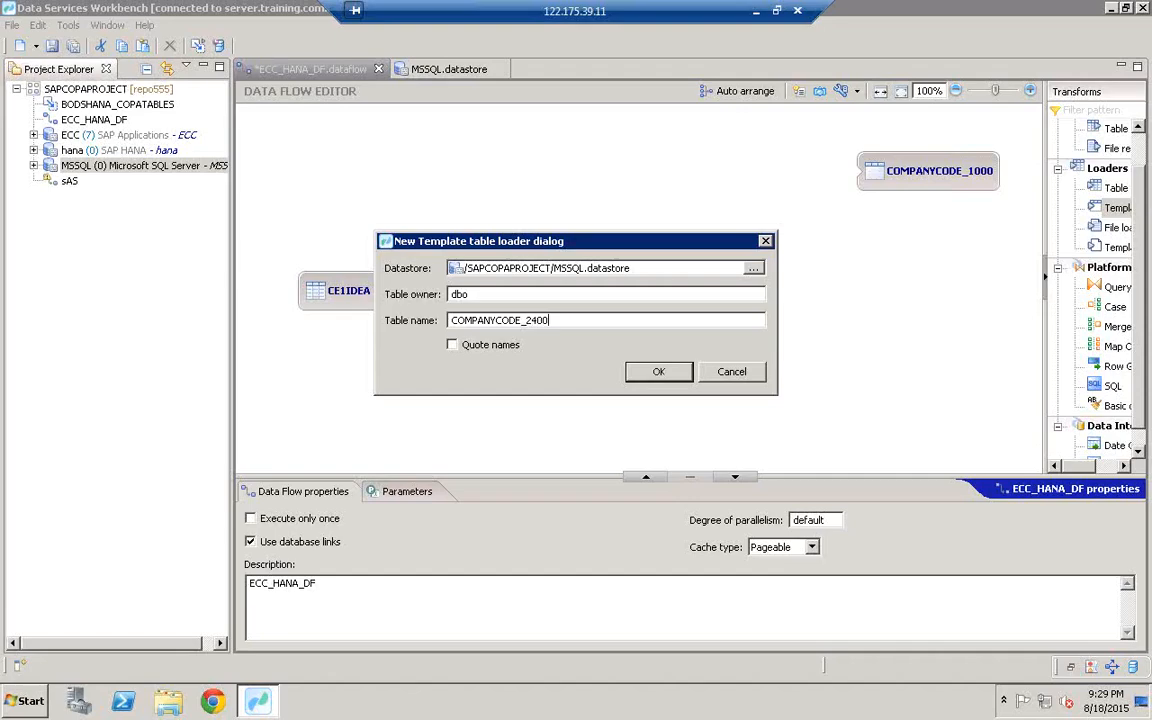
{"action": "left_click", "coordinate": [660, 373]}
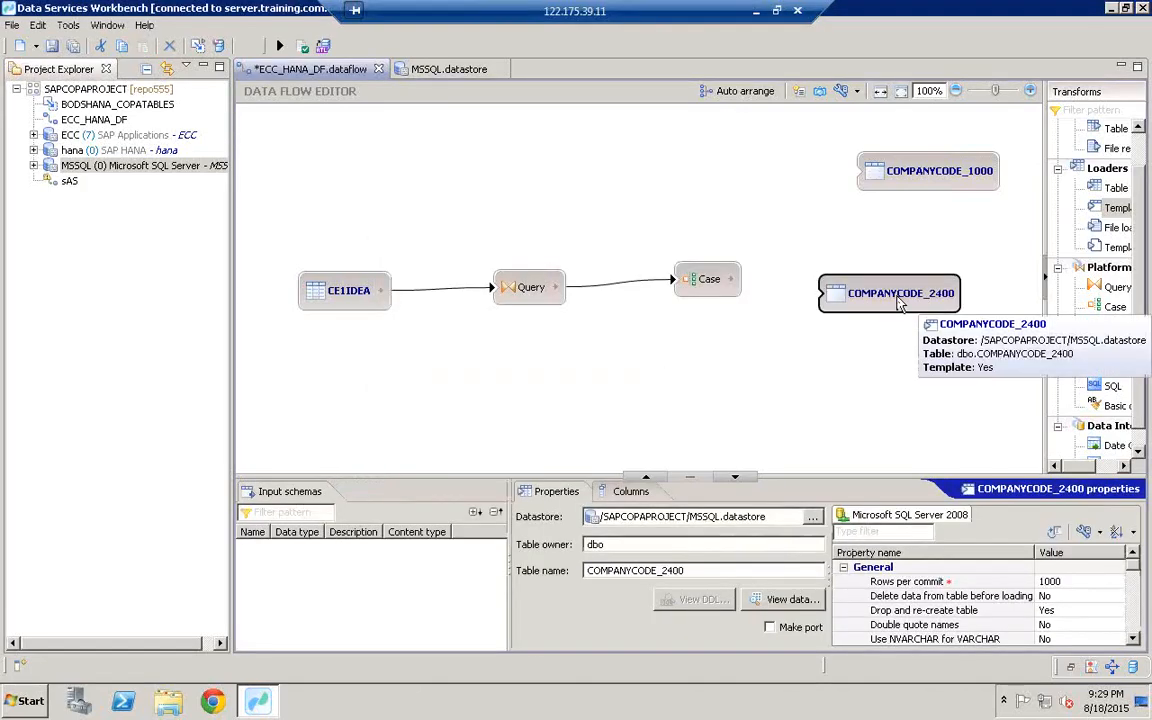
Step: Move COMPANYCODE_2400 beneath COMPANYCODE_1000 and bring up the canvas New menu
{"action": "left_click_drag", "start_coordinate": [897, 301], "coordinate": [928, 287]}
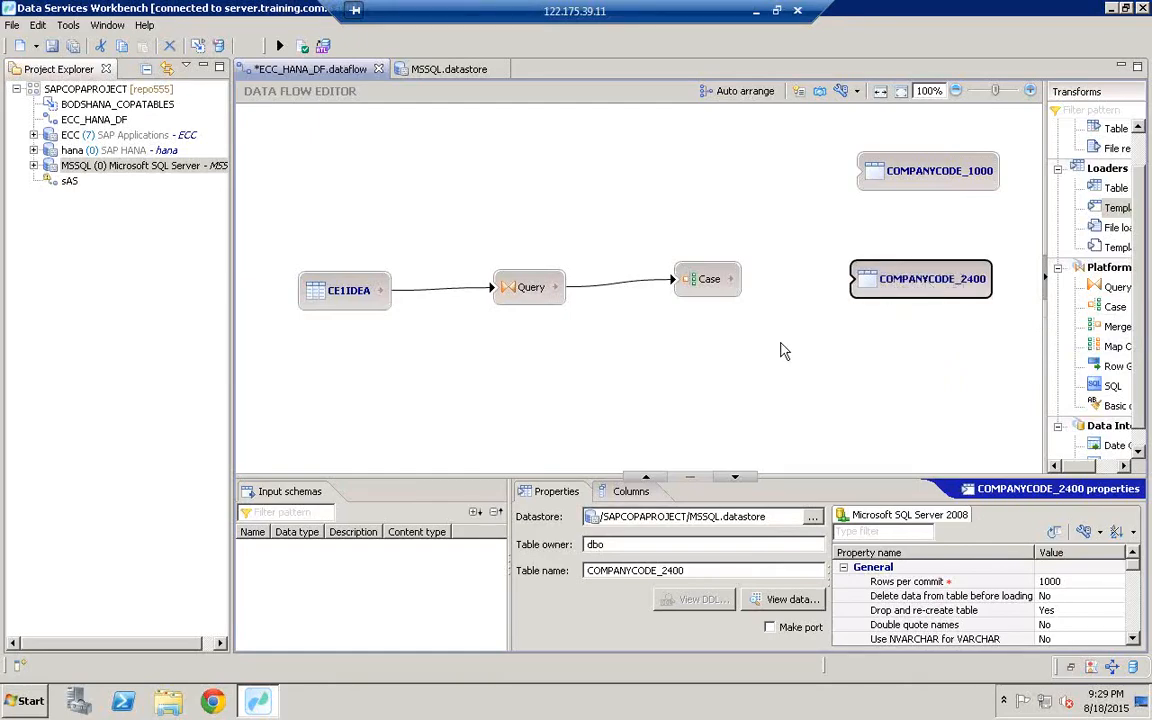
{"action": "right_click", "coordinate": [658, 336]}
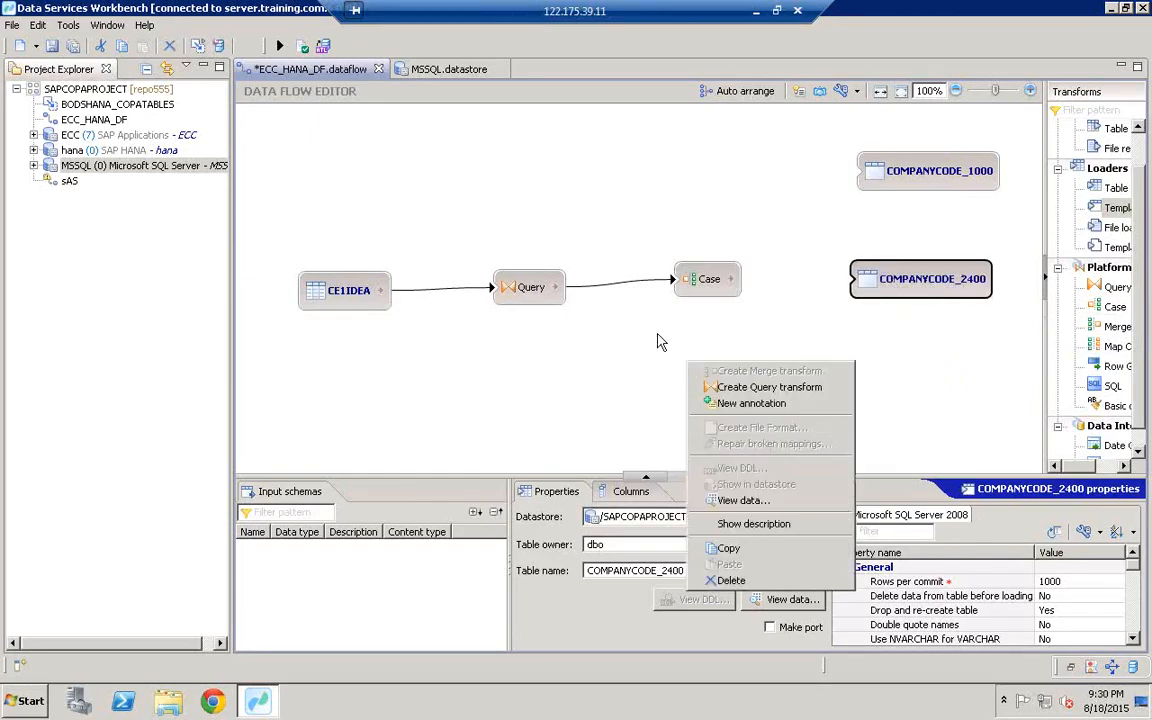
{"action": "left_click", "coordinate": [868, 362]}
{"action": "right_click", "coordinate": [847, 370]}
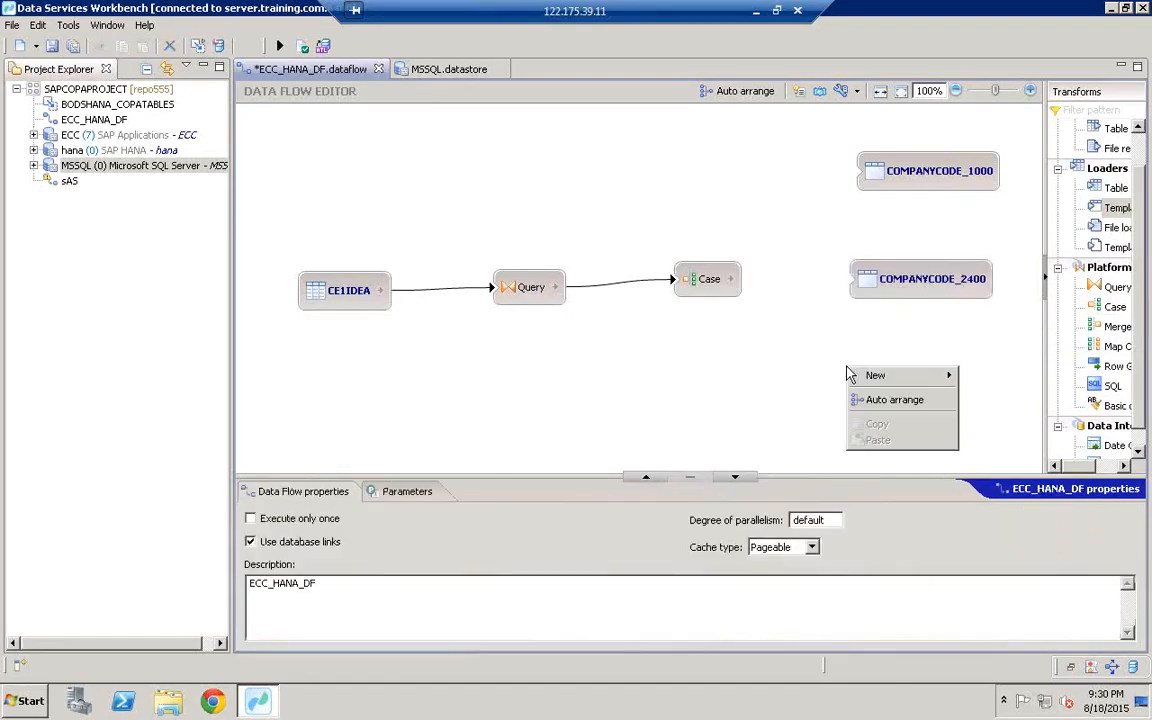
{"action": "mouse_move", "coordinate": [885, 376]}
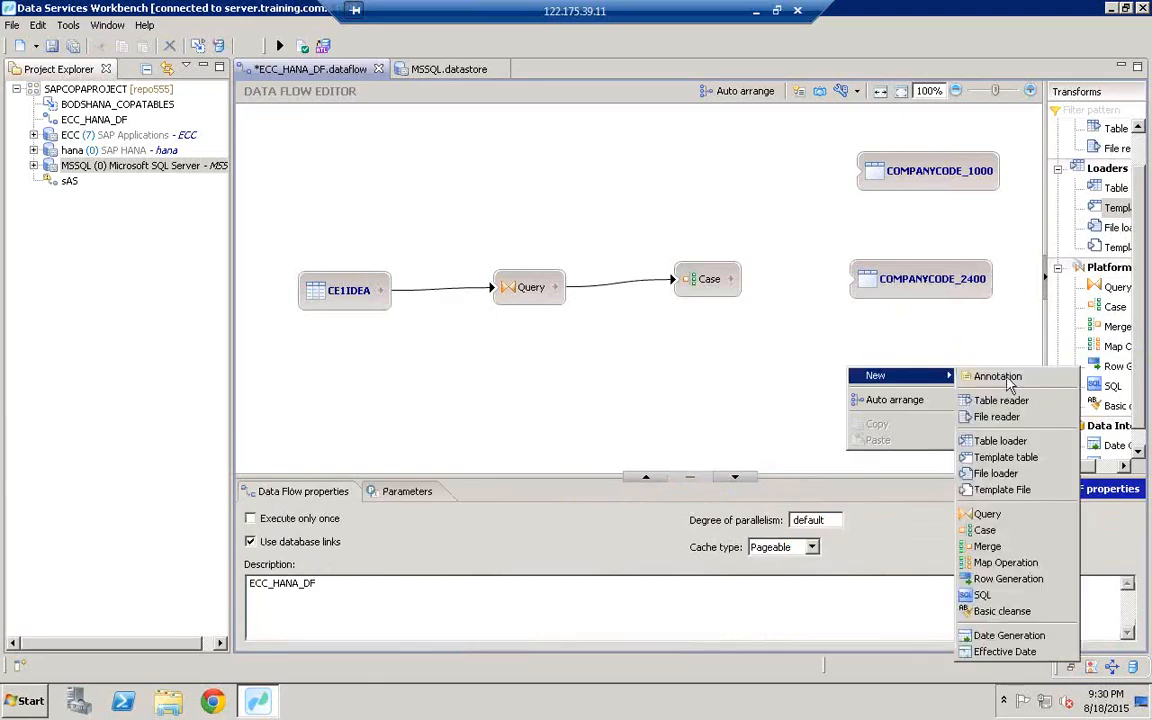
Step: Place a new template table COMPANYCODE_2500, owner HANAUSER in the hana datastore, on the canvas
{"action": "left_click", "coordinate": [1001, 459]}
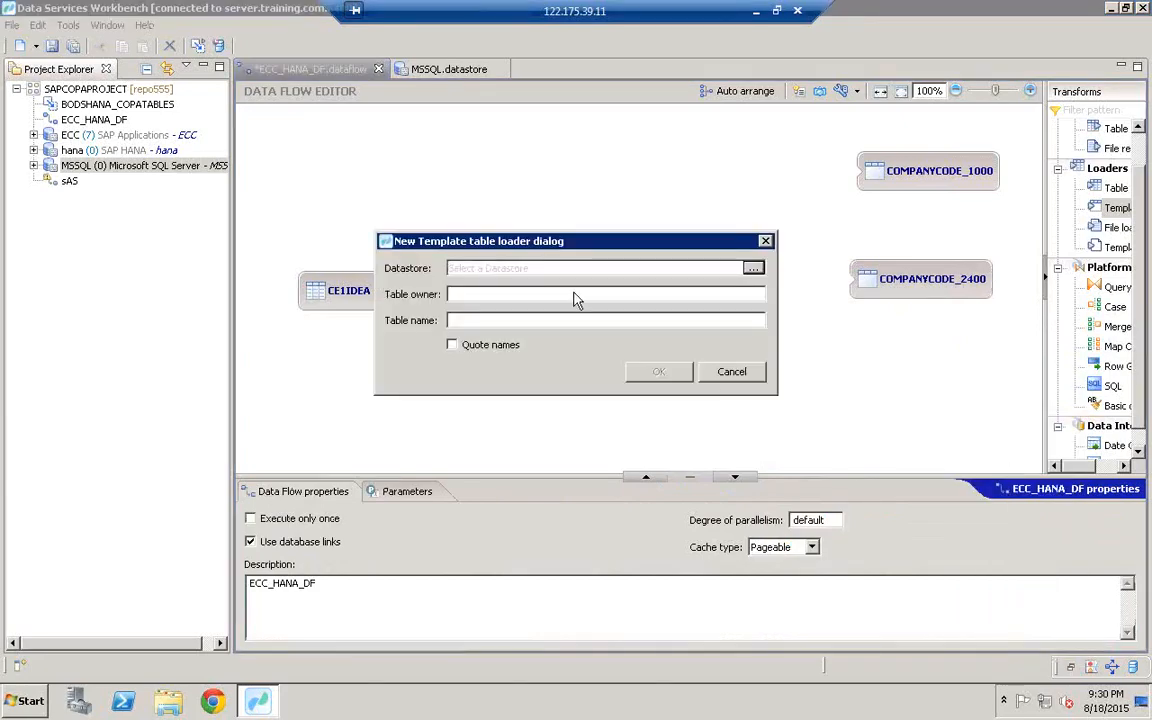
{"action": "left_click", "coordinate": [753, 268]}
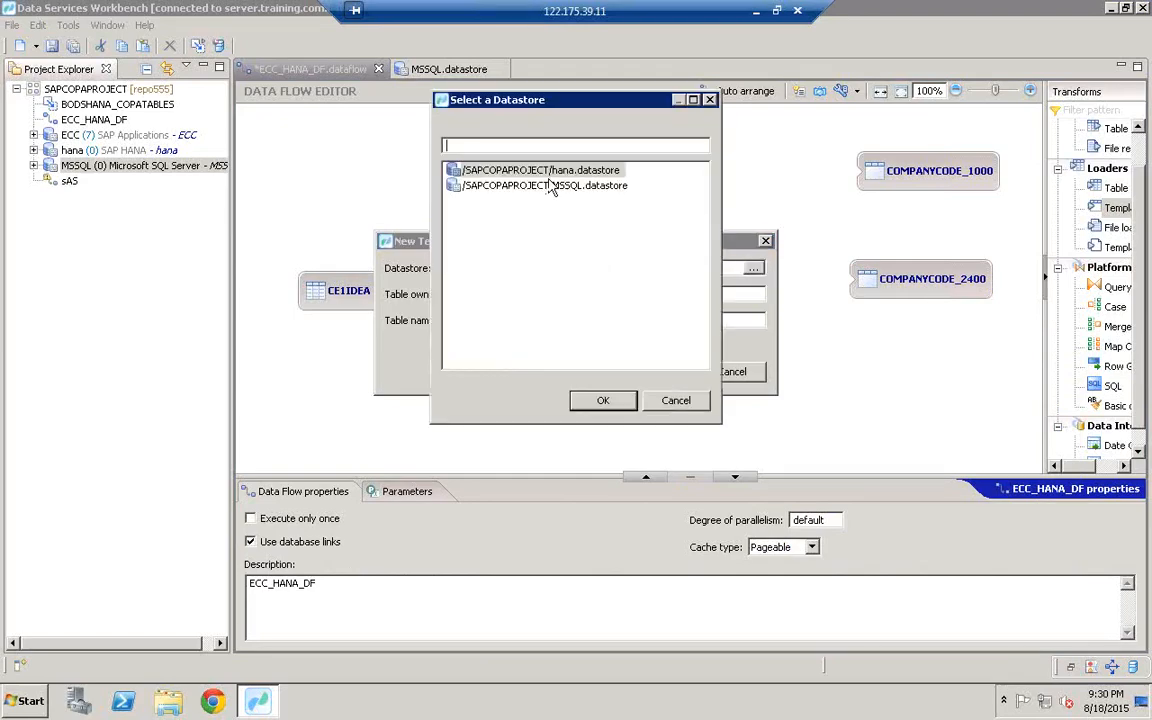
{"action": "left_click", "coordinate": [560, 171]}
{"action": "double_click", "coordinate": [570, 176]}
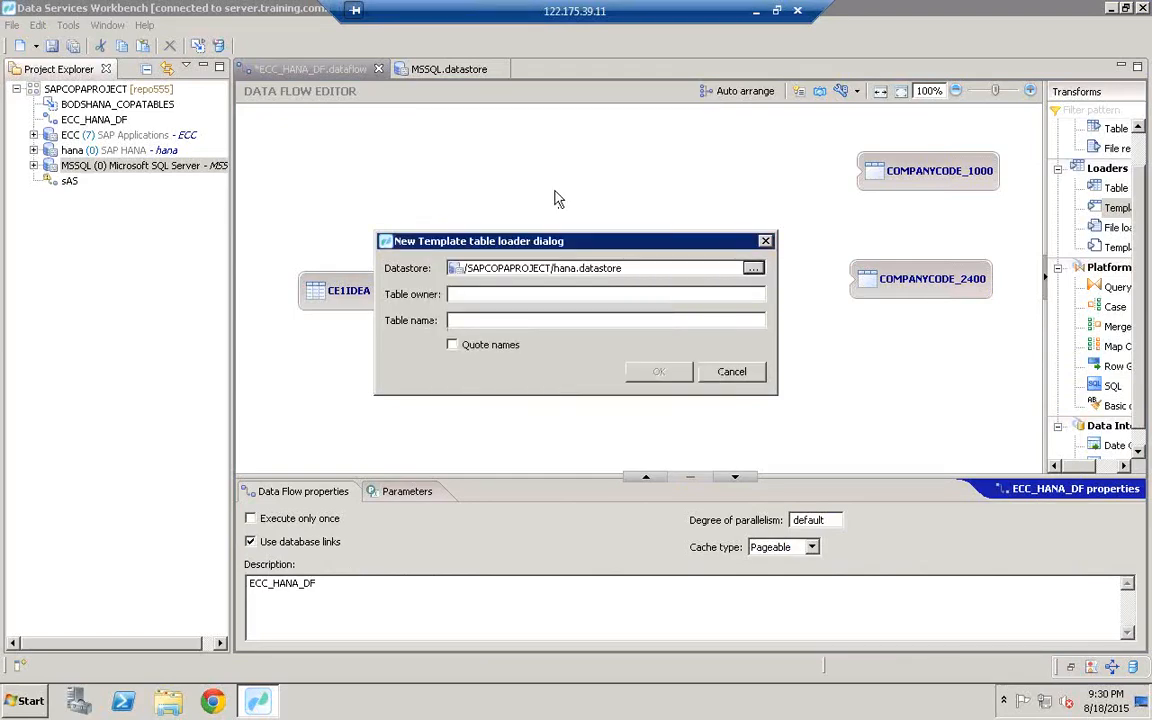
{"action": "type", "text": "HANAUSER"}
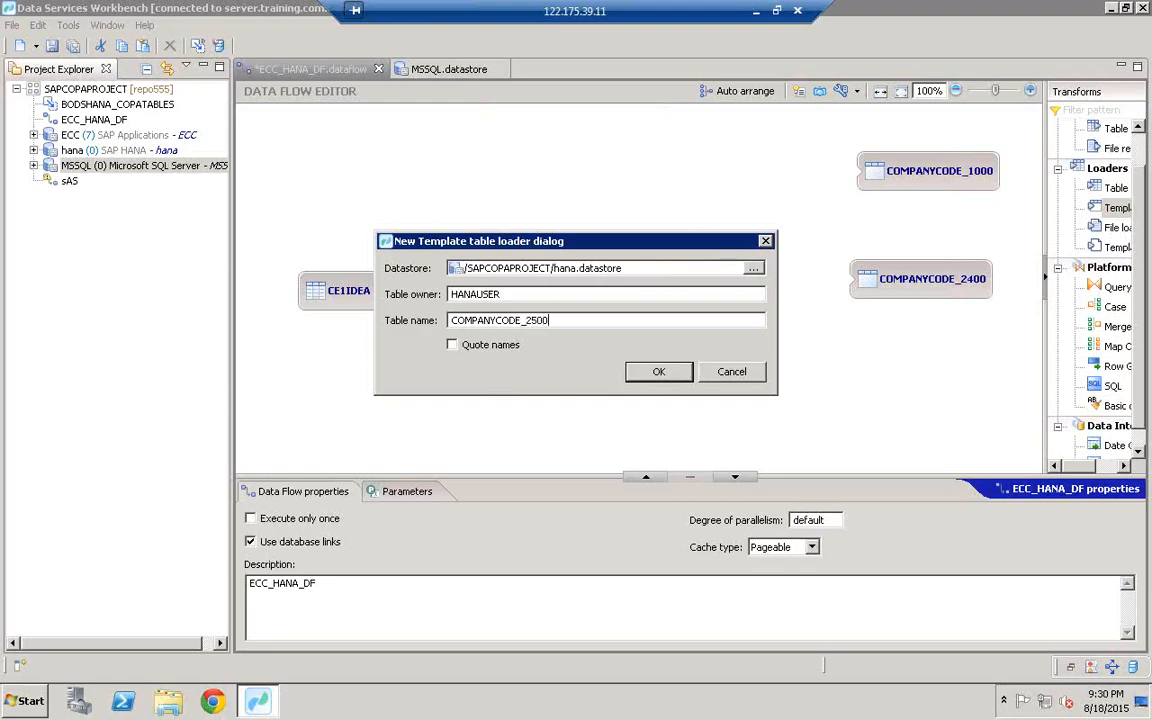
{"action": "left_click", "coordinate": [645, 373]}
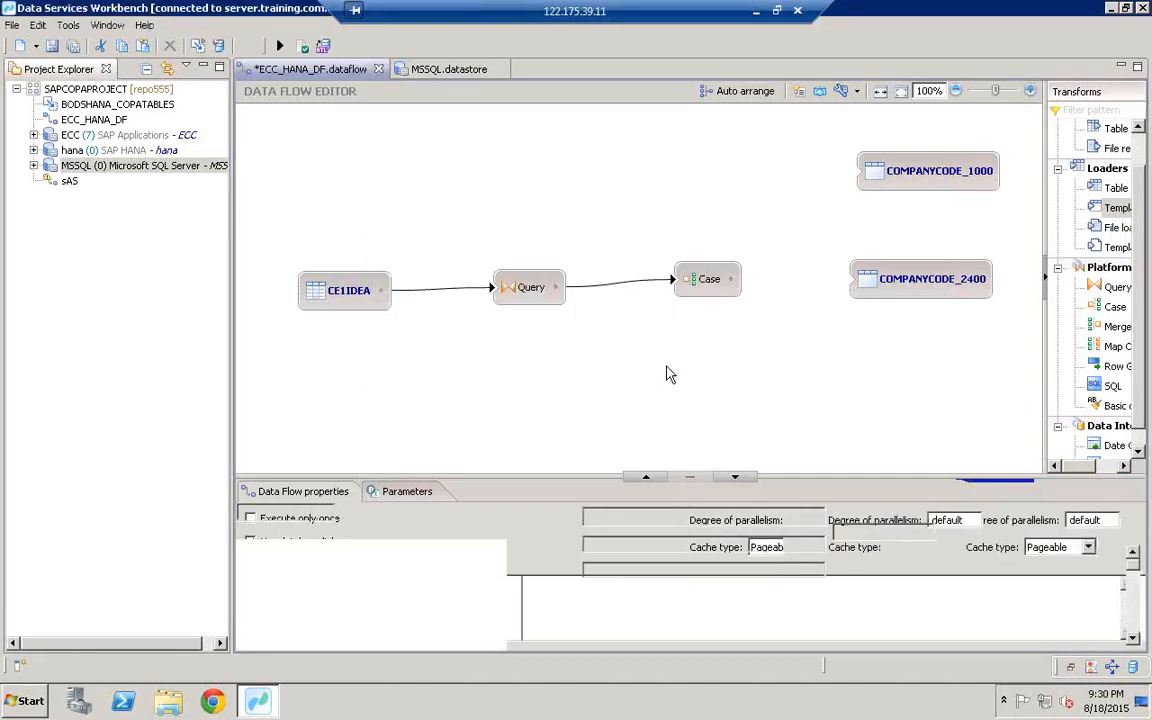
{"action": "left_click", "coordinate": [902, 373]}
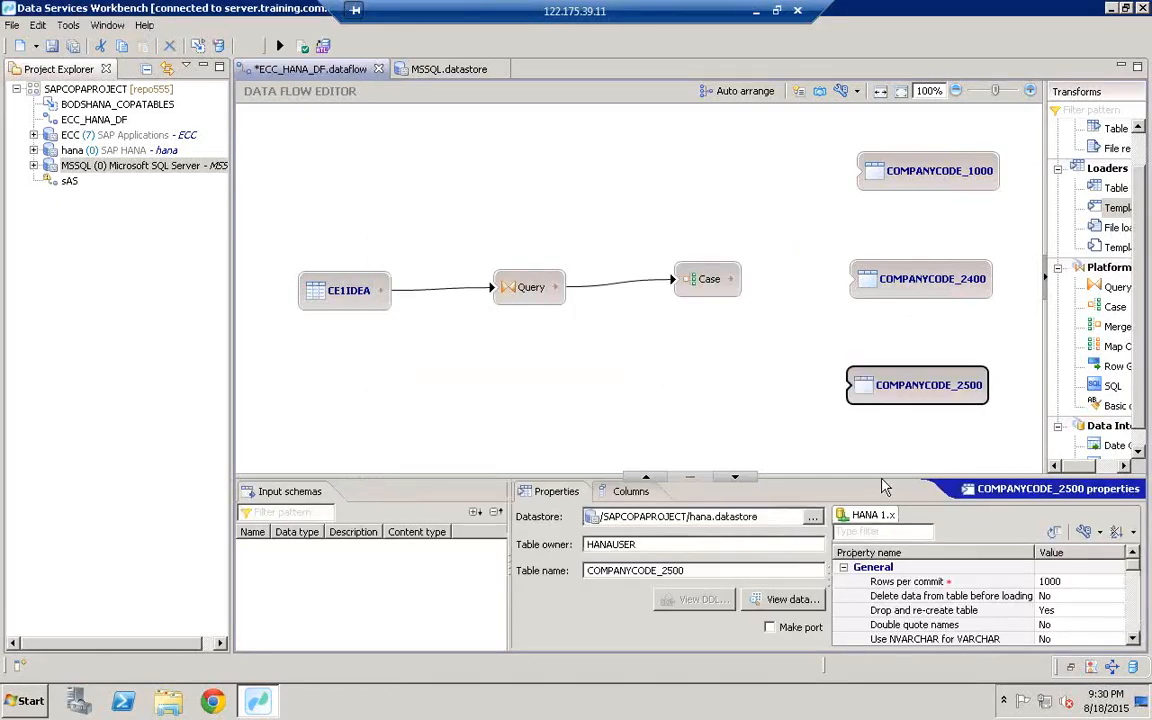
Step: Shrink the properties pane to enlarge the canvas and bring up the canvas context menu
{"action": "left_click_drag", "start_coordinate": [880, 478], "coordinate": [911, 333]}
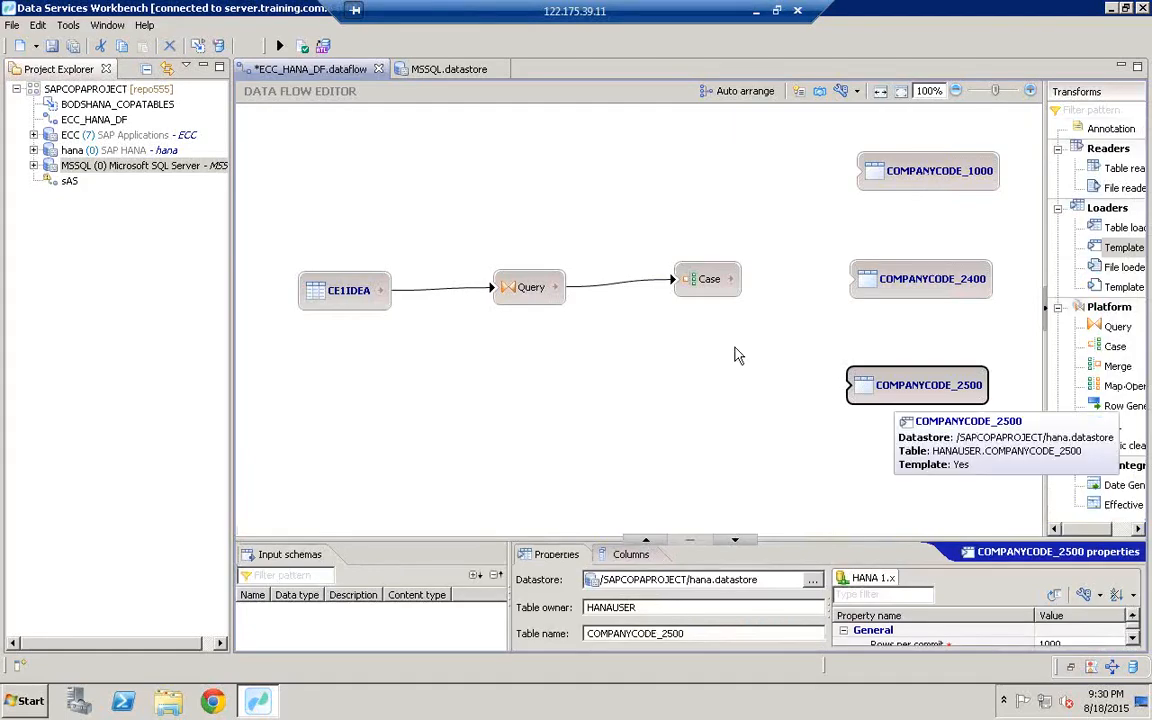
{"action": "right_click", "coordinate": [530, 390]}
{"action": "left_click", "coordinate": [618, 367]}
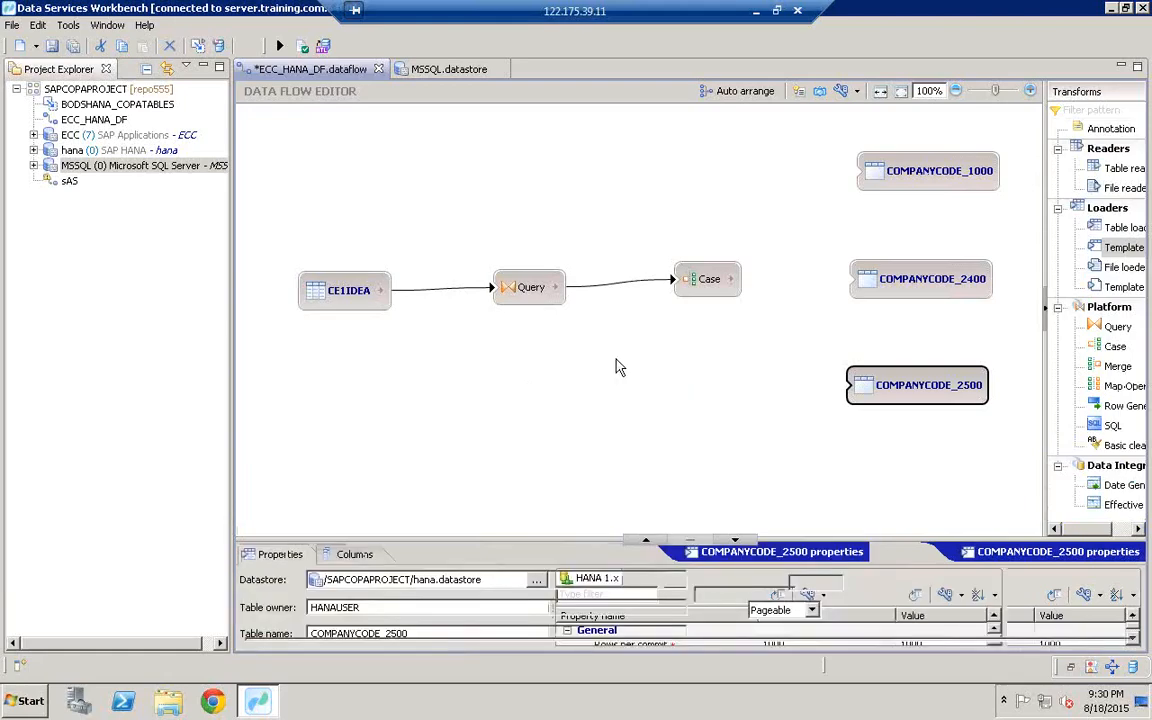
{"action": "left_click", "coordinate": [648, 407]}
{"action": "right_click", "coordinate": [650, 411]}
{"action": "mouse_move", "coordinate": [698, 428]}
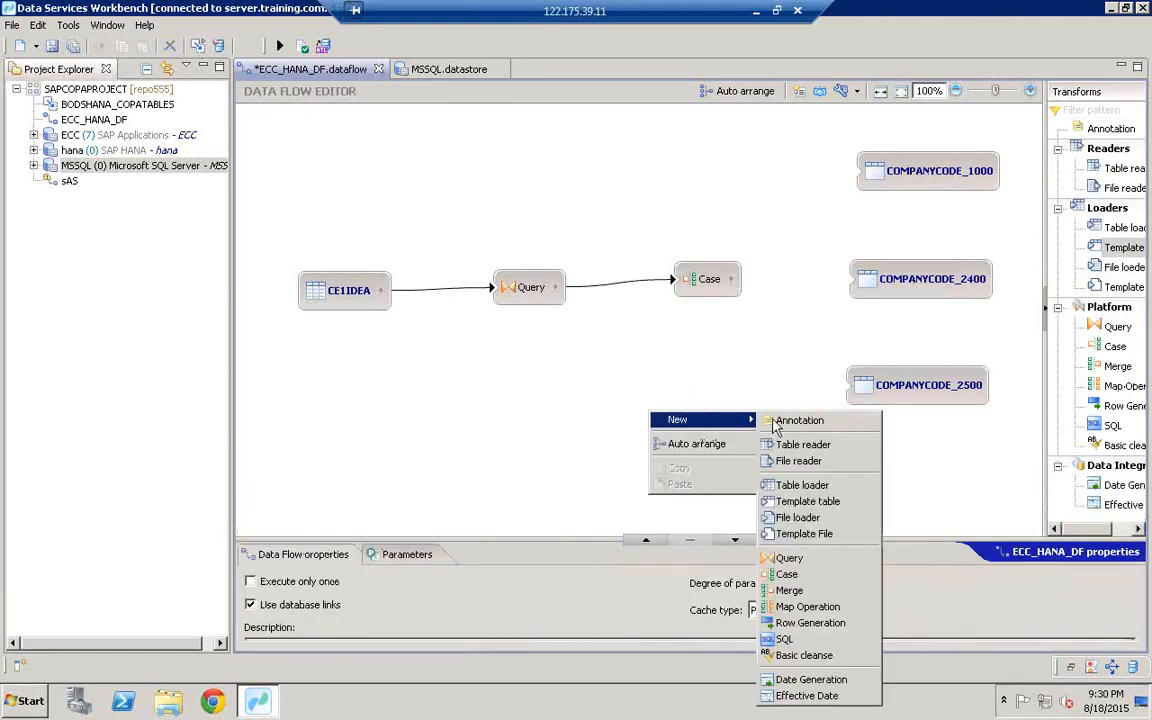
Step: Add a template table COMPANYCODE owned by HANAUSER in hana, then link the Case output to COMPANYCODE_1000
{"action": "left_click", "coordinate": [799, 503]}
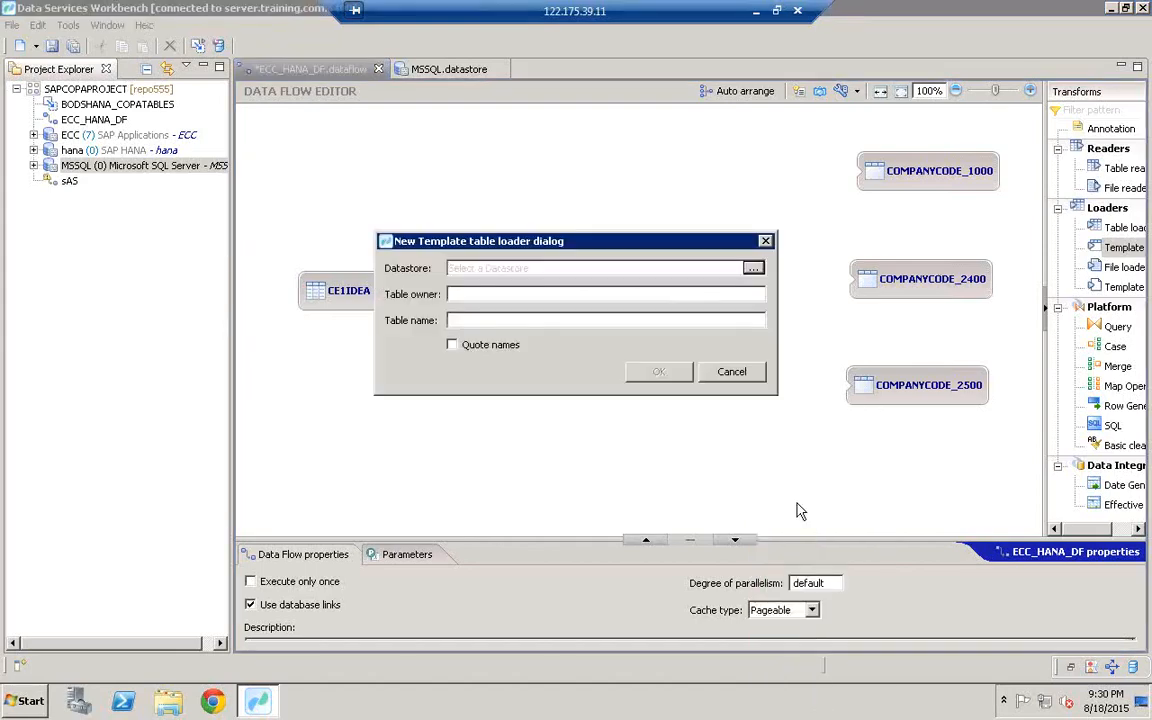
{"action": "left_click", "coordinate": [753, 270]}
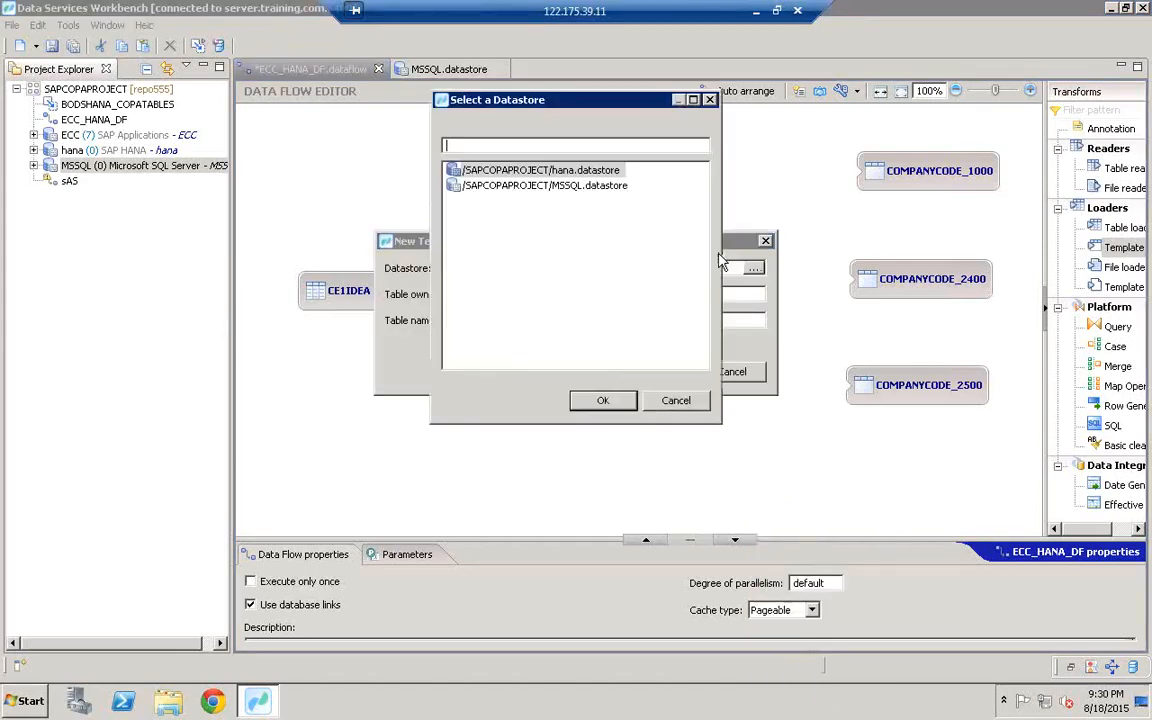
{"action": "left_click", "coordinate": [545, 171]}
{"action": "double_click", "coordinate": [548, 172]}
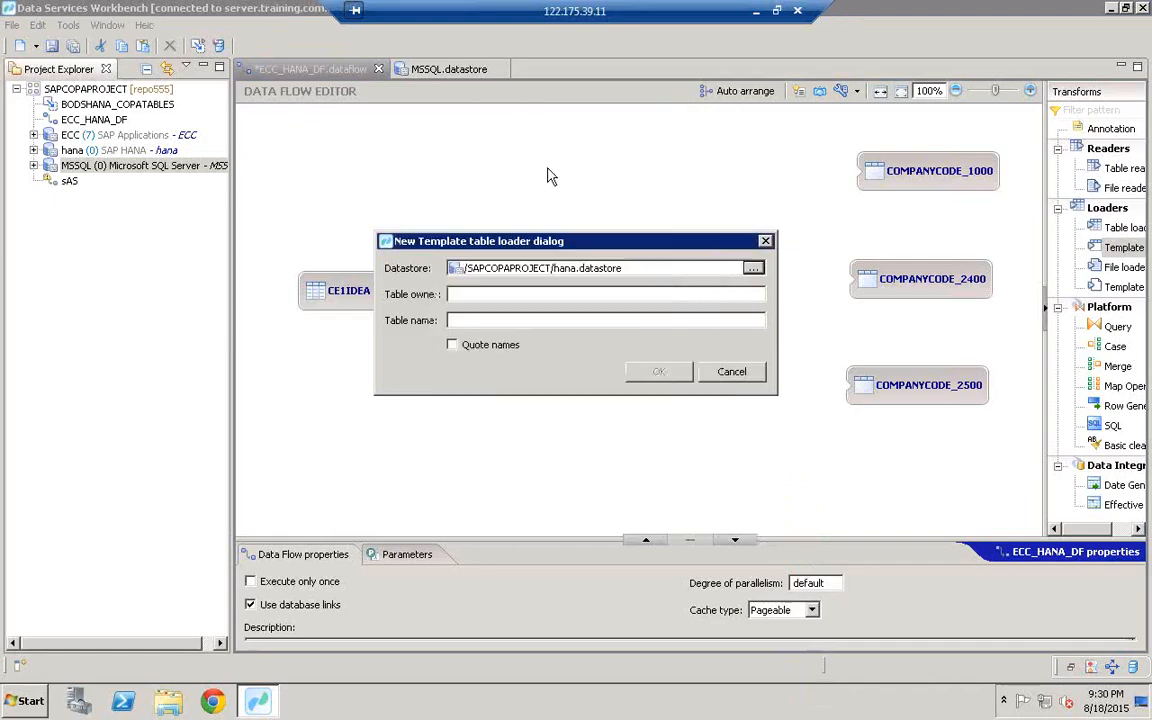
{"action": "left_click", "coordinate": [469, 295]}
{"action": "type", "text": "HANAUSER"}
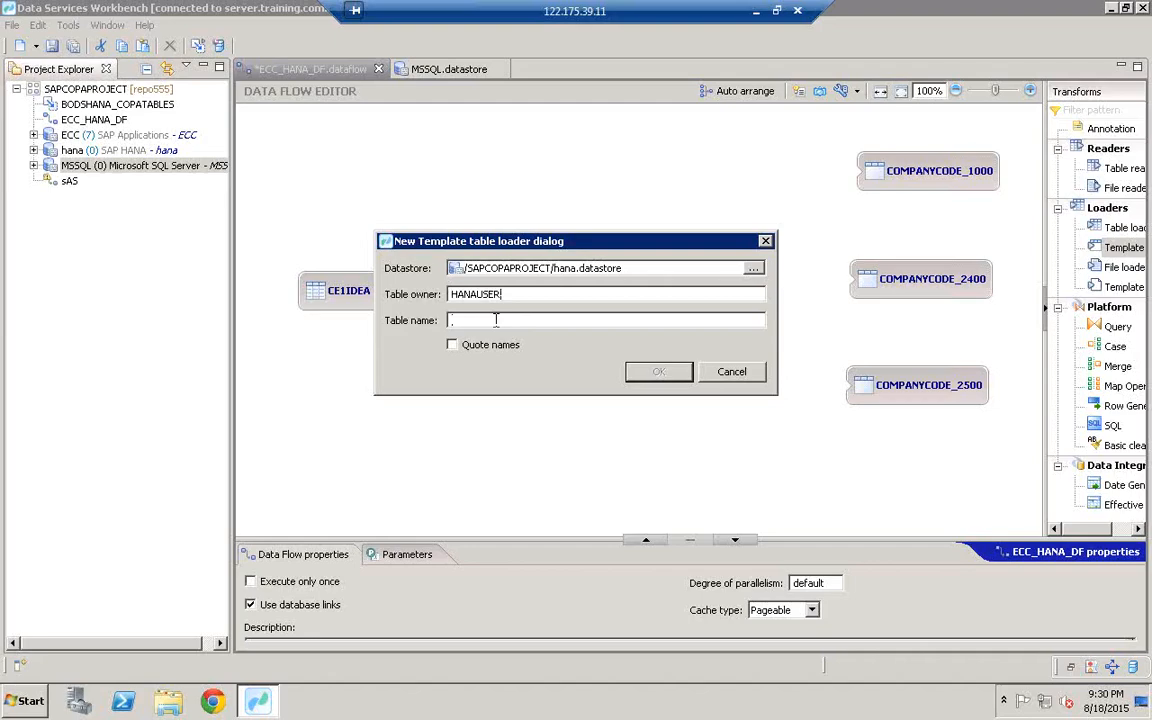
{"action": "type", "text": "COMPANYCODE"}
{"action": "left_click", "coordinate": [657, 372]}
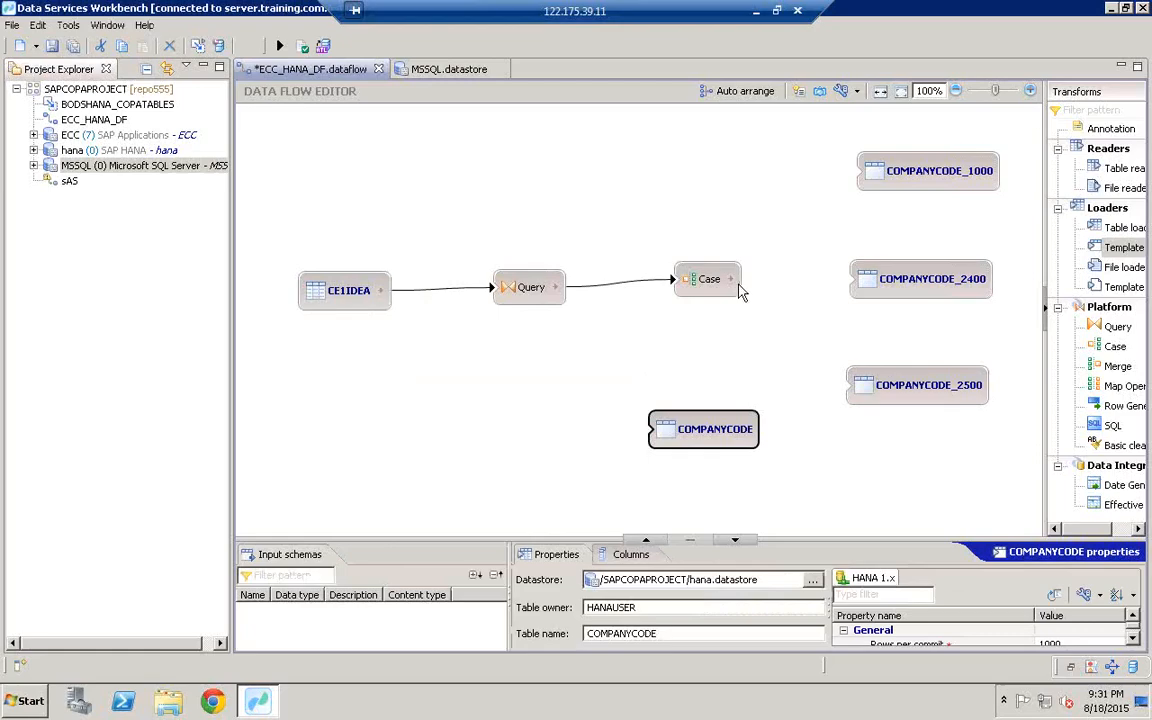
{"action": "left_click_drag", "start_coordinate": [743, 273], "coordinate": [865, 171]}
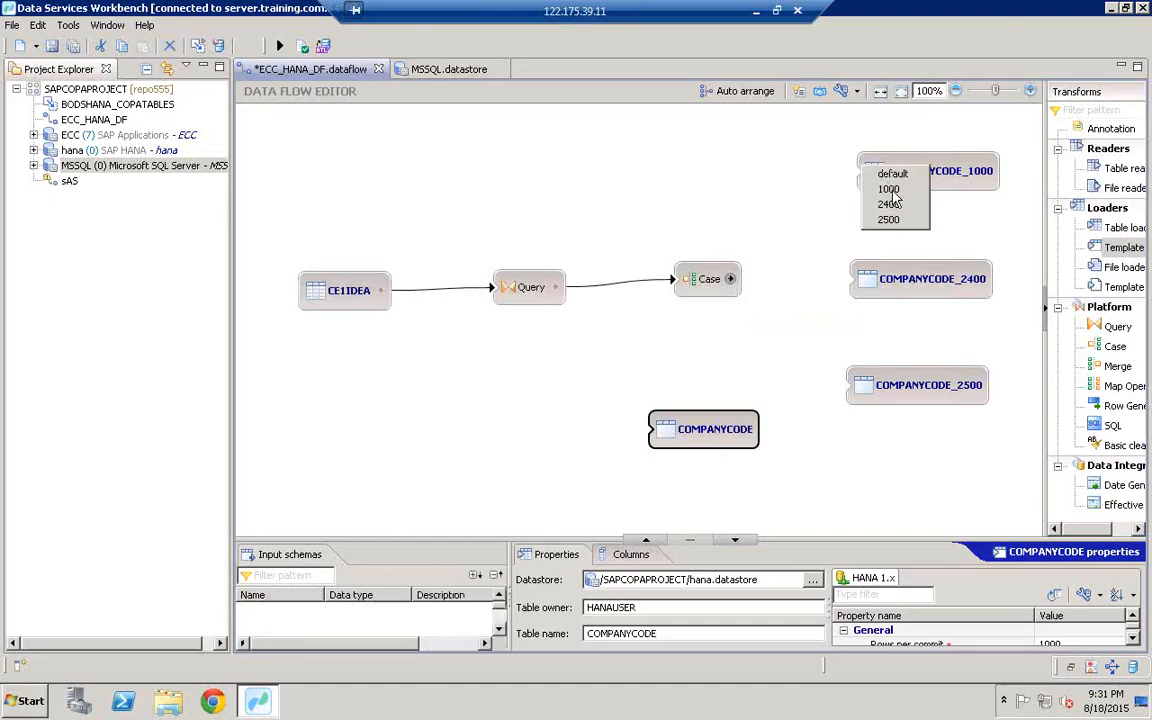
Step: Map Case labels 1000, 2400, 2500 to COMPANYCODE_1000/_2400/_2500 and default to COMPANYCODE
{"action": "left_click", "coordinate": [891, 190]}
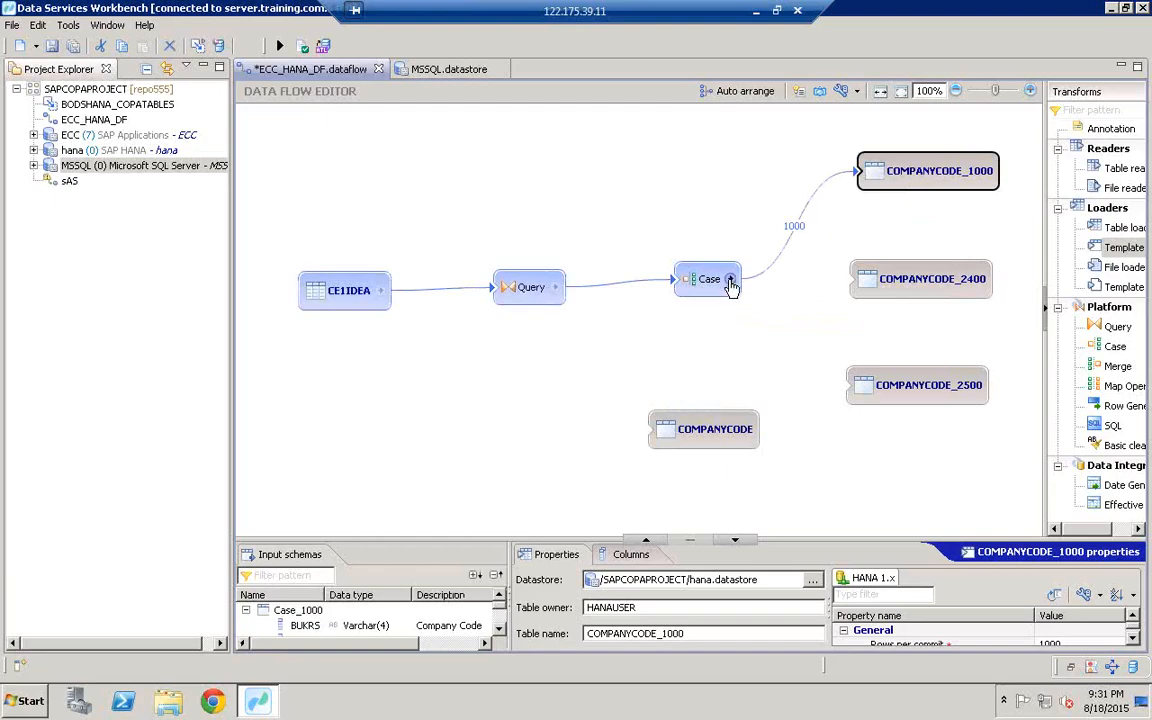
{"action": "left_click_drag", "start_coordinate": [730, 278], "coordinate": [866, 291]}
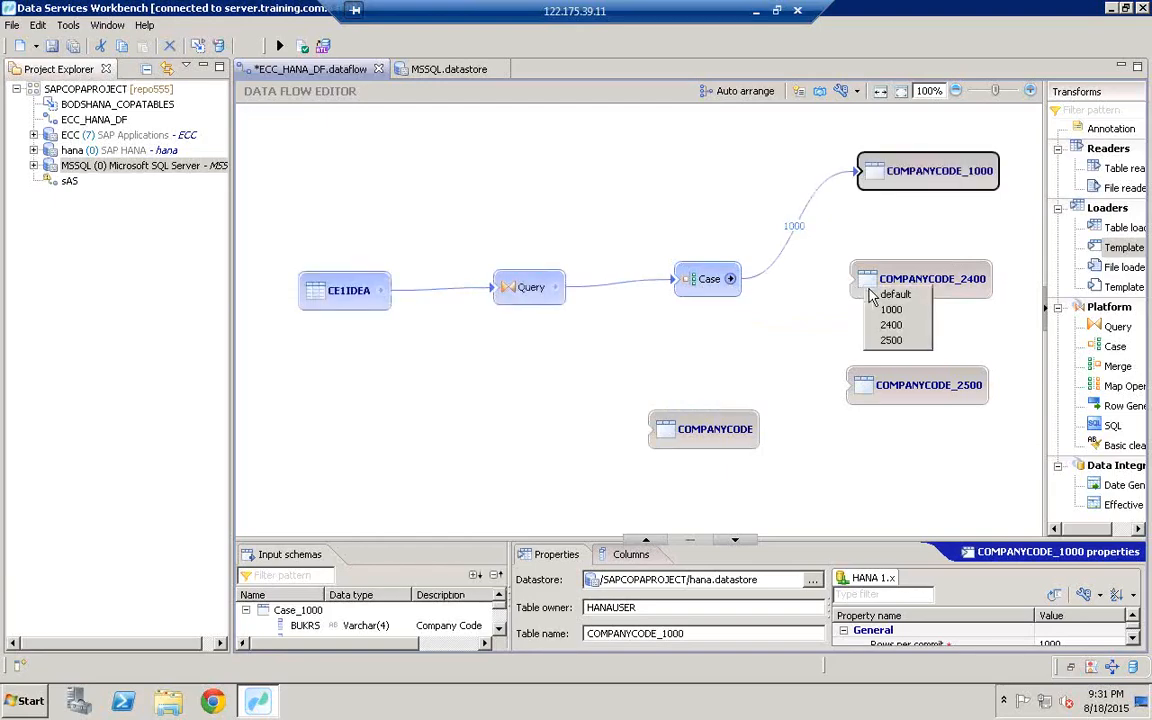
{"action": "left_click", "coordinate": [898, 327]}
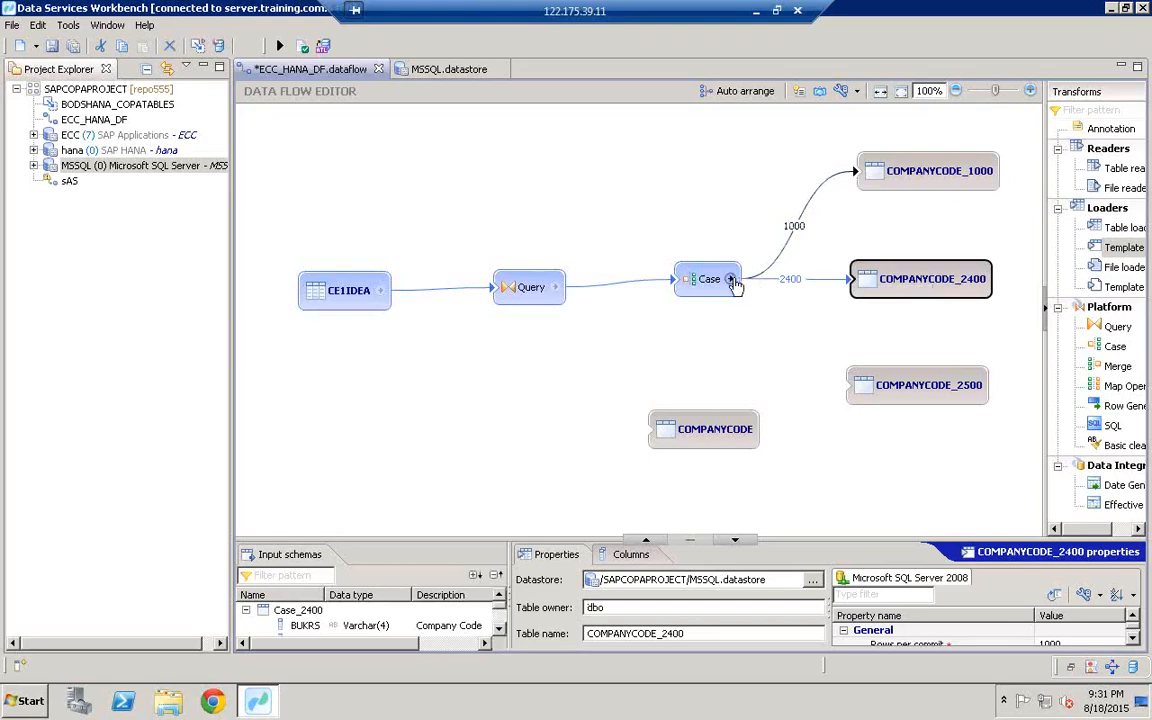
{"action": "left_click_drag", "start_coordinate": [731, 280], "coordinate": [860, 404]}
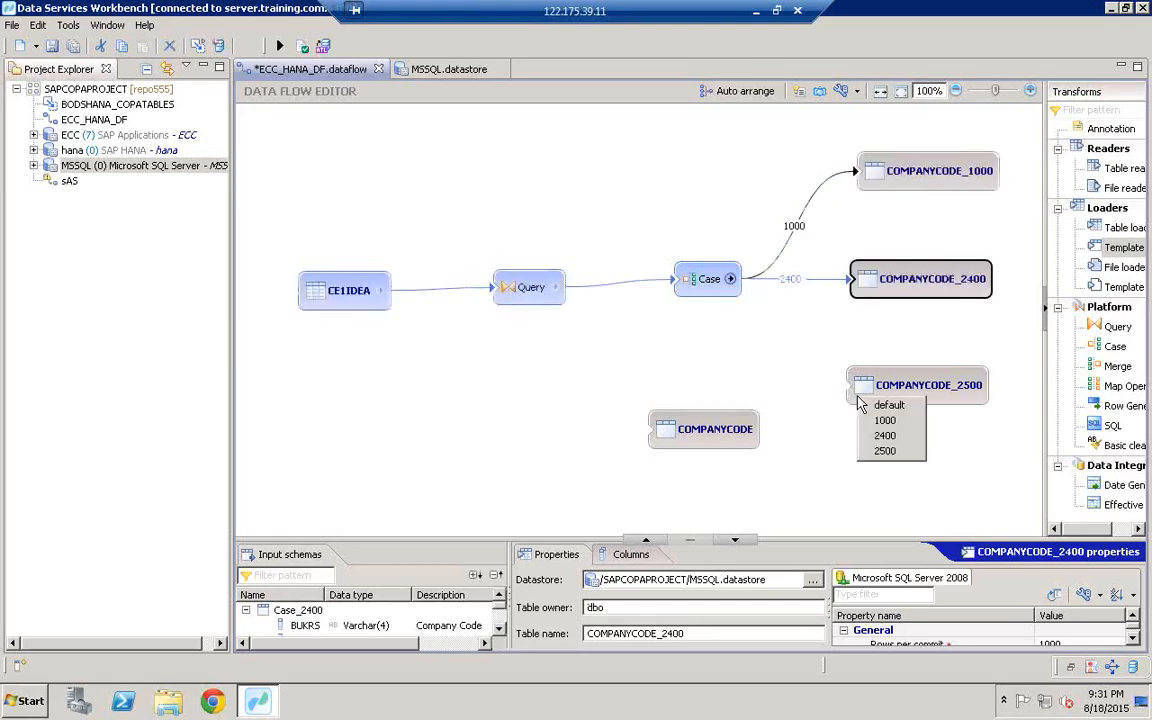
{"action": "left_click", "coordinate": [904, 455]}
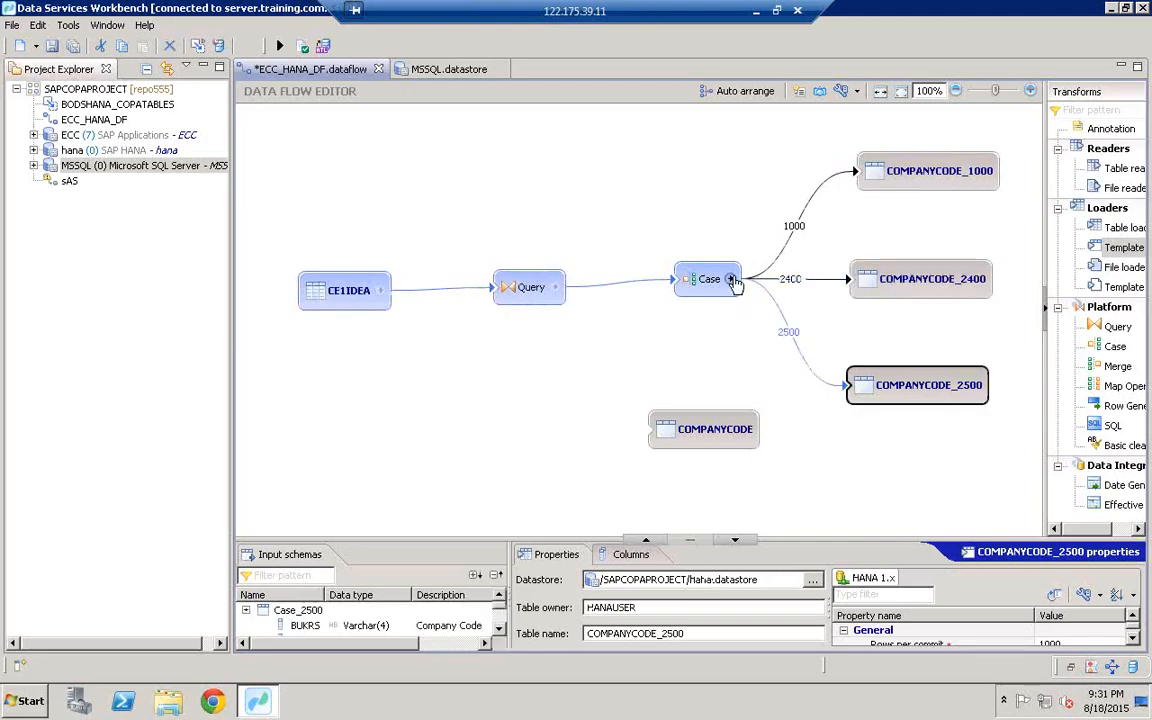
{"action": "left_click_drag", "start_coordinate": [731, 280], "coordinate": [660, 429]}
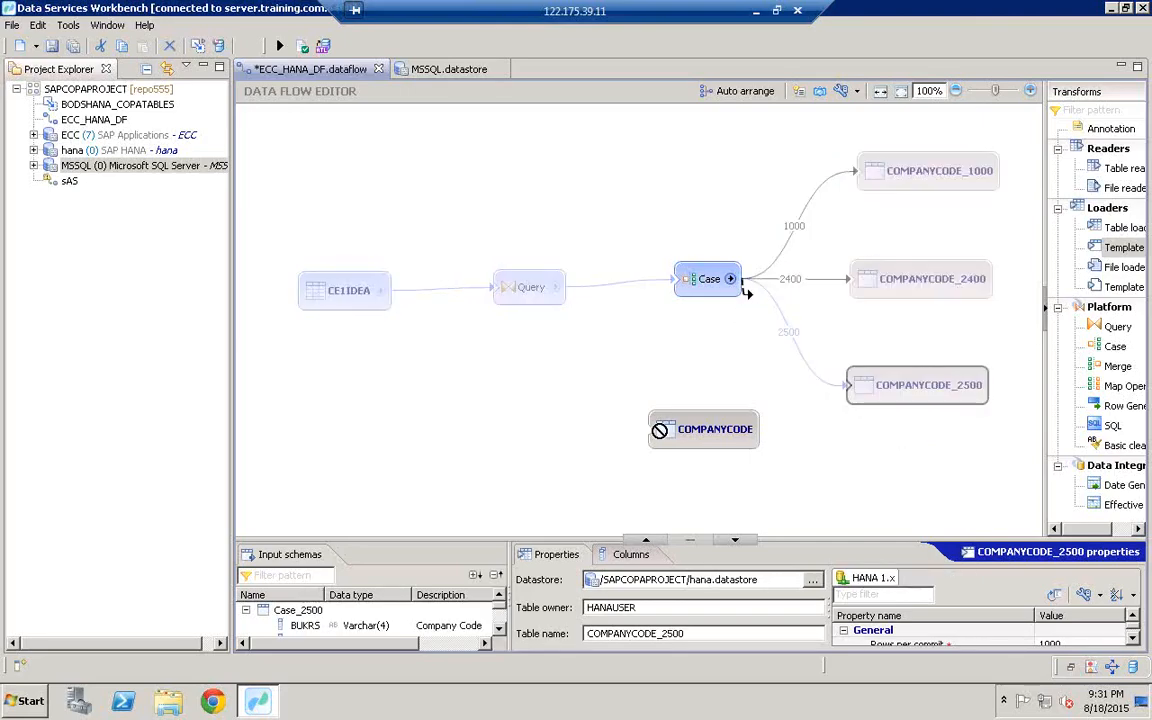
{"action": "left_click_drag", "start_coordinate": [745, 292], "coordinate": [660, 437]}
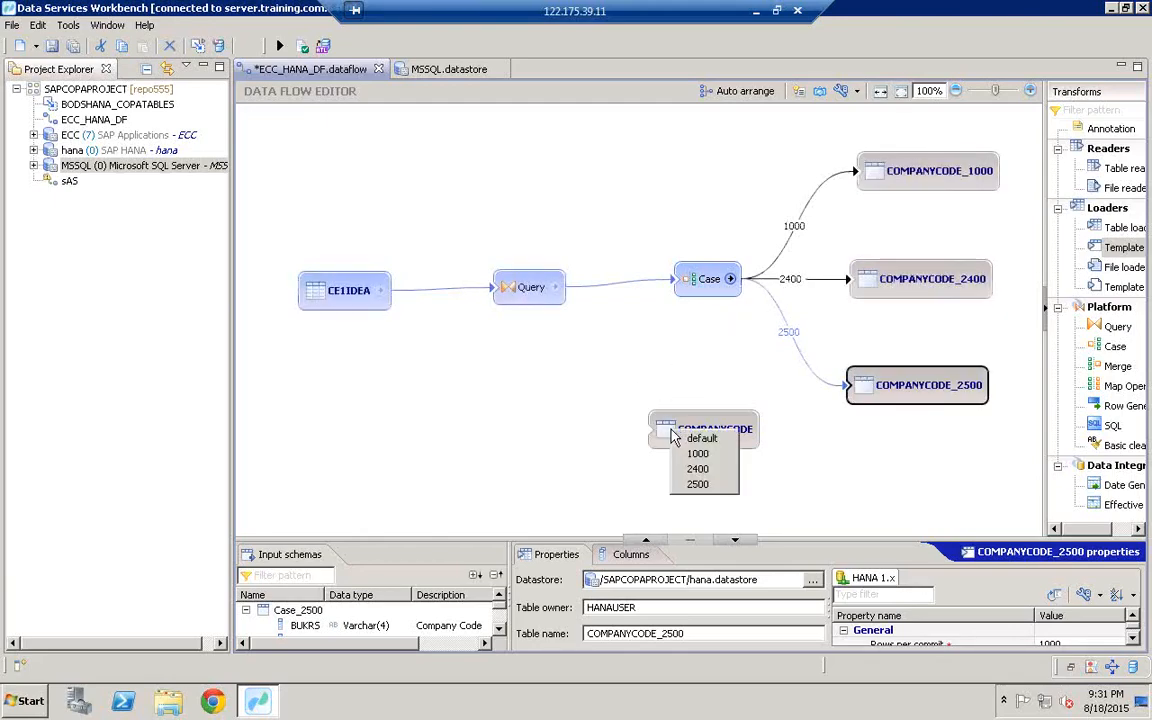
{"action": "left_click", "coordinate": [702, 441]}
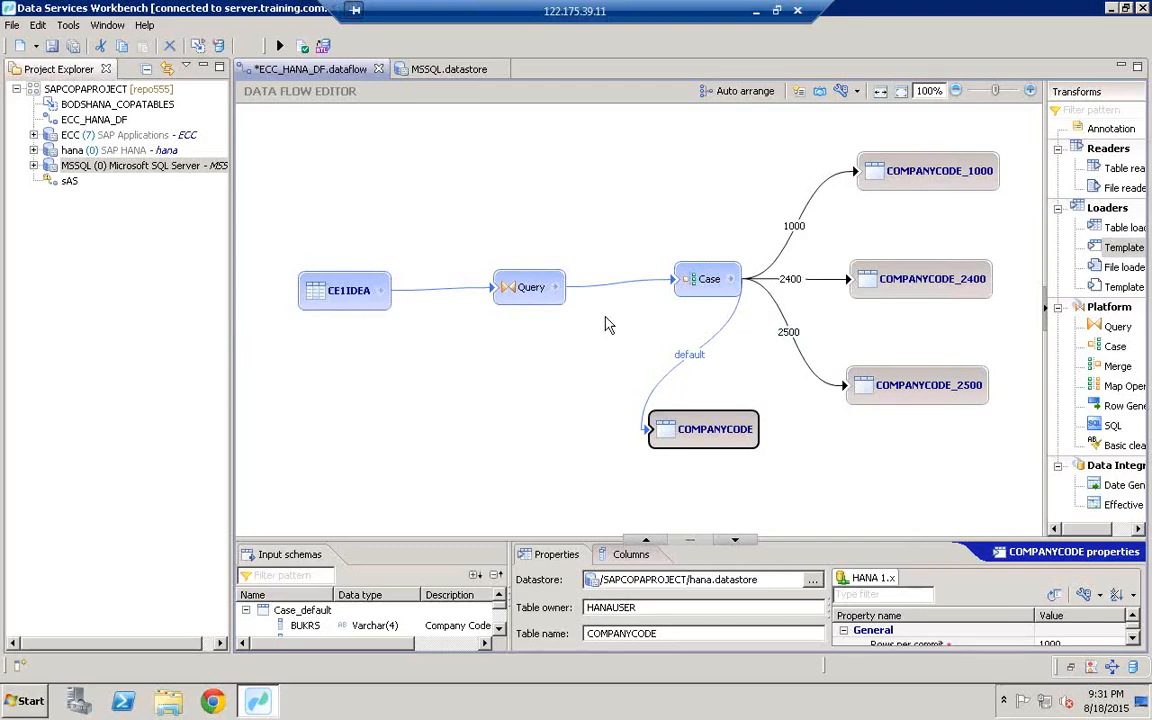
{"action": "mouse_move", "coordinate": [689, 289]}
{"action": "mouse_move", "coordinate": [890, 392]}
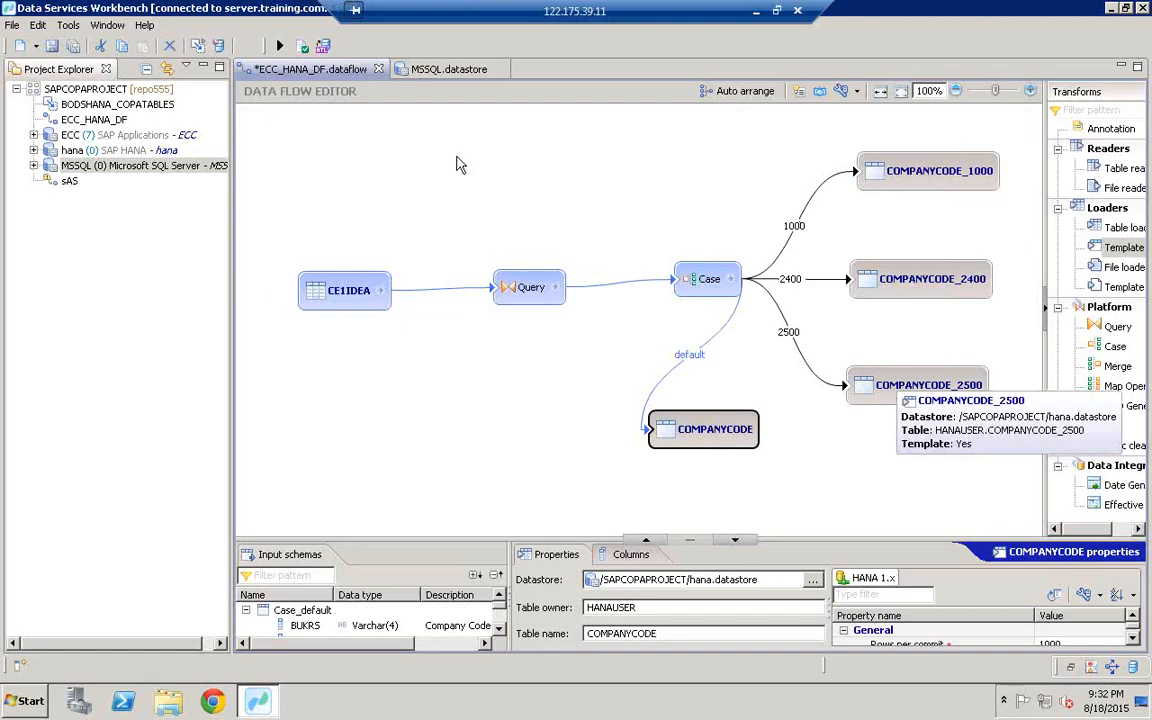
Step: Run validation on ECC_HANA_DF, close the validation results, and save the data flow
{"action": "left_click", "coordinate": [304, 47]}
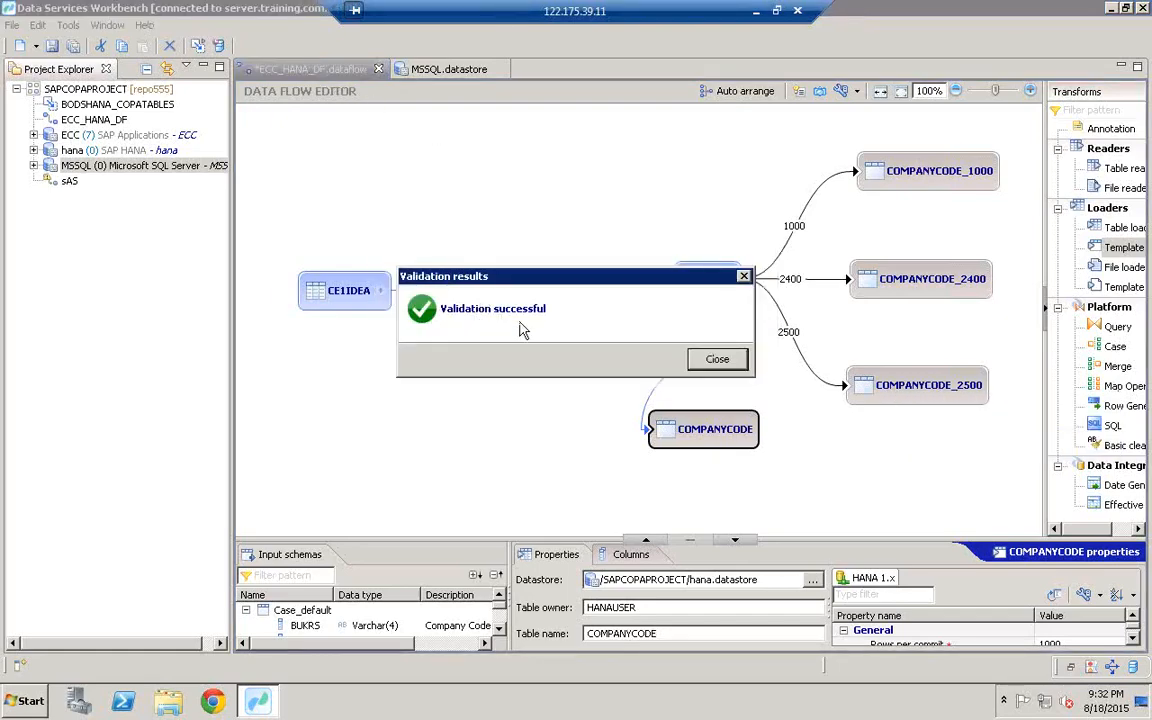
{"action": "left_click", "coordinate": [717, 360]}
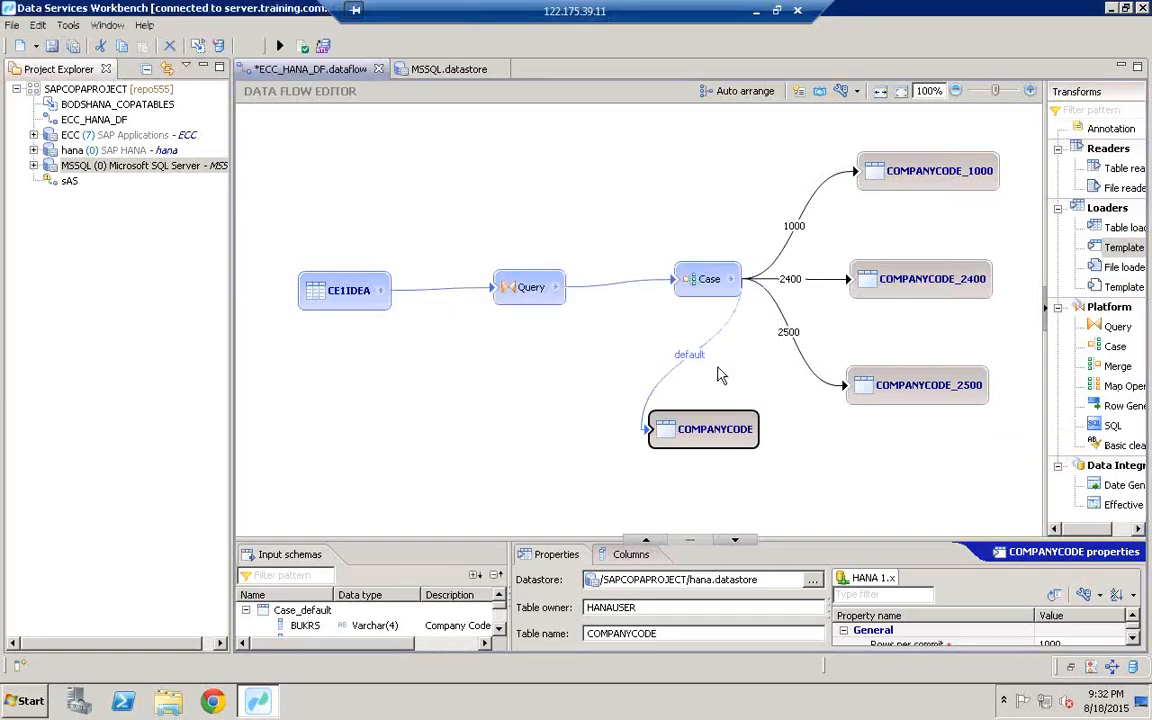
{"action": "left_click", "coordinate": [52, 46]}
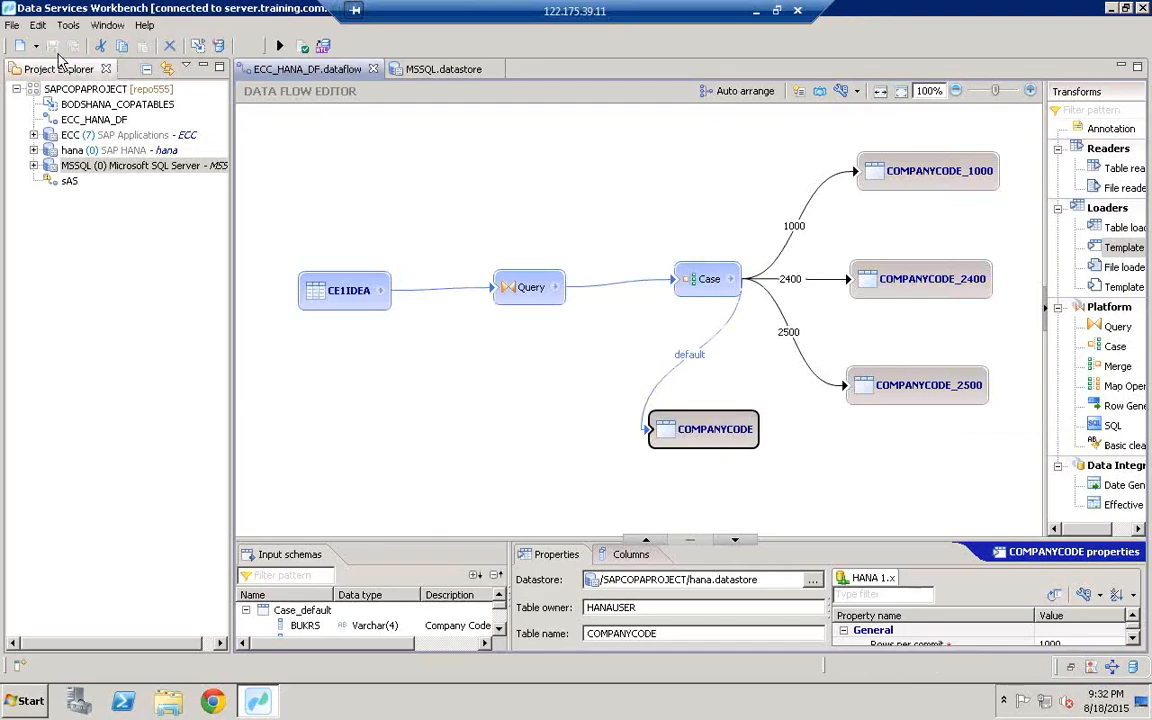
Step: Execute ECC_HANA_DF_Job with the default execution settings and go back to the data flow diagram
{"action": "left_click", "coordinate": [281, 49]}
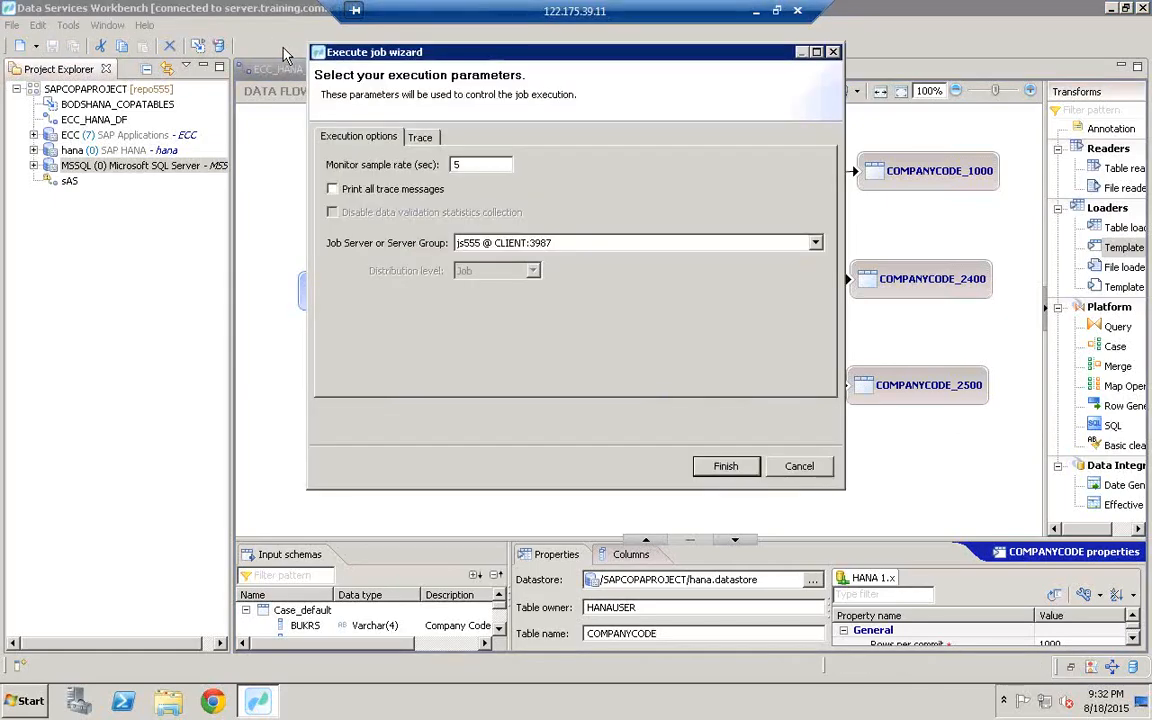
{"action": "left_click", "coordinate": [726, 466]}
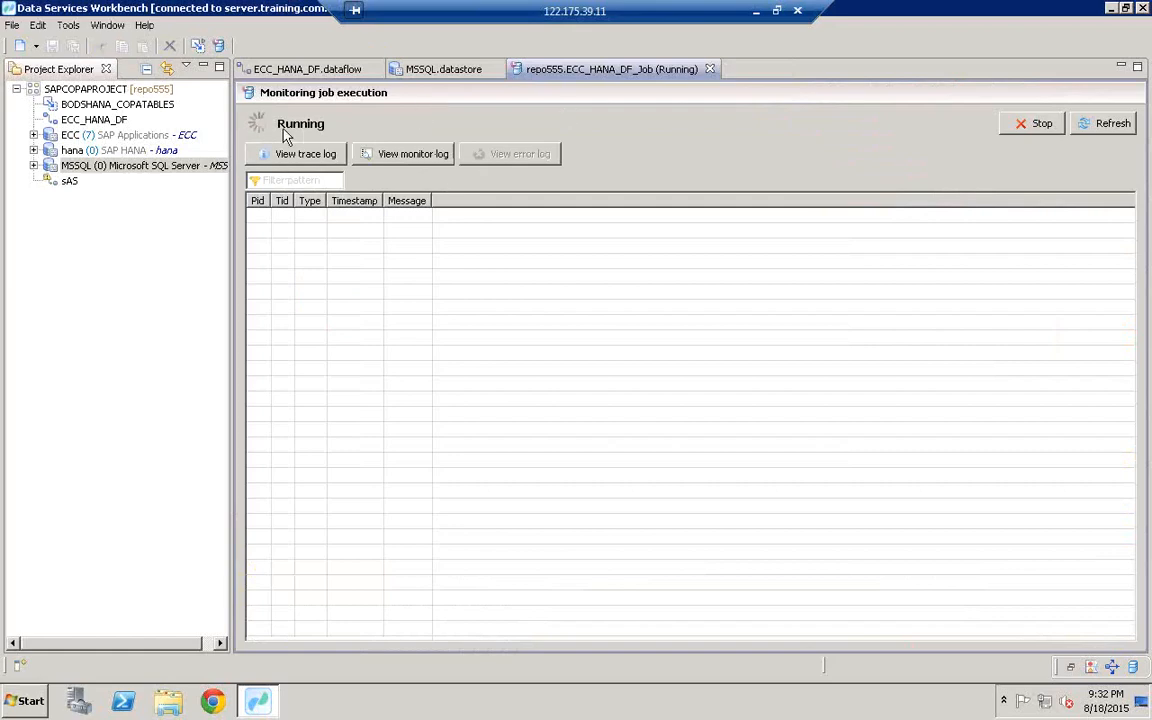
{"action": "left_click", "coordinate": [331, 72]}
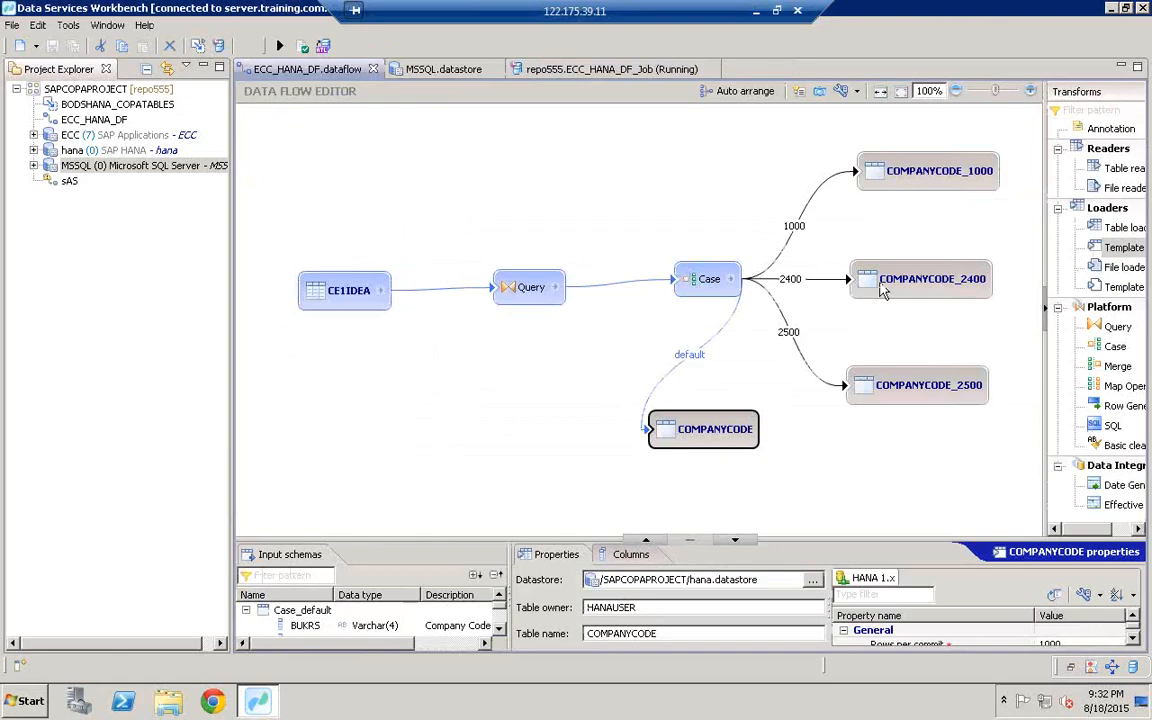
{"action": "left_click", "coordinate": [36, 701]}
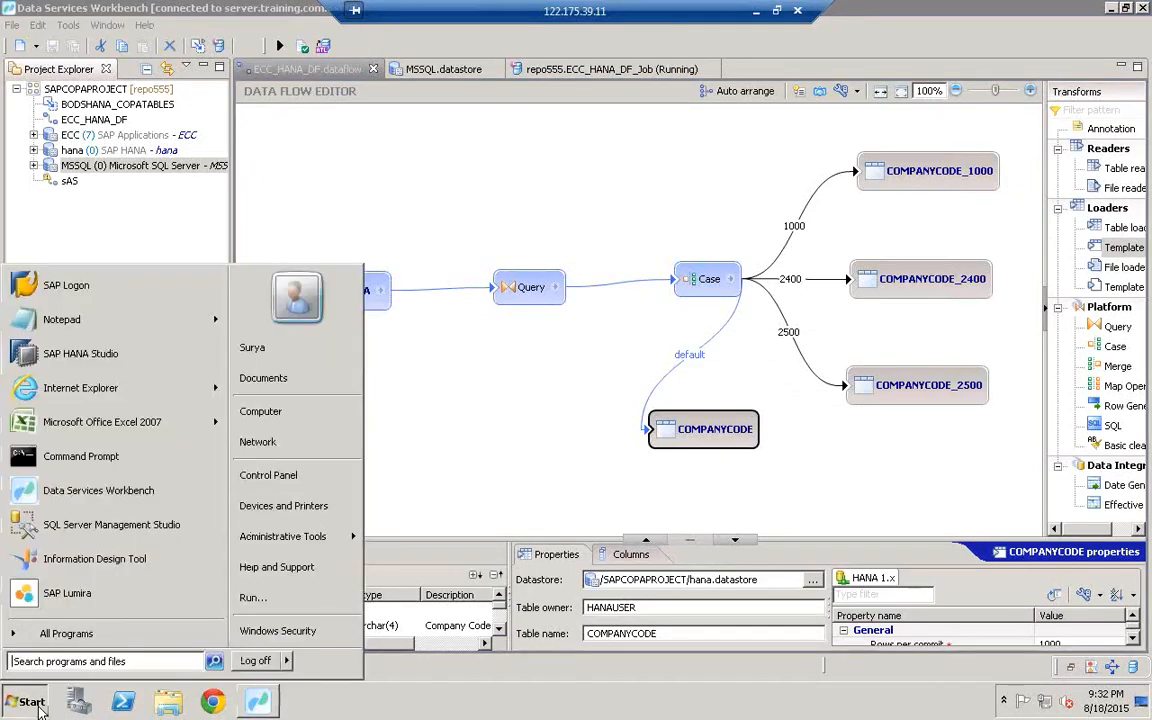
Step: Launch SAP HANA Studio and log on to the HDB system with the account password
{"action": "left_click", "coordinate": [73, 355]}
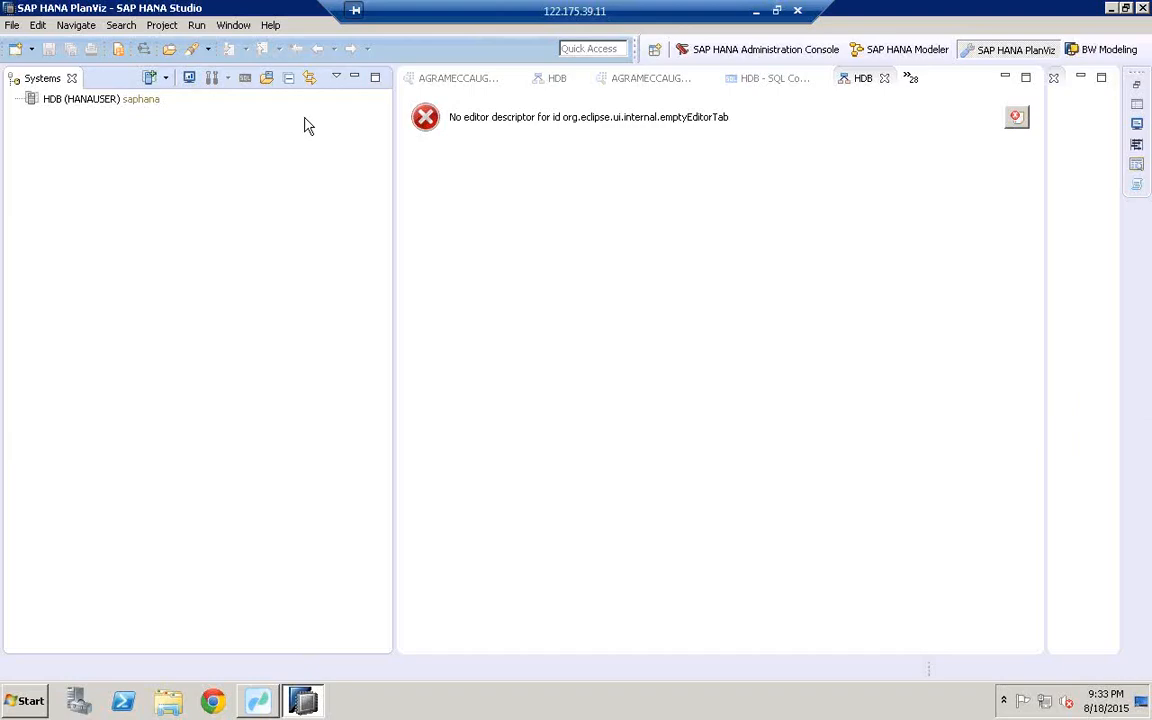
{"action": "left_click", "coordinate": [67, 104]}
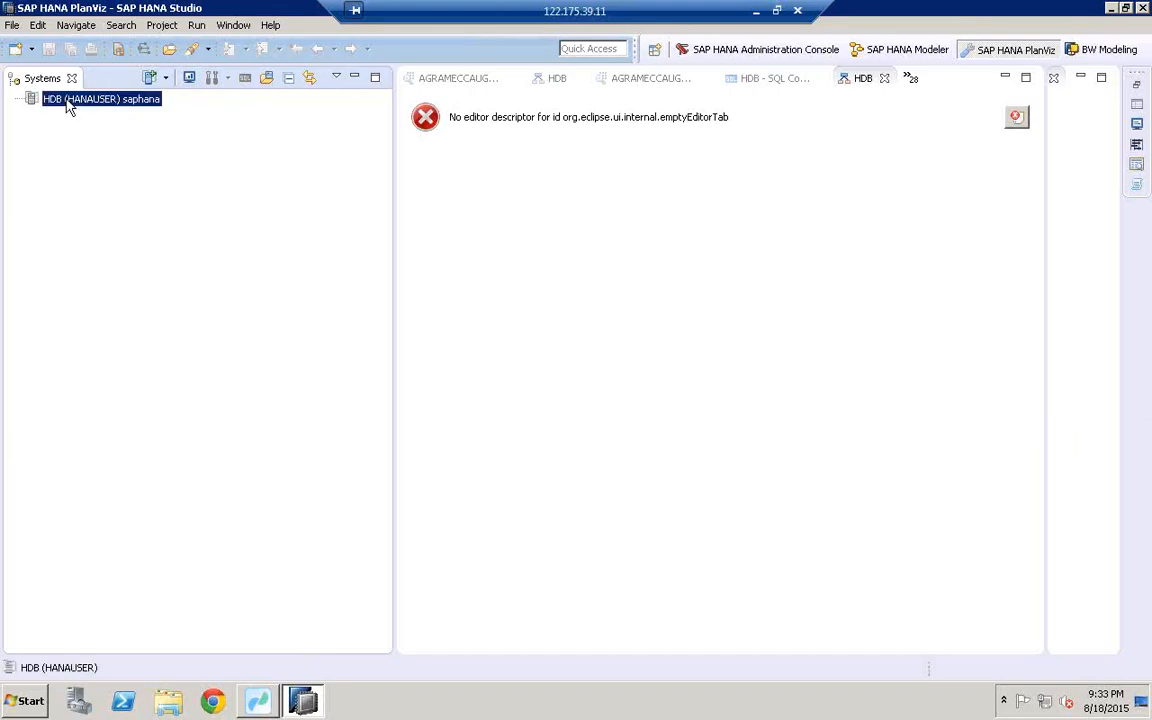
{"action": "right_click", "coordinate": [67, 104]}
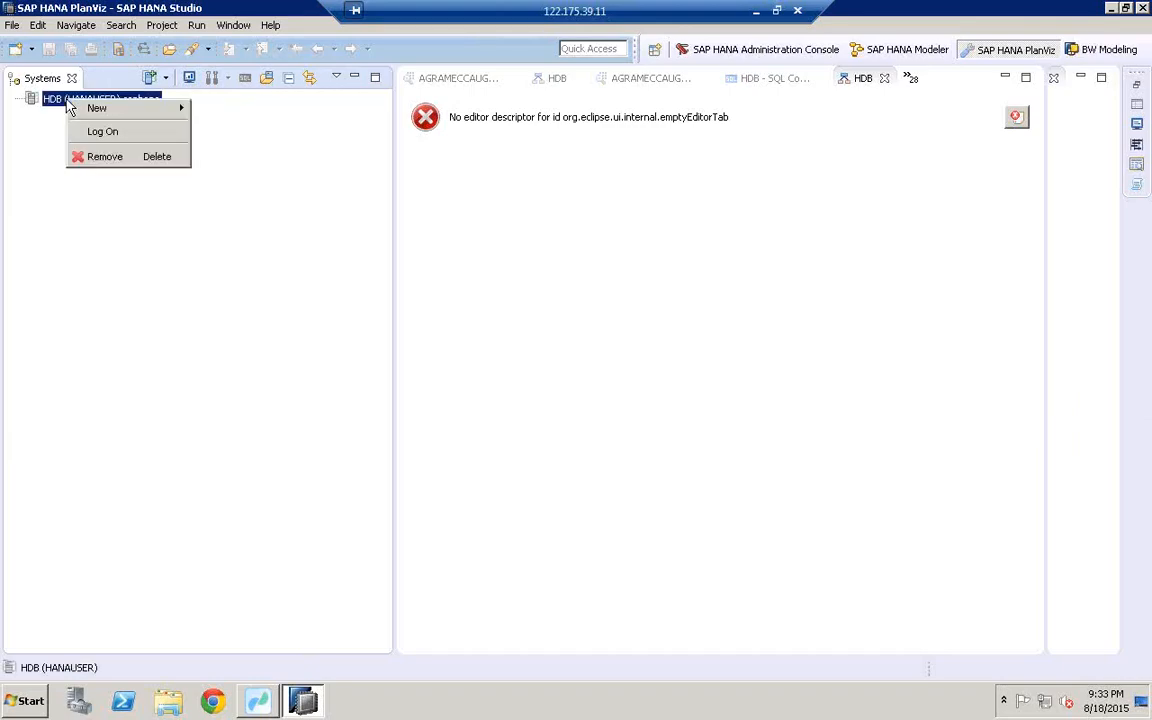
{"action": "left_click", "coordinate": [104, 134]}
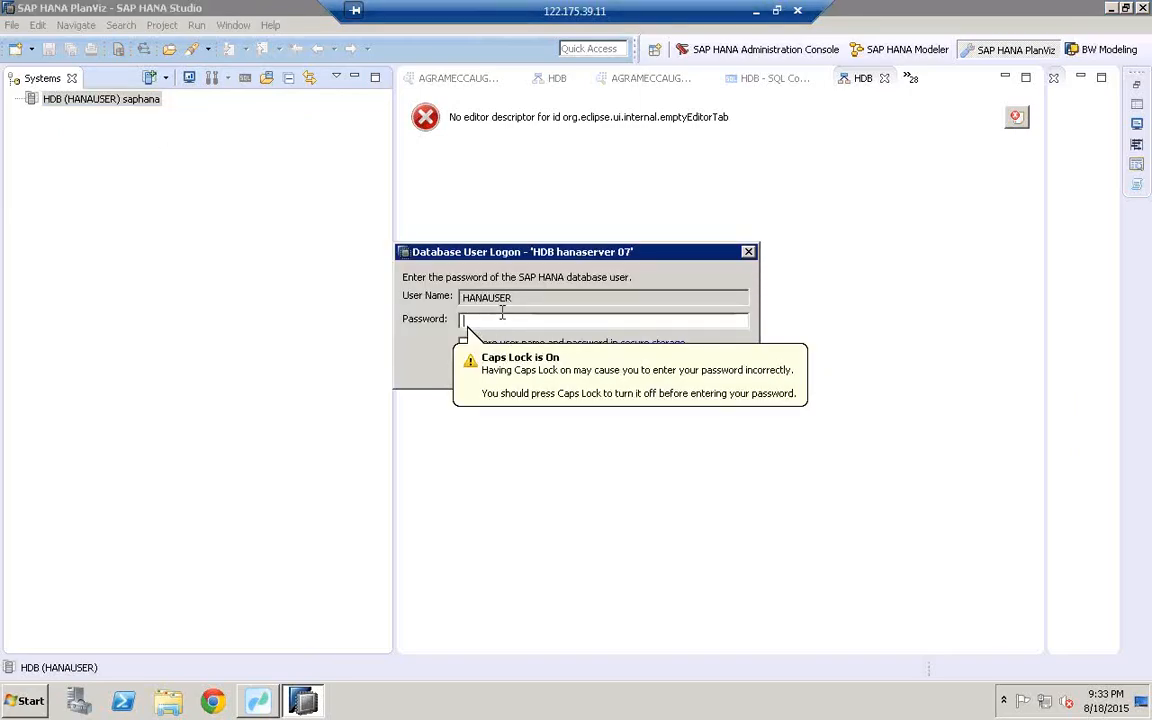
{"action": "key", "text": "Caps_Lock"}
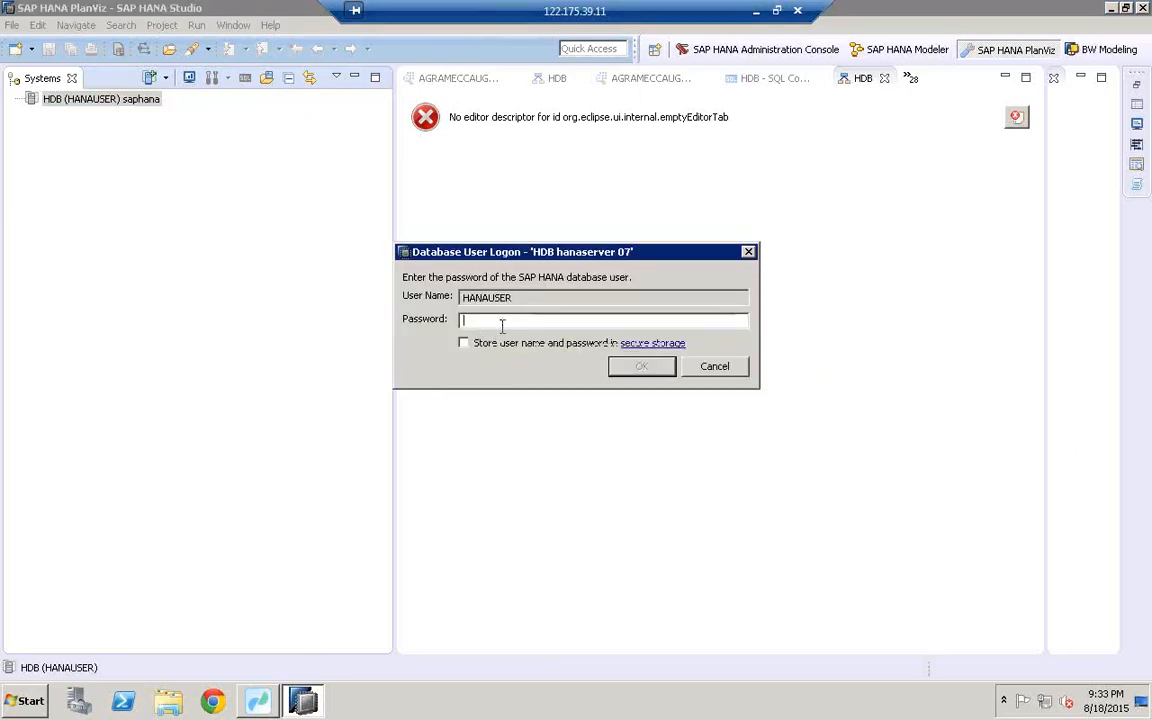
{"action": "type", "text": "•"}
{"action": "left_click", "coordinate": [641, 366]}
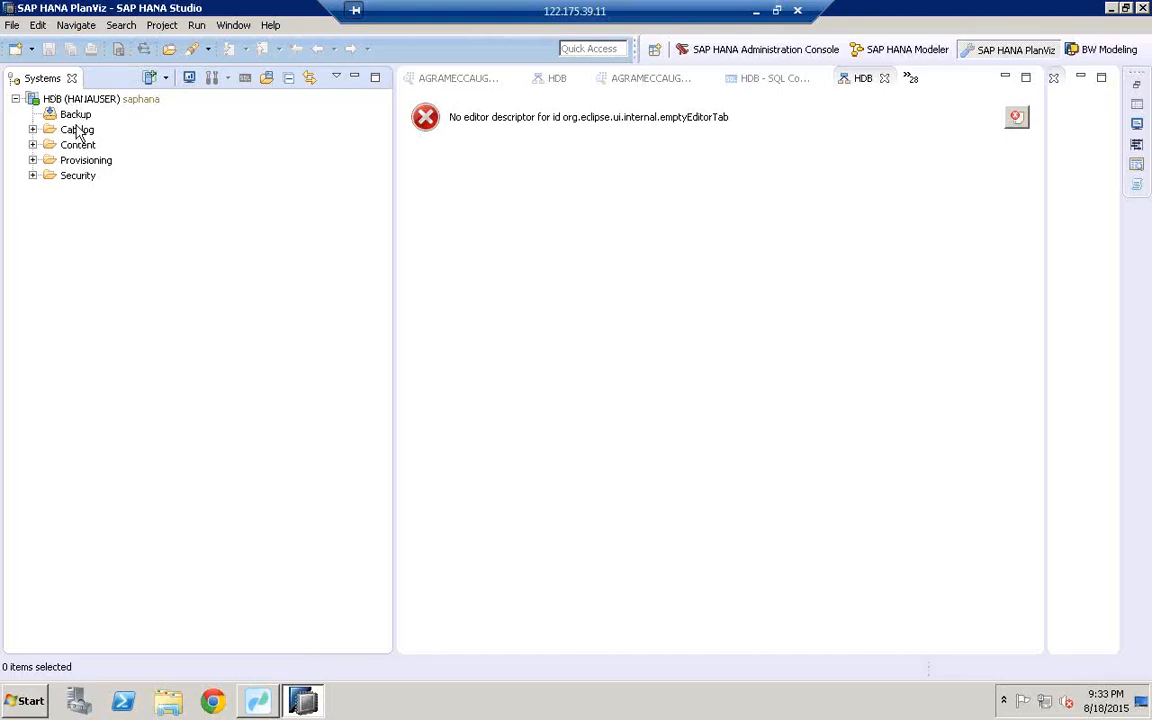
Step: Expand the Catalog and browse the HANASCHEMA schema's Tables folder
{"action": "left_click", "coordinate": [76, 129]}
{"action": "left_click", "coordinate": [33, 130]}
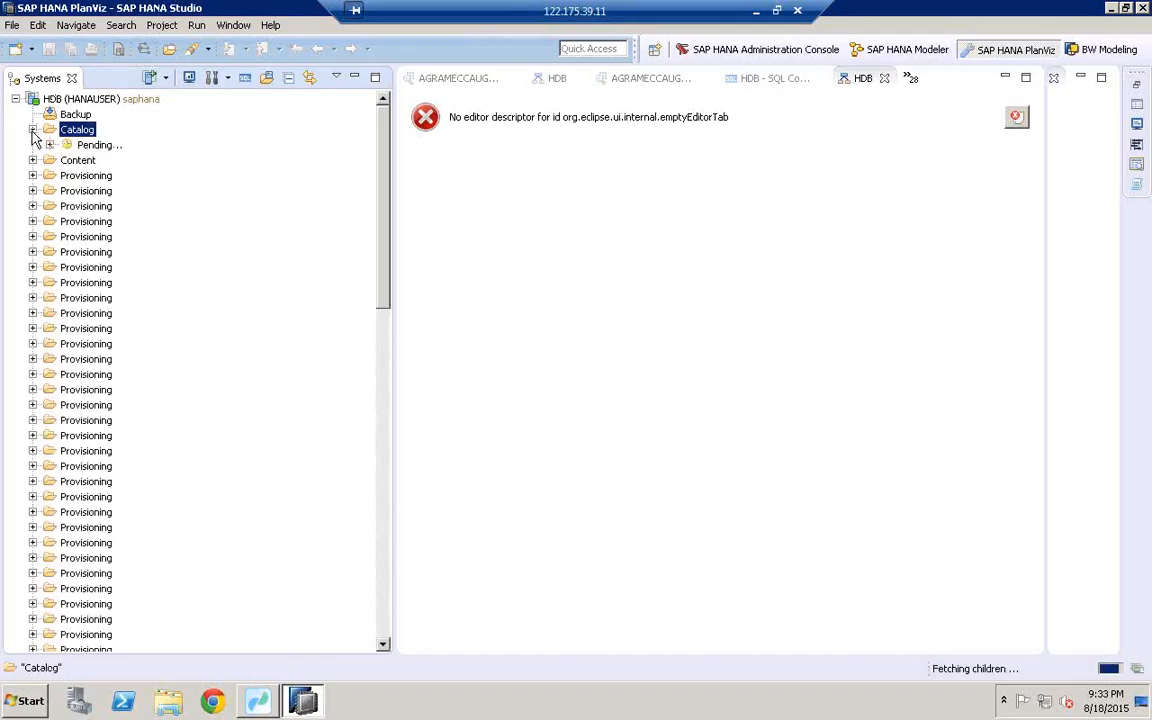
{"action": "left_click", "coordinate": [74, 191]}
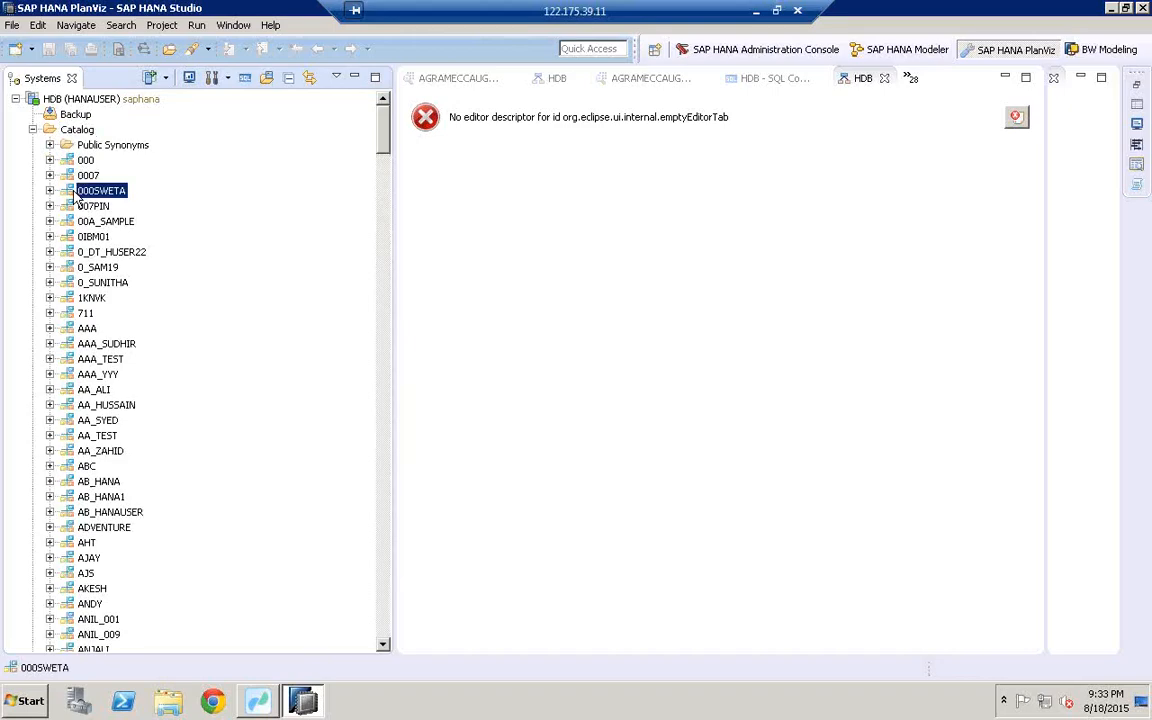
{"action": "key", "text": "h"}
{"action": "left_click_drag", "start_coordinate": [386, 650], "coordinate": [386, 650]}
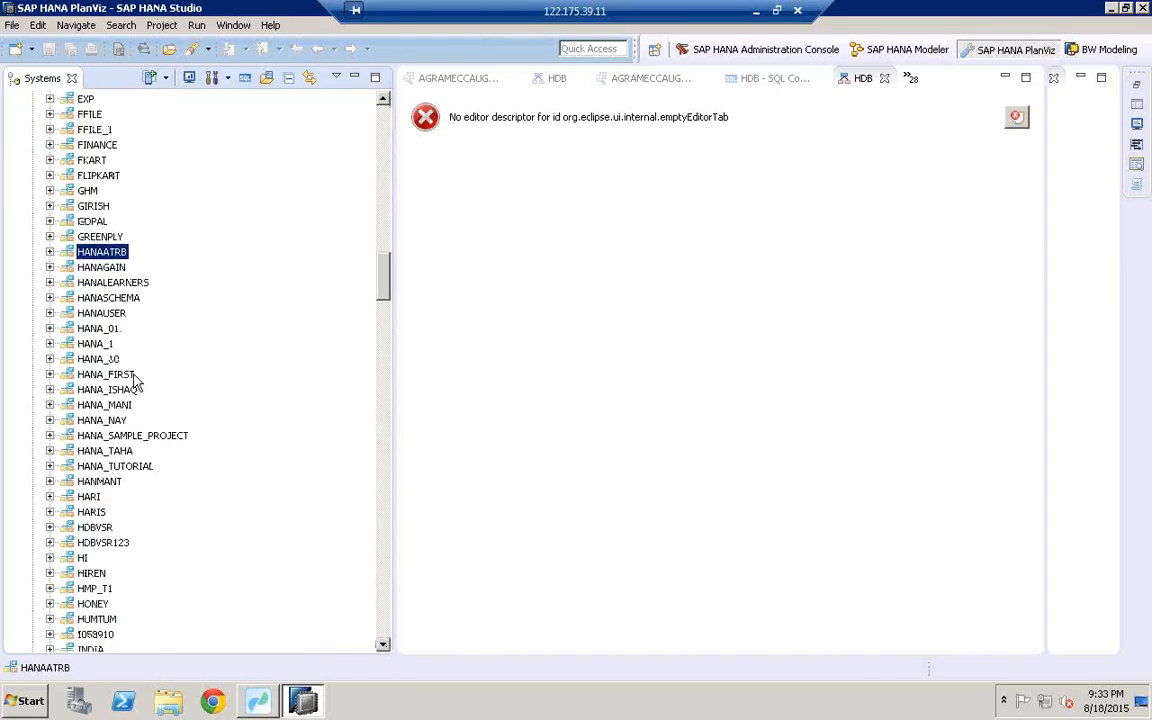
{"action": "left_click", "coordinate": [90, 298]}
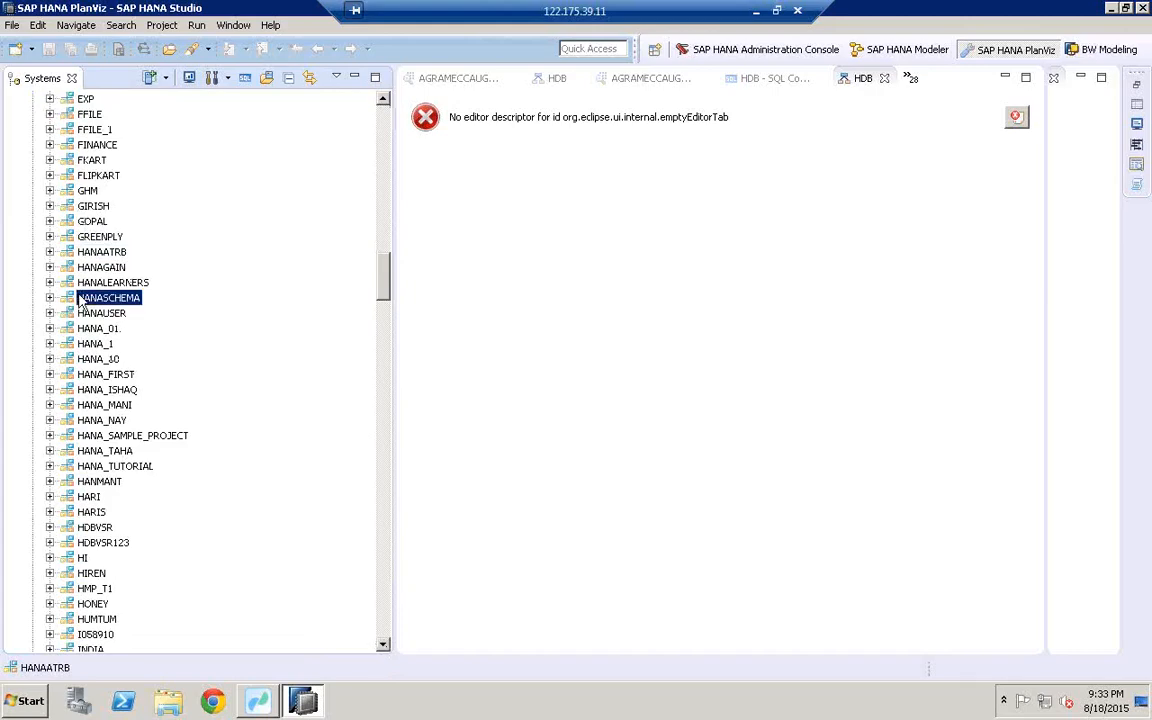
{"action": "left_click", "coordinate": [50, 298]}
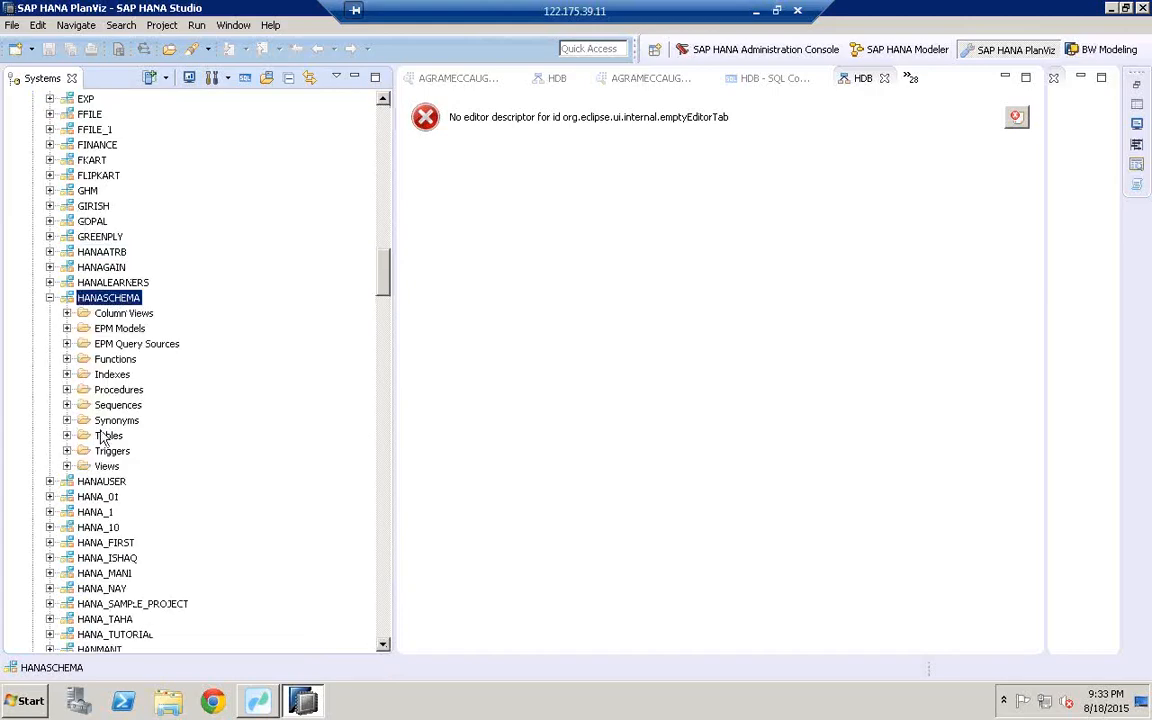
{"action": "left_click", "coordinate": [67, 439]}
{"action": "left_click", "coordinate": [67, 436]}
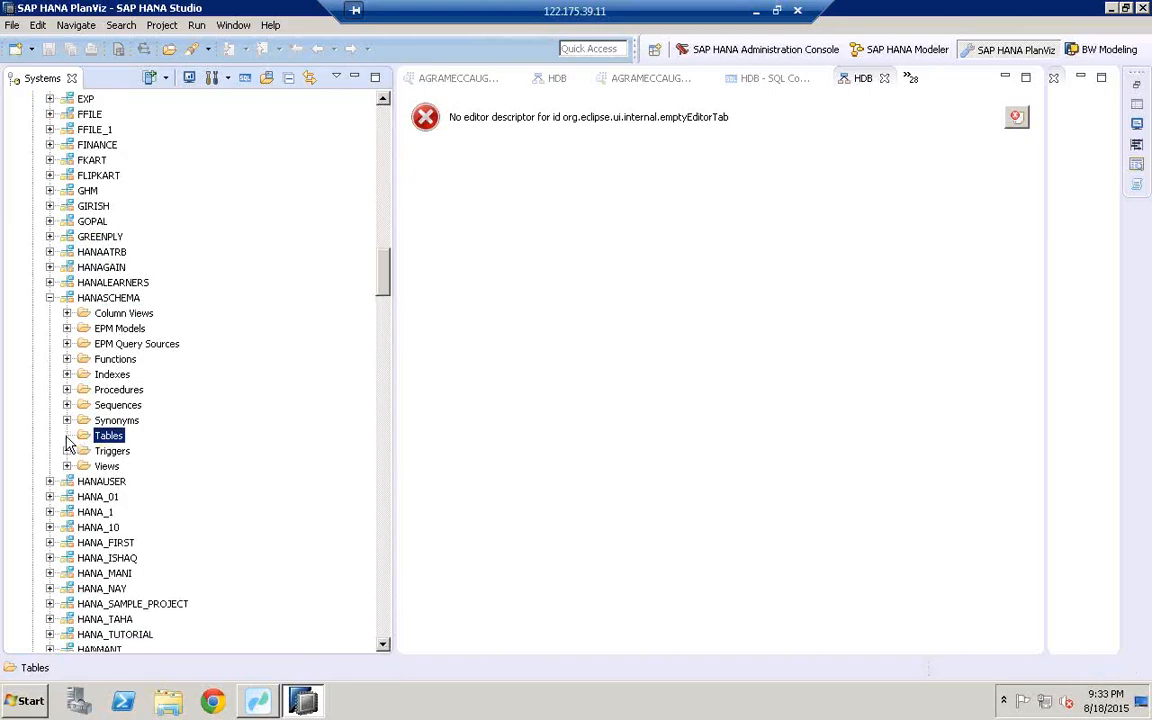
Step: Collapse HANASCHEMA and expand HANAUSER's Tables folder to list its tables
{"action": "left_click", "coordinate": [50, 298]}
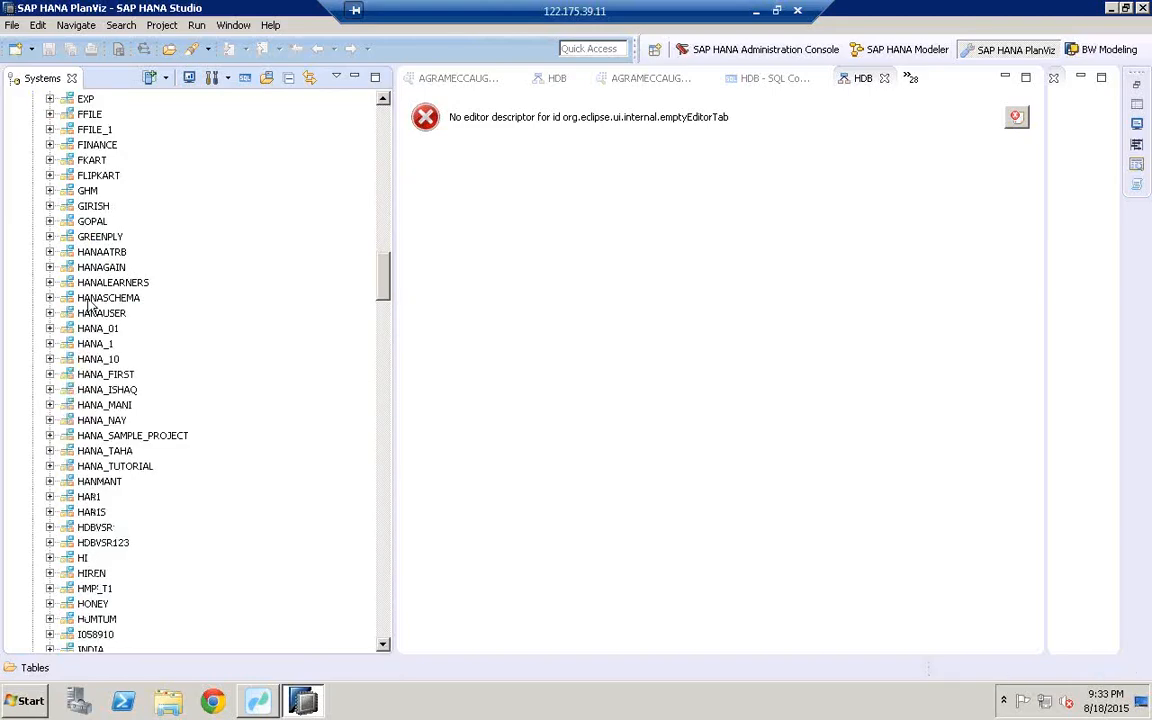
{"action": "right_click", "coordinate": [52, 299]}
{"action": "left_click", "coordinate": [191, 271]}
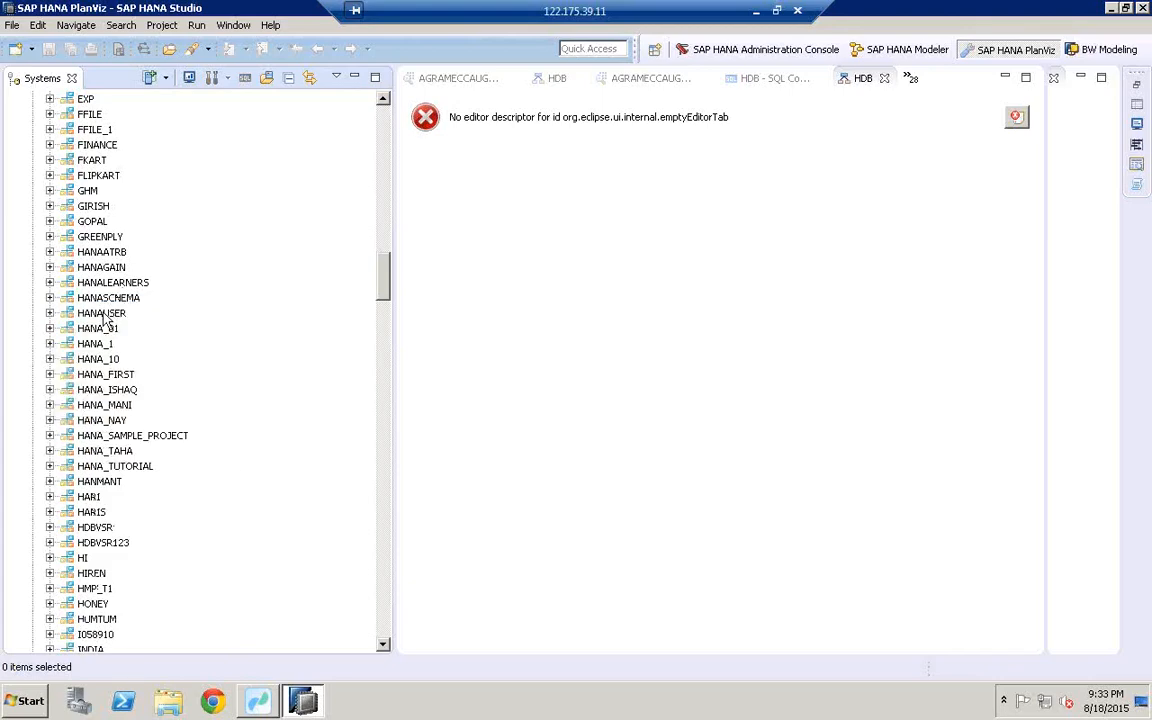
{"action": "left_click", "coordinate": [100, 313]}
{"action": "left_click", "coordinate": [50, 313]}
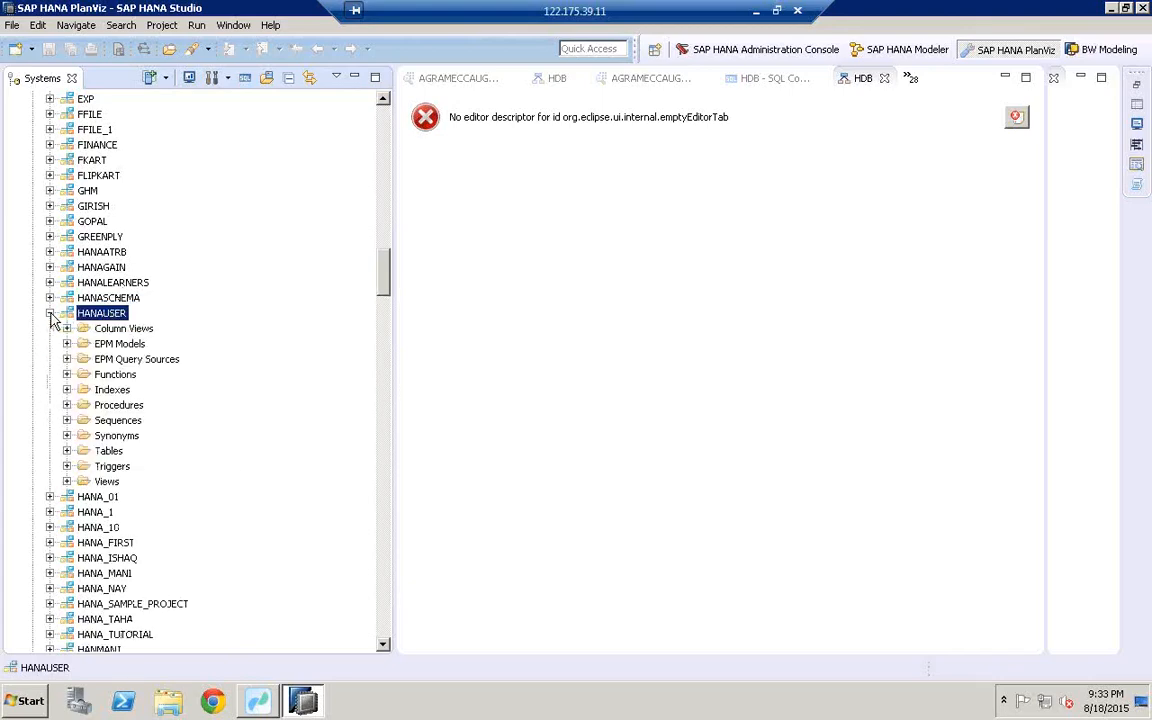
{"action": "left_click", "coordinate": [67, 451]}
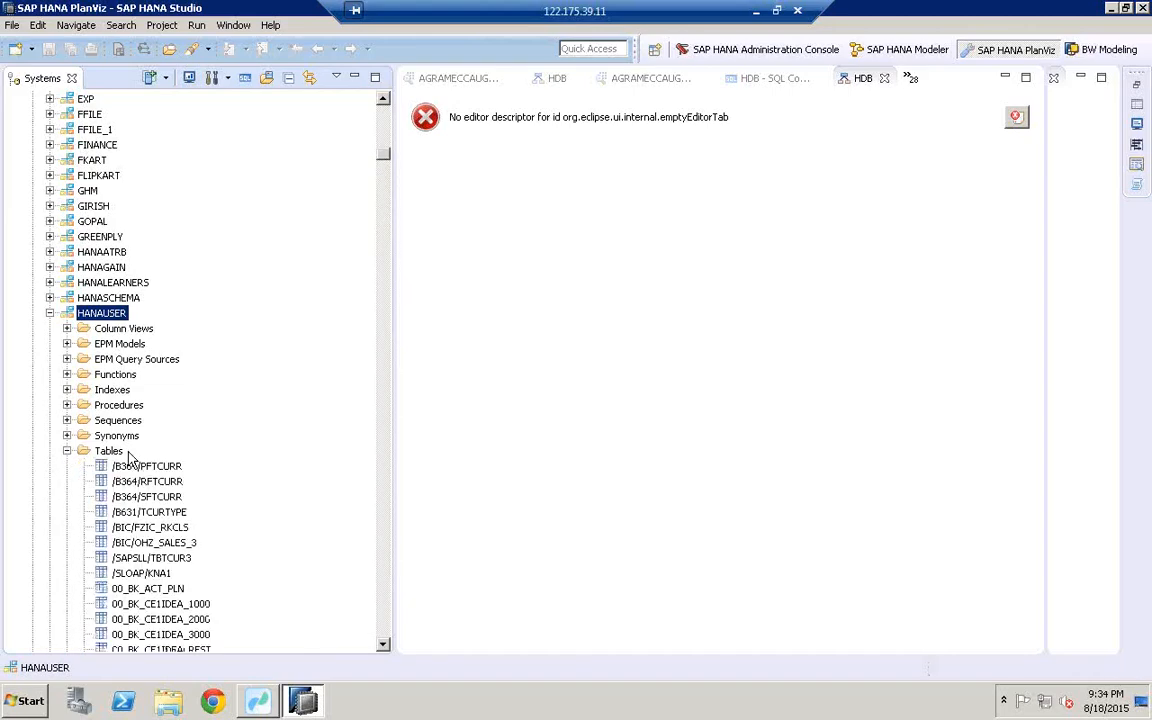
{"action": "left_click", "coordinate": [261, 697]}
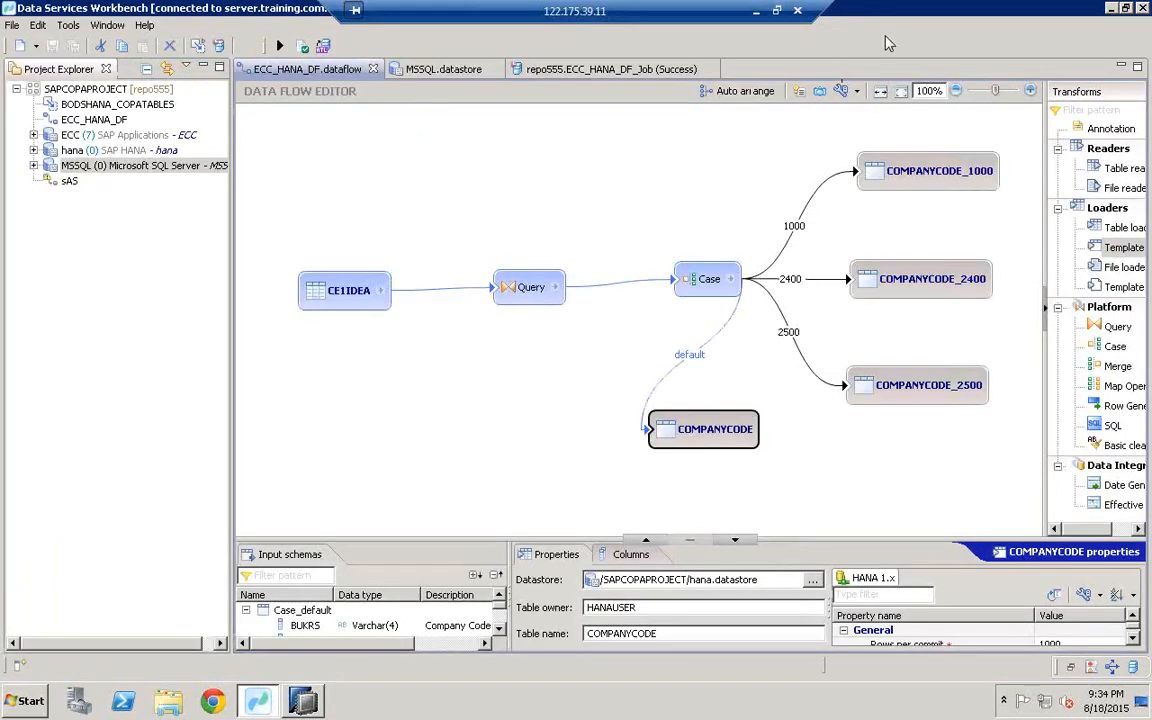
Step: Check the job's trace log for the completed successfully entry
{"action": "left_click", "coordinate": [630, 70]}
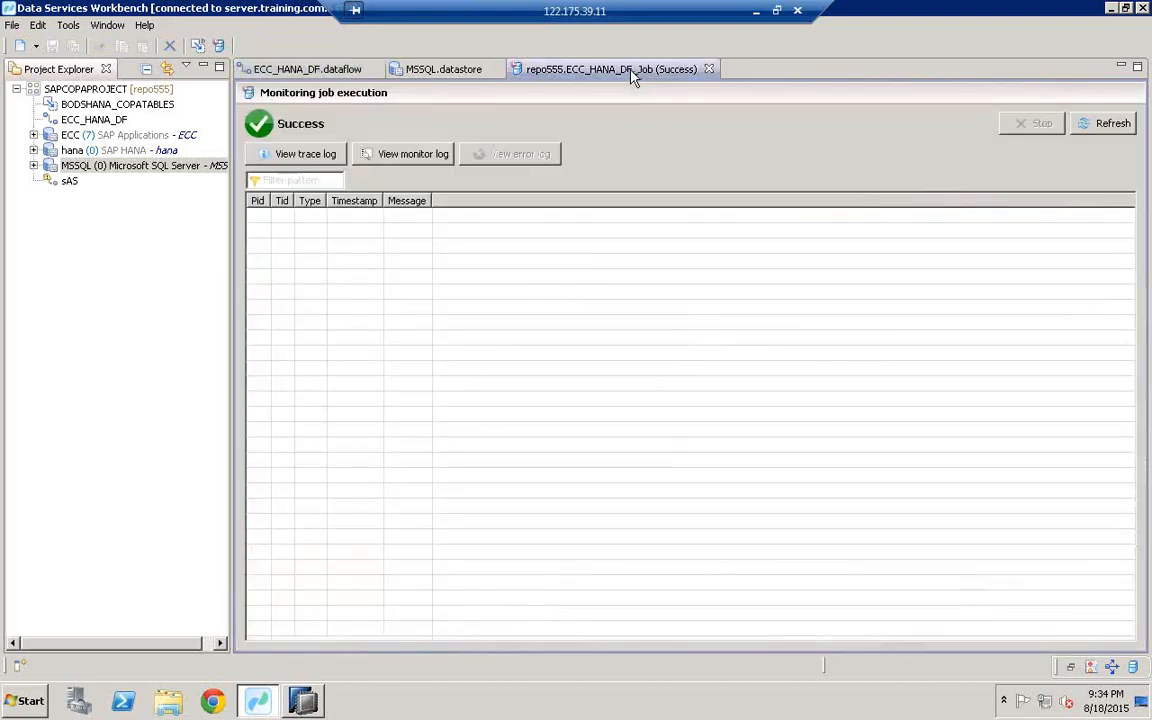
{"action": "left_click", "coordinate": [297, 156]}
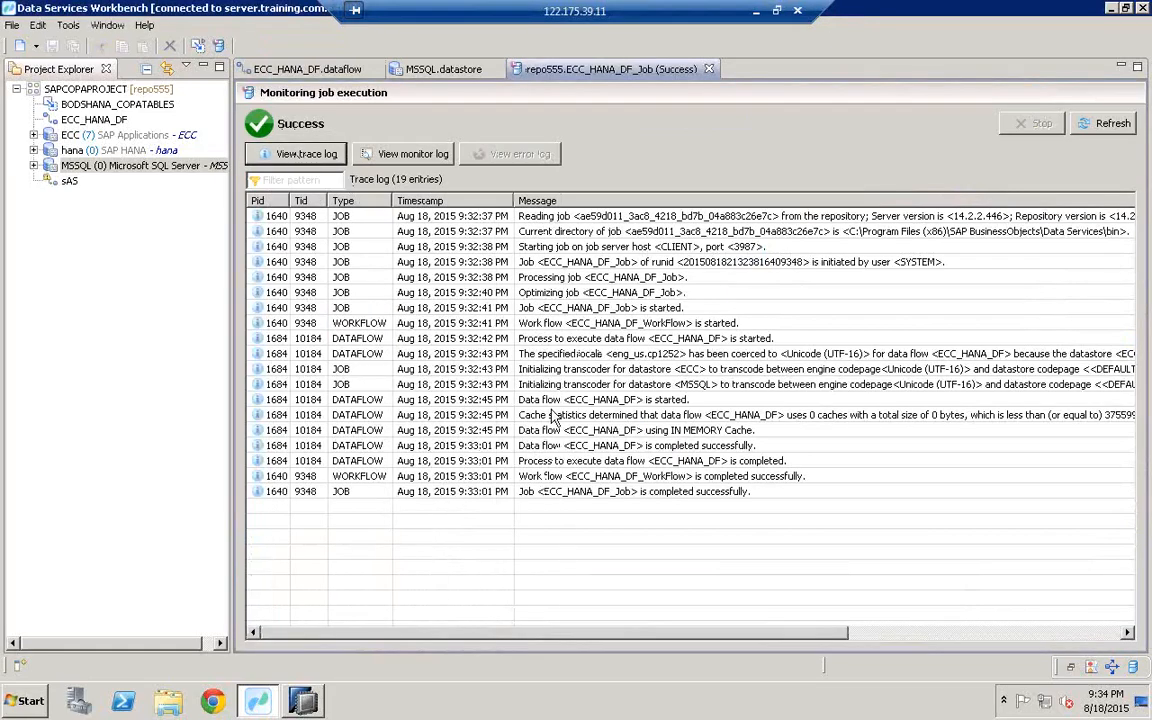
{"action": "left_click", "coordinate": [660, 493]}
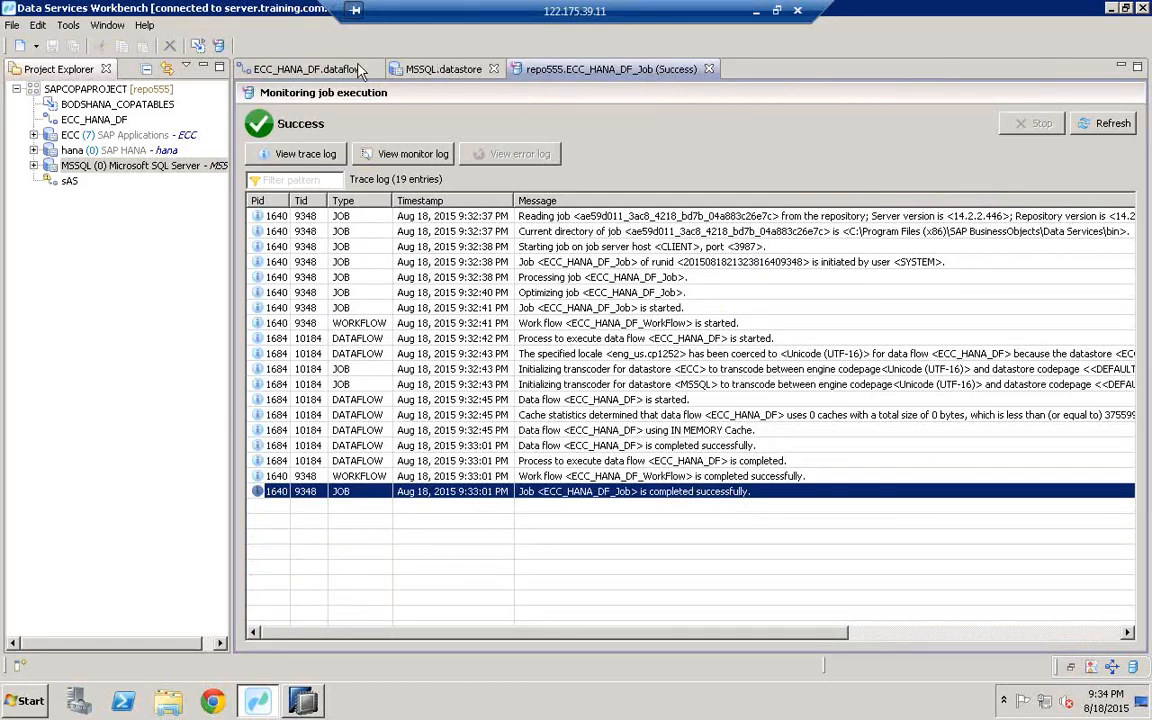
Step: Copy the COMPANYCODE_1000 table name from its properties in the data flow diagram
{"action": "left_click", "coordinate": [315, 77]}
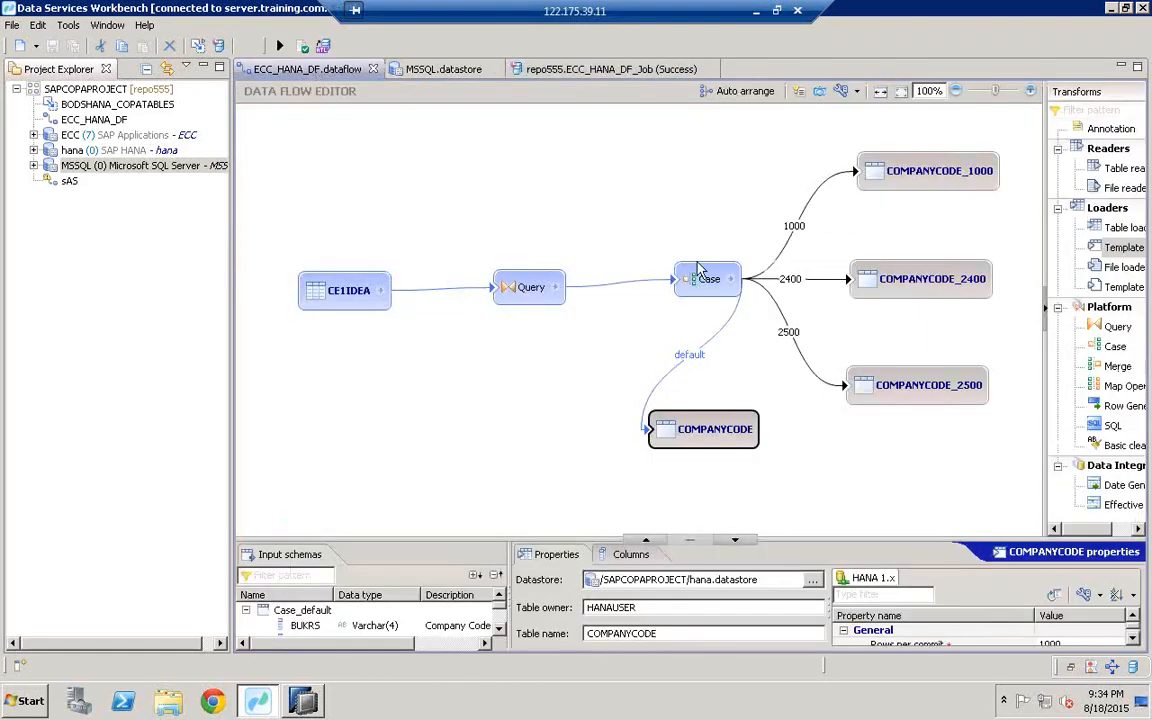
{"action": "left_click", "coordinate": [893, 88]}
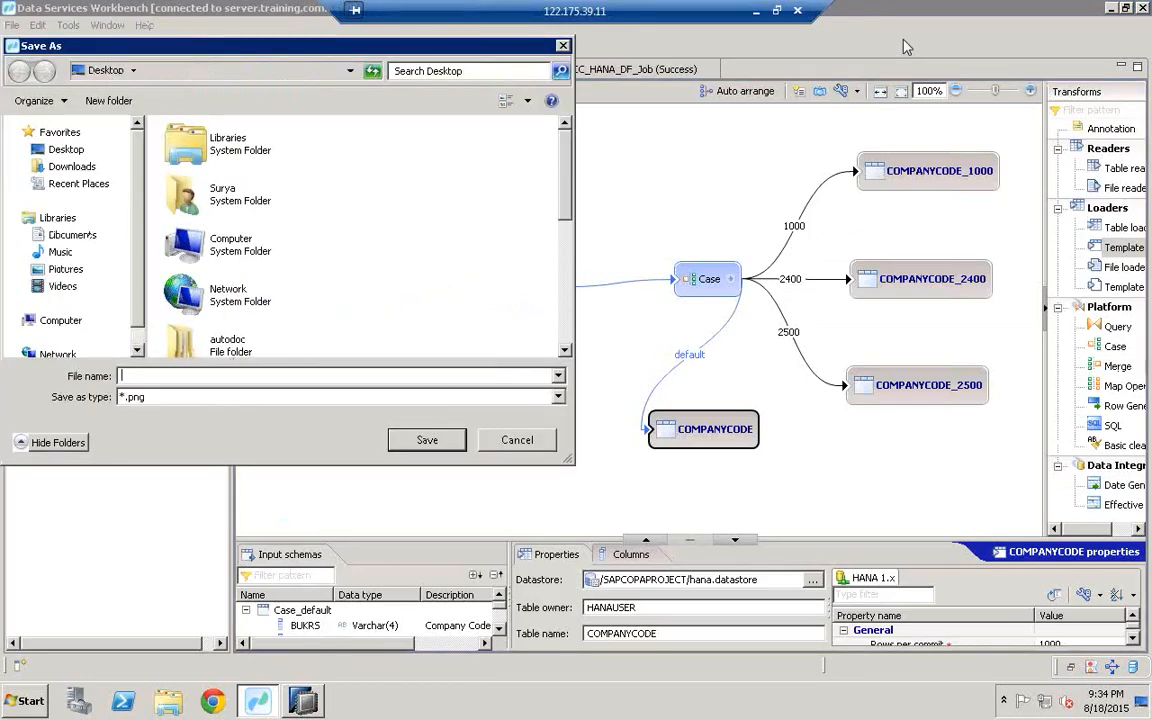
{"action": "left_click", "coordinate": [517, 440]}
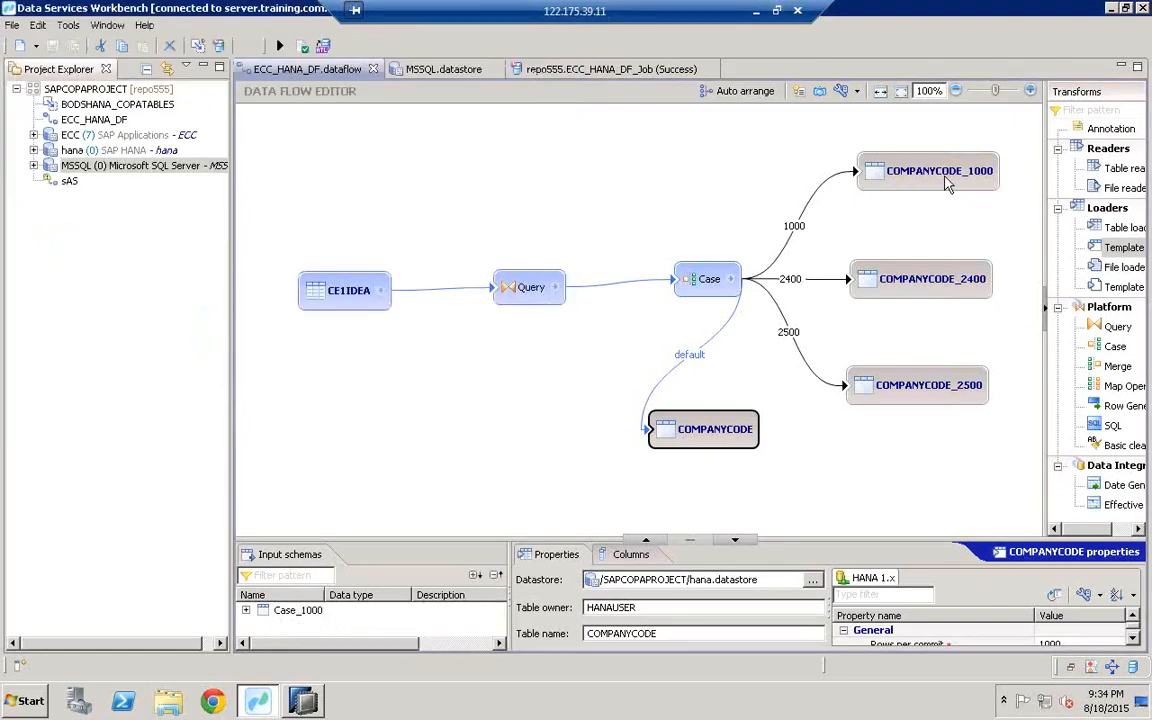
{"action": "left_click", "coordinate": [947, 185]}
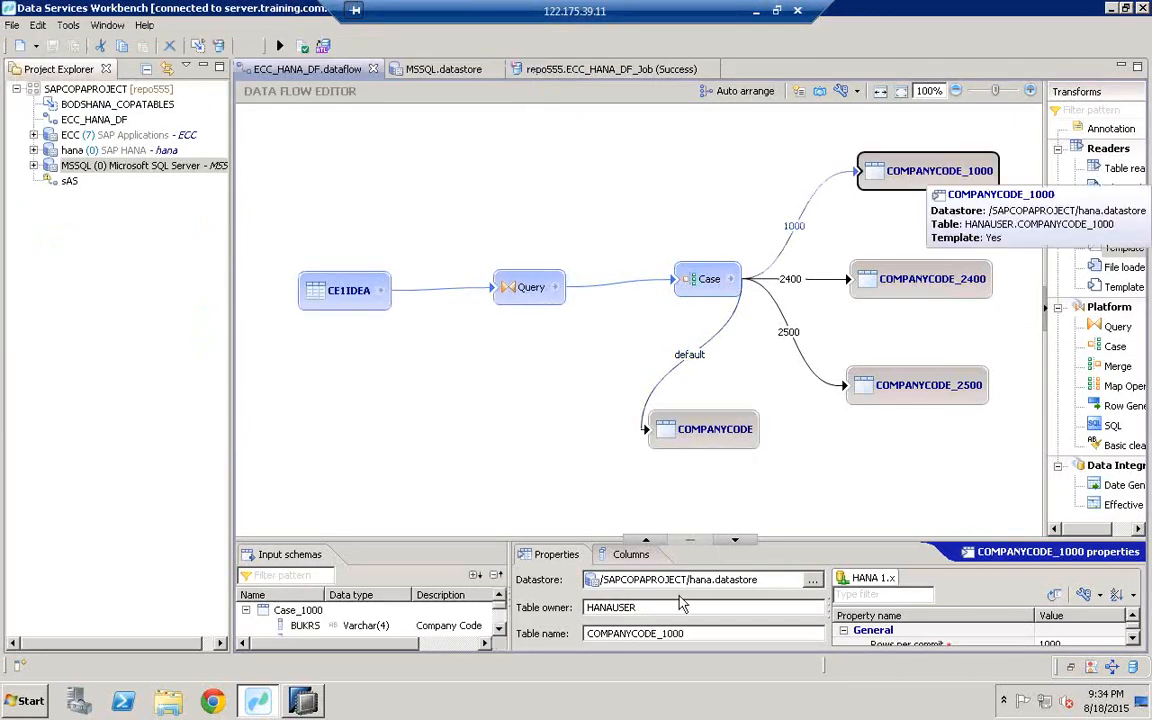
{"action": "left_click_drag", "start_coordinate": [692, 633], "coordinate": [542, 626]}
{"action": "key", "text": "ctrl+c"}
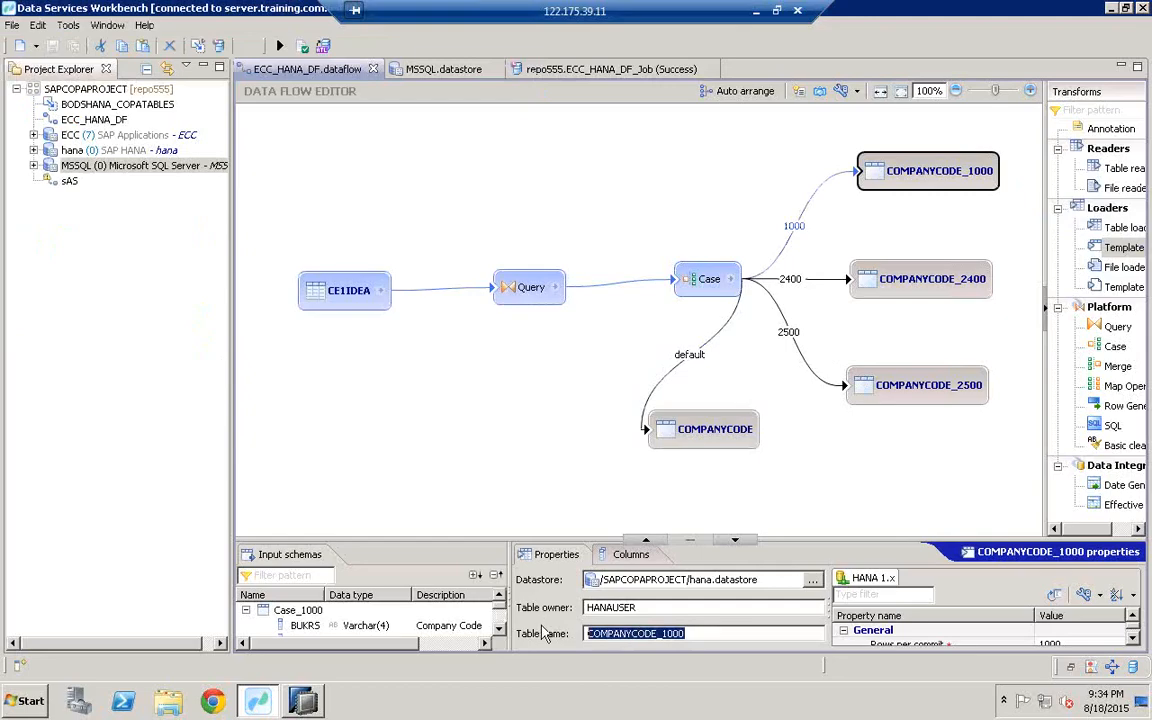
{"action": "left_click", "coordinate": [305, 700]}
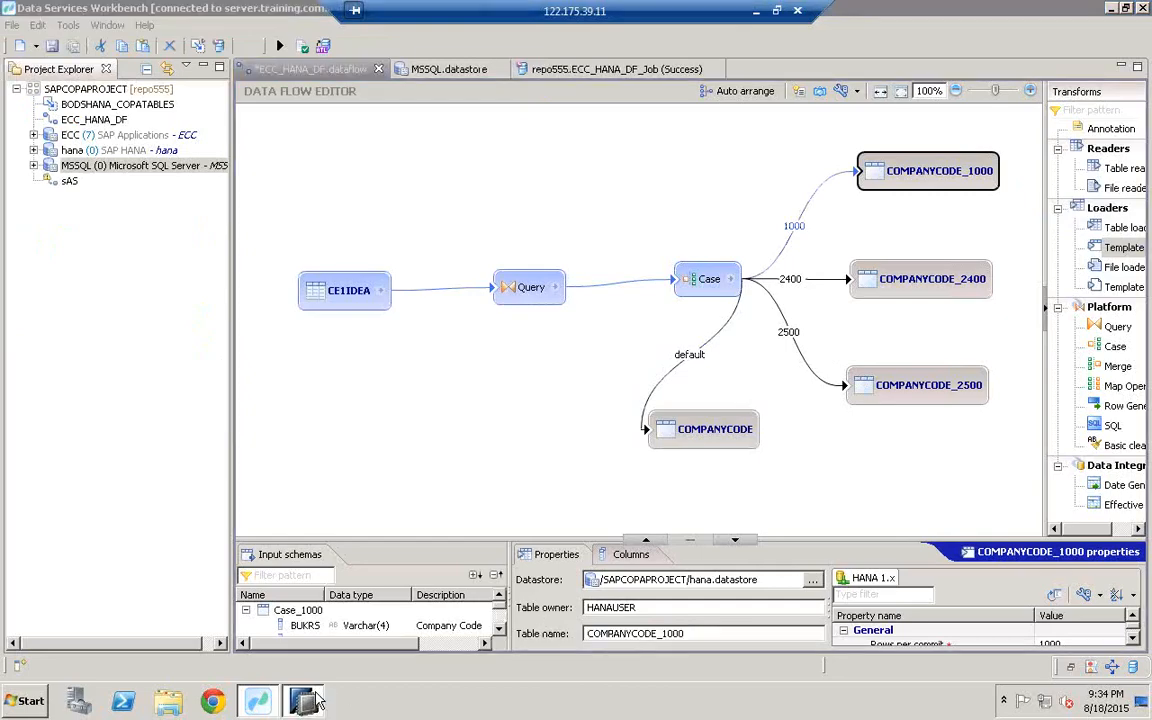
Step: Filter HANAUSER's Tables folder to the whole-word pattern COMPANYCODE_1000
{"action": "left_click", "coordinate": [110, 452]}
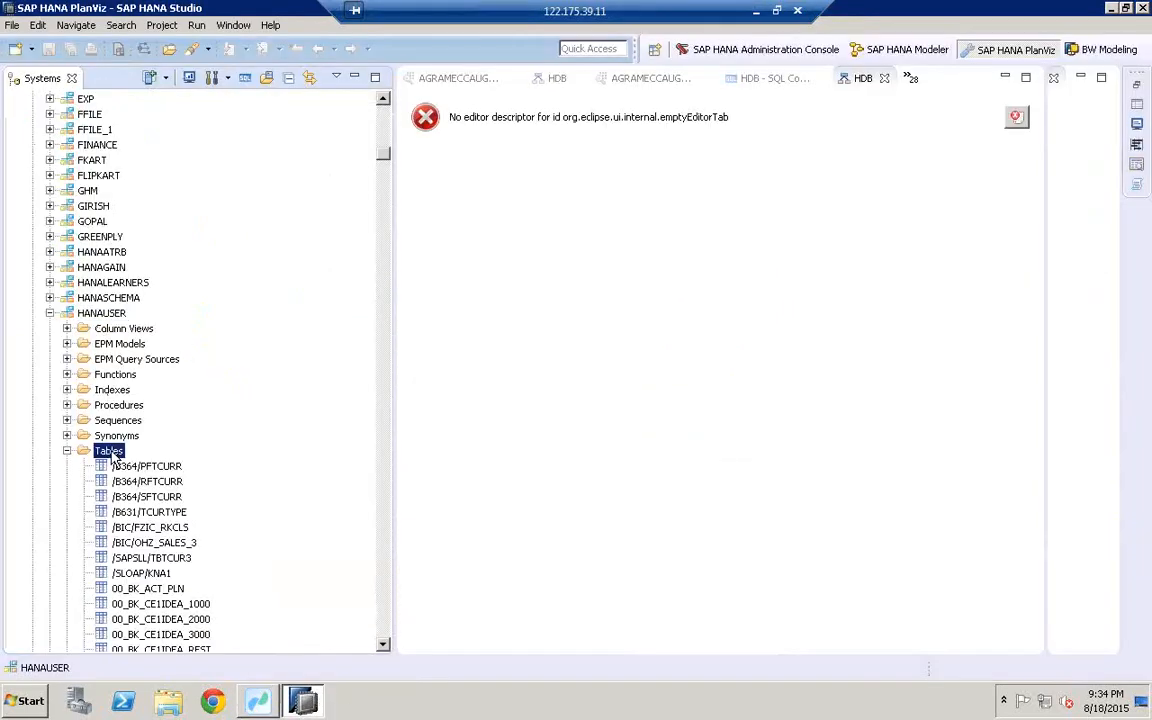
{"action": "right_click", "coordinate": [113, 454]}
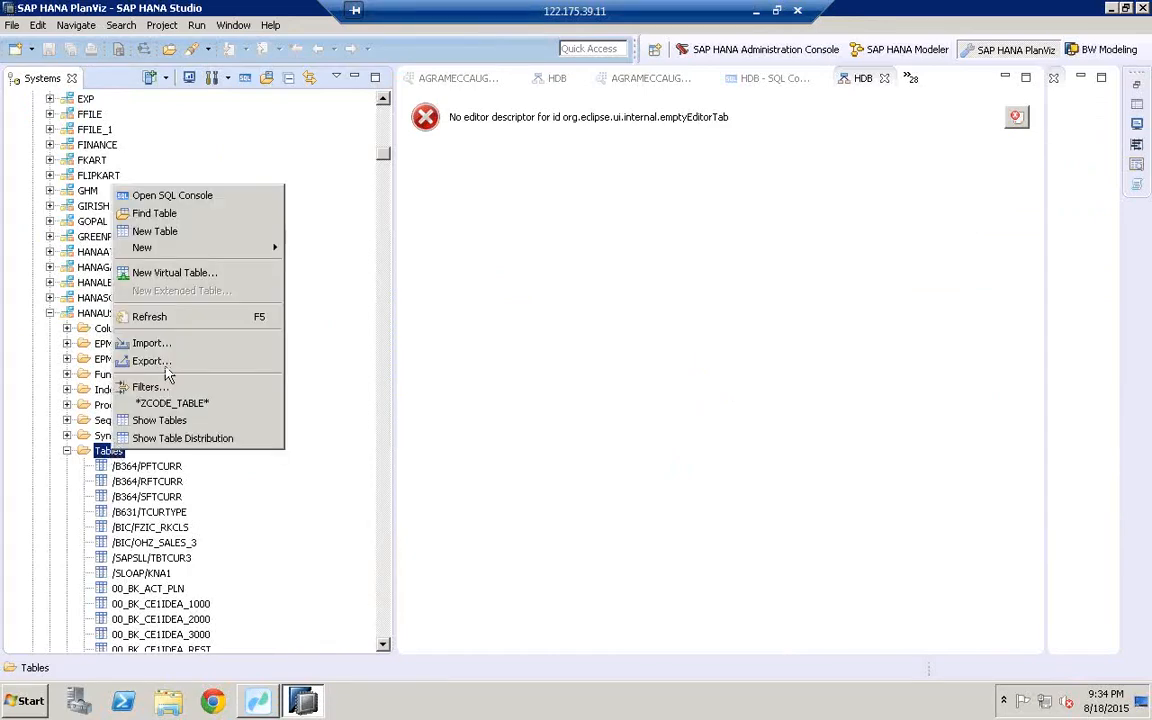
{"action": "left_click", "coordinate": [152, 390]}
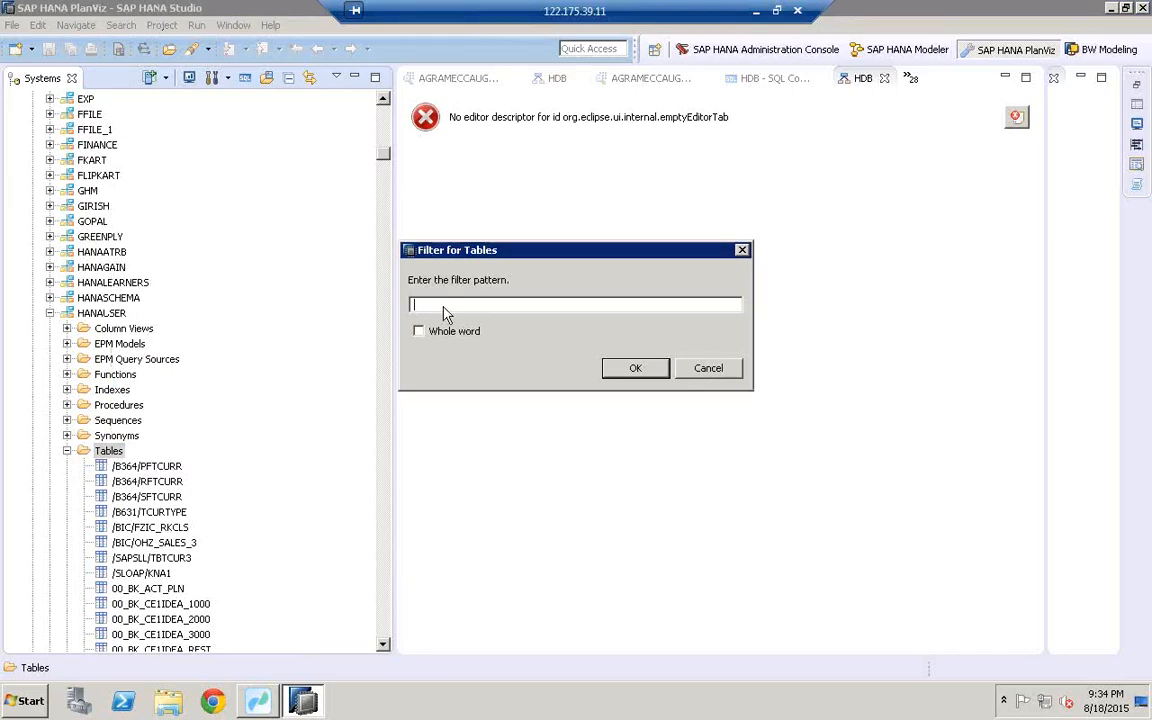
{"action": "right_click", "coordinate": [444, 306]}
{"action": "left_click", "coordinate": [437, 366]}
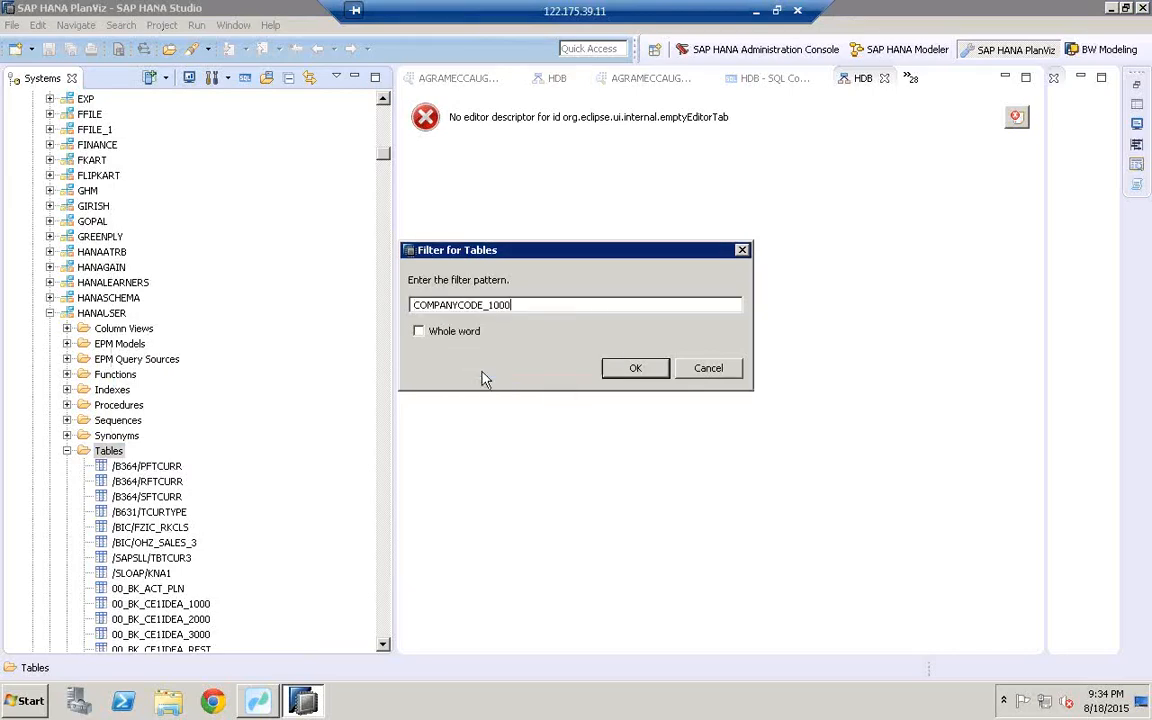
{"action": "left_click", "coordinate": [419, 332]}
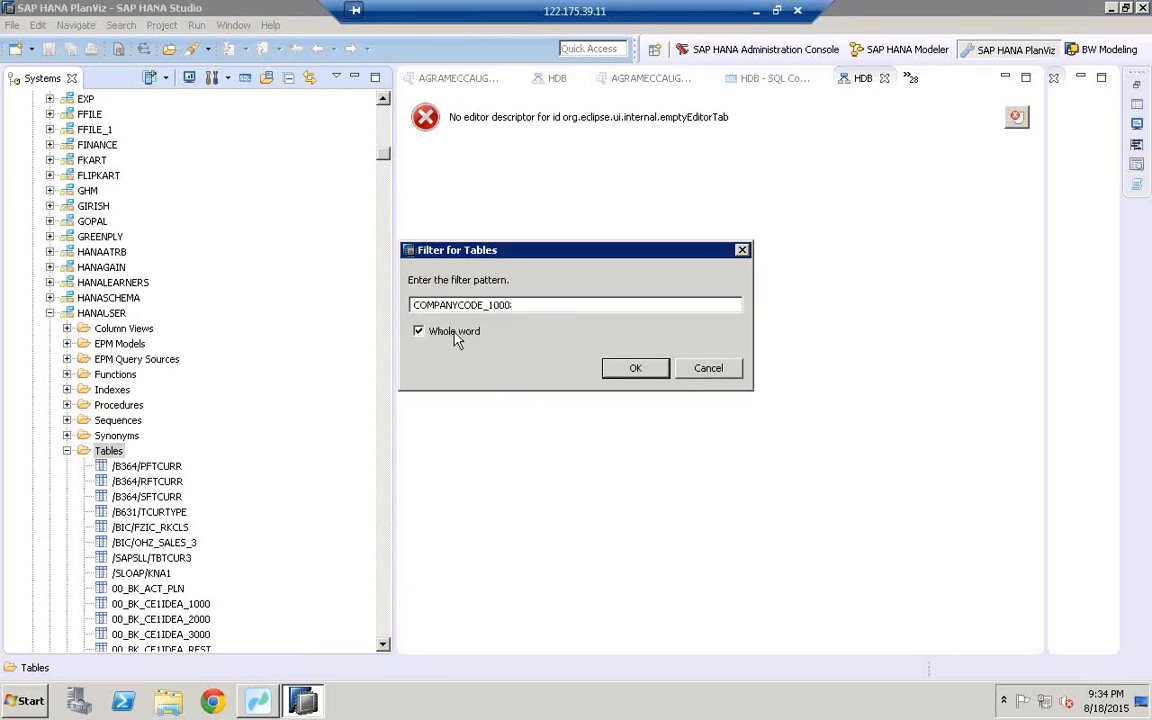
{"action": "left_click", "coordinate": [634, 369]}
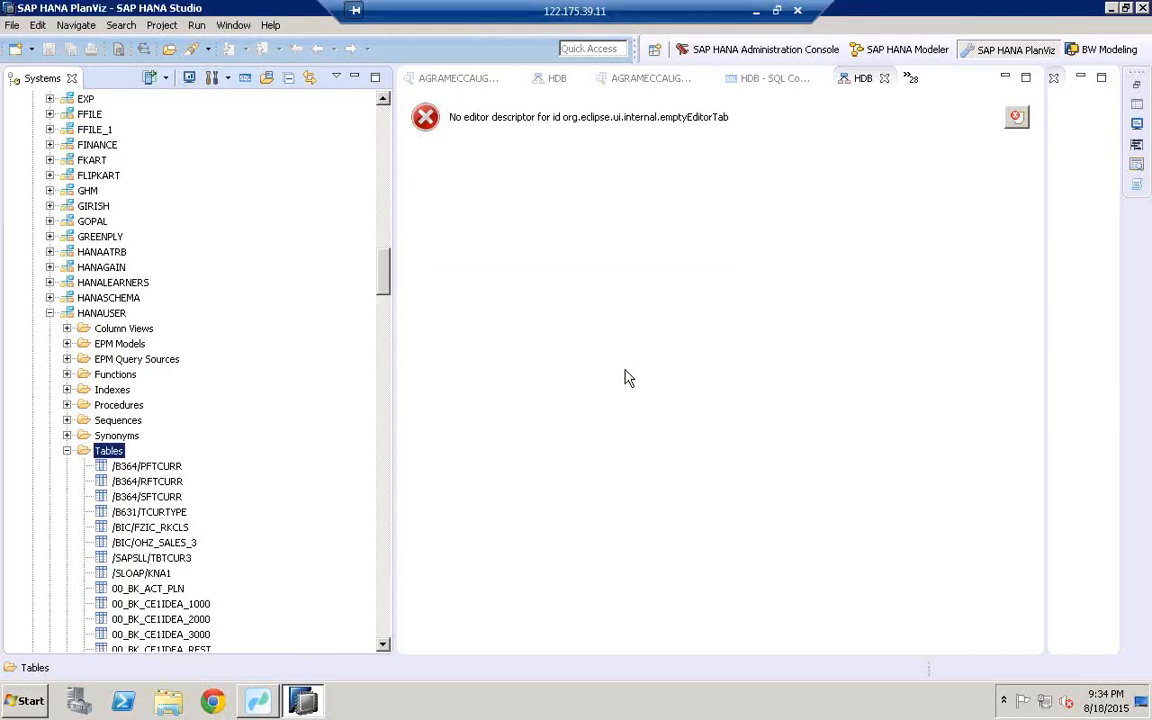
Step: Open the Data Preview of the COMPANYCODE_1000 table
{"action": "left_click", "coordinate": [140, 468]}
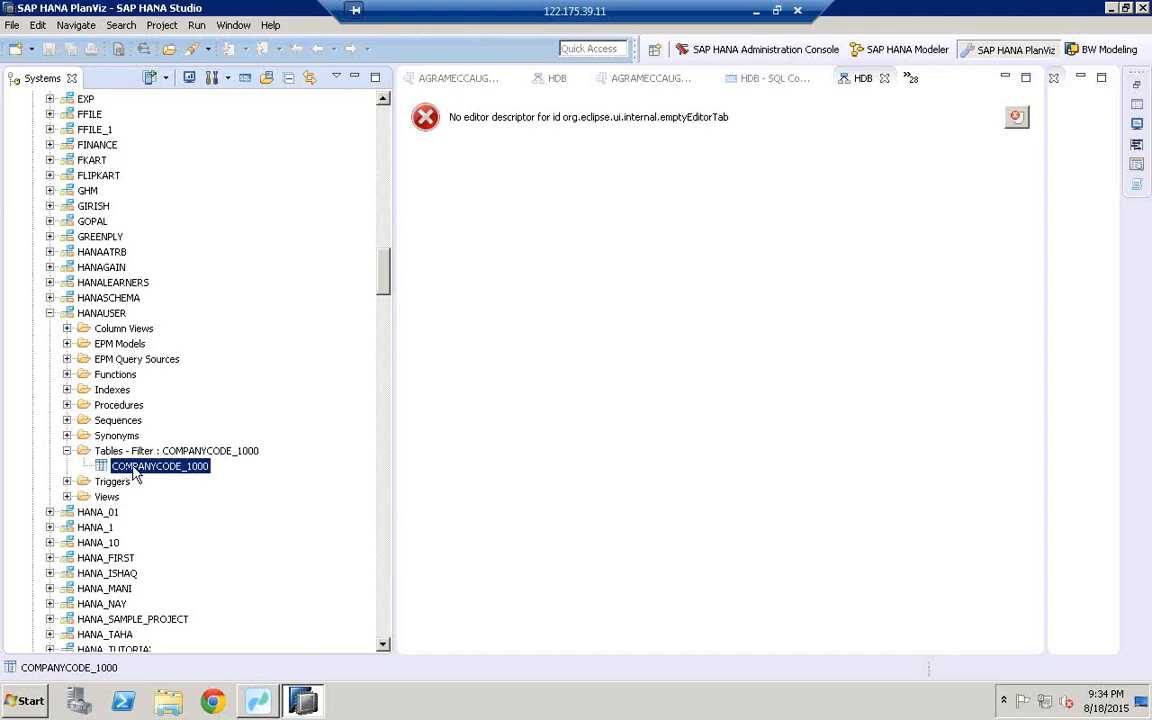
{"action": "right_click", "coordinate": [135, 474]}
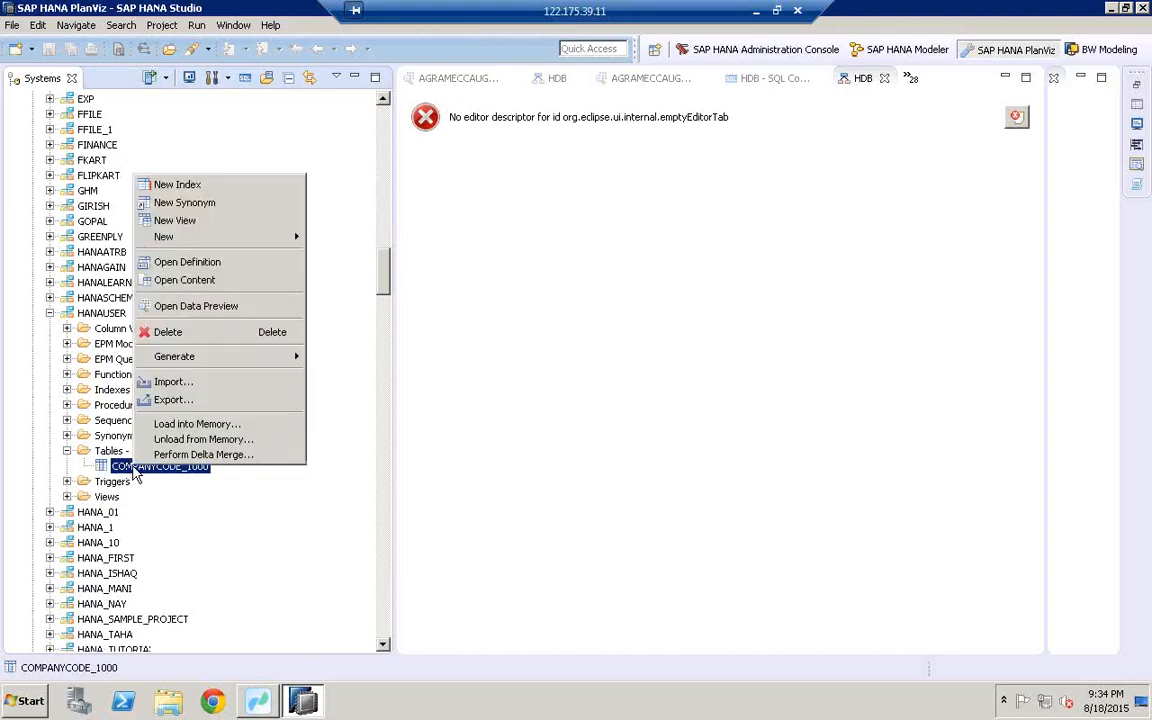
{"action": "left_click", "coordinate": [188, 307]}
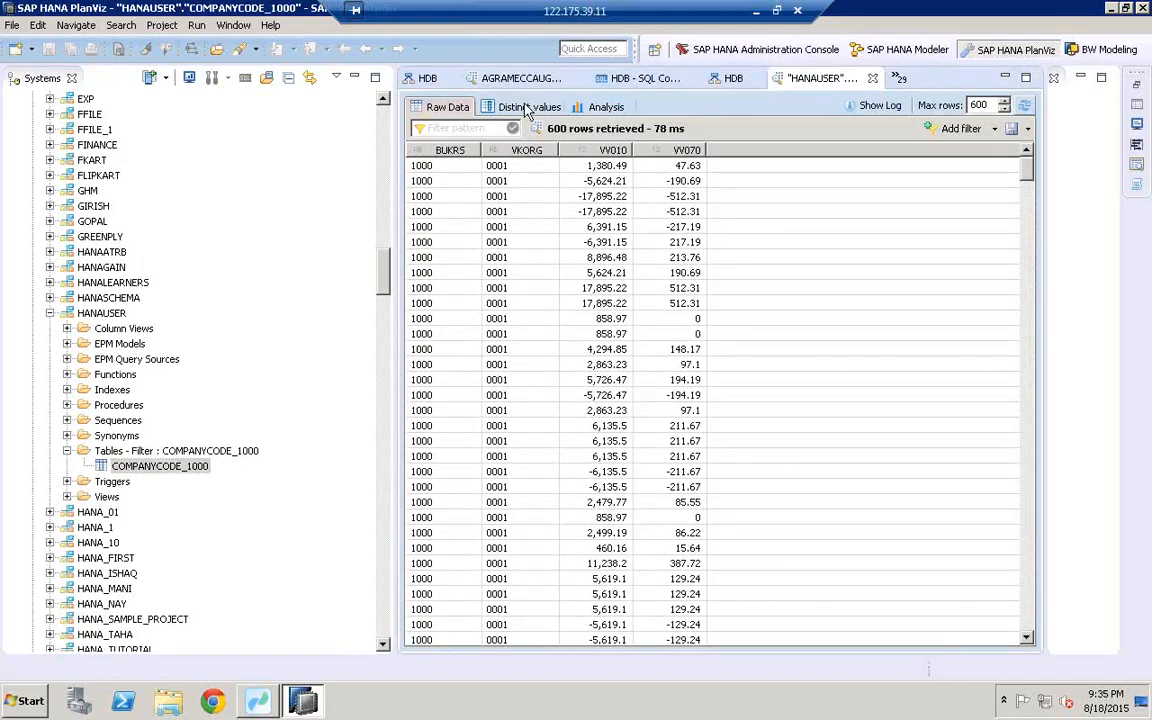
Step: Display BUKRS distinct values with count and distribution: only 1000, 54,563 rows (100%)
{"action": "left_click", "coordinate": [528, 108]}
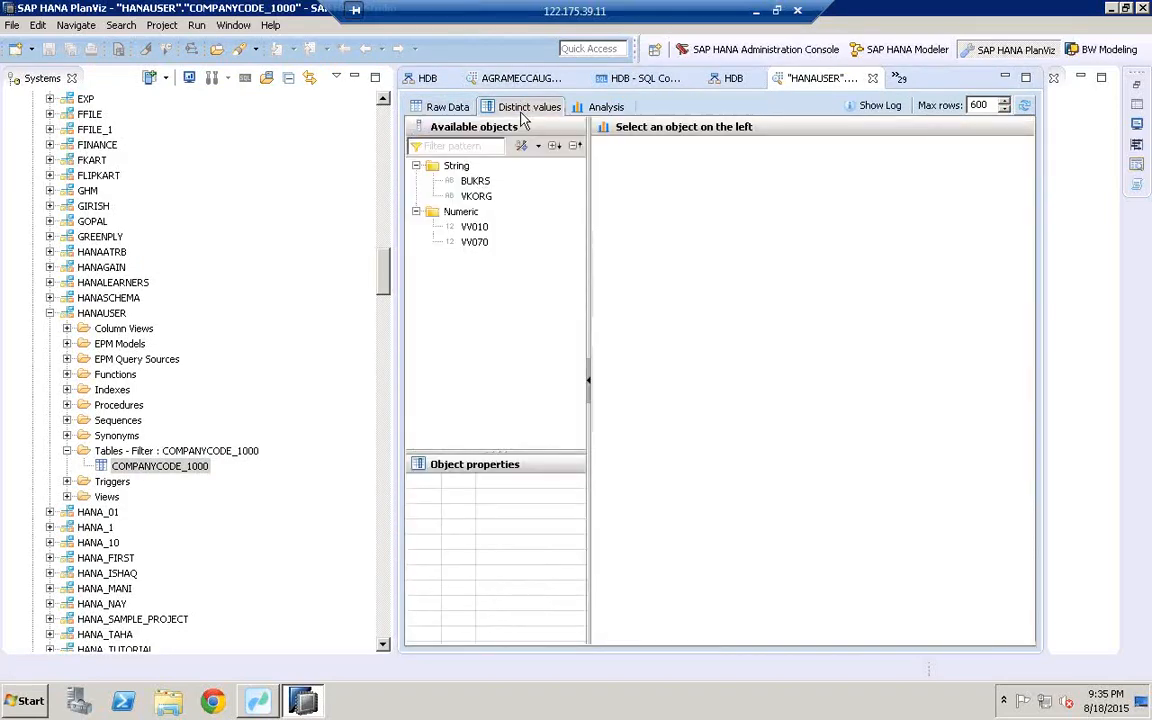
{"action": "left_click", "coordinate": [476, 182]}
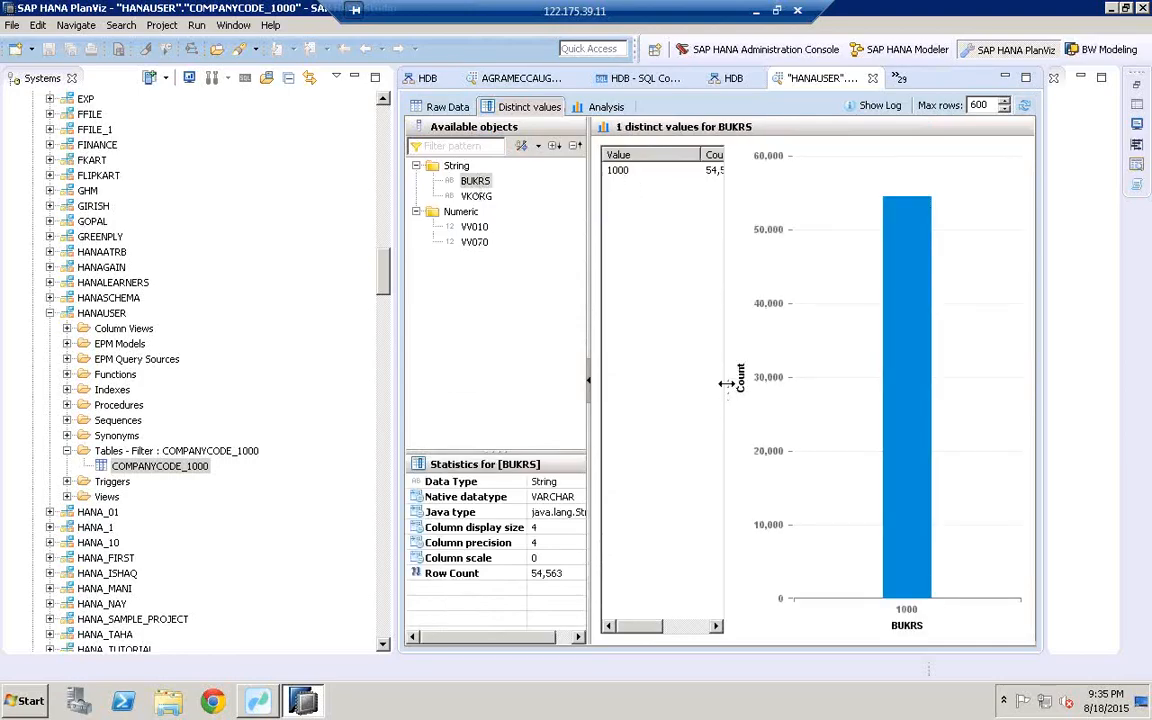
{"action": "left_click_drag", "start_coordinate": [849, 378], "coordinate": [862, 378]}
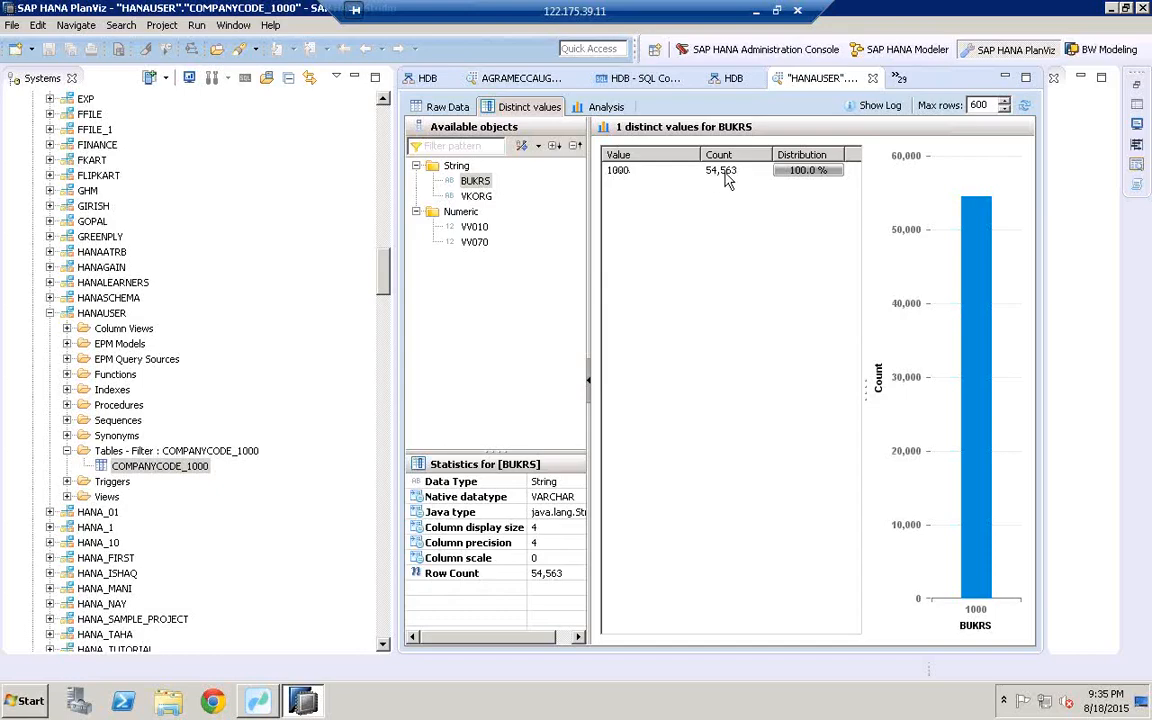
Step: Build an Analysis table of VV010 sum by BUKRS, showing 1,743,711,050.2 for 1000
{"action": "left_click", "coordinate": [605, 107]}
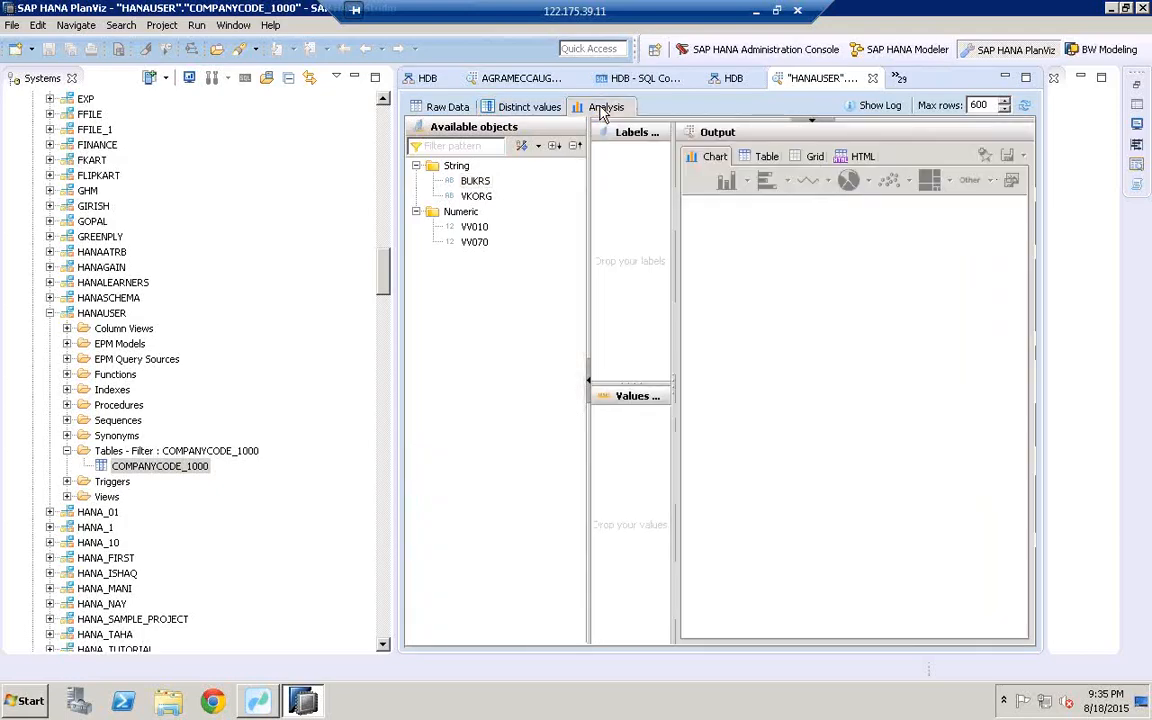
{"action": "left_click_drag", "start_coordinate": [474, 181], "coordinate": [595, 197]}
{"action": "left_click_drag", "start_coordinate": [474, 227], "coordinate": [637, 459]}
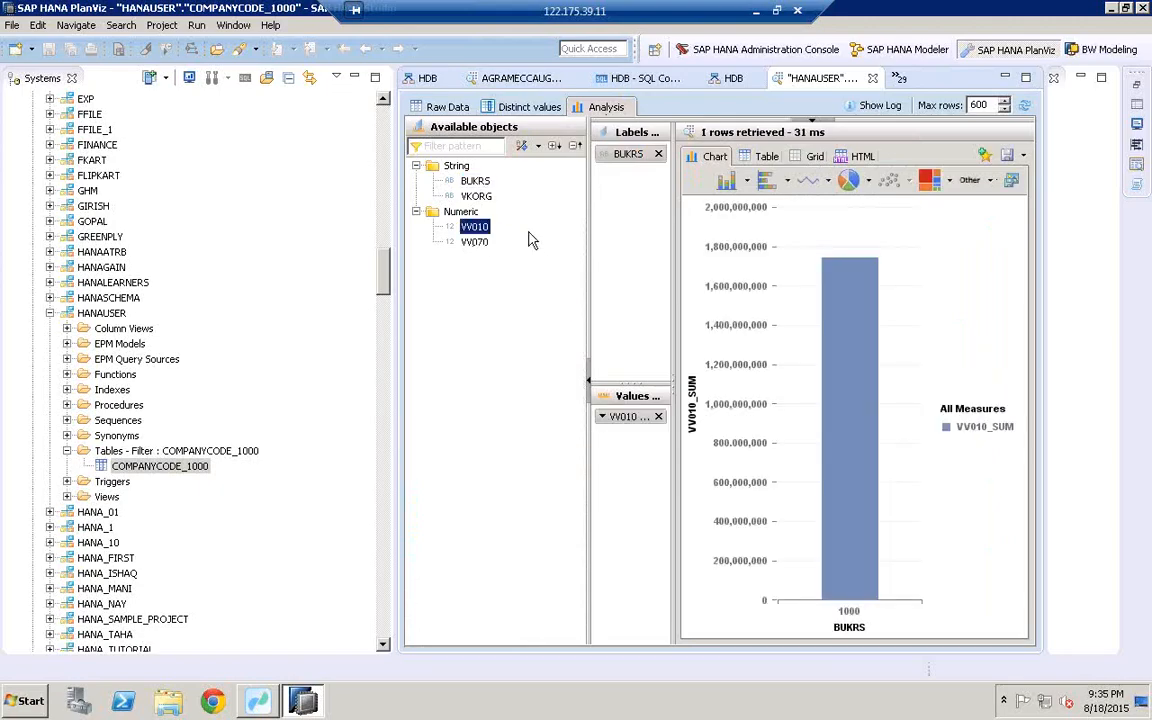
{"action": "left_click_drag", "start_coordinate": [476, 196], "coordinate": [600, 172]}
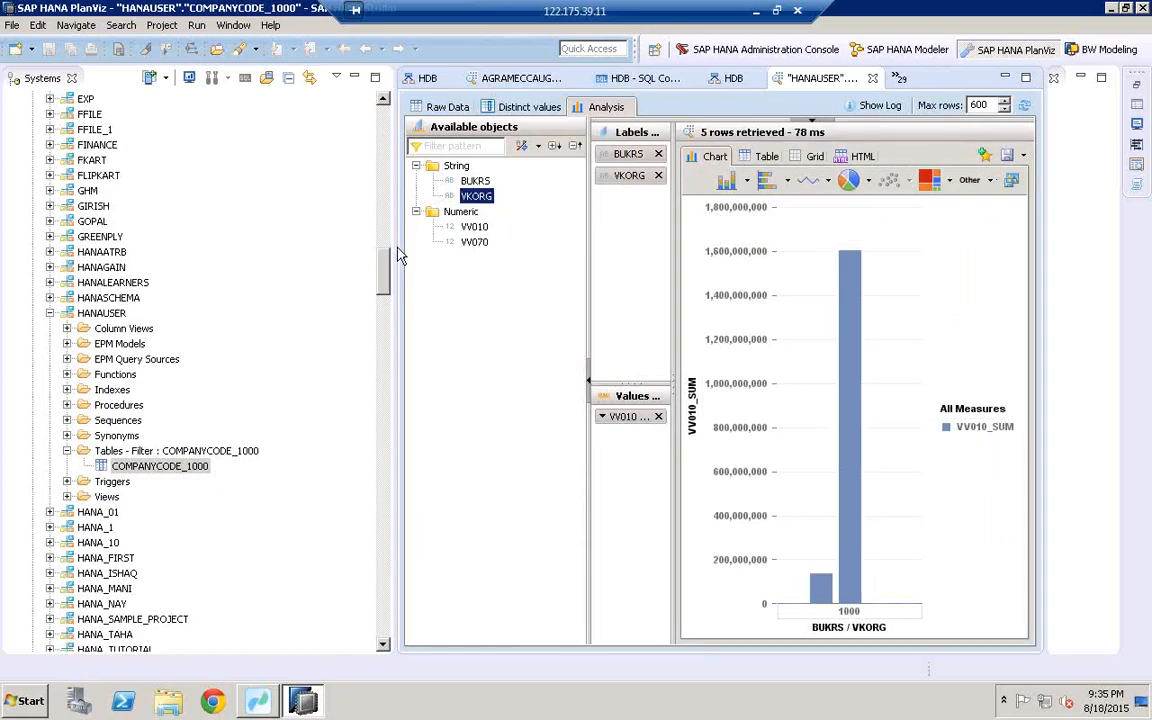
{"action": "left_click_drag", "start_coordinate": [284, 245], "coordinate": [276, 244]}
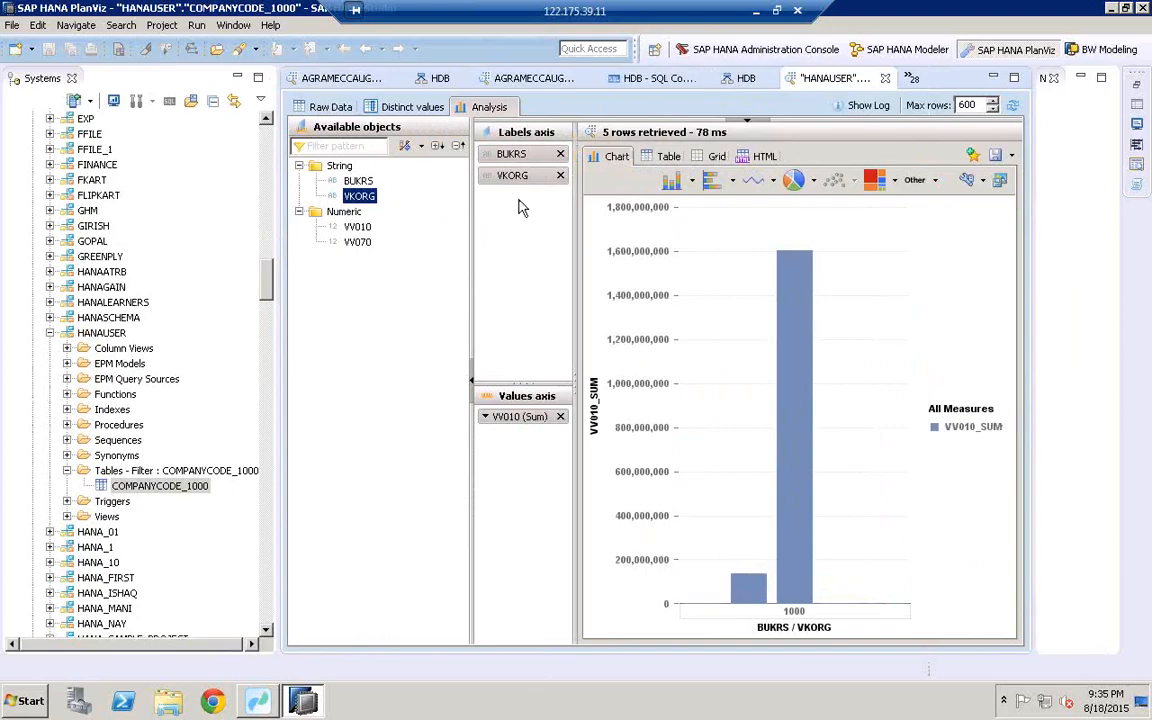
{"action": "left_click", "coordinate": [561, 176]}
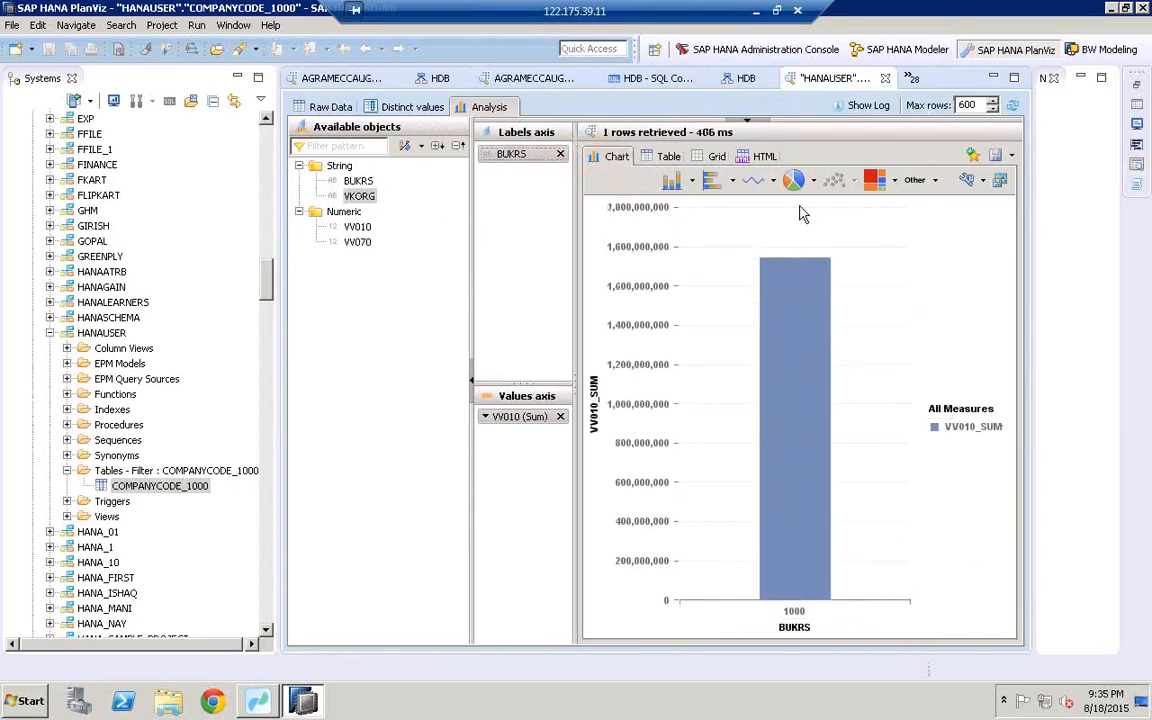
{"action": "left_click", "coordinate": [667, 156]}
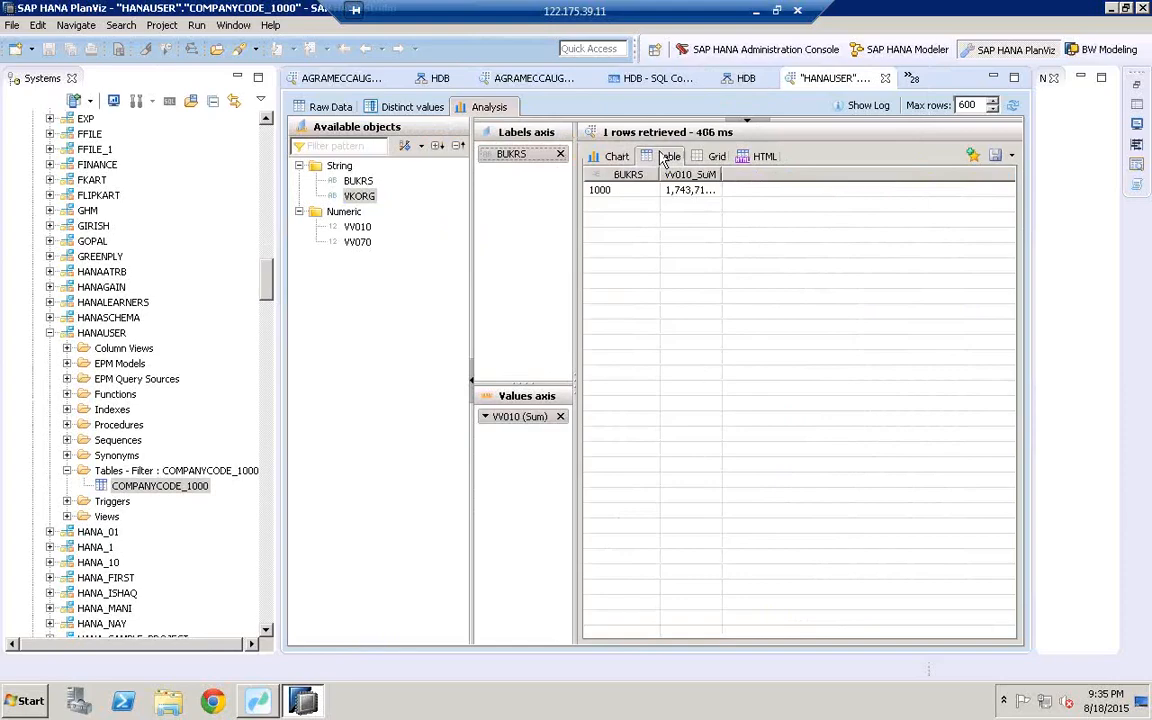
{"action": "double_click", "coordinate": [721, 177]}
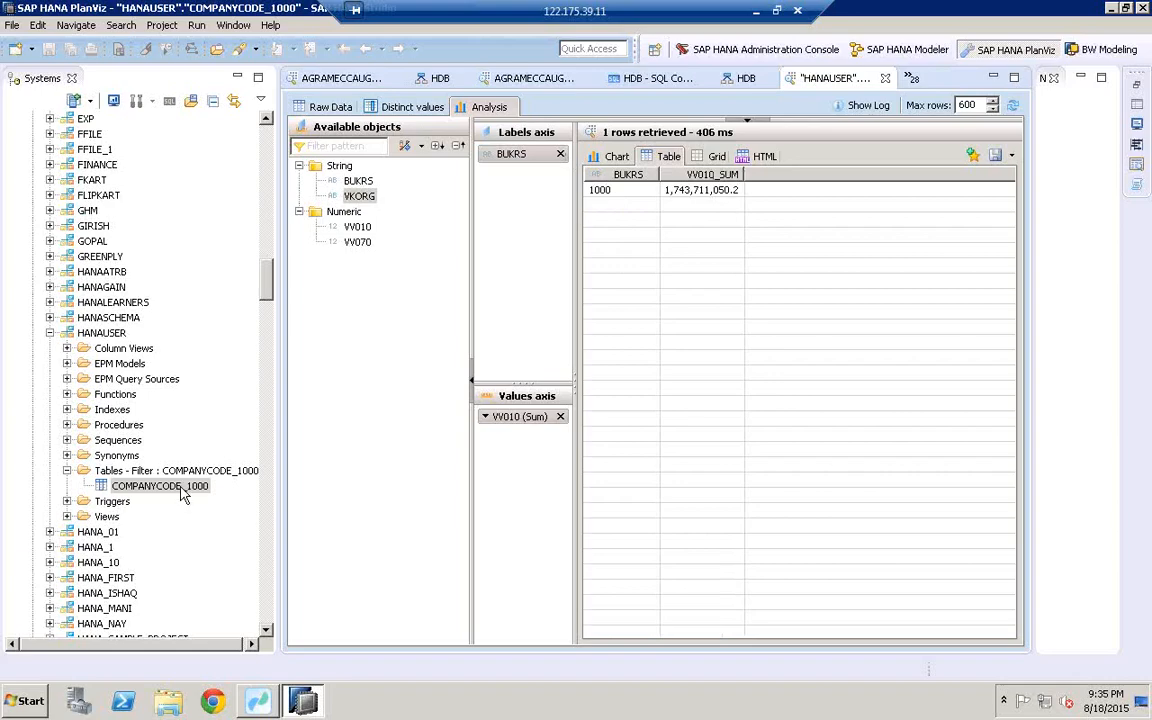
{"action": "left_click", "coordinate": [259, 702]}
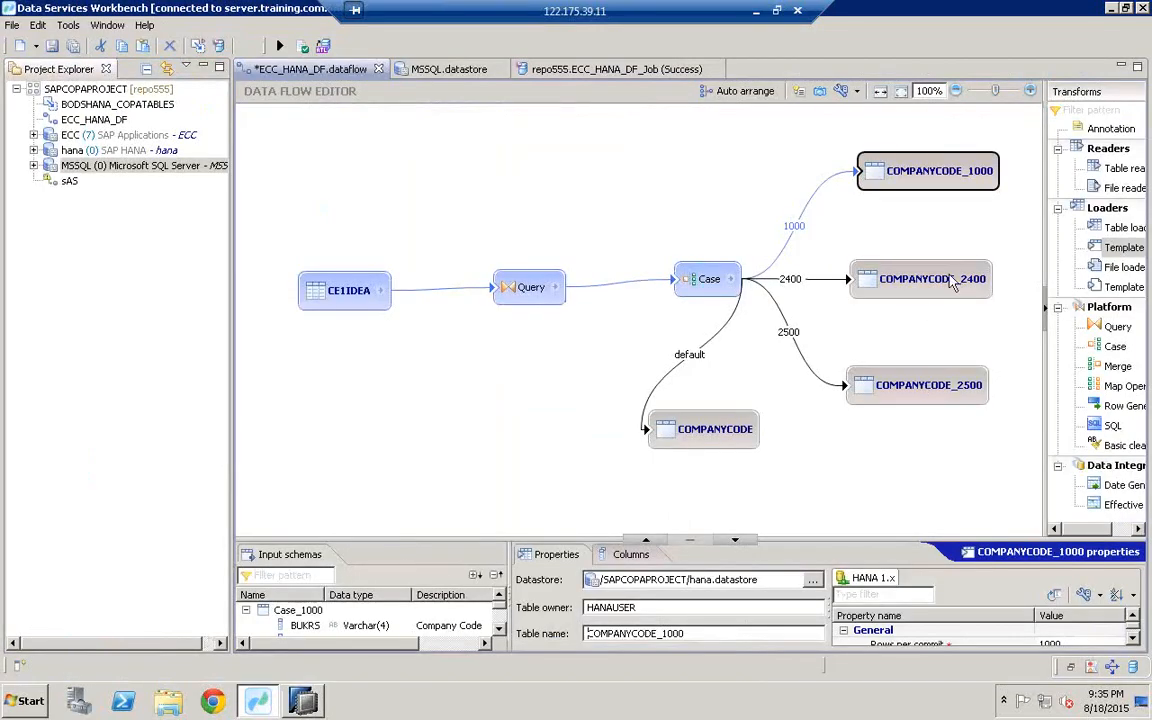
Step: Inspect the COMPANYCODE_2400 target's properties to confirm it loads dbo.COMPANYCODE_2400 in the MSSQL datastore
{"action": "left_click", "coordinate": [890, 283]}
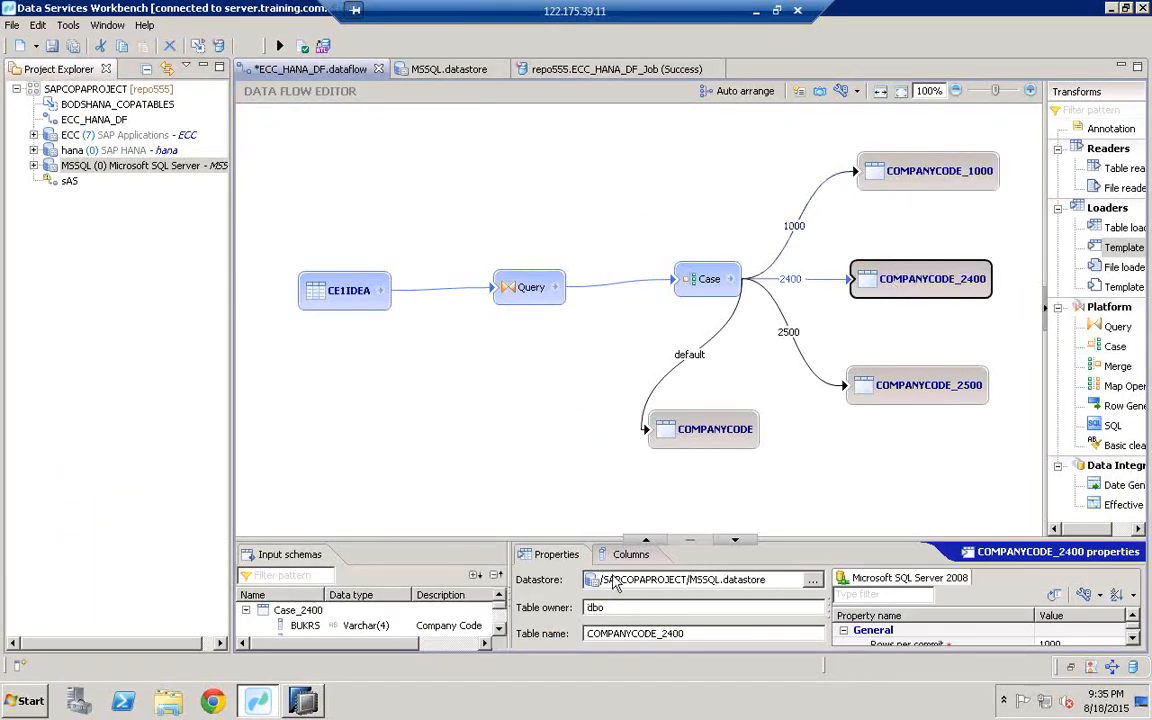
{"action": "left_click_drag", "start_coordinate": [550, 540], "coordinate": [519, 483]}
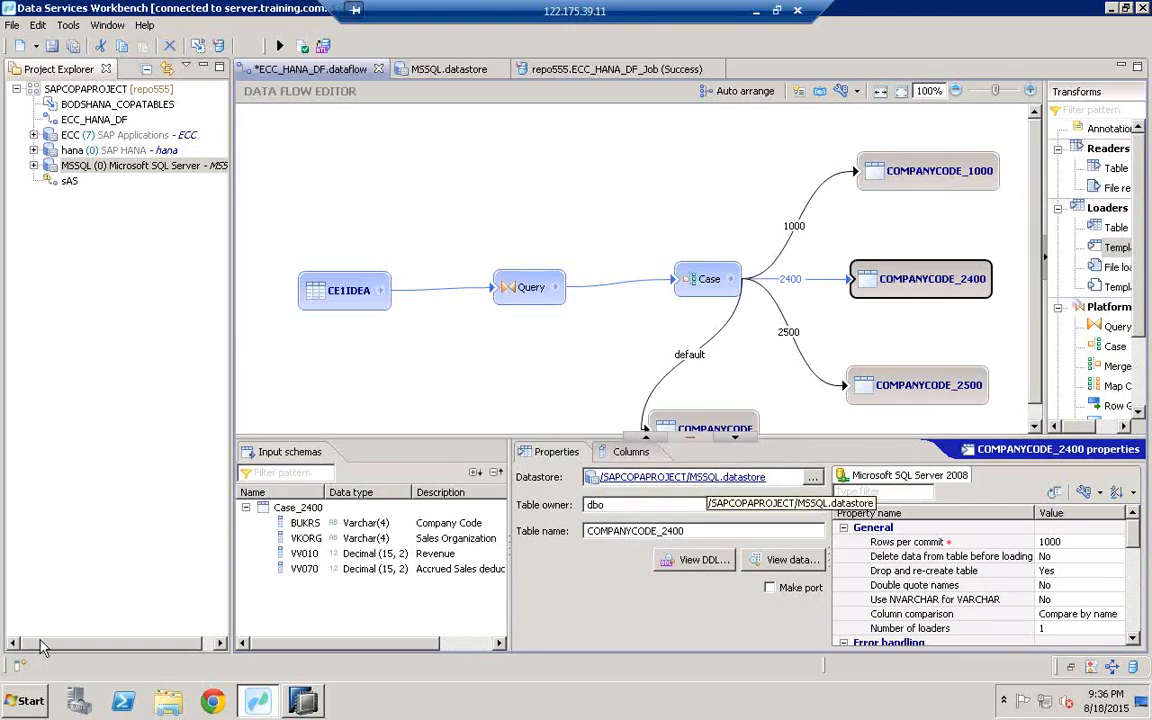
{"action": "left_click", "coordinate": [24, 703]}
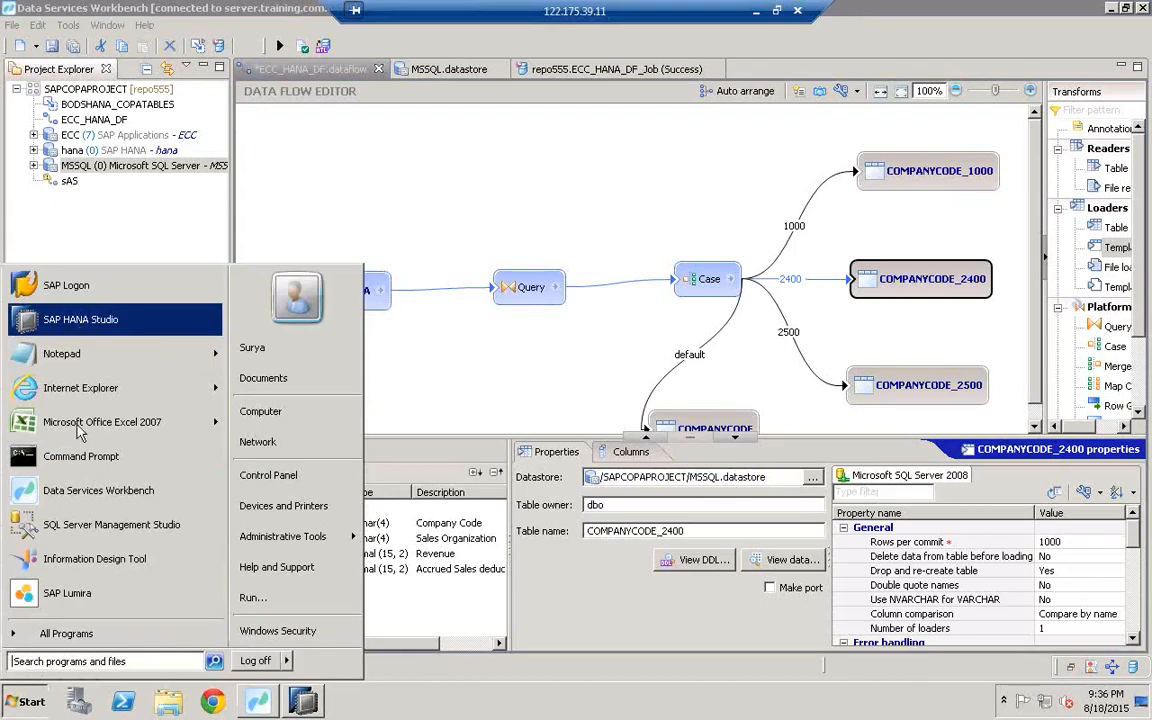
Step: Launch SQL Server Management Studio and connect to the database server with the updated login
{"action": "left_click", "coordinate": [98, 529]}
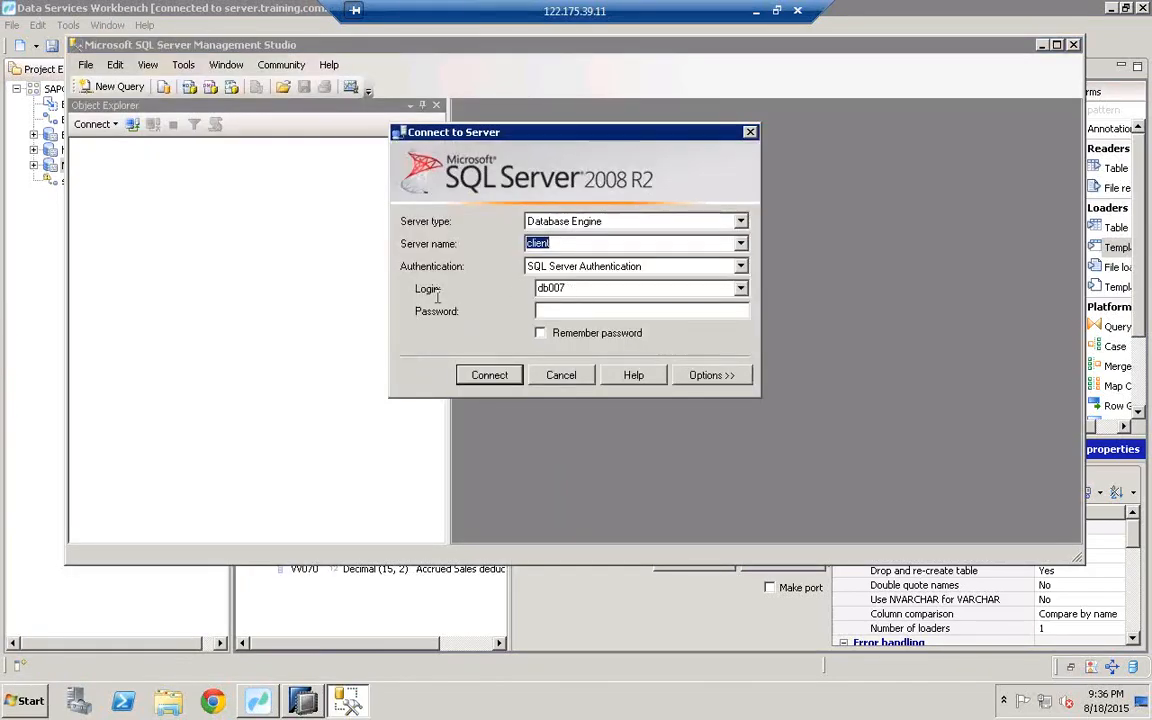
{"action": "left_click", "coordinate": [577, 290]}
{"action": "key", "text": "BackSpace"}
{"action": "left_click_drag", "start_coordinate": [596, 289], "coordinate": [521, 292]}
{"action": "left_click", "coordinate": [579, 311]}
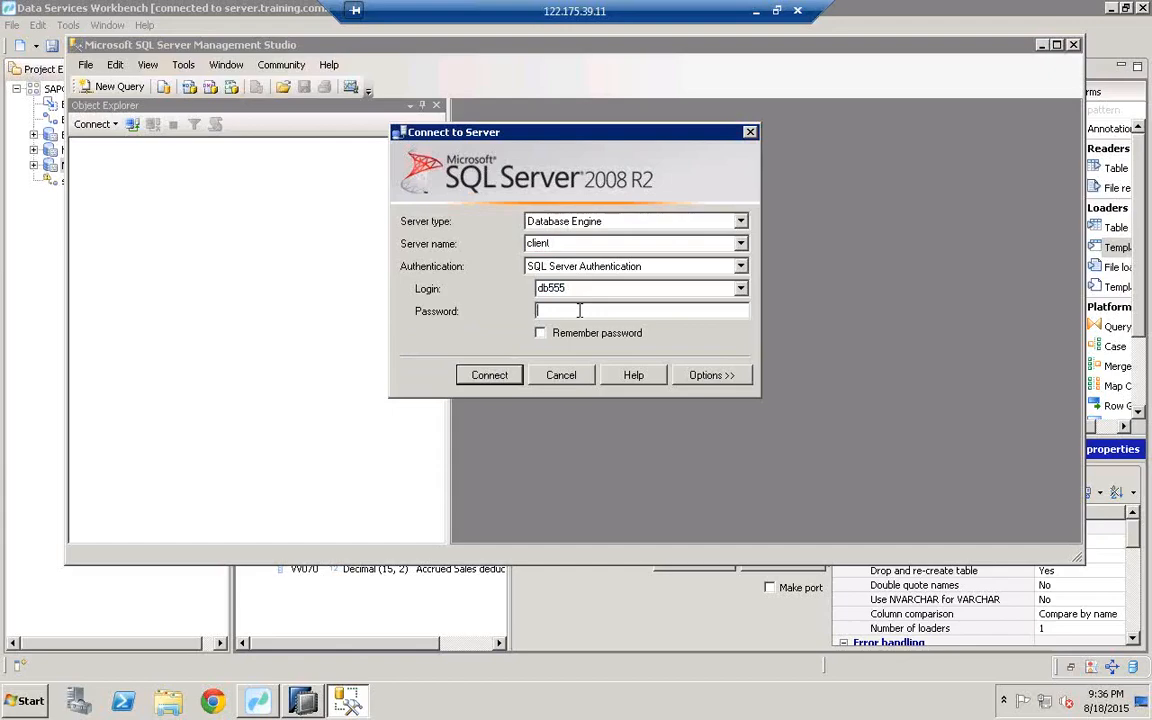
{"action": "left_click", "coordinate": [495, 380]}
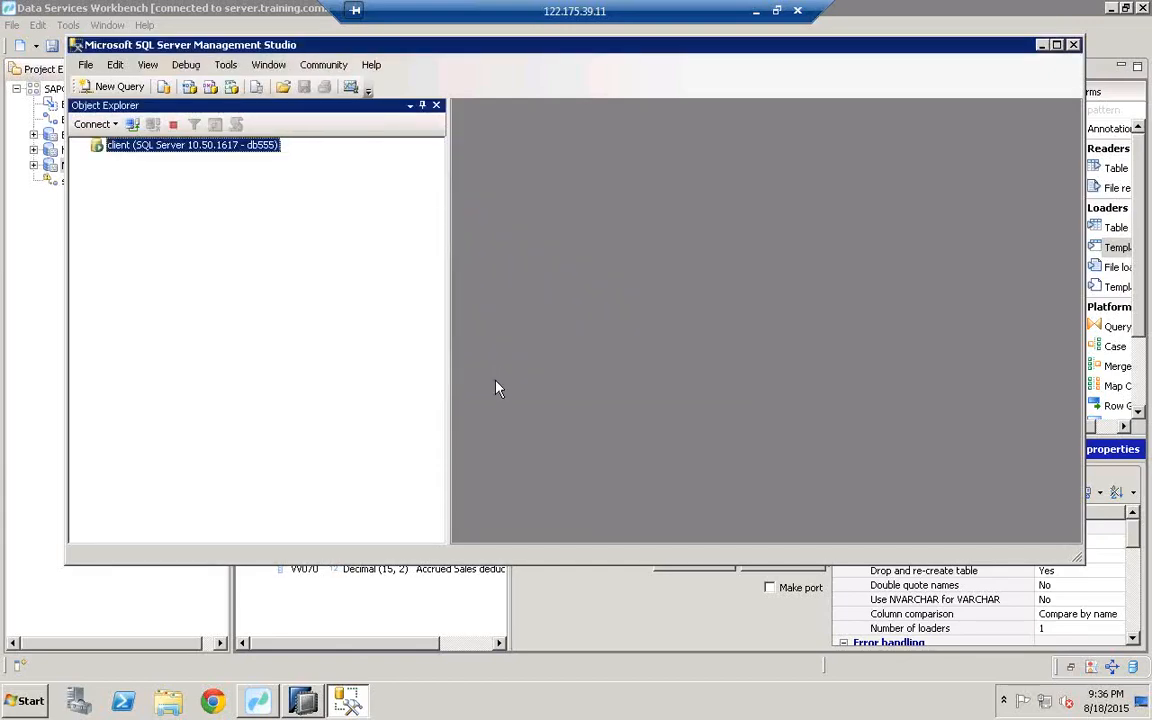
Step: Expand the databases, jump to db555, and list its tables
{"action": "left_click", "coordinate": [96, 159]}
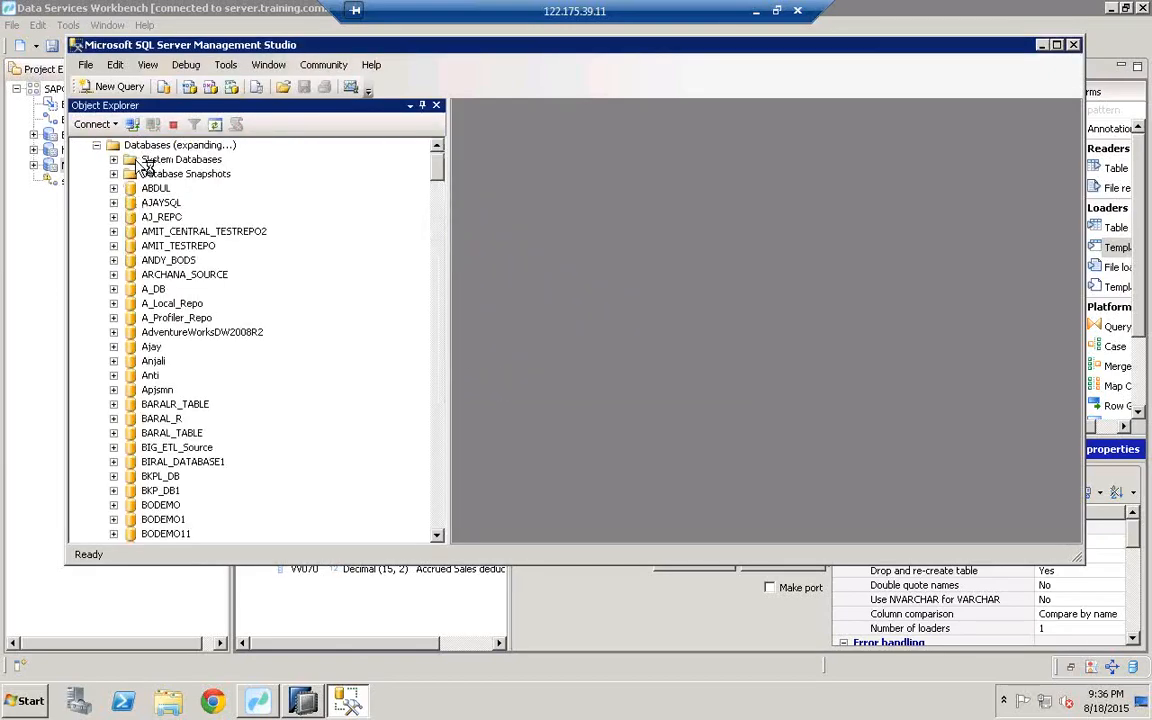
{"action": "left_click", "coordinate": [160, 217]}
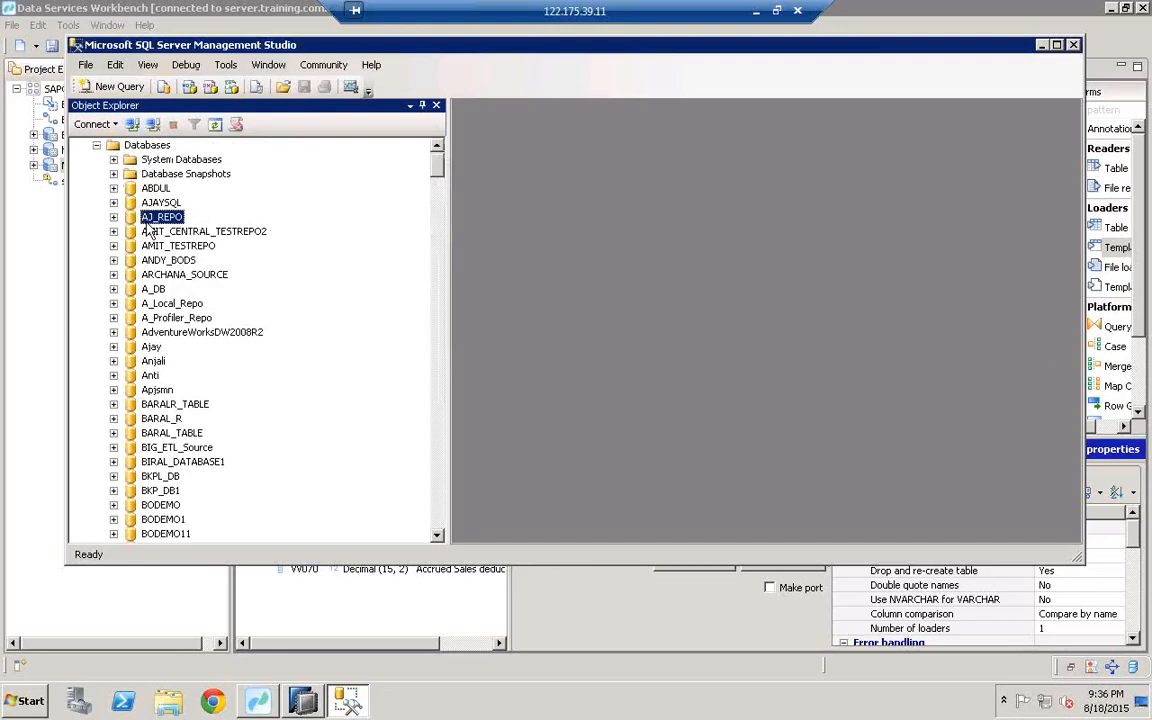
{"action": "type", "text": "db555"}
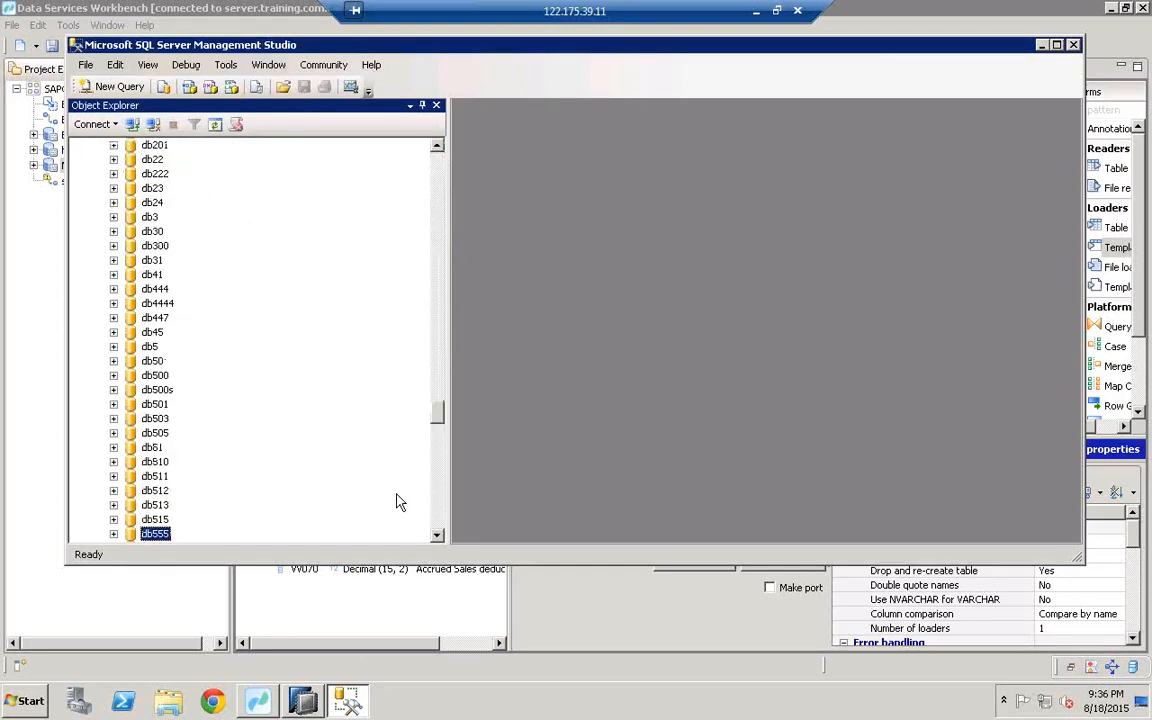
{"action": "scroll", "coordinate": [437, 540], "scroll_direction": "down", "scroll_amount": 7}
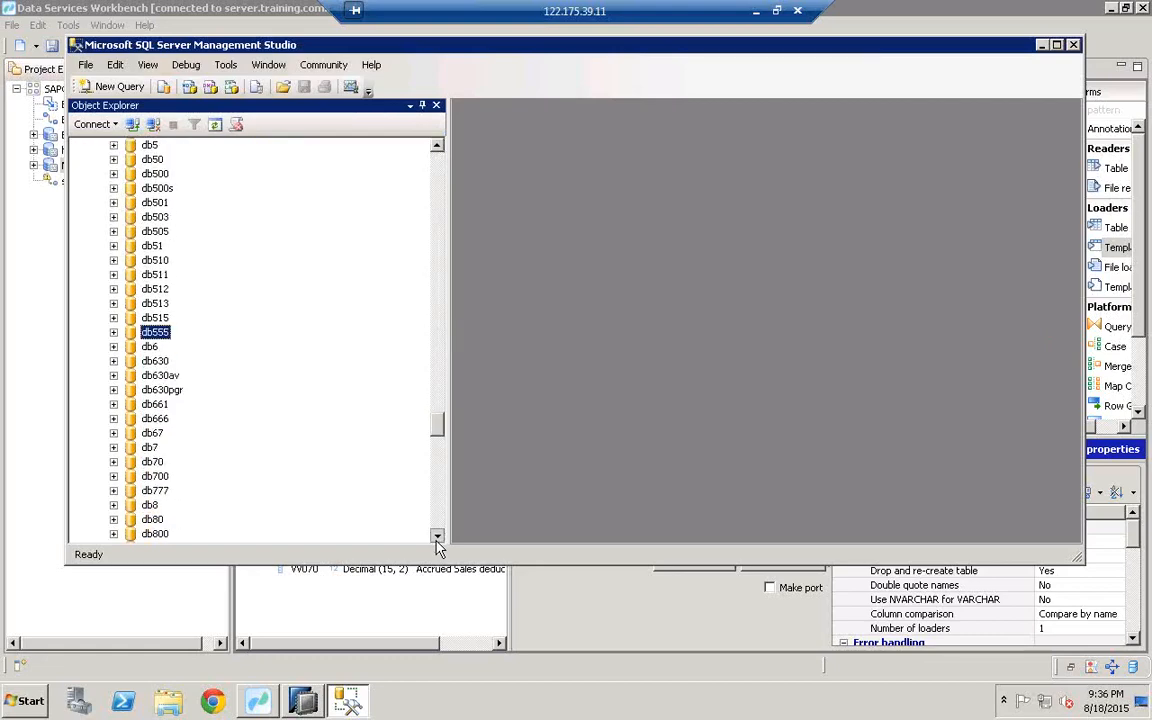
{"action": "left_click", "coordinate": [113, 245]}
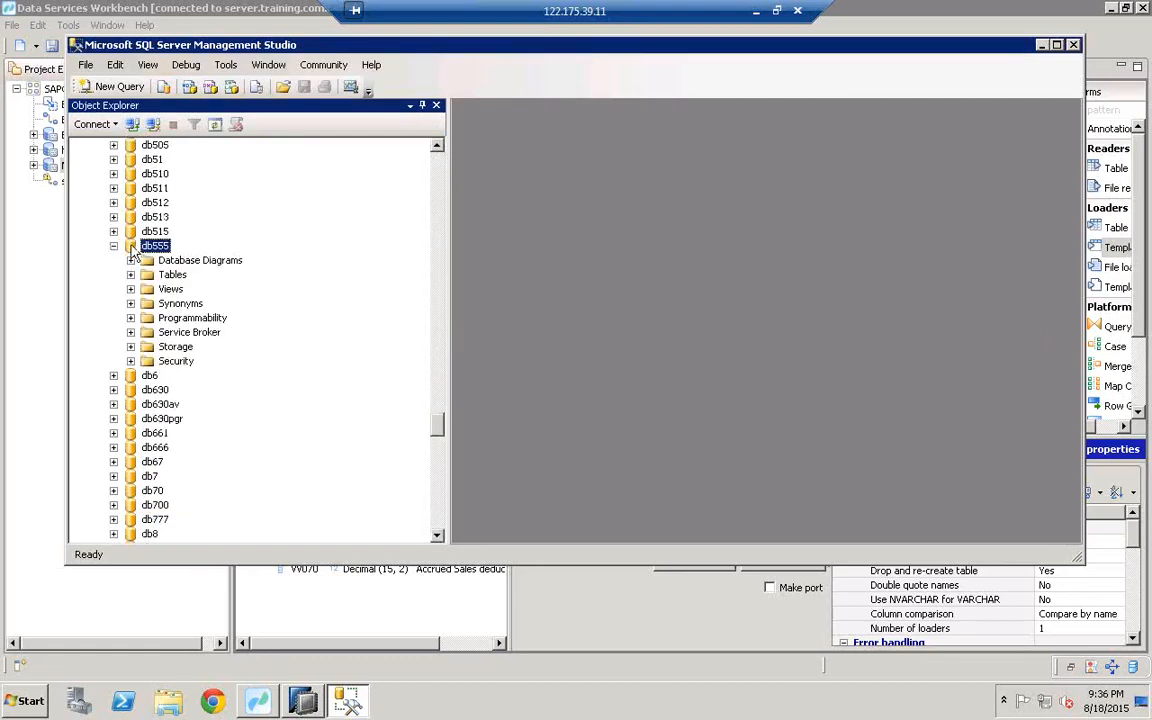
{"action": "left_click", "coordinate": [130, 274]}
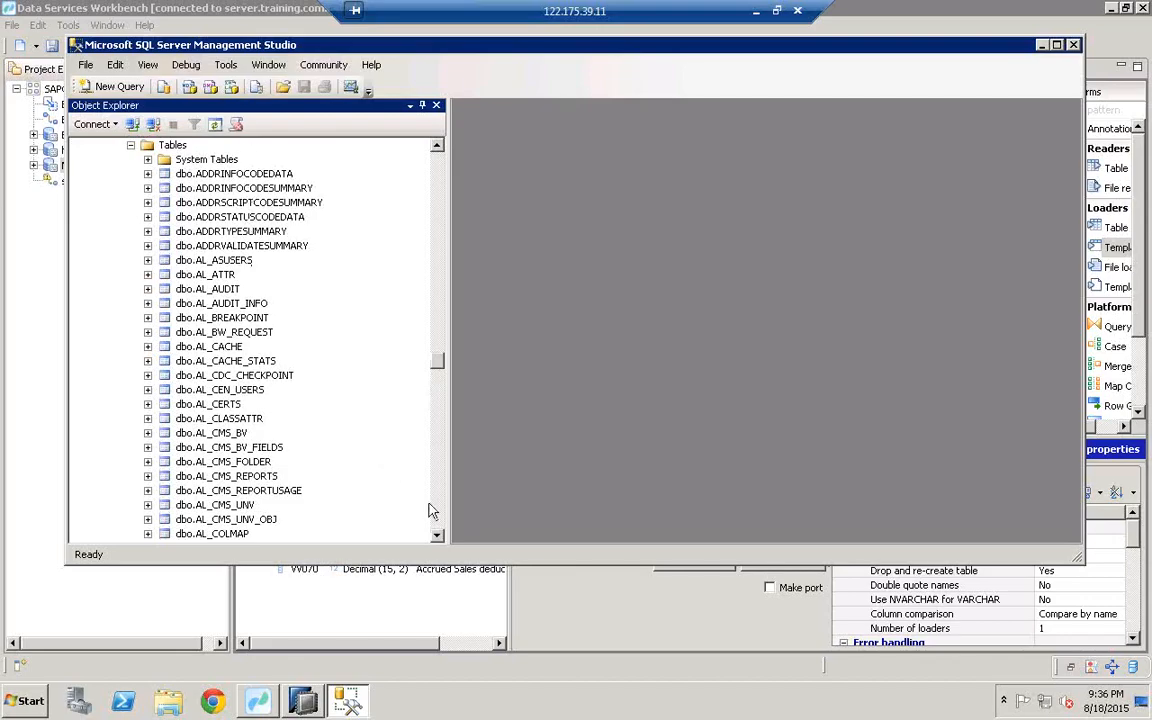
Step: Scroll through the db555 tables list looking for COMPANYCODE_2400
{"action": "scroll", "coordinate": [441, 540], "scroll_direction": "down", "scroll_amount": 5}
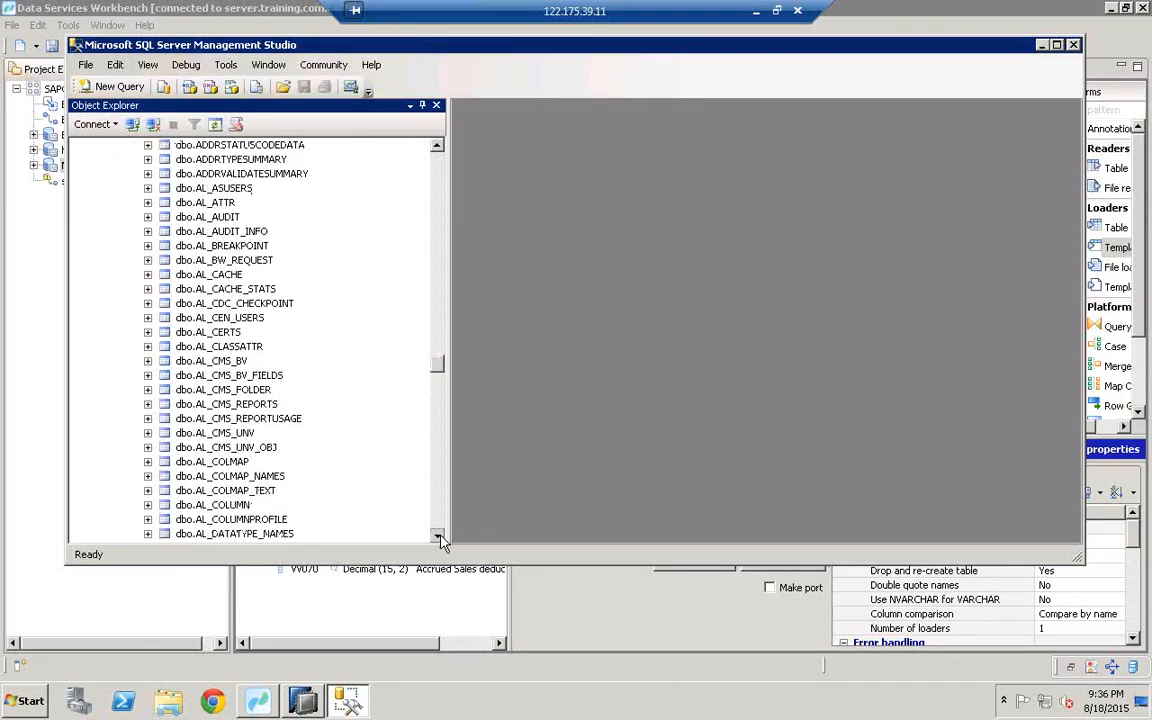
{"action": "scroll", "coordinate": [441, 540], "scroll_direction": "down", "scroll_amount": 3}
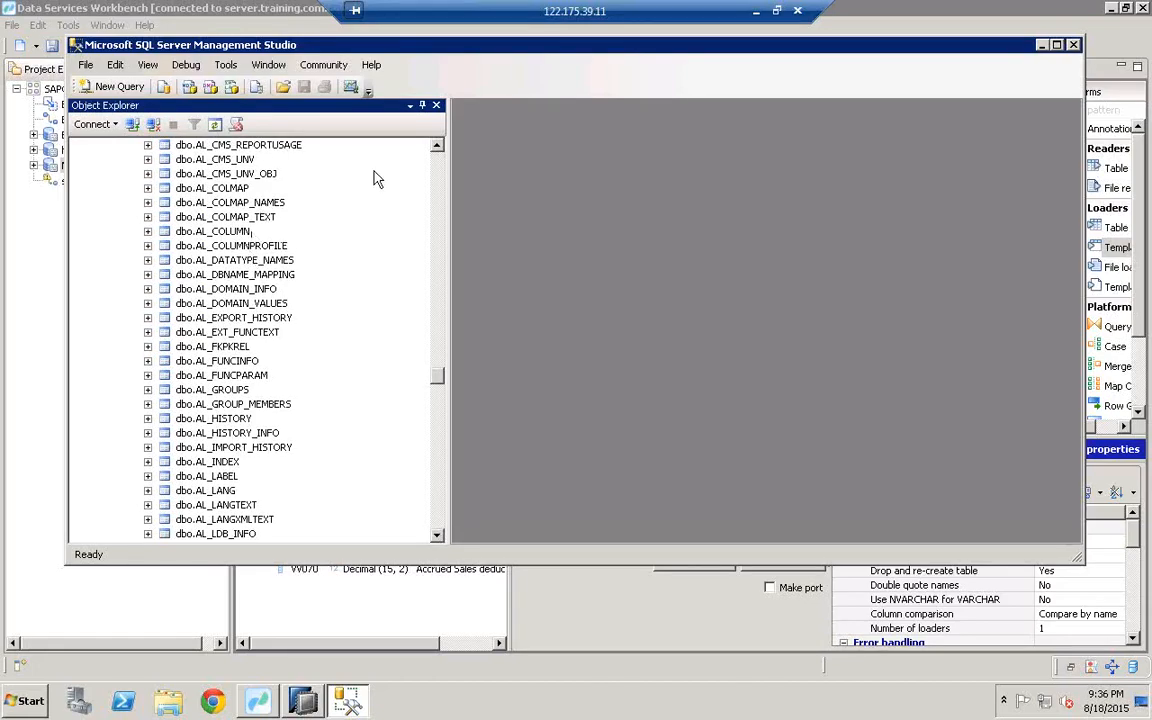
{"action": "left_click", "coordinate": [437, 148]}
{"action": "left_click", "coordinate": [437, 148]}
{"action": "left_click", "coordinate": [437, 148]}
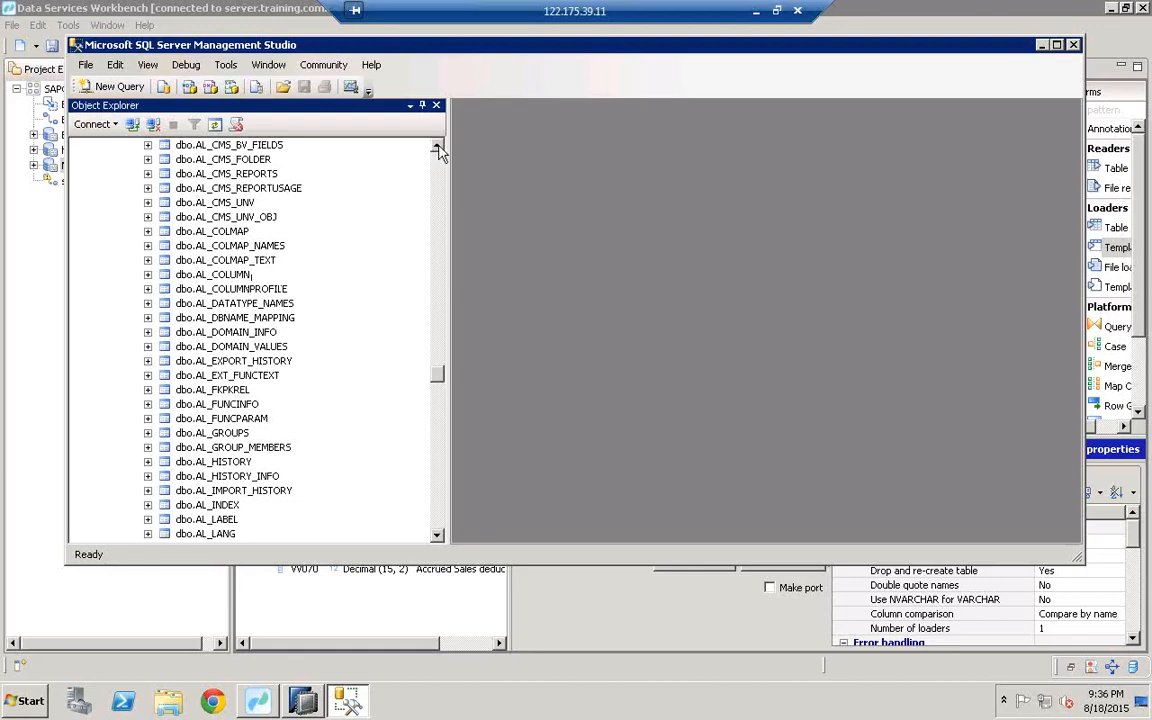
{"action": "left_click", "coordinate": [438, 148]}
{"action": "left_click", "coordinate": [438, 148]}
{"action": "left_click", "coordinate": [438, 148]}
{"action": "left_click", "coordinate": [438, 148]}
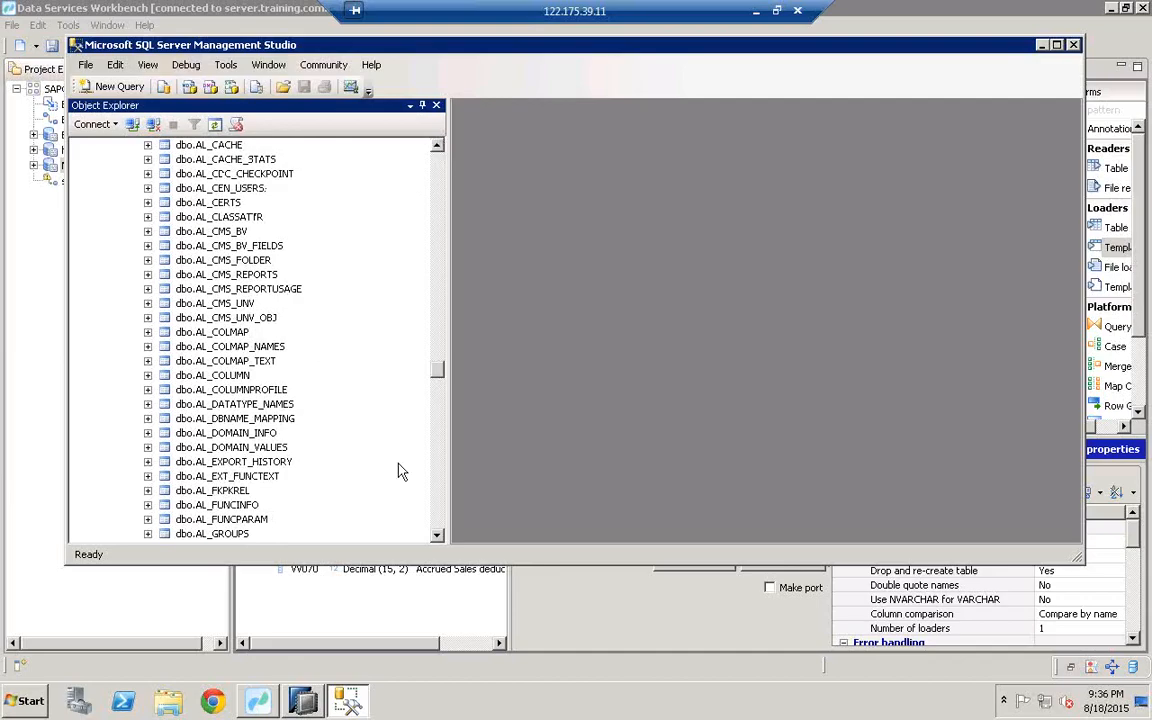
{"action": "scroll", "coordinate": [448, 533], "scroll_direction": "down", "scroll_amount": 18}
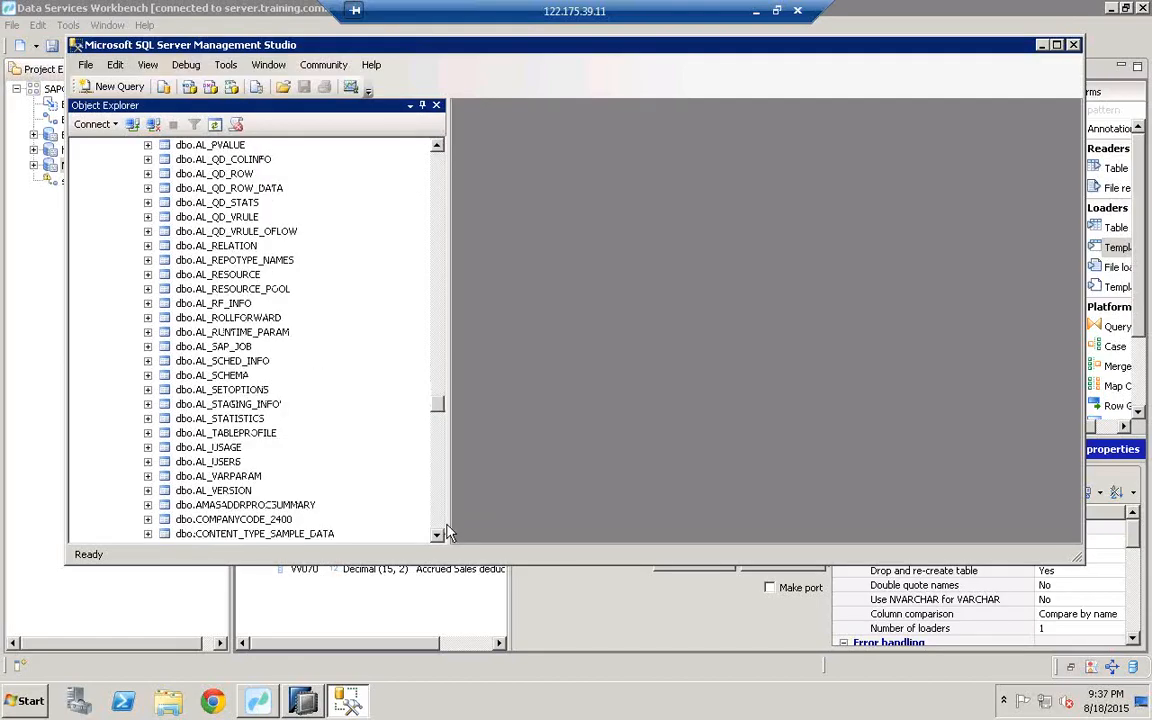
{"action": "scroll", "coordinate": [448, 533], "scroll_direction": "down", "scroll_amount": 9}
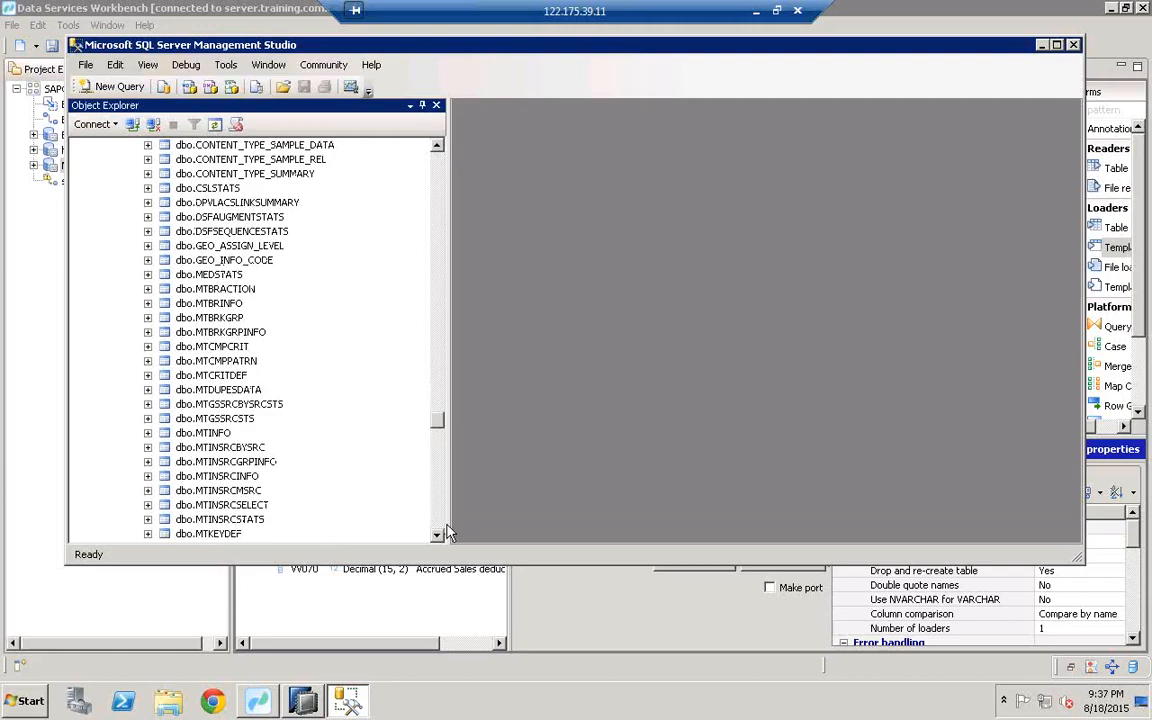
{"action": "scroll", "coordinate": [448, 533], "scroll_direction": "down", "scroll_amount": 9}
{"action": "scroll", "coordinate": [448, 533], "scroll_direction": "down", "scroll_amount": 9}
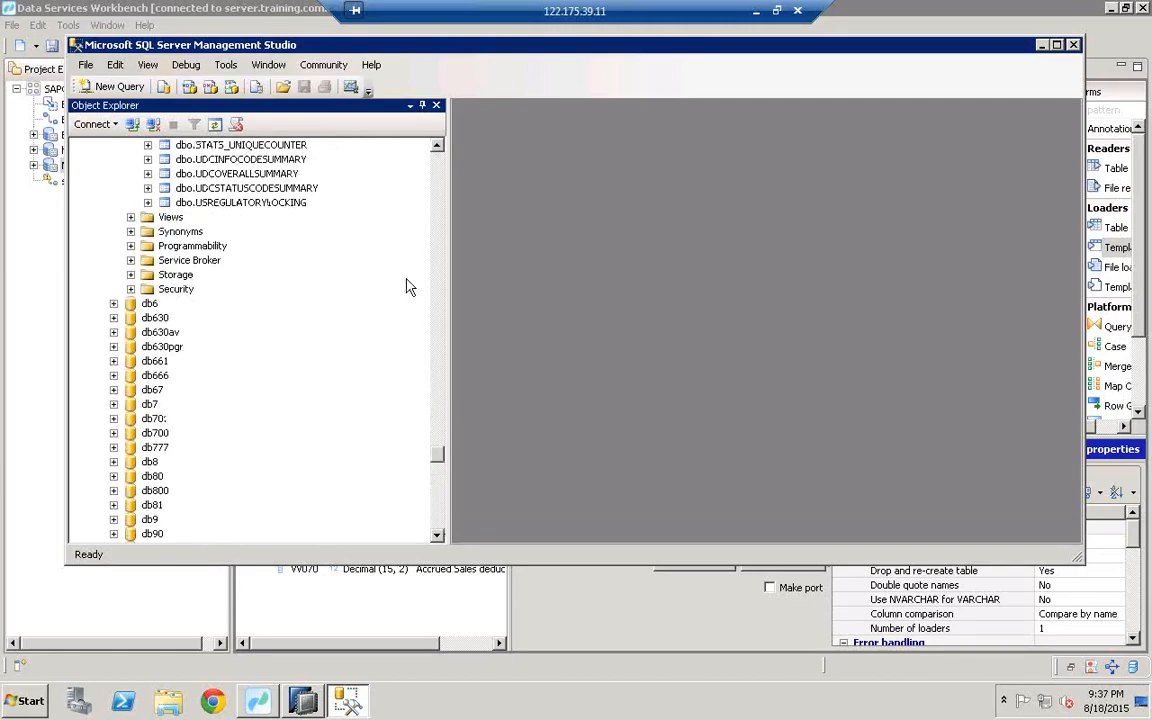
{"action": "scroll", "coordinate": [436, 183], "scroll_direction": "up", "scroll_amount": 9}
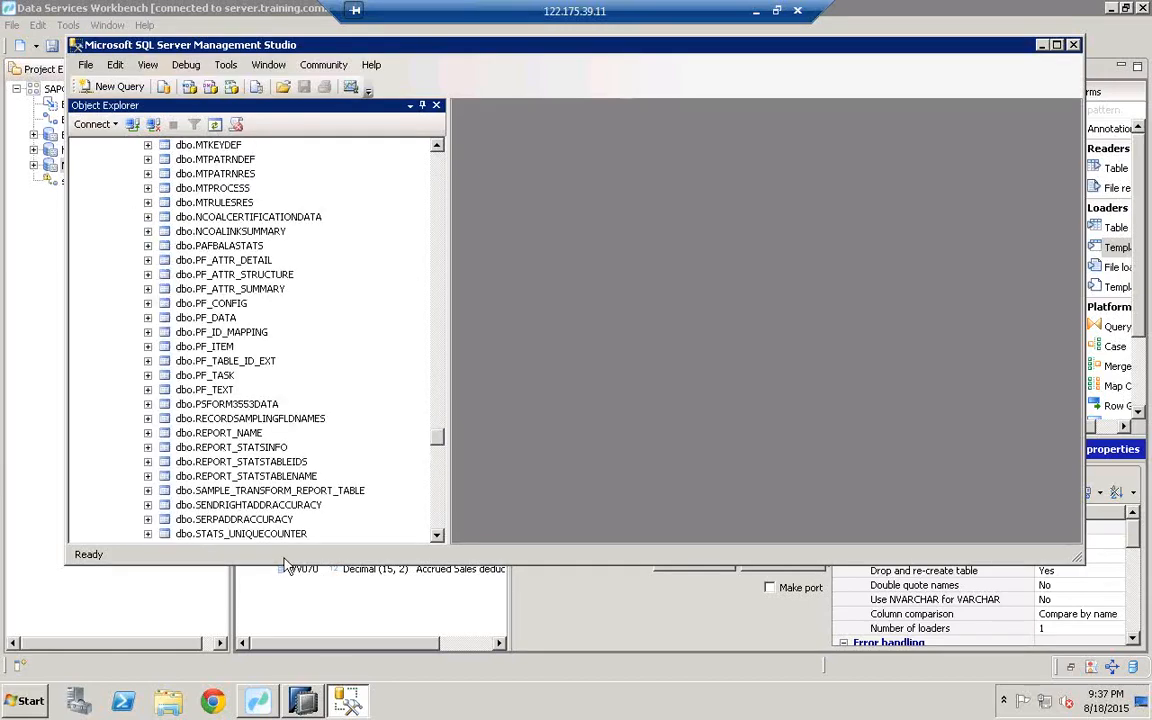
Step: Glance back at the data flow, then scroll the table list up to reveal dbo.COMPANYCODE_2400
{"action": "left_click", "coordinate": [262, 704]}
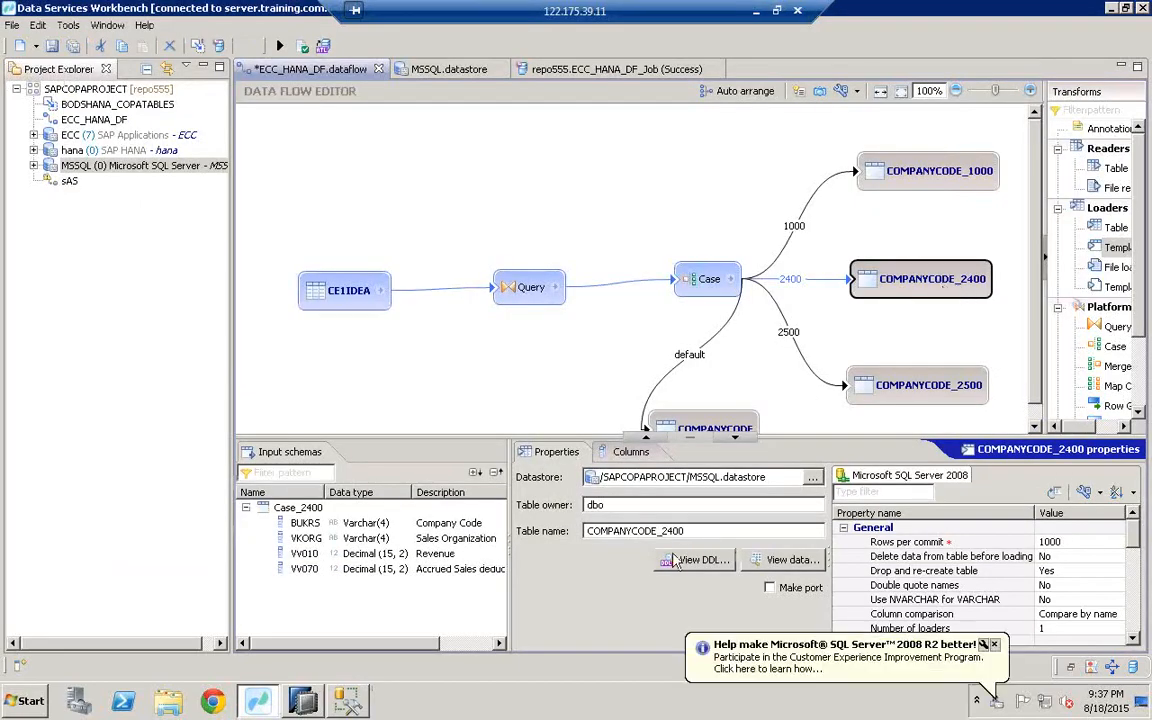
{"action": "left_click", "coordinate": [347, 700]}
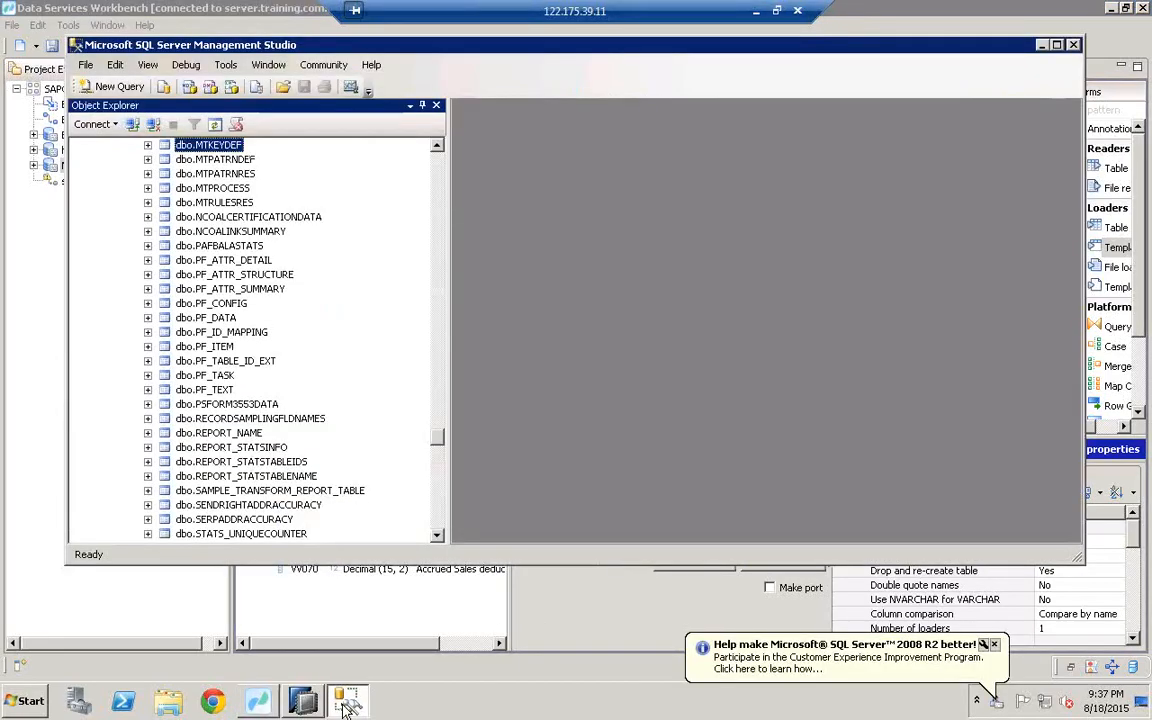
{"action": "scroll", "coordinate": [418, 166], "scroll_direction": "up", "scroll_amount": 3}
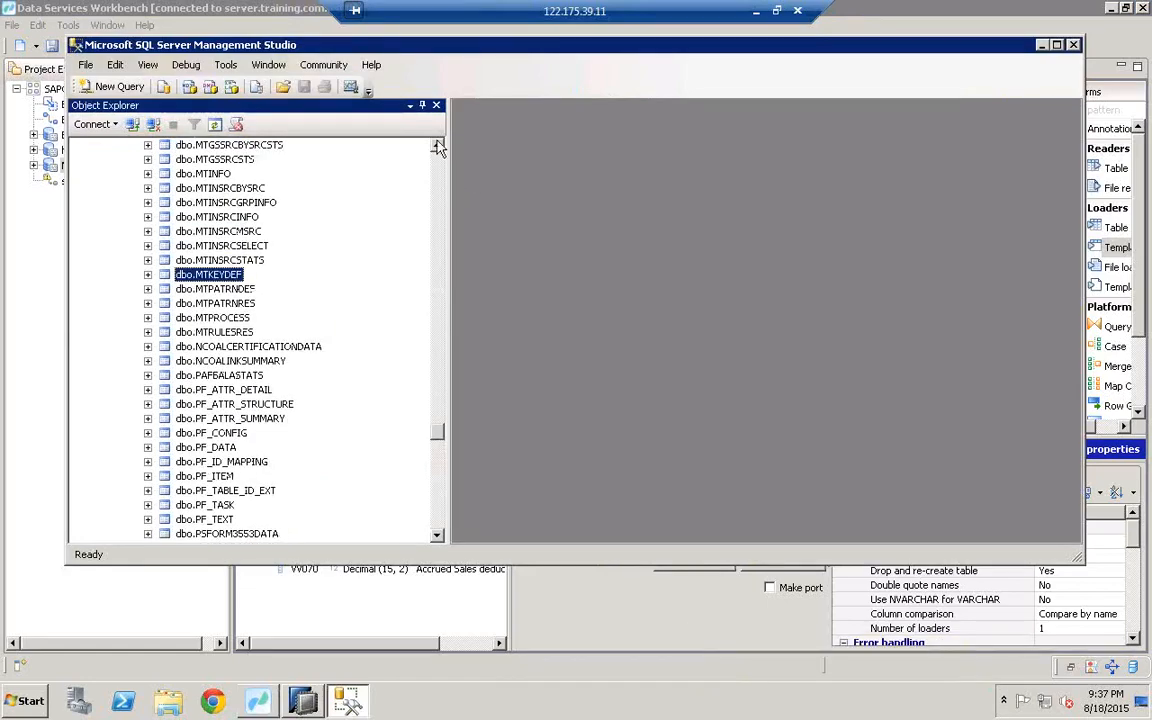
{"action": "left_click", "coordinate": [437, 145]}
{"action": "left_click", "coordinate": [437, 145]}
{"action": "left_click_drag", "start_coordinate": [437, 145], "coordinate": [437, 145]}
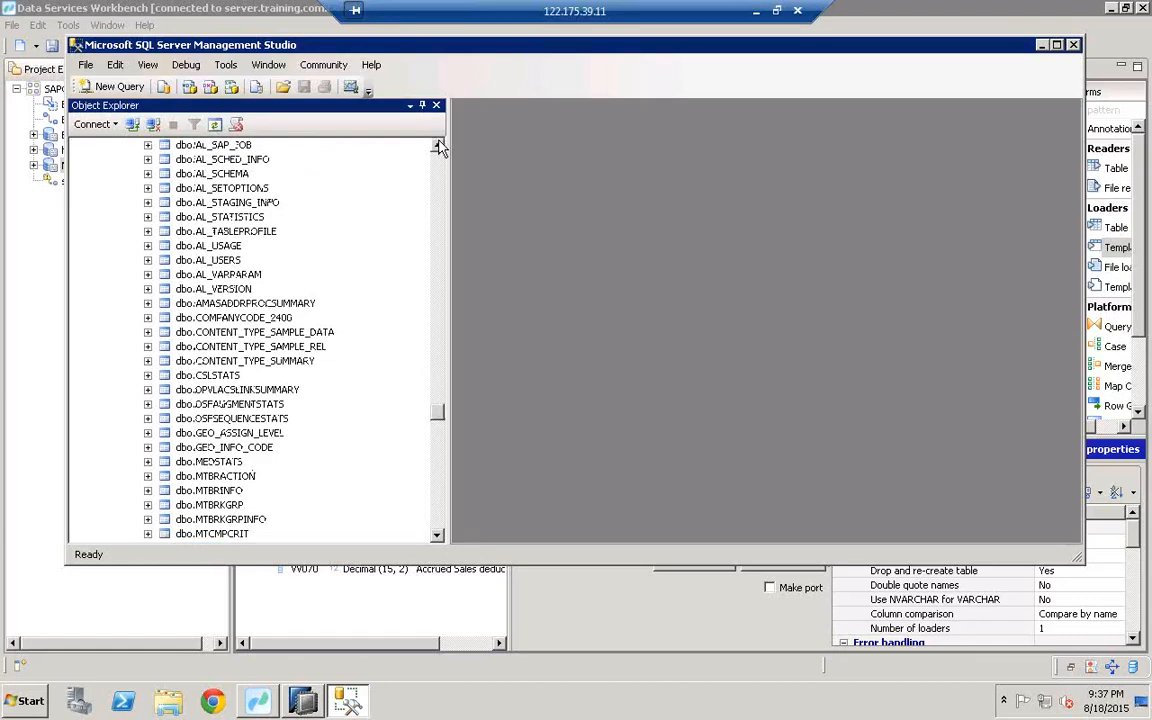
Step: Select Top 1000 Rows of dbo.COMPANYCODE_2400, confirm all show BUKRS 2400, then return to the data flow
{"action": "left_click", "coordinate": [229, 318]}
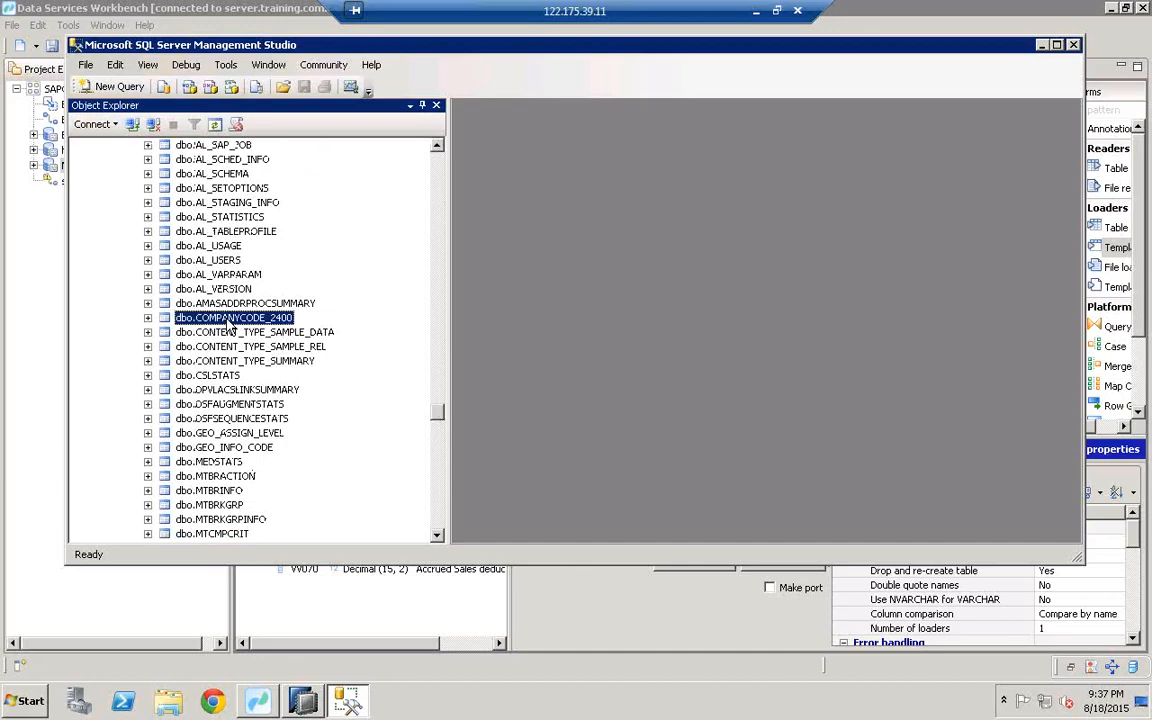
{"action": "right_click", "coordinate": [229, 322]}
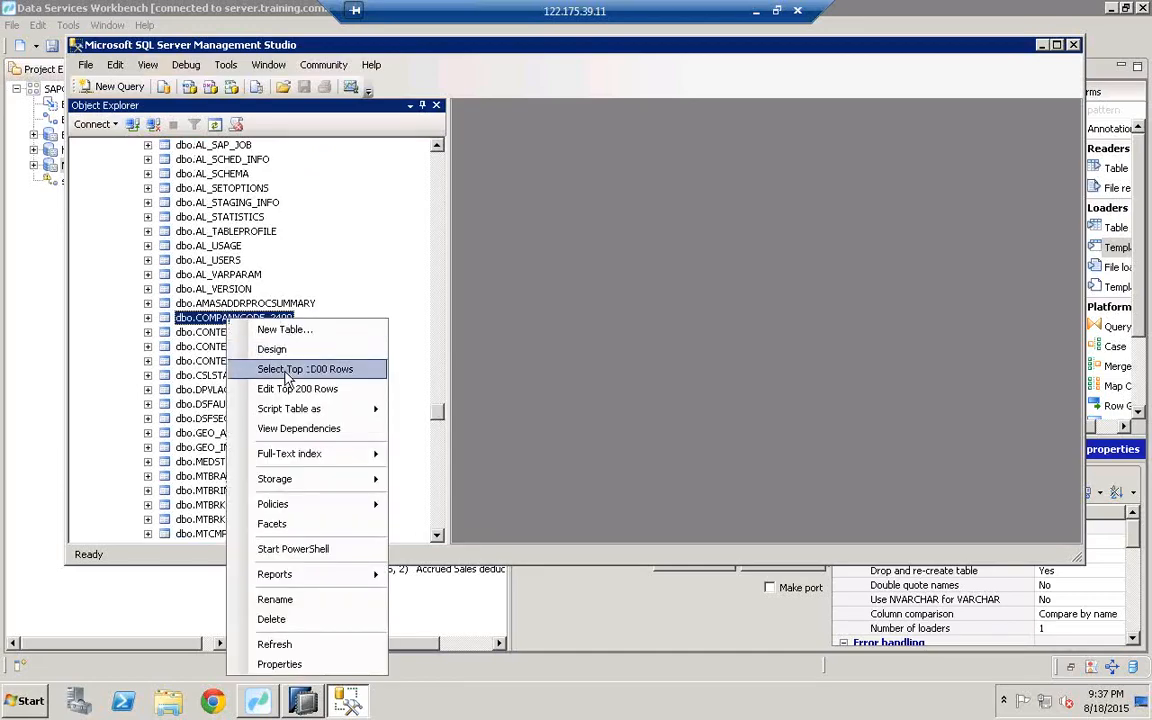
{"action": "left_click", "coordinate": [288, 372]}
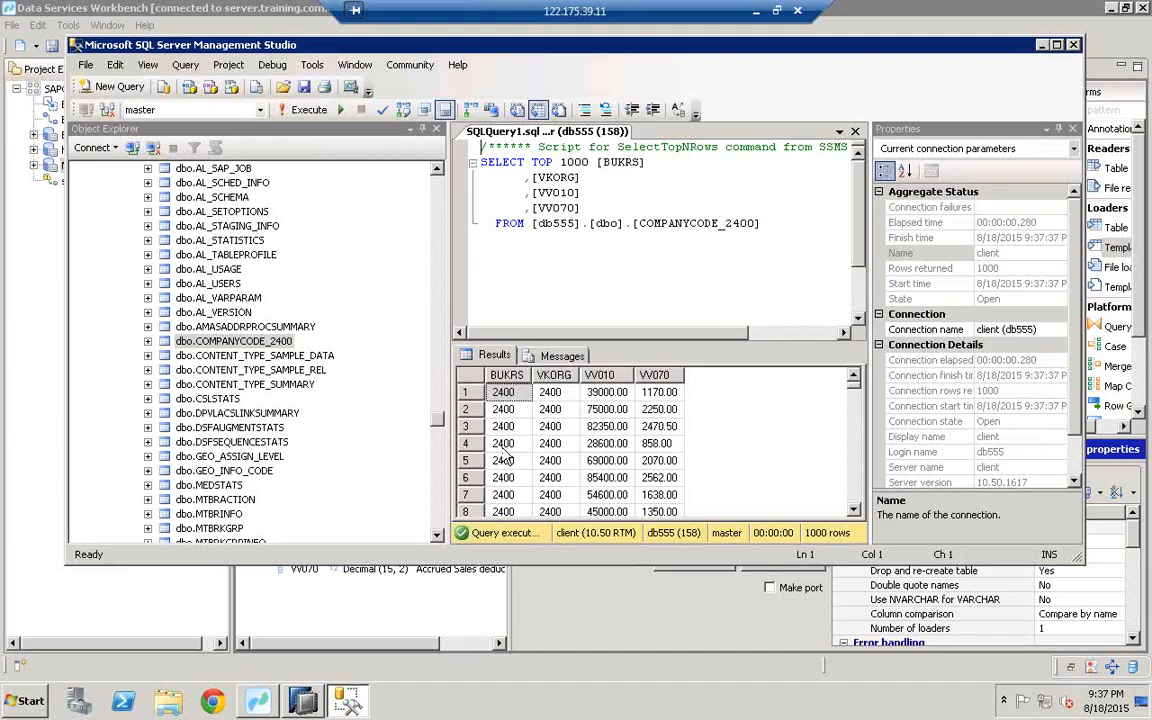
{"action": "left_click", "coordinate": [242, 638]}
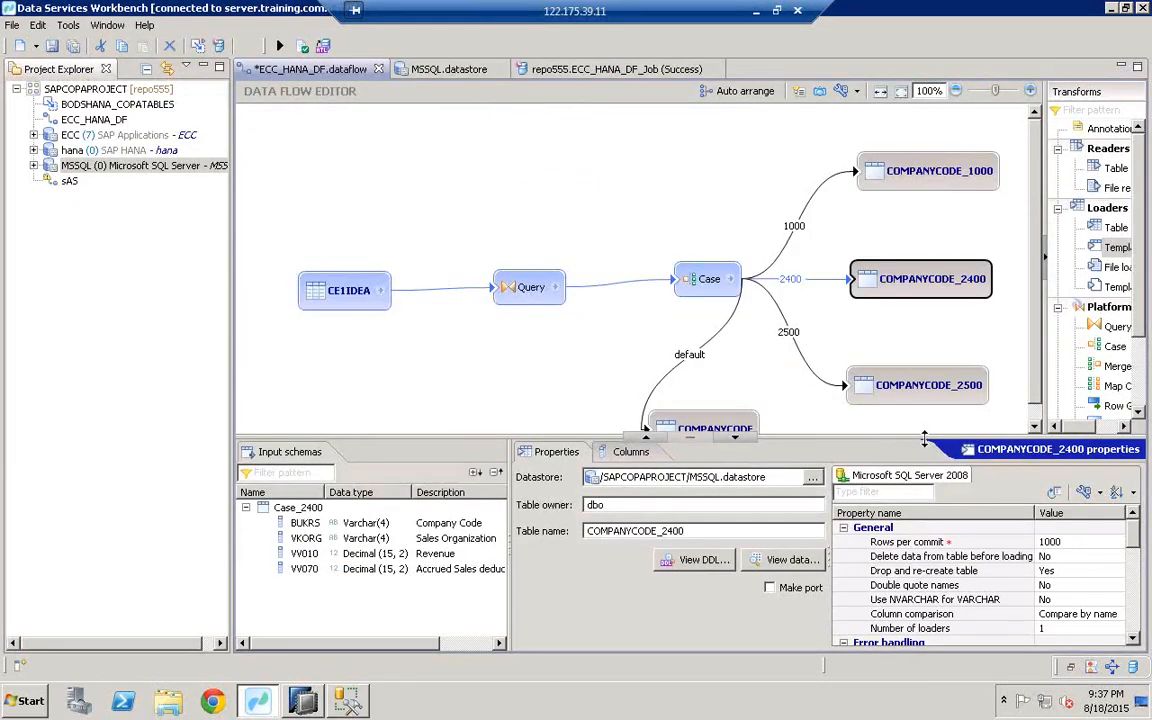
Step: Confirm the default COMPANYCODE target writes to table HANAUSER.COMPANYCODE in the hana datastore
{"action": "left_click_drag", "start_coordinate": [926, 513], "coordinate": [926, 517]}
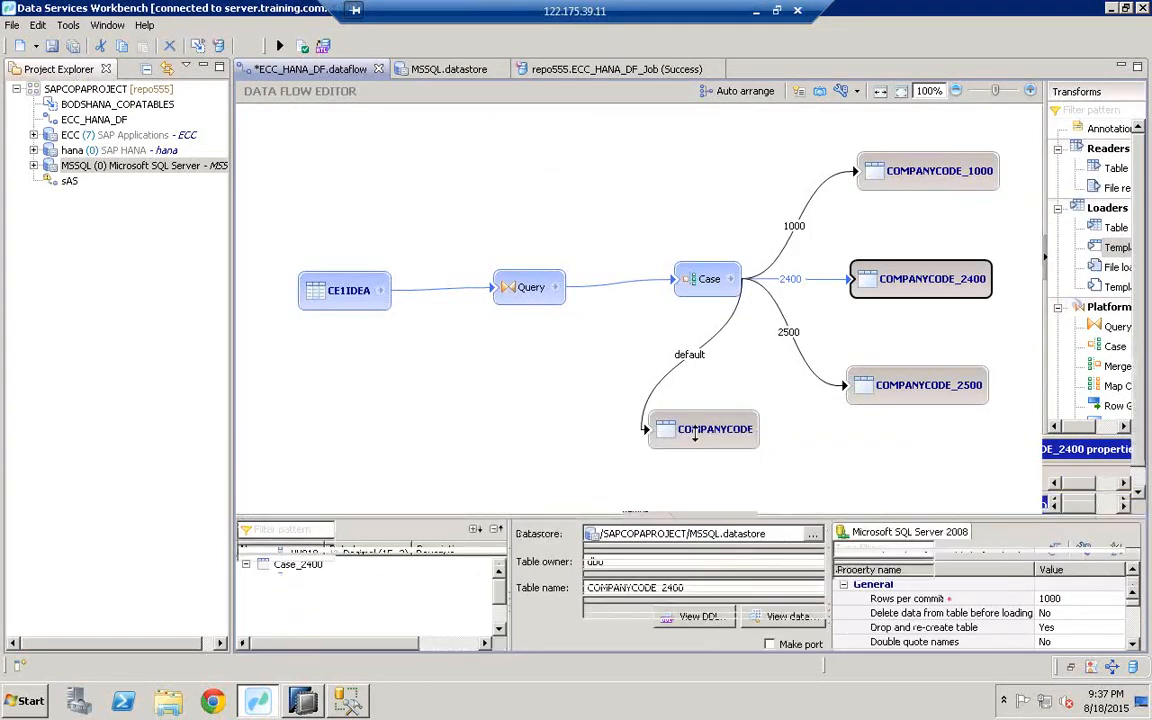
{"action": "left_click", "coordinate": [703, 432]}
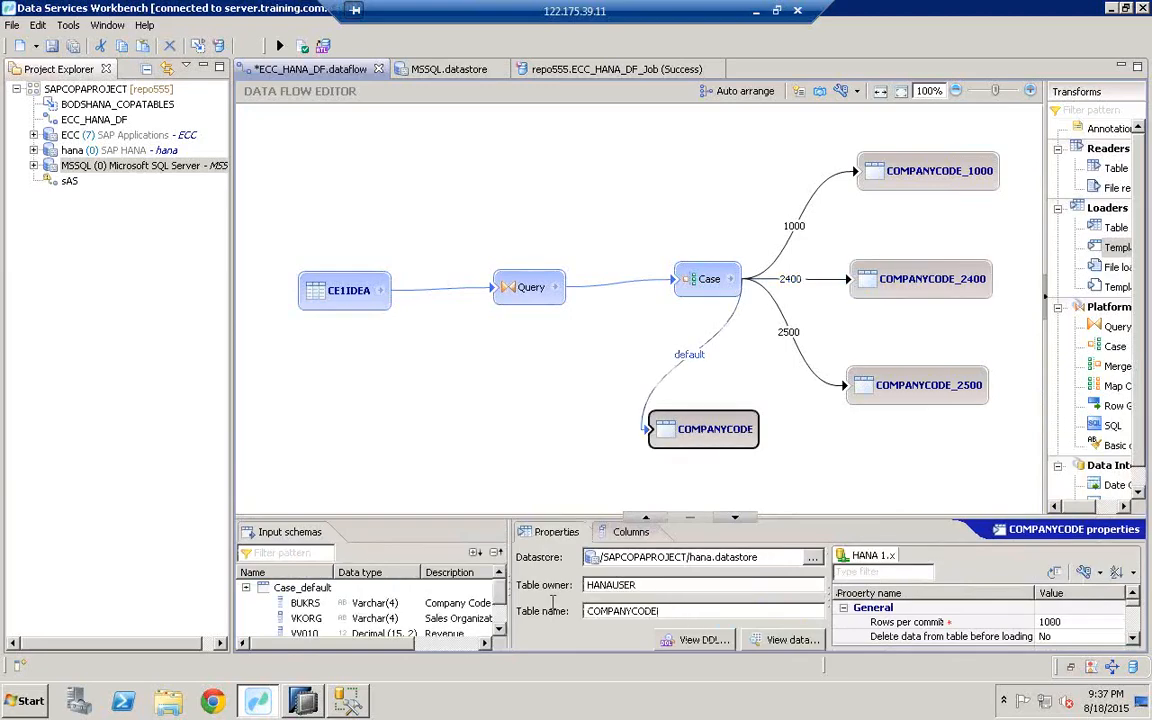
{"action": "left_click_drag", "start_coordinate": [665, 611], "coordinate": [553, 611]}
{"action": "key", "text": "ctrl+c"}
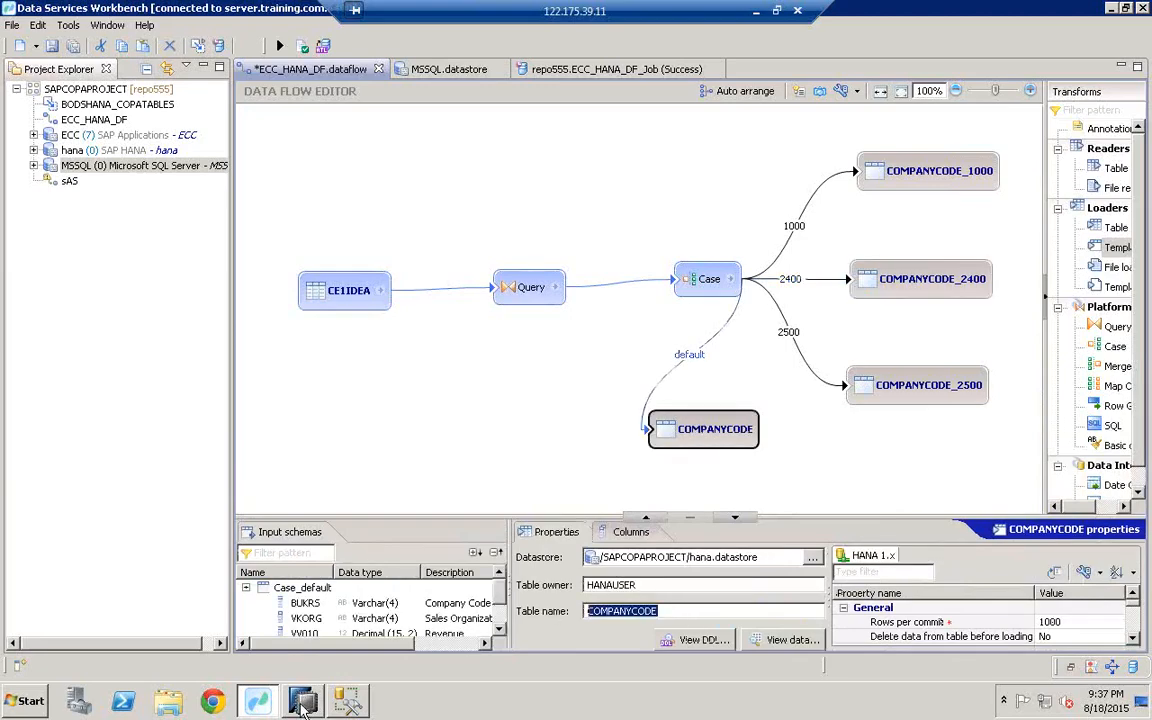
{"action": "left_click", "coordinate": [303, 703]}
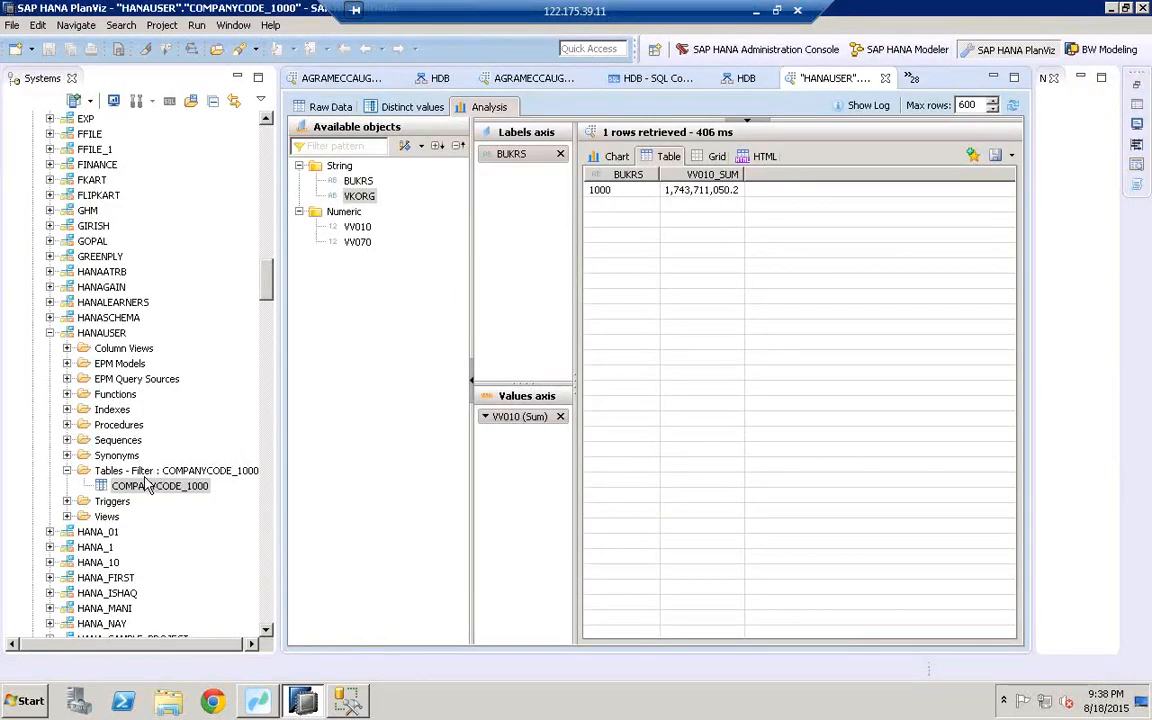
Step: Filter the HANAUSER tables folder to names matching COMPANYCODE
{"action": "left_click", "coordinate": [134, 472]}
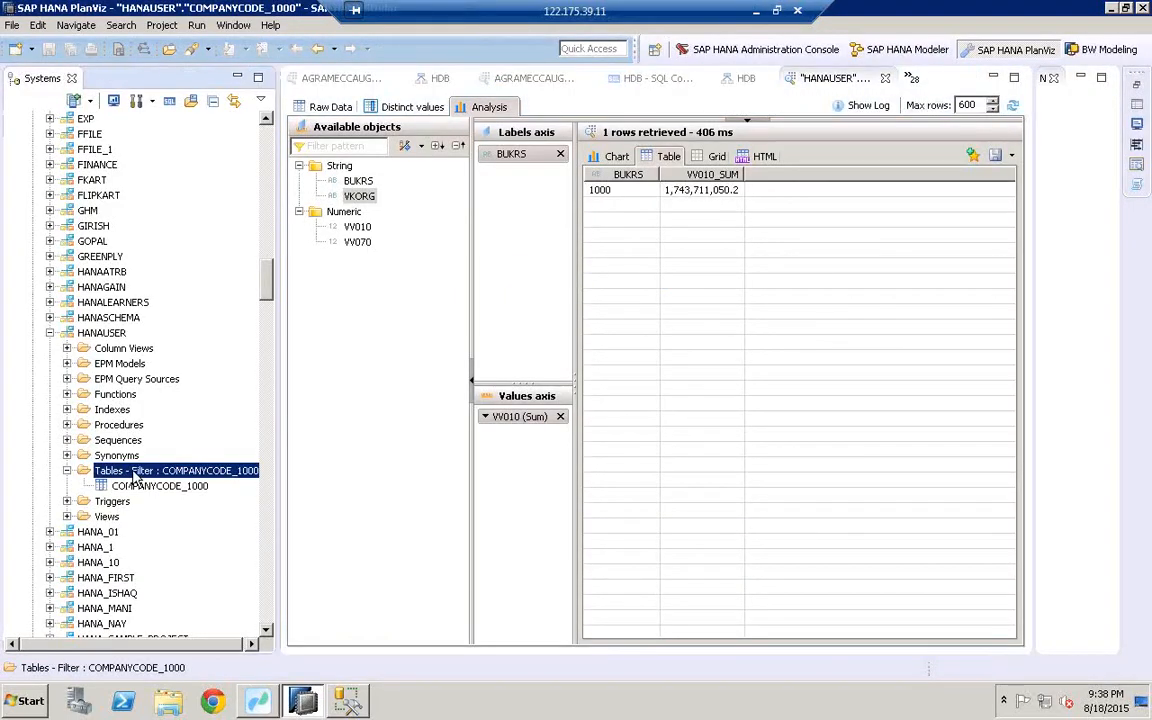
{"action": "right_click", "coordinate": [134, 477]}
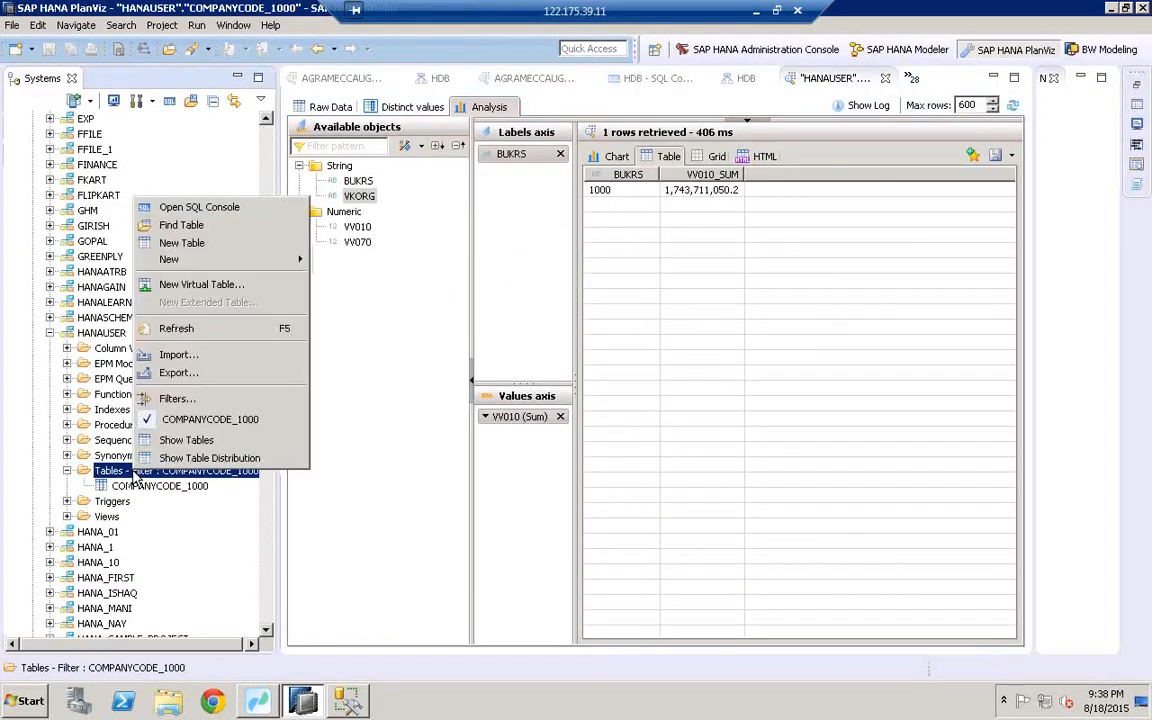
{"action": "left_click", "coordinate": [180, 403]}
{"action": "key", "text": "ctrl+v"}
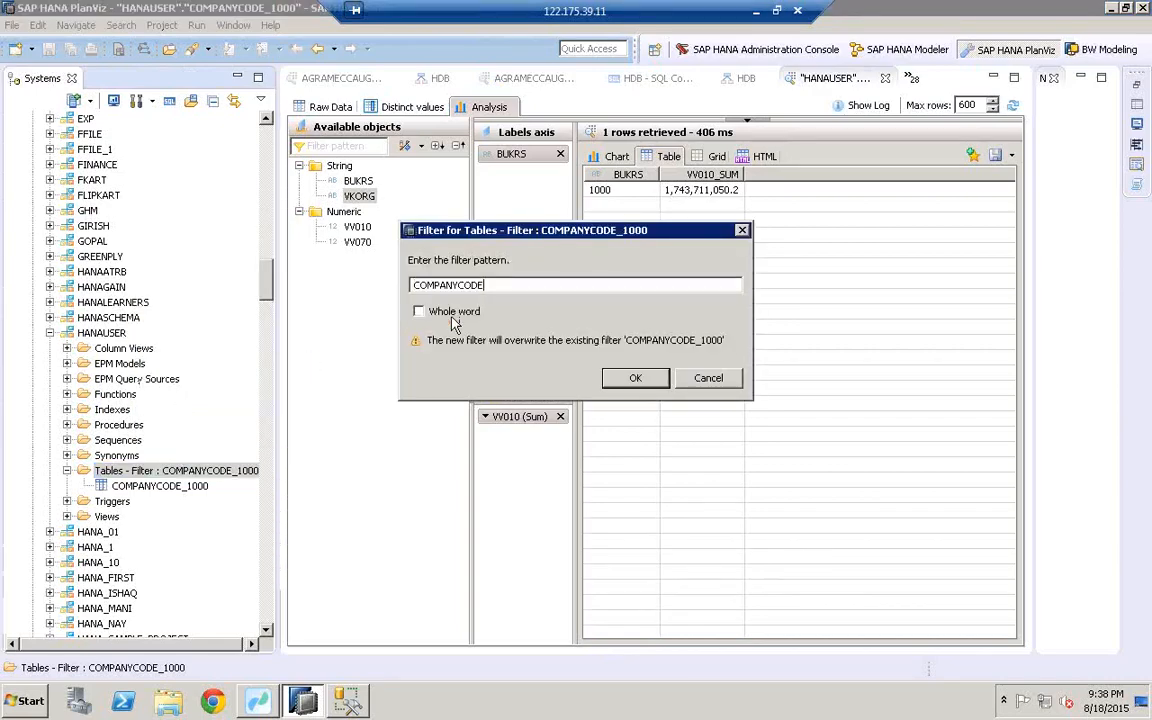
{"action": "left_click", "coordinate": [633, 379]}
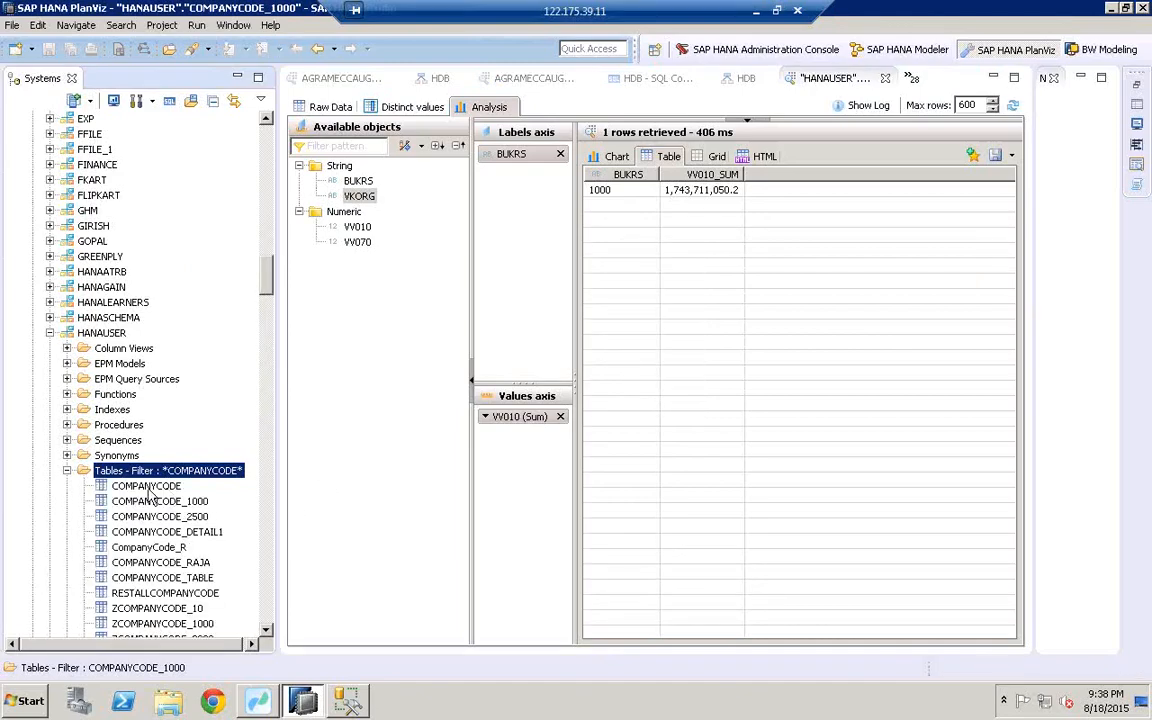
Step: Open the COMPANYCODE data preview and show its distinct BUKRS values: 9 across 10,210 rows
{"action": "left_click", "coordinate": [150, 487]}
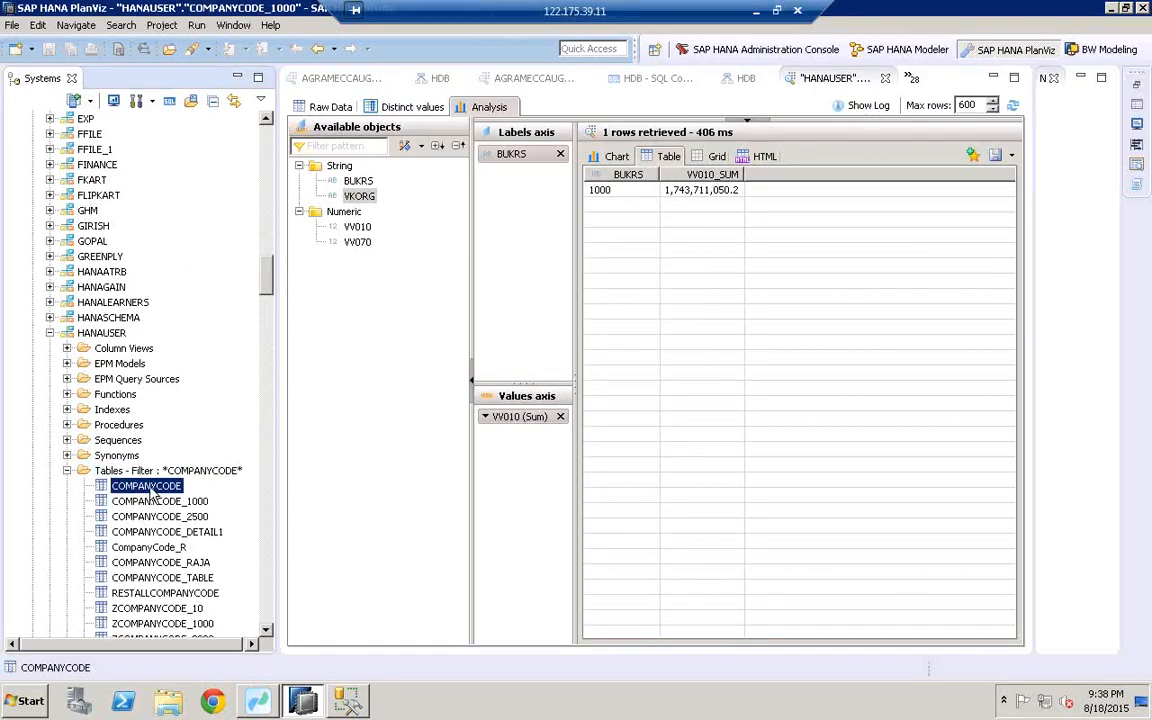
{"action": "right_click", "coordinate": [150, 490]}
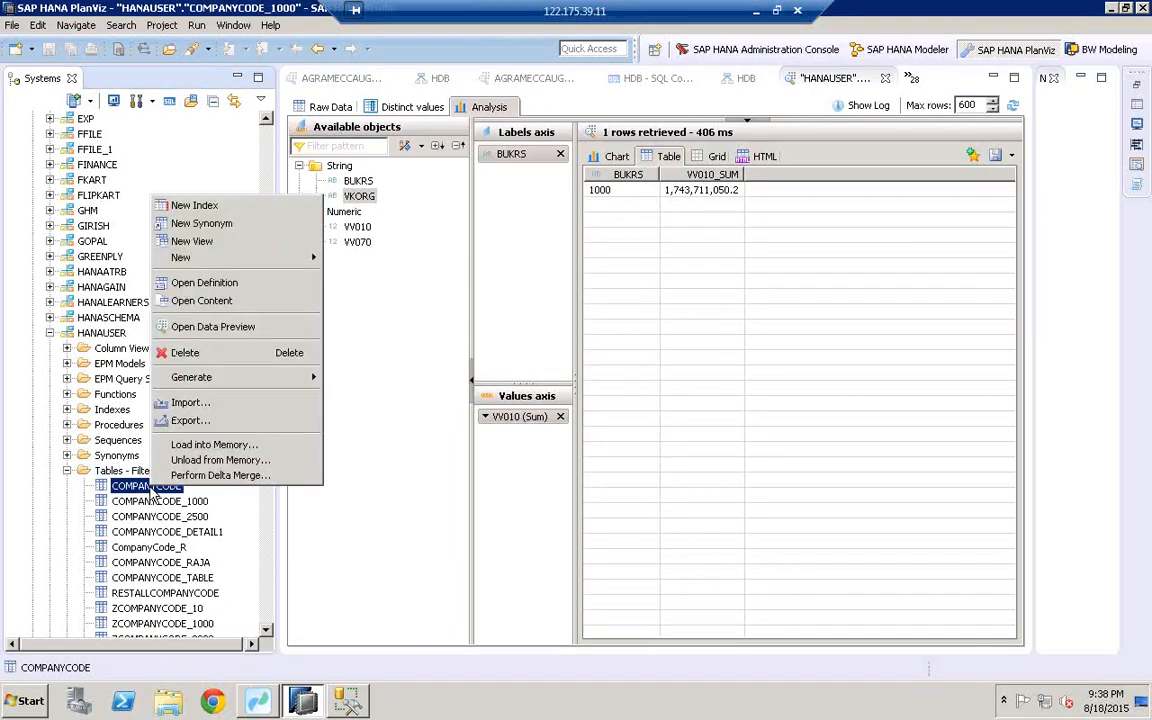
{"action": "left_click", "coordinate": [228, 330]}
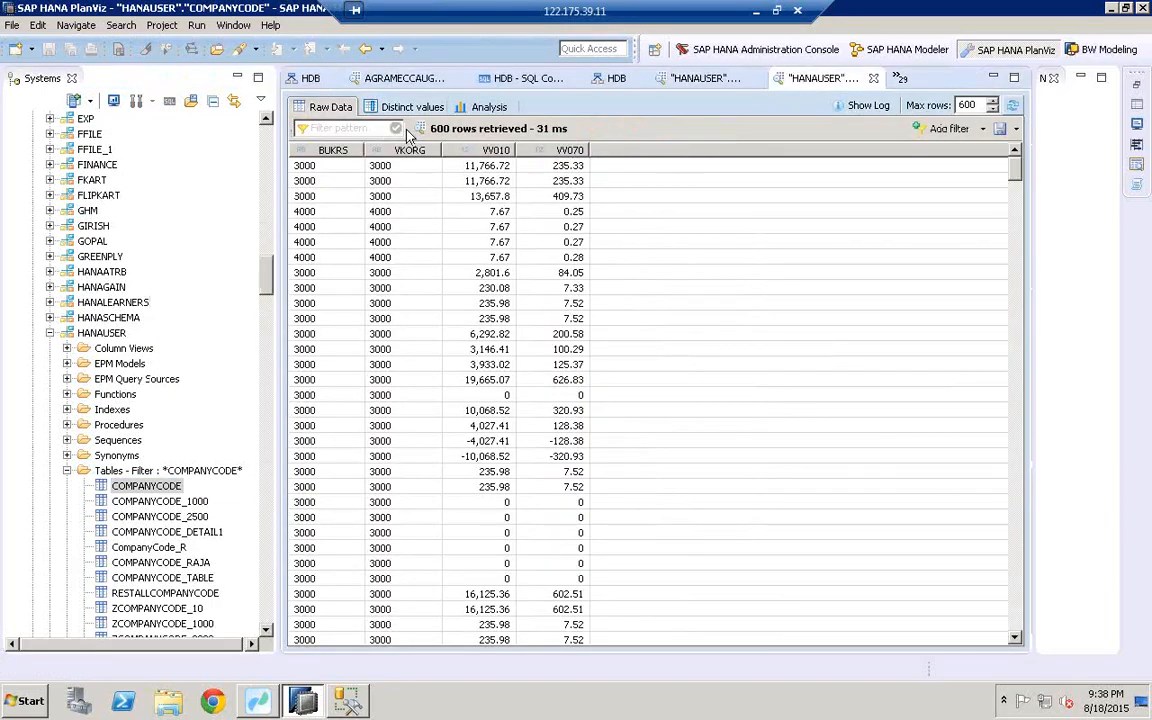
{"action": "left_click", "coordinate": [398, 112]}
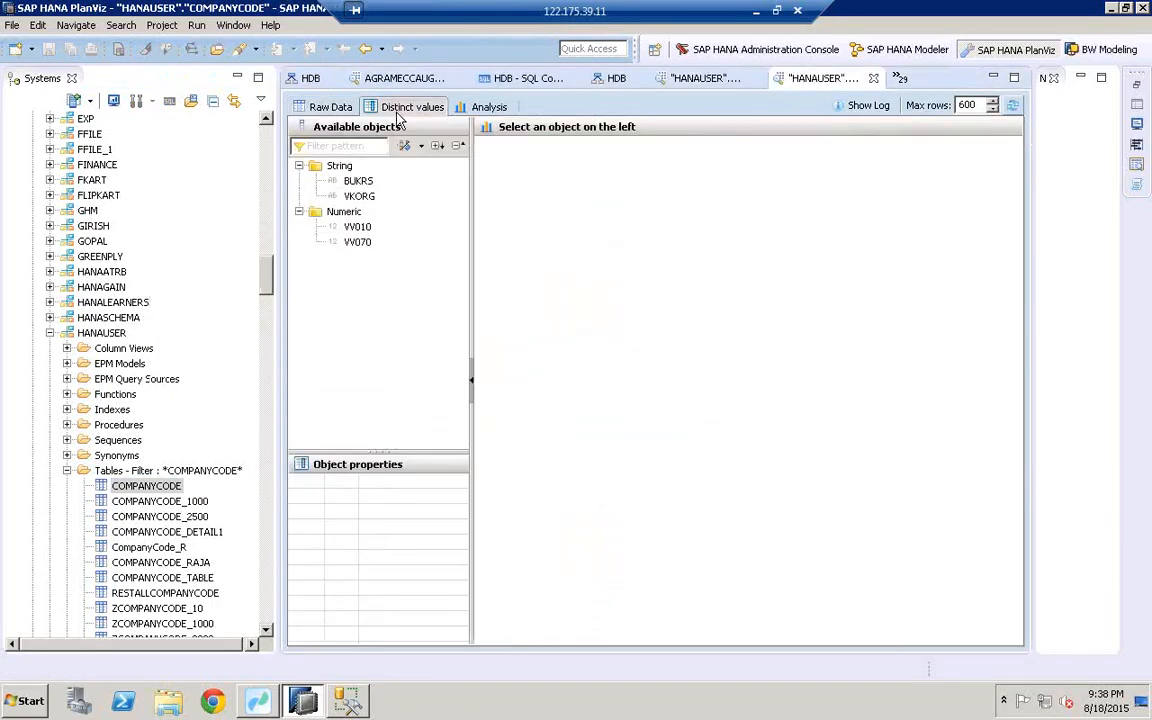
{"action": "left_click", "coordinate": [357, 181]}
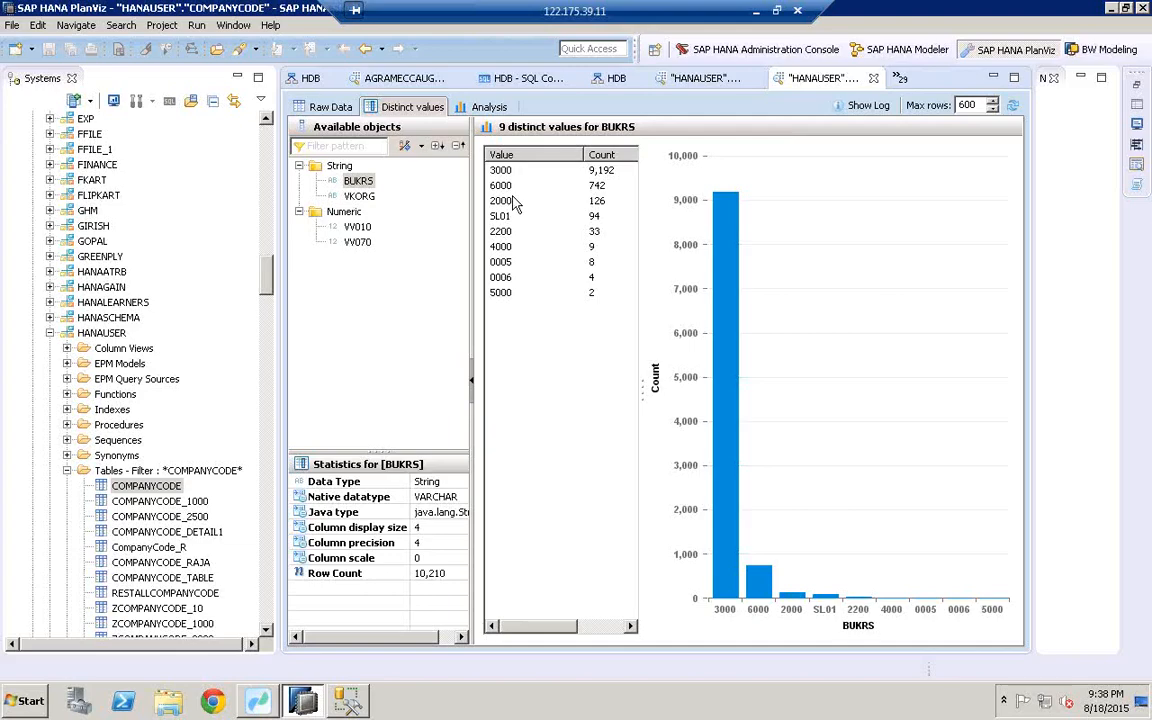
{"action": "left_click", "coordinate": [475, 107]}
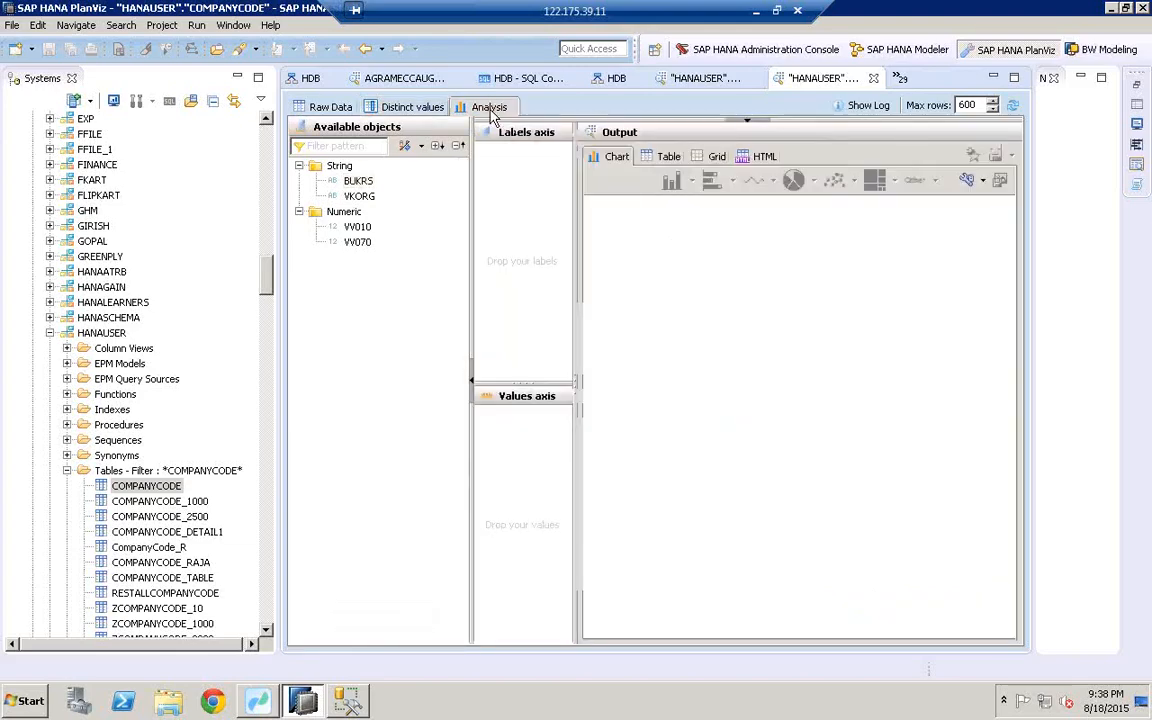
{"action": "left_click", "coordinate": [329, 108]}
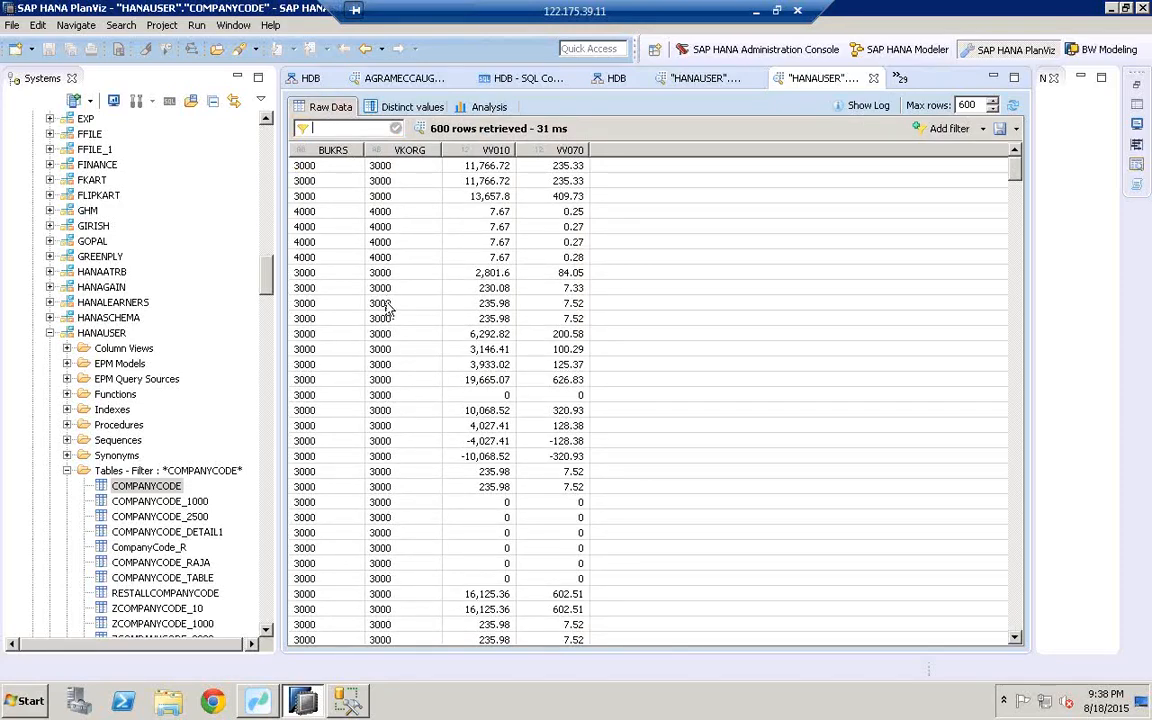
Step: Browse the raw preview rows, including BUKRS 4000 entries, before returning to Workbench
{"action": "left_click", "coordinate": [290, 212]}
{"action": "scroll", "coordinate": [305, 225], "scroll_direction": "down", "scroll_amount": 15}
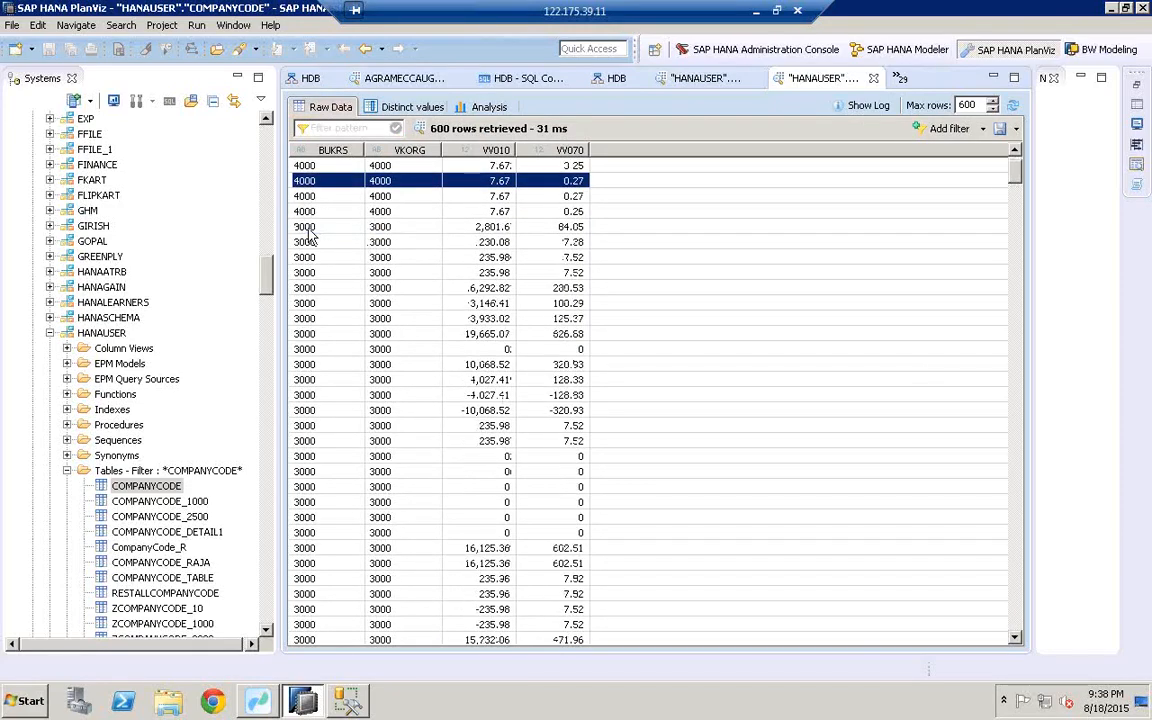
{"action": "scroll", "coordinate": [309, 236], "scroll_direction": "down", "scroll_amount": 15}
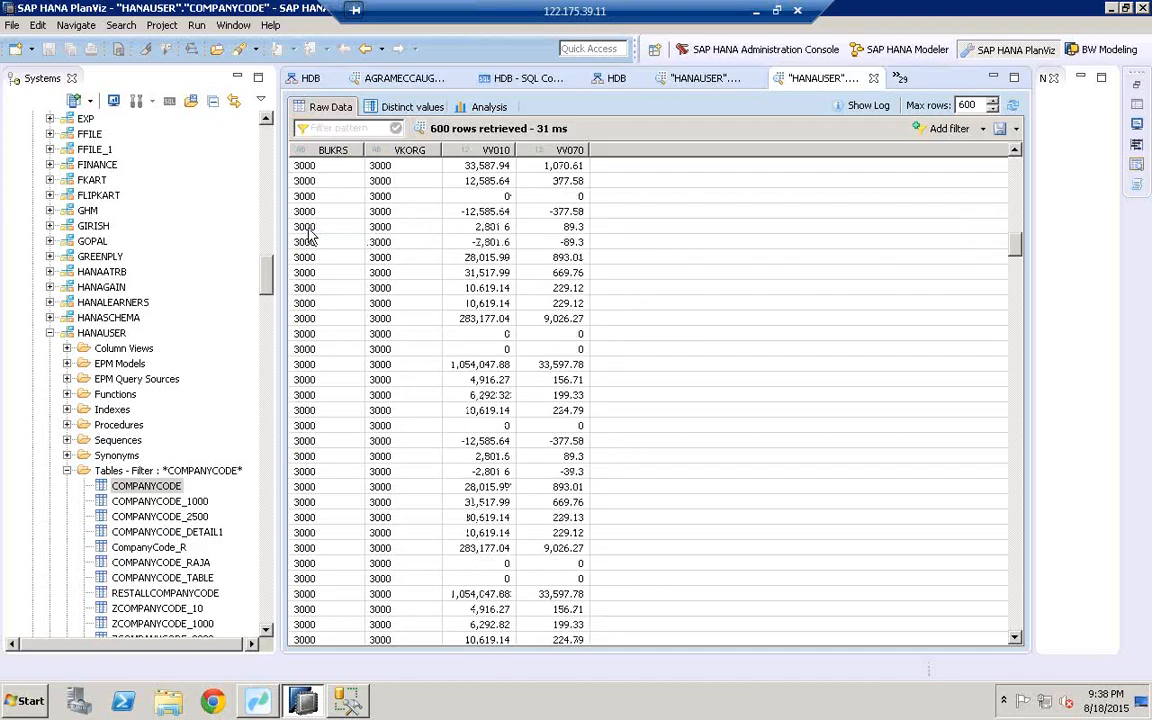
{"action": "left_click", "coordinate": [258, 701]}
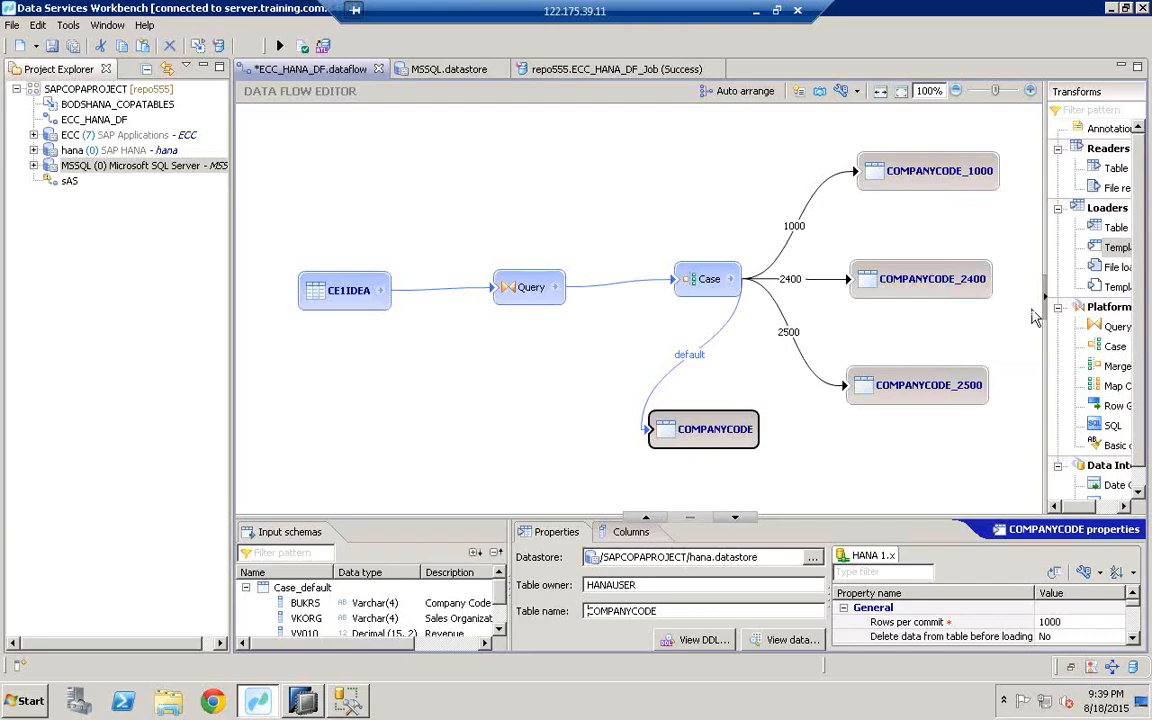
Step: Widen the Transforms palette to show full transform names, then select the SAPCOPAPROJECT project
{"action": "left_click_drag", "start_coordinate": [1044, 339], "coordinate": [992, 340]}
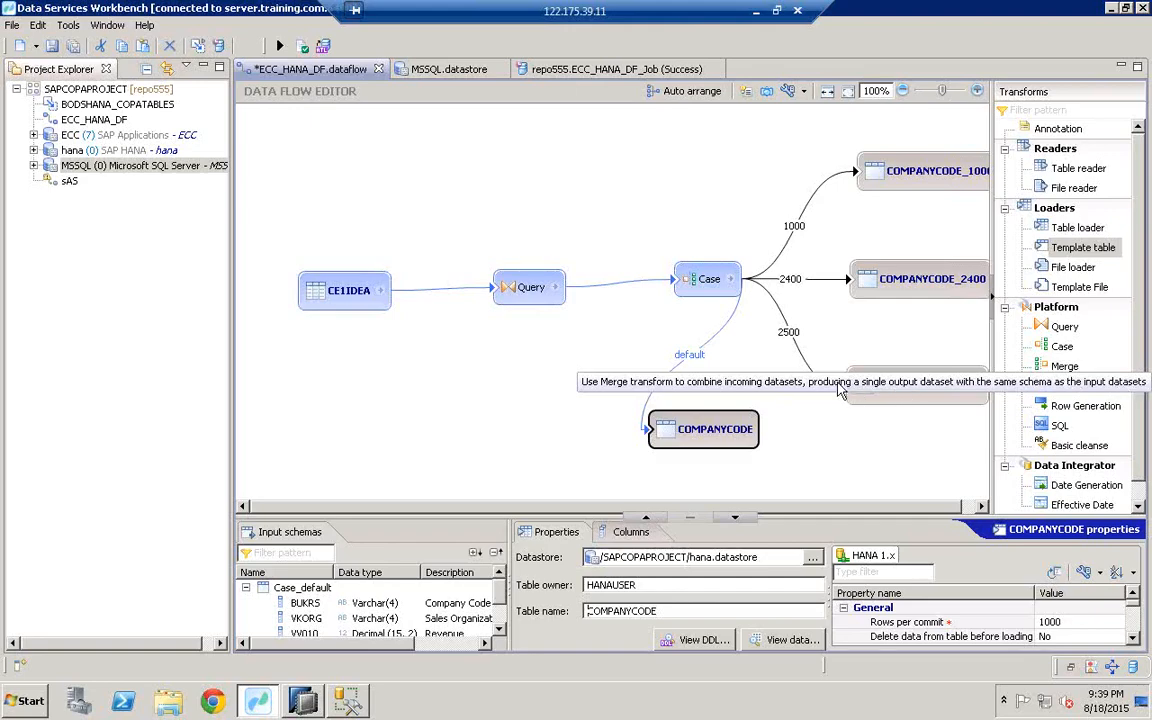
{"action": "left_click", "coordinate": [100, 90]}
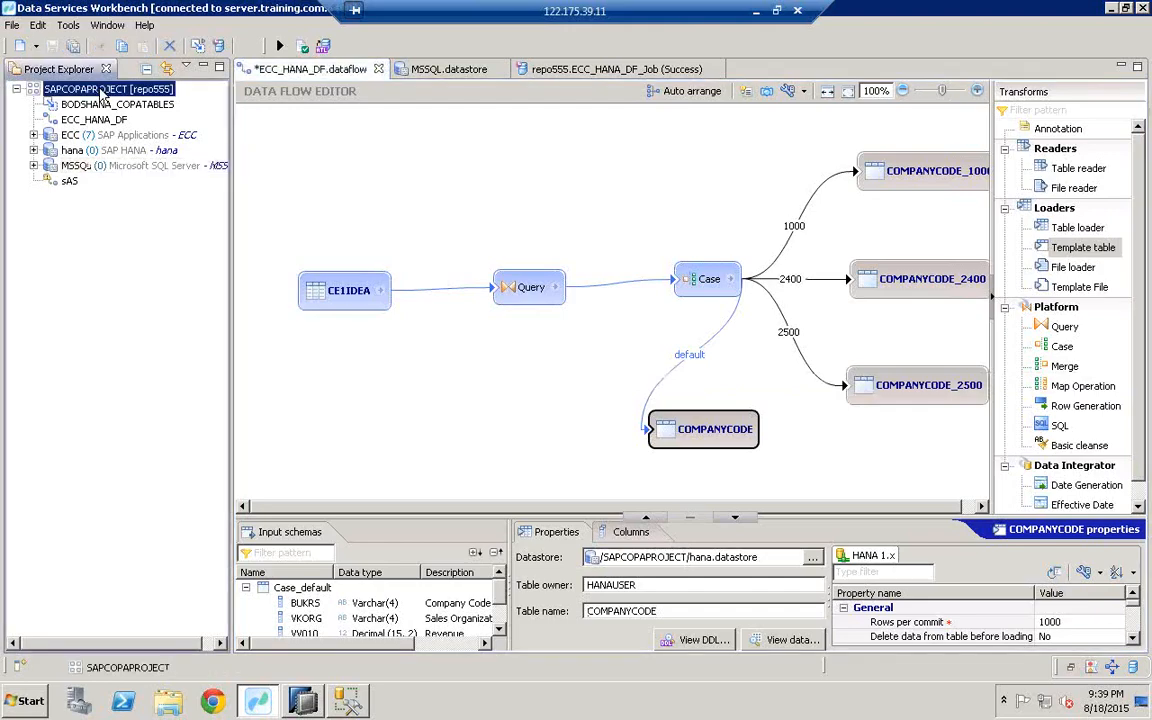
Step: Create data flow Merge_actual_plan in SAPCOPAPROJECT, copying the name into its description
{"action": "right_click", "coordinate": [101, 93]}
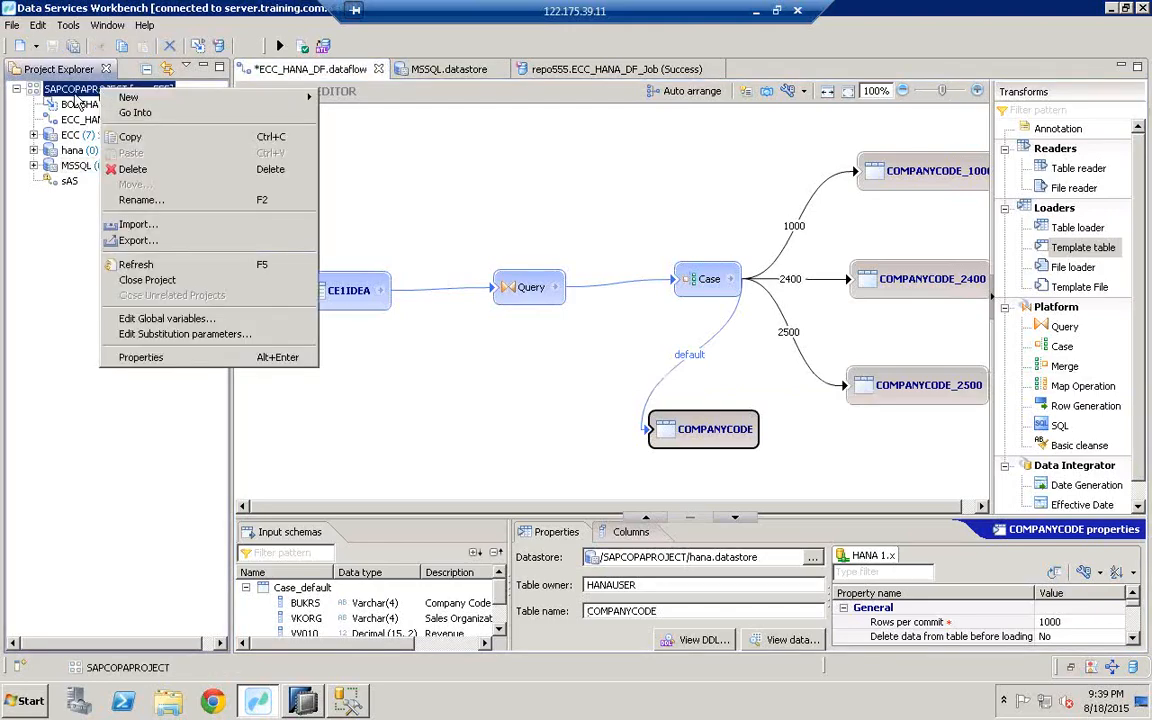
{"action": "mouse_move", "coordinate": [120, 96]}
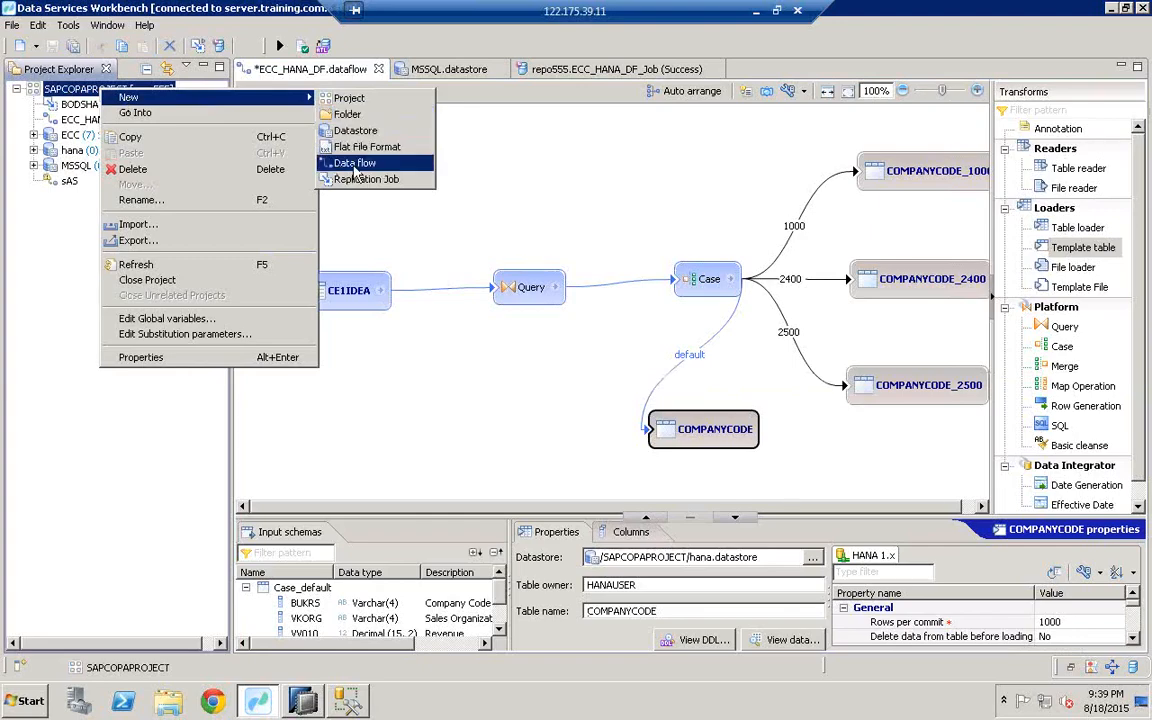
{"action": "left_click", "coordinate": [355, 164]}
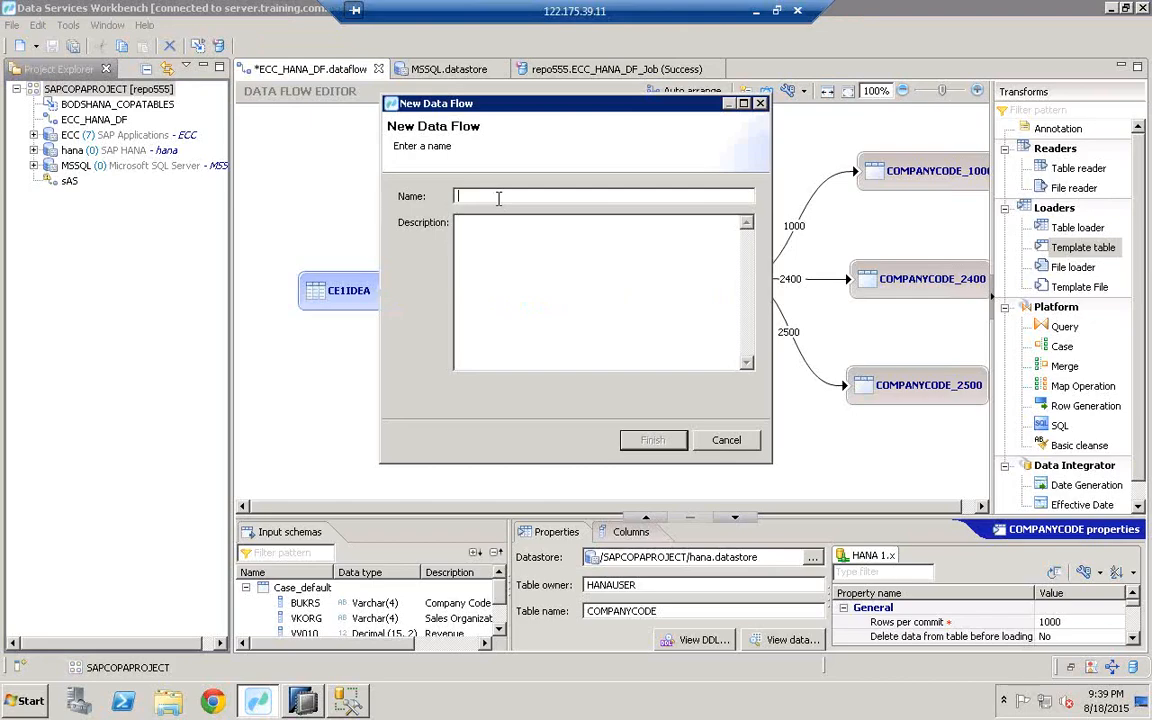
{"action": "type", "text": "Merge"}
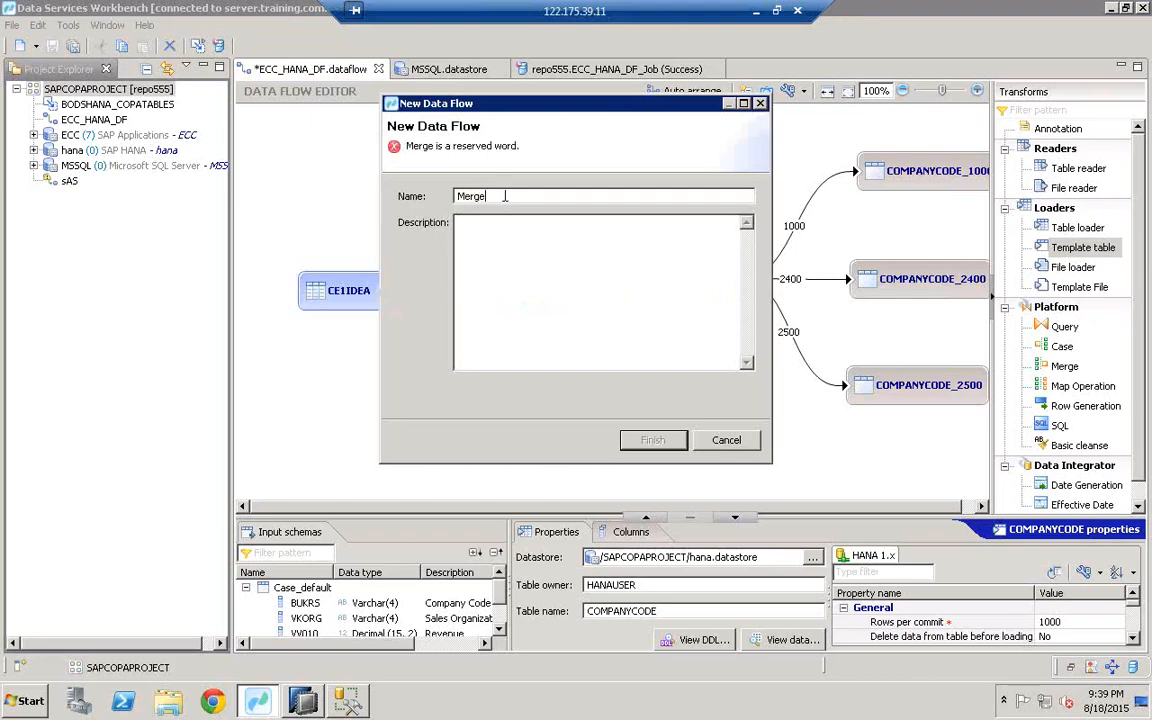
{"action": "type", "text": "_actu"}
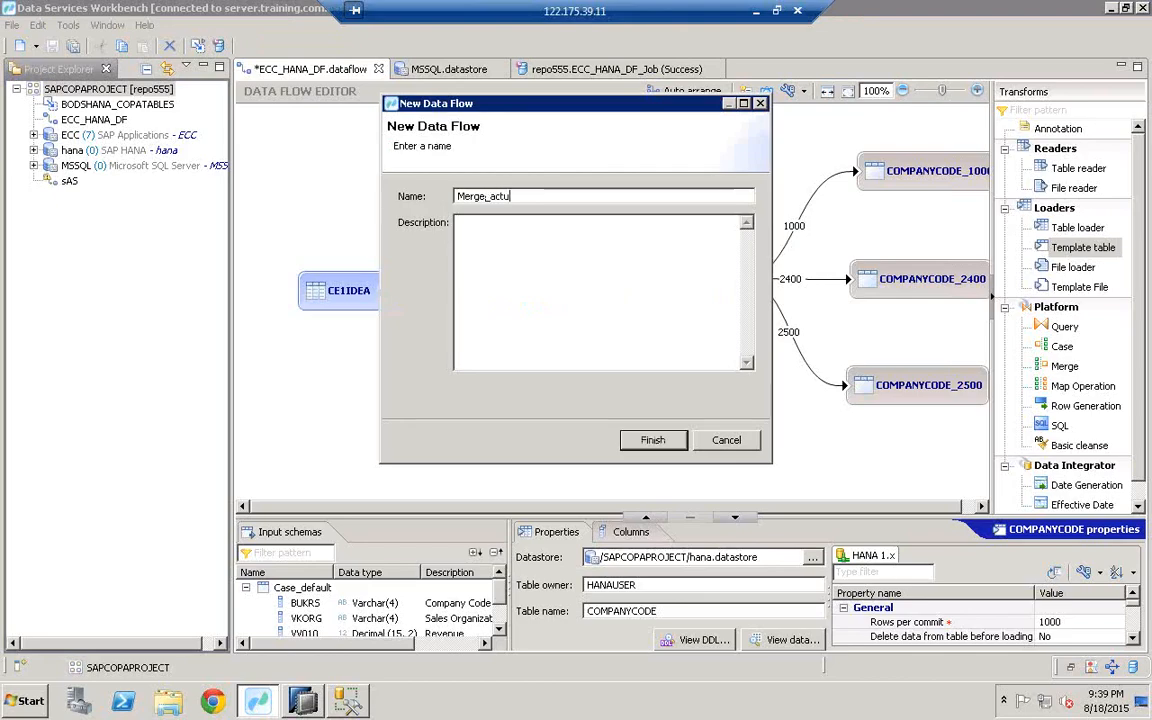
{"action": "type", "text": "al_plan"}
{"action": "left_click_drag", "start_coordinate": [545, 197], "coordinate": [406, 194]}
{"action": "key", "text": "ctrl+c"}
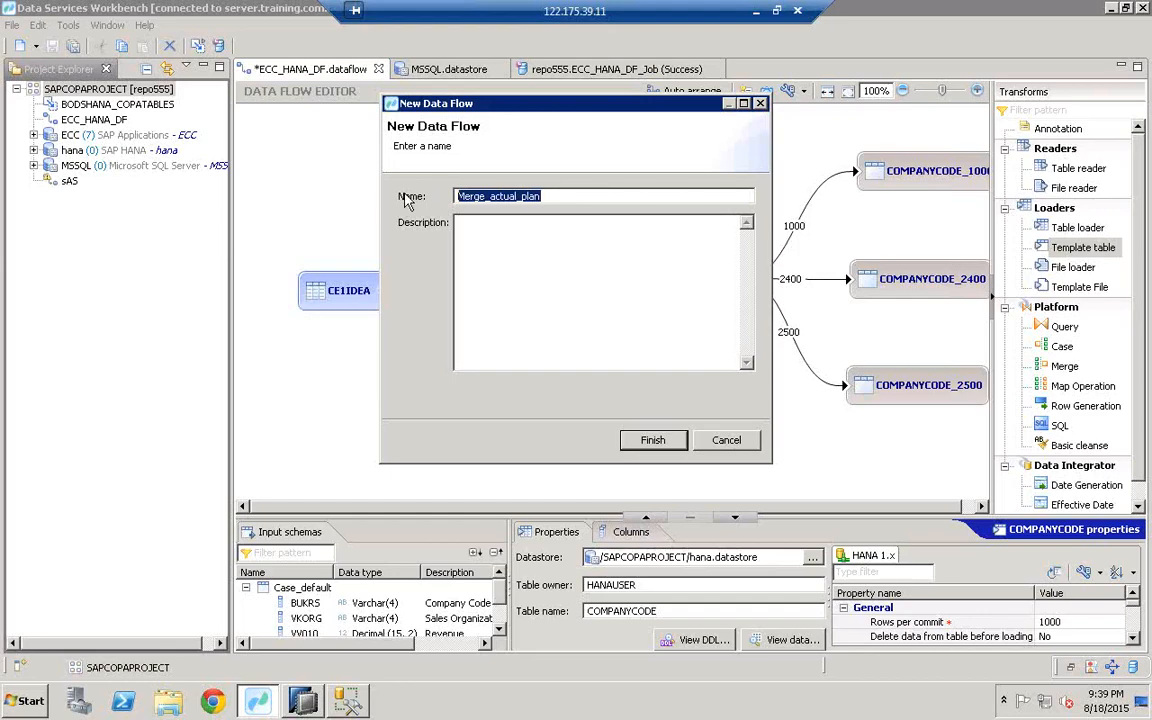
{"action": "left_click", "coordinate": [514, 300]}
{"action": "key", "text": "ctrl+v"}
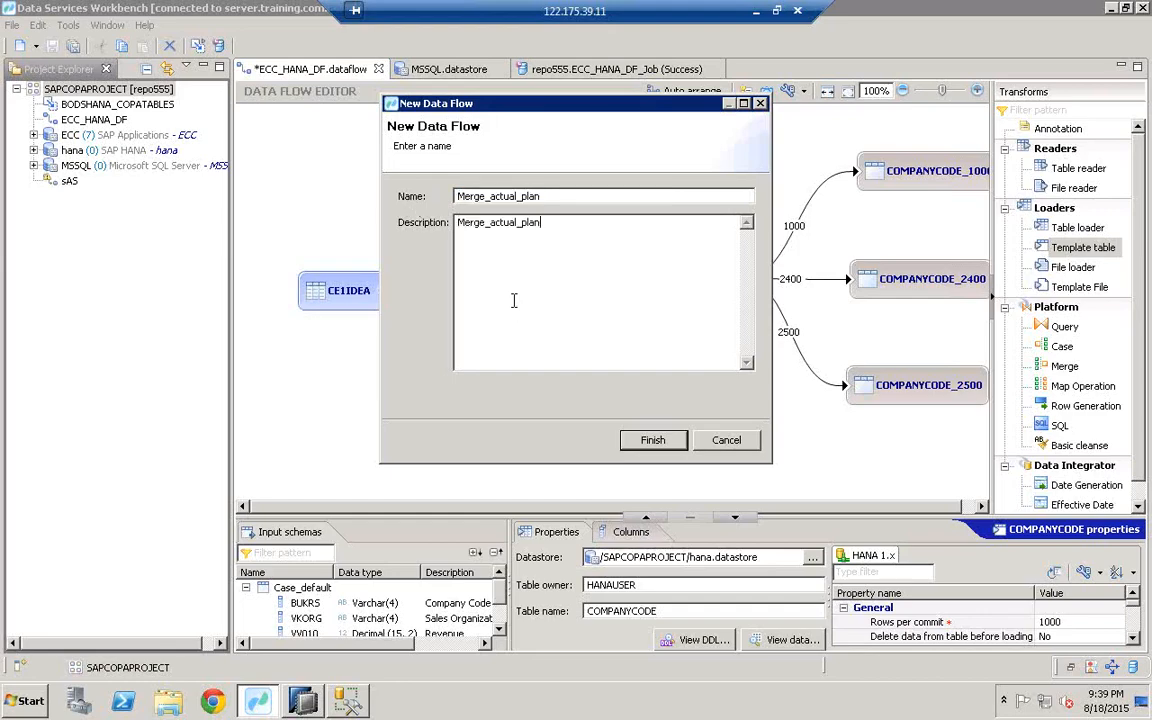
{"action": "left_click", "coordinate": [655, 443]}
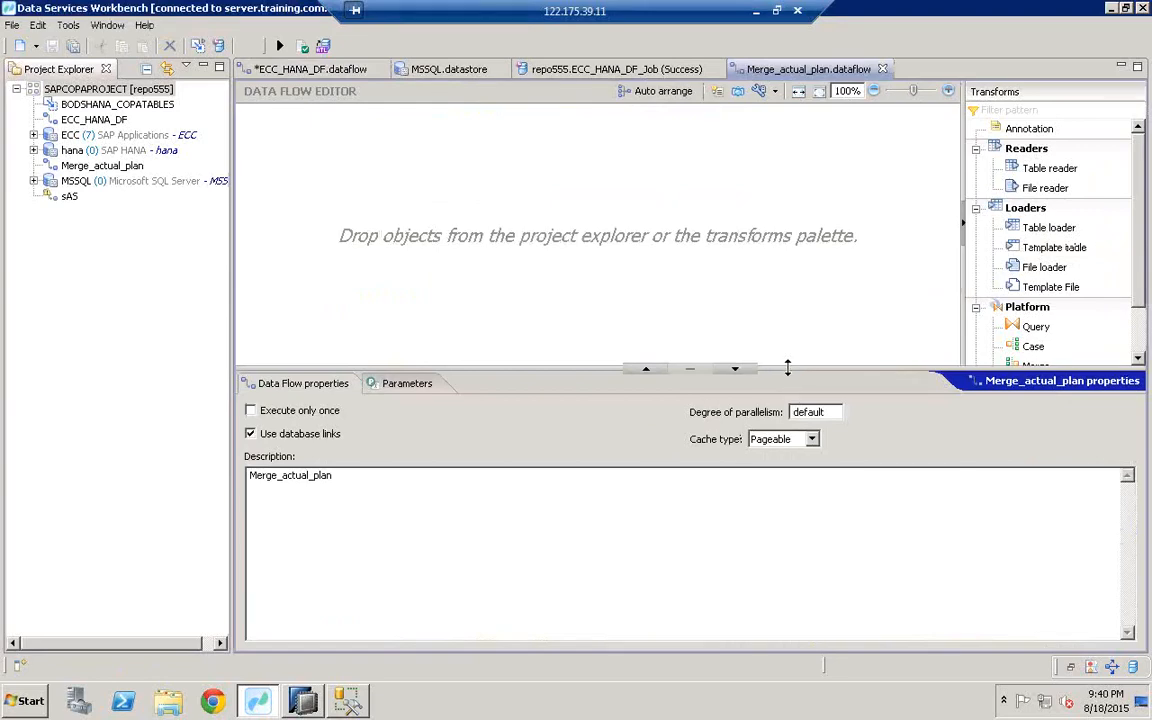
Step: Enlarge the editor and transforms panel, and list the seven ECC datastore tables
{"action": "left_click_drag", "start_coordinate": [787, 368], "coordinate": [786, 566]}
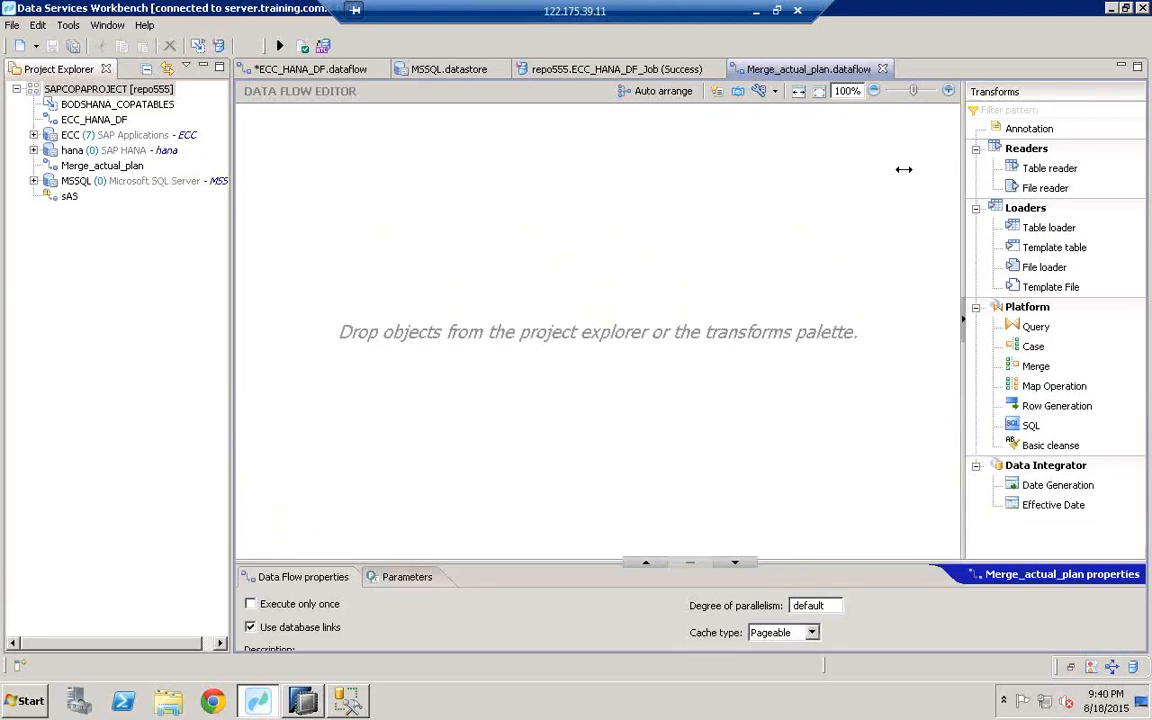
{"action": "left_click_drag", "start_coordinate": [963, 169], "coordinate": [903, 169]}
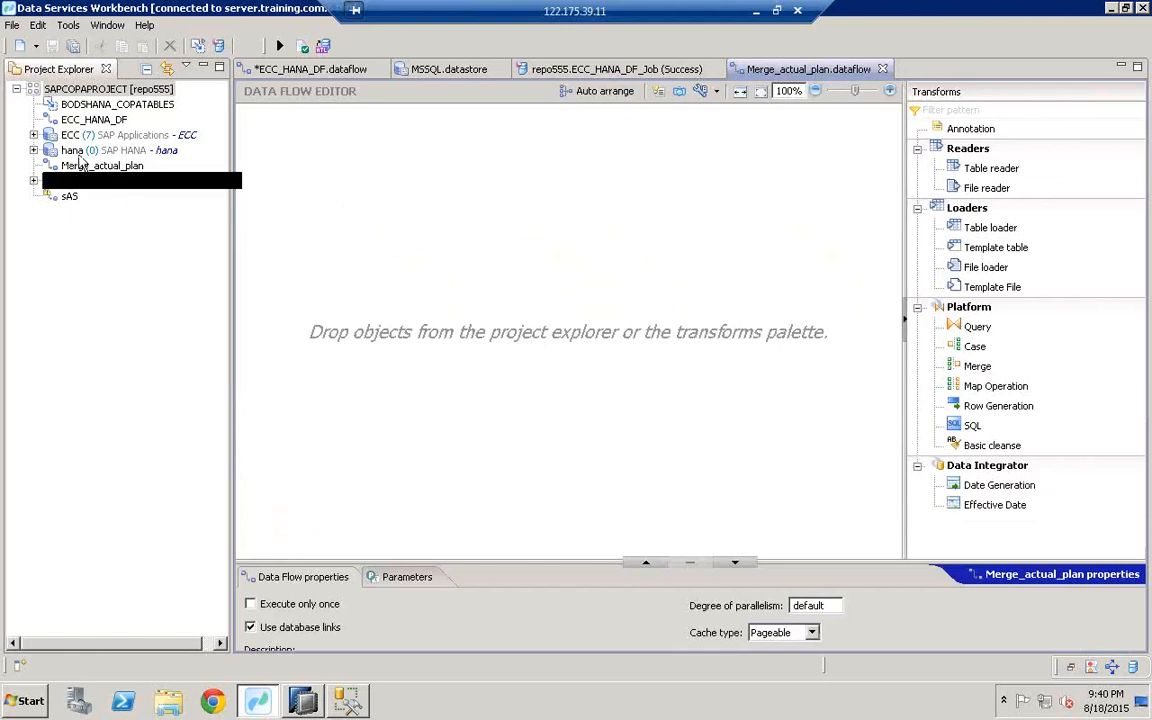
{"action": "left_click", "coordinate": [33, 134]}
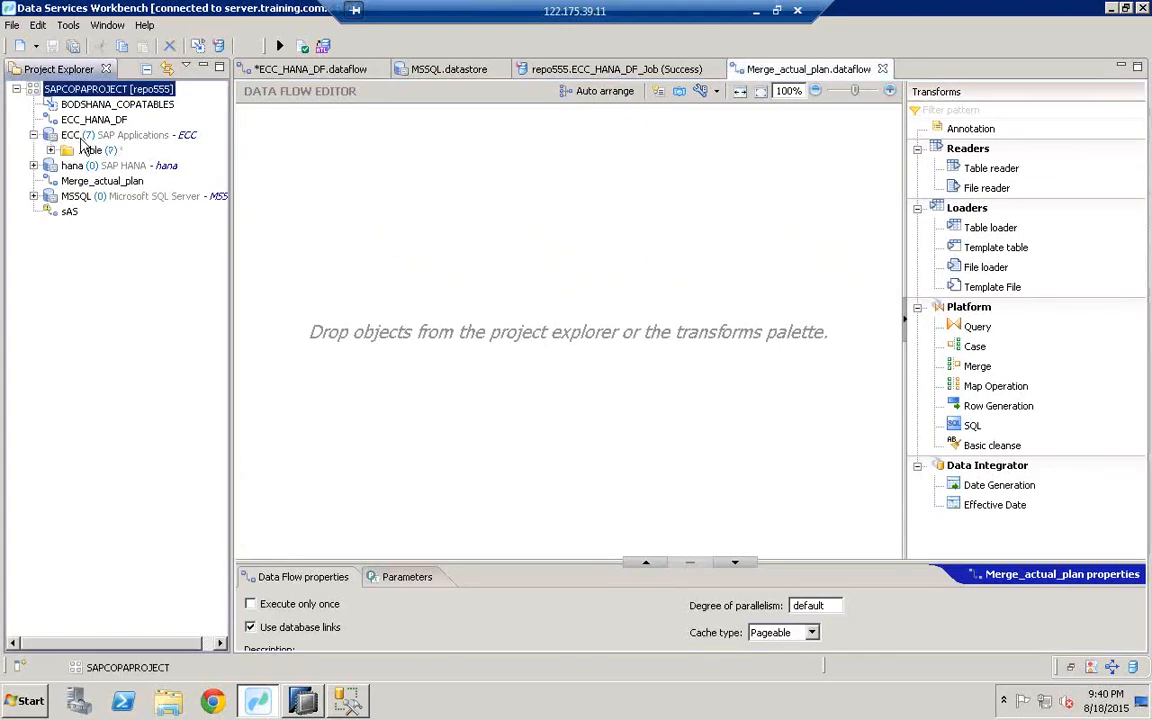
{"action": "left_click", "coordinate": [75, 135]}
{"action": "left_click", "coordinate": [50, 151]}
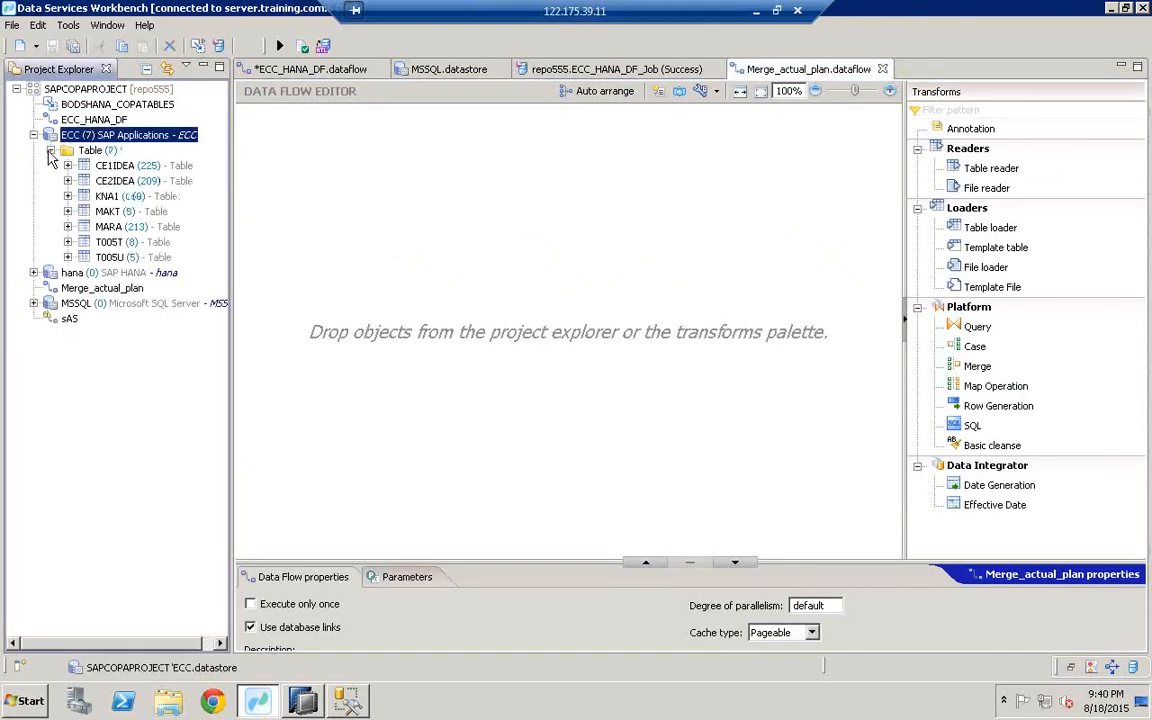
Step: Drop CE1IDEA and CE2IDEA onto the canvas, with CE2IDEA placed lower
{"action": "left_click", "coordinate": [104, 167]}
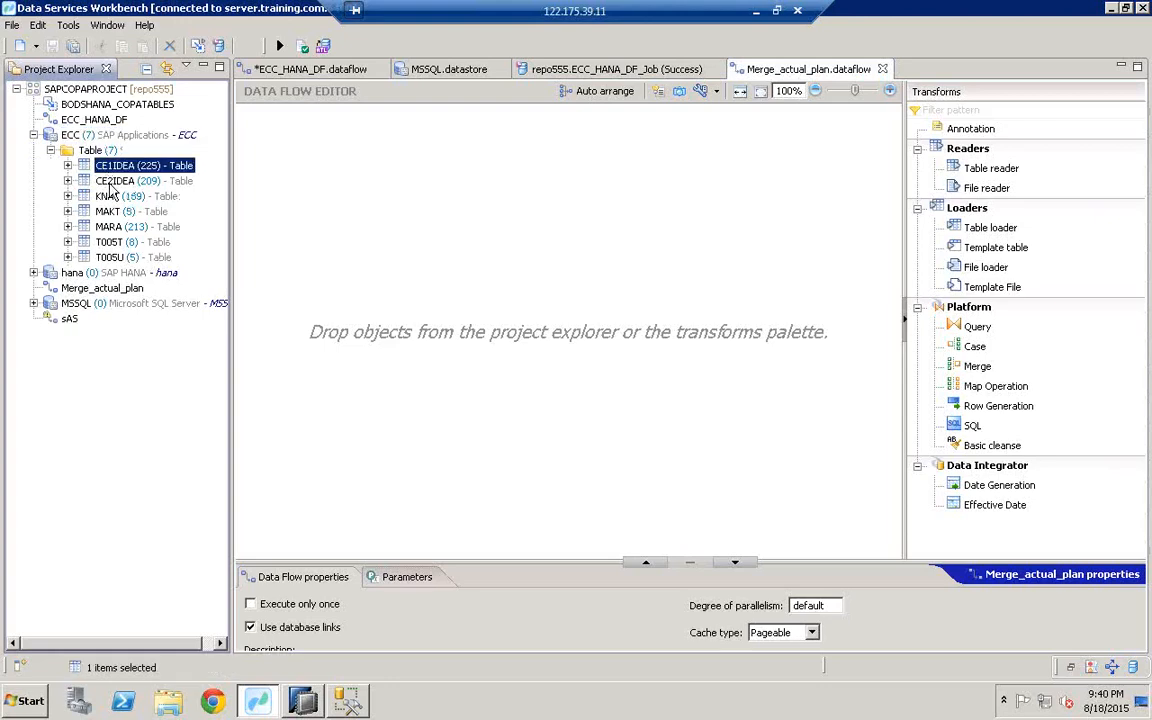
{"action": "left_click", "coordinate": [105, 181], "text": "ctrl"}
{"action": "left_click_drag", "start_coordinate": [128, 176], "coordinate": [305, 219]}
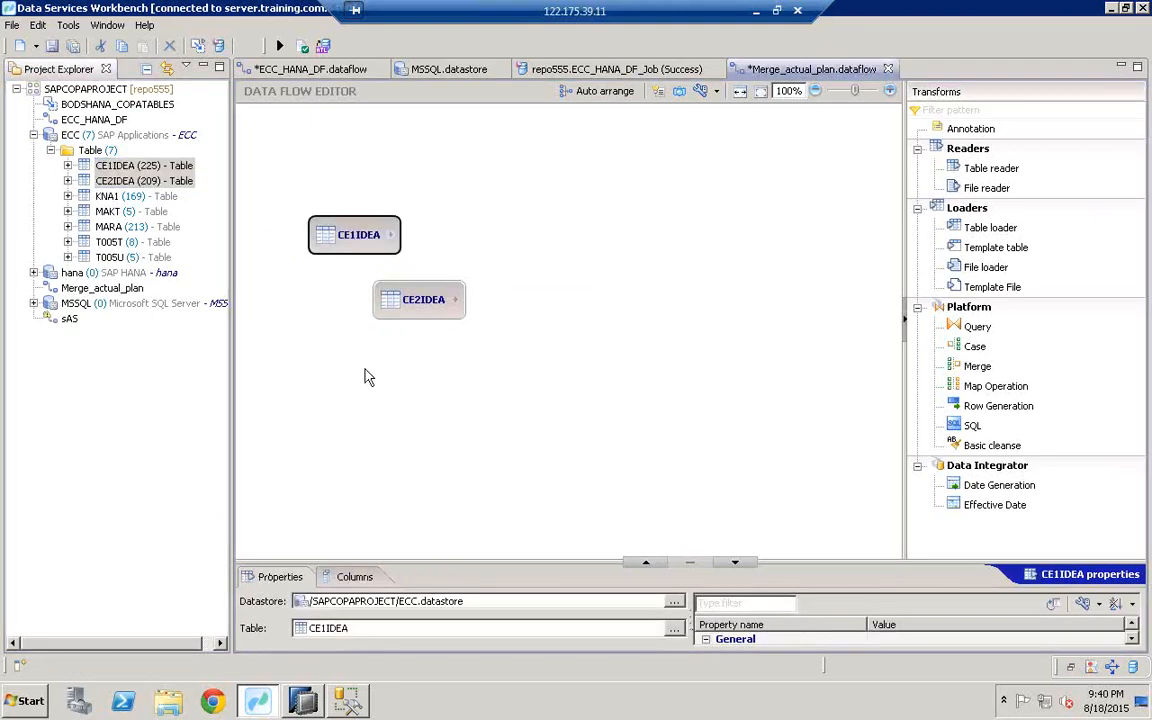
{"action": "left_click_drag", "start_coordinate": [413, 292], "coordinate": [341, 388]}
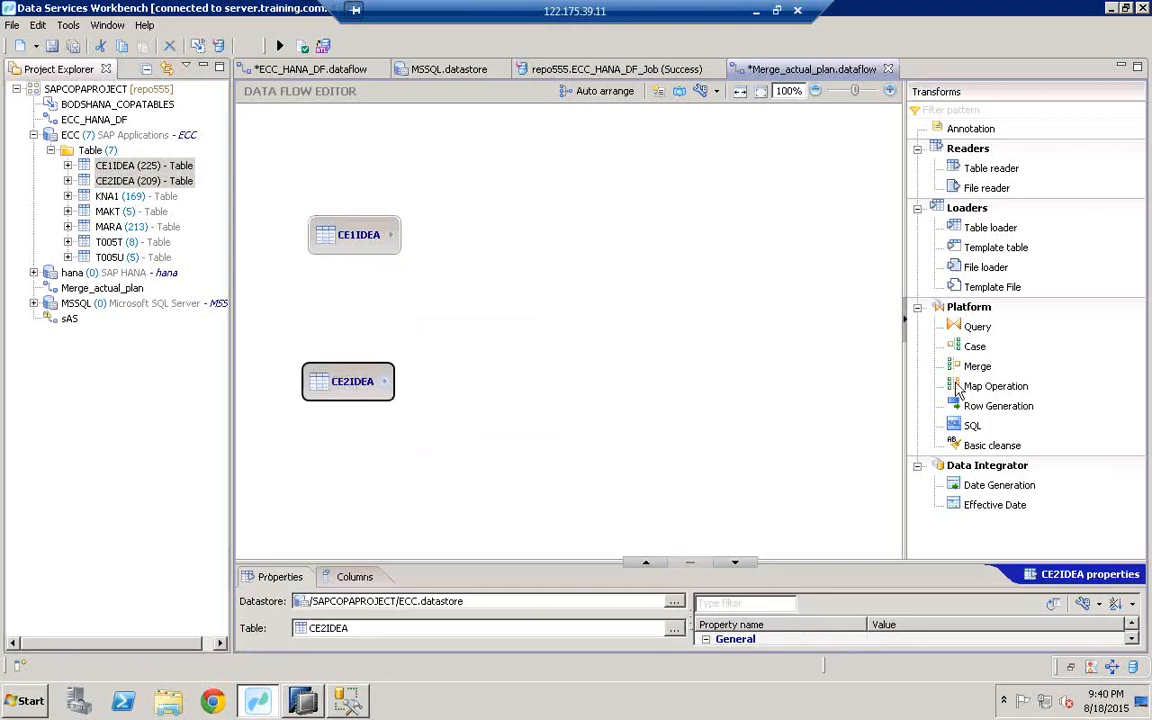
{"action": "left_click", "coordinate": [977, 328]}
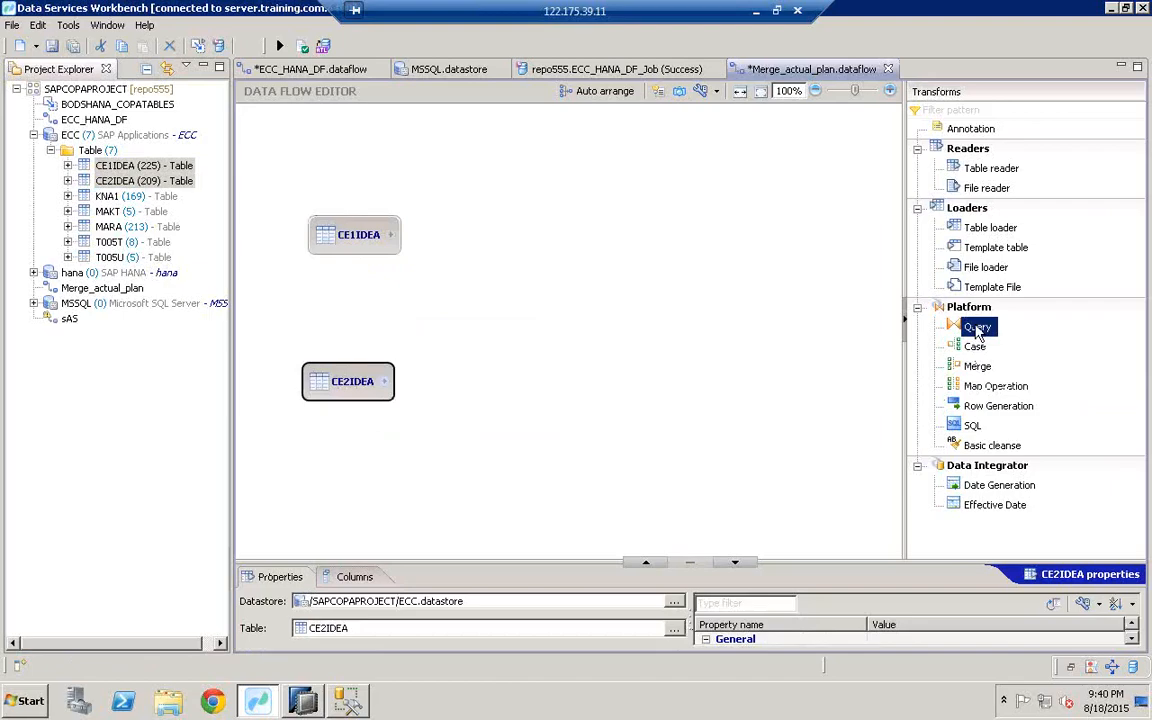
Step: Add Query and Query1 and connect CE1IDEA into Query and CE2IDEA into Query1
{"action": "left_click_drag", "start_coordinate": [976, 328], "coordinate": [506, 228]}
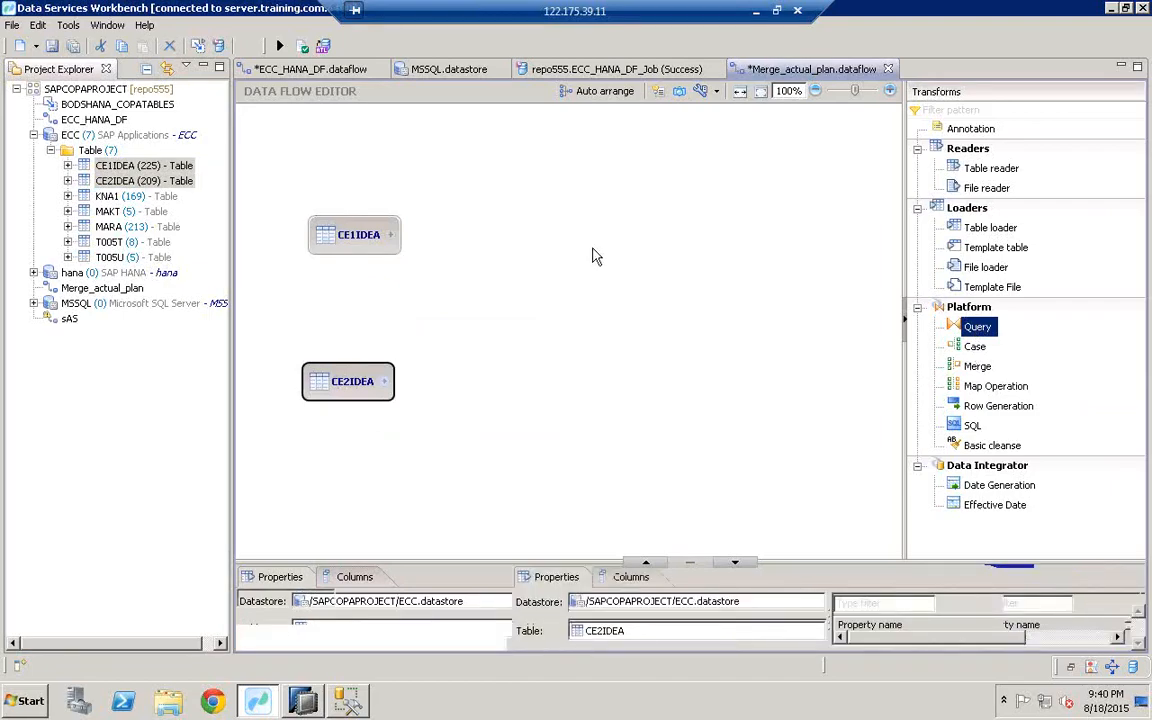
{"action": "left_click", "coordinate": [506, 230]}
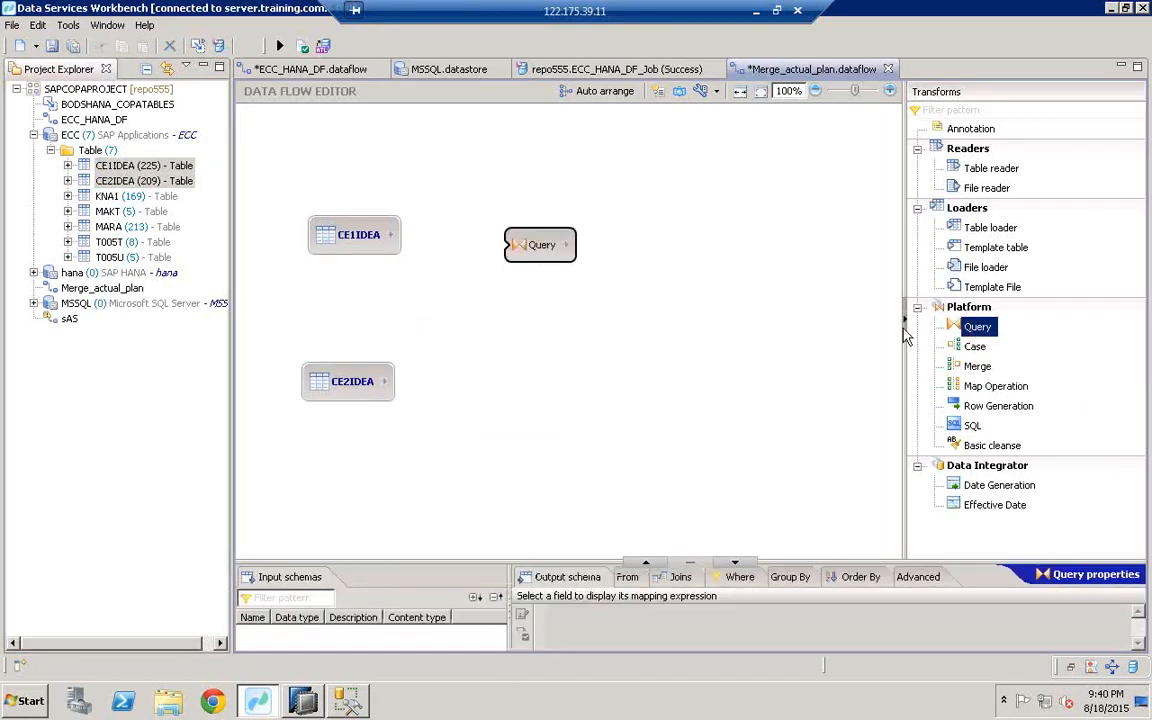
{"action": "left_click", "coordinate": [528, 390]}
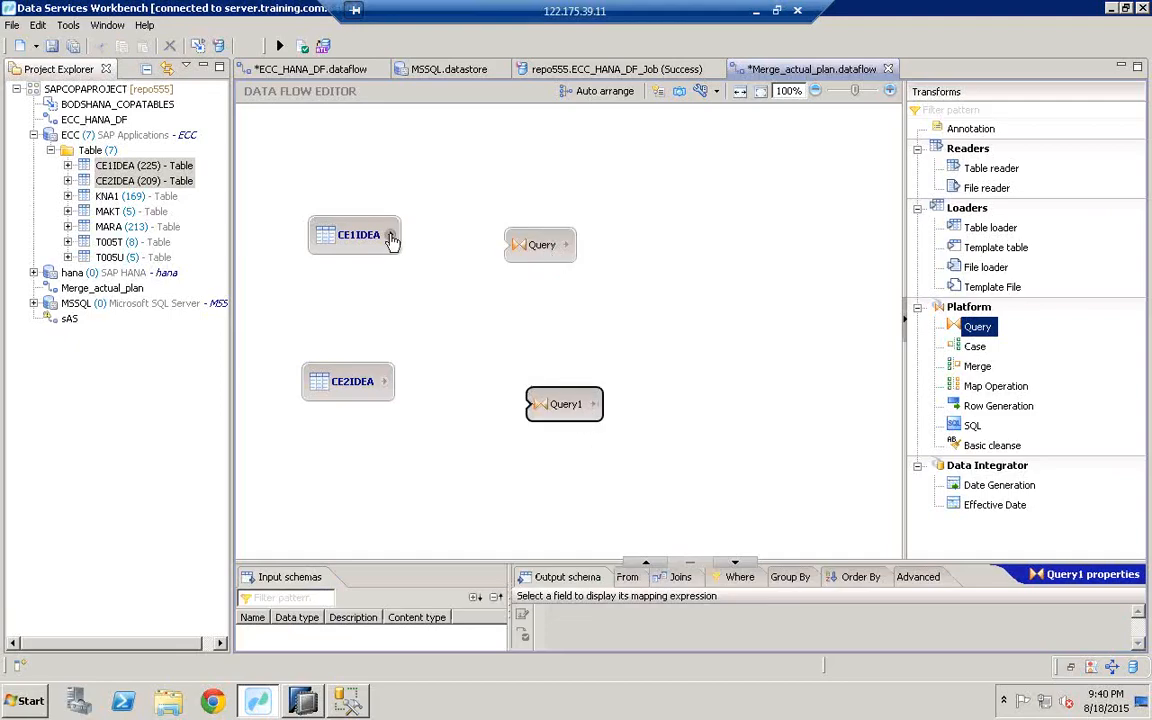
{"action": "left_click_drag", "start_coordinate": [390, 234], "coordinate": [530, 246]}
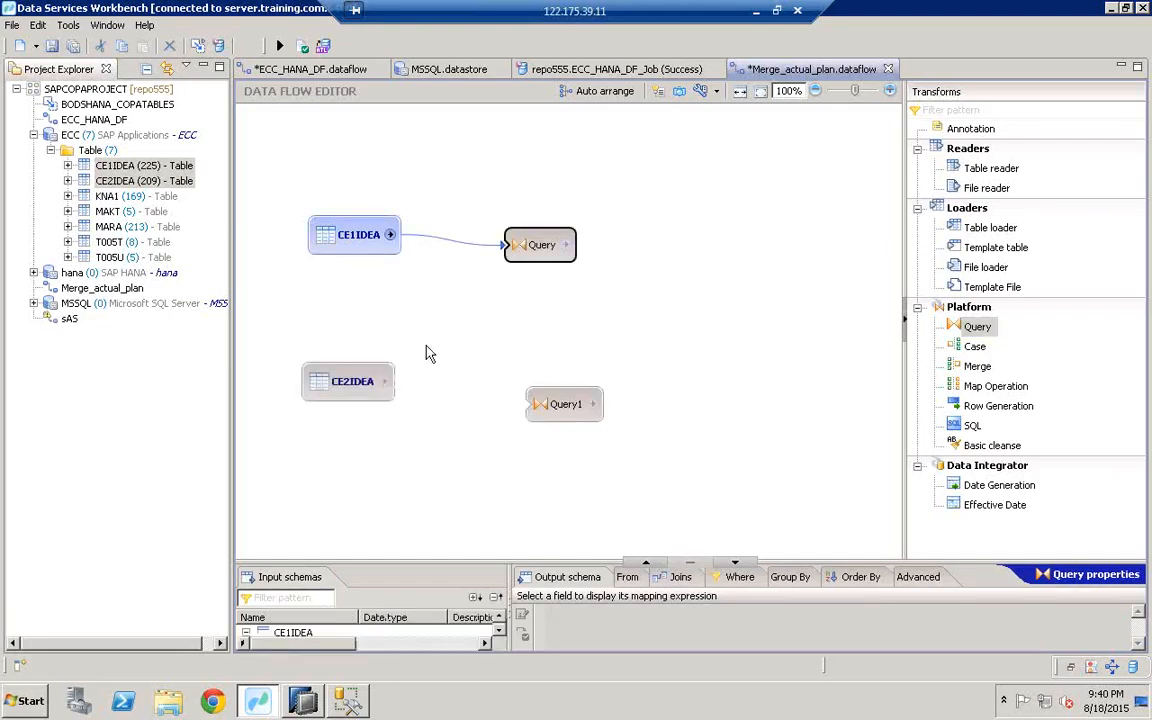
{"action": "left_click_drag", "start_coordinate": [385, 387], "coordinate": [547, 410]}
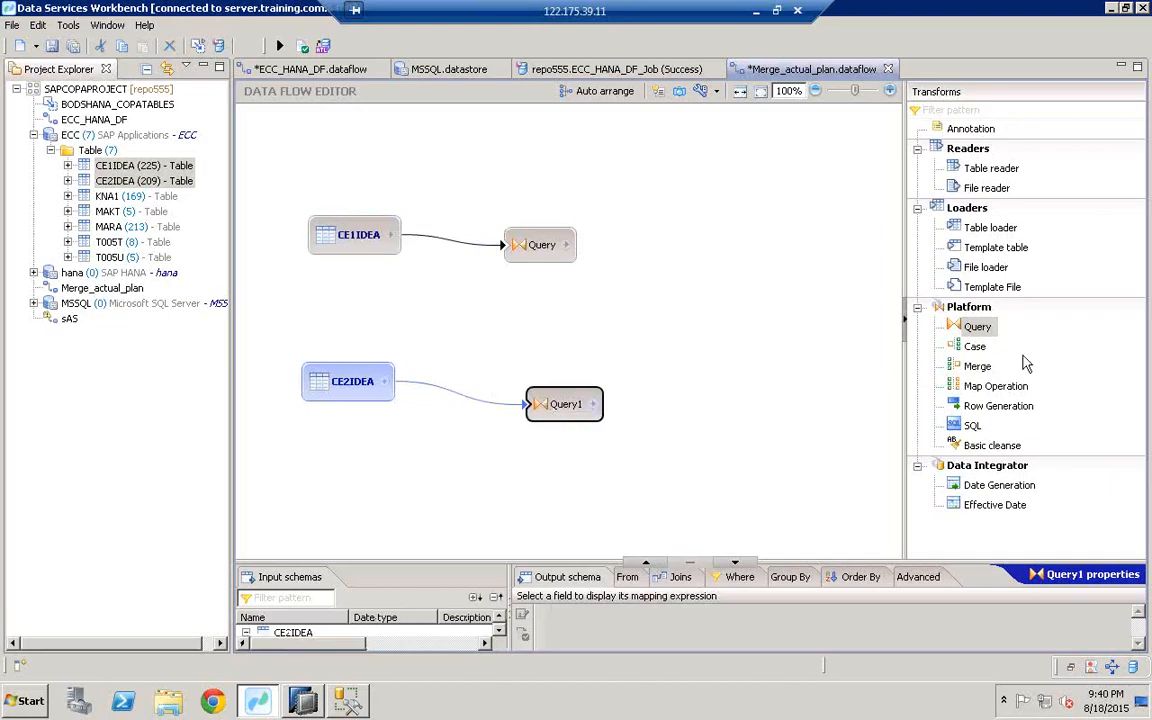
Step: Add a Merge transform fed by Query and Query1, then show Query's mappings
{"action": "left_click", "coordinate": [977, 368]}
{"action": "left_click_drag", "start_coordinate": [977, 368], "coordinate": [675, 292]}
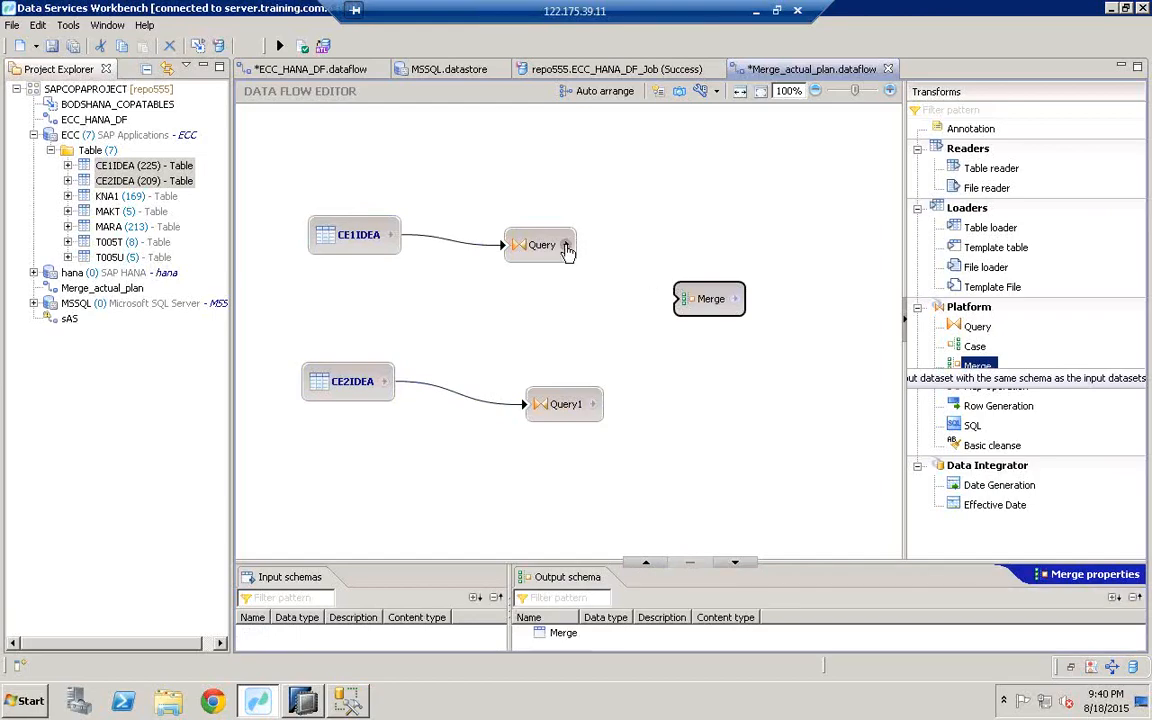
{"action": "left_click_drag", "start_coordinate": [566, 245], "coordinate": [688, 311]}
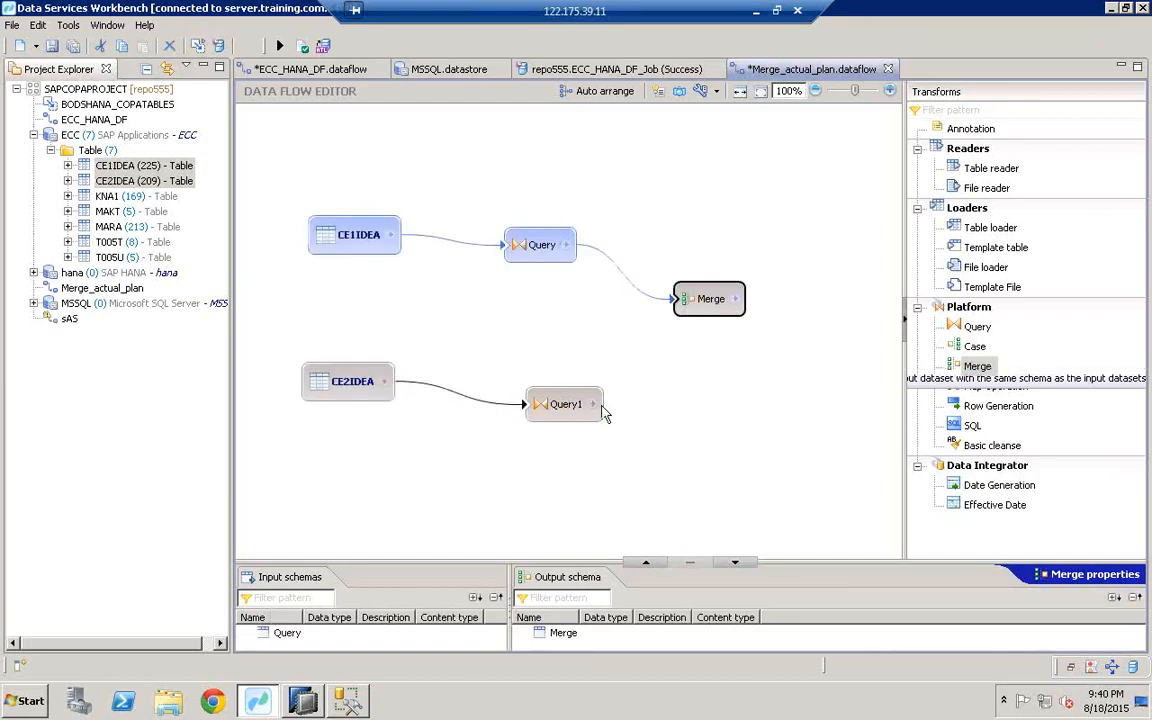
{"action": "left_click_drag", "start_coordinate": [592, 404], "coordinate": [675, 298]}
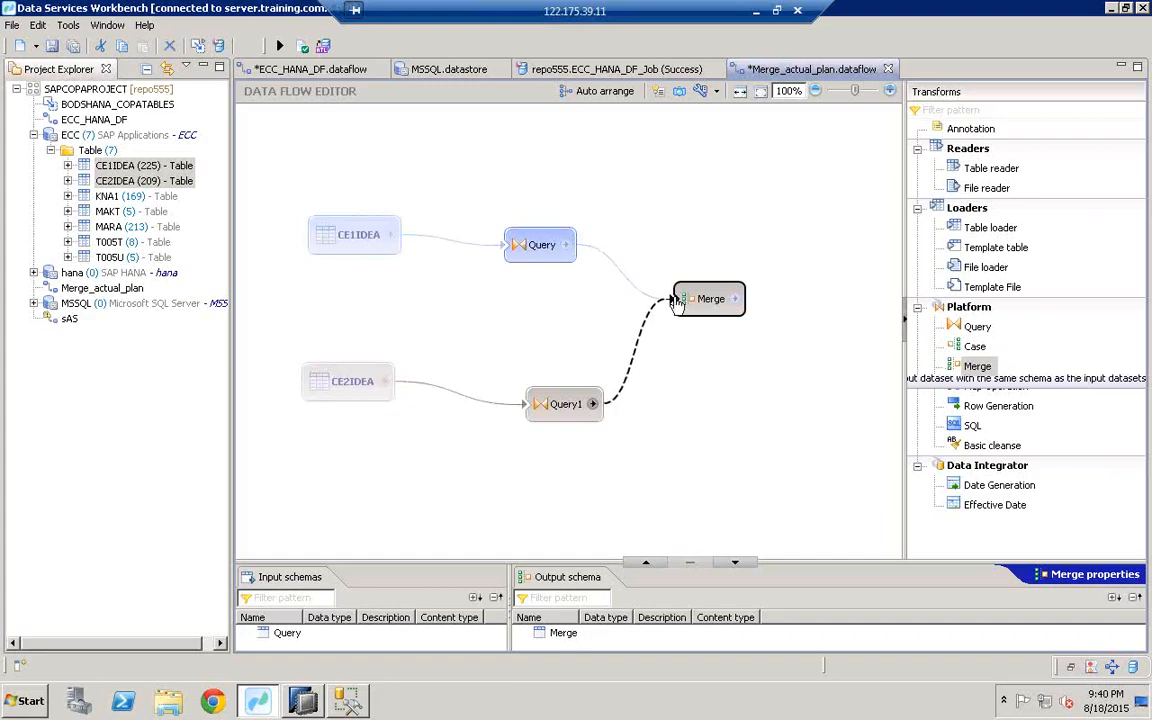
{"action": "left_click", "coordinate": [530, 251]}
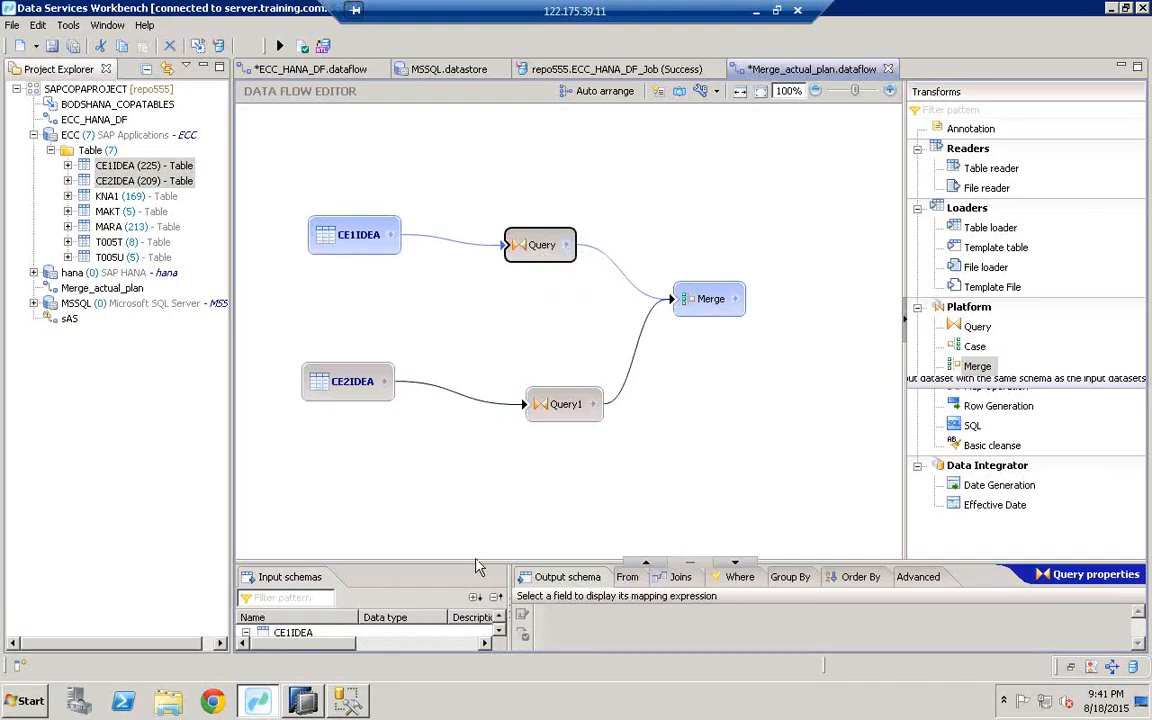
{"action": "left_click_drag", "start_coordinate": [481, 478], "coordinate": [500, 327]}
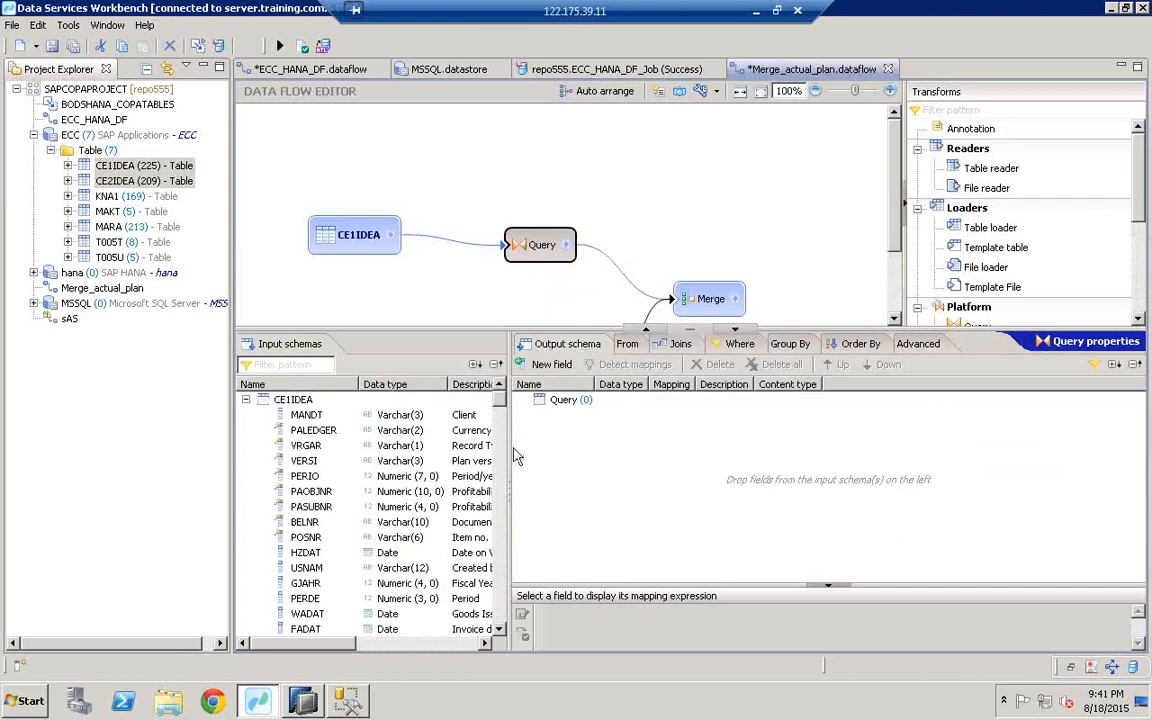
Step: Map BUKRS and VKORG from CE1IDEA into the Query output via the field filter
{"action": "left_click_drag", "start_coordinate": [509, 448], "coordinate": [566, 440]}
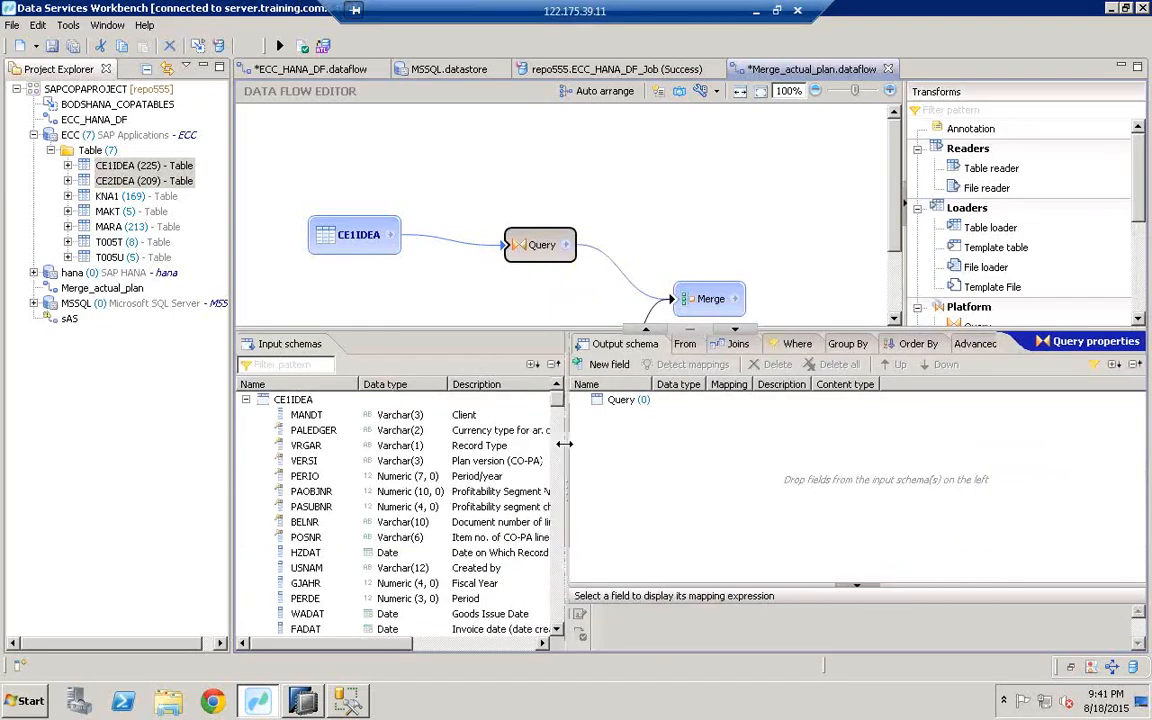
{"action": "left_click", "coordinate": [293, 366]}
{"action": "type", "text": "bukrs"}
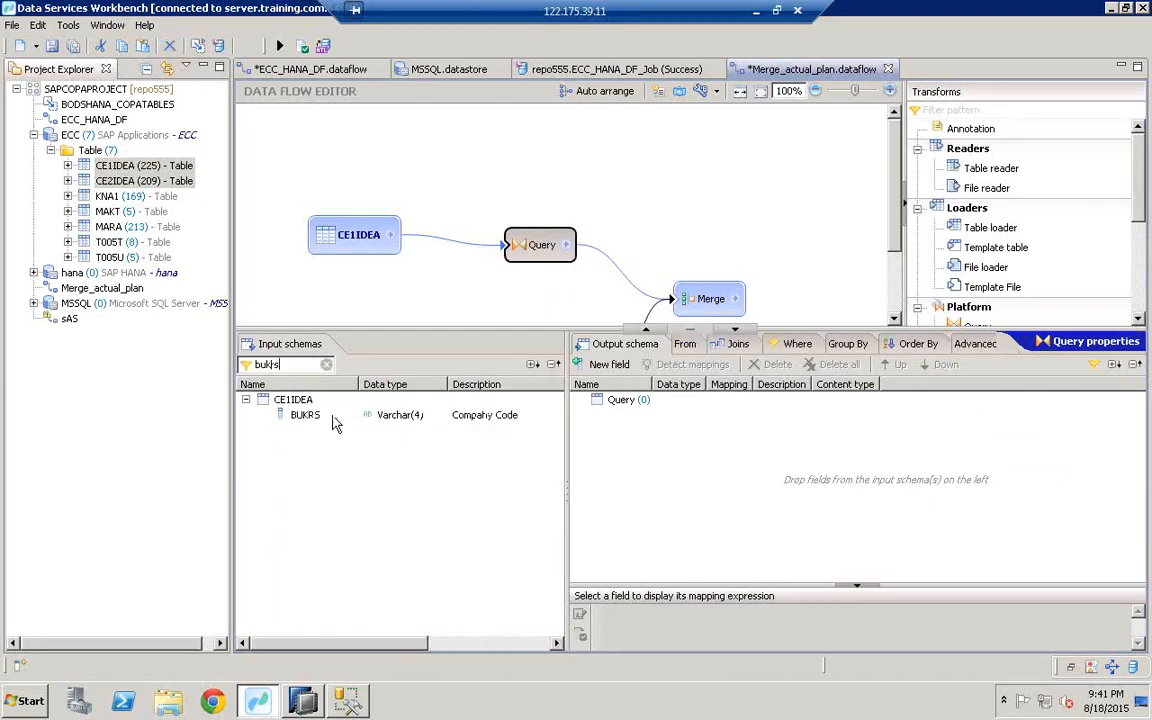
{"action": "left_click_drag", "start_coordinate": [334, 416], "coordinate": [604, 431]}
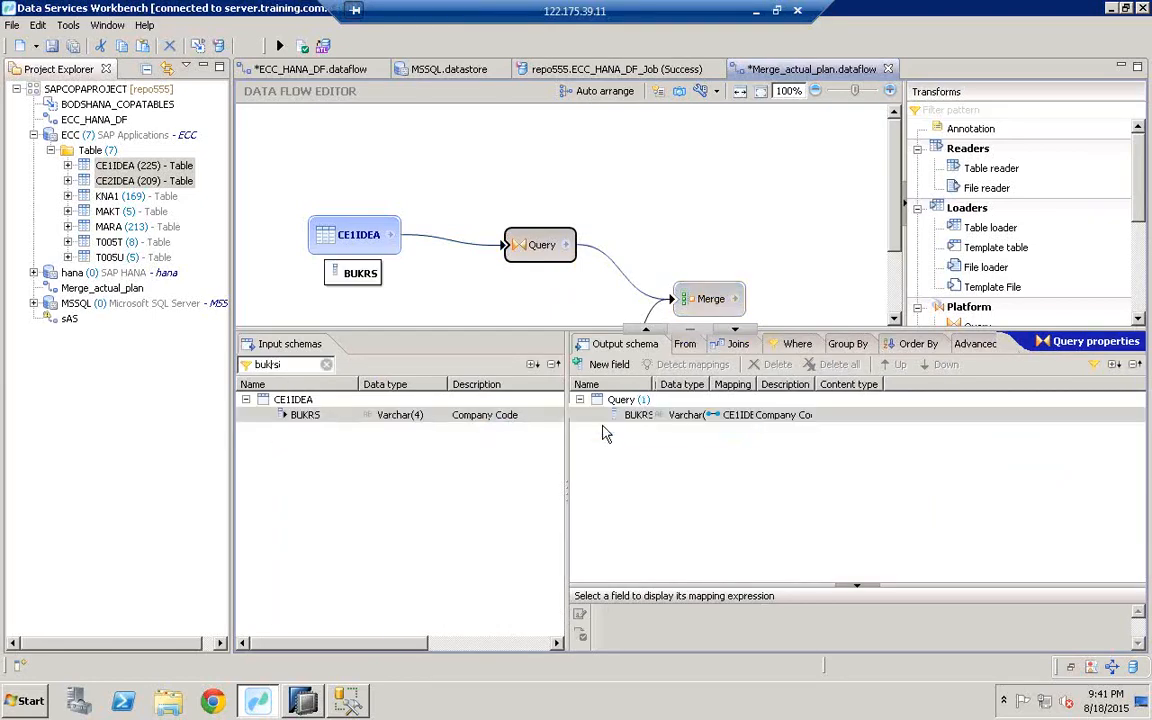
{"action": "left_click", "coordinate": [285, 364]}
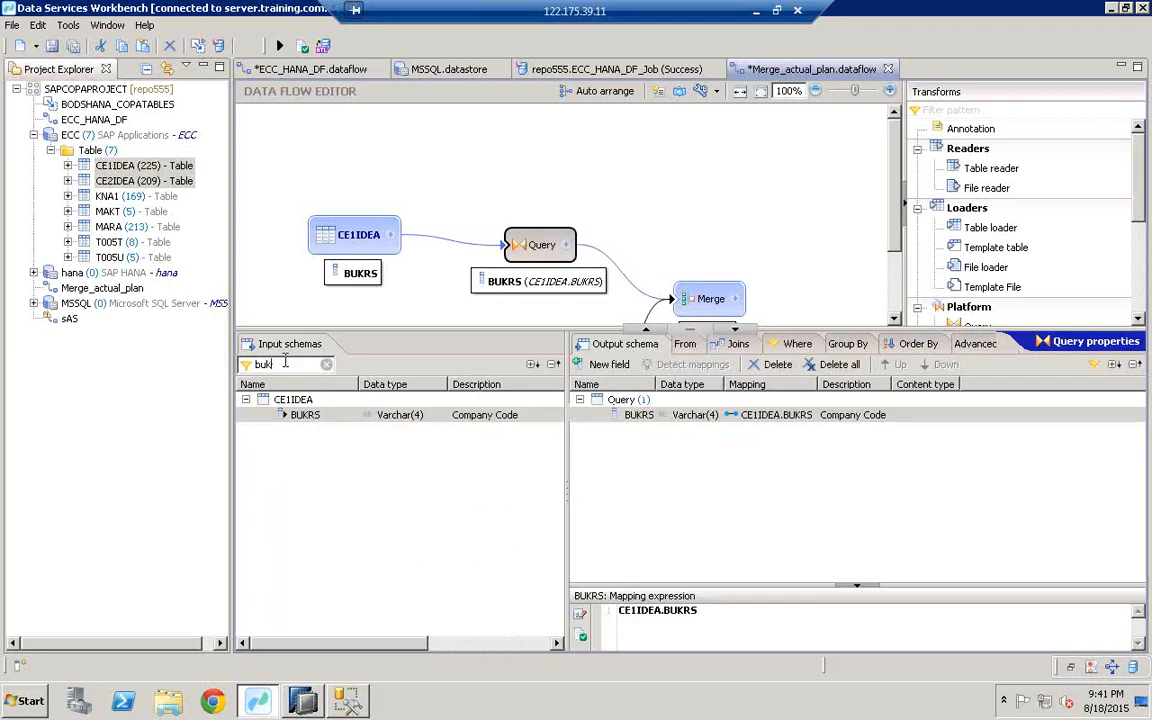
{"action": "key", "text": "BackSpace"}
{"action": "key", "text": "BackSpace"}
{"action": "key", "text": "BackSpace"}
{"action": "key", "text": "BackSpace"}
{"action": "type", "text": "vk"}
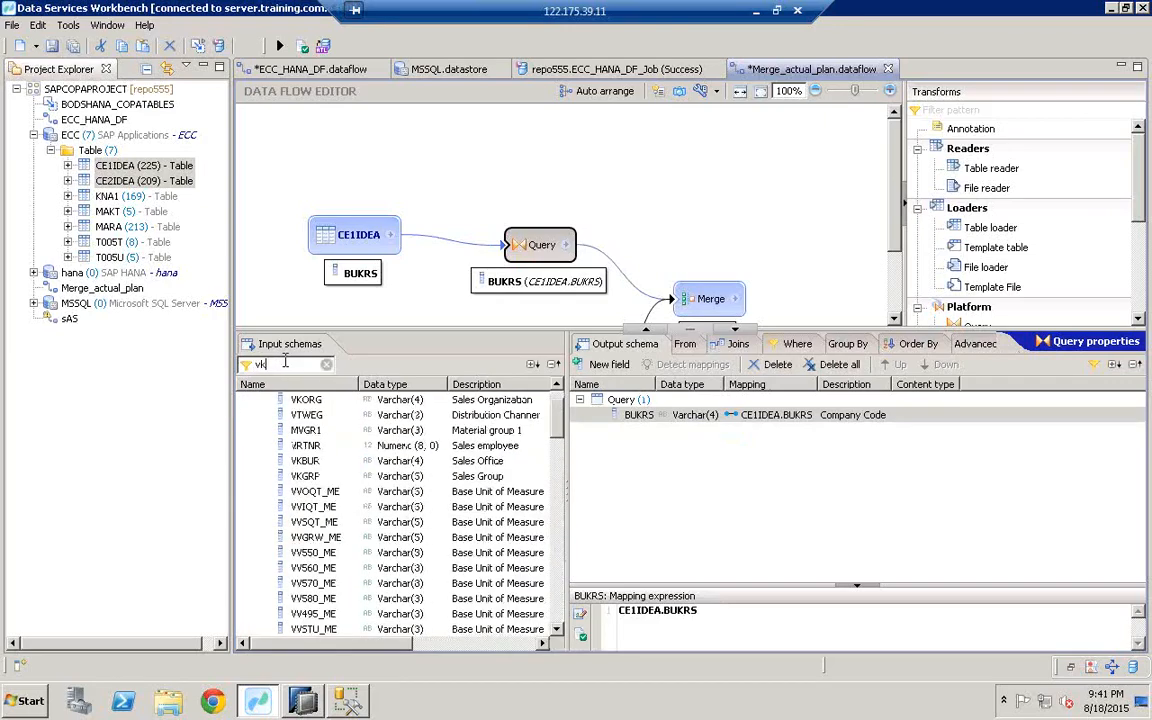
{"action": "type", "text": "org"}
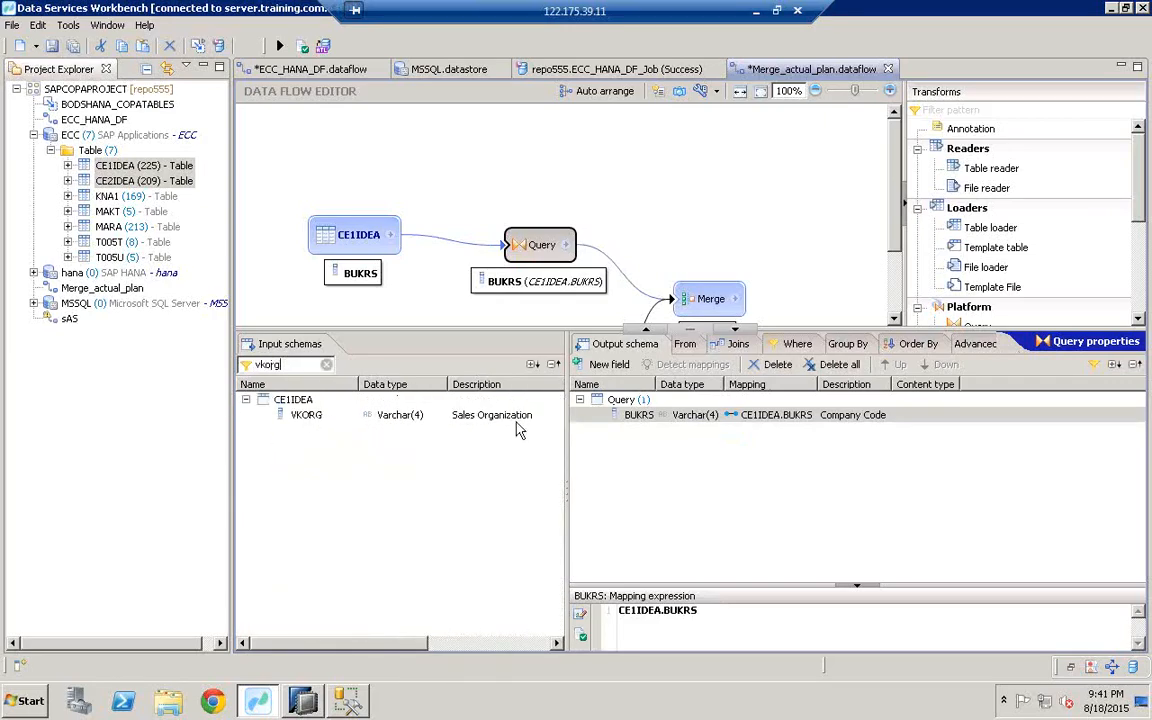
{"action": "left_click_drag", "start_coordinate": [516, 416], "coordinate": [679, 450]}
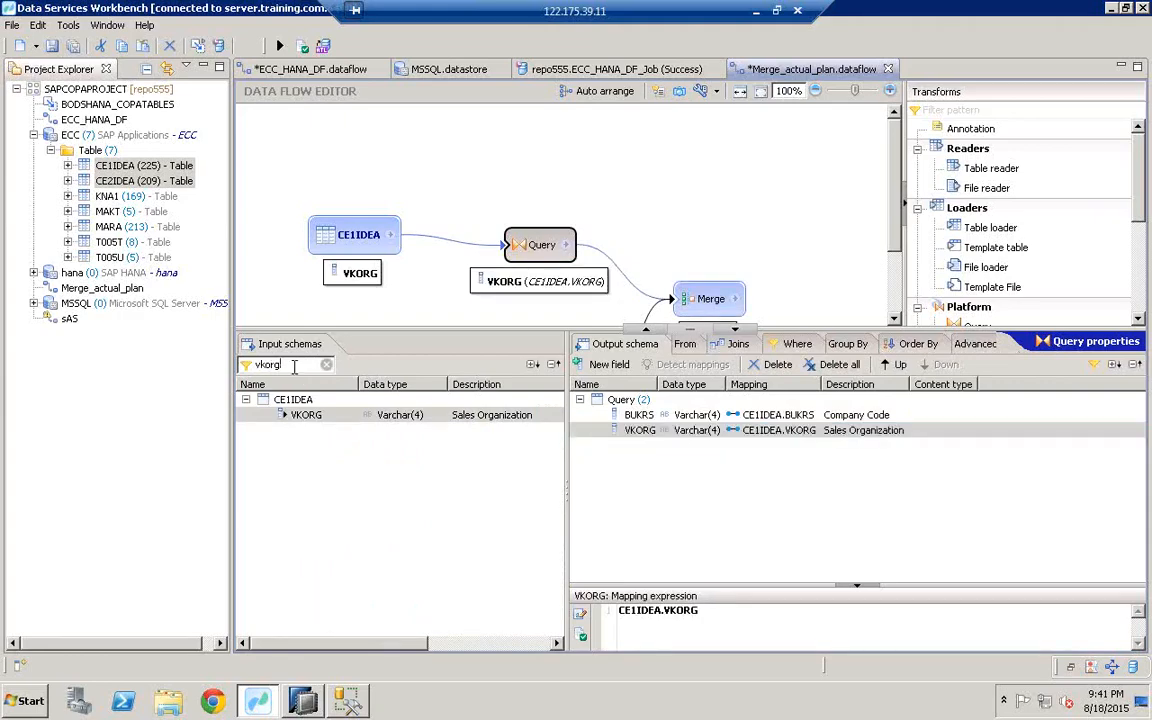
Step: Map VTWEG and SPART from CE1IDEA into the Query output
{"action": "key", "text": "BackSpace"}
{"action": "key", "text": "BackSpace"}
{"action": "key", "text": "BackSpace"}
{"action": "key", "text": "BackSpace"}
{"action": "key", "text": "BackSpace"}
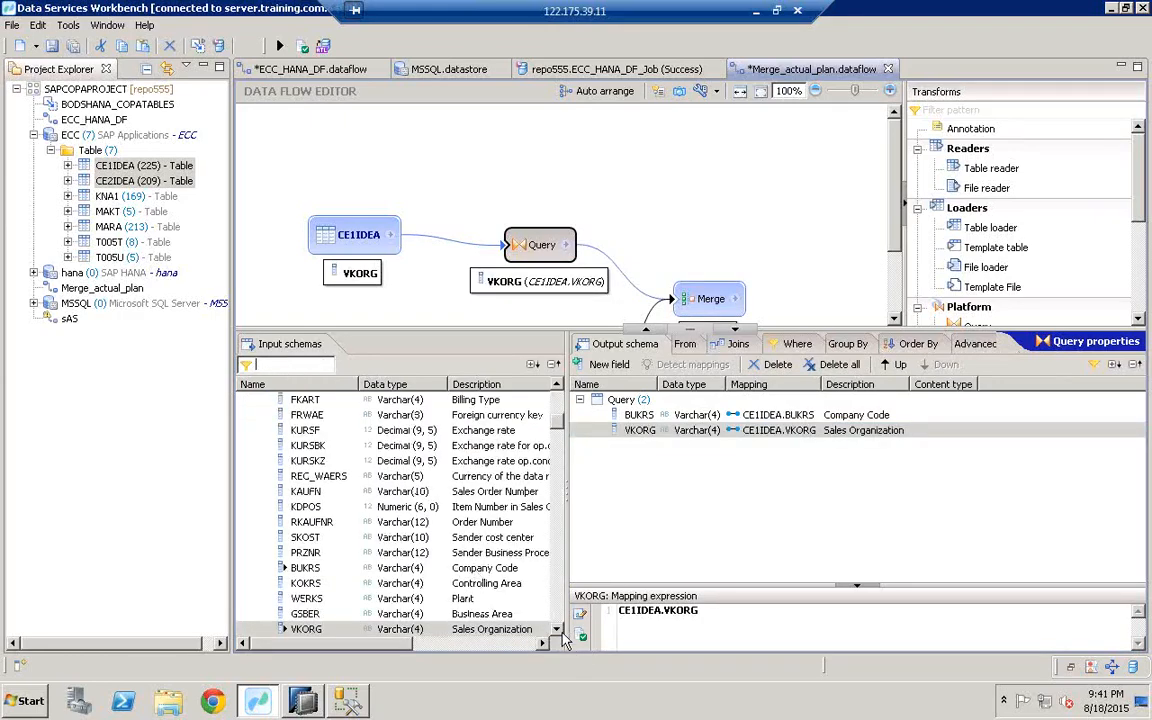
{"action": "scroll", "coordinate": [562, 633], "scroll_direction": "down", "scroll_amount": 2}
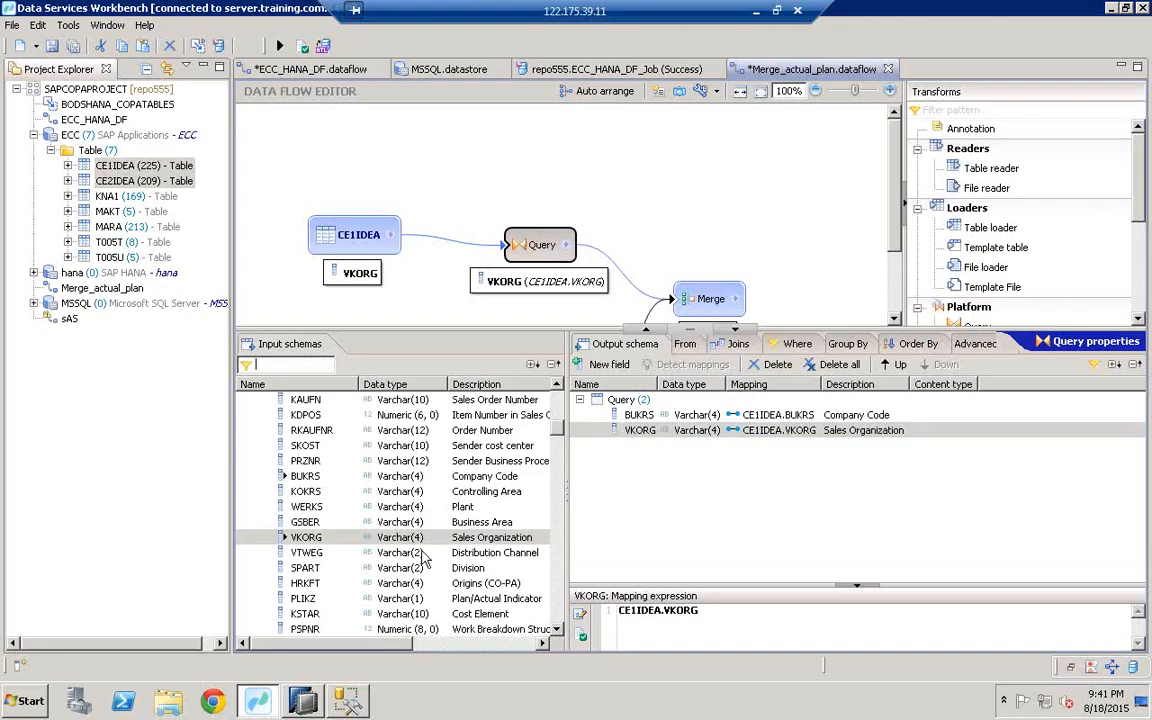
{"action": "left_click", "coordinate": [386, 556]}
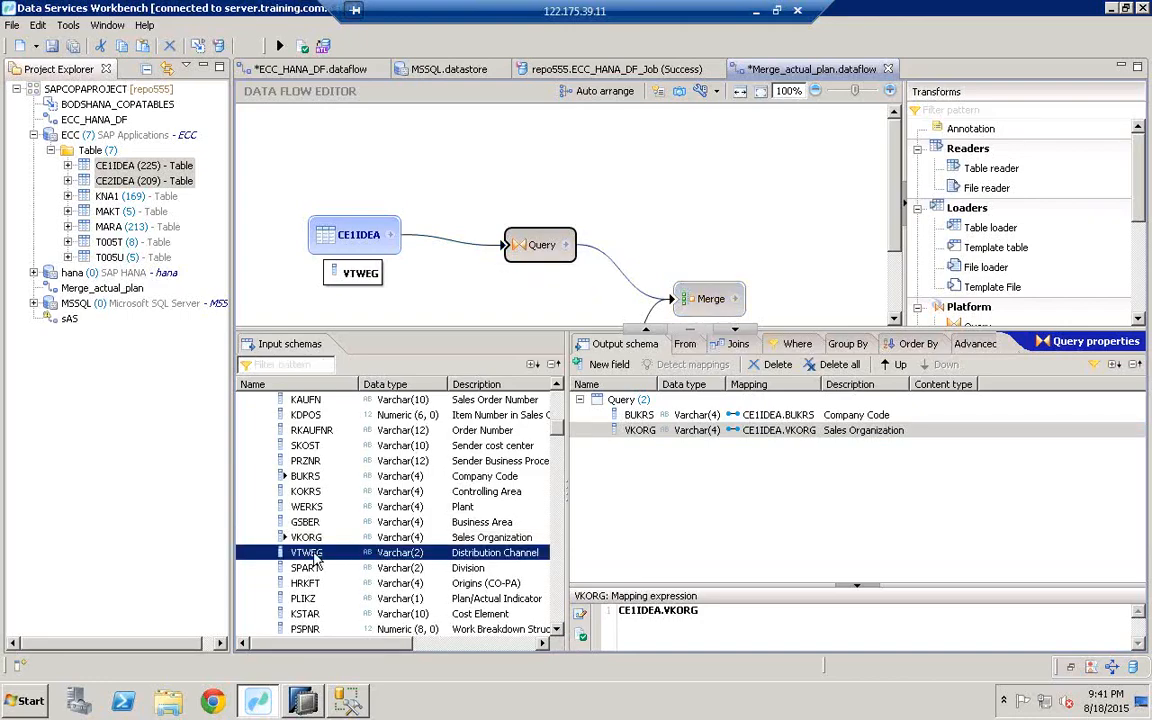
{"action": "left_click_drag", "start_coordinate": [305, 565], "coordinate": [590, 468]}
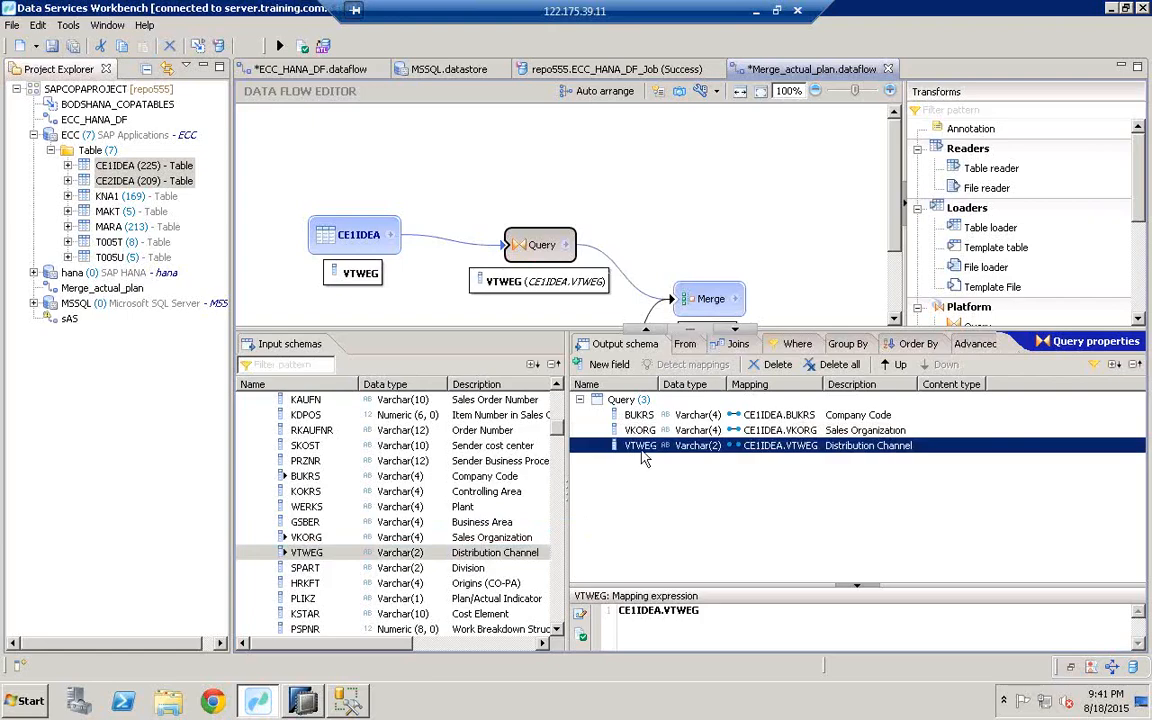
{"action": "left_click_drag", "start_coordinate": [300, 569], "coordinate": [650, 458]}
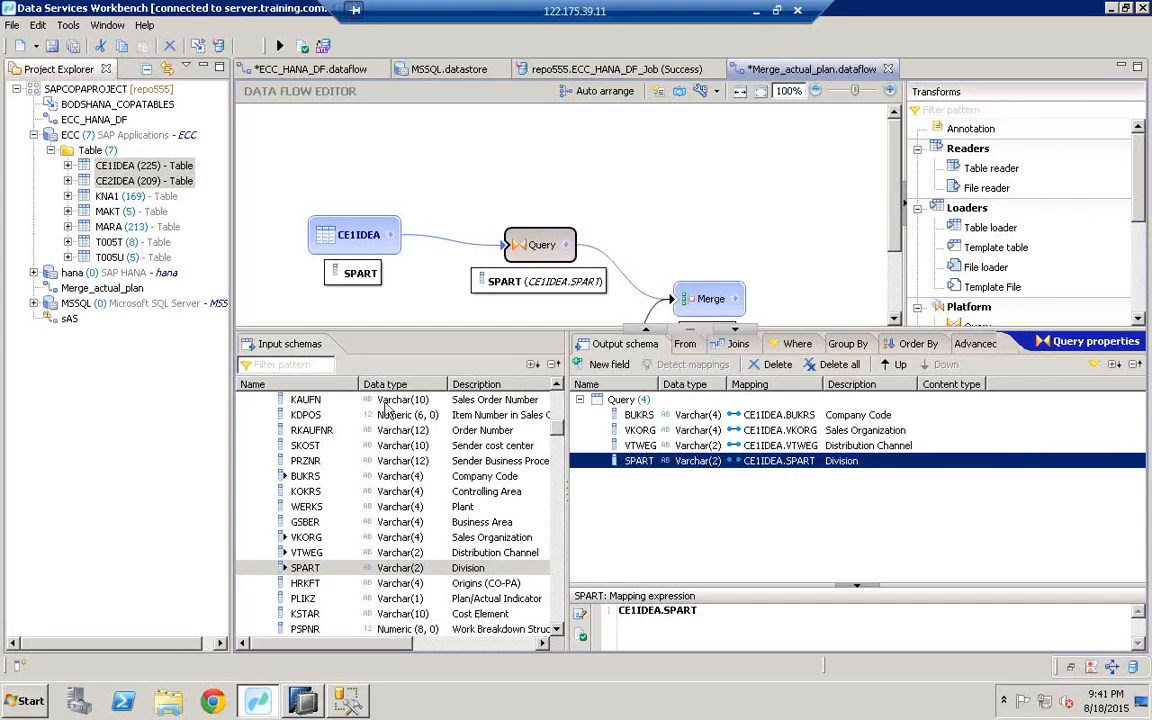
Step: Map VV010 Revenue and VV070 into the Query output, then enlarge the diagram
{"action": "left_click", "coordinate": [314, 366]}
{"action": "type", "text": "vv010"}
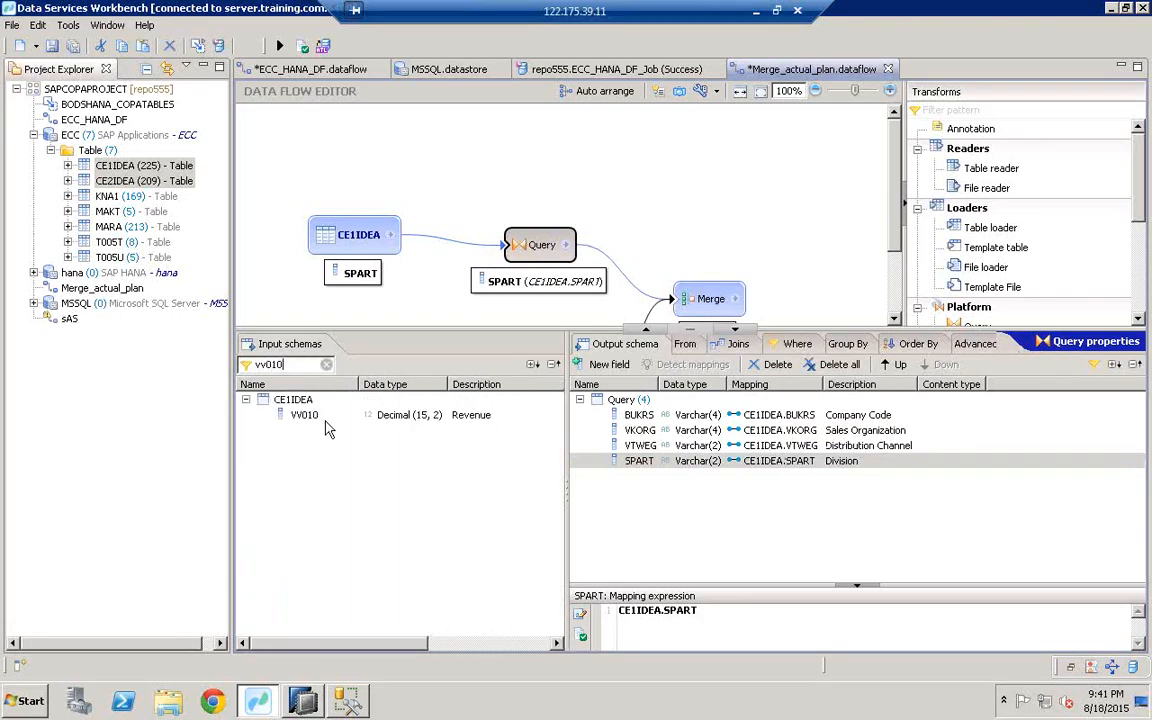
{"action": "left_click_drag", "start_coordinate": [322, 418], "coordinate": [681, 490]}
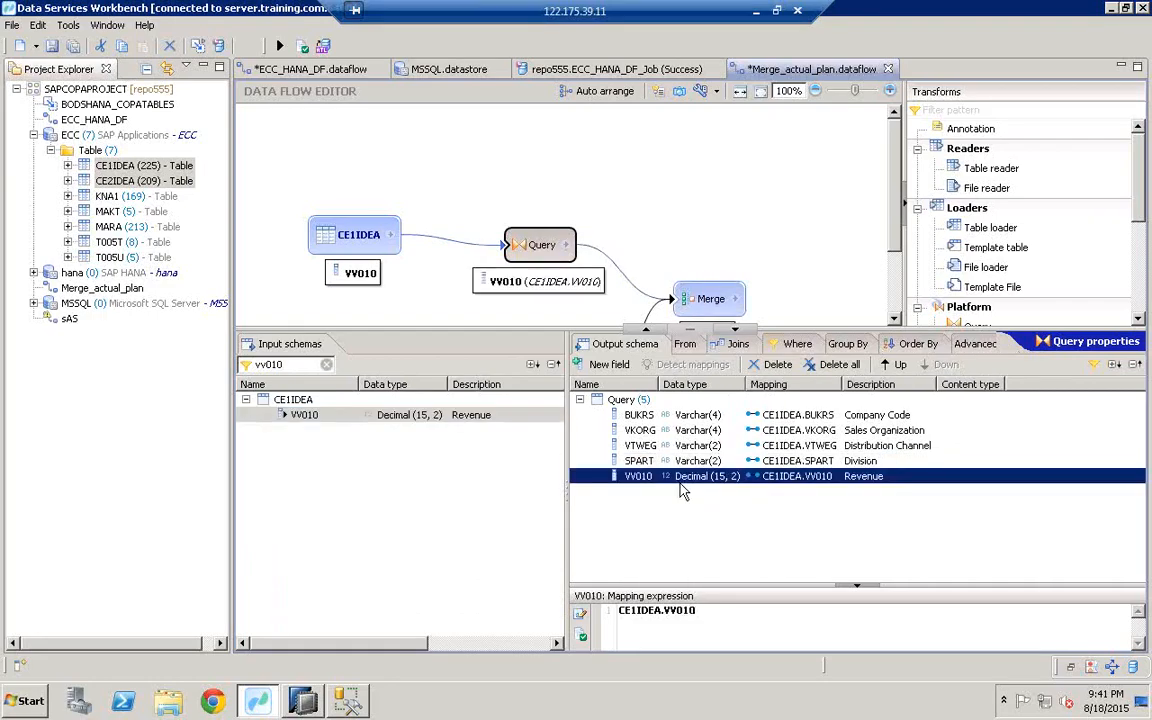
{"action": "key", "text": "BackSpace"}
{"action": "key", "text": "BackSpace"}
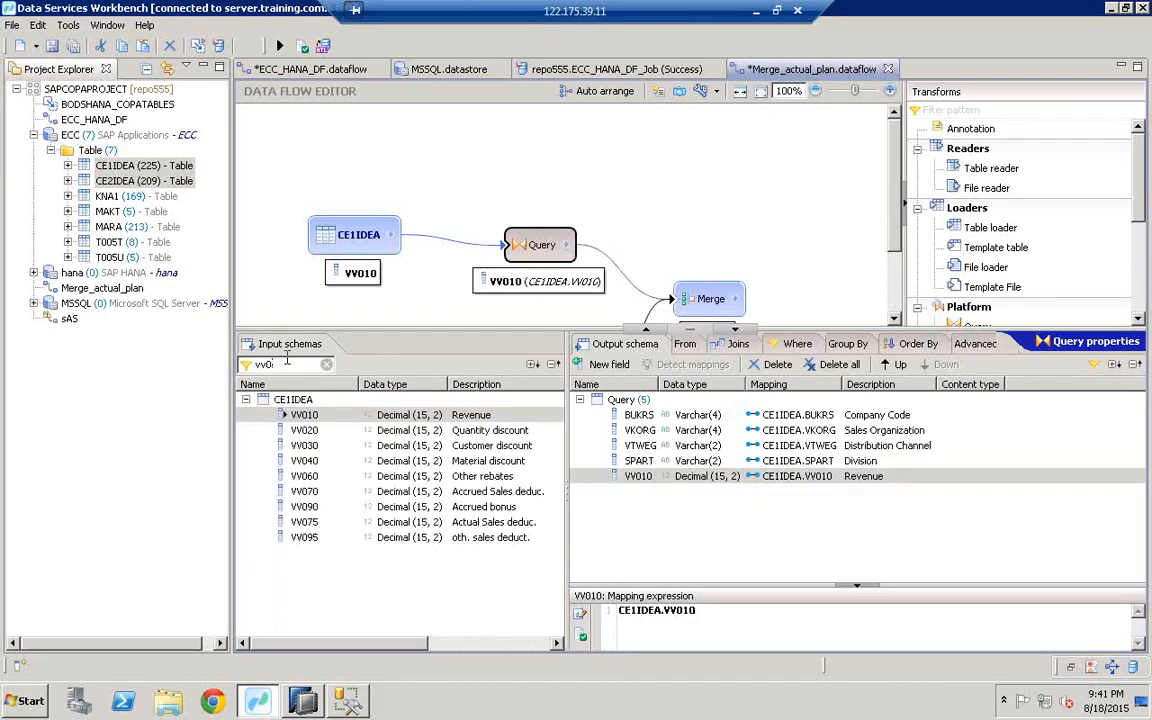
{"action": "type", "text": "70"}
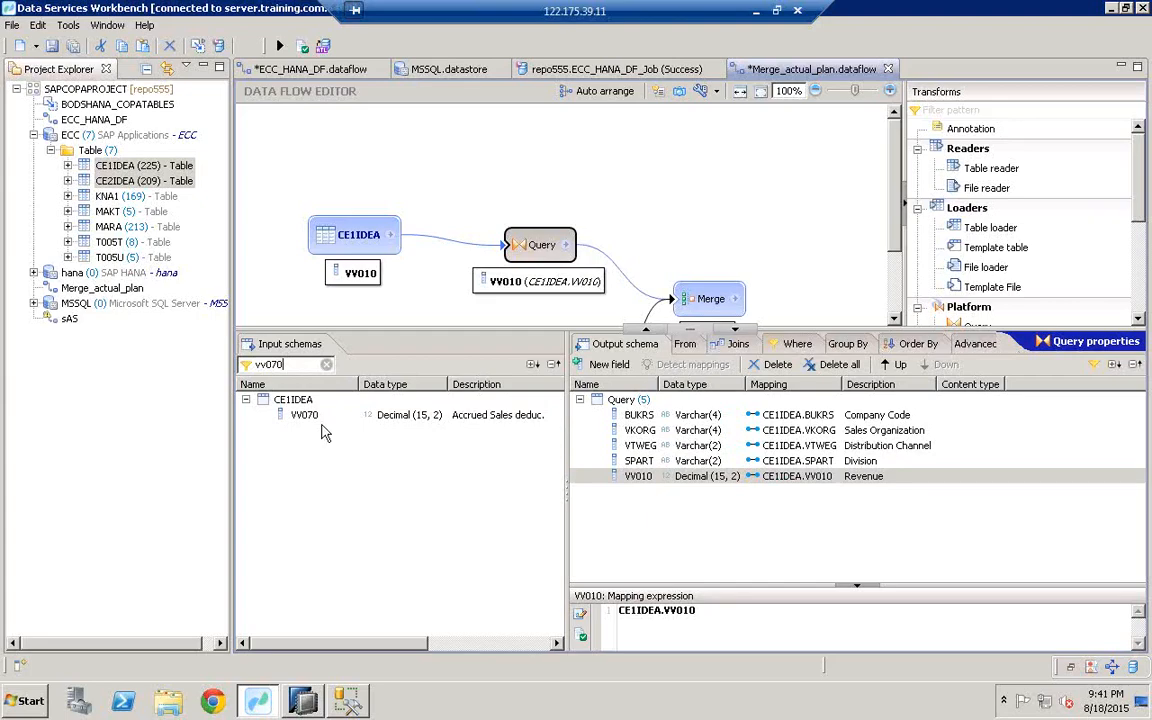
{"action": "left_click", "coordinate": [314, 419]}
{"action": "left_click_drag", "start_coordinate": [310, 421], "coordinate": [699, 482]}
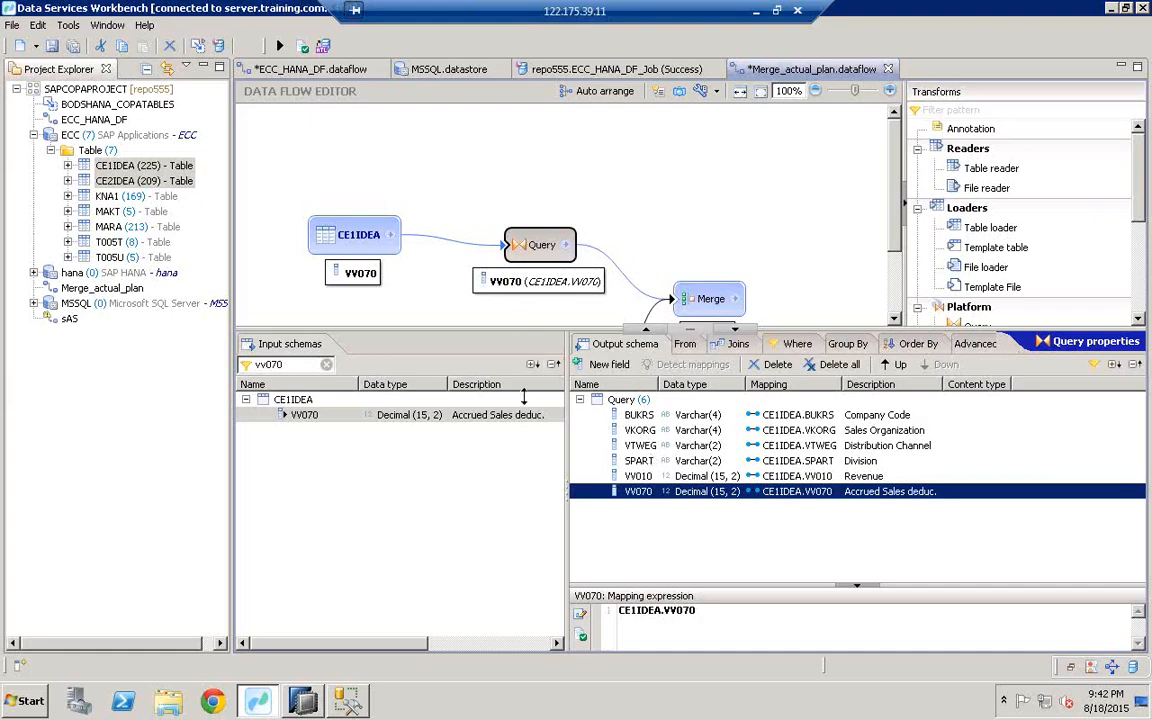
{"action": "left_click_drag", "start_coordinate": [523, 397], "coordinate": [580, 414]}
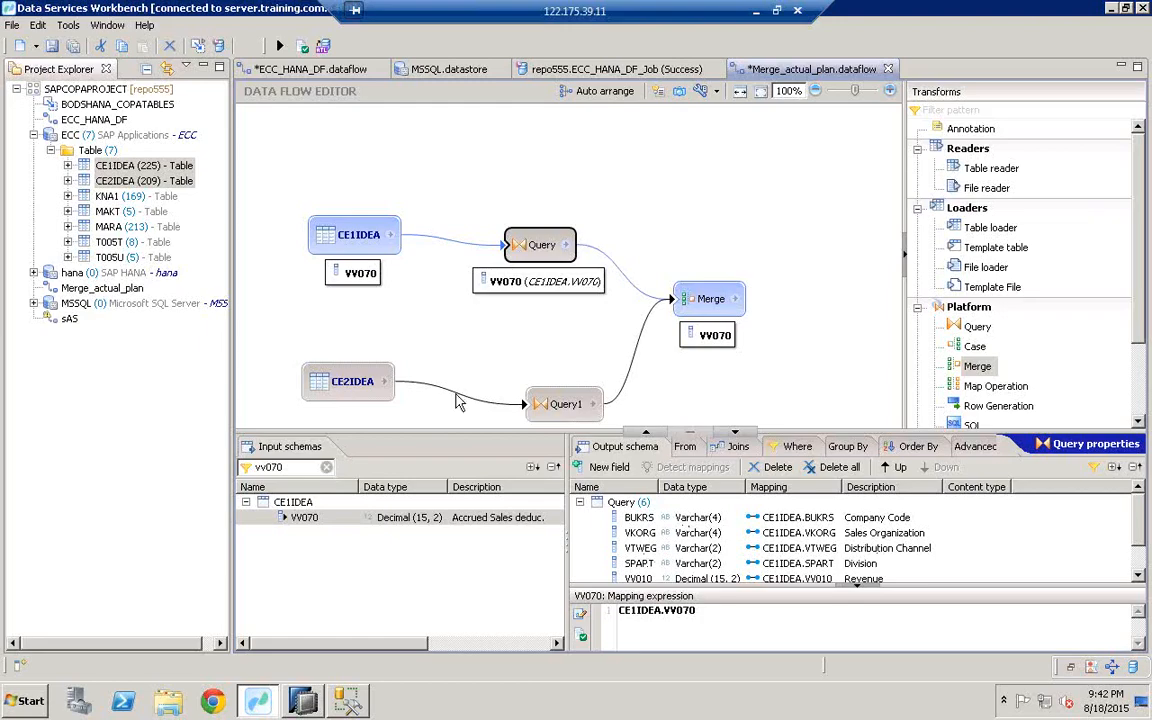
Step: Map BUKRS and VKORG from CE2IDEA into Query1's output
{"action": "left_click", "coordinate": [560, 405]}
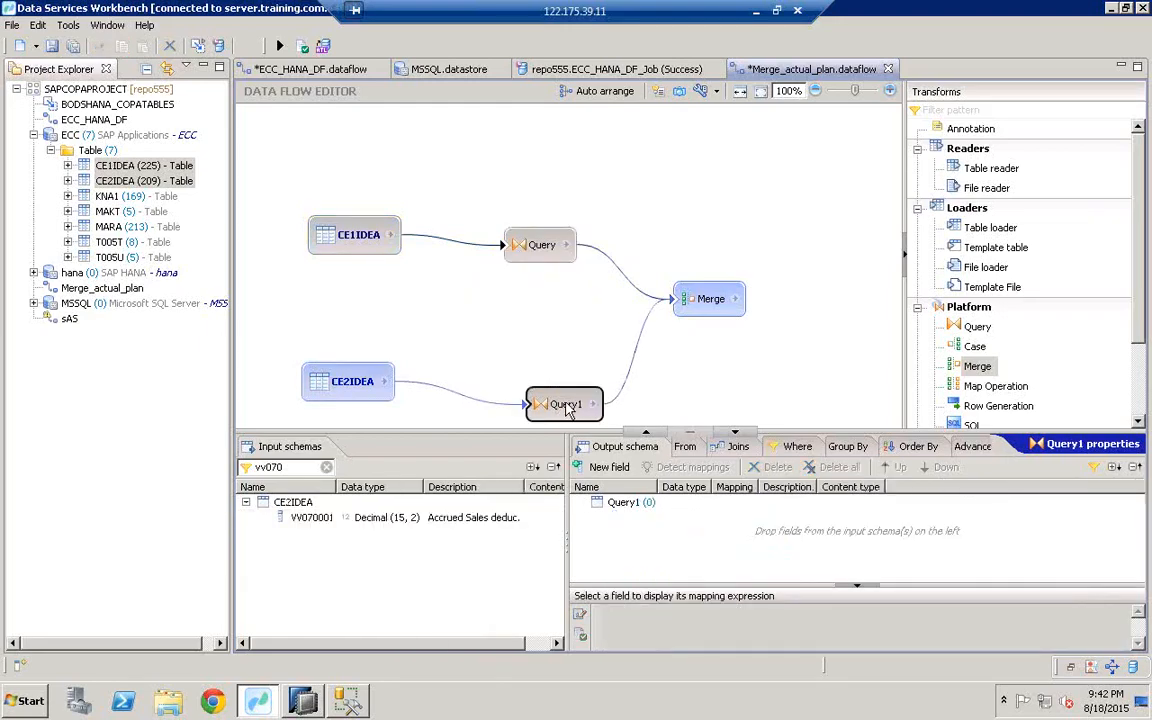
{"action": "key", "text": "BackSpace"}
{"action": "key", "text": "BackSpace"}
{"action": "key", "text": "BackSpace"}
{"action": "key", "text": "BackSpace"}
{"action": "key", "text": "BackSpace"}
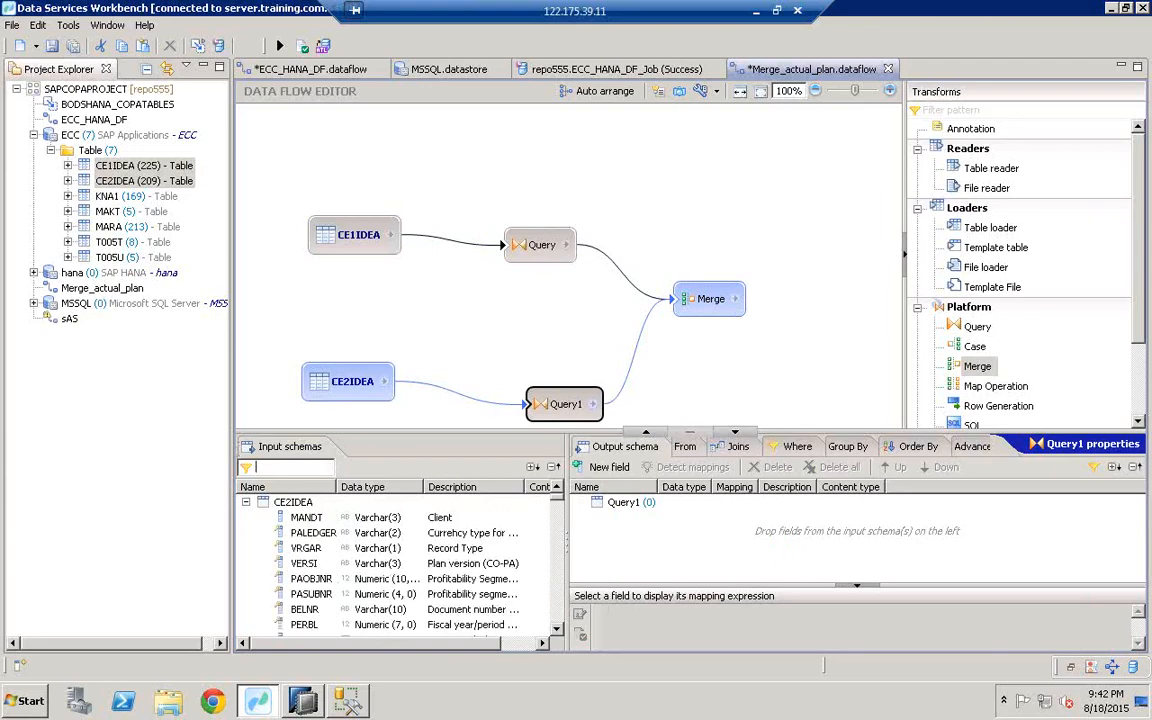
{"action": "type", "text": "bukrs"}
{"action": "left_click_drag", "start_coordinate": [330, 518], "coordinate": [661, 534]}
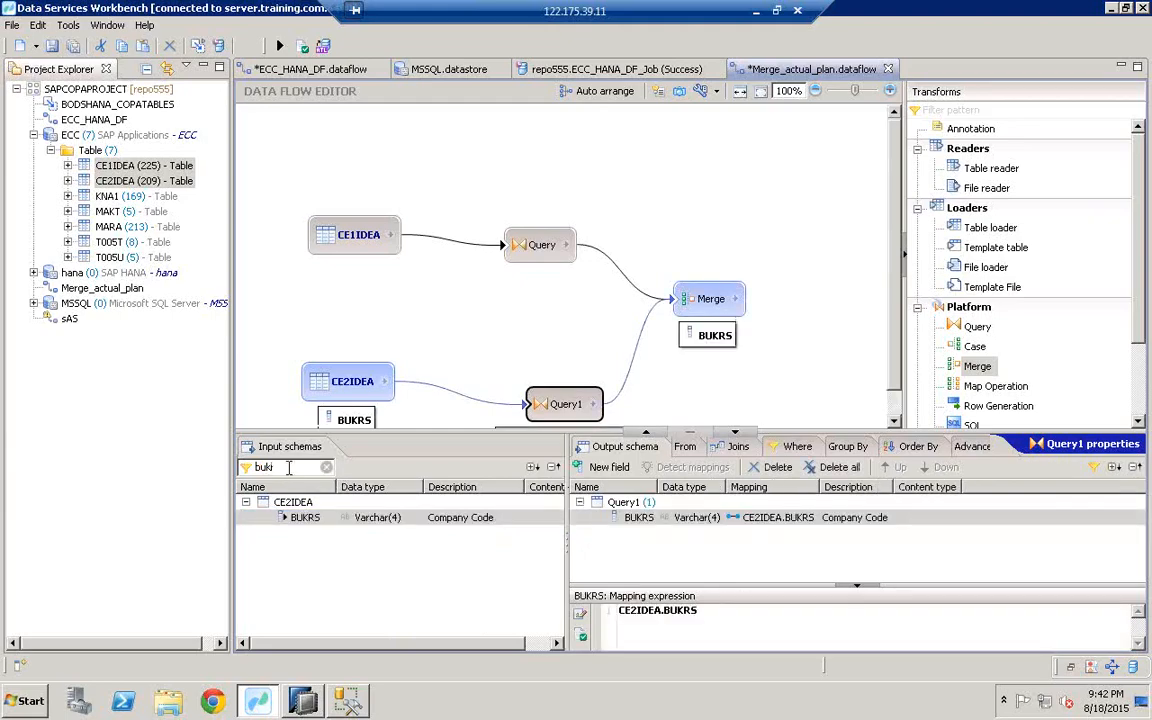
{"action": "key", "text": "BackSpace"}
{"action": "key", "text": "BackSpace"}
{"action": "key", "text": "BackSpace"}
{"action": "type", "text": "vko"}
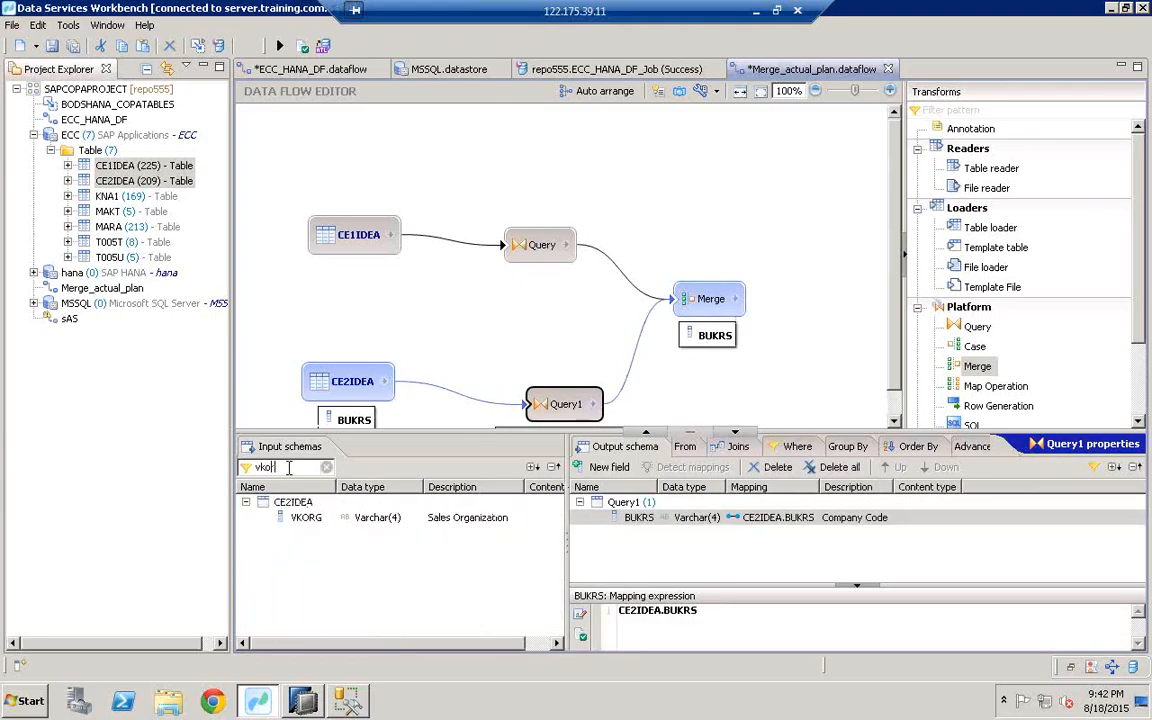
{"action": "type", "text": "rg"}
{"action": "left_click_drag", "start_coordinate": [325, 518], "coordinate": [680, 546]}
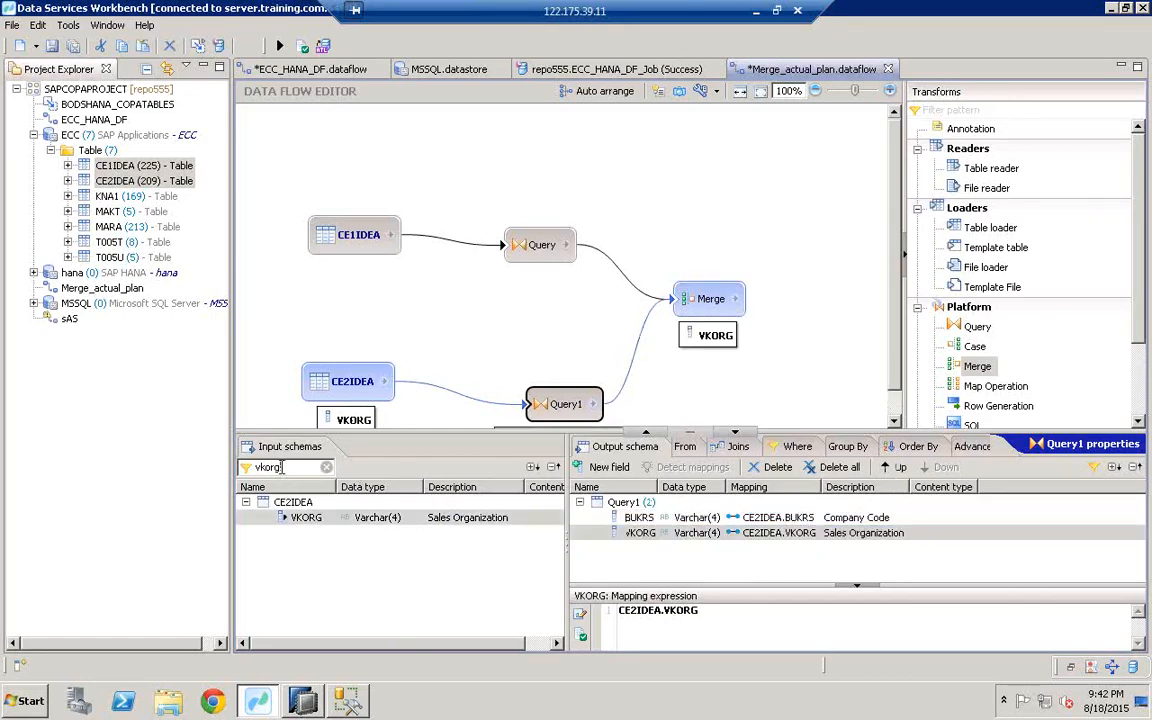
Step: Map VTWEG and SPART from CE2IDEA into Query1's output
{"action": "key", "text": "BackSpace"}
{"action": "key", "text": "BackSpace"}
{"action": "key", "text": "BackSpace"}
{"action": "key", "text": "BackSpace"}
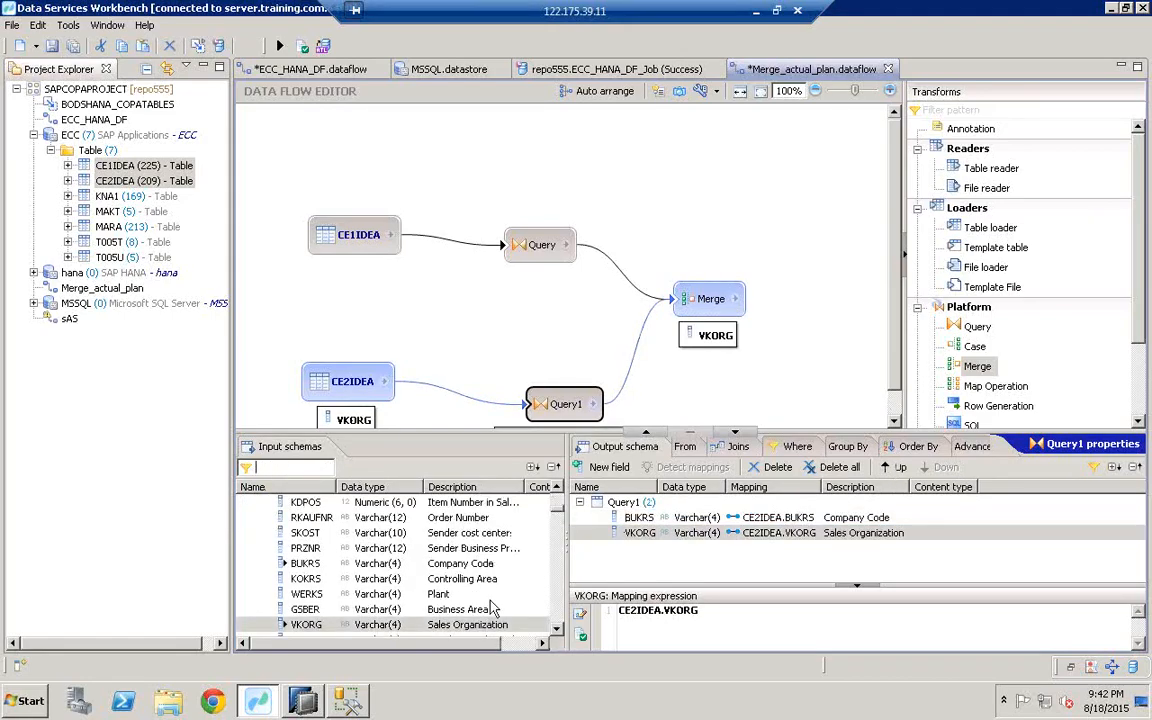
{"action": "scroll", "coordinate": [500, 572], "scroll_direction": "down", "scroll_amount": 6}
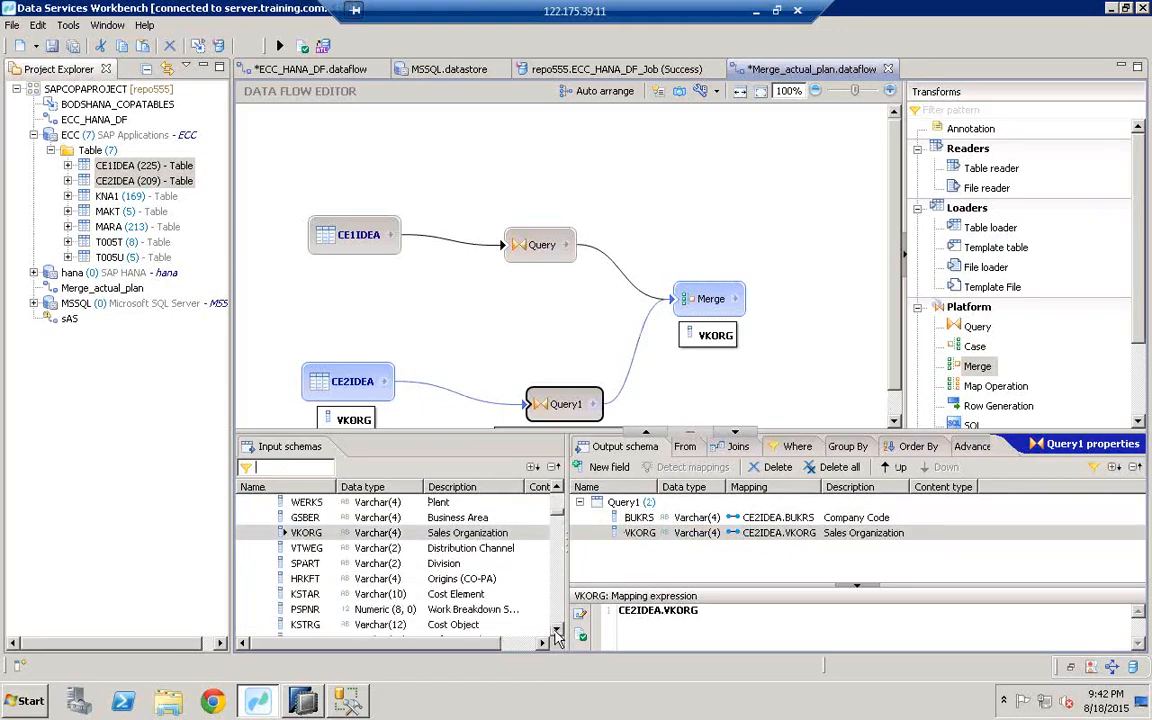
{"action": "scroll", "coordinate": [557, 630], "scroll_direction": "down", "scroll_amount": 2}
{"action": "left_click", "coordinate": [338, 518]}
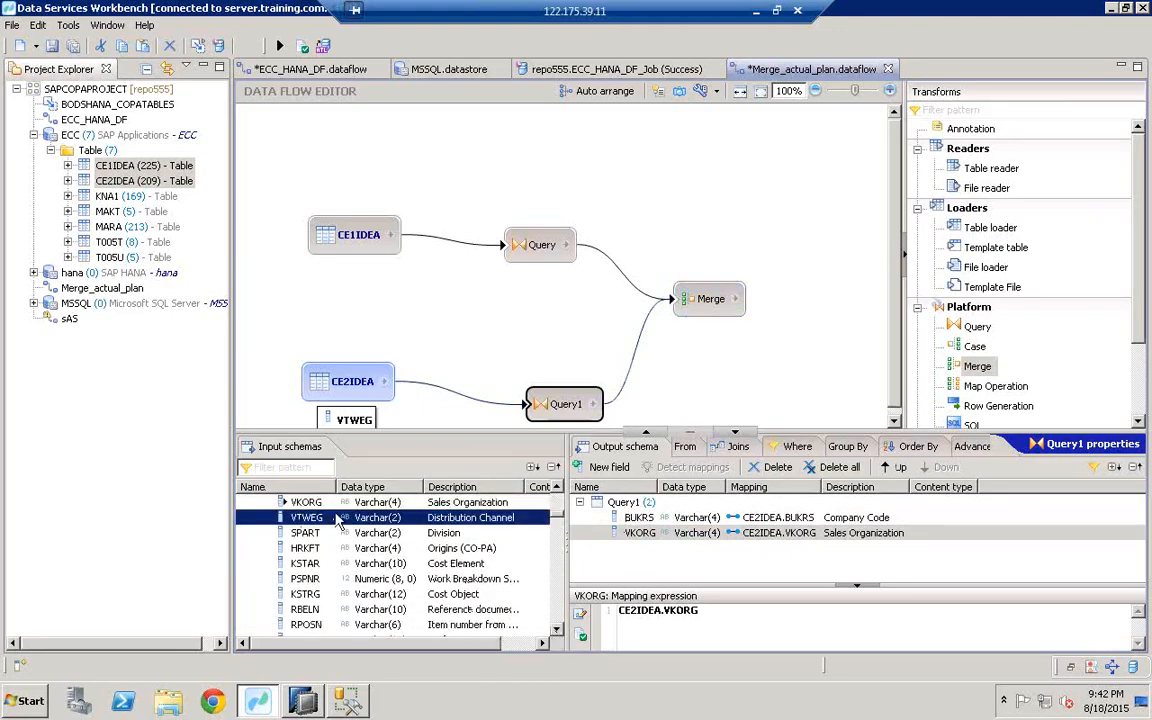
{"action": "left_click_drag", "start_coordinate": [338, 518], "coordinate": [620, 545]}
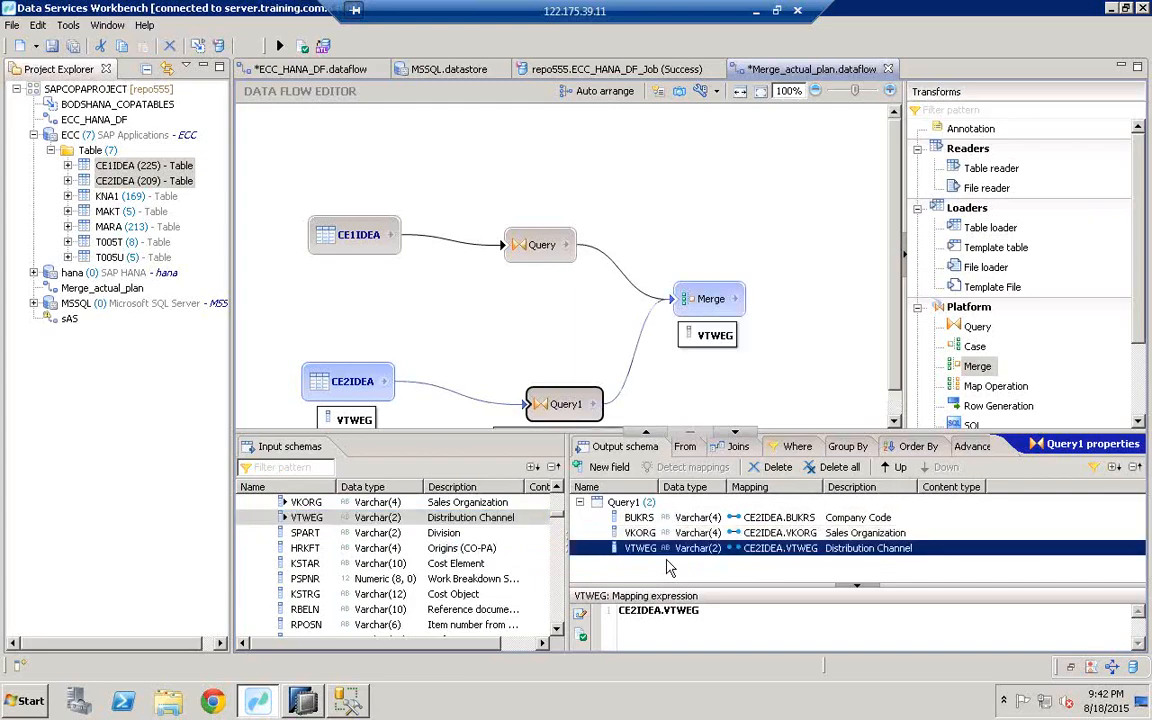
{"action": "left_click", "coordinate": [393, 535]}
{"action": "left_click_drag", "start_coordinate": [393, 535], "coordinate": [688, 578]}
Step: Map VV010001 Revenue and VV070001 into Query1's output, then reselect Query
{"action": "left_click", "coordinate": [308, 466]}
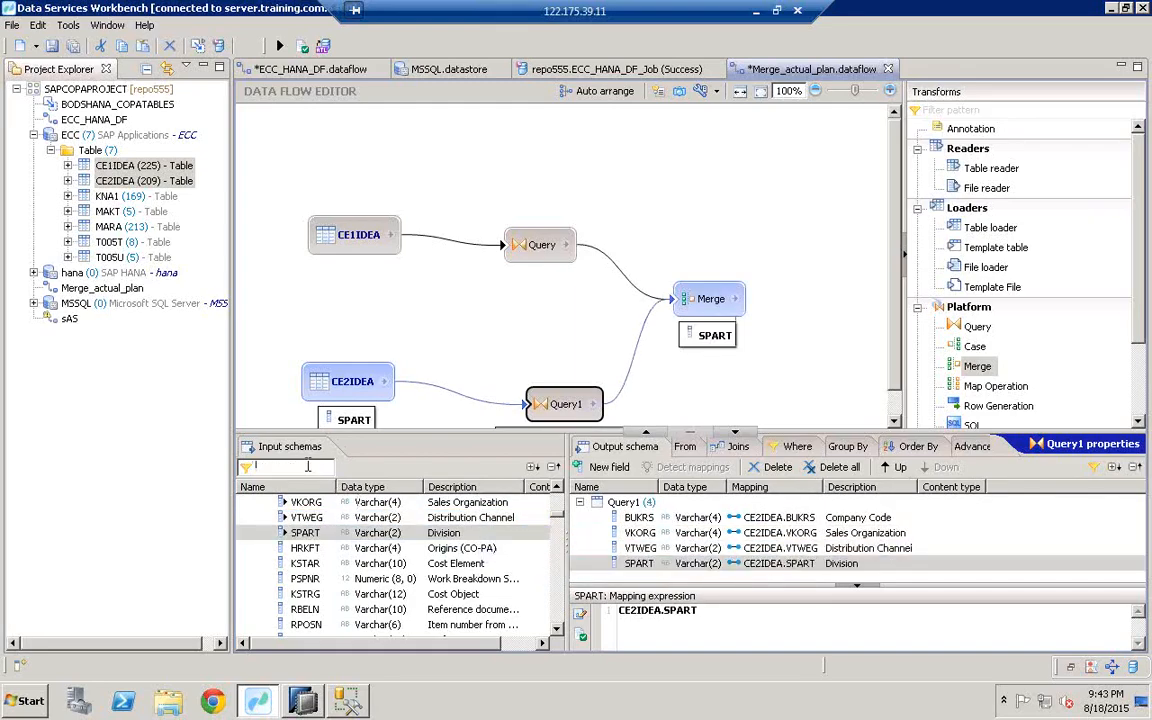
{"action": "type", "text": "vv01"}
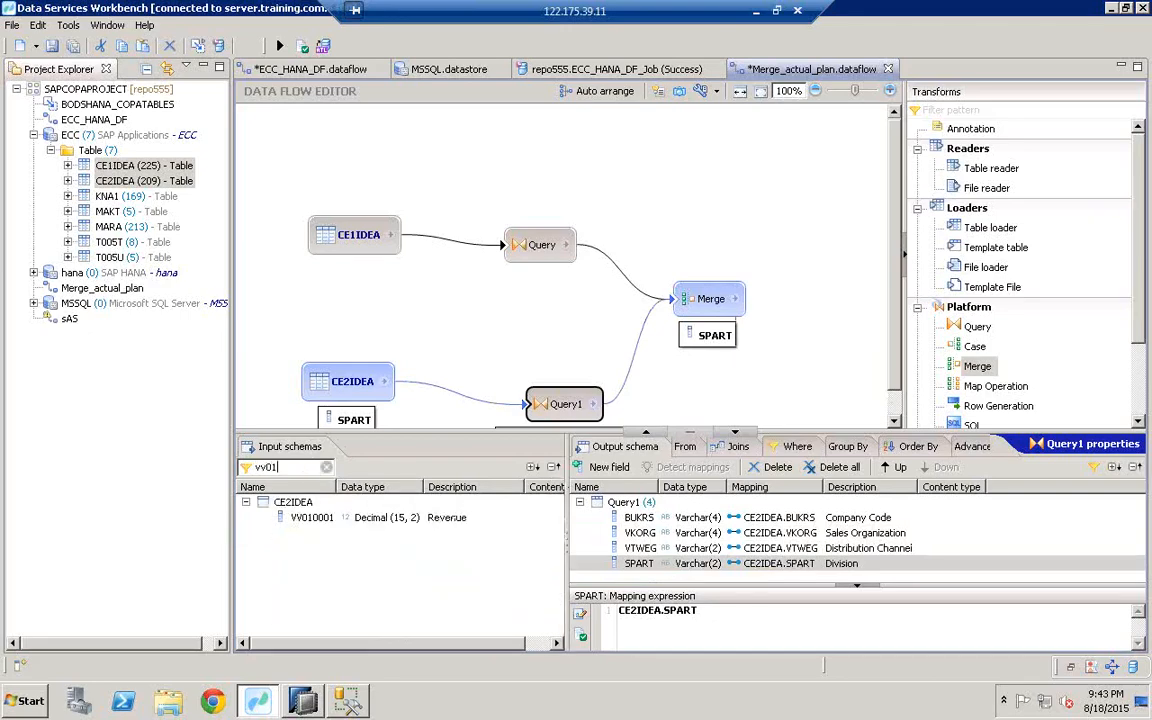
{"action": "left_click", "coordinate": [300, 517]}
{"action": "left_click_drag", "start_coordinate": [300, 517], "coordinate": [698, 588]}
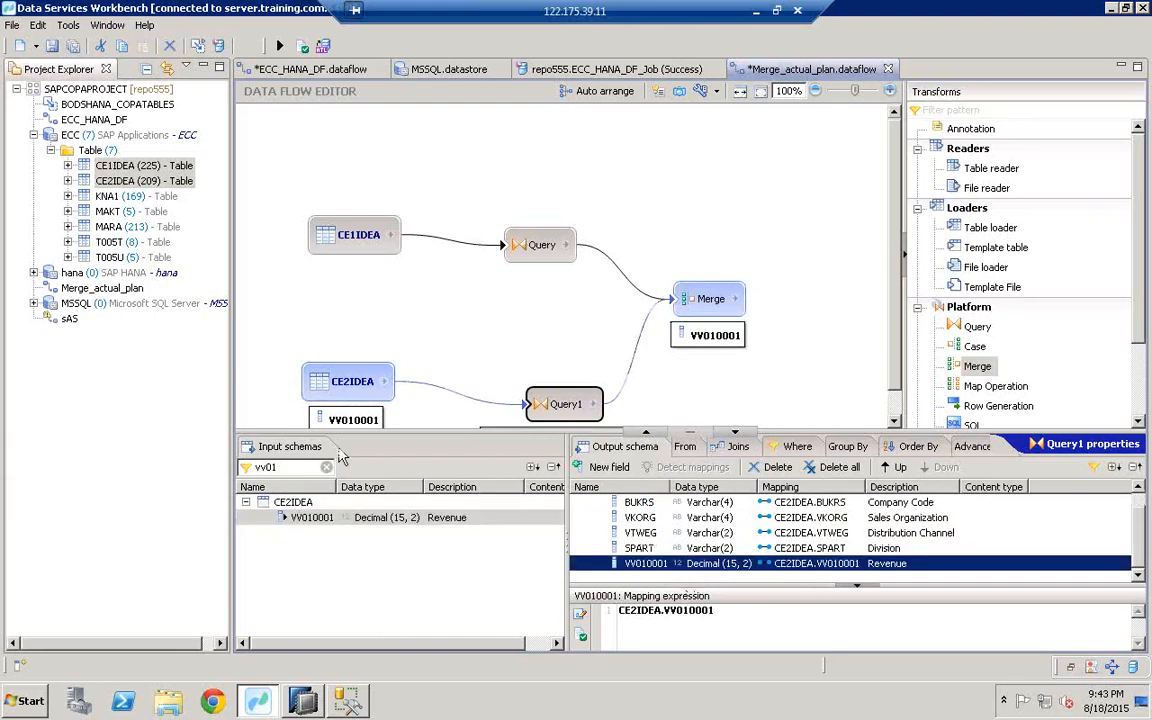
{"action": "left_click", "coordinate": [281, 468]}
{"action": "key", "text": "BackSpace"}
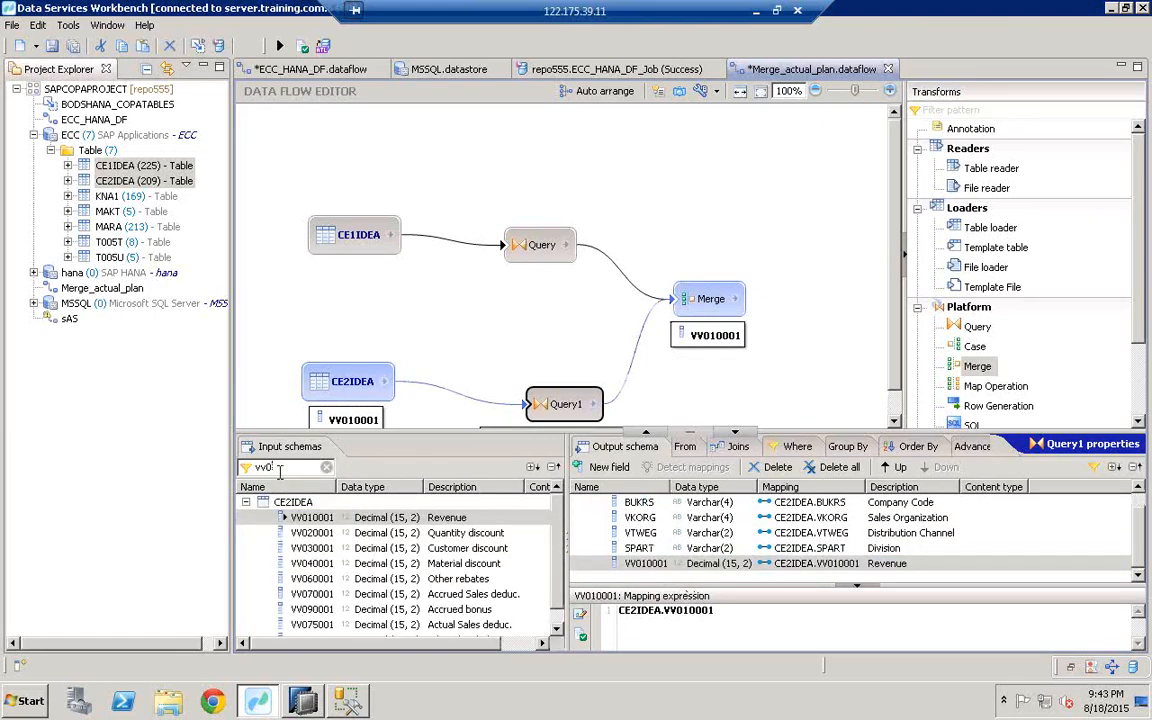
{"action": "type", "text": "700"}
{"action": "left_click", "coordinate": [322, 524]}
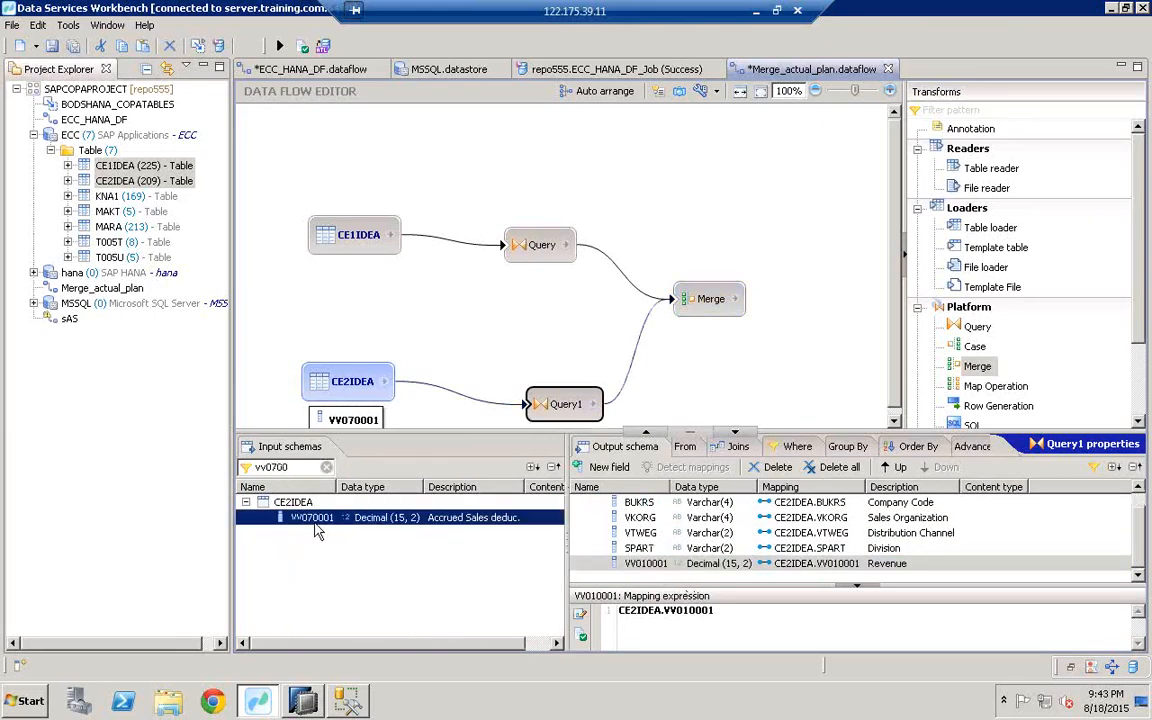
{"action": "left_click_drag", "start_coordinate": [322, 524], "coordinate": [680, 584]}
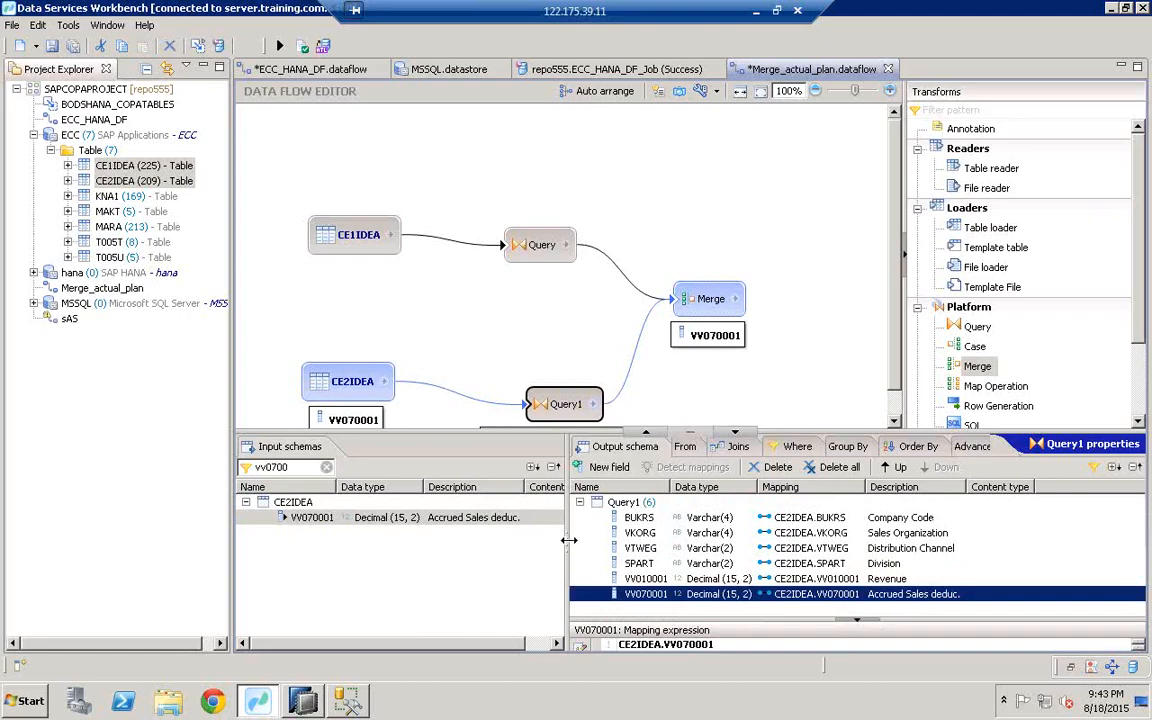
{"action": "left_click_drag", "start_coordinate": [567, 540], "coordinate": [512, 540]}
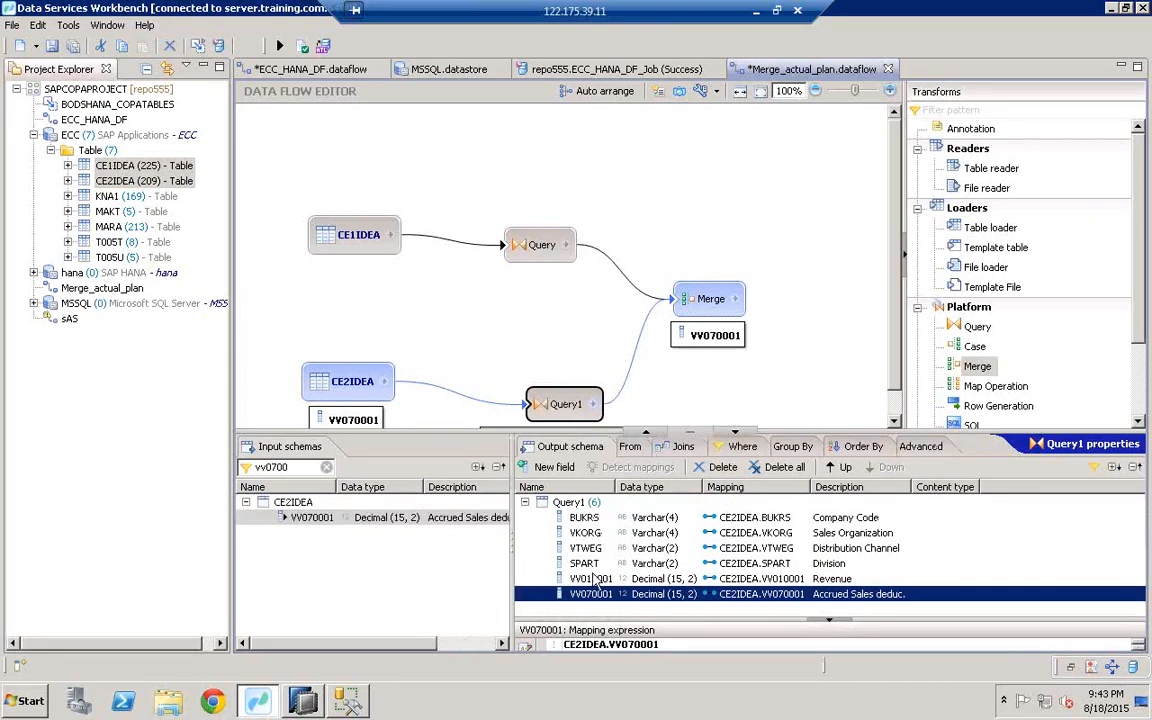
{"action": "left_click", "coordinate": [543, 244]}
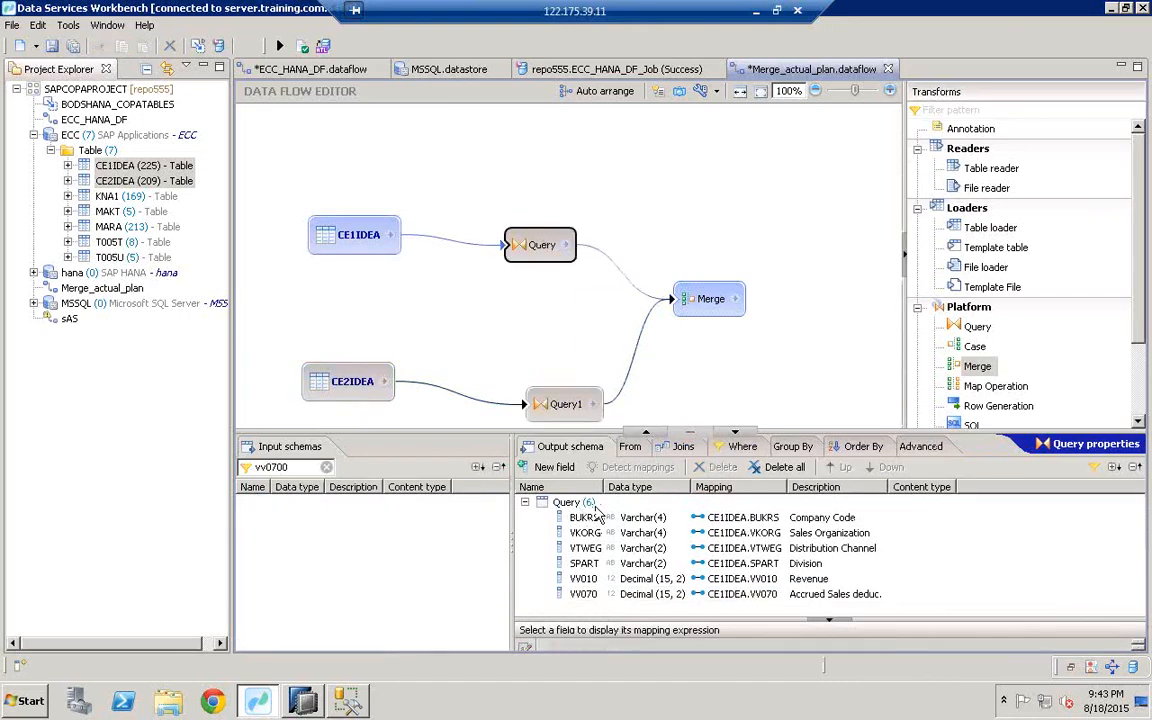
Step: Review Merge's inputs with the column filter cleared and Query expanded, then reselect Query
{"action": "left_click", "coordinate": [704, 307]}
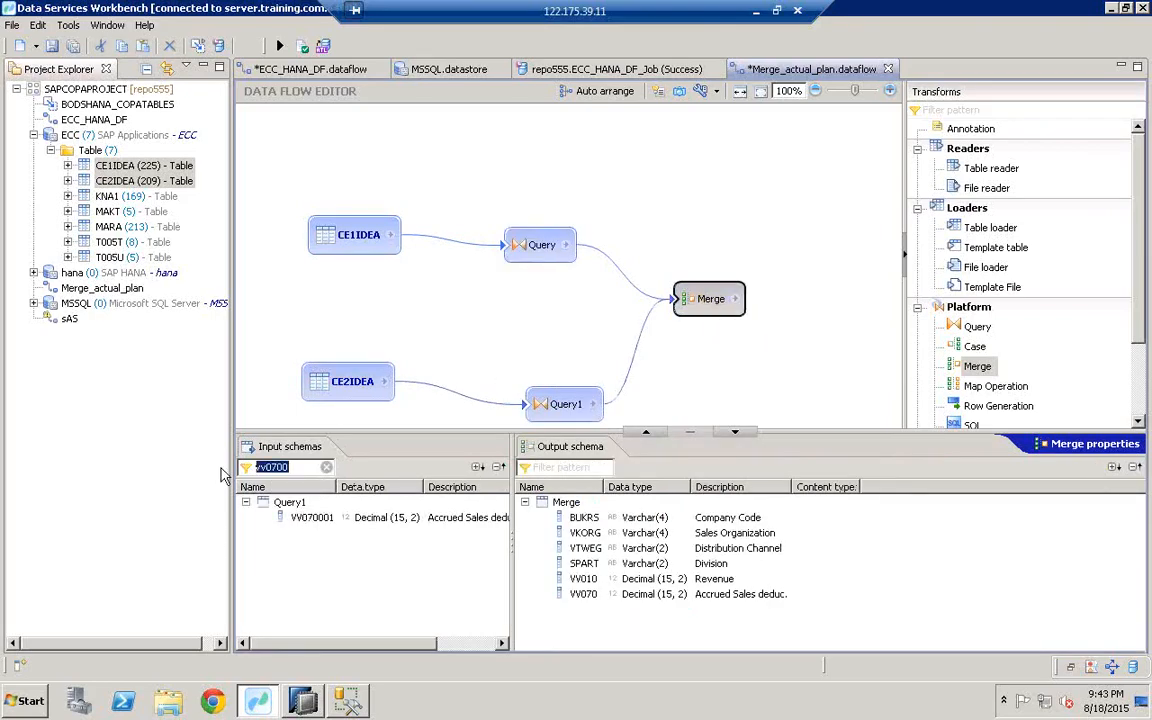
{"action": "left_click", "coordinate": [326, 467]}
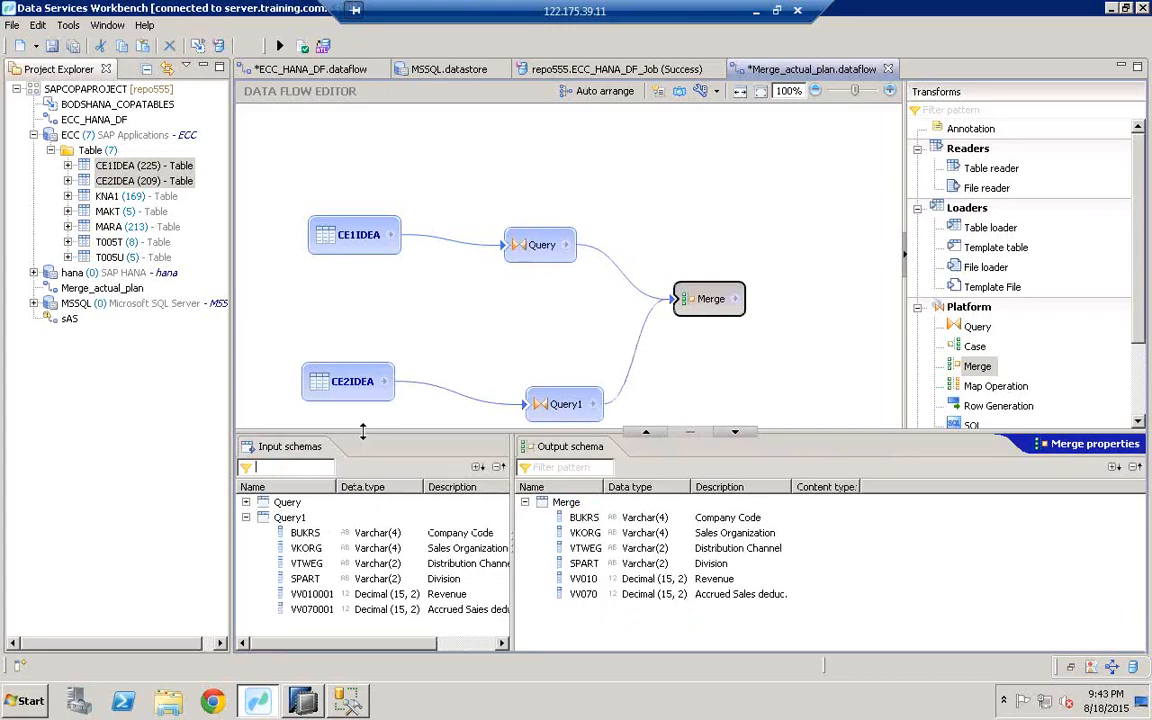
{"action": "left_click_drag", "start_coordinate": [365, 432], "coordinate": [363, 332]}
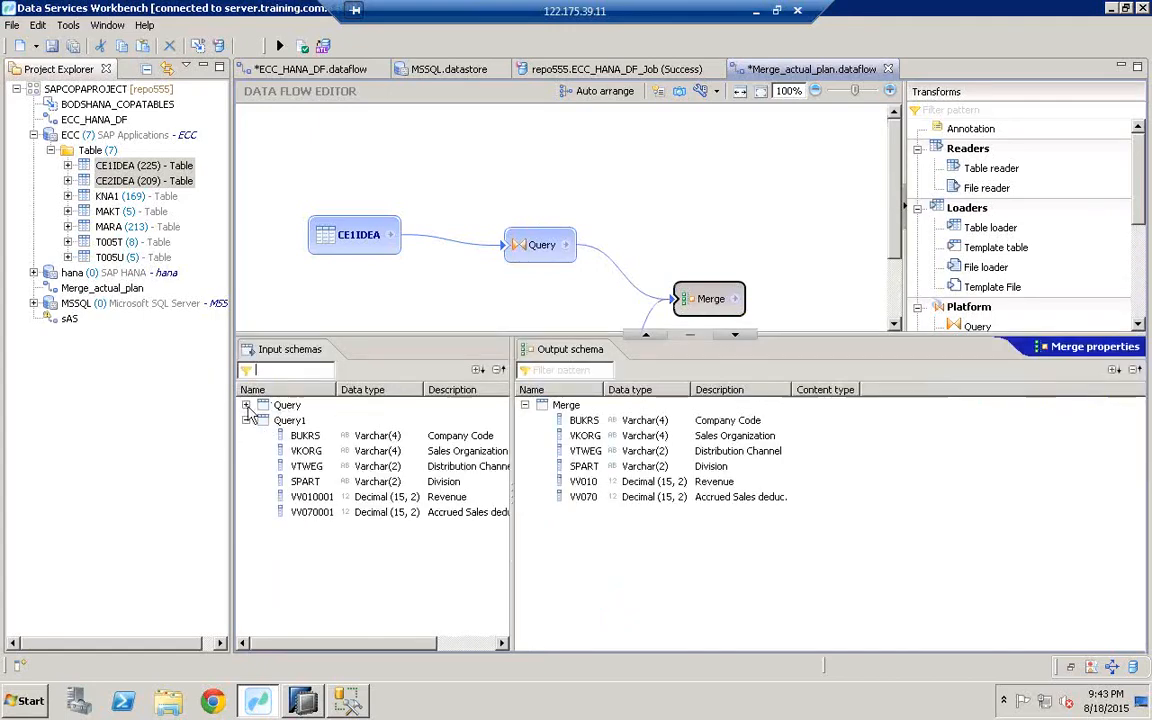
{"action": "left_click", "coordinate": [245, 405]}
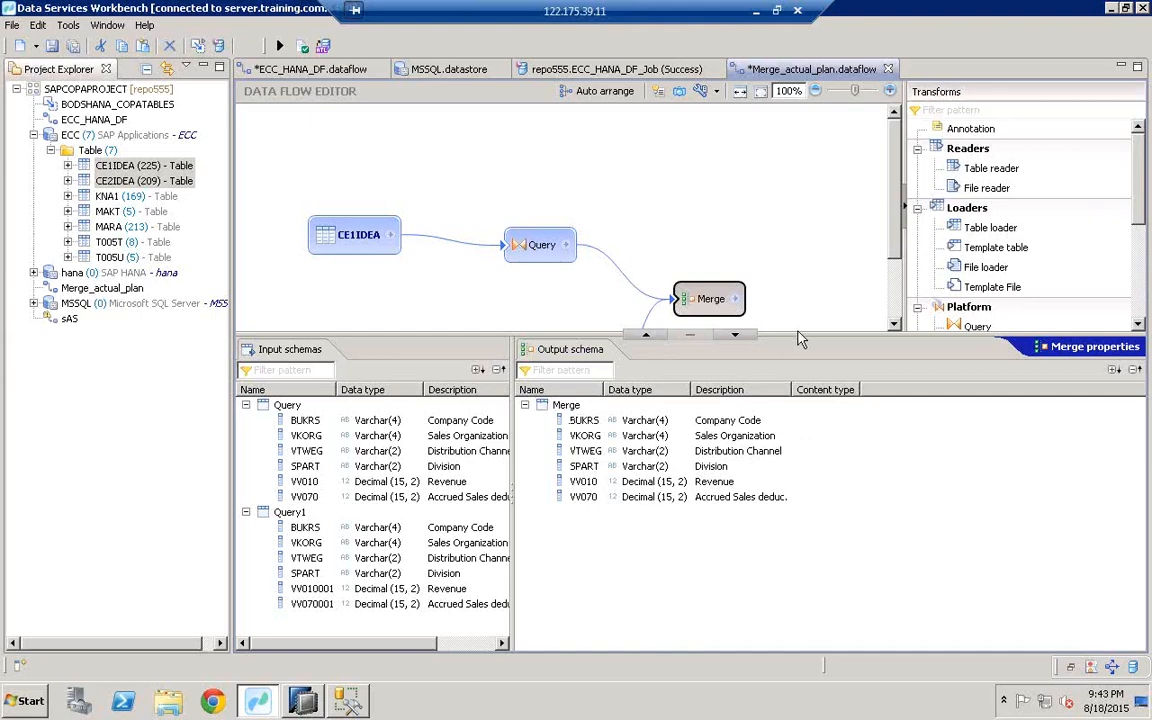
{"action": "left_click_drag", "start_coordinate": [808, 385], "coordinate": [815, 432]}
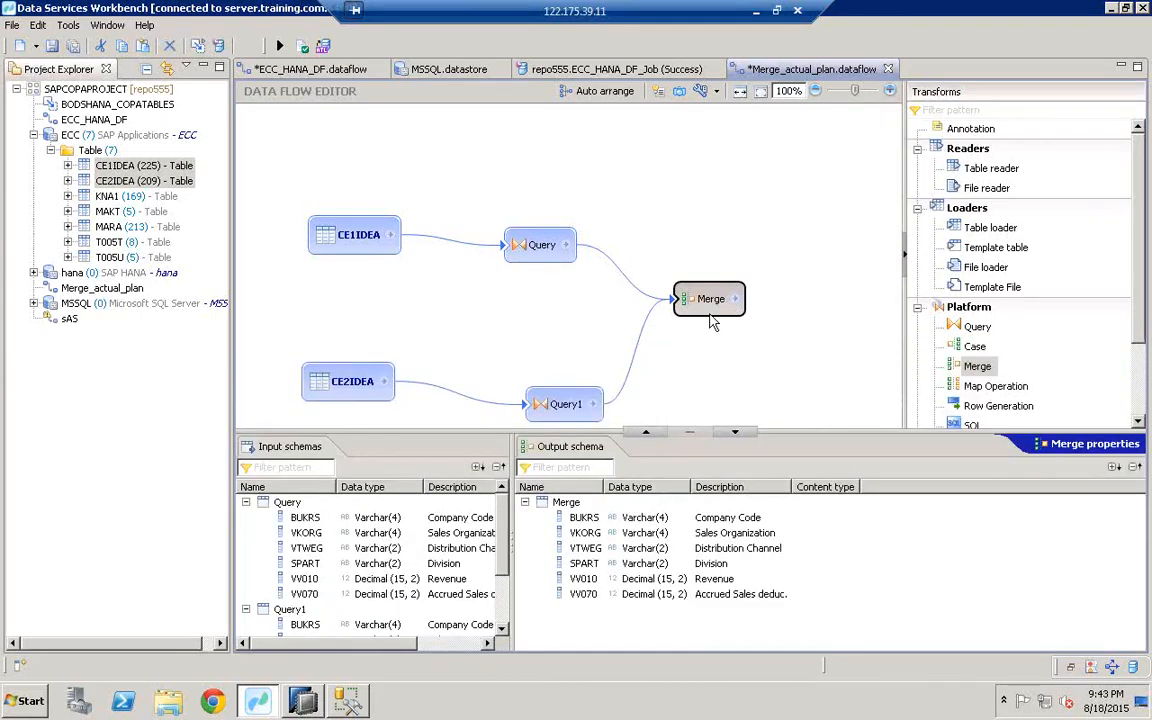
{"action": "left_click", "coordinate": [536, 248]}
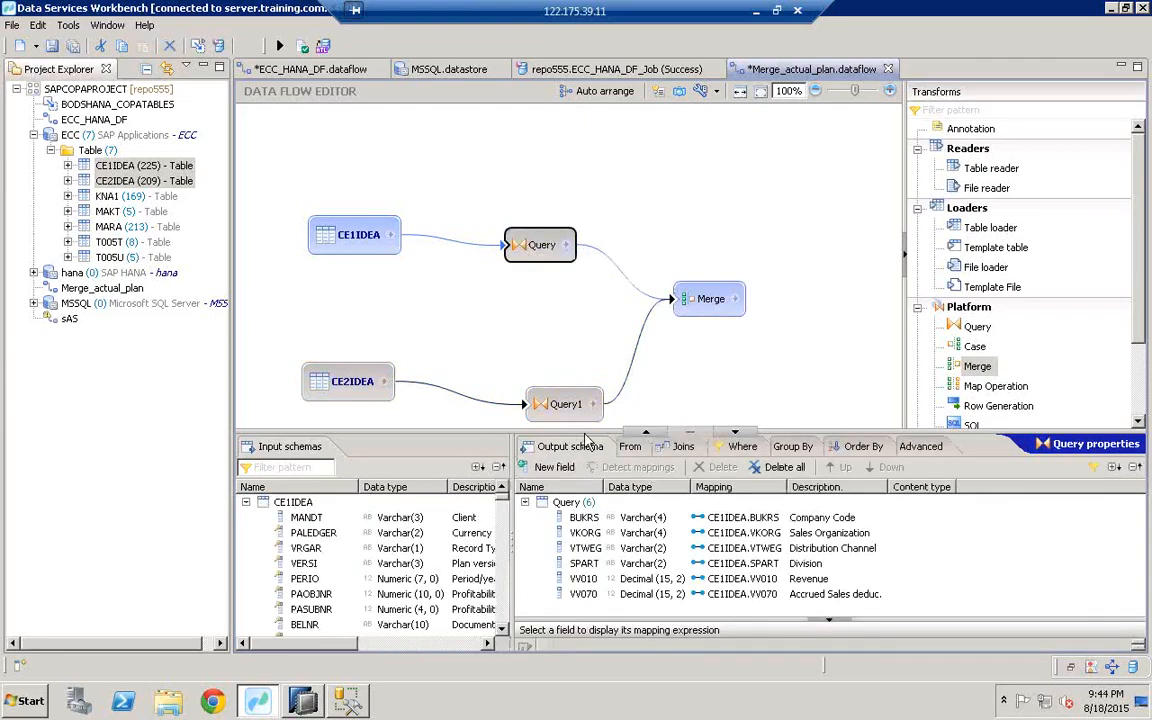
Step: Add a new IND output field to Query with the mapping 'ACTUAL', then select Query1
{"action": "left_click_drag", "start_coordinate": [583, 415], "coordinate": [572, 392]}
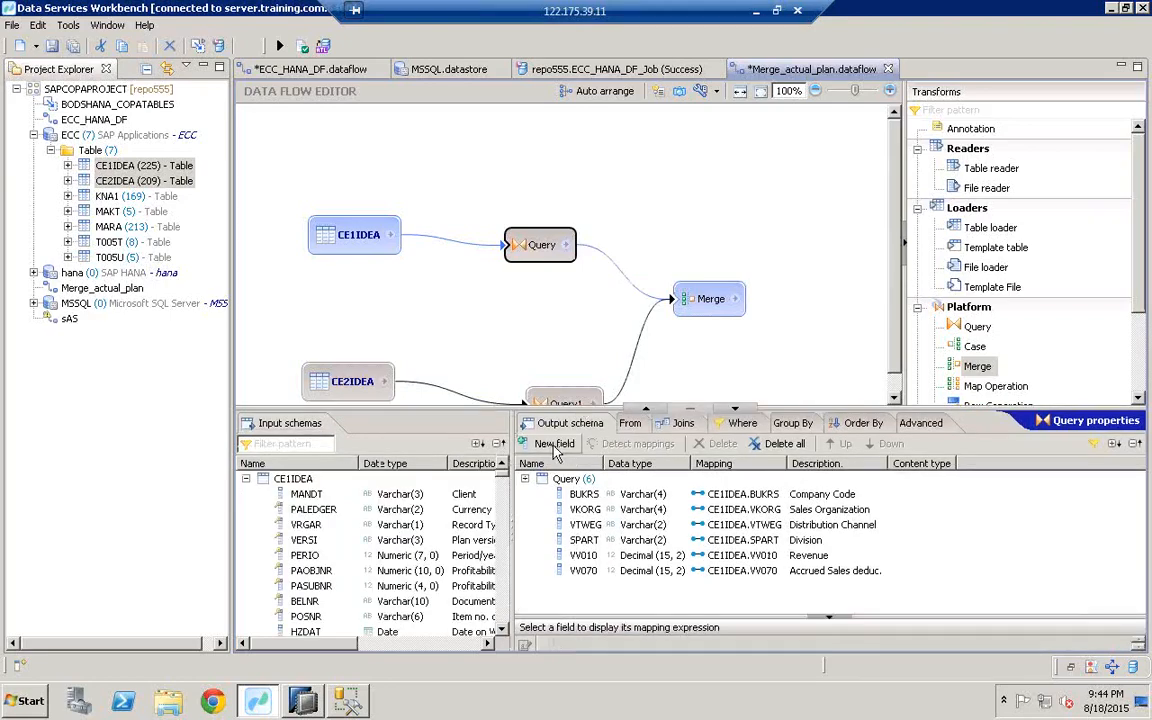
{"action": "left_click", "coordinate": [554, 444]}
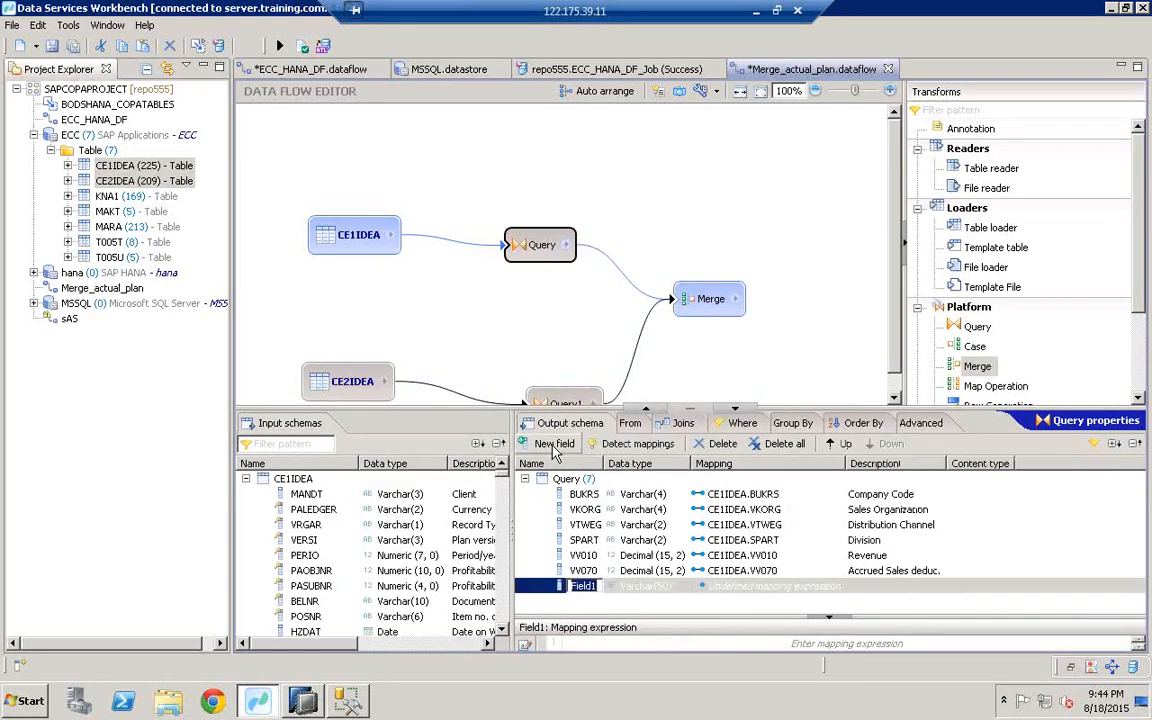
{"action": "left_click", "coordinate": [601, 586]}
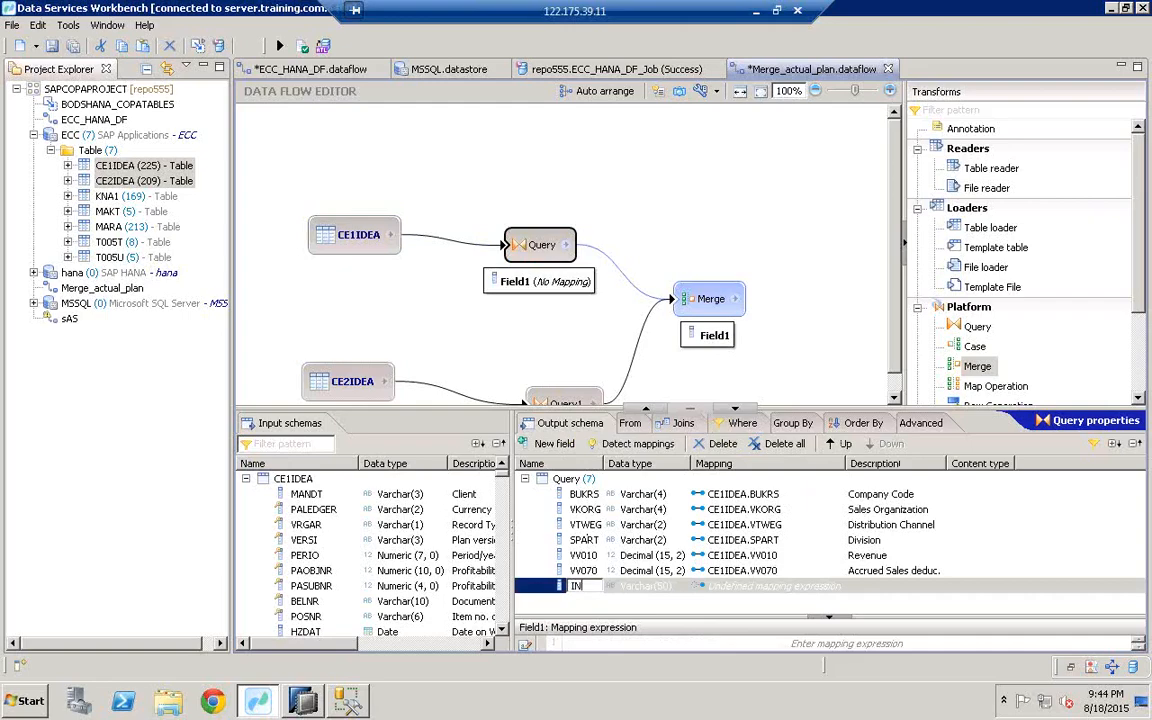
{"action": "key", "text": "Return"}
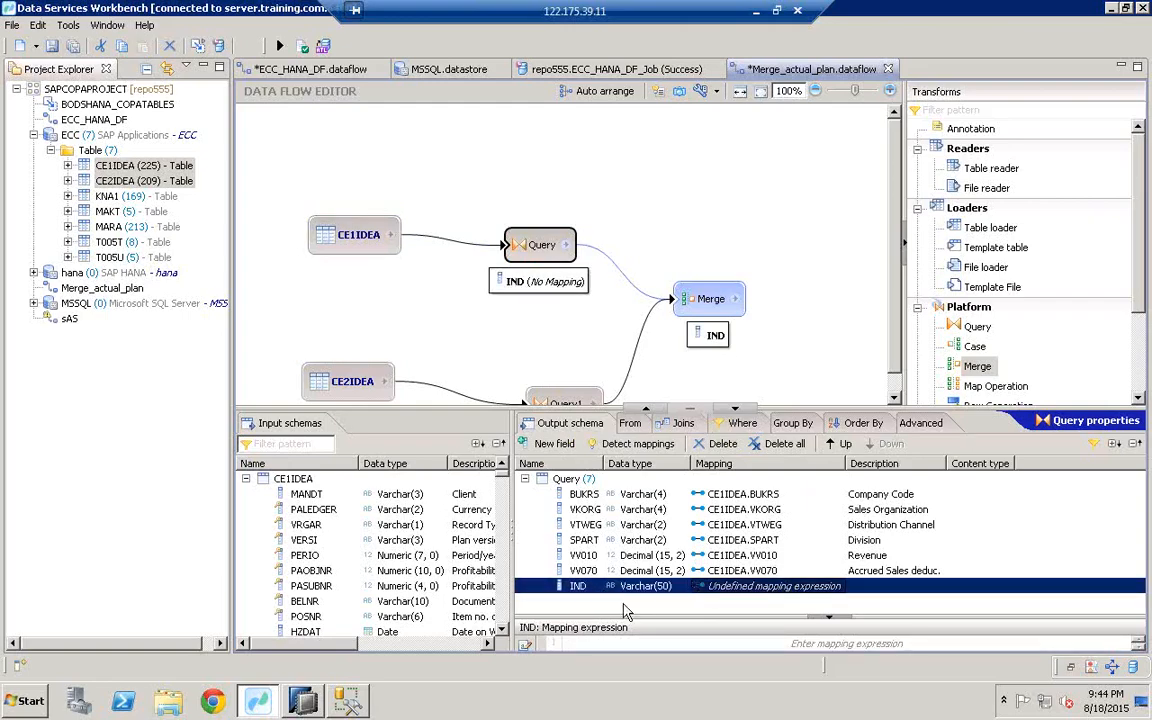
{"action": "left_click_drag", "start_coordinate": [631, 617], "coordinate": [577, 599]}
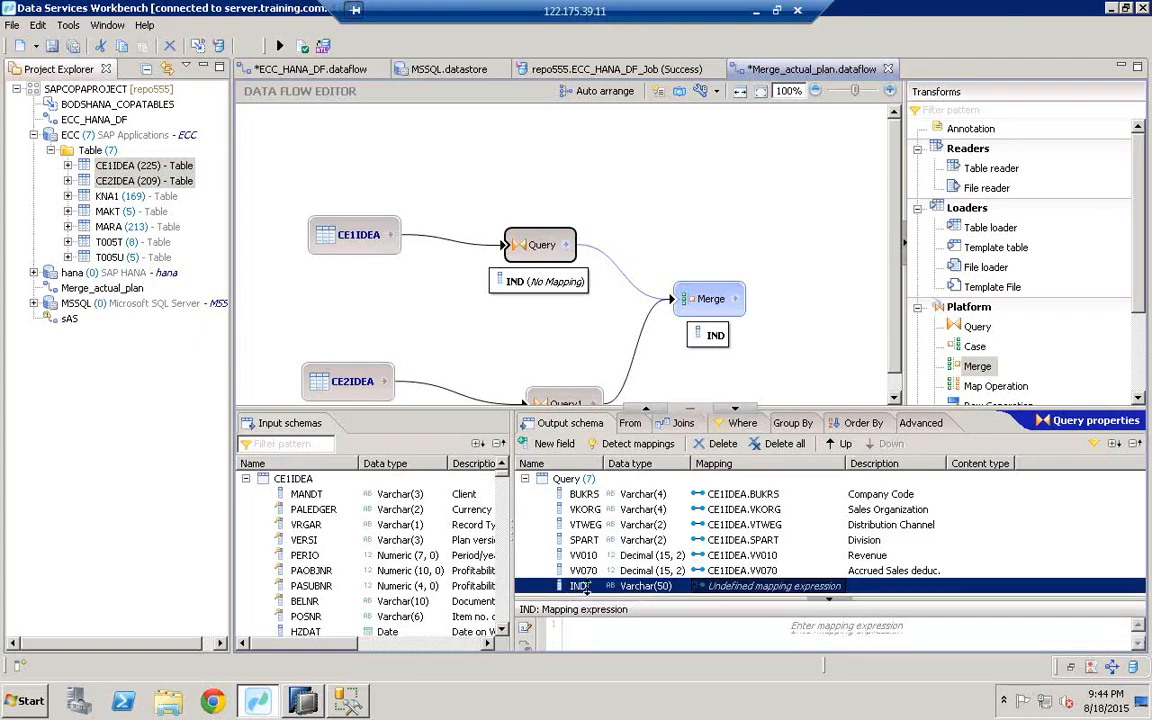
{"action": "left_click", "coordinate": [584, 624]}
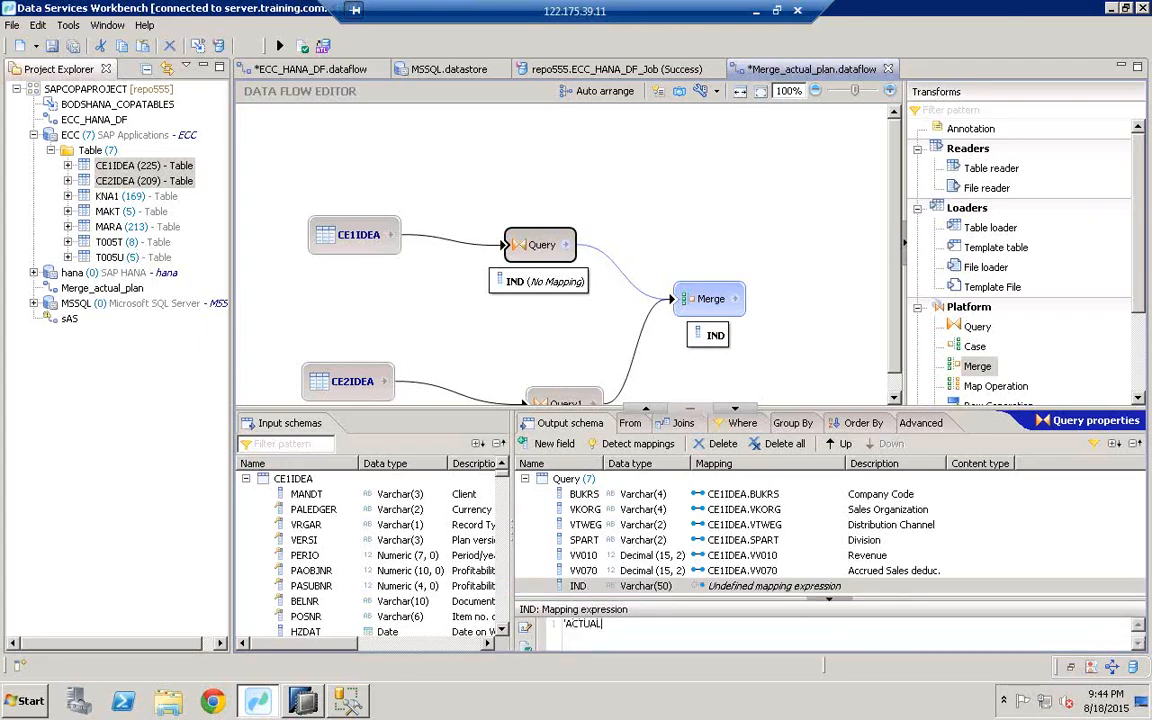
{"action": "left_click", "coordinate": [567, 404]}
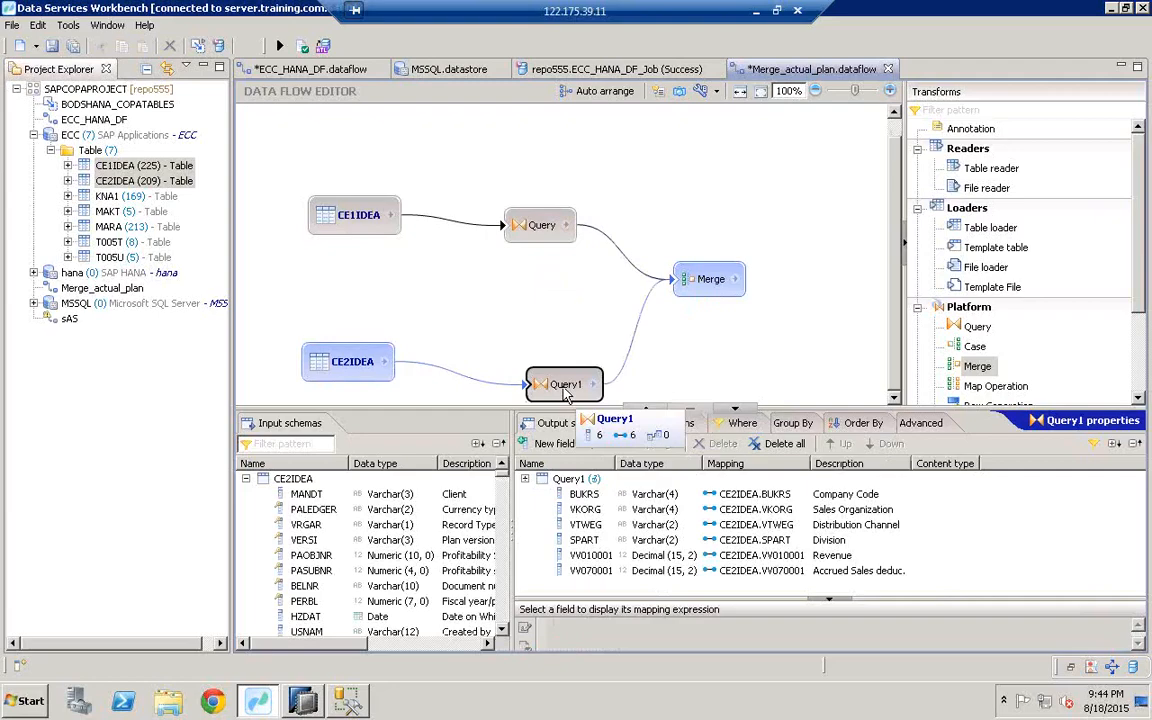
Step: Add an IND output field to Query1 mapped to 'PLAN', then select Merge
{"action": "left_click", "coordinate": [553, 444]}
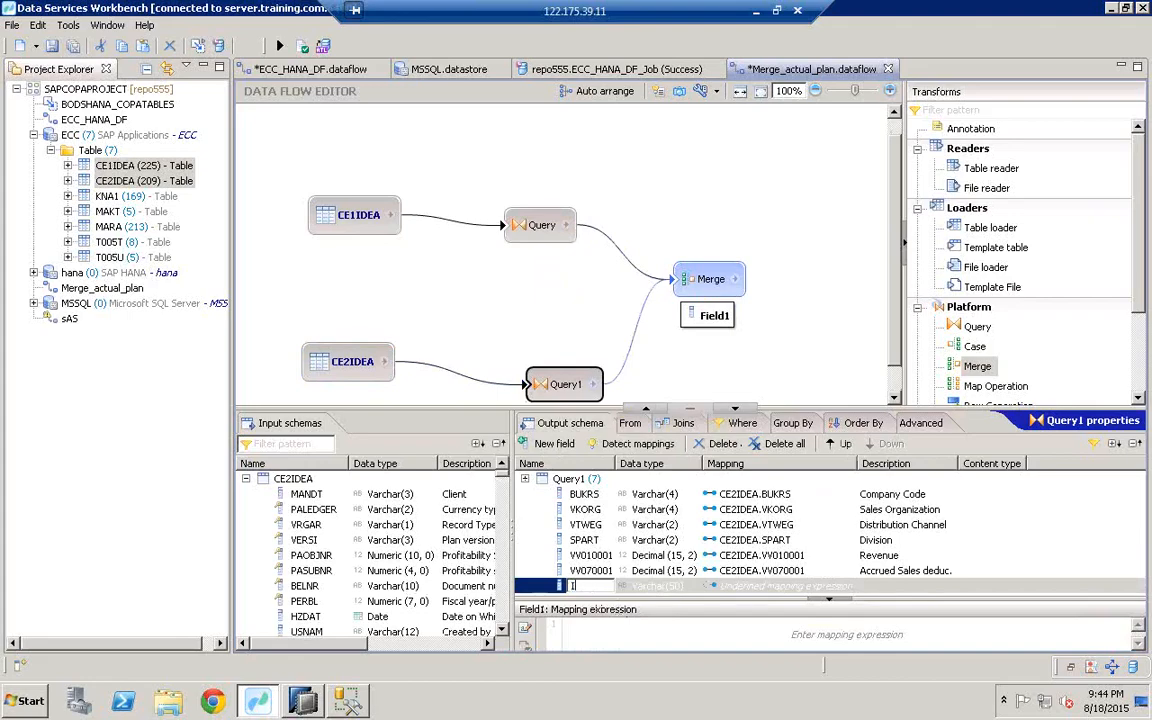
{"action": "type", "text": "IND"}
{"action": "left_click", "coordinate": [659, 632]}
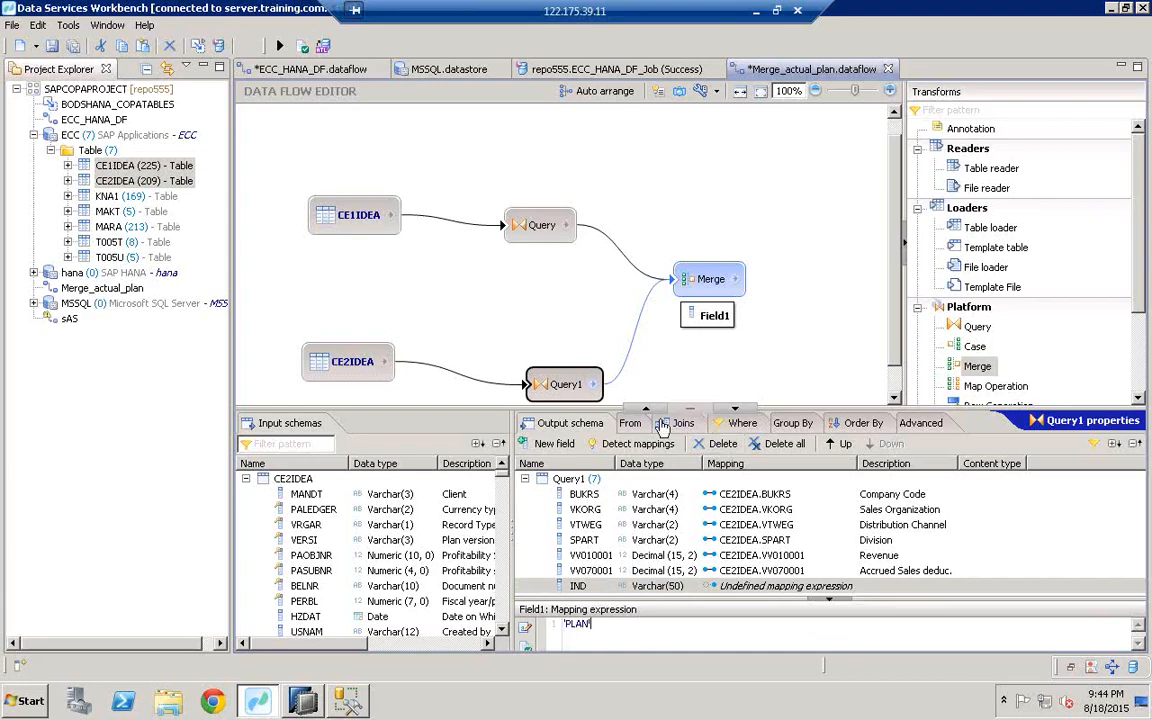
{"action": "left_click", "coordinate": [708, 286]}
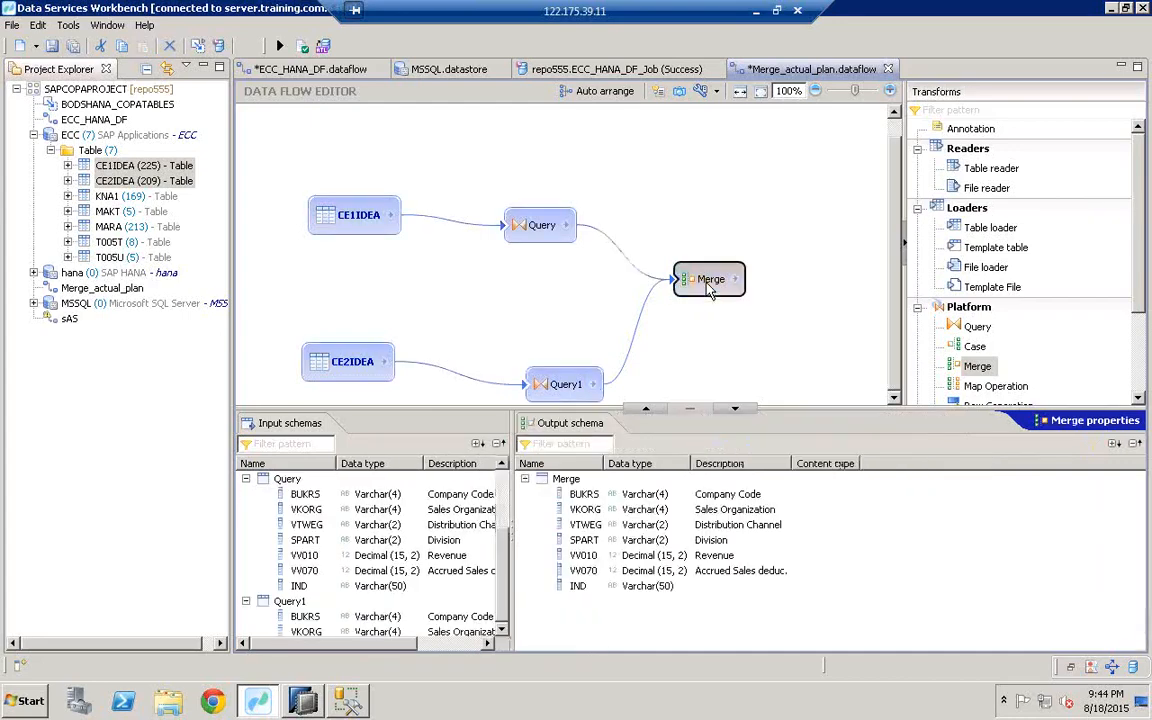
Step: Trace Merge's IND output back to IND in Query and Query1, then enlarge the canvas
{"action": "left_click", "coordinate": [585, 587]}
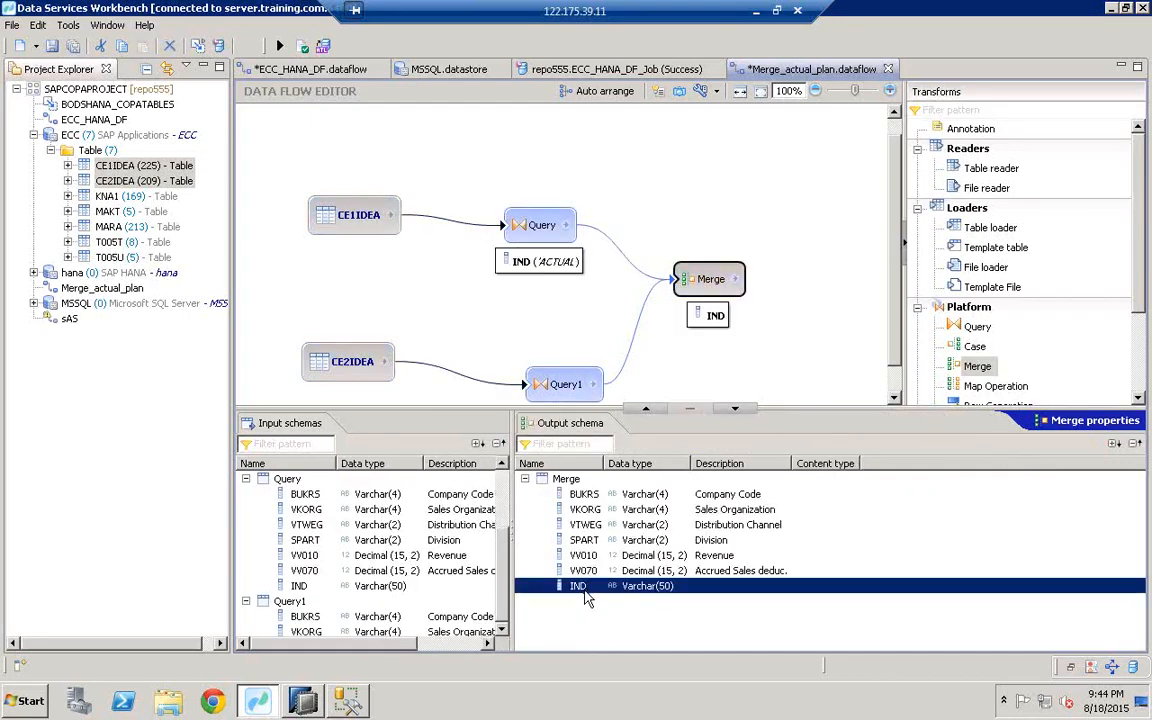
{"action": "left_click", "coordinate": [380, 586]}
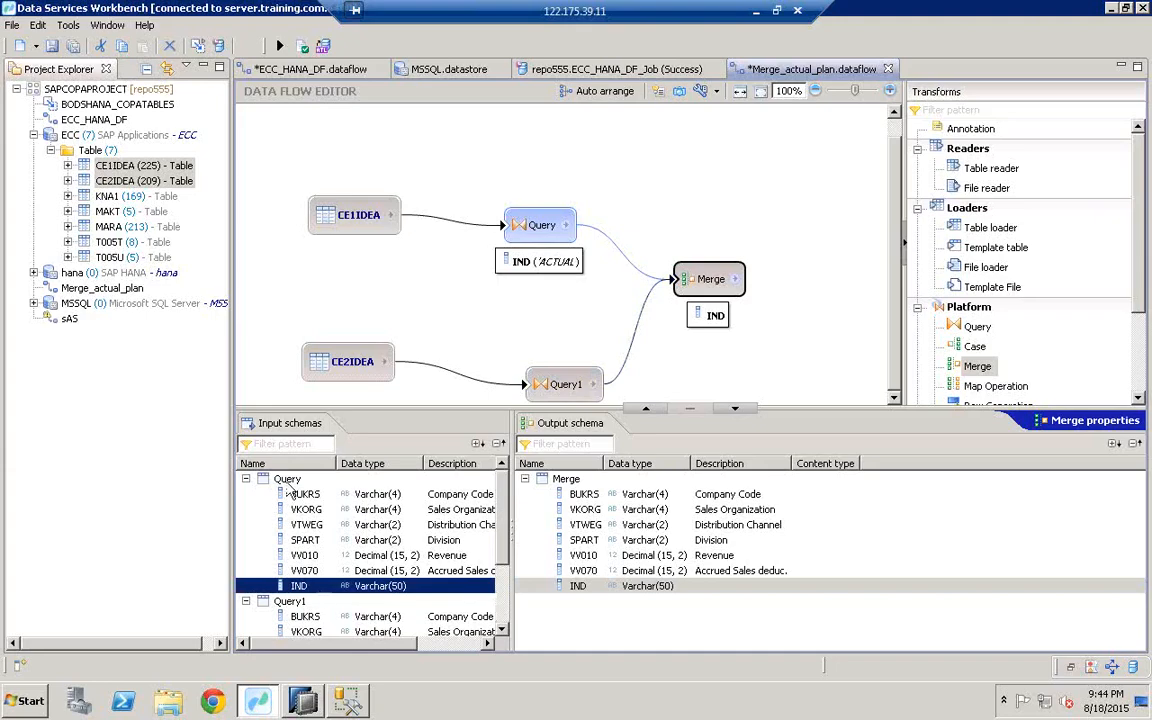
{"action": "scroll", "coordinate": [350, 600], "scroll_direction": "down", "scroll_amount": 2}
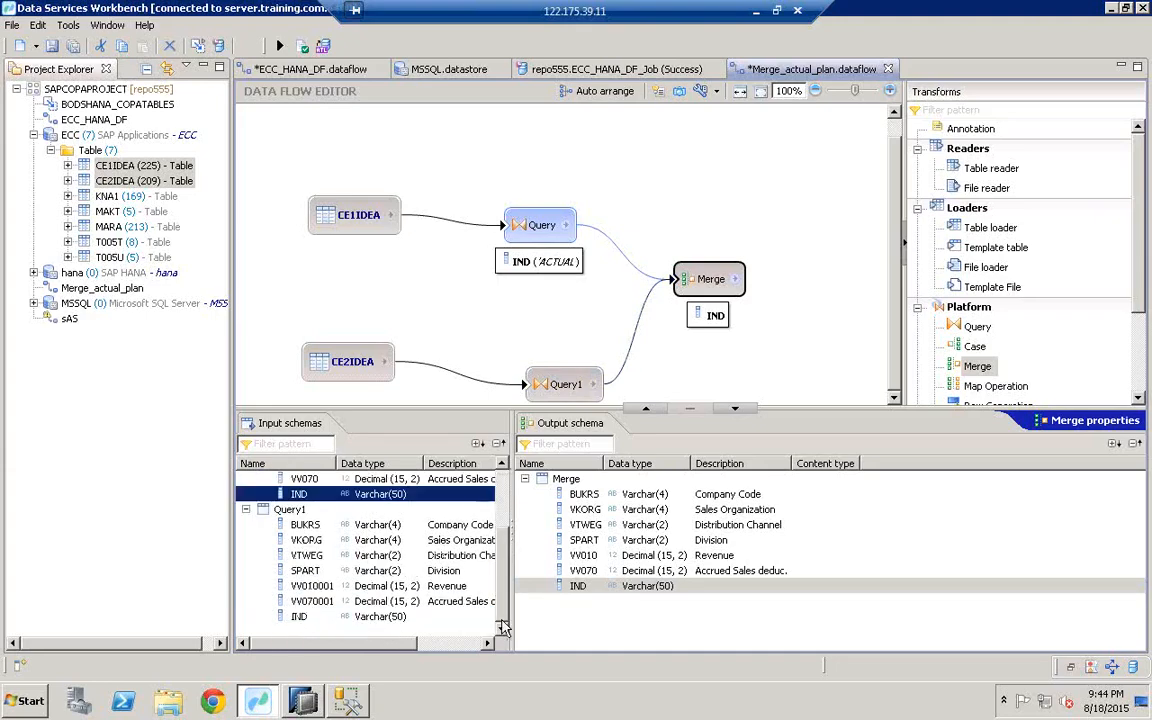
{"action": "left_click", "coordinate": [337, 617]}
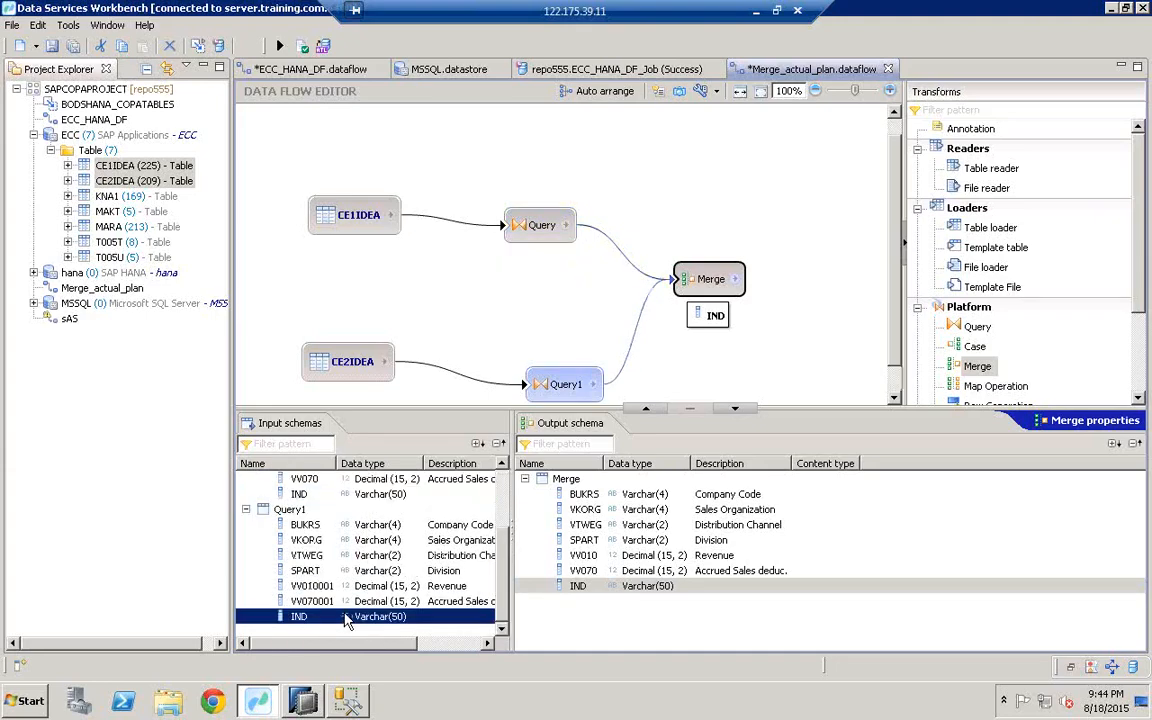
{"action": "left_click", "coordinate": [578, 590]}
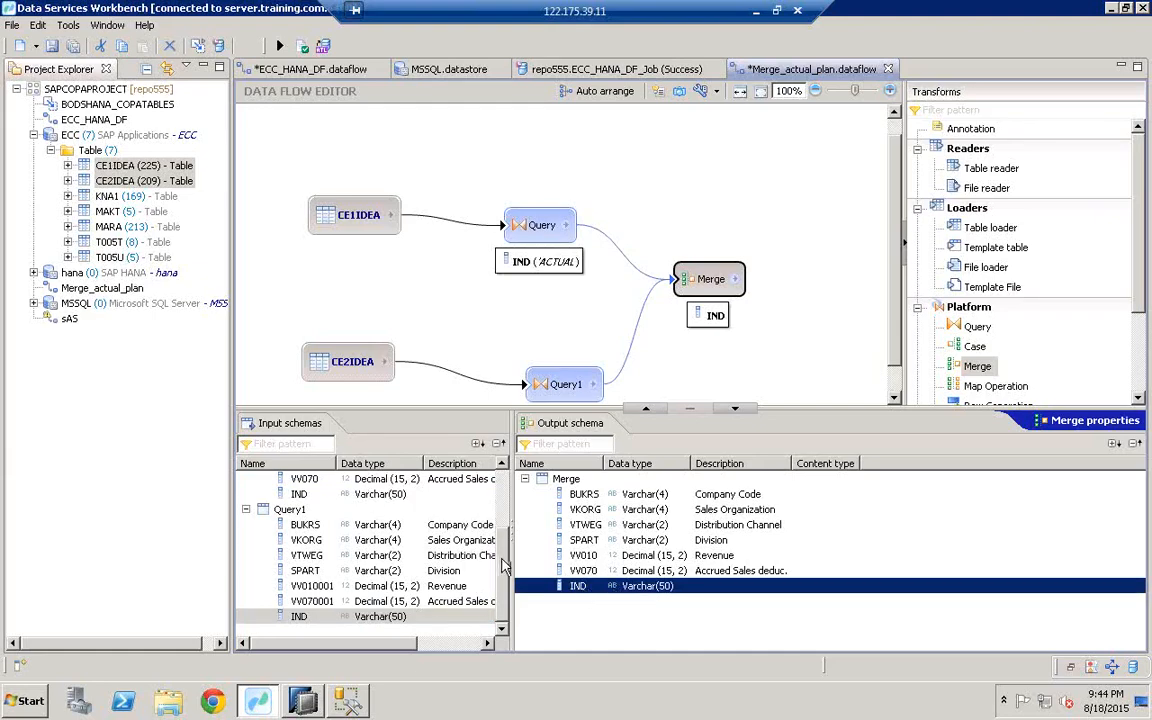
{"action": "scroll", "coordinate": [455, 510], "scroll_direction": "up", "scroll_amount": 2}
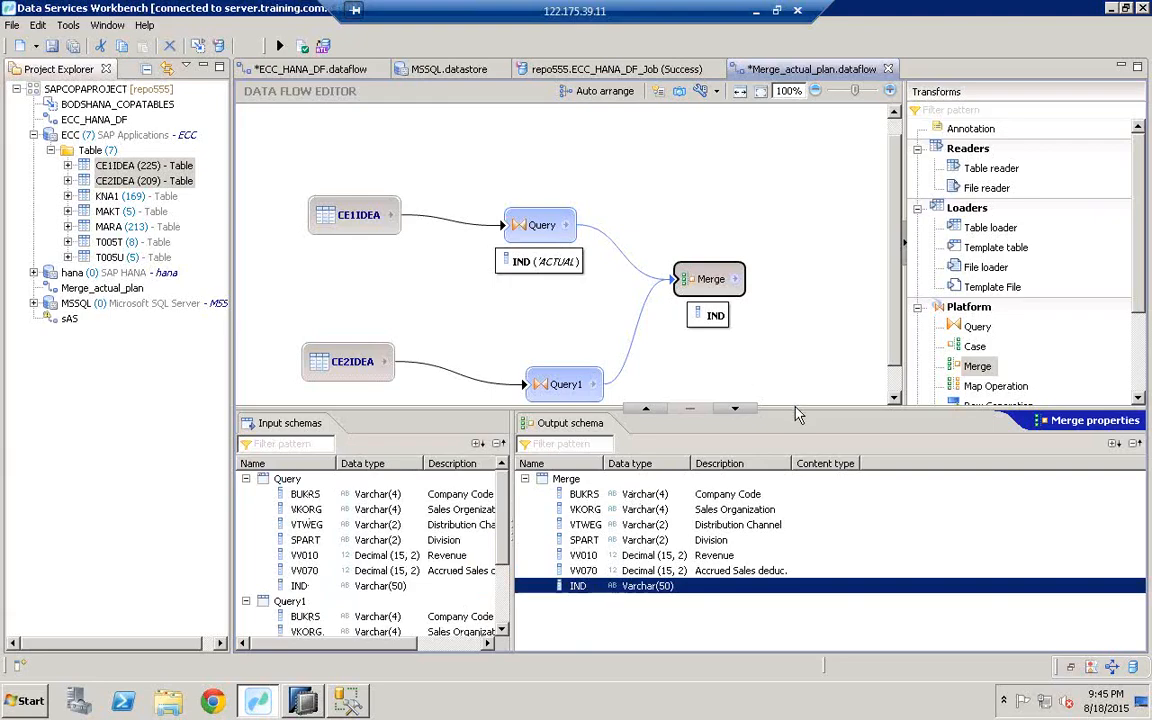
{"action": "left_click_drag", "start_coordinate": [792, 408], "coordinate": [792, 519]}
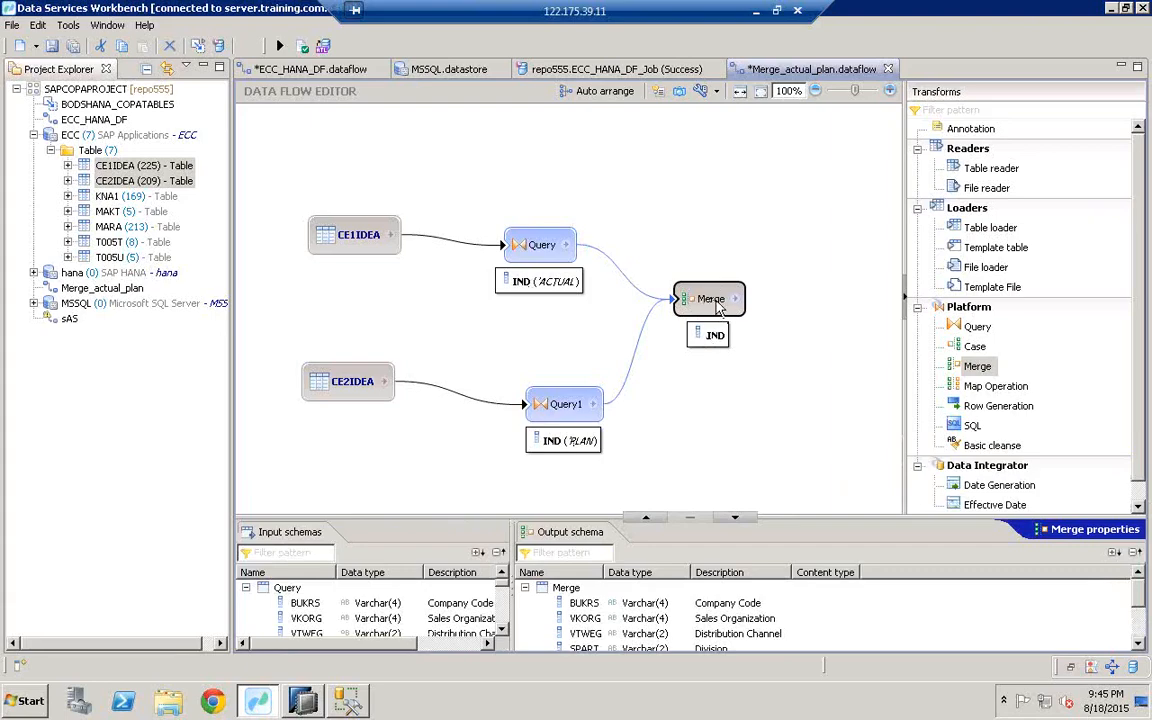
Step: Place a template table ZACTUAL_PLAN_COPA_DATA, owner HANAUSER, from the hana datastore onto the canvas
{"action": "left_click", "coordinate": [993, 250]}
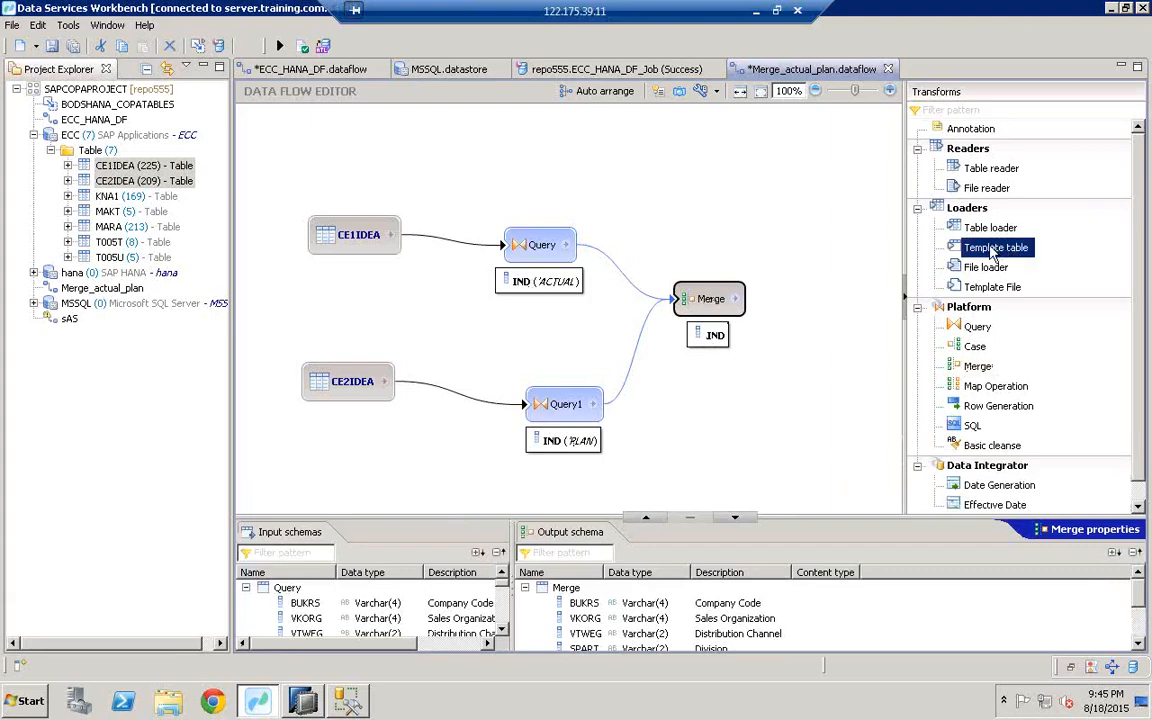
{"action": "left_click", "coordinate": [816, 352]}
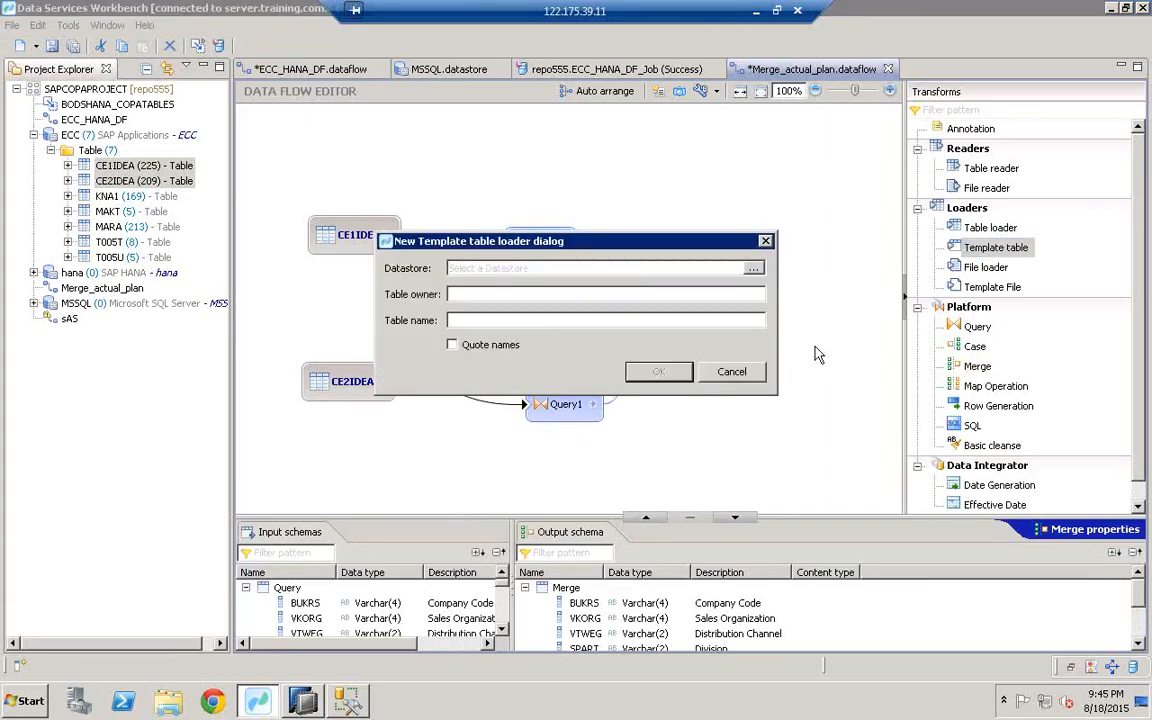
{"action": "left_click", "coordinate": [755, 269]}
{"action": "left_click", "coordinate": [527, 172]}
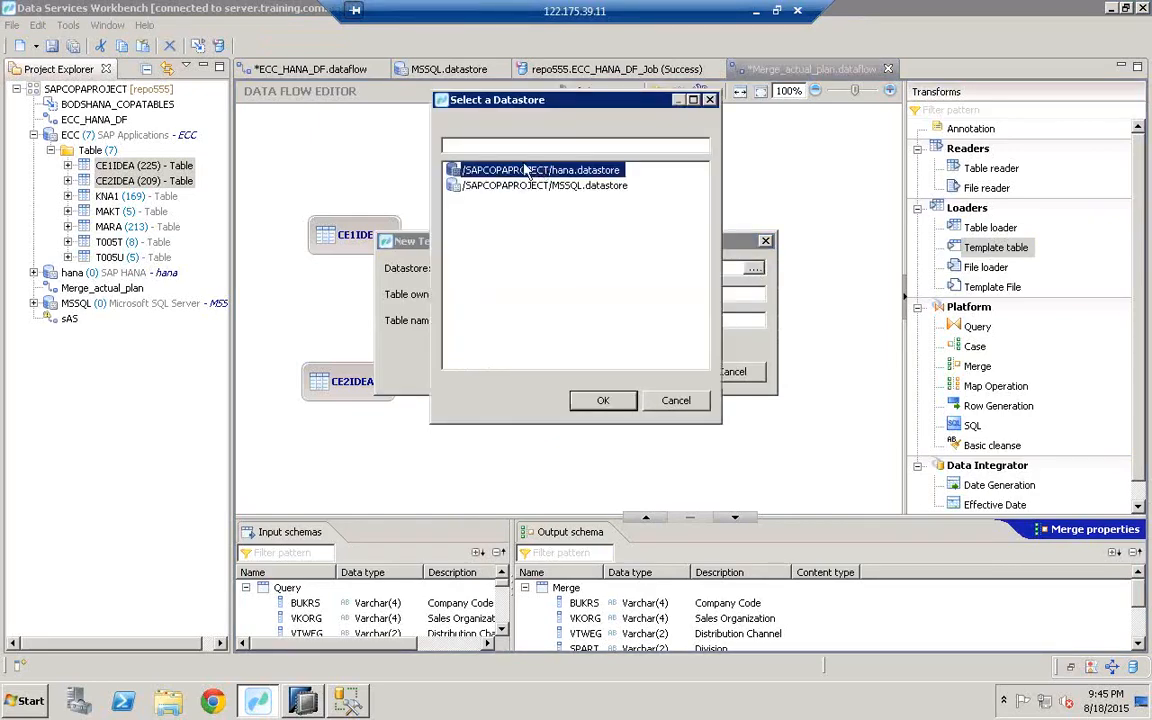
{"action": "double_click", "coordinate": [527, 172]}
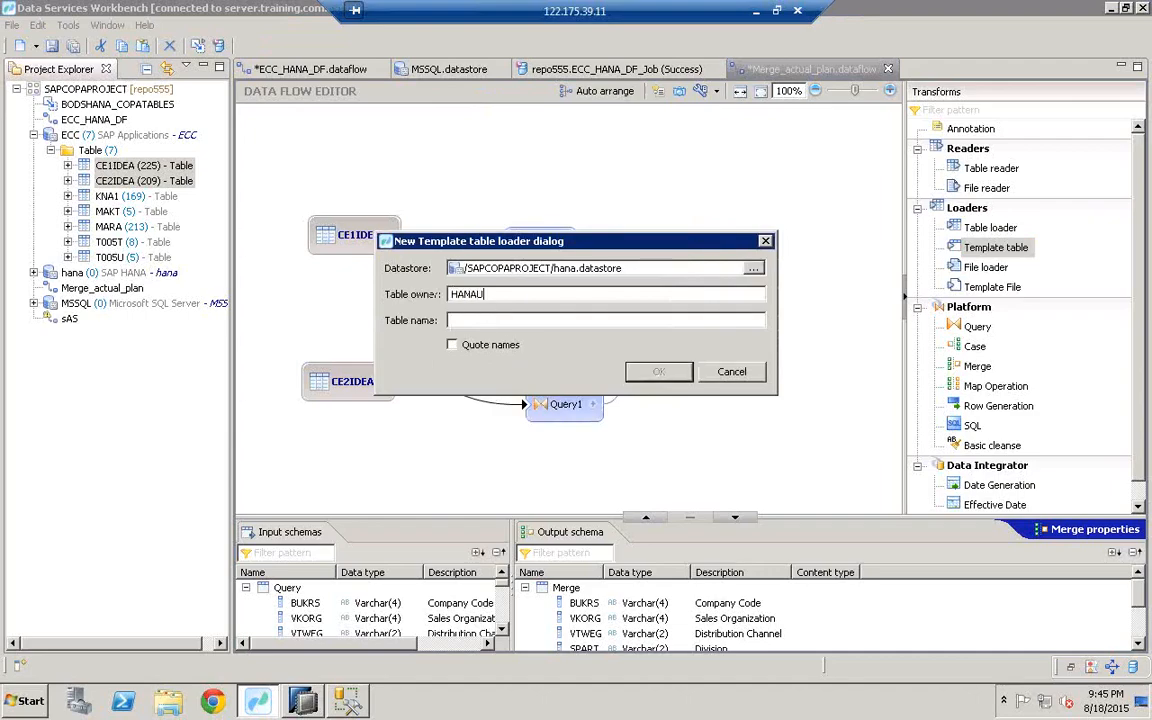
{"action": "left_click", "coordinate": [503, 320]}
{"action": "type", "text": "ZACTUAL_PLAN_COPA_DATA"}
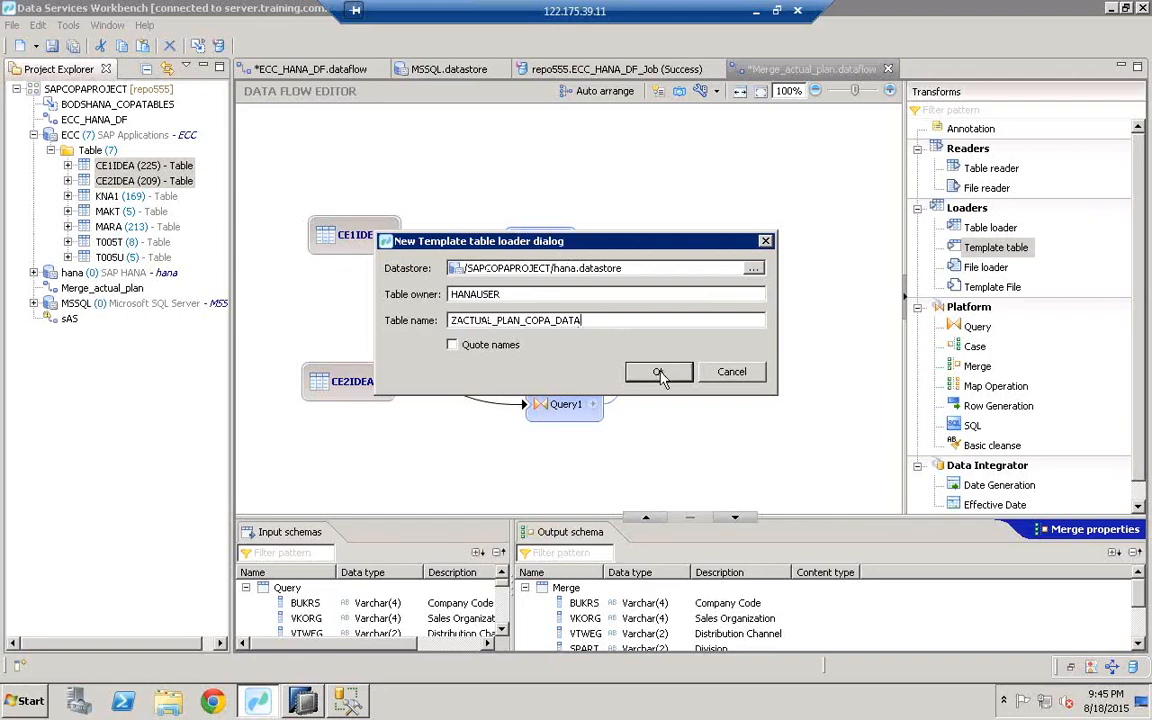
{"action": "left_click", "coordinate": [659, 373]}
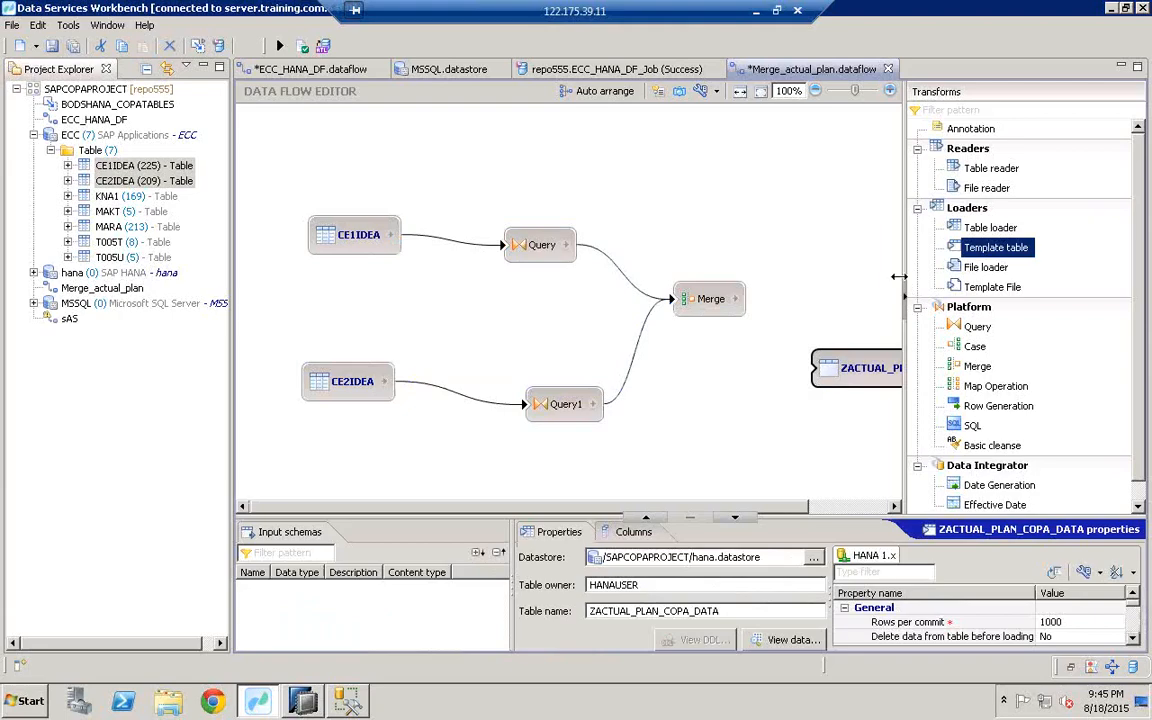
Step: Widen the canvas, bring the new table into view, and link Merge's output to ZACTUAL_PLAN_COPA_DATA
{"action": "left_click_drag", "start_coordinate": [903, 261], "coordinate": [990, 261]}
{"action": "left_click_drag", "start_coordinate": [898, 376], "coordinate": [905, 308]}
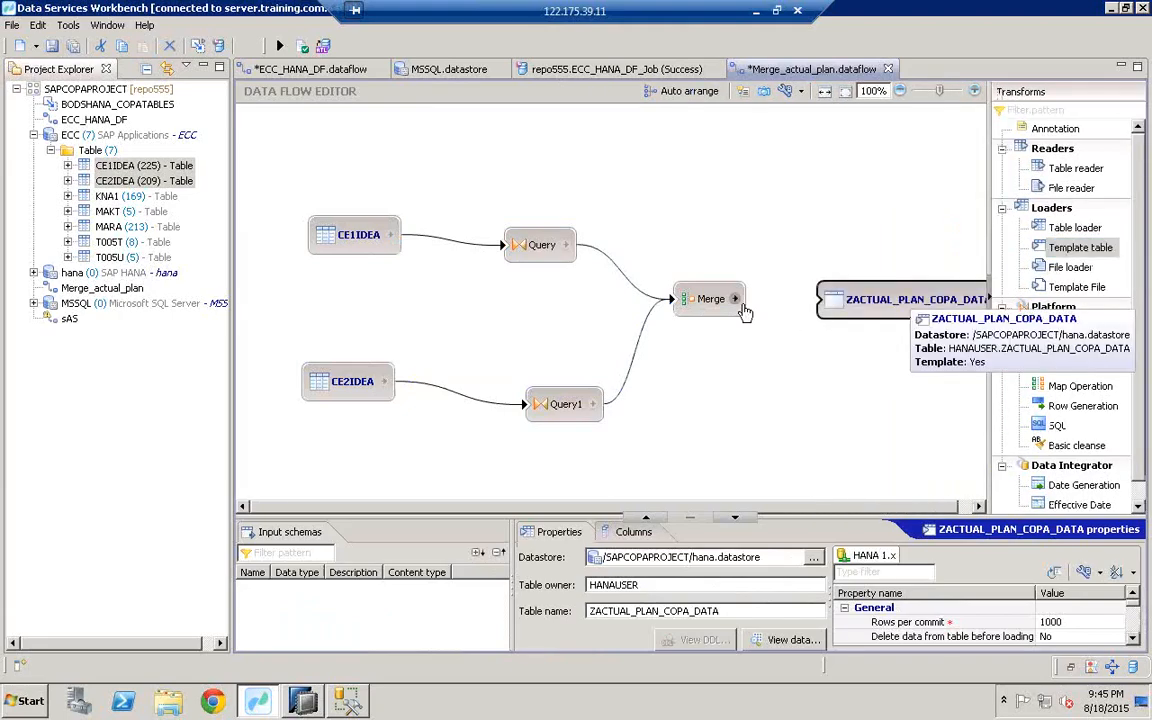
{"action": "left_click_drag", "start_coordinate": [736, 303], "coordinate": [830, 299]}
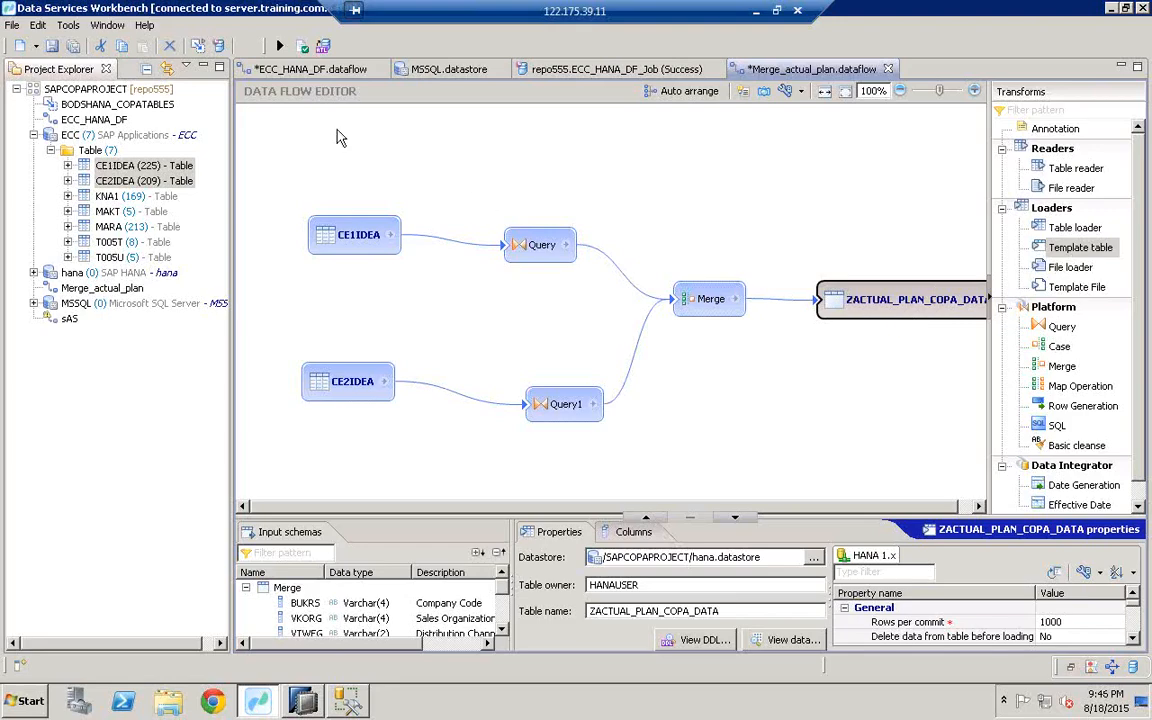
Step: Validate the flow, read the two warnings about VV010 and VV070 column names, and inspect Query
{"action": "left_click", "coordinate": [305, 48]}
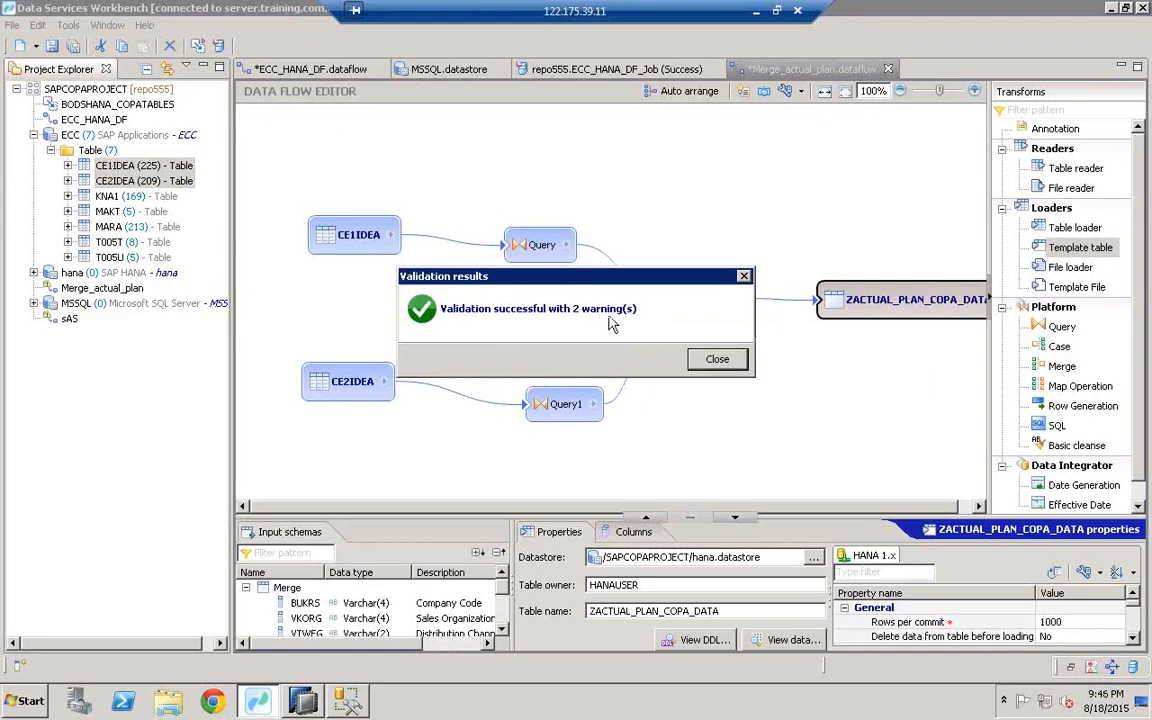
{"action": "left_click", "coordinate": [700, 360]}
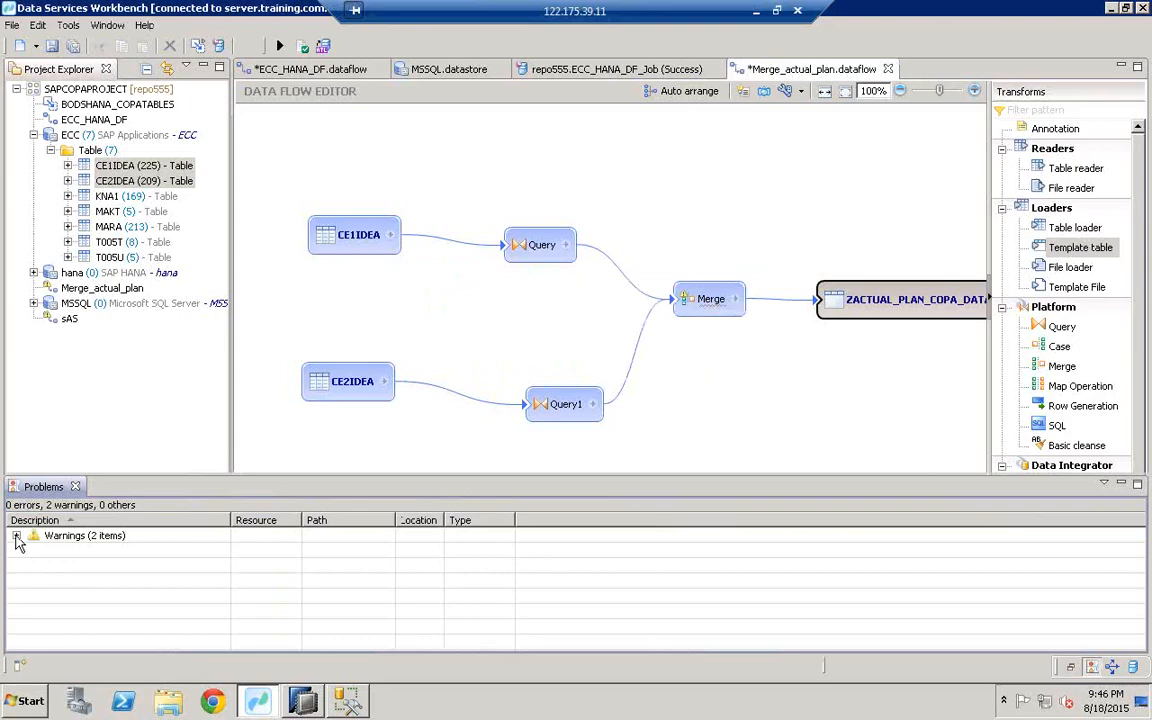
{"action": "left_click", "coordinate": [15, 535]}
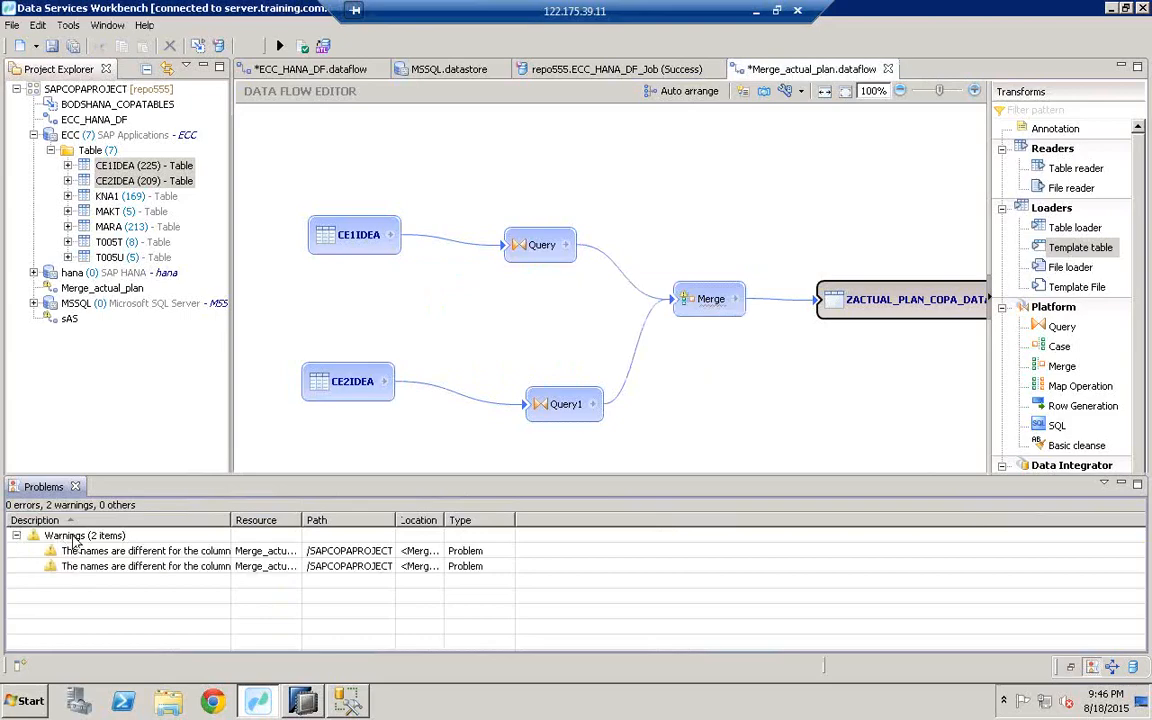
{"action": "double_click", "coordinate": [230, 521]}
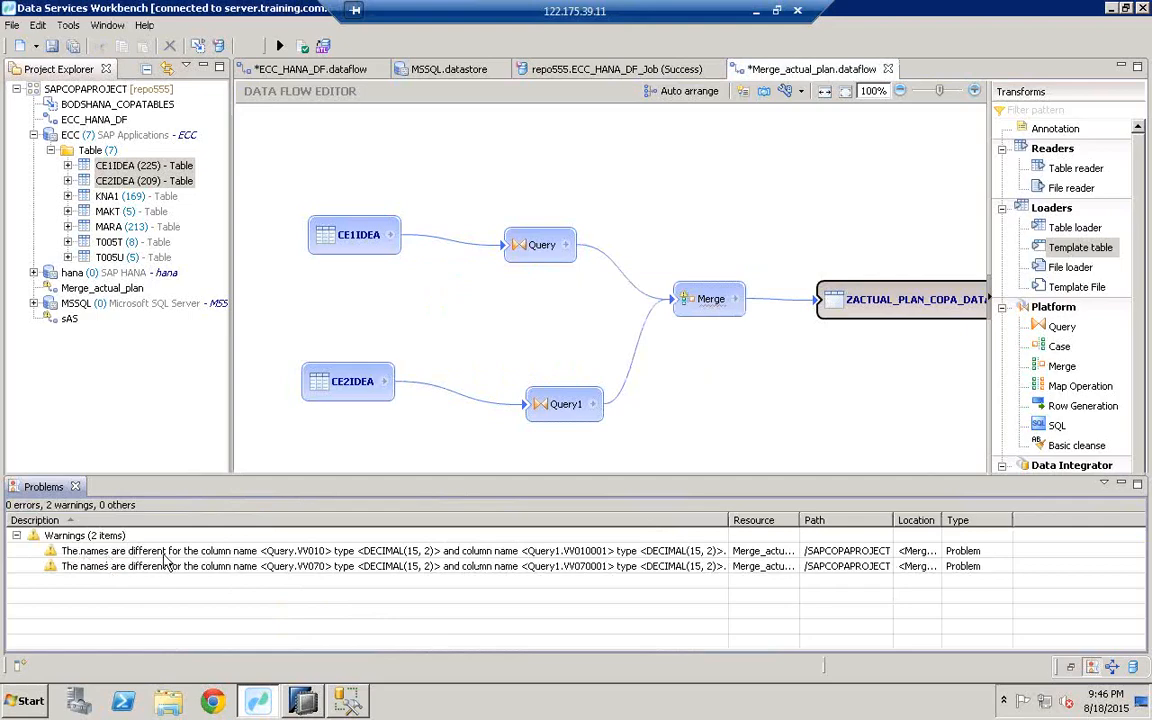
{"action": "left_click", "coordinate": [225, 556]}
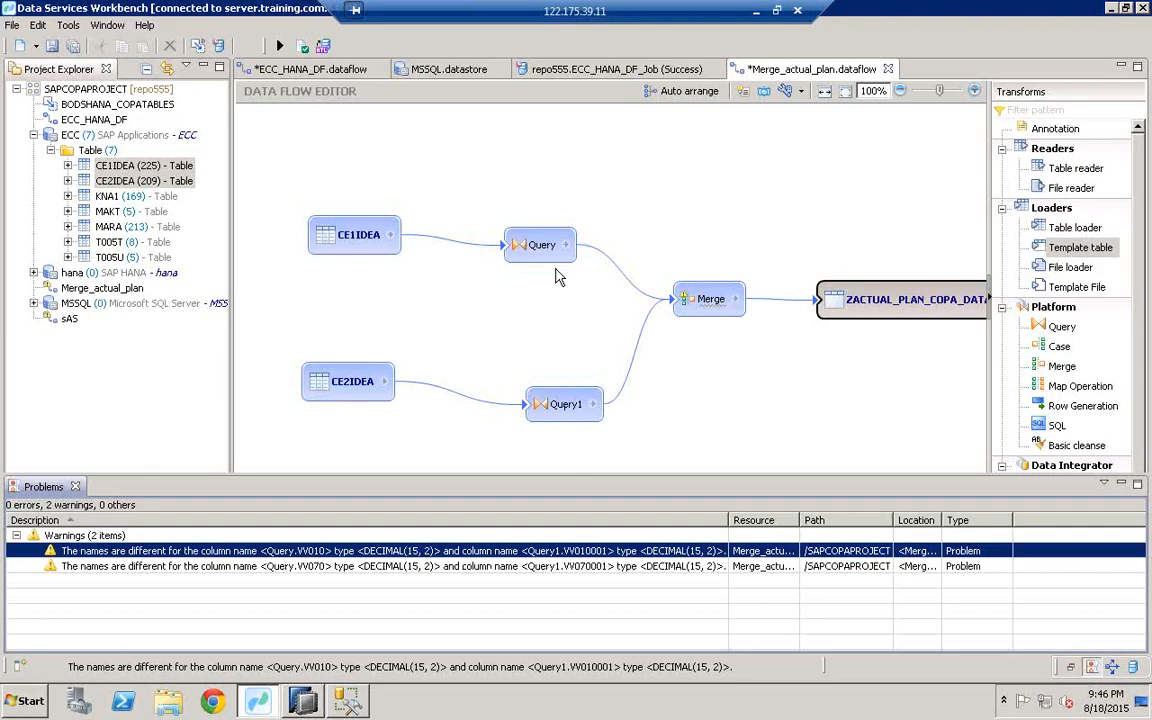
{"action": "left_click", "coordinate": [537, 243]}
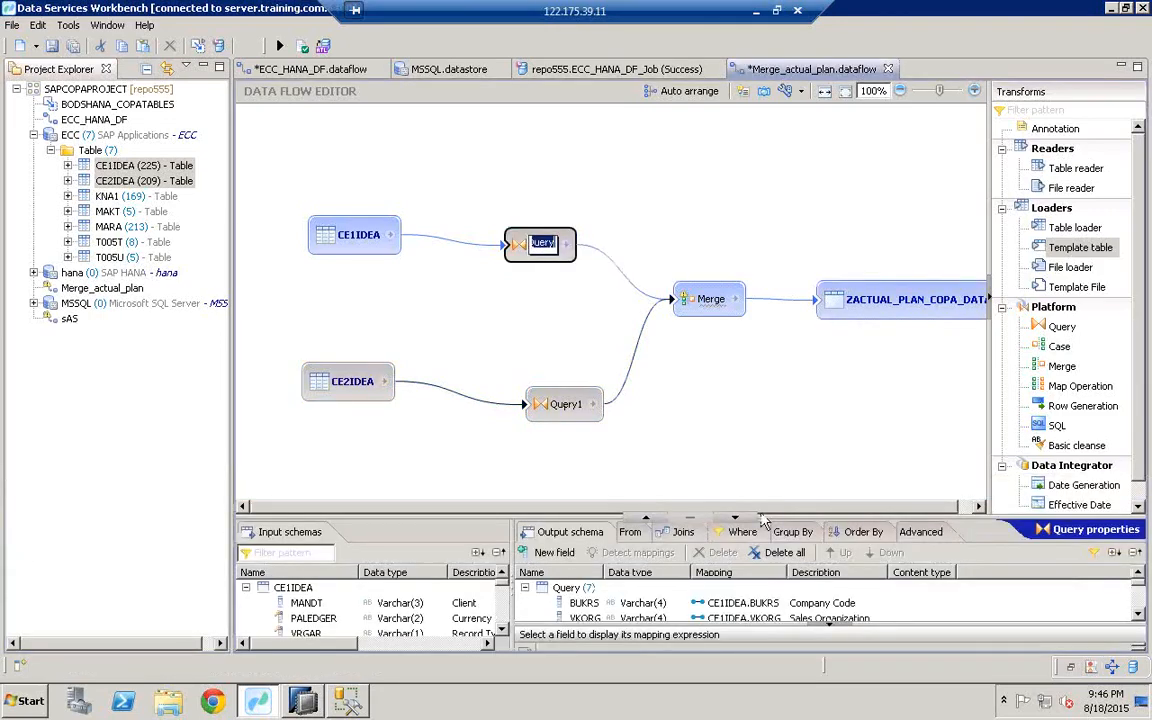
Step: Enlarge the schema area and compare Query1's and Merge's input and output columns
{"action": "left_click_drag", "start_coordinate": [791, 483], "coordinate": [792, 430]}
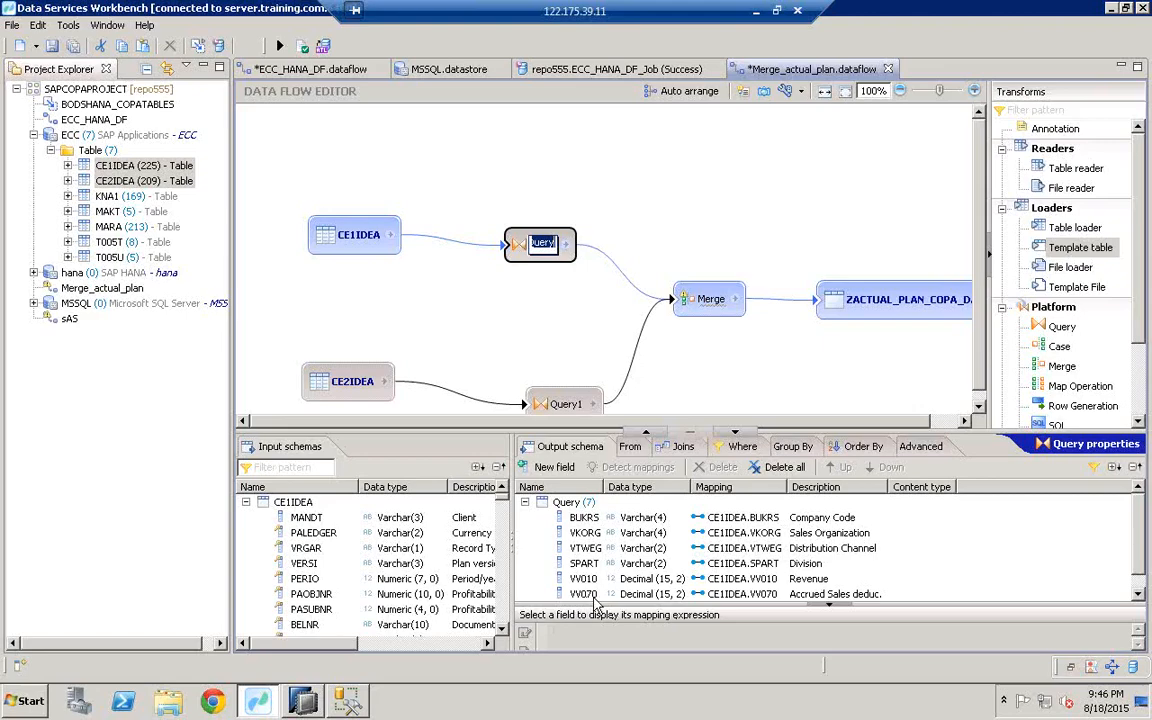
{"action": "left_click", "coordinate": [570, 405]}
{"action": "left_click", "coordinate": [566, 400]}
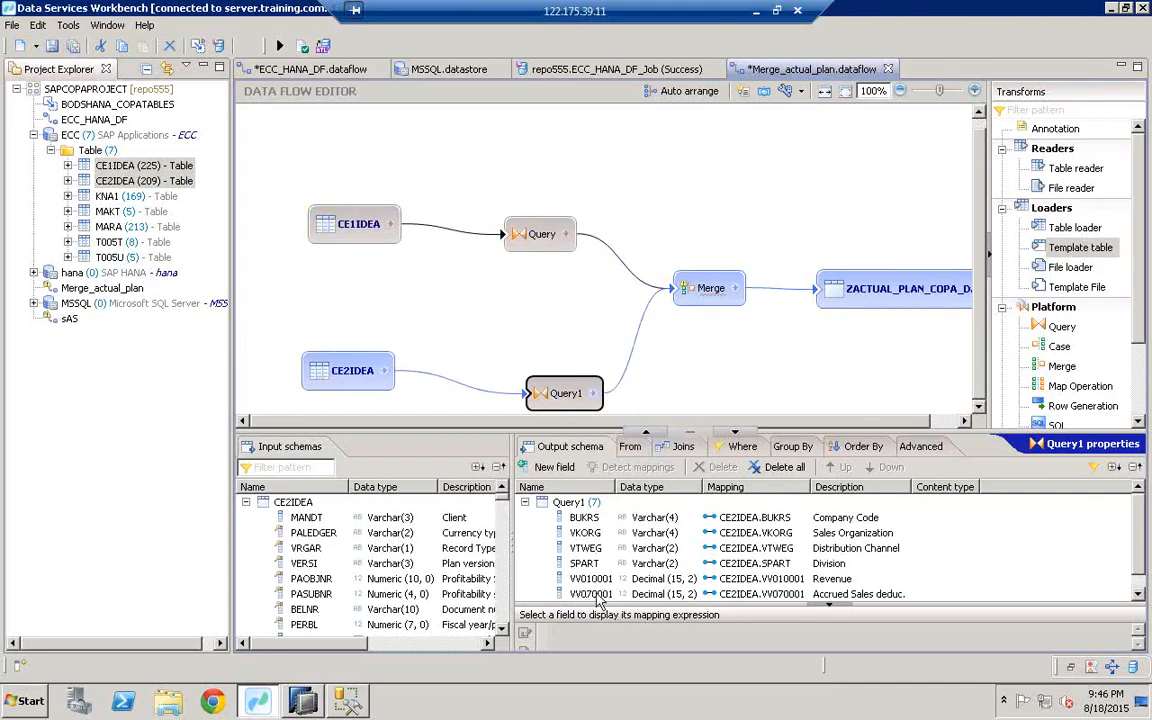
{"action": "left_click", "coordinate": [705, 288]}
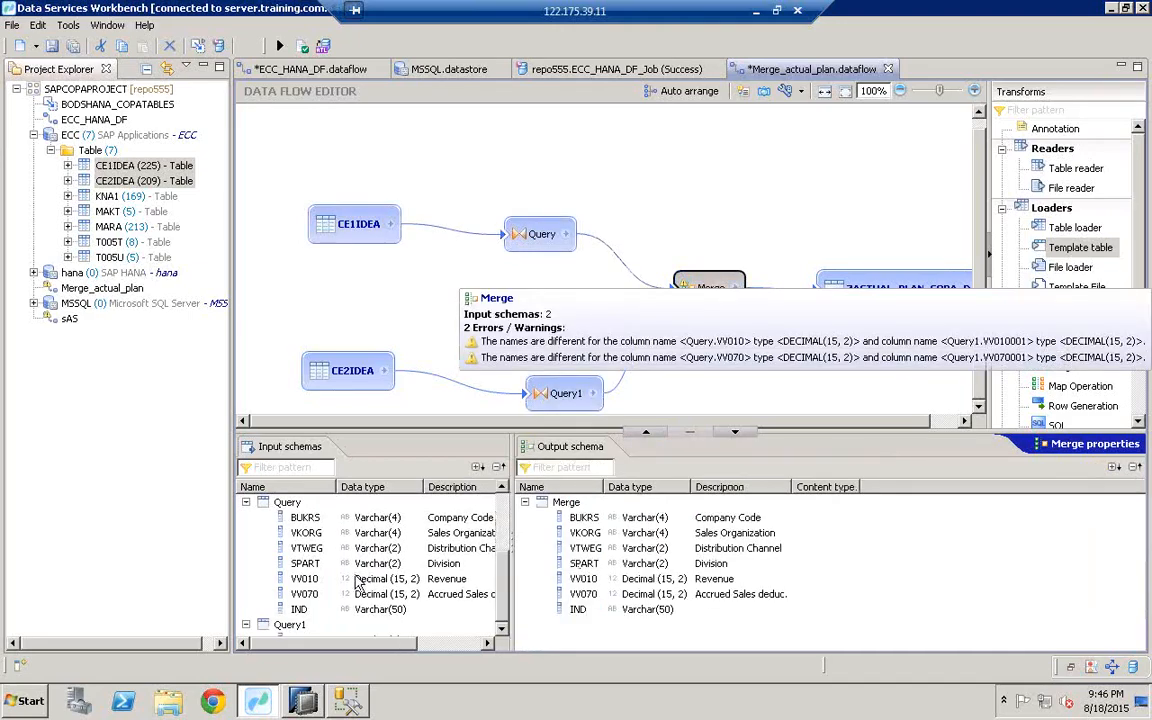
{"action": "scroll", "coordinate": [455, 525], "scroll_direction": "down", "scroll_amount": 3}
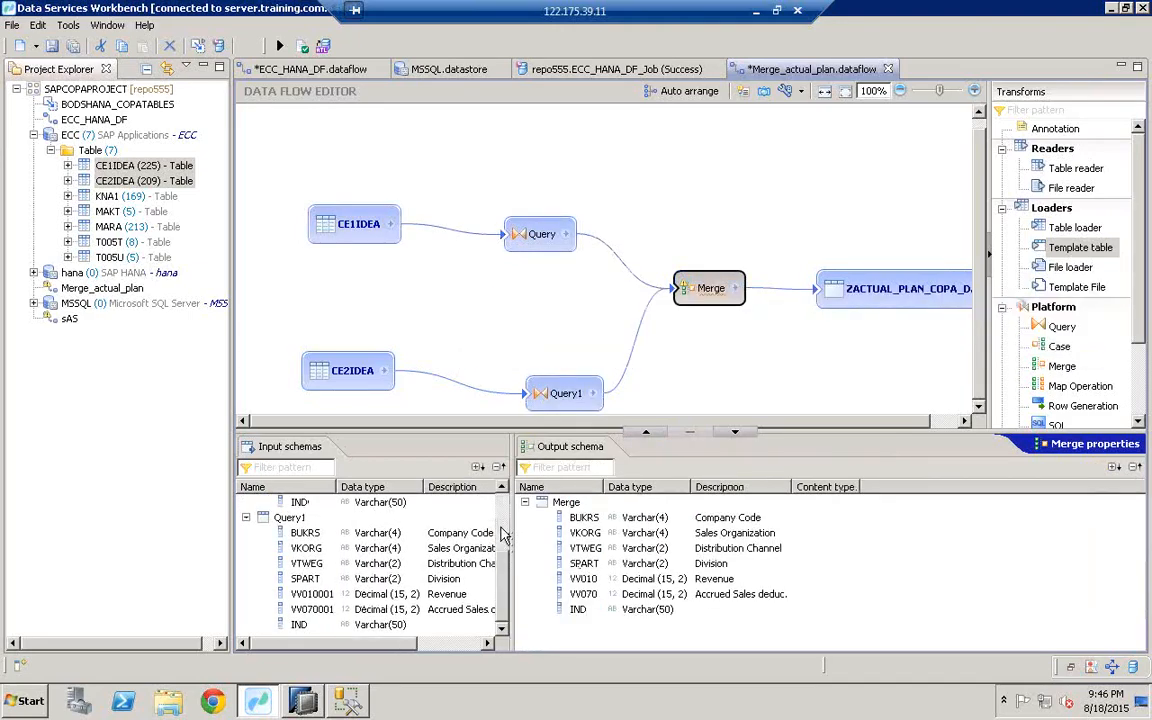
{"action": "scroll", "coordinate": [400, 550], "scroll_direction": "up", "scroll_amount": 3}
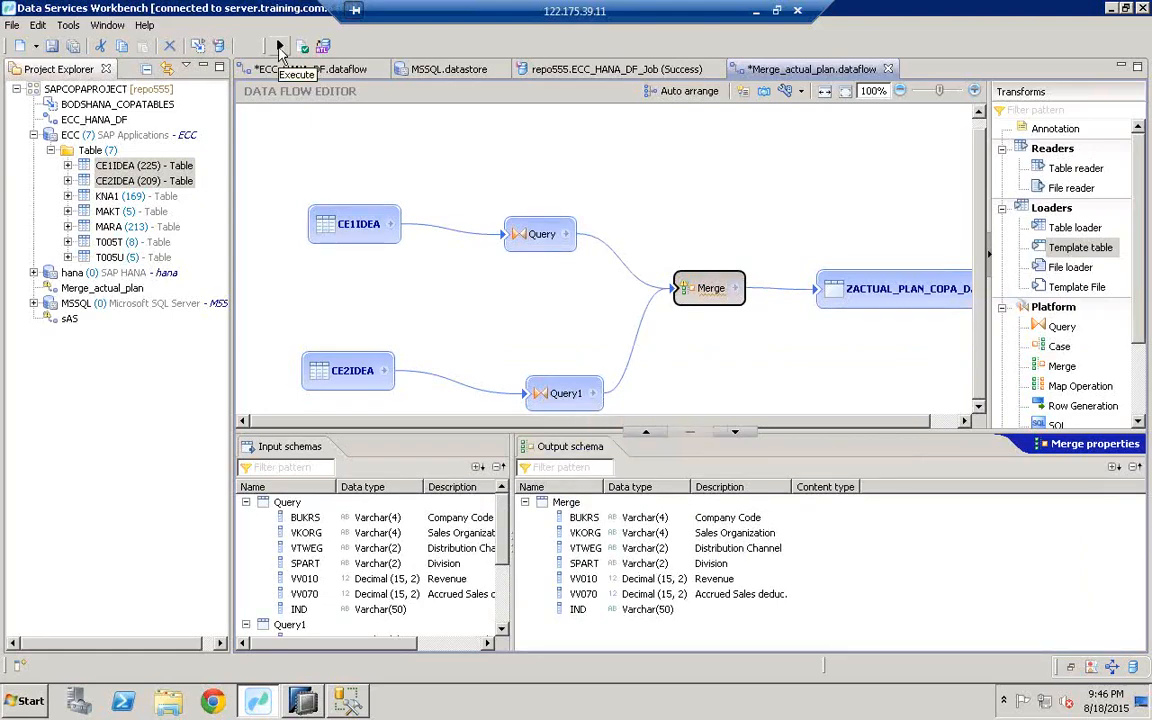
Step: Execute the Merge_actual_plan job with default options and monitor it until it reports Success
{"action": "left_click", "coordinate": [280, 47]}
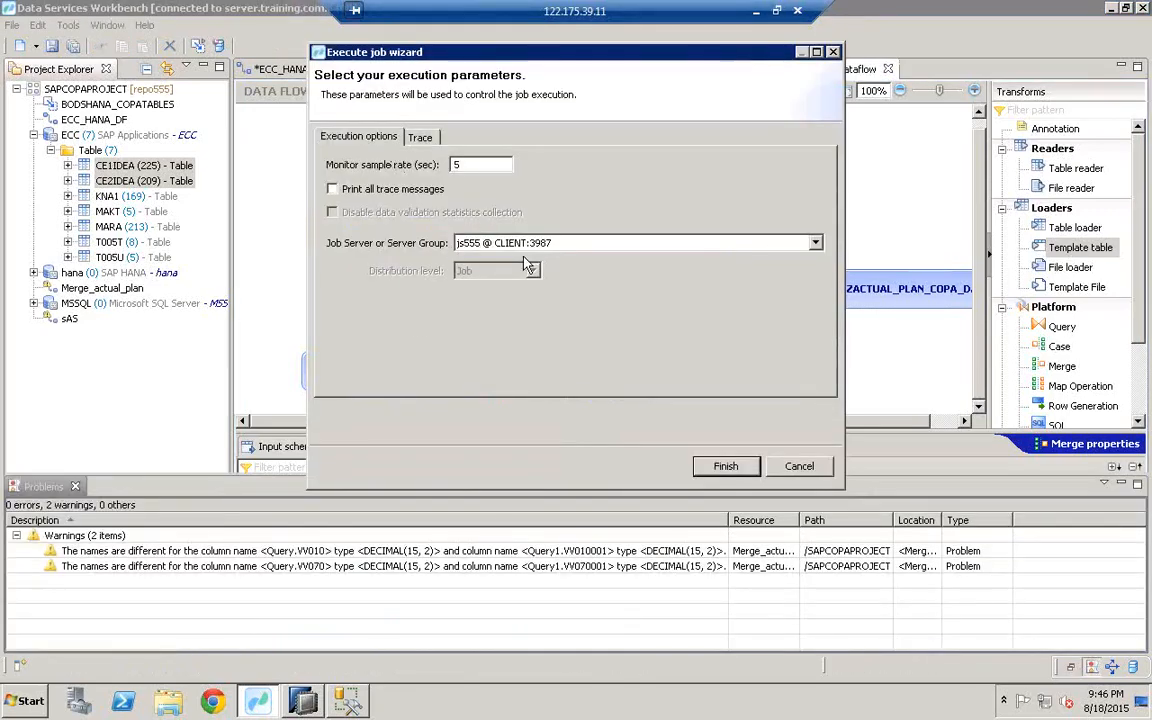
{"action": "left_click", "coordinate": [726, 467]}
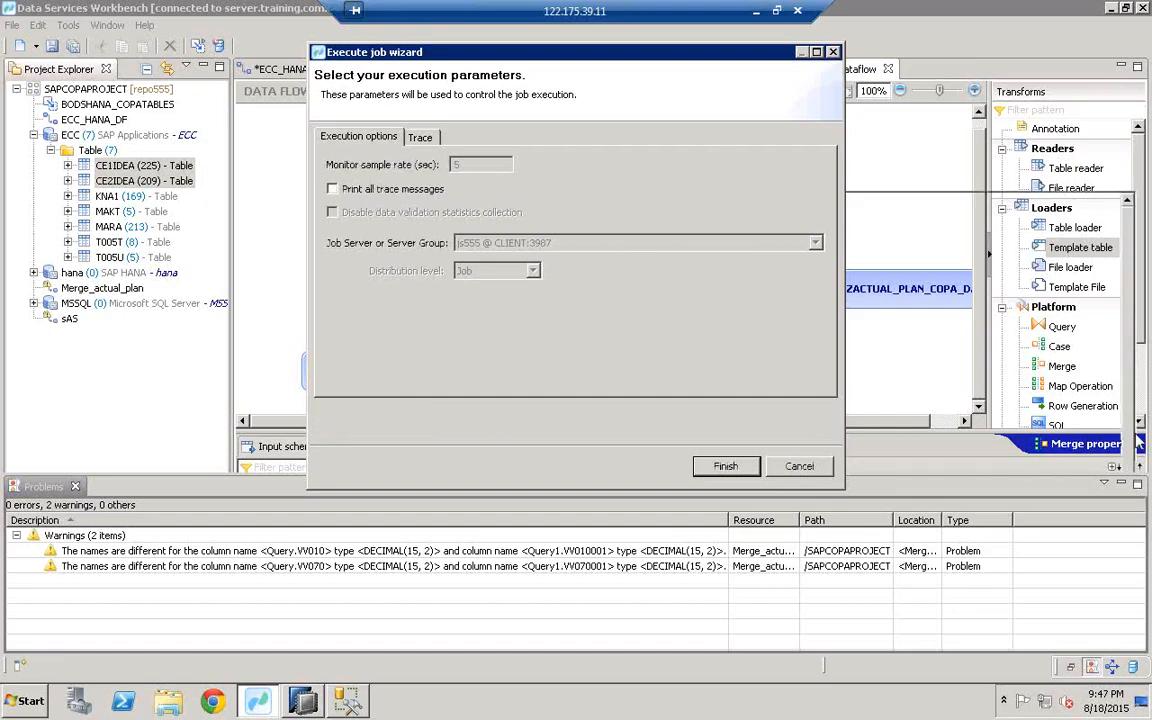
{"action": "key", "text": "Return"}
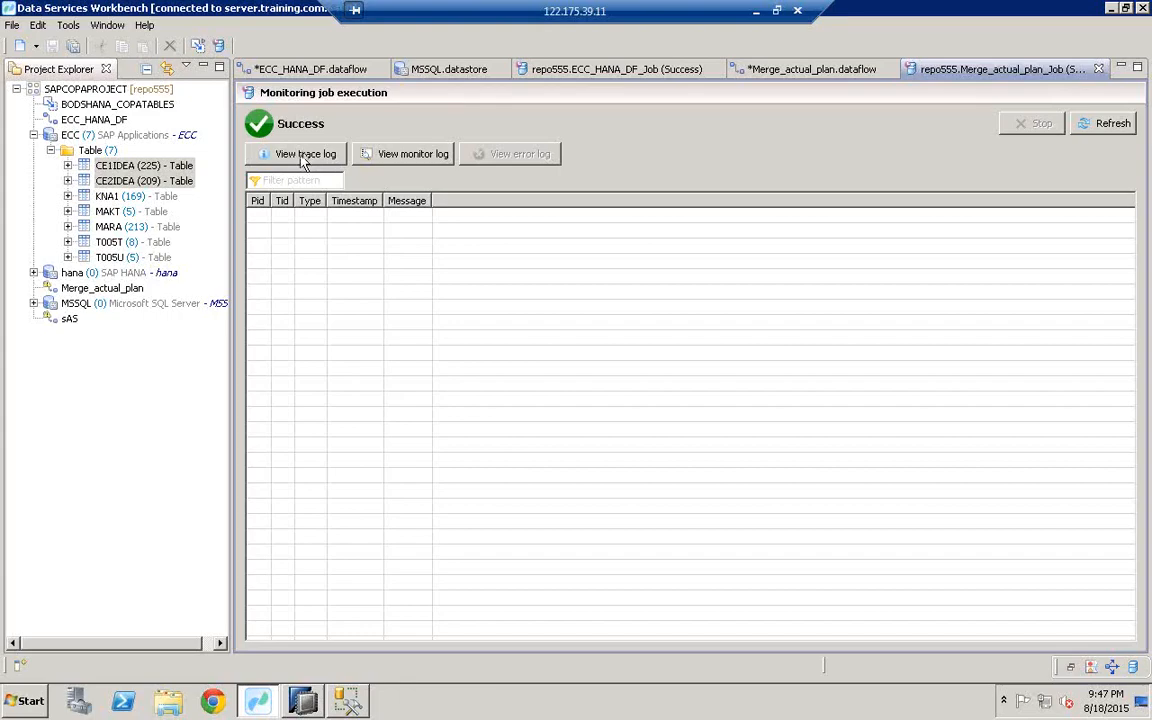
Step: Check the job's trace log for the final entry confirming success
{"action": "left_click", "coordinate": [283, 167]}
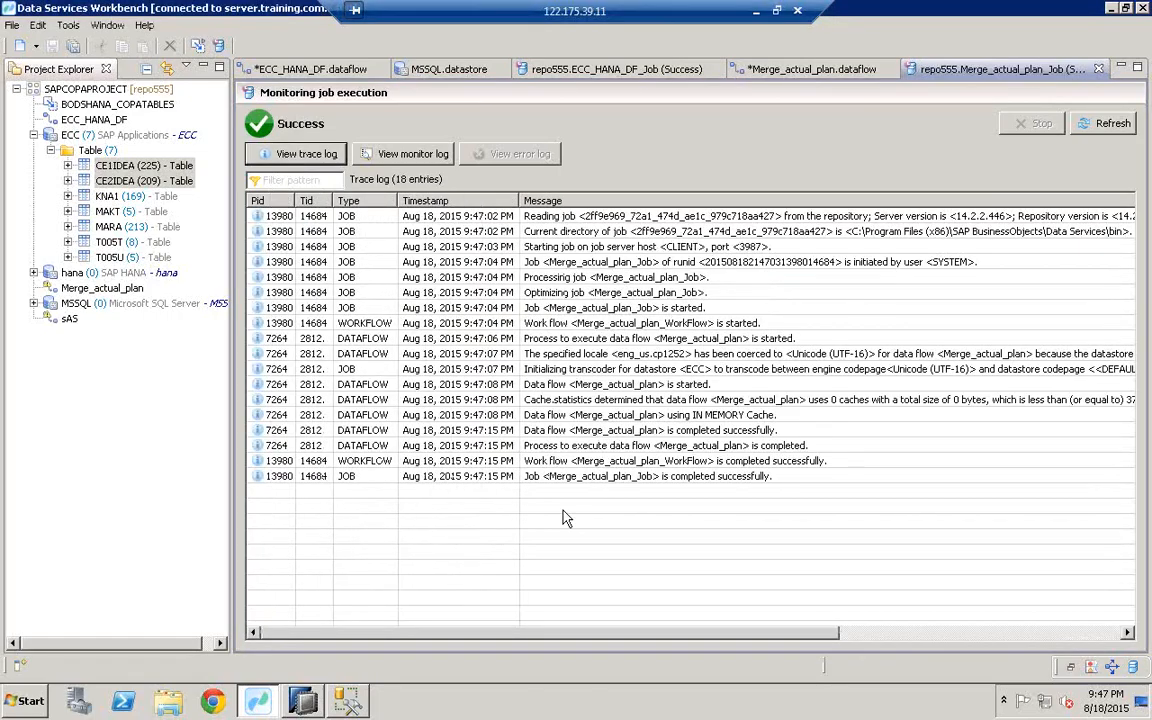
{"action": "left_click", "coordinate": [690, 482]}
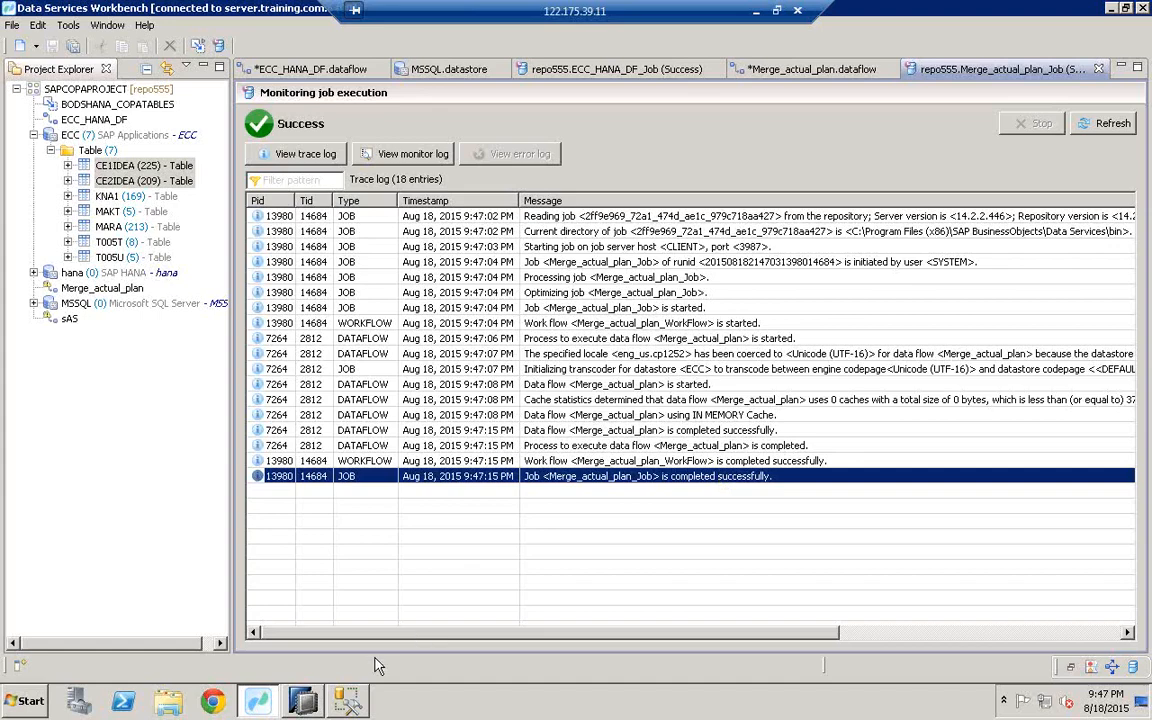
{"action": "left_click", "coordinate": [308, 701]}
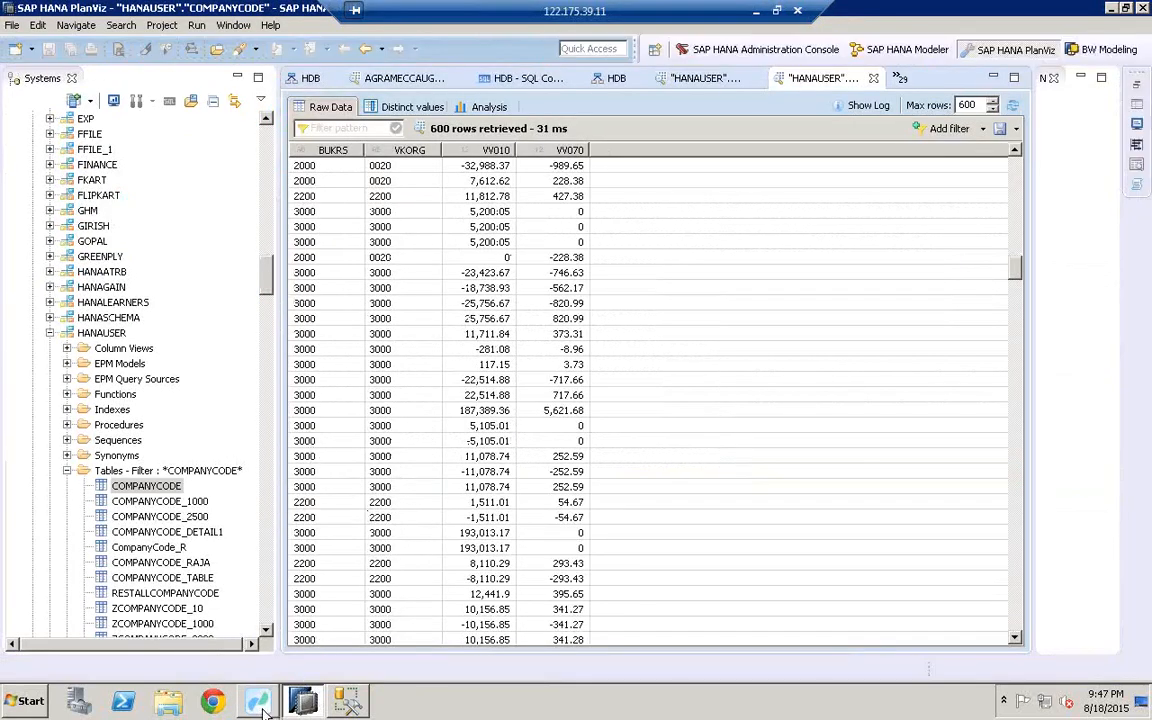
{"action": "left_click", "coordinate": [259, 703]}
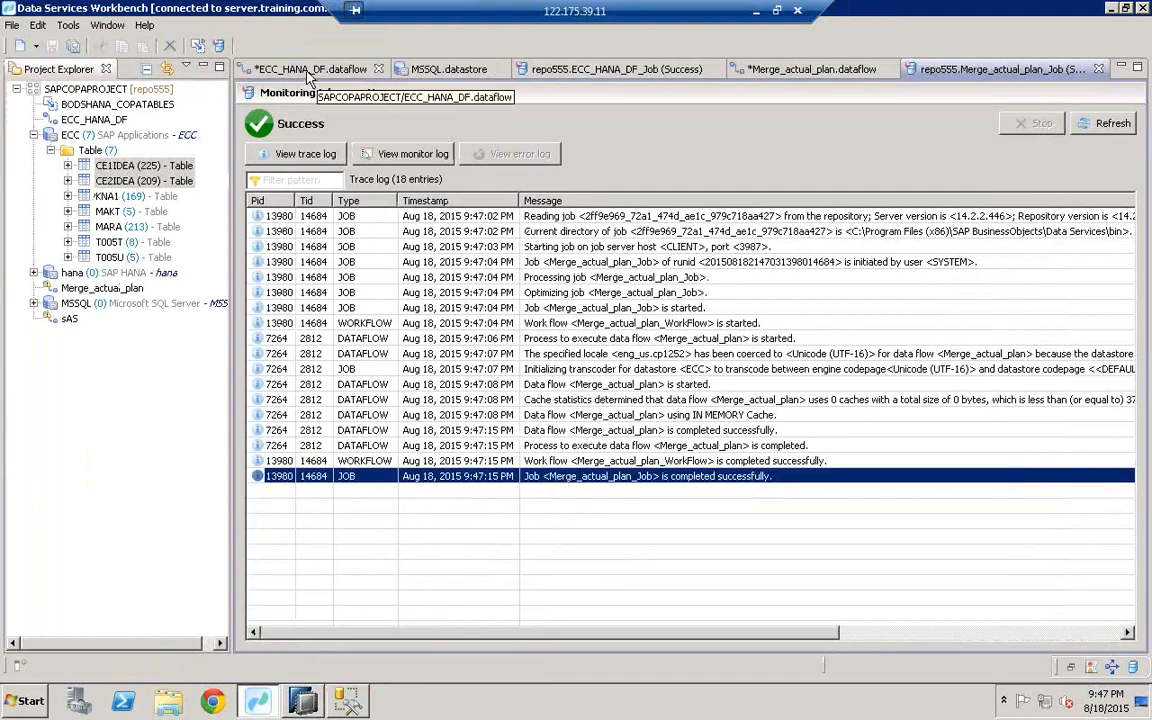
Step: Select the target table name ZACTUAL_PLAN_COPA_DATA in the data flow, then switch to HANA Studio
{"action": "left_click", "coordinate": [800, 70]}
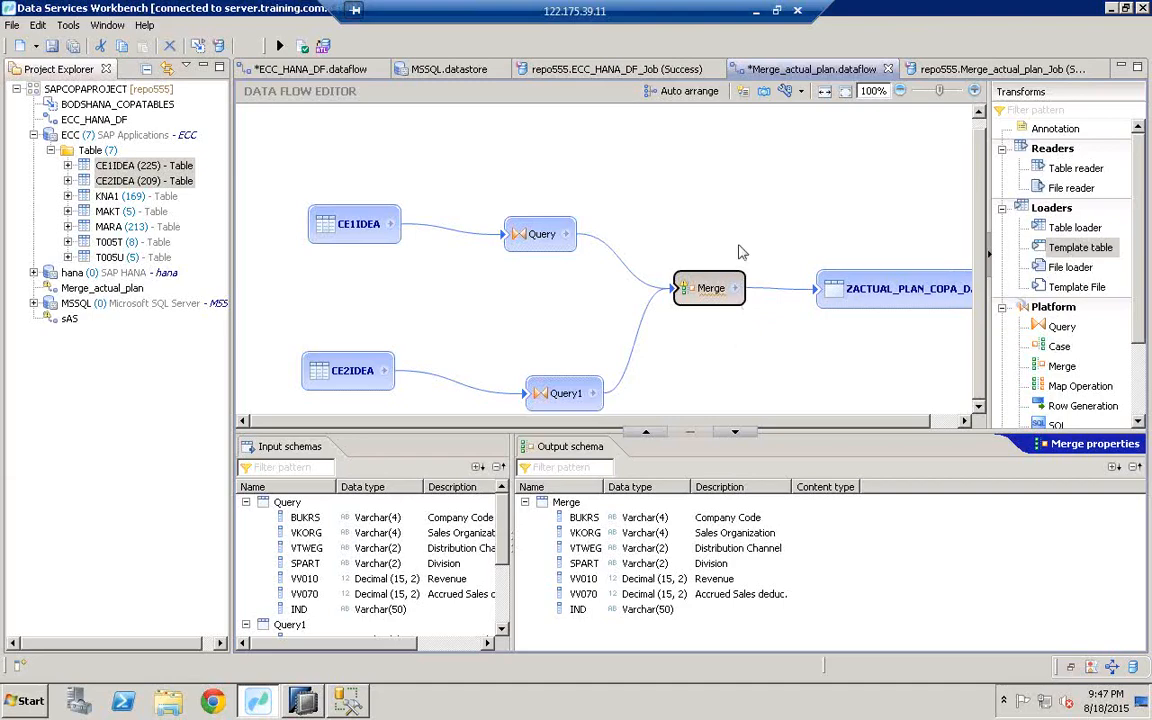
{"action": "left_click", "coordinate": [872, 297]}
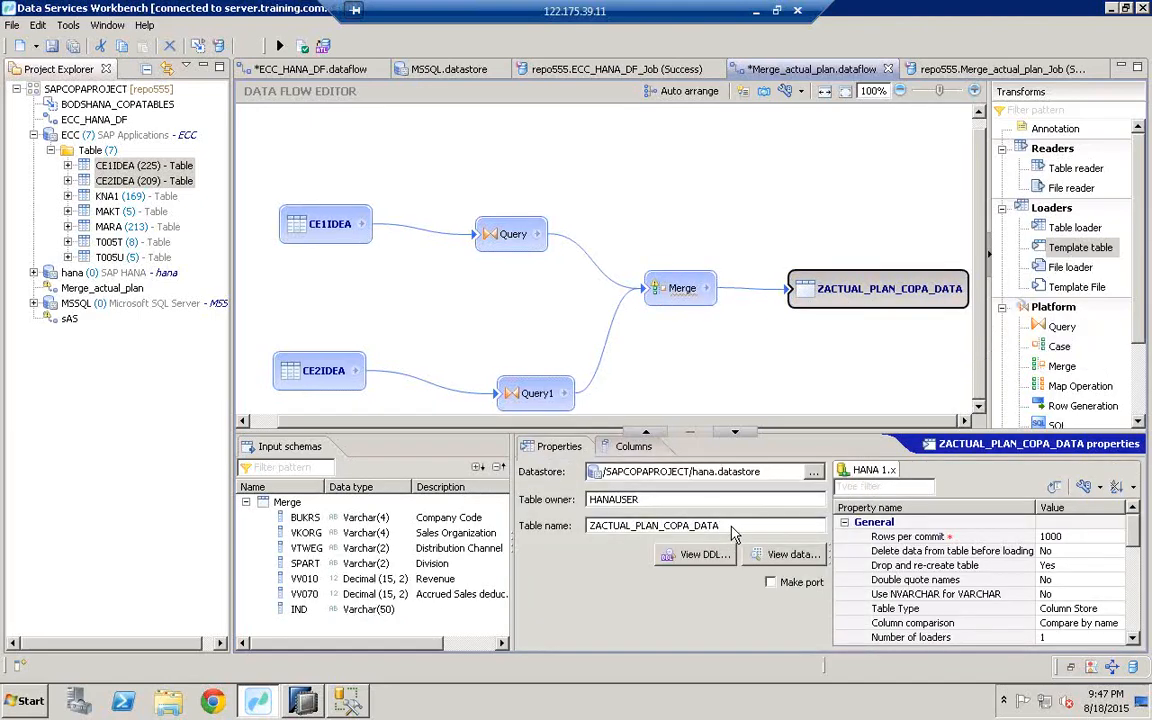
{"action": "left_click_drag", "start_coordinate": [722, 525], "coordinate": [558, 520]}
{"action": "key", "text": "ctrl+c"}
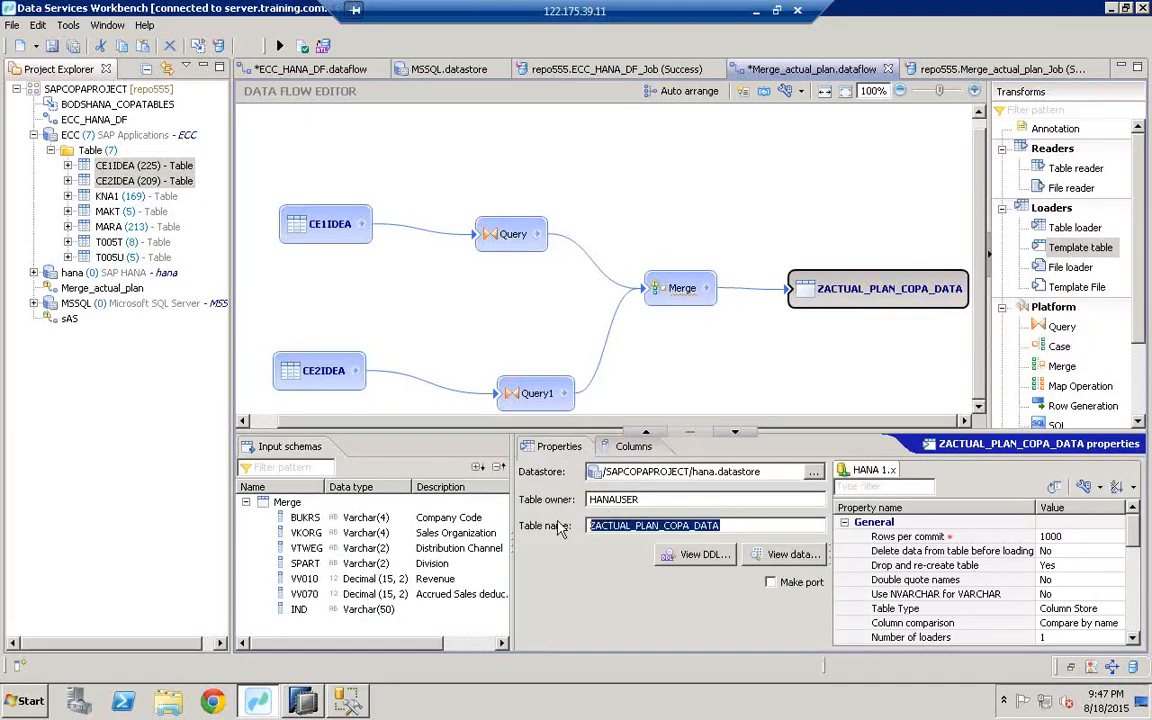
{"action": "left_click", "coordinate": [345, 700]}
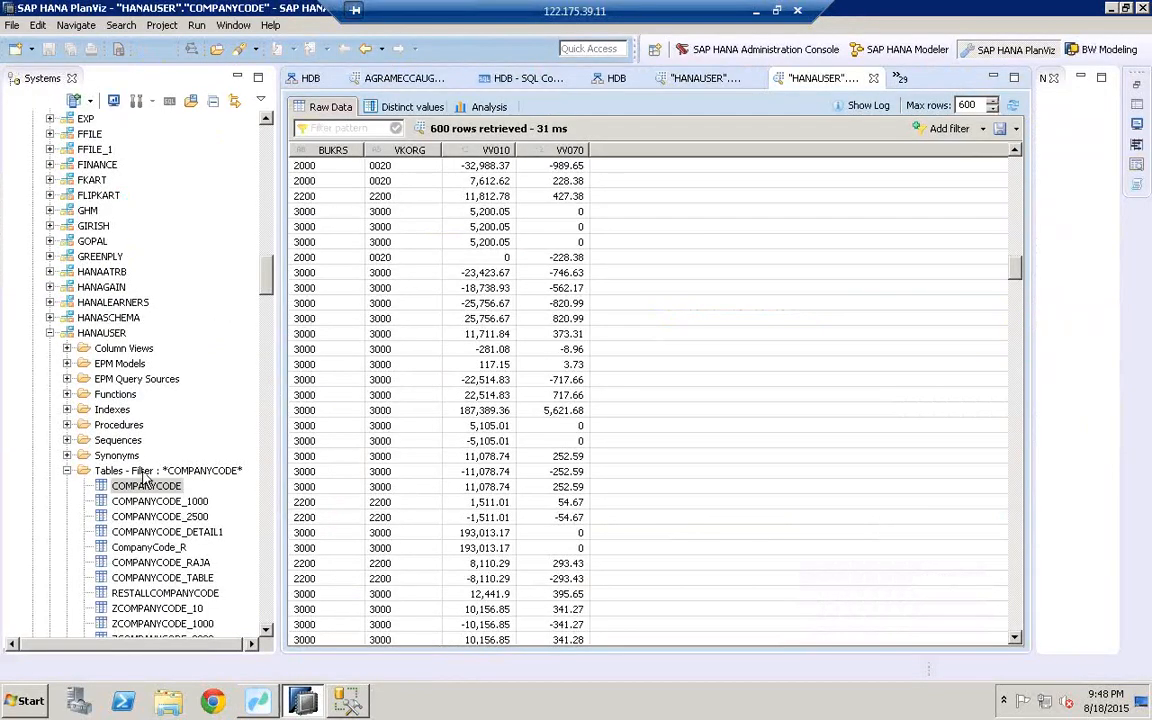
Step: Filter HANAUSER's tables to ZACTUAL_PLAN_COPA_DATA as a whole-word match
{"action": "right_click", "coordinate": [143, 472]}
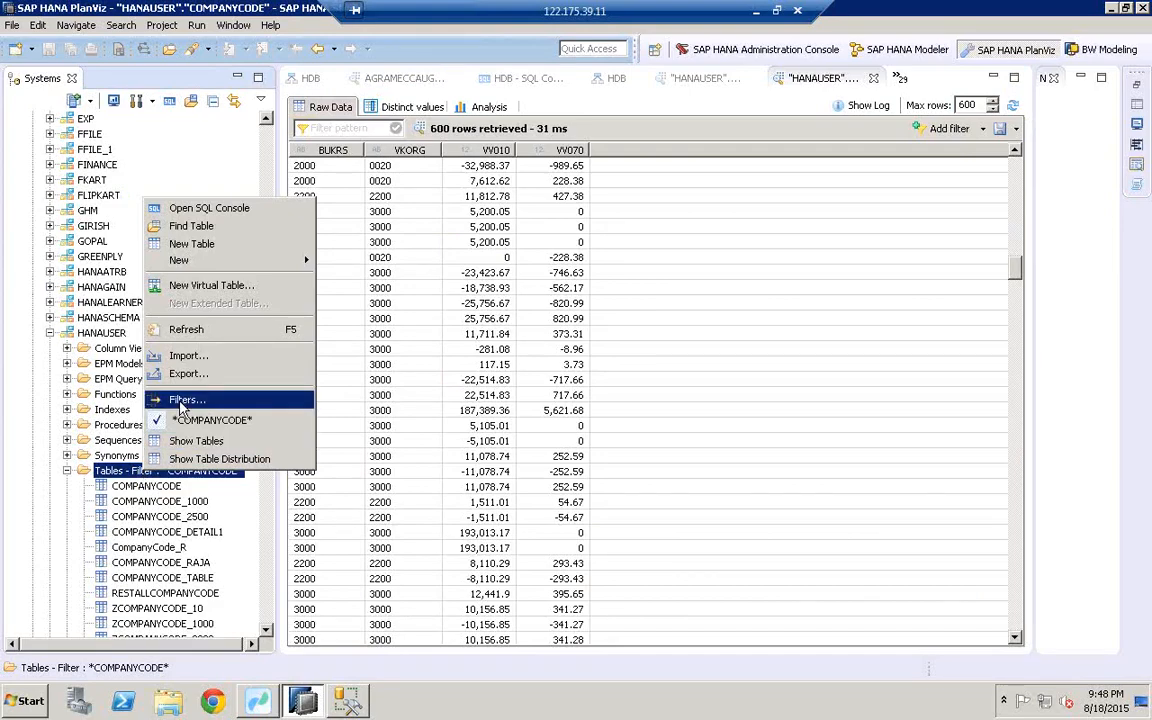
{"action": "left_click", "coordinate": [181, 404]}
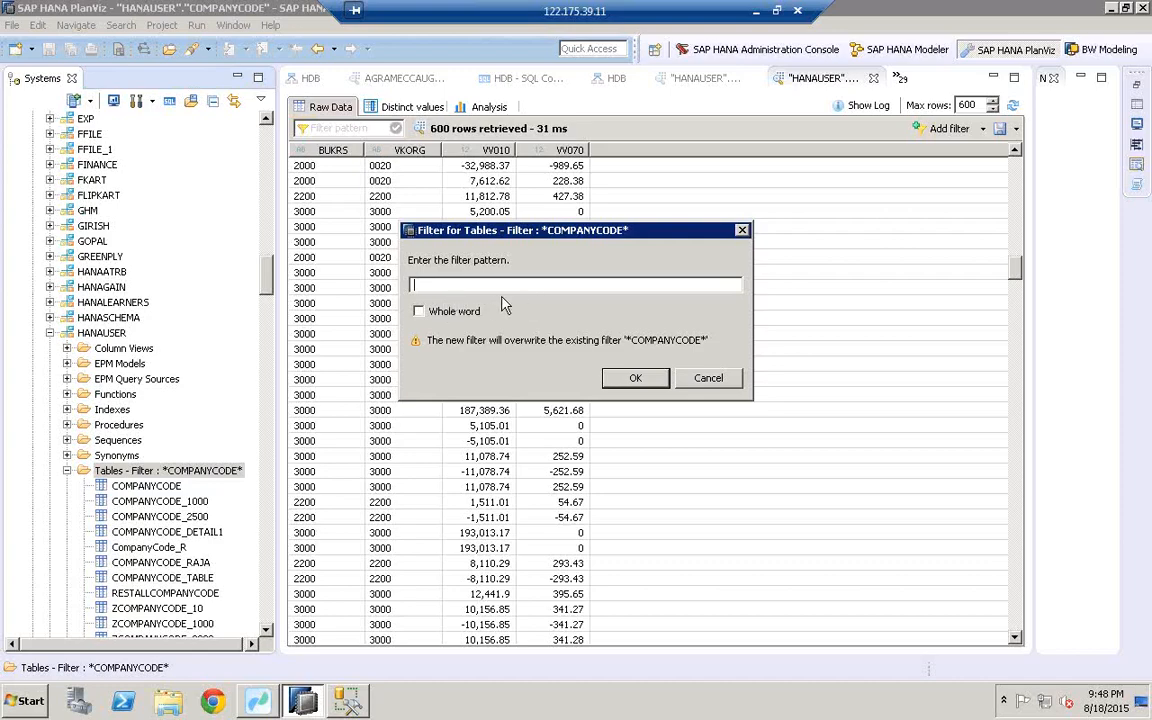
{"action": "key", "text": "ctrl+v"}
{"action": "left_click", "coordinate": [420, 314]}
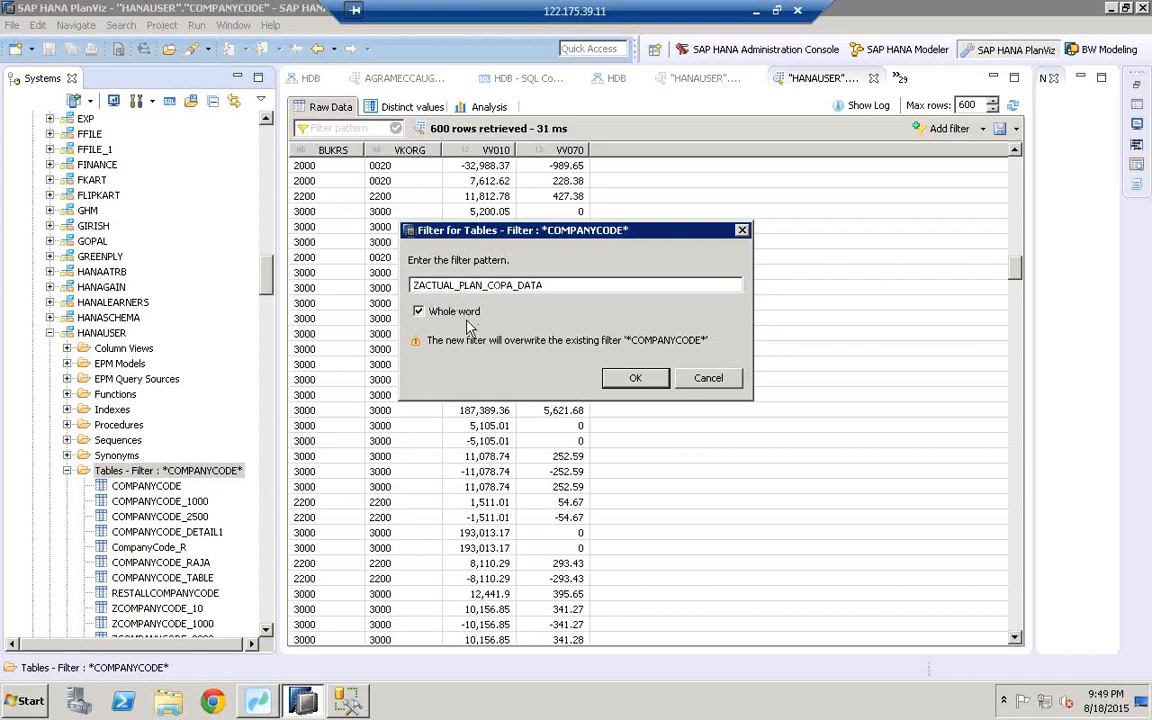
{"action": "left_click", "coordinate": [636, 380]}
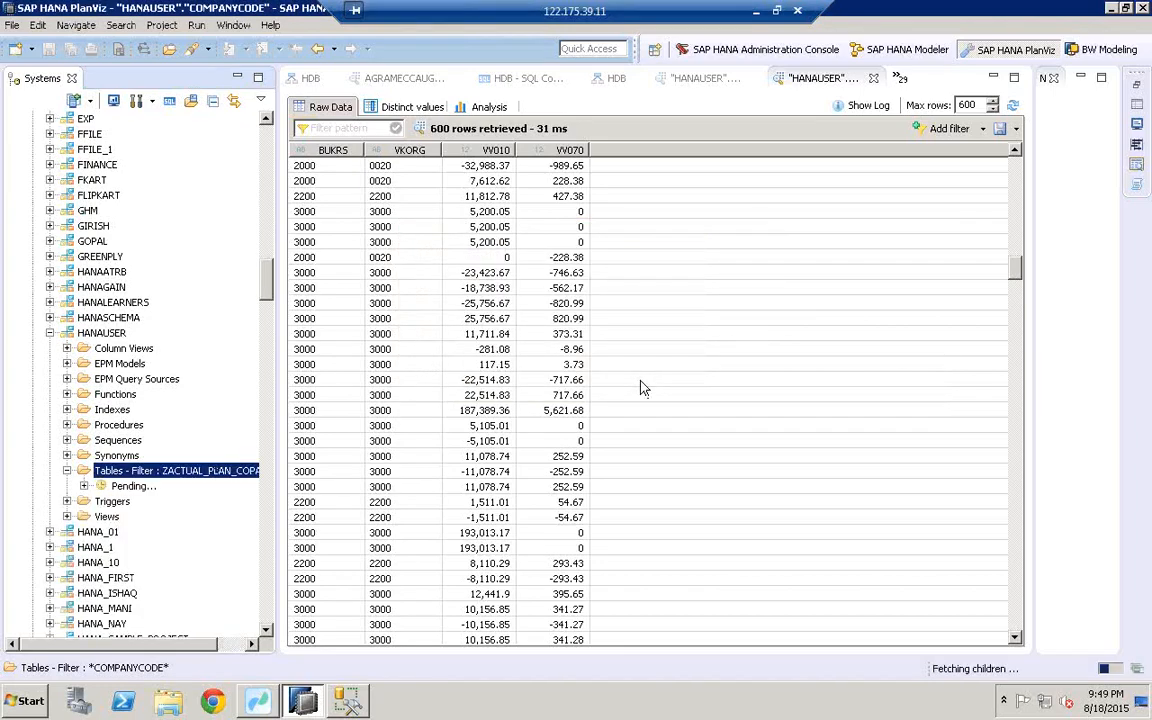
Step: Open a data preview of ZACTUAL_PLAN_COPA_DATA and switch it to the Analysis tab
{"action": "left_click", "coordinate": [147, 485]}
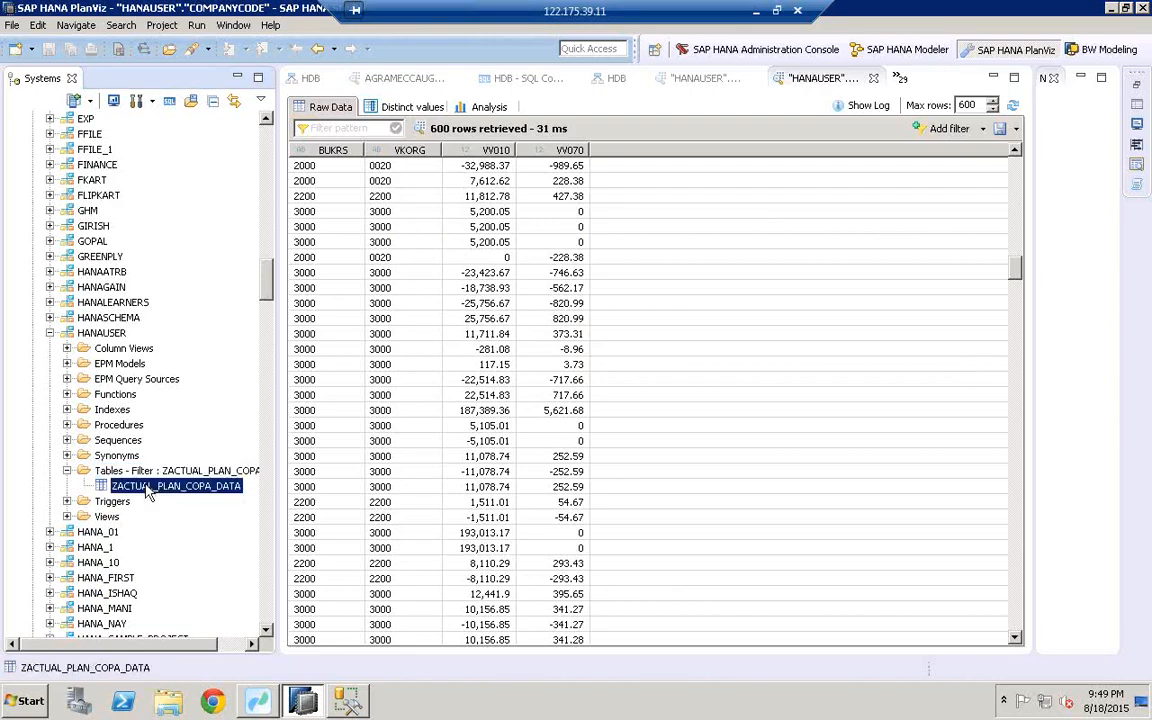
{"action": "right_click", "coordinate": [146, 484]}
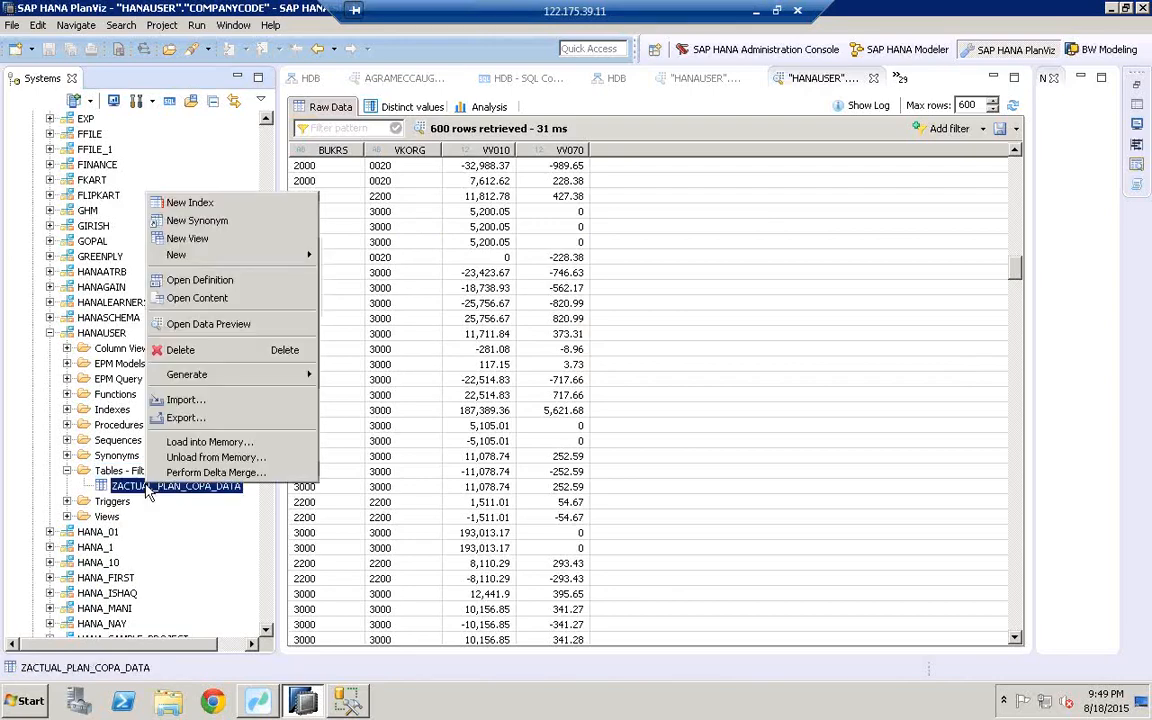
{"action": "left_click", "coordinate": [212, 325]}
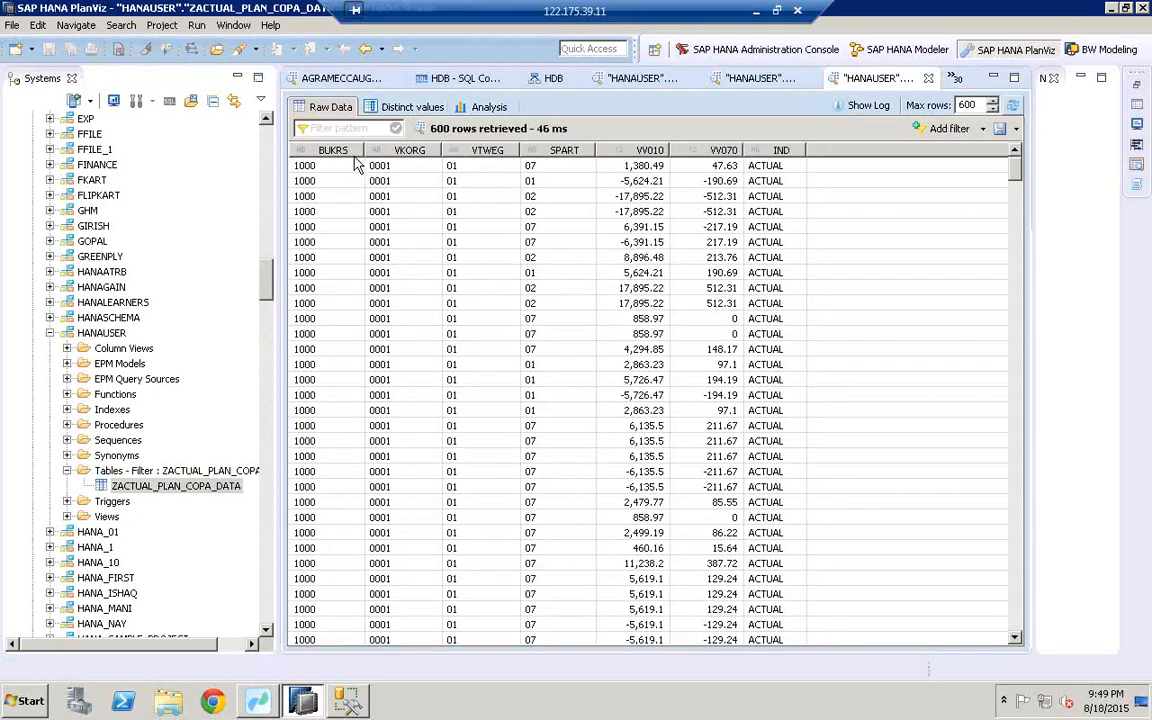
{"action": "left_click", "coordinate": [487, 108]}
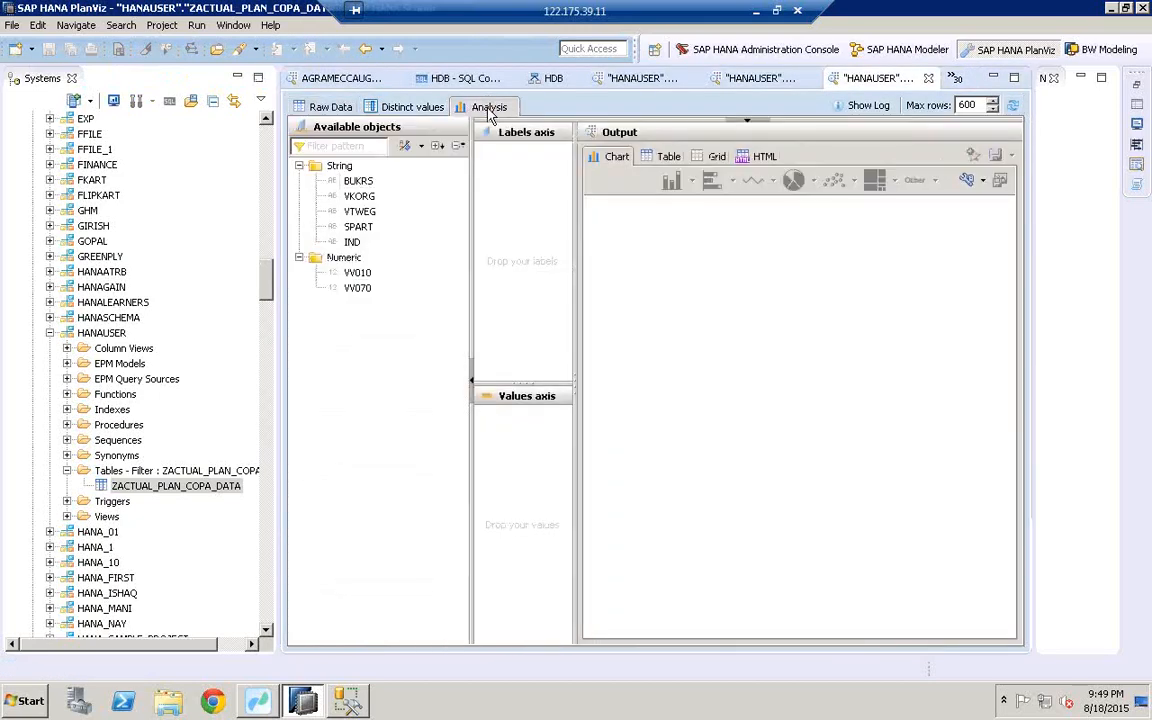
Step: Chart the sum of VV010 by IND as an ACTUAL versus PLAN pie chart
{"action": "left_click_drag", "start_coordinate": [352, 242], "coordinate": [515, 219]}
{"action": "left_click", "coordinate": [357, 272]}
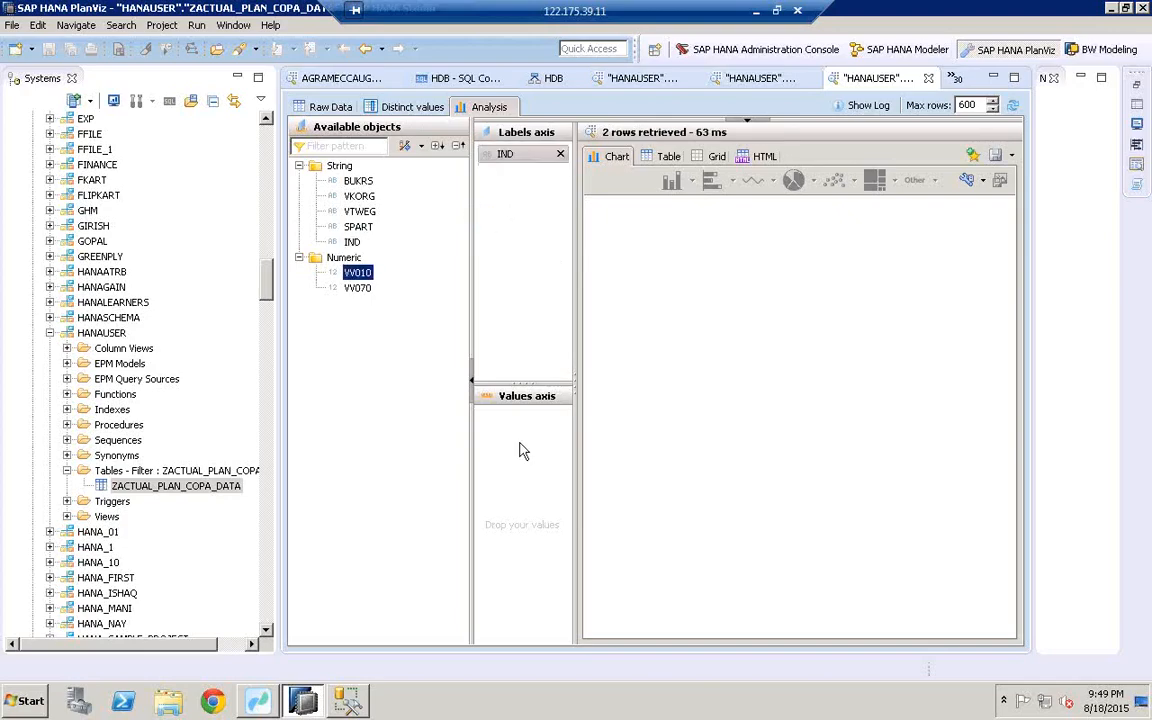
{"action": "left_click_drag", "start_coordinate": [520, 450], "coordinate": [522, 453]}
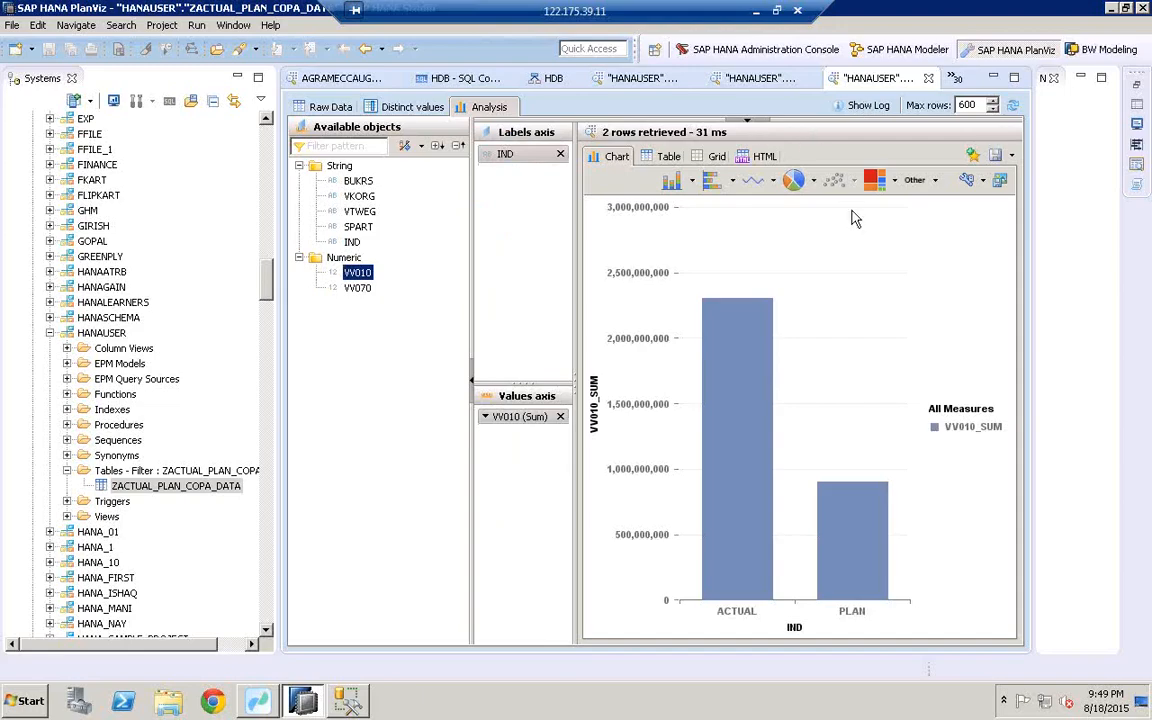
{"action": "left_click", "coordinate": [793, 180]}
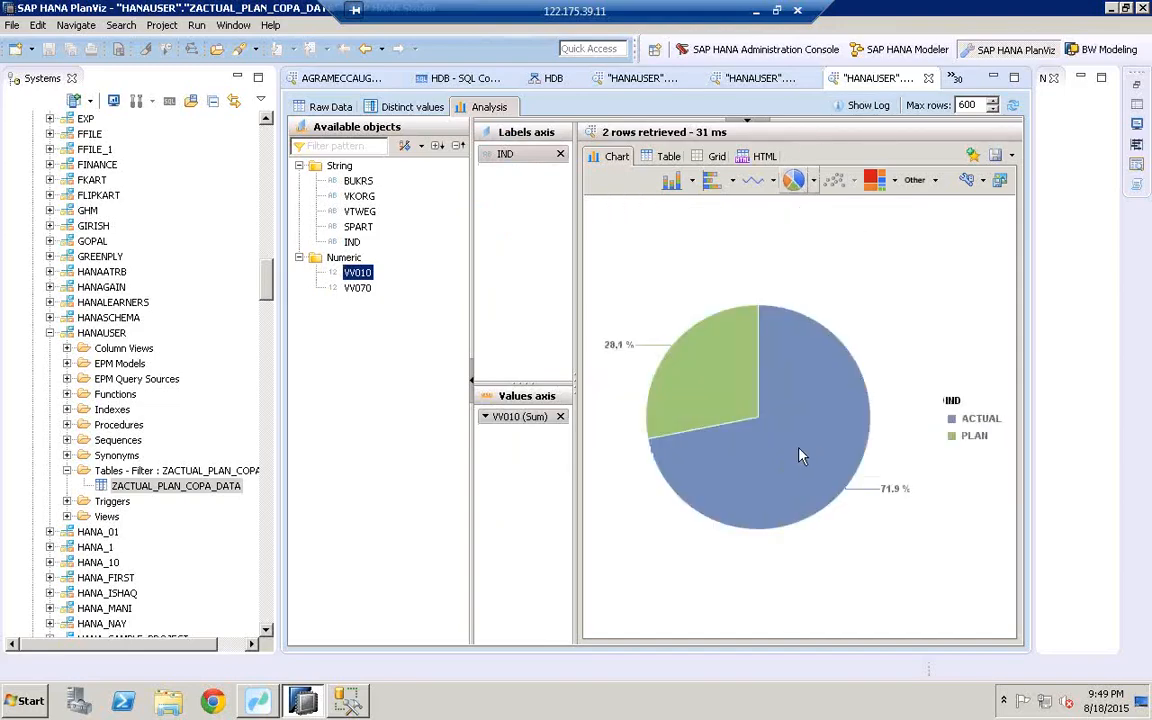
Step: Add VKORG to the labels, try bar and line charts, then show the 26 rows as a table
{"action": "mouse_move", "coordinate": [800, 456]}
{"action": "left_click_drag", "start_coordinate": [355, 203], "coordinate": [519, 208]}
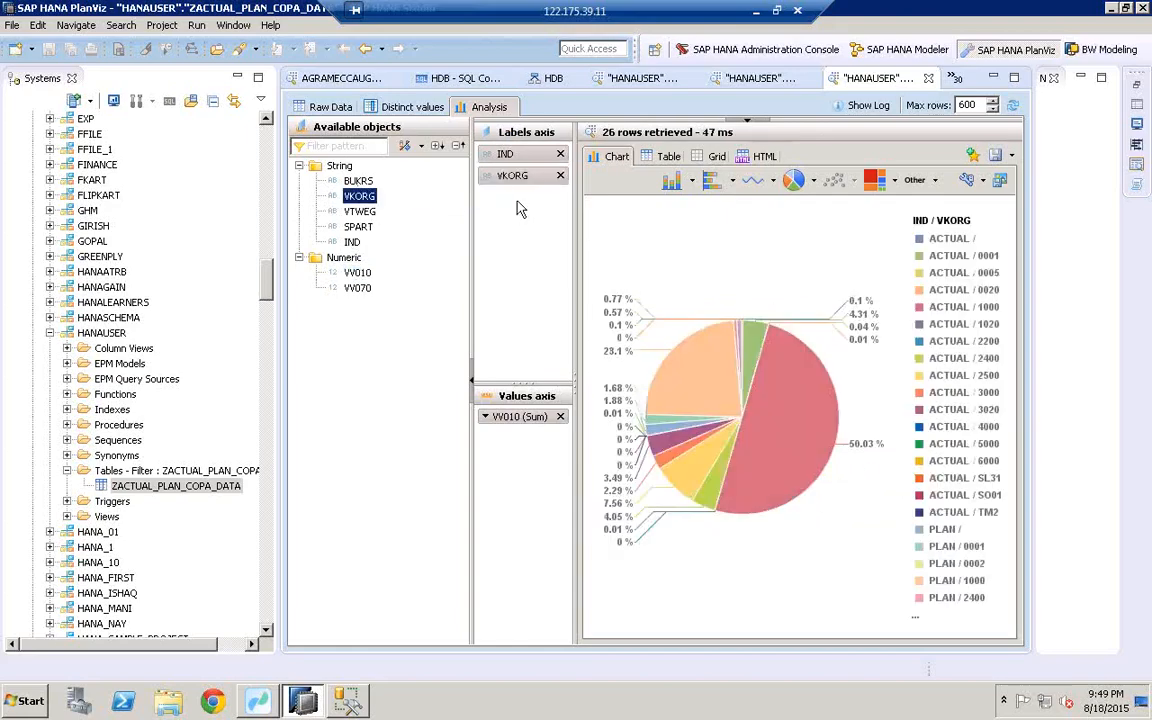
{"action": "left_click", "coordinate": [710, 181]}
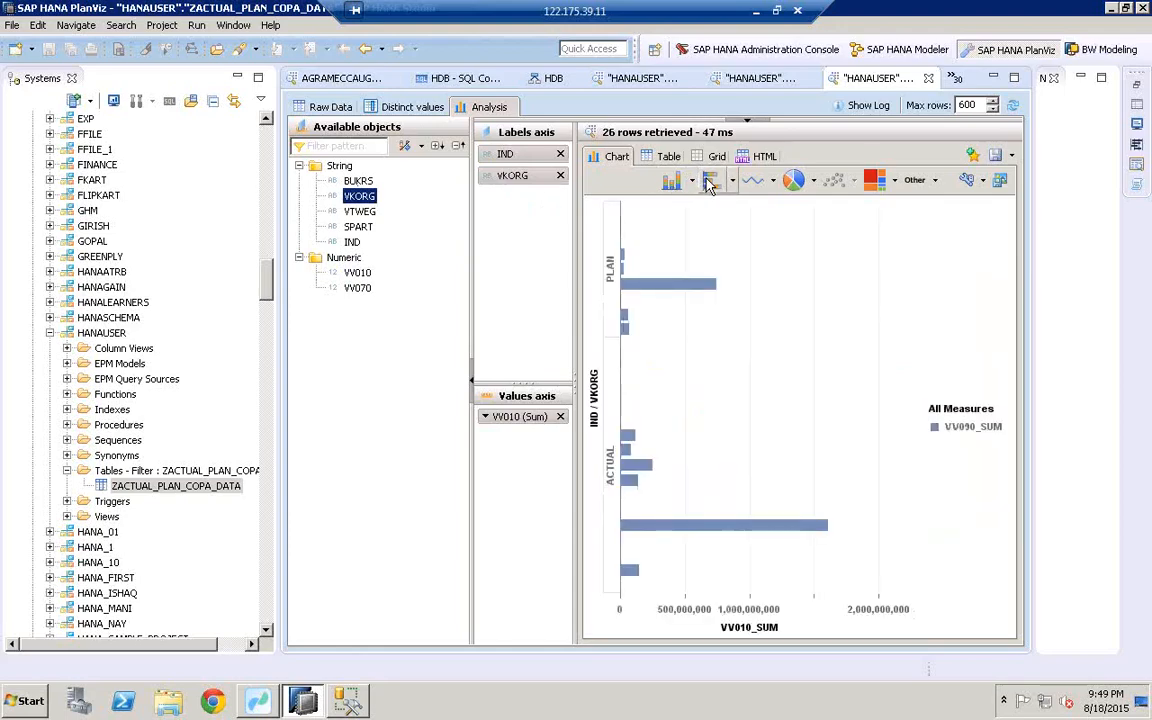
{"action": "left_click", "coordinate": [757, 184]}
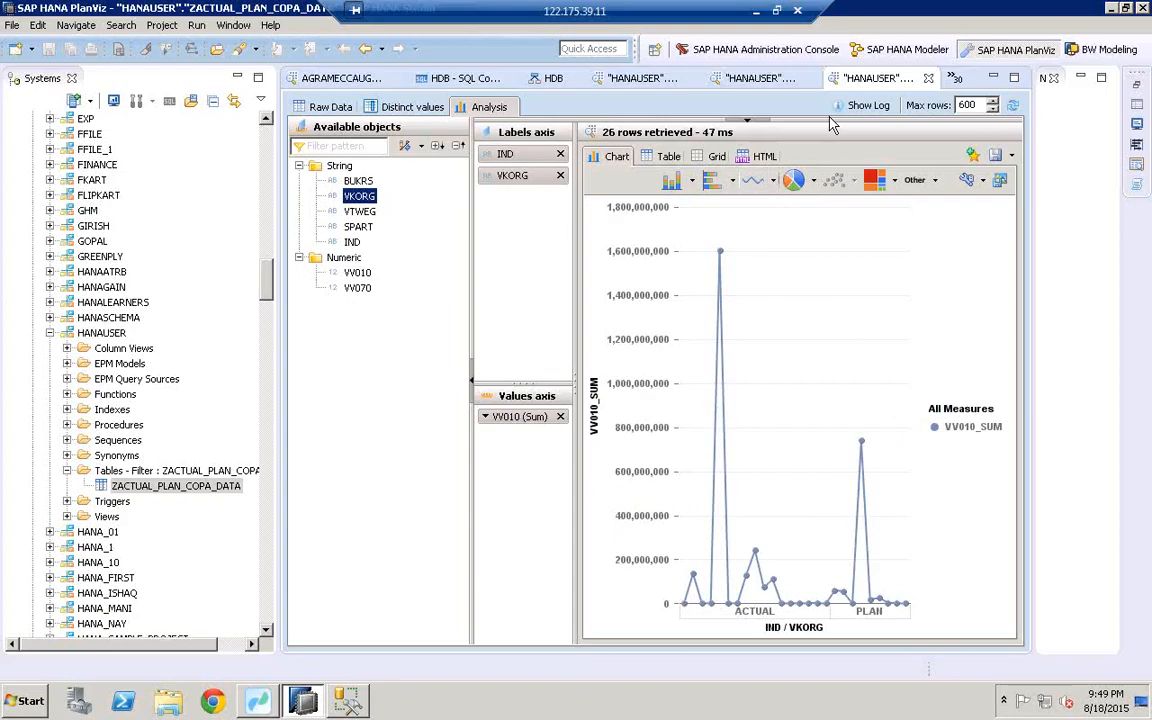
{"action": "left_click", "coordinate": [662, 157]}
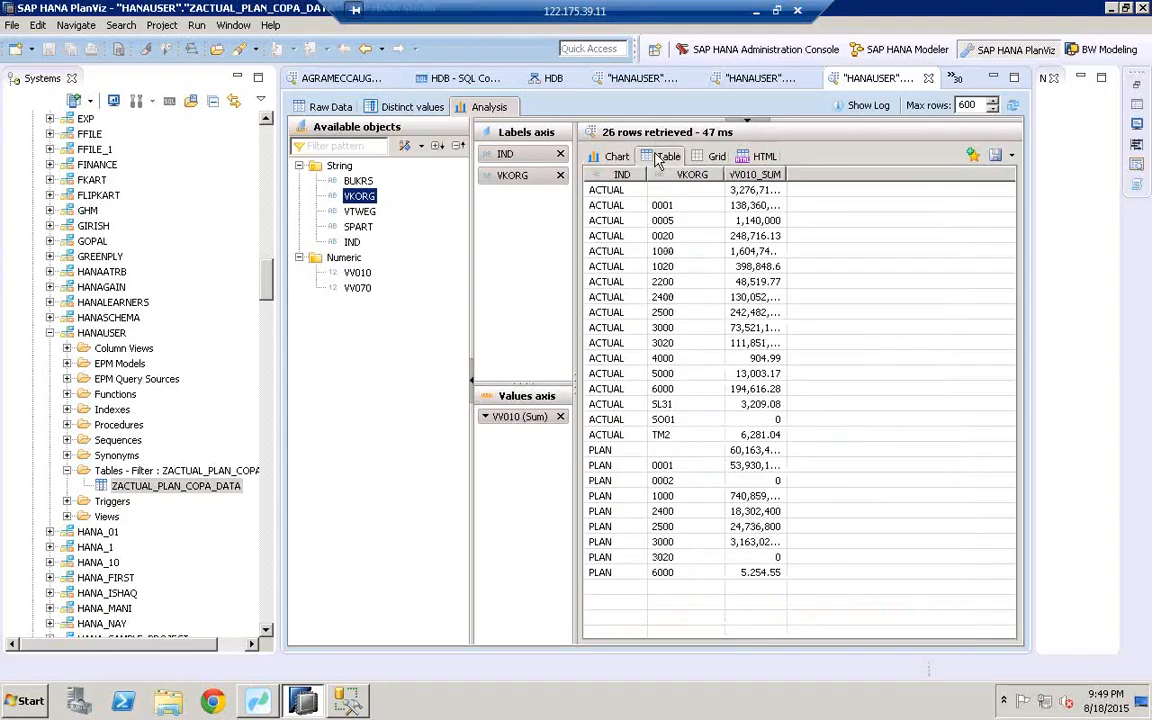
Step: Sort the results by VV010_SUM and IND, then filter them to VKORG 0001
{"action": "left_click", "coordinate": [738, 176]}
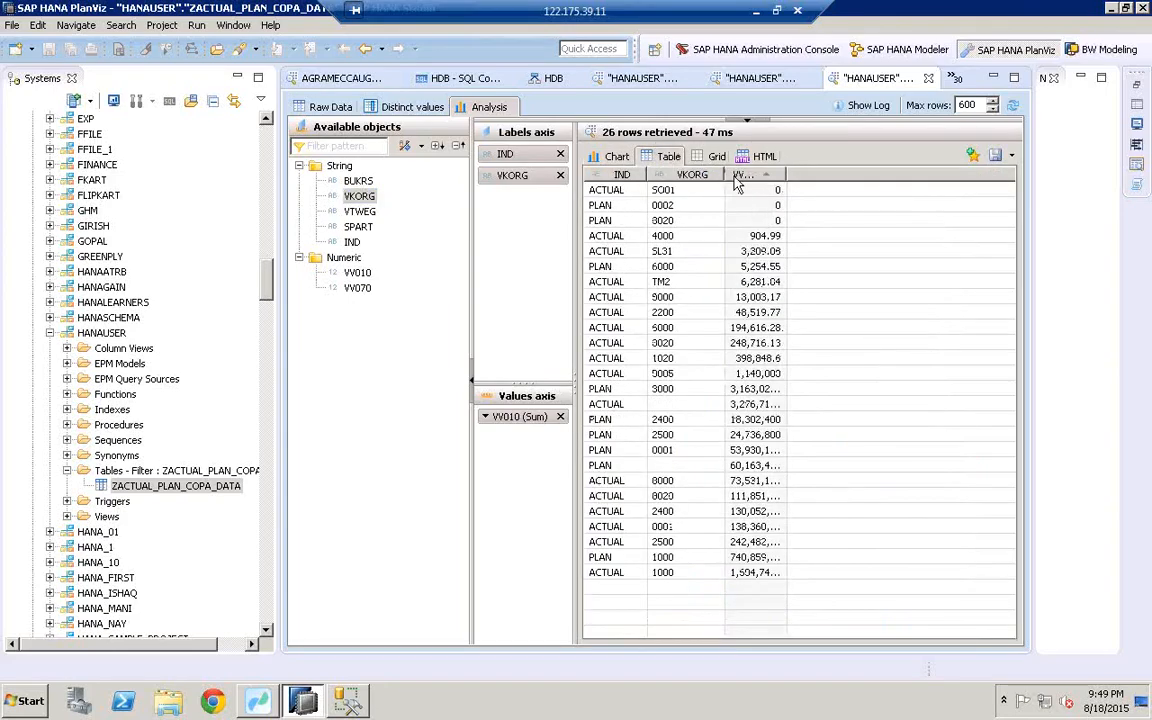
{"action": "left_click", "coordinate": [615, 175]}
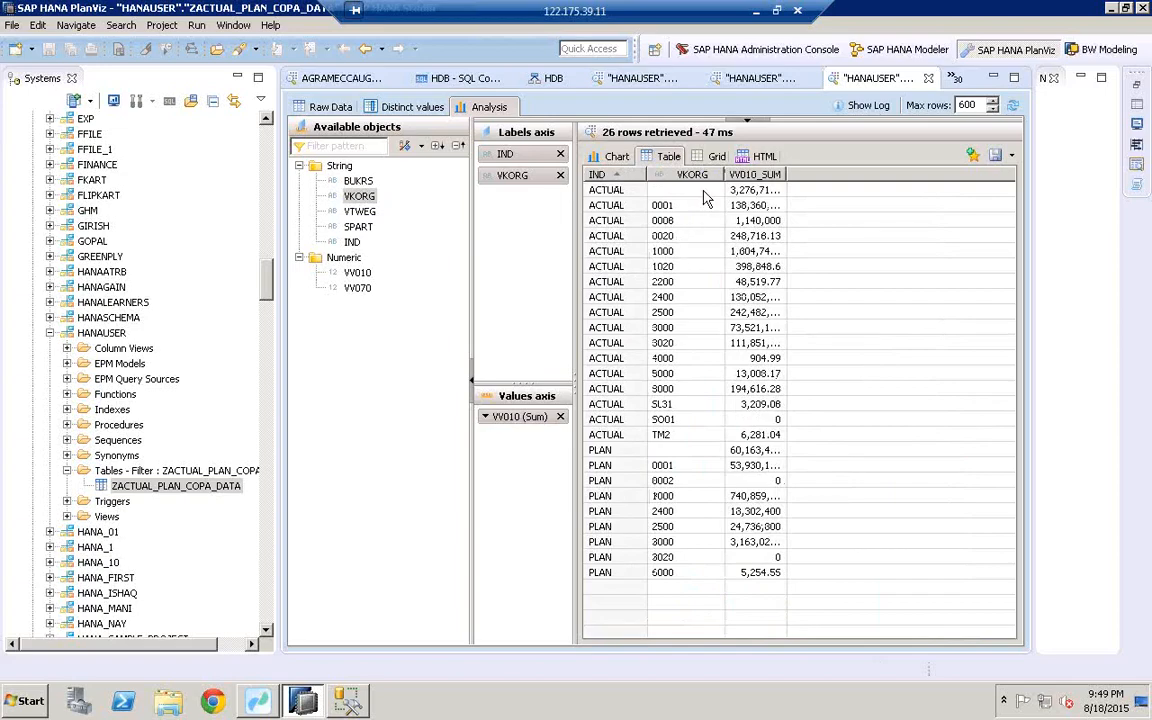
{"action": "left_click_drag", "start_coordinate": [631, 120], "coordinate": [645, 280]}
{"action": "left_click_drag", "start_coordinate": [353, 205], "coordinate": [545, 205]}
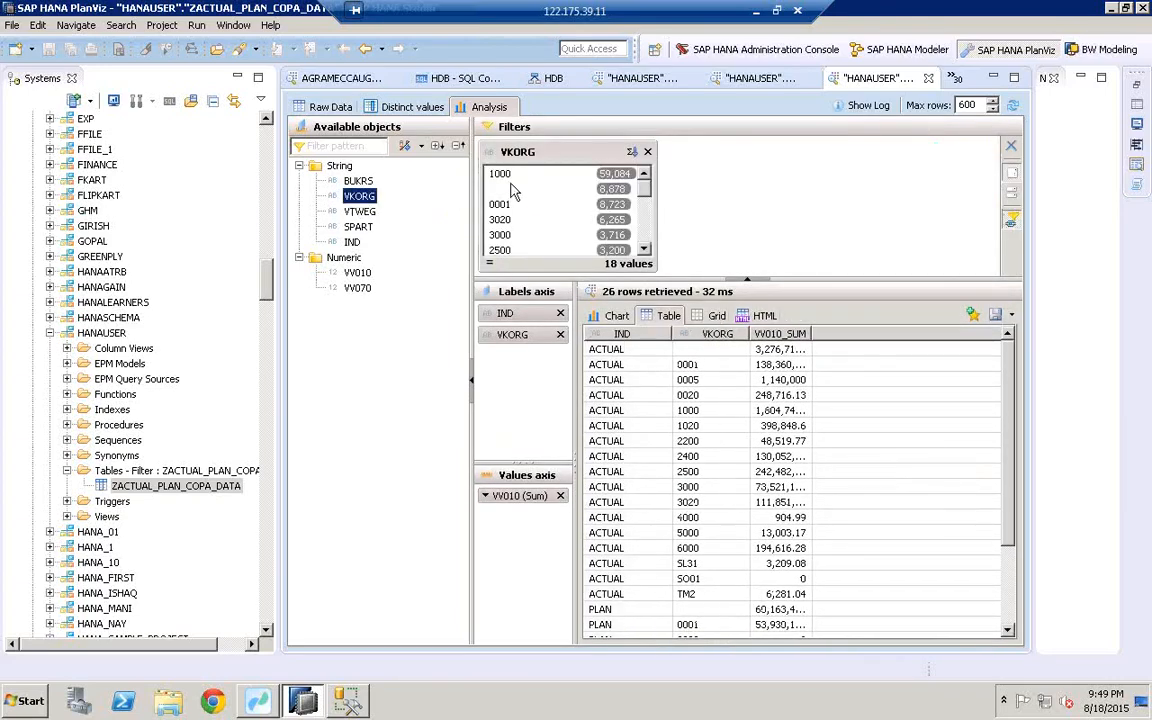
{"action": "left_click", "coordinate": [508, 205]}
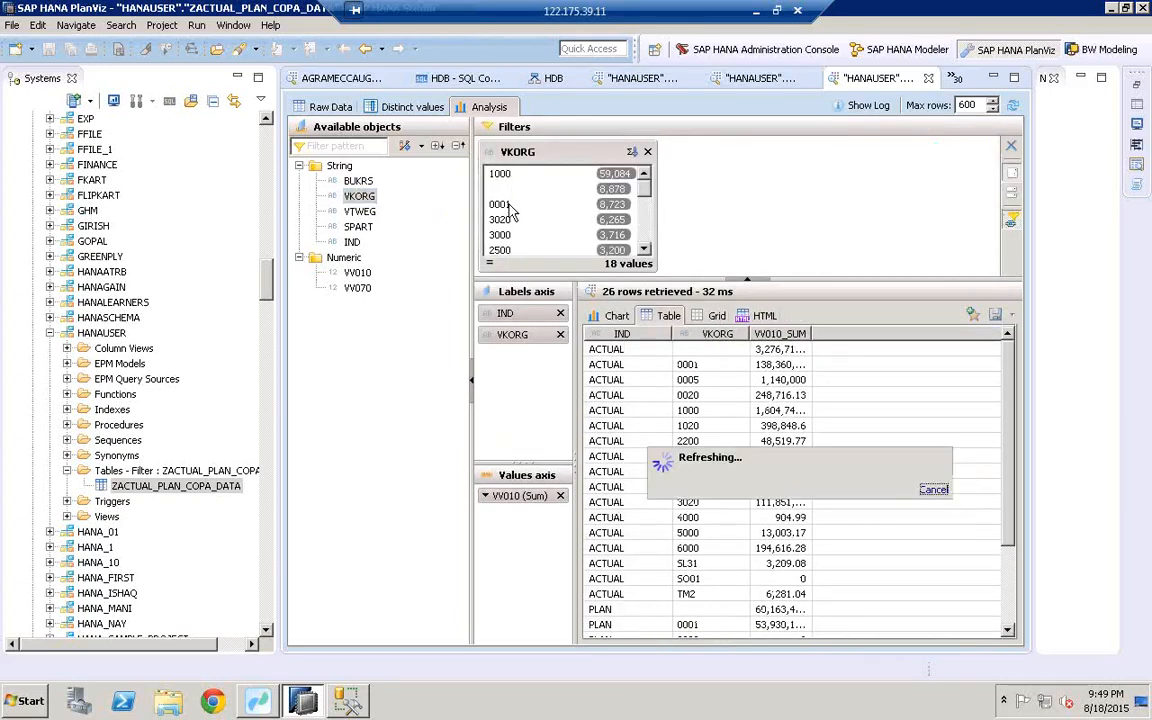
{"action": "double_click", "coordinate": [812, 334]}
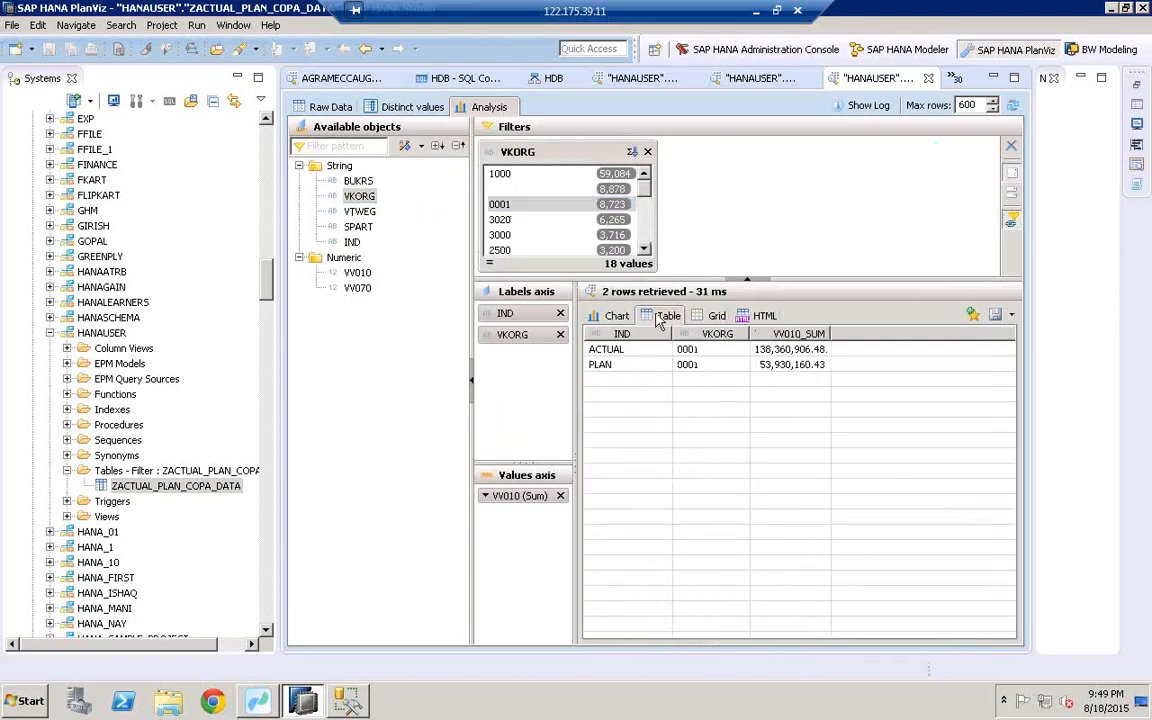
Step: Show the filtered ACTUAL versus PLAN values as a pie chart, then return to Data Services Workbench
{"action": "left_click", "coordinate": [615, 316]}
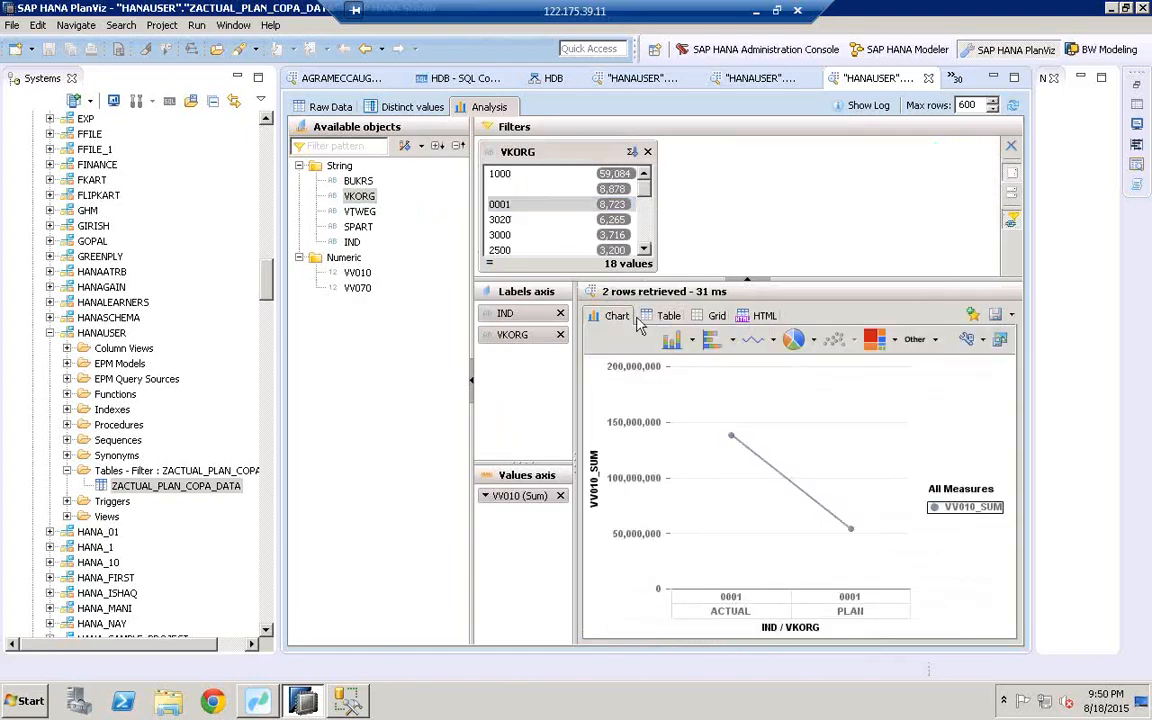
{"action": "left_click", "coordinate": [793, 339]}
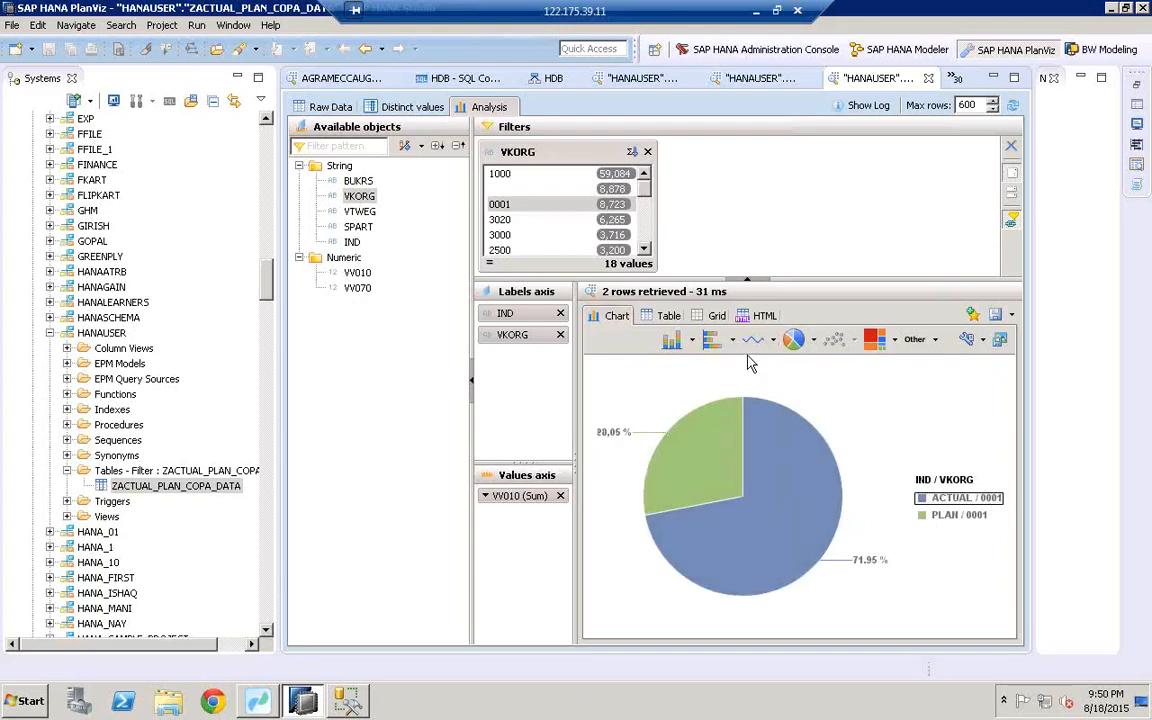
{"action": "left_click", "coordinate": [165, 487]}
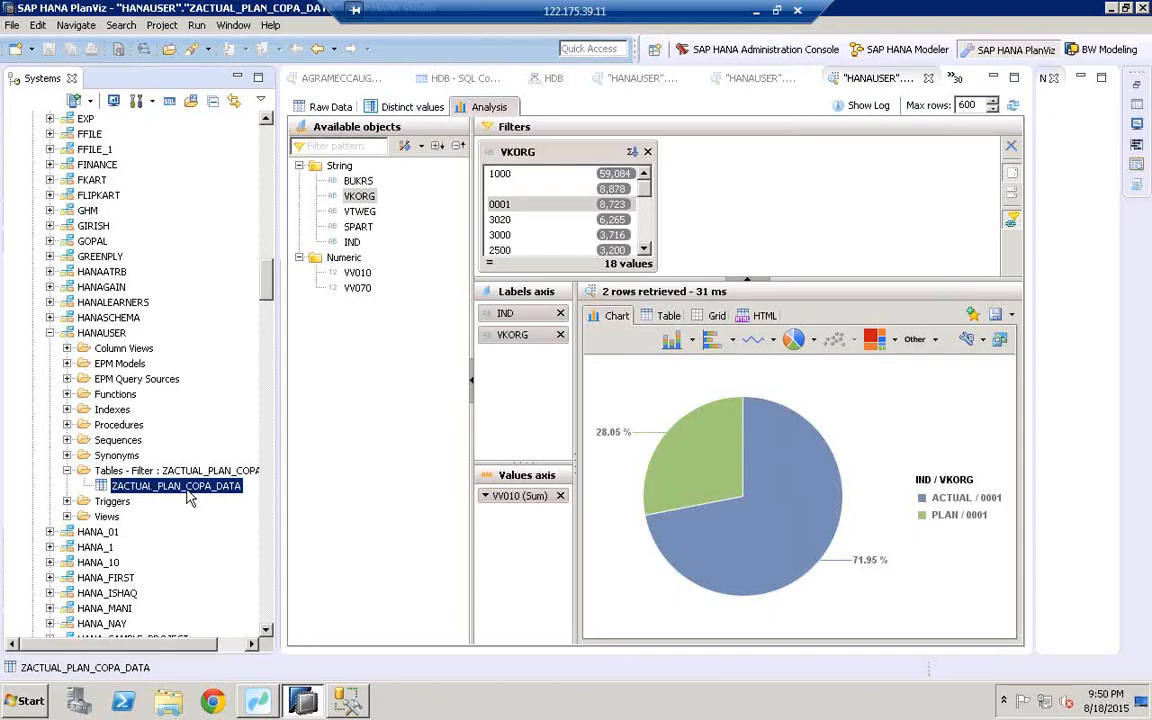
{"action": "left_click", "coordinate": [257, 701]}
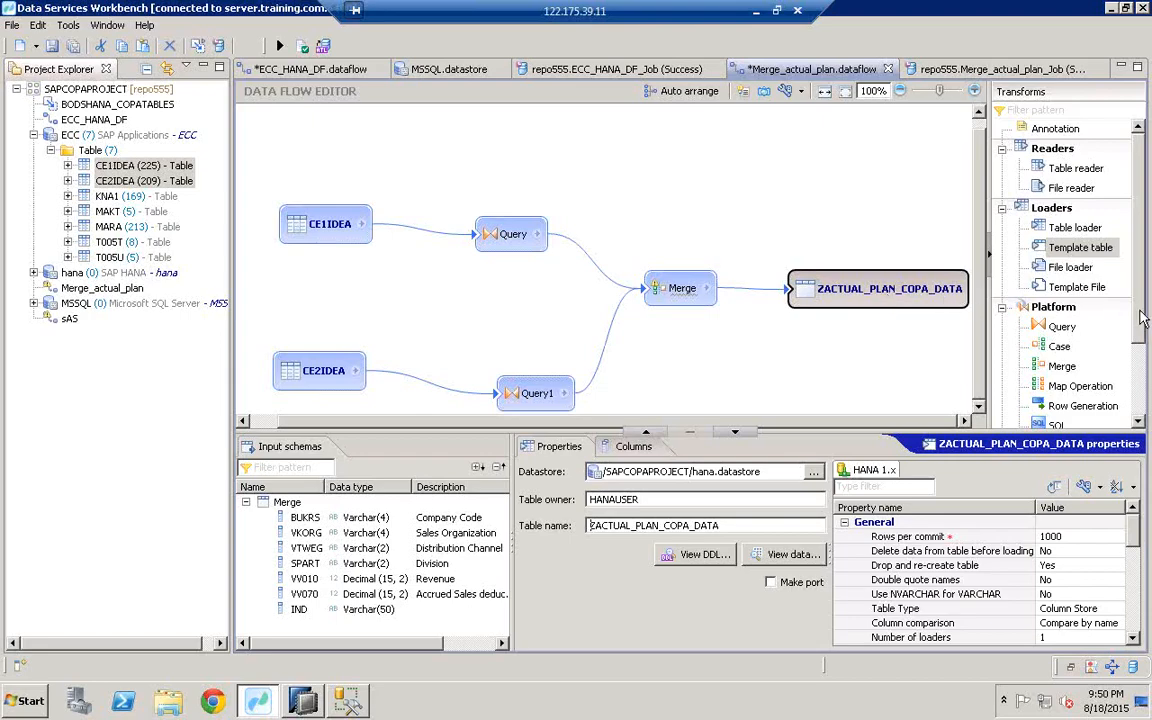
Step: Select the Platform > Basic cleanse transform in the Transforms palette, then bring up SQL Server Management Studio
{"action": "scroll", "coordinate": [1143, 368], "scroll_direction": "down", "scroll_amount": 3}
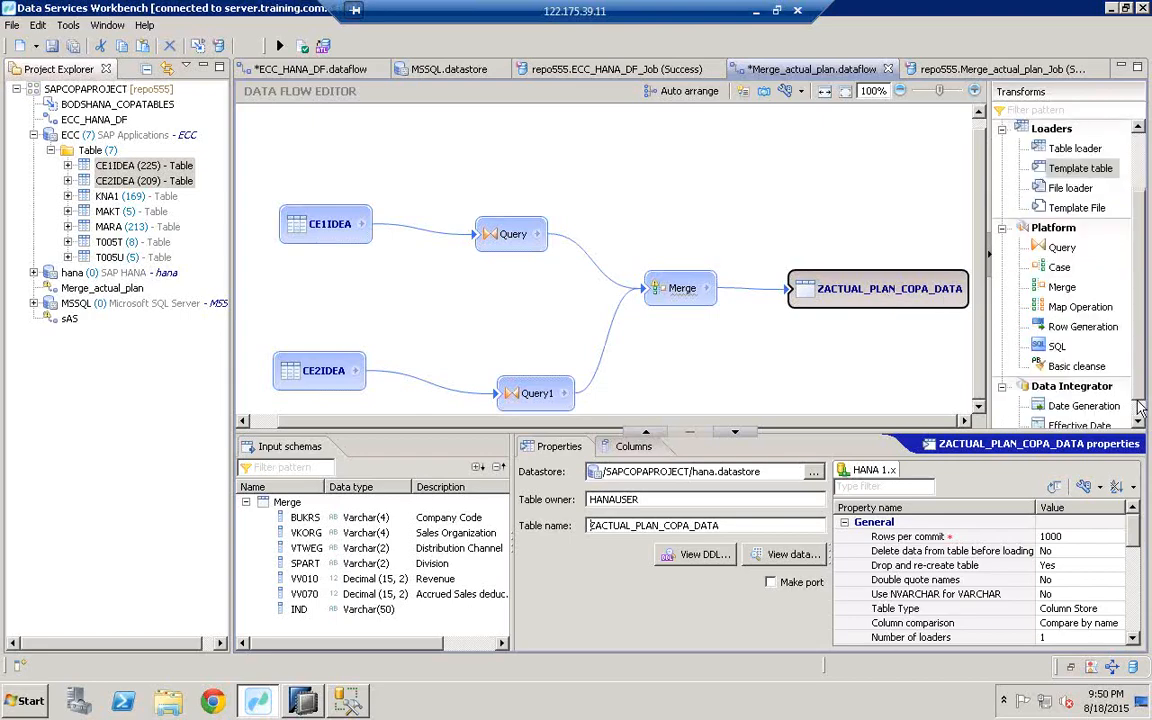
{"action": "left_click", "coordinate": [1064, 347]}
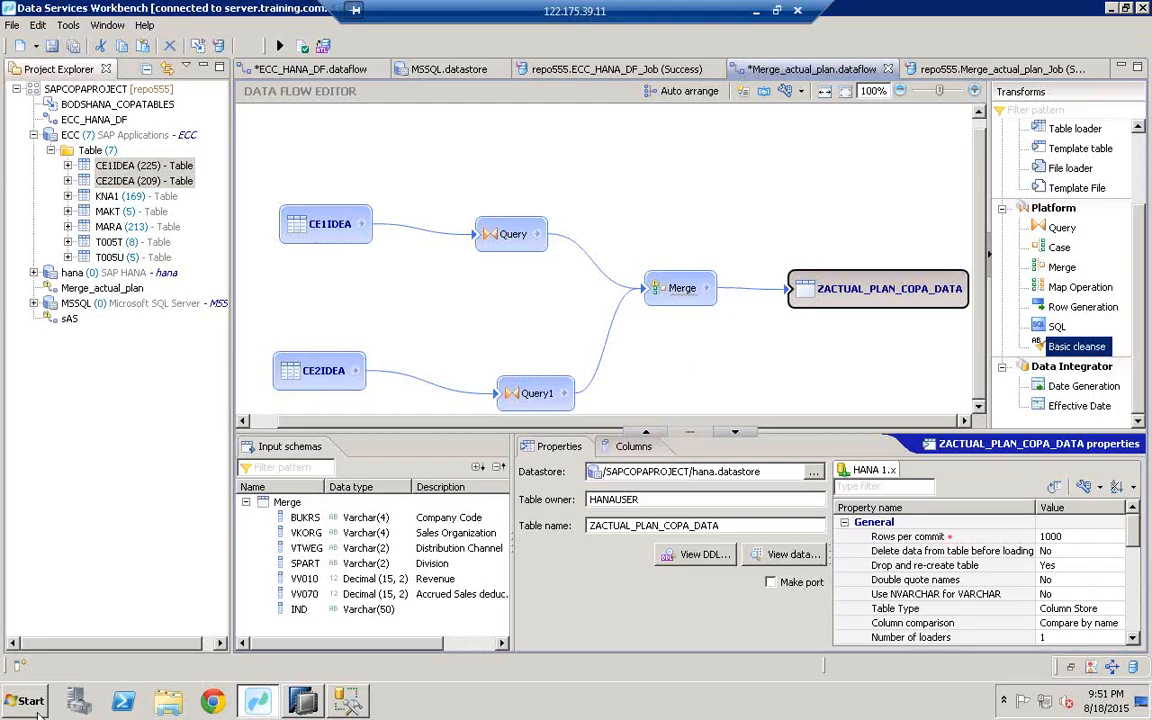
{"action": "left_click", "coordinate": [350, 703]}
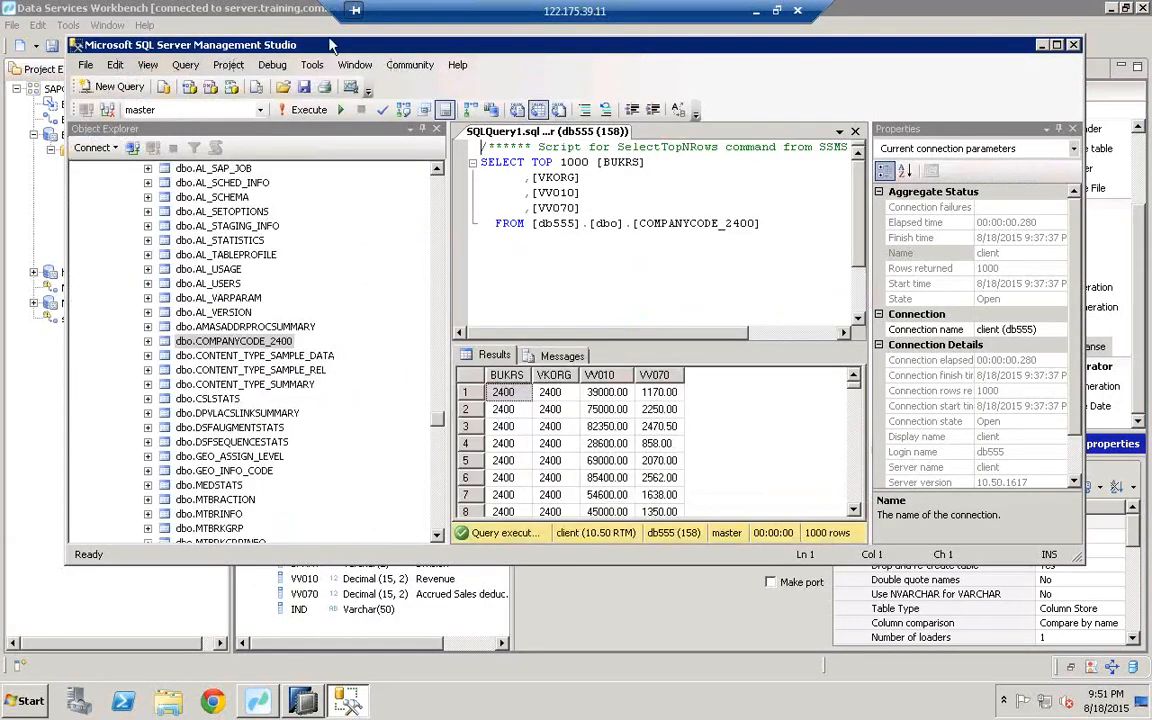
Step: Maximize Management Studio, expand db555 and bring up the actions for its Tables folder
{"action": "double_click", "coordinate": [241, 45]}
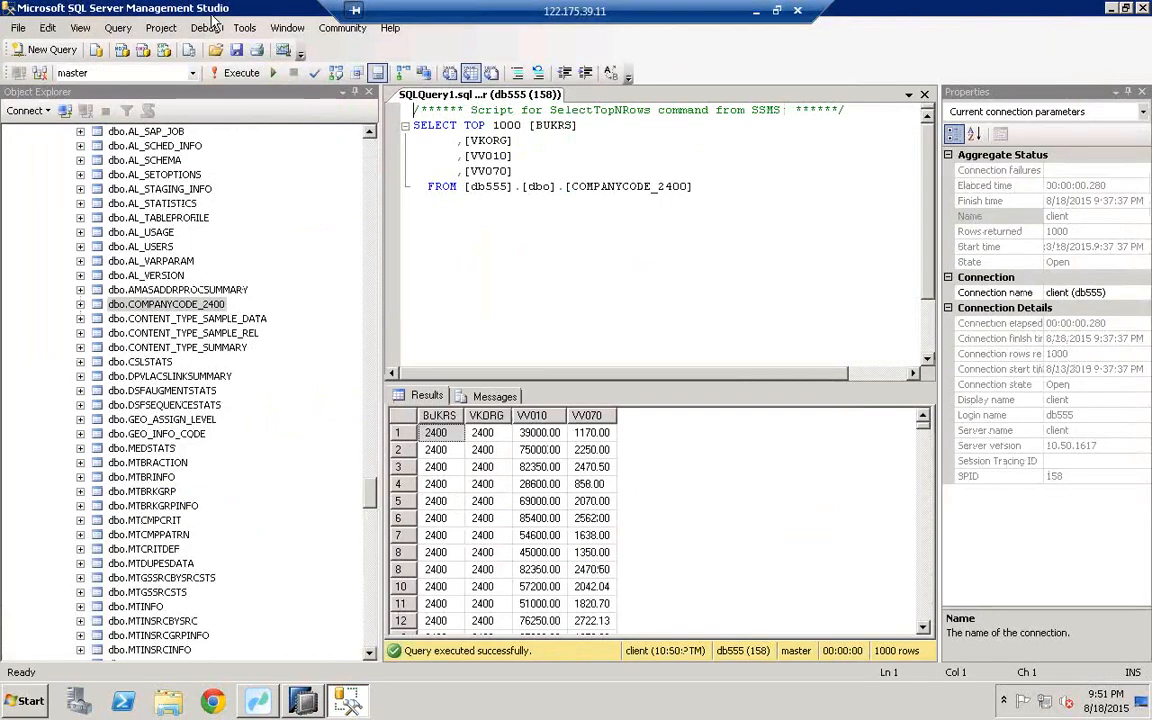
{"action": "left_click_drag", "start_coordinate": [370, 467], "coordinate": [330, 380]}
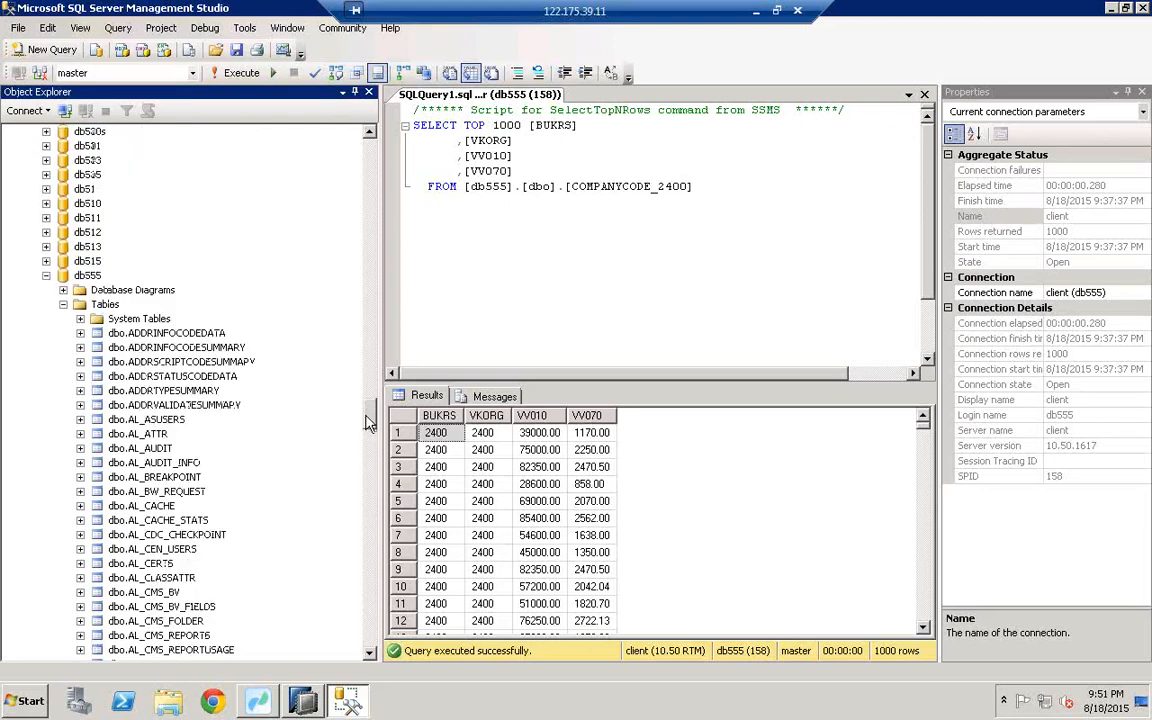
{"action": "left_click", "coordinate": [104, 306]}
{"action": "right_click", "coordinate": [106, 308]}
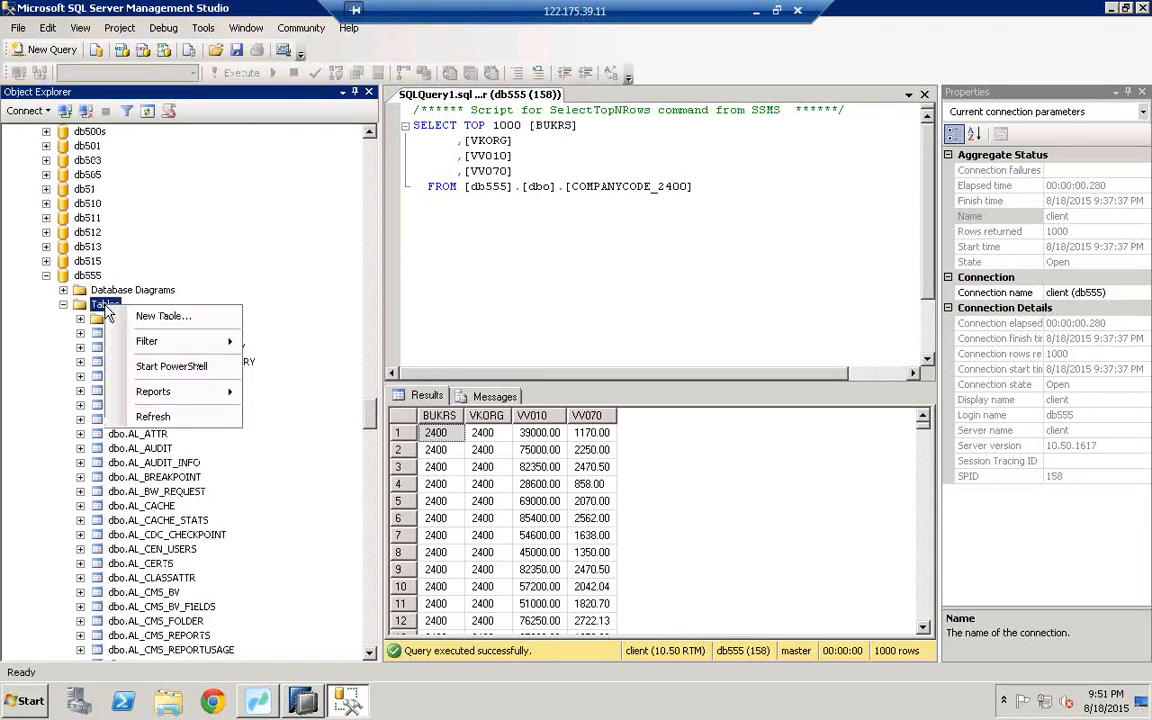
Step: Start a new db555 table and enter columns KUNNR, MATNR and NETWR
{"action": "left_click", "coordinate": [168, 318]}
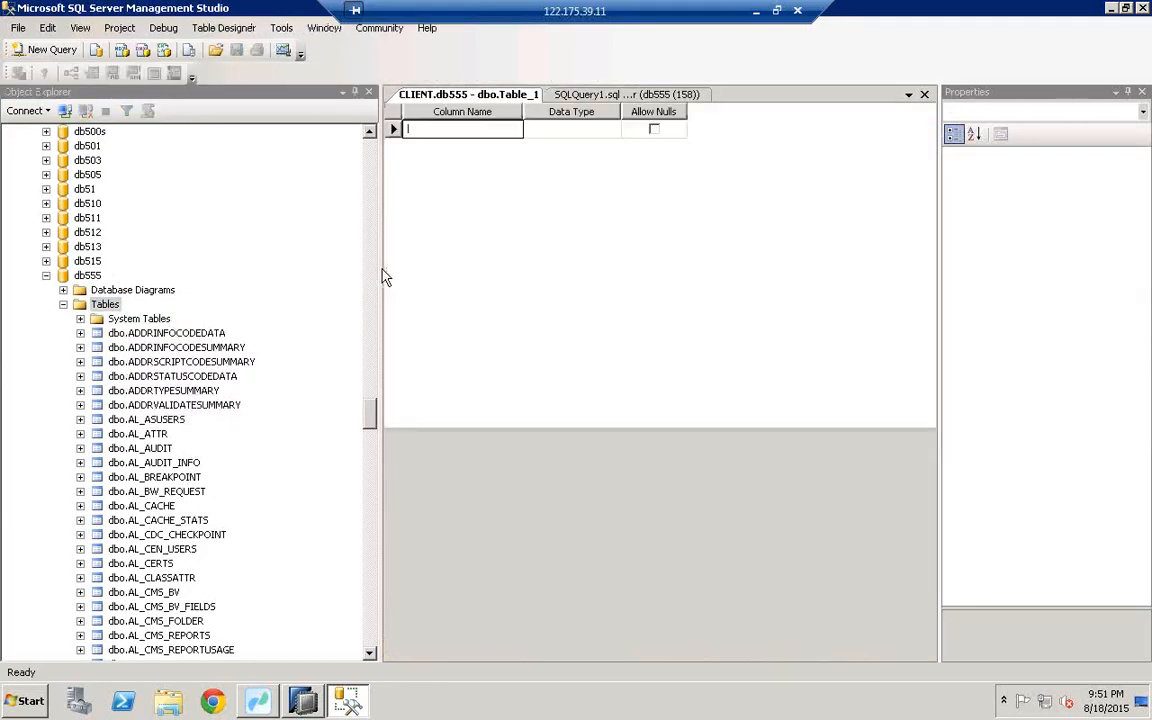
{"action": "left_click_drag", "start_coordinate": [379, 271], "coordinate": [180, 237]}
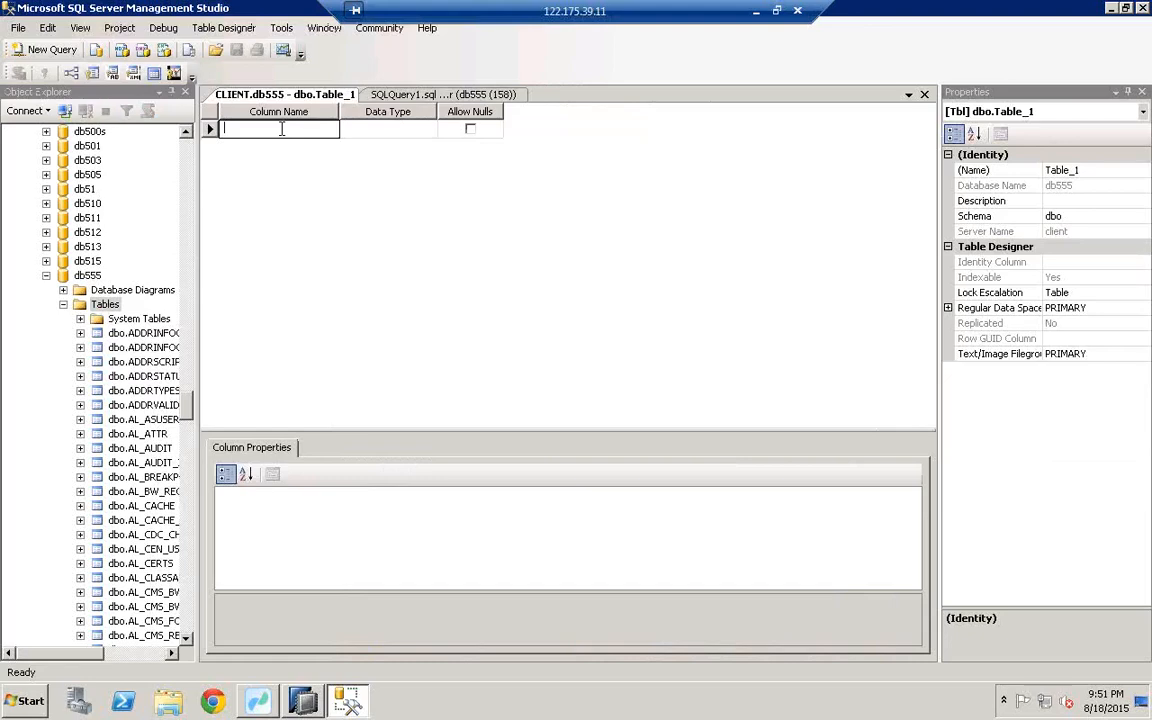
{"action": "type", "text": "KUNNR"}
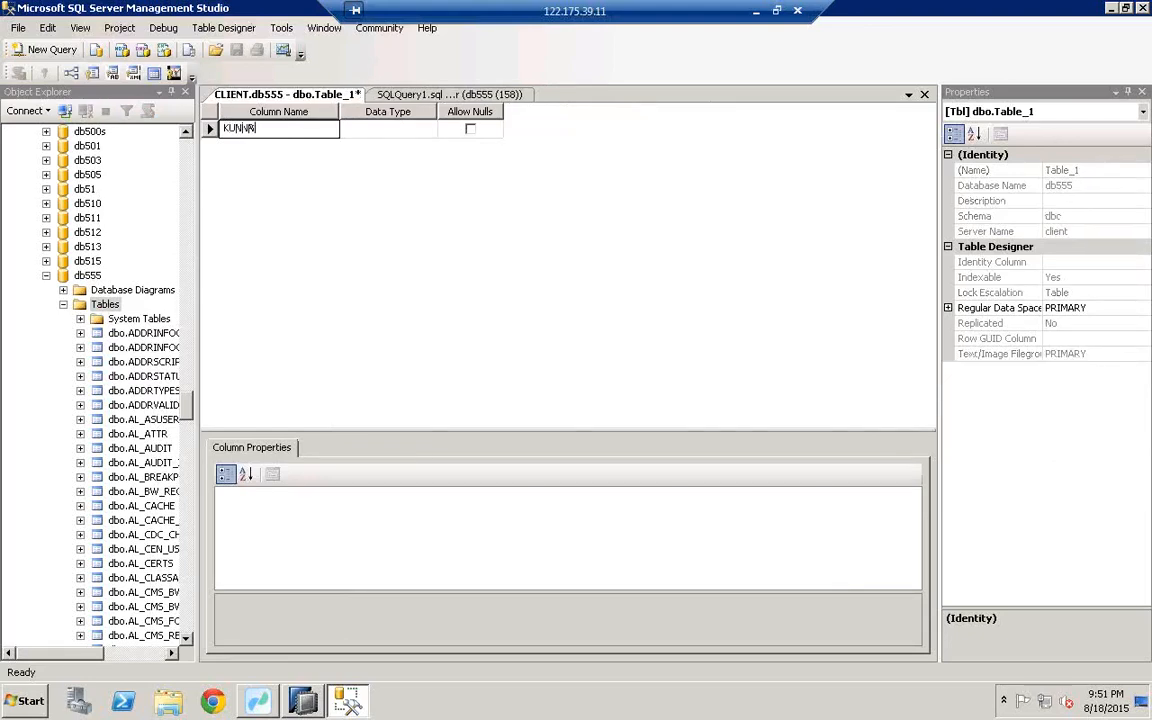
{"action": "left_click", "coordinate": [246, 148]}
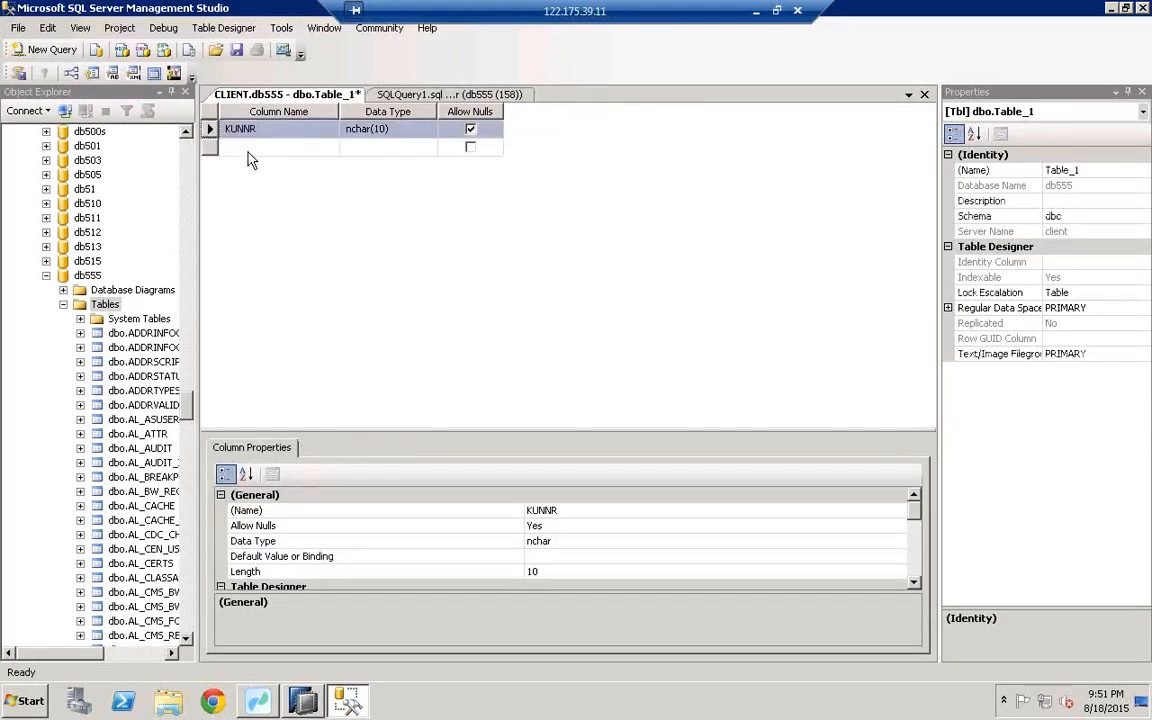
{"action": "left_click", "coordinate": [249, 149]}
{"action": "type", "text": "MATNR"}
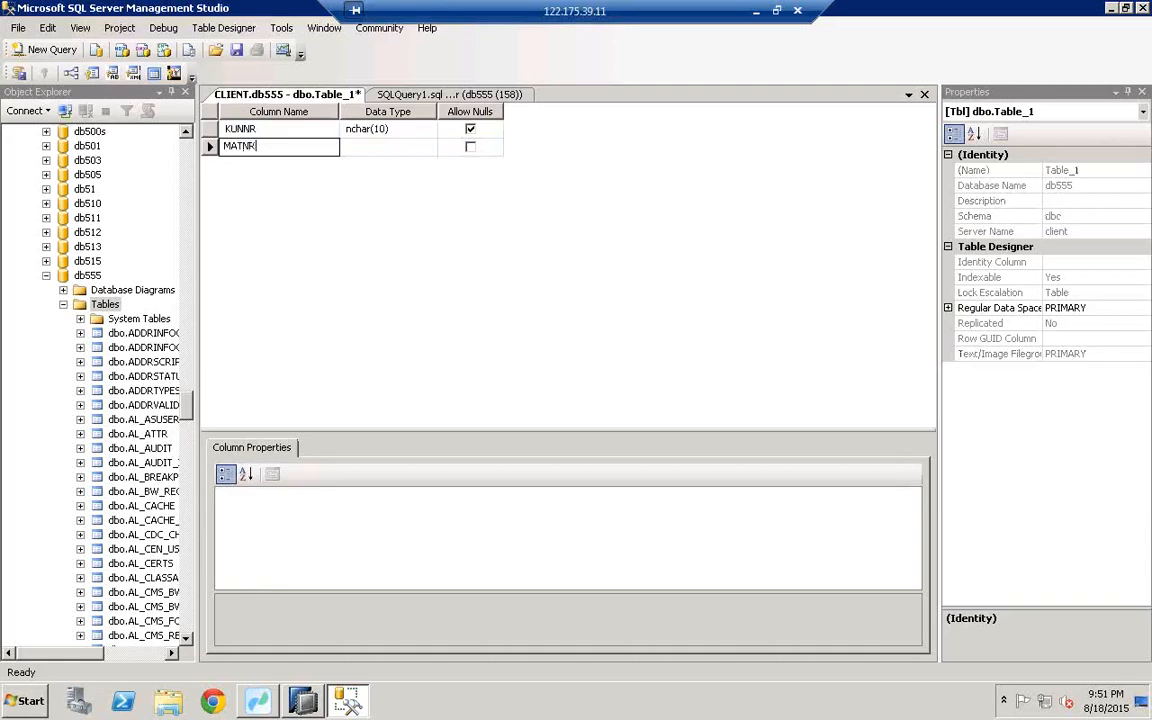
{"action": "left_click", "coordinate": [255, 166]}
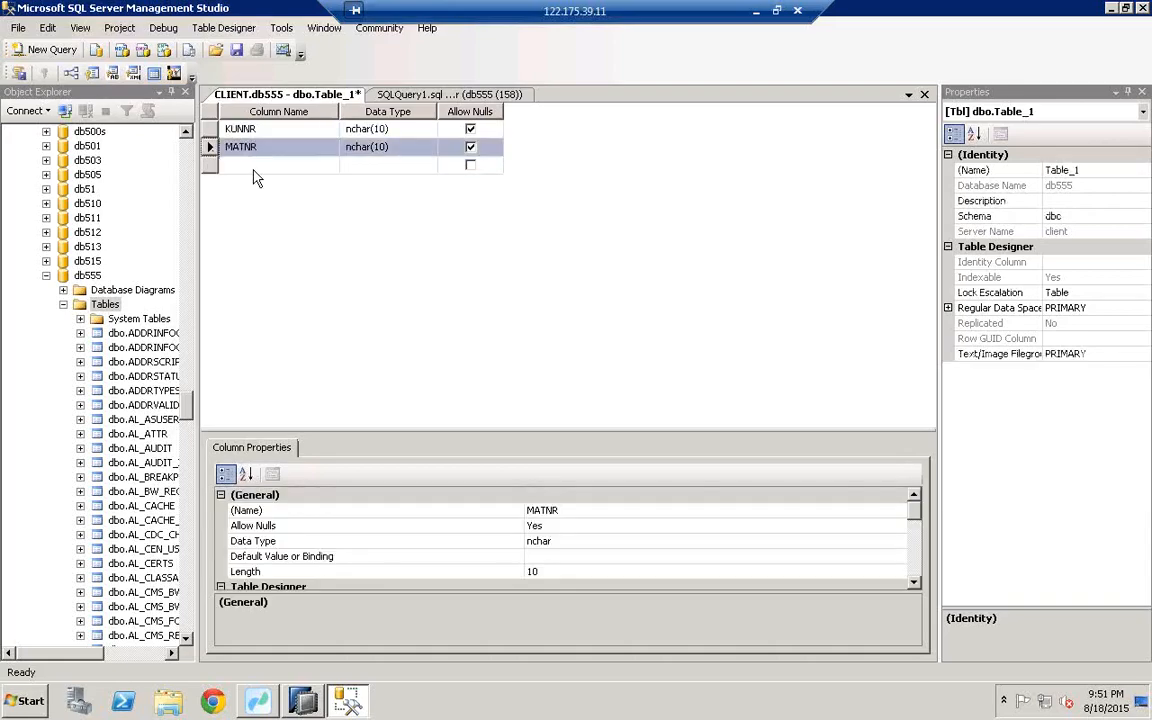
{"action": "left_click", "coordinate": [255, 168]}
{"action": "type", "text": "NTWR"}
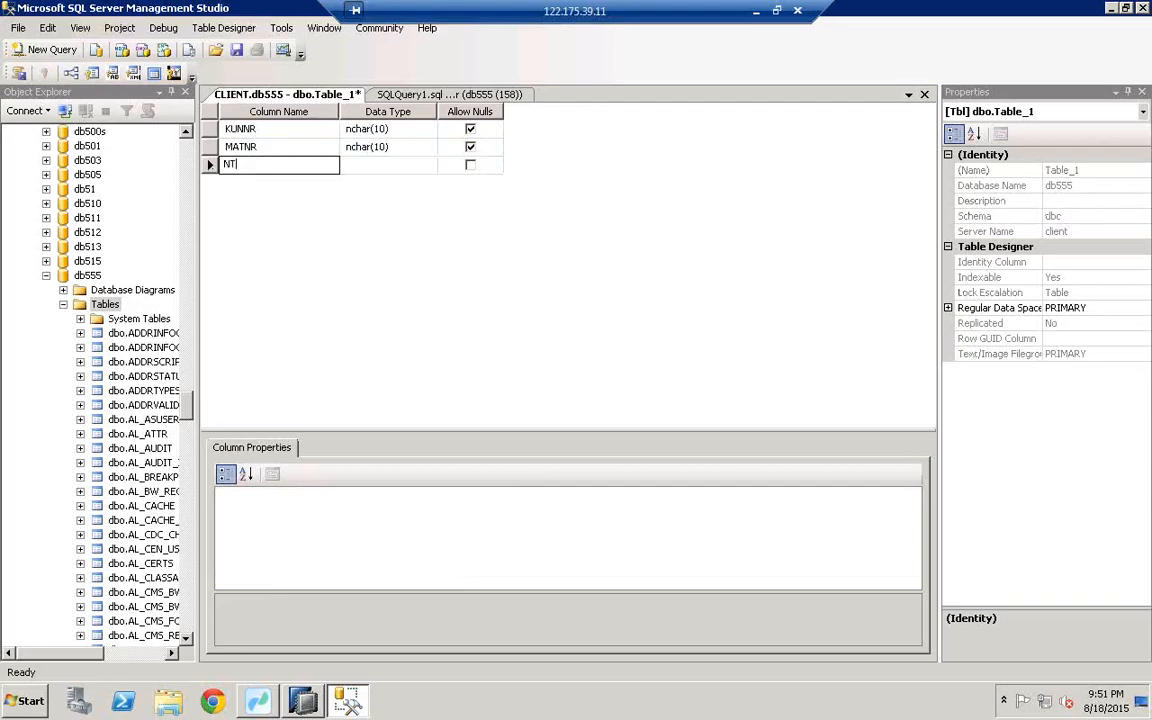
{"action": "key", "text": "BackSpace"}
{"action": "key", "text": "BackSpace"}
{"action": "key", "text": "BackSpace"}
{"action": "key", "text": "BackSpace"}
{"action": "type", "text": "NETWR"}
{"action": "left_click", "coordinate": [234, 183]}
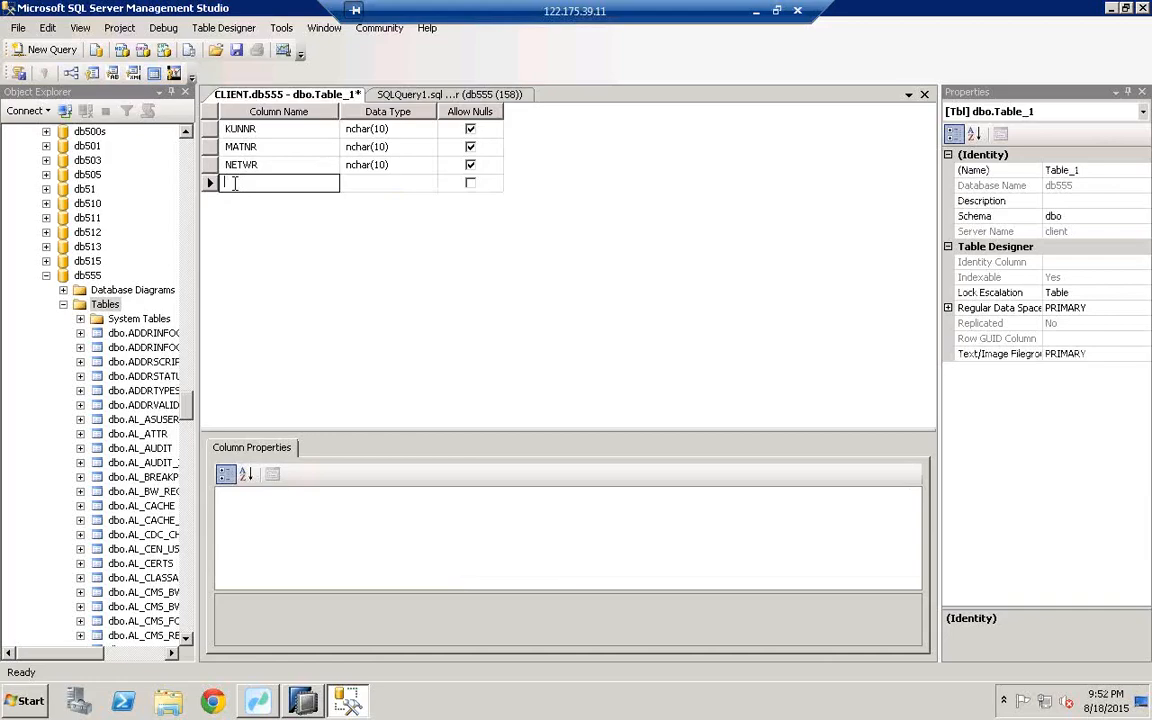
Step: Rename the third column to LAND1 and make NETWR the fourth column
{"action": "type", "text": "LAN"}
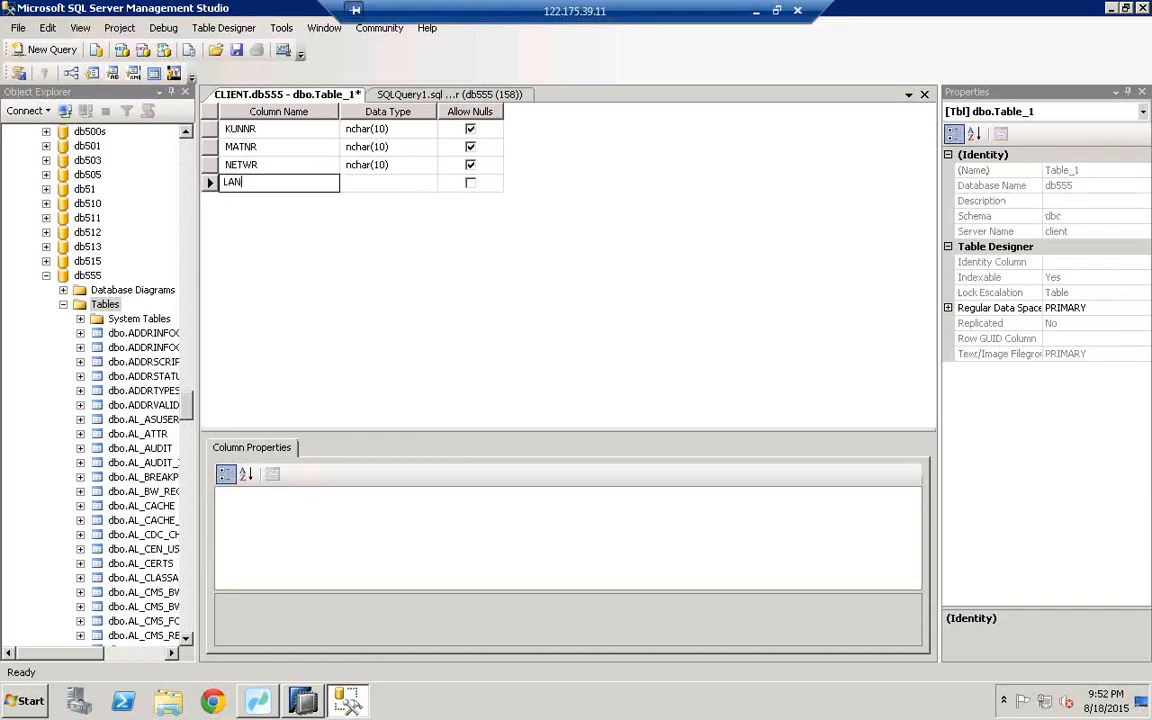
{"action": "left_click", "coordinate": [269, 165]}
{"action": "key", "text": "BackSpace"}
{"action": "key", "text": "BackSpace"}
{"action": "key", "text": "BackSpace"}
{"action": "key", "text": "BackSpace"}
{"action": "key", "text": "BackSpace"}
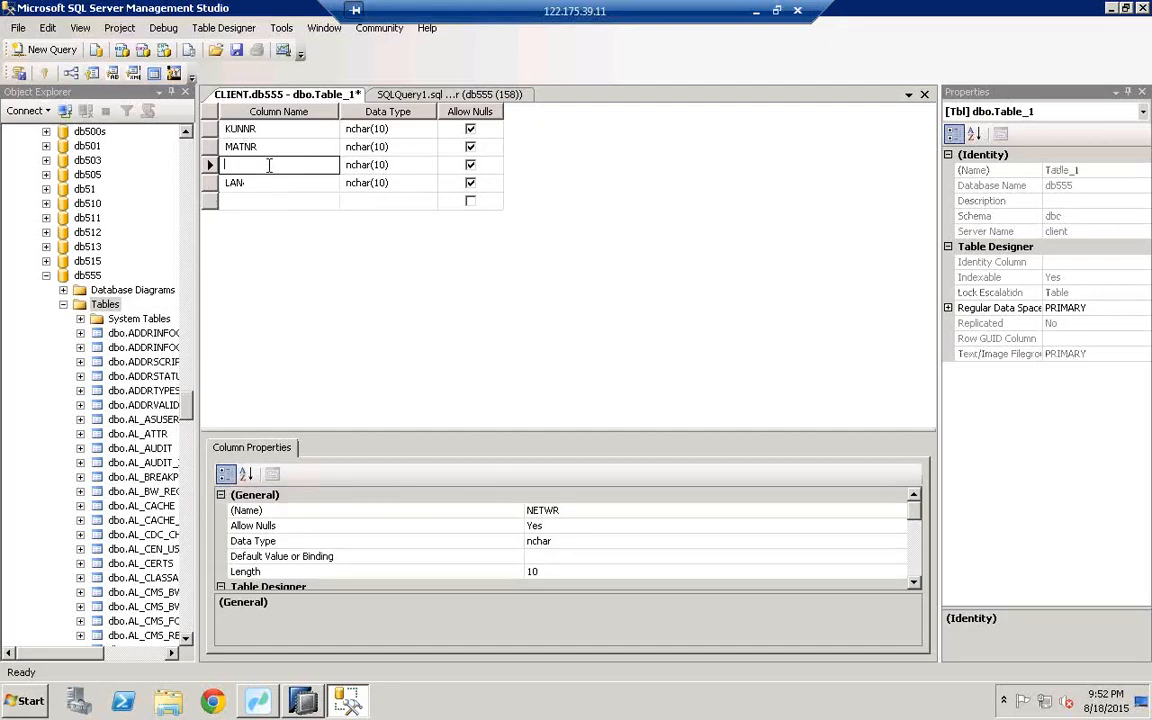
{"action": "type", "text": "LAND1"}
{"action": "left_click", "coordinate": [270, 183]}
{"action": "key", "text": "BackSpace"}
{"action": "key", "text": "BackSpace"}
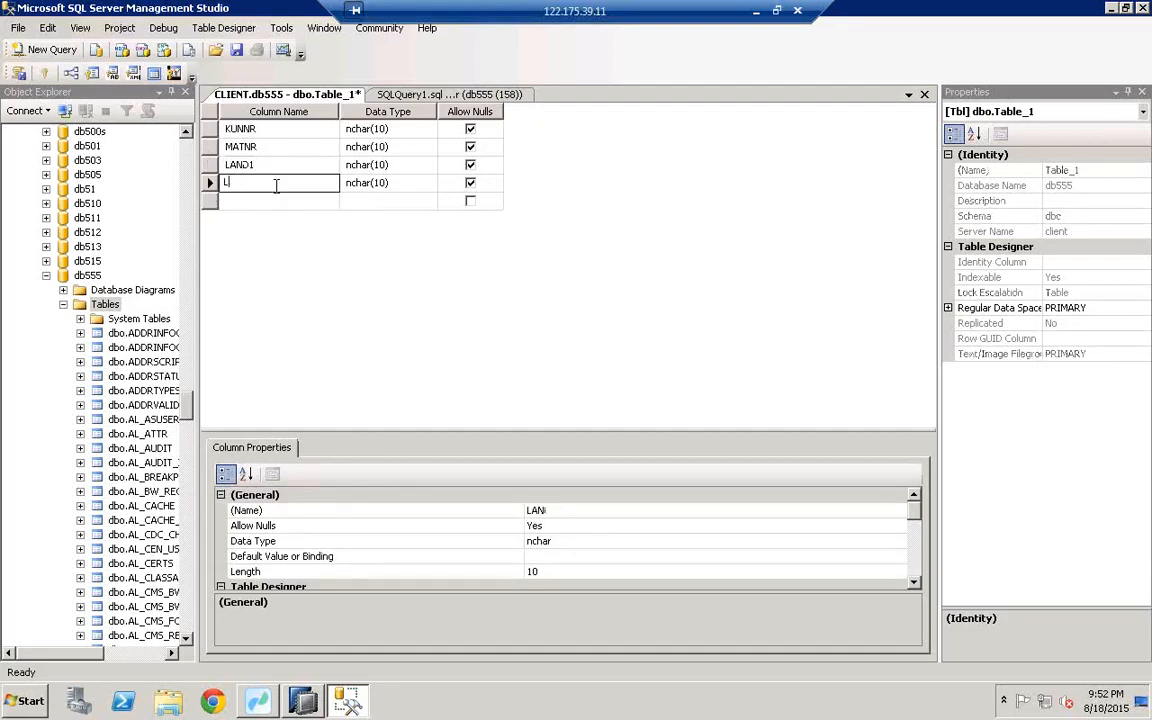
{"action": "key", "text": "BackSpace"}
{"action": "type", "text": "NETWR"}
{"action": "key", "text": "Return"}
{"action": "left_click", "coordinate": [310, 202]}
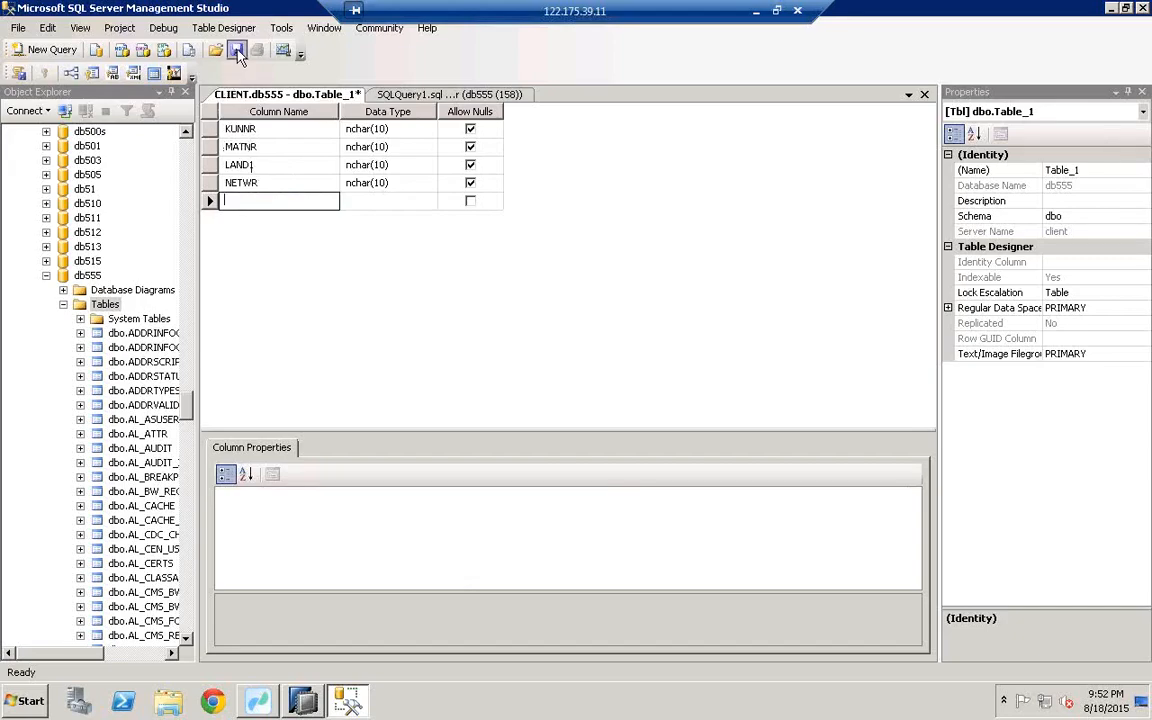
Step: Set NETWR's data type to decimal(18, 0) and save the table design
{"action": "left_click", "coordinate": [405, 130]}
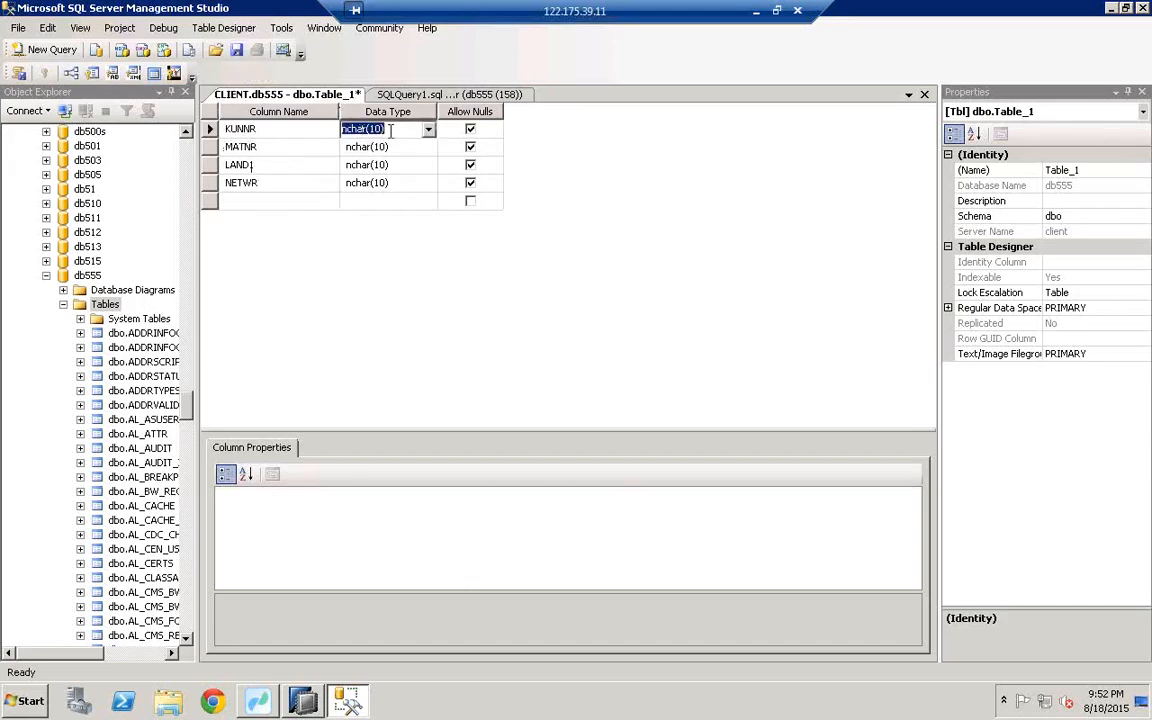
{"action": "left_click", "coordinate": [356, 147]}
{"action": "left_click", "coordinate": [356, 165]}
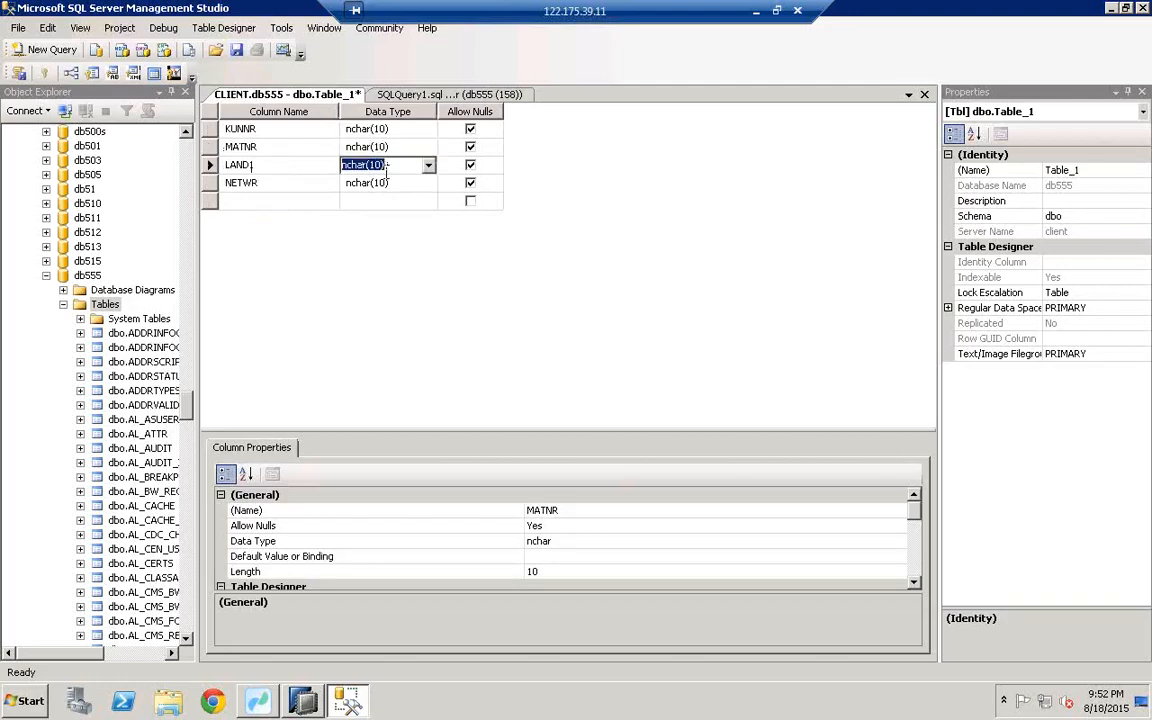
{"action": "left_click", "coordinate": [386, 182]}
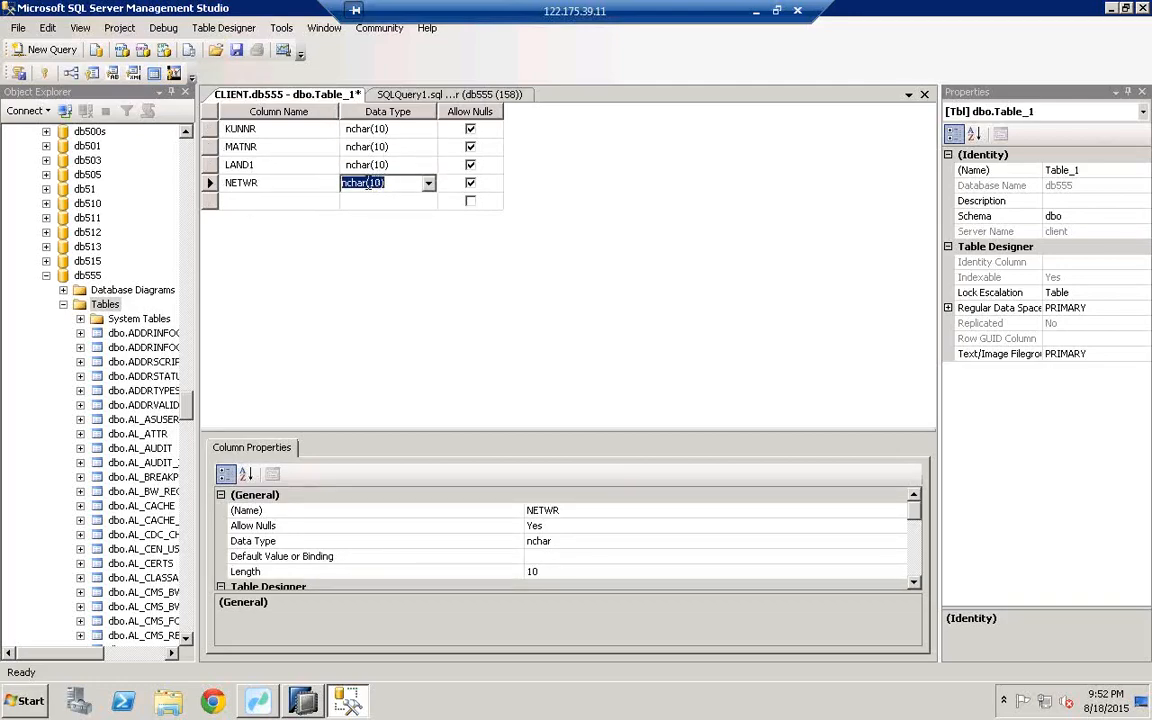
{"action": "type", "text": "decimal(18, 0)"}
{"action": "key", "text": "Return"}
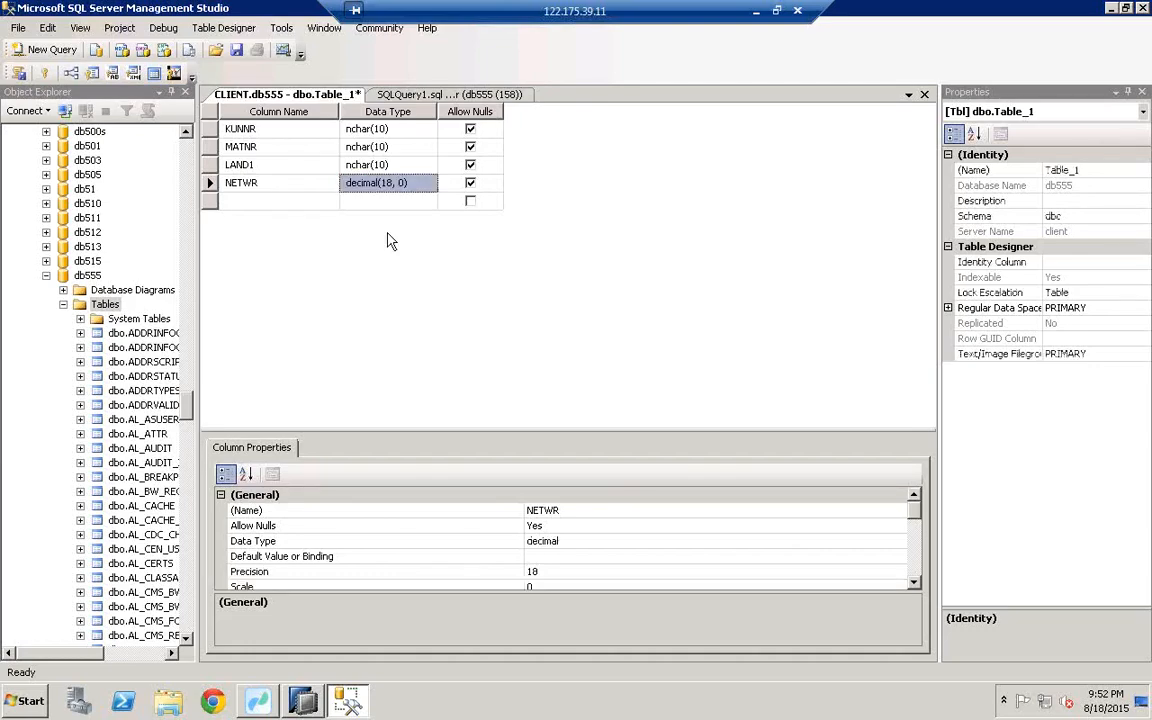
{"action": "left_click", "coordinate": [237, 55]}
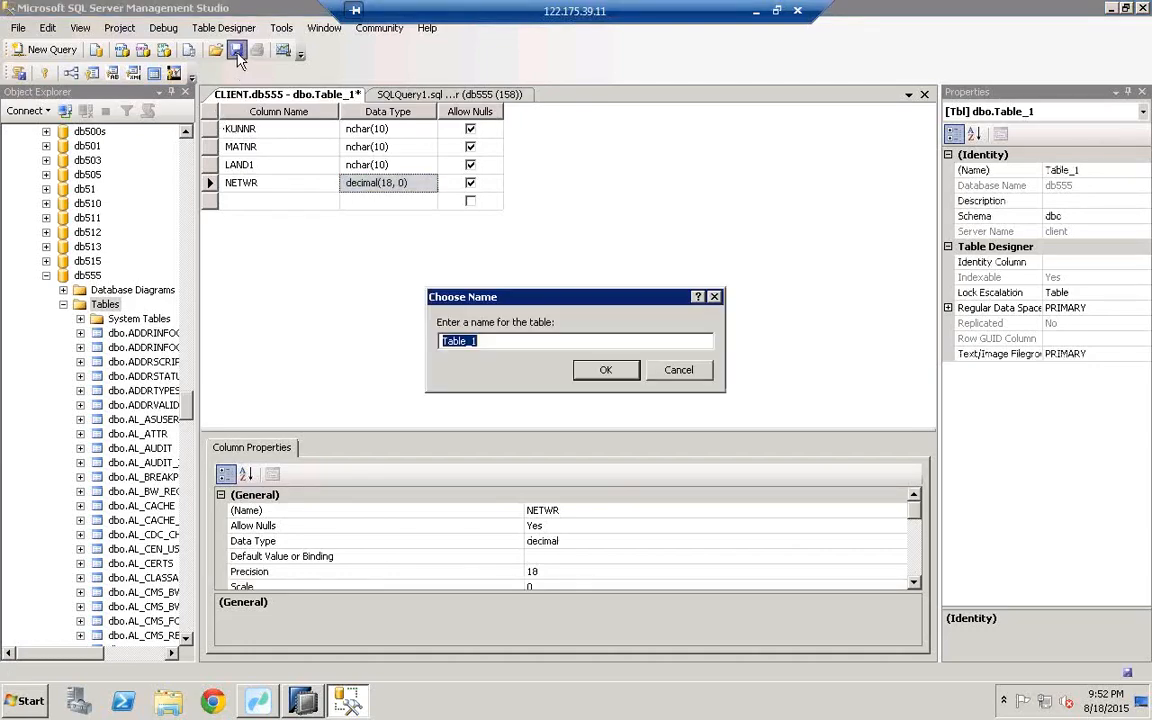
Step: Replace the default name Table_1 with SALESORDERSDETAILS and confirm the save
{"action": "left_click", "coordinate": [495, 342]}
{"action": "key", "text": "BackSpace"}
{"action": "key", "text": "BackSpace"}
{"action": "key", "text": "BackSpace"}
{"action": "key", "text": "BackSpace"}
{"action": "key", "text": "BackSpace"}
{"action": "key", "text": "BackSpace"}
{"action": "key", "text": "BackSpace"}
{"action": "type", "text": "CU"}
{"action": "key", "text": "BackSpace"}
{"action": "key", "text": "BackSpace"}
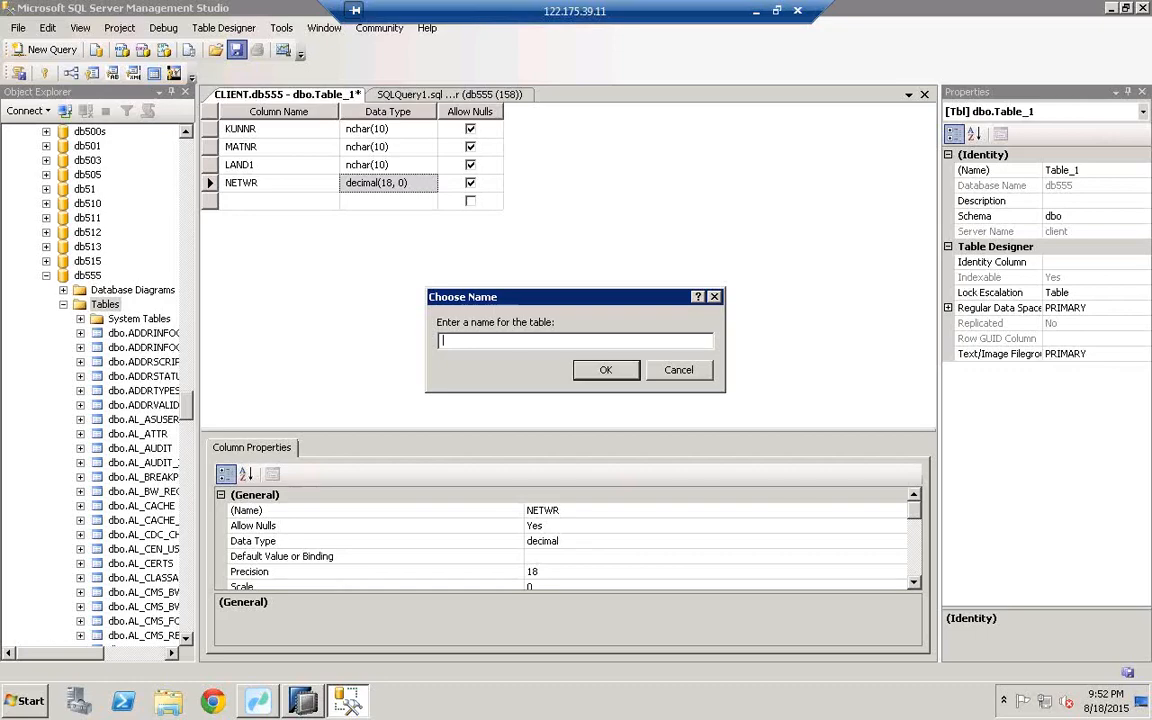
{"action": "type", "text": "SALES"}
{"action": "type", "text": "ORDERB"}
{"action": "type", "text": "DET"}
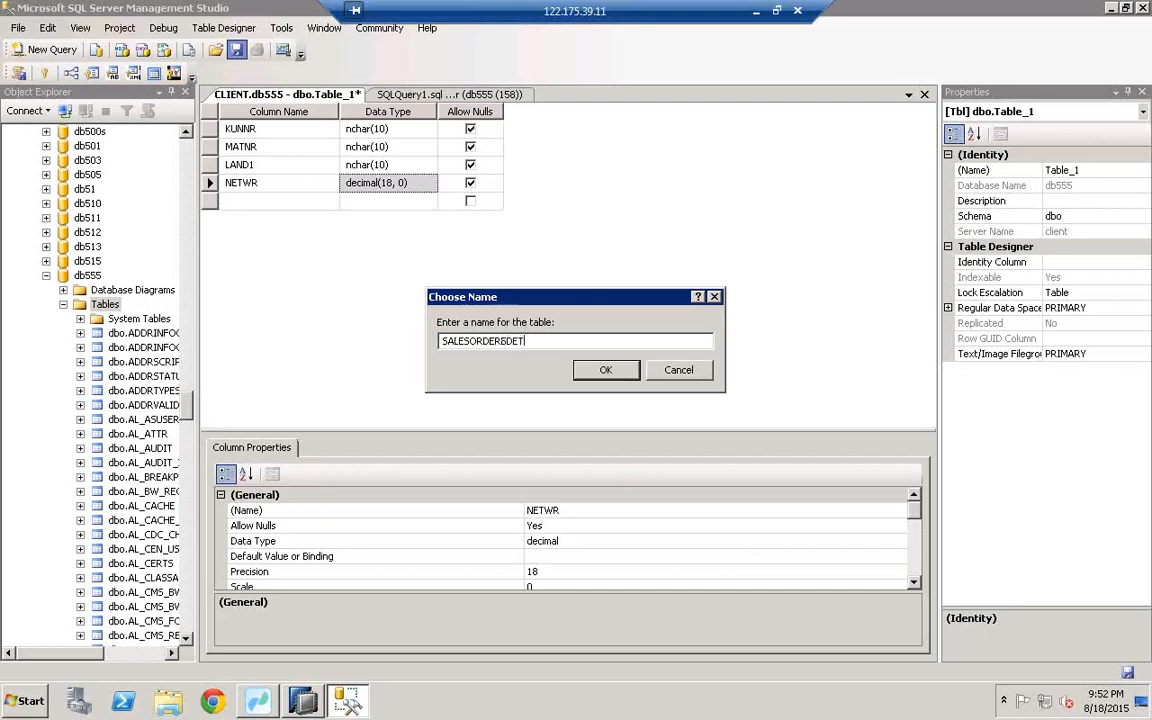
{"action": "type", "text": "AILS"}
{"action": "left_click", "coordinate": [605, 370]}
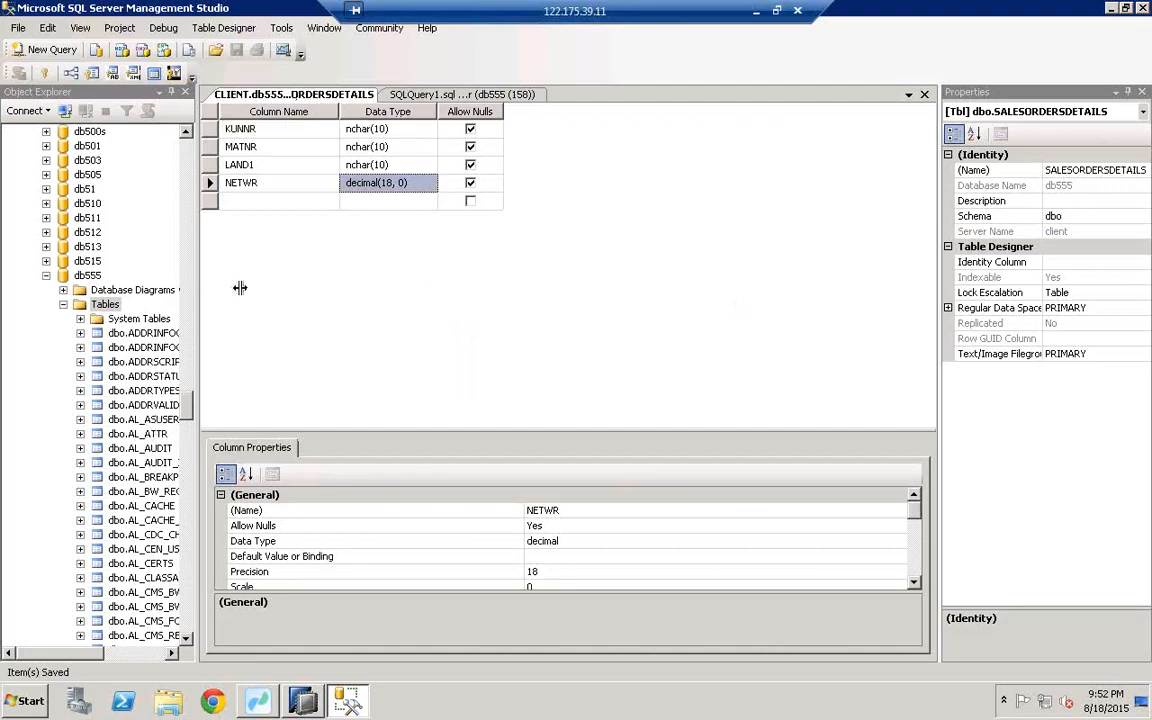
{"action": "left_click_drag", "start_coordinate": [197, 296], "coordinate": [358, 300]}
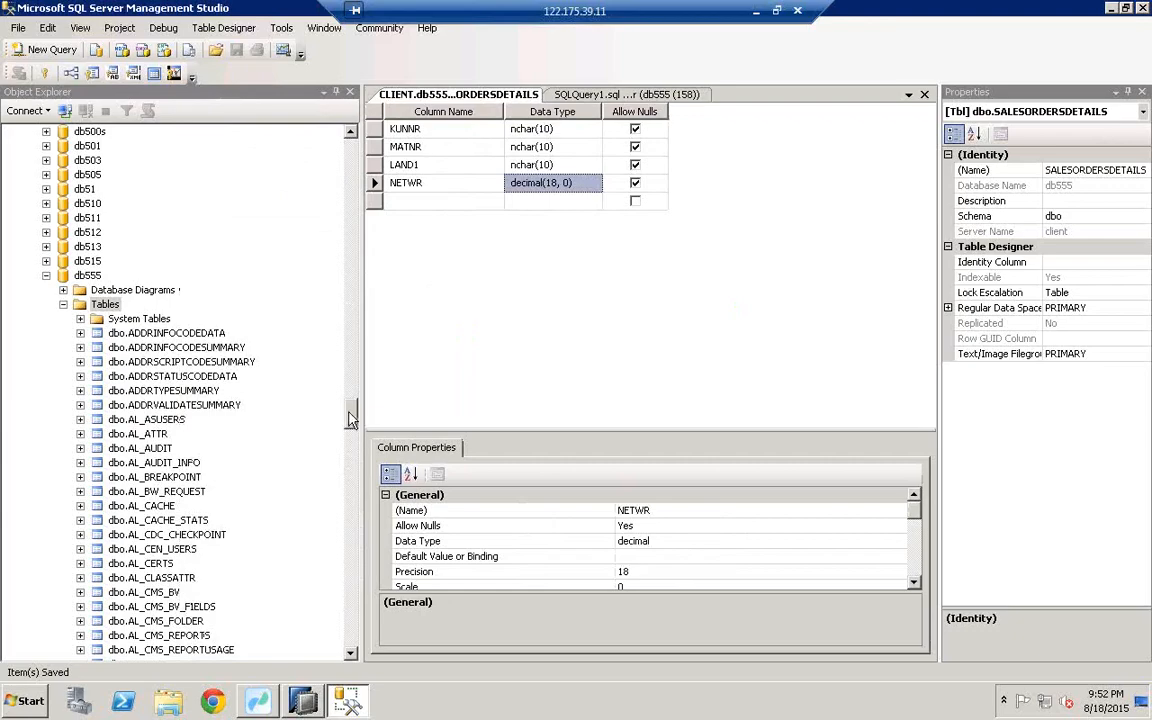
Step: Locate dbo.SALESORDERSDETAILS under db555 and open it with Edit Top 200 Rows
{"action": "left_click", "coordinate": [176, 341]}
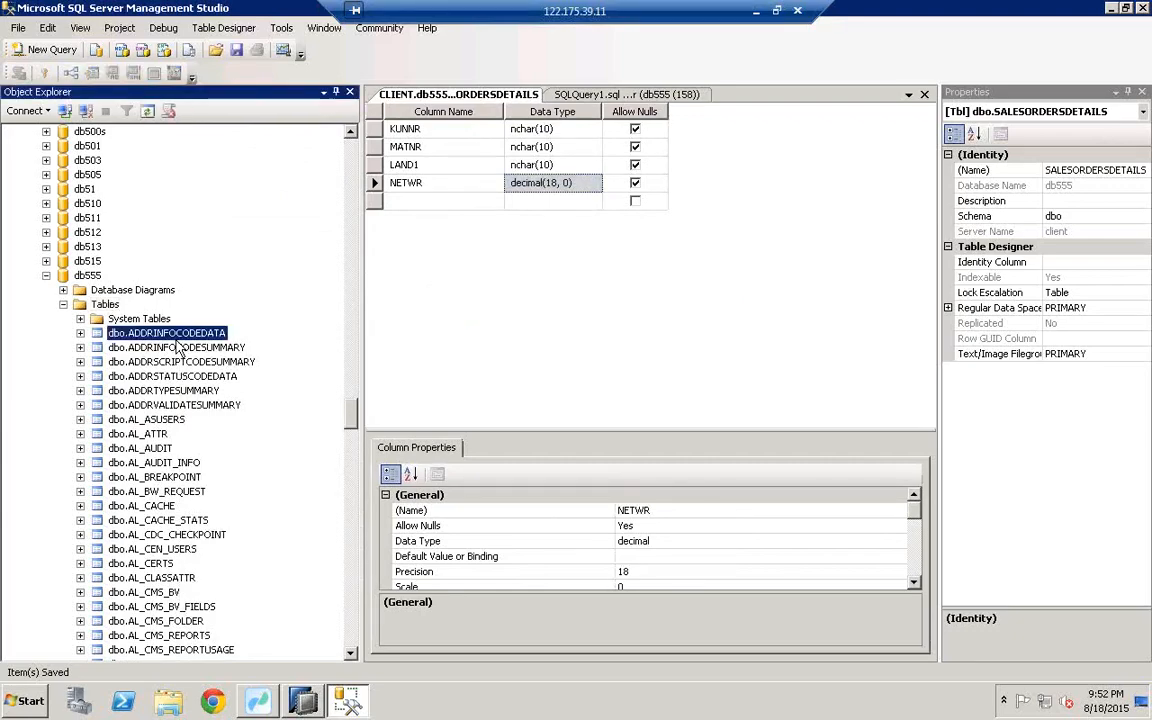
{"action": "key", "text": "o"}
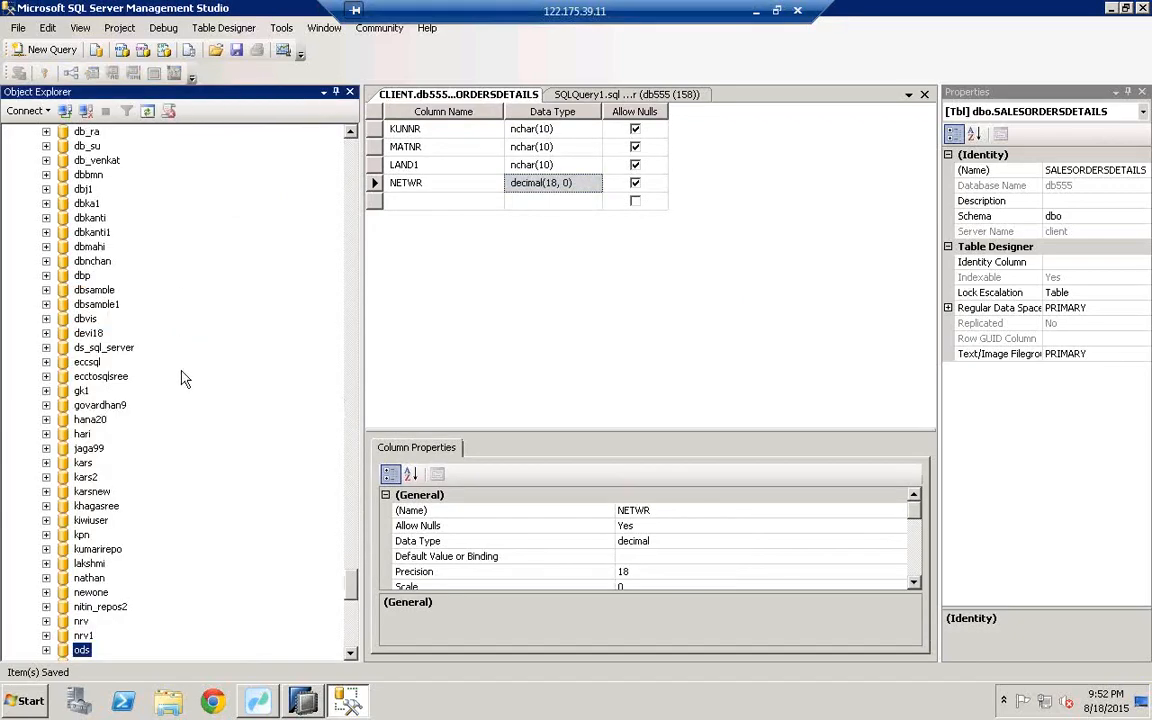
{"action": "left_click", "coordinate": [85, 316]}
{"action": "type", "text": "db55"}
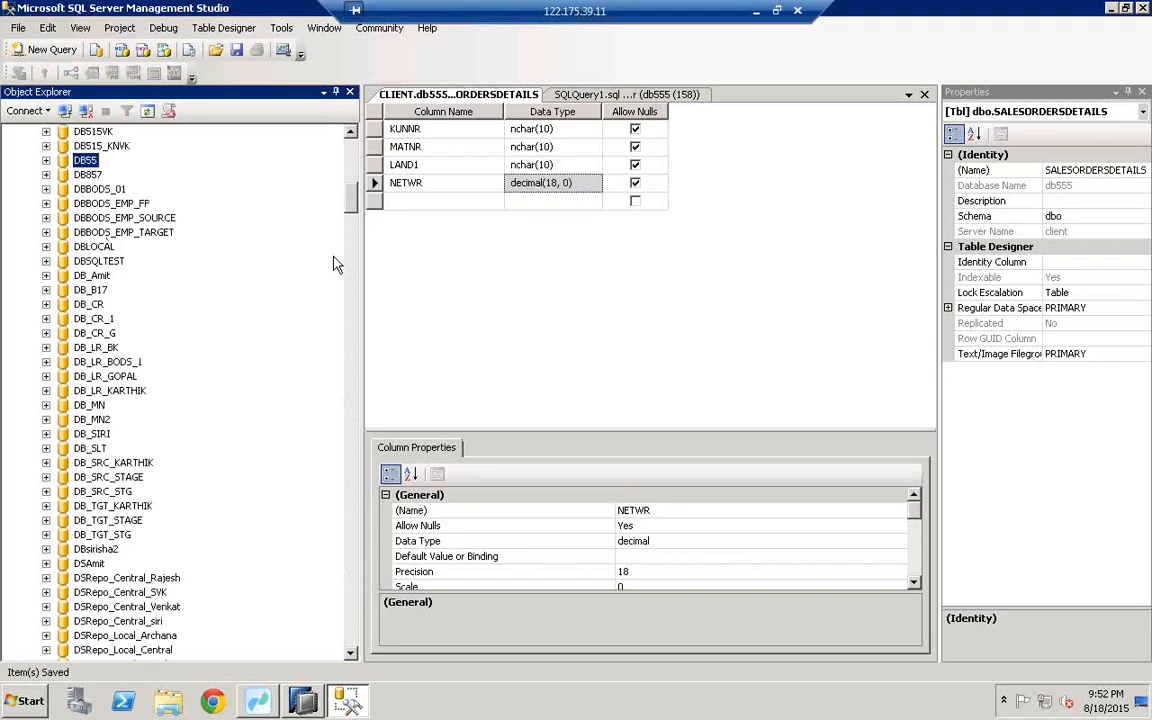
{"action": "left_click", "coordinate": [350, 311]}
{"action": "left_click_drag", "start_coordinate": [350, 311], "coordinate": [348, 546]}
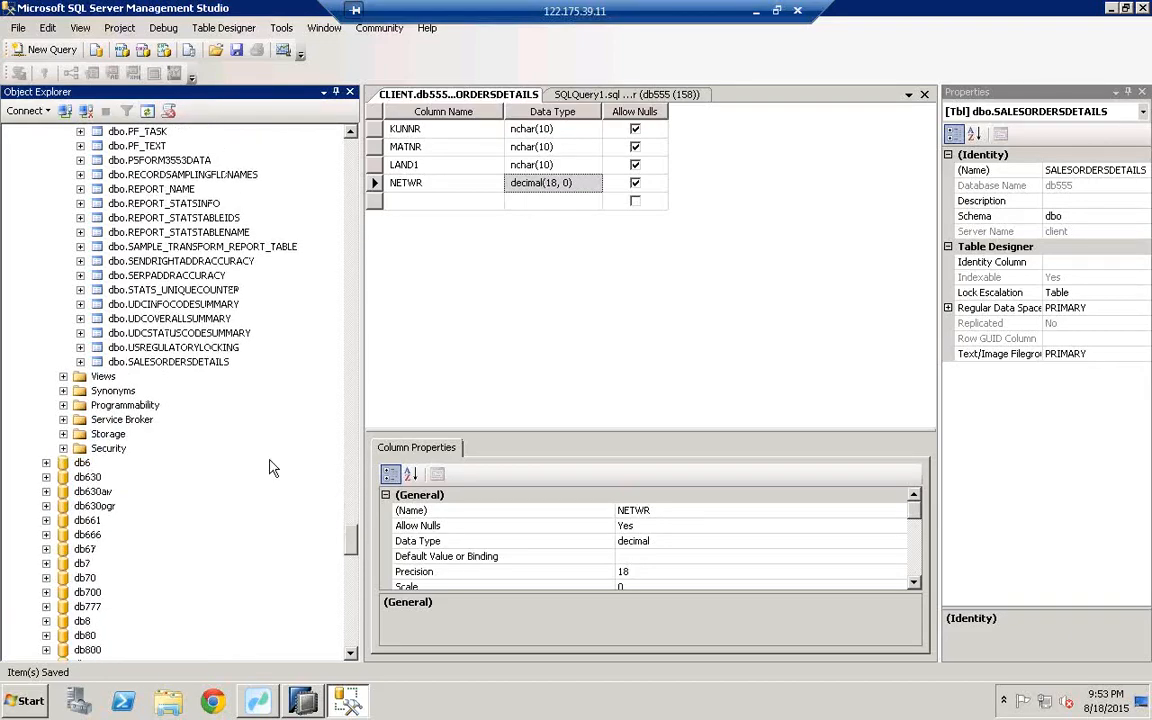
{"action": "left_click", "coordinate": [166, 363]}
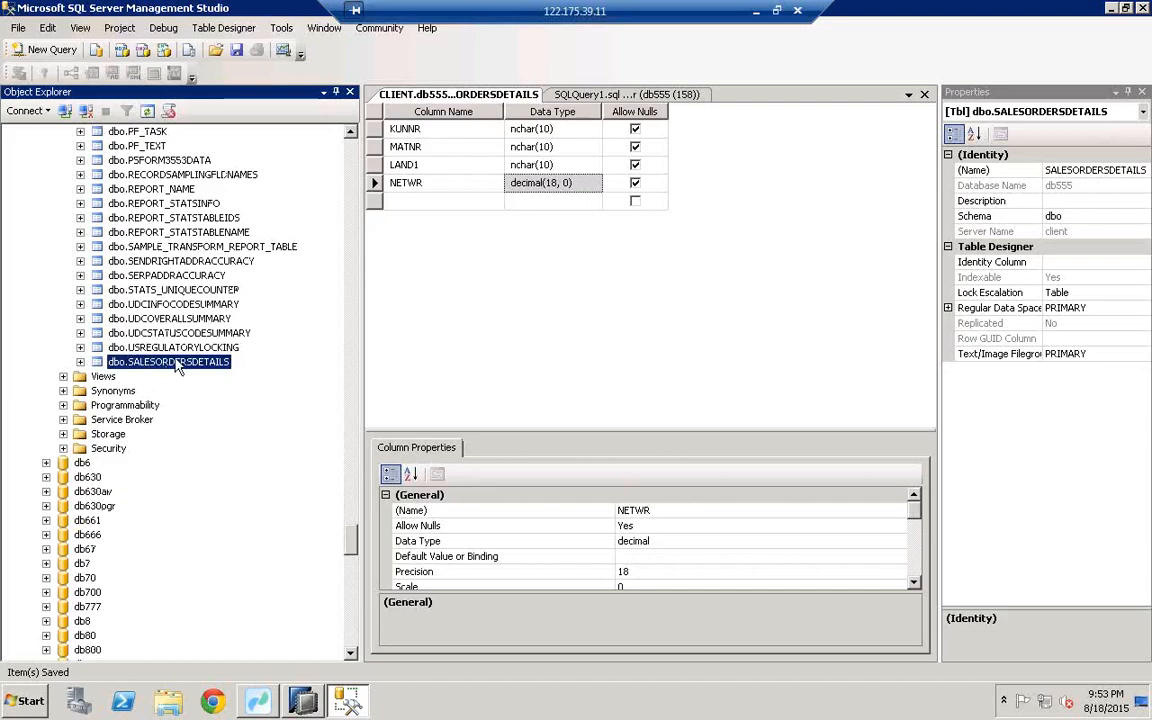
{"action": "right_click", "coordinate": [193, 371]}
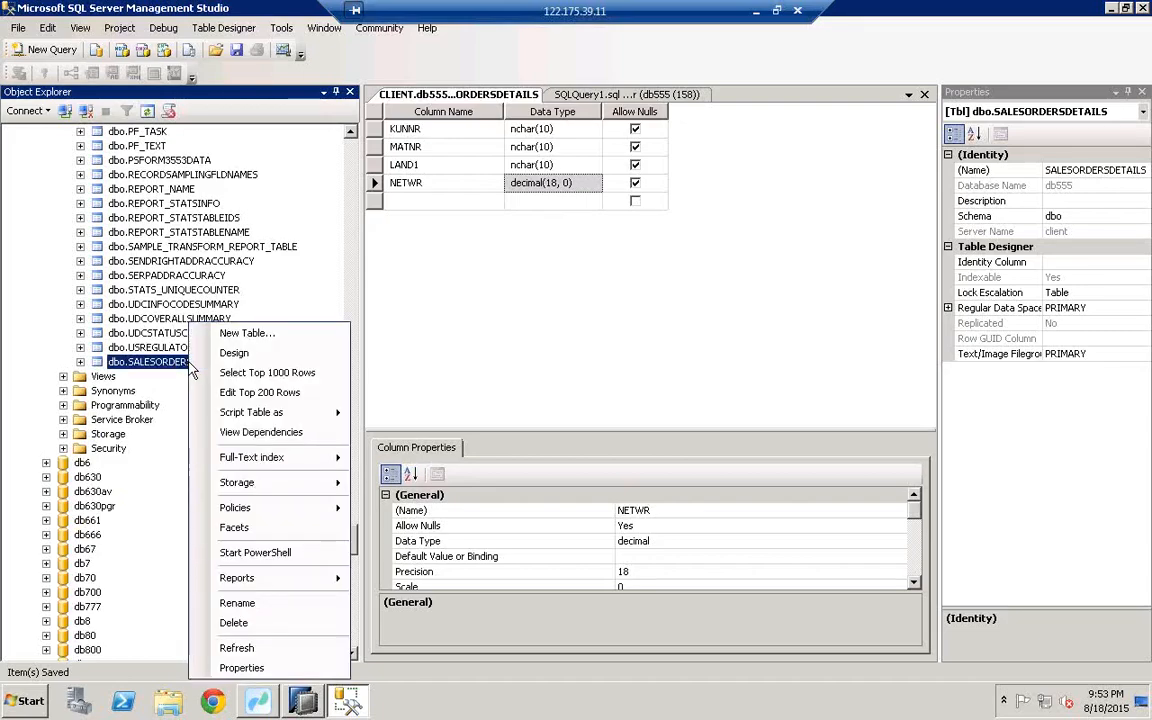
{"action": "left_click", "coordinate": [250, 396]}
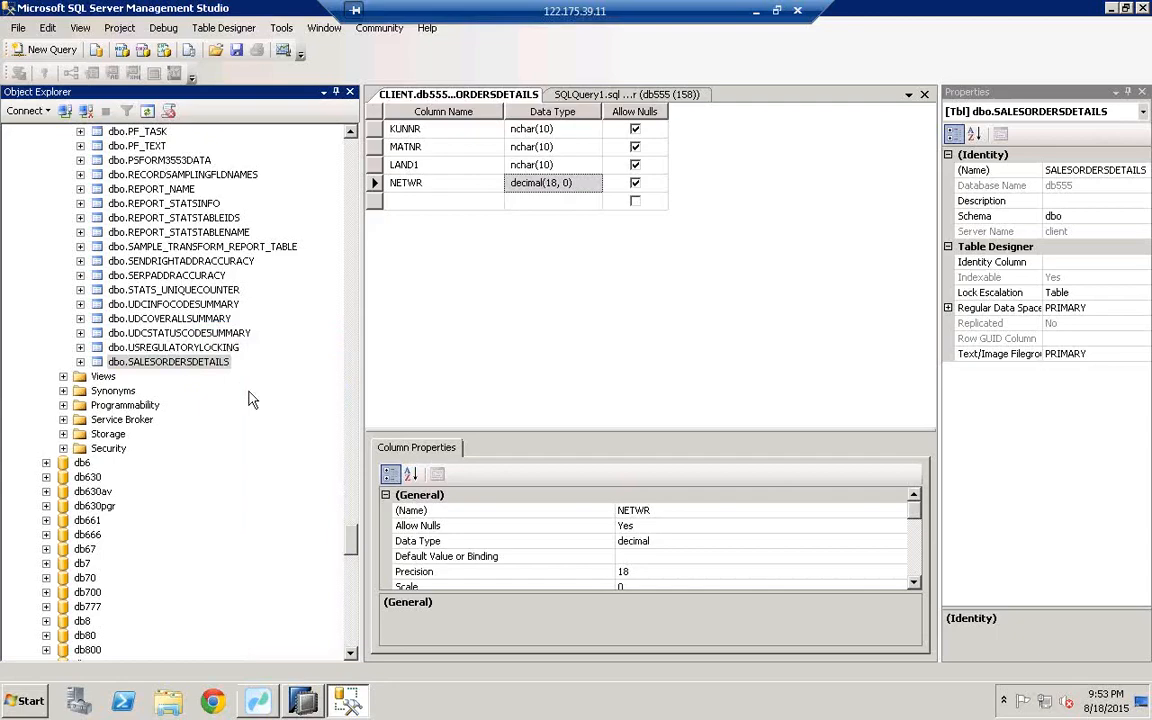
Step: Enter the three customer key values in the KUNNR column
{"action": "left_click", "coordinate": [424, 132]}
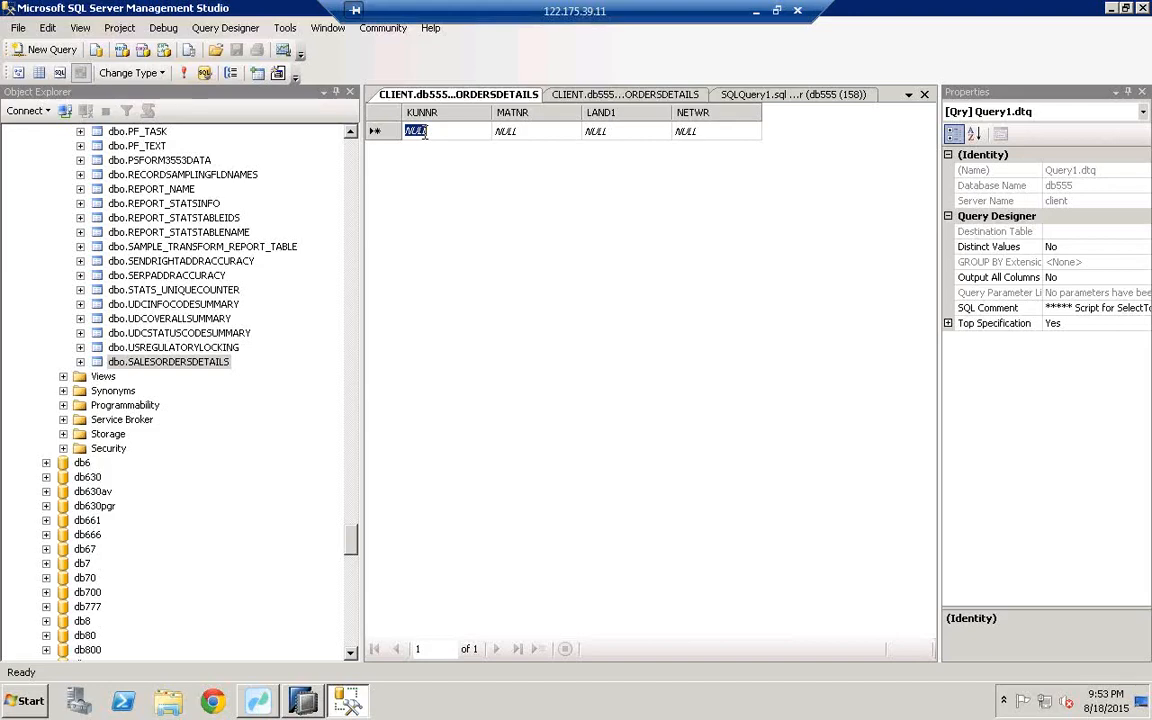
{"action": "type", "text": "MAC"}
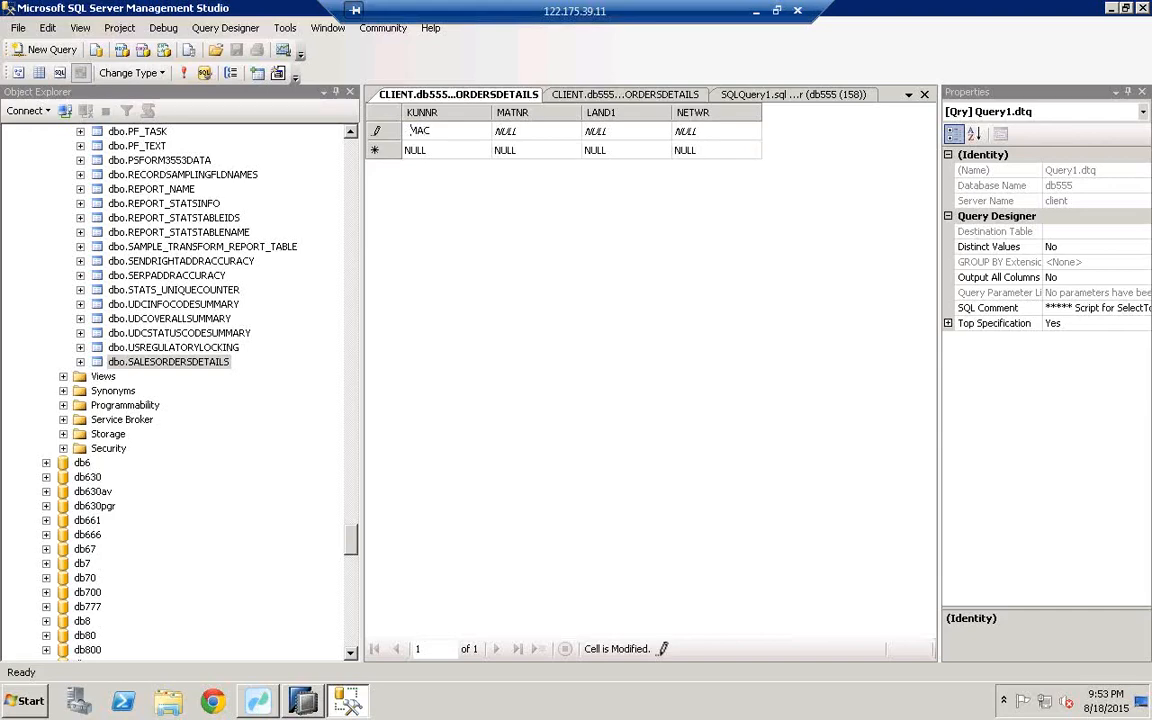
{"action": "left_click", "coordinate": [451, 150]}
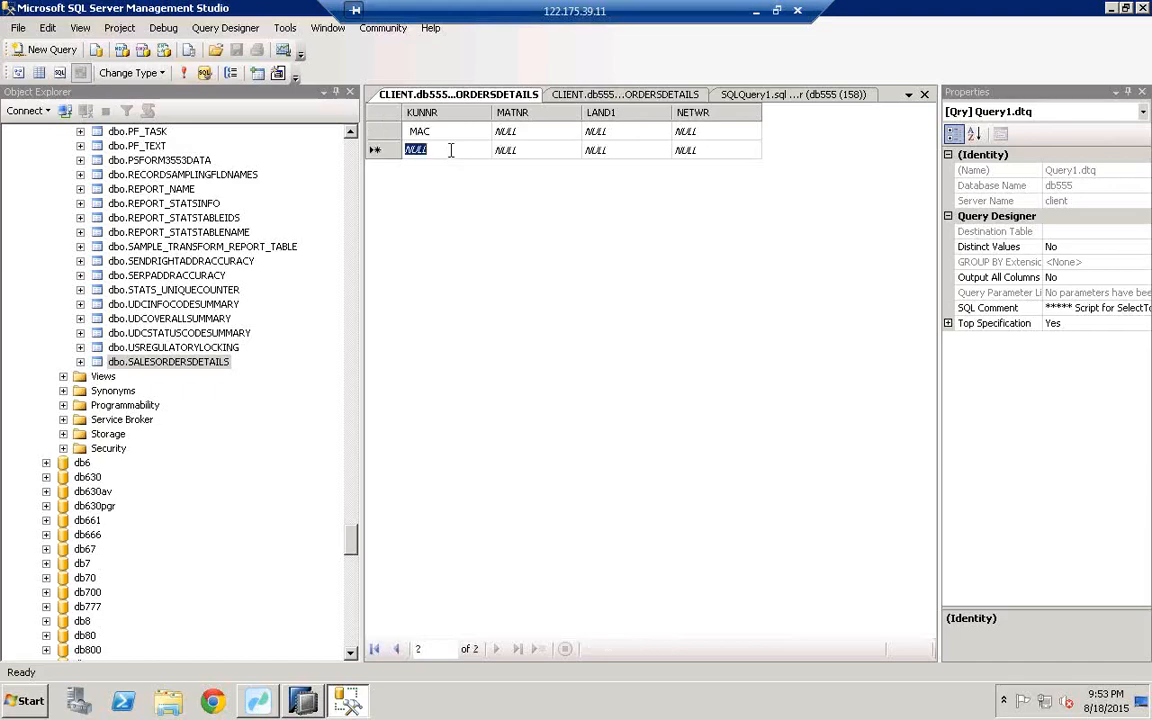
{"action": "type", "text": "JOHN"}
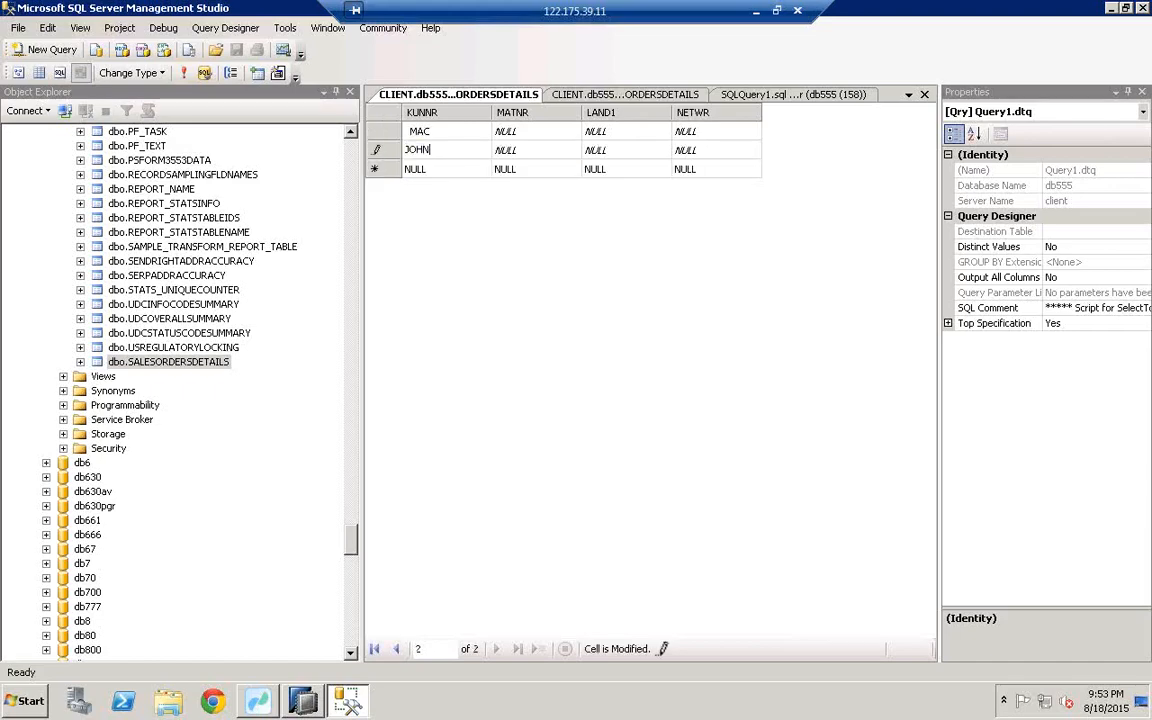
{"action": "left_click", "coordinate": [443, 168]}
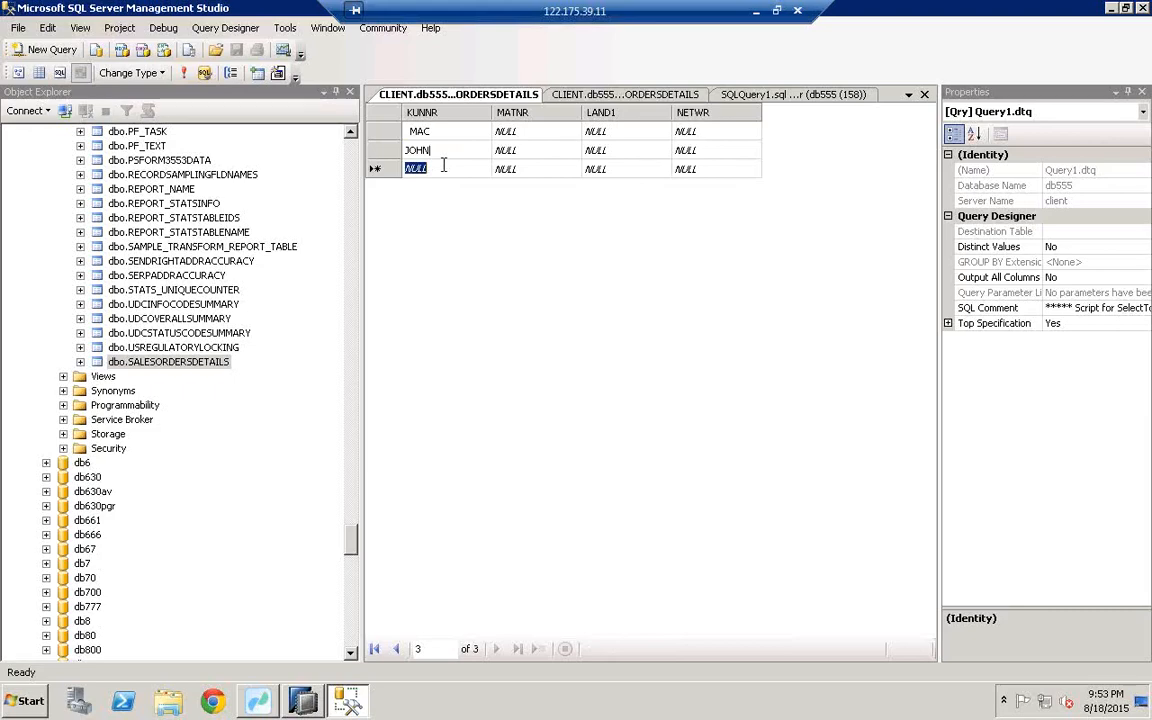
{"action": "type", "text": "MODE"}
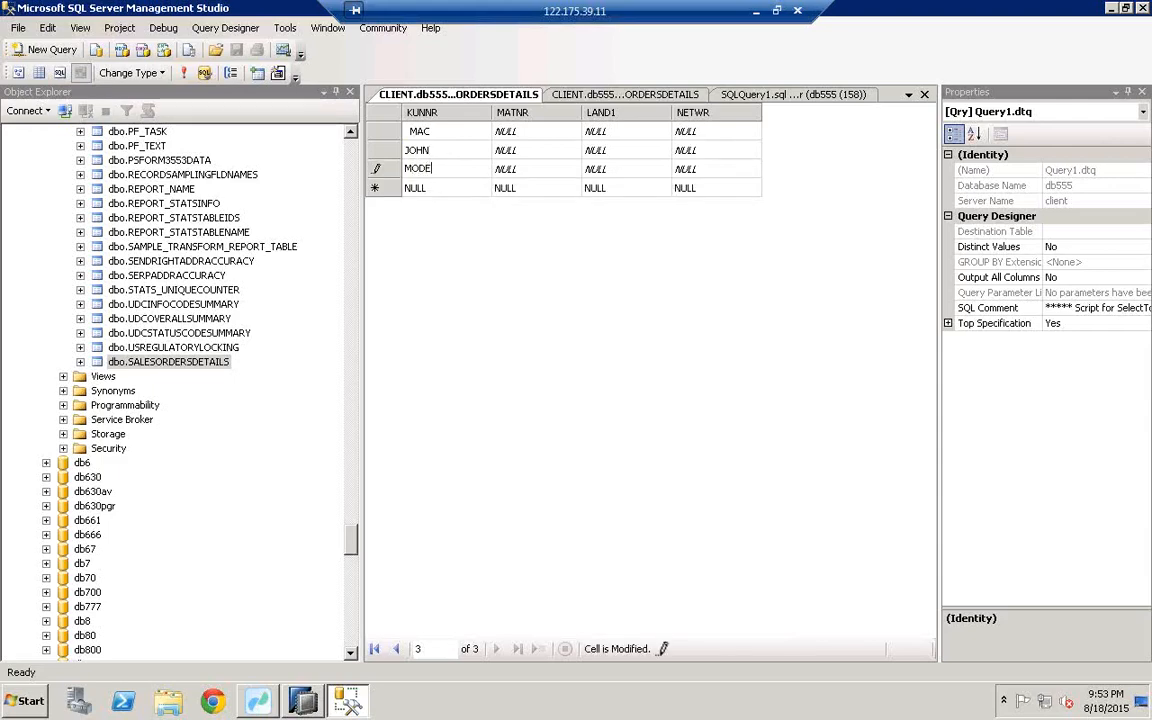
{"action": "left_click", "coordinate": [463, 190]}
Step: Correct the second and third KUNNR values, removing trailing spaces and appending an apostrophe
{"action": "left_click", "coordinate": [503, 131]}
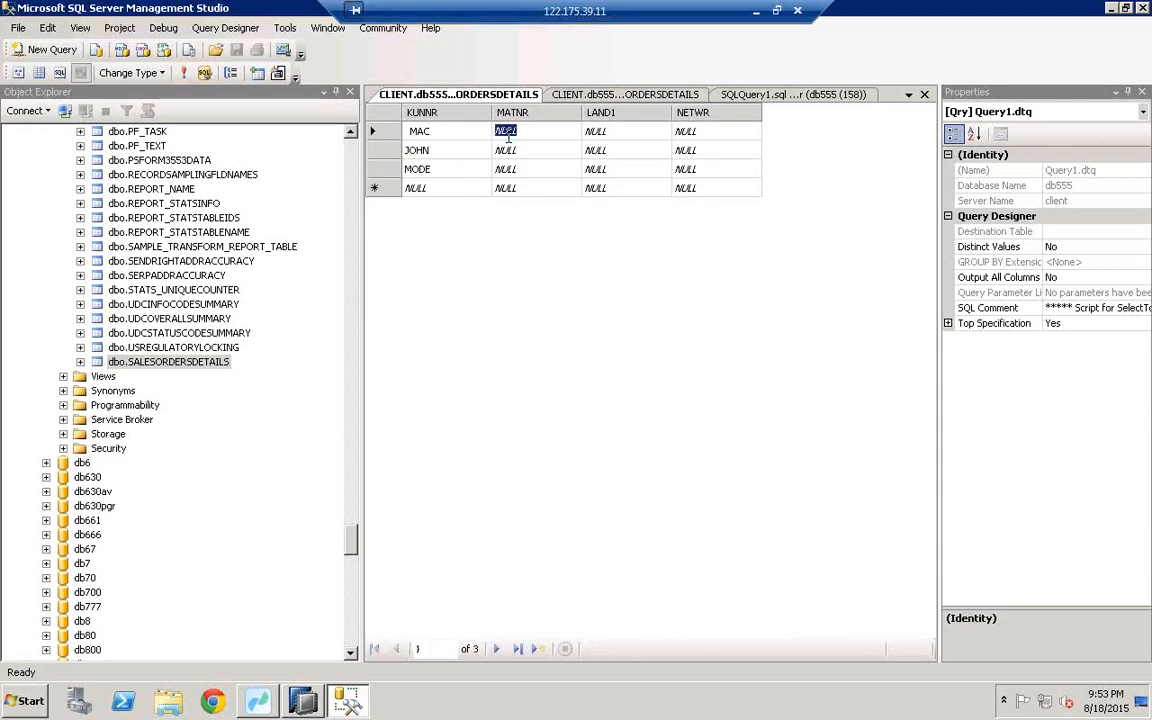
{"action": "left_click", "coordinate": [457, 149]}
{"action": "left_click", "coordinate": [440, 149]}
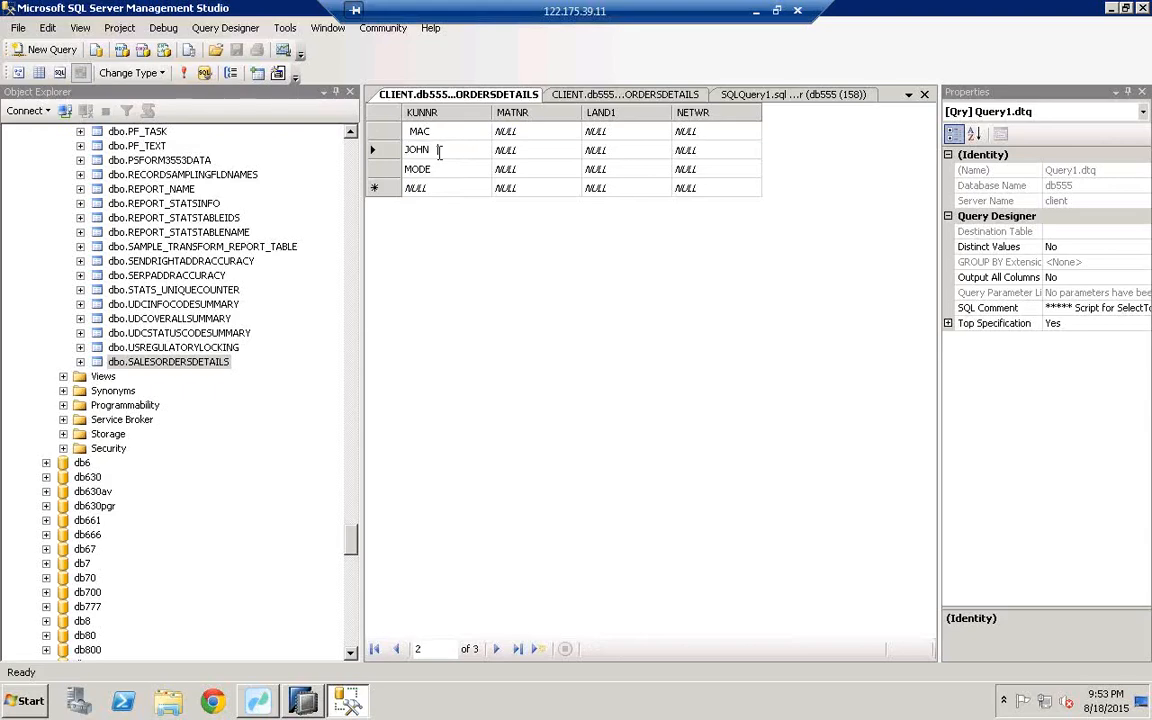
{"action": "key", "text": "BackSpace"}
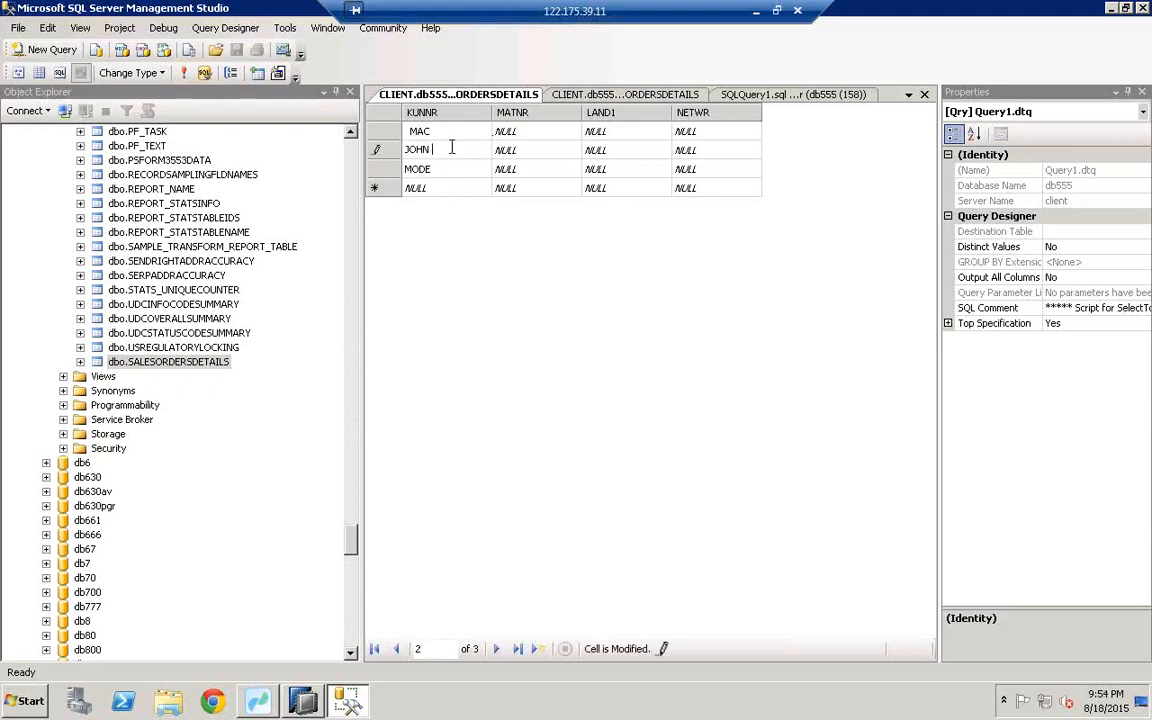
{"action": "key", "text": "BackSpace"}
{"action": "type", "text": "'"}
{"action": "left_click", "coordinate": [449, 168]}
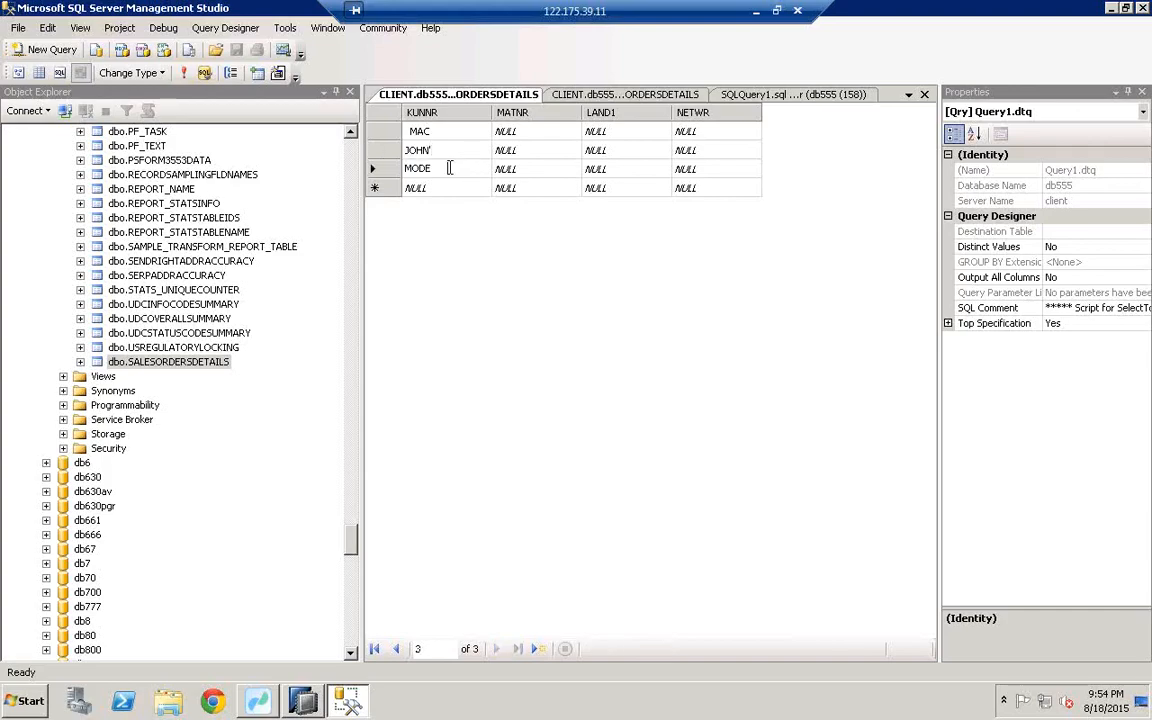
{"action": "key", "text": "BackSpace"}
{"action": "key", "text": "BackSpace"}
{"action": "key", "text": "BackSpace"}
{"action": "key", "text": "BackSpace"}
{"action": "key", "text": "BackSpace"}
{"action": "key", "text": "BackSpace"}
{"action": "type", "text": "'"}
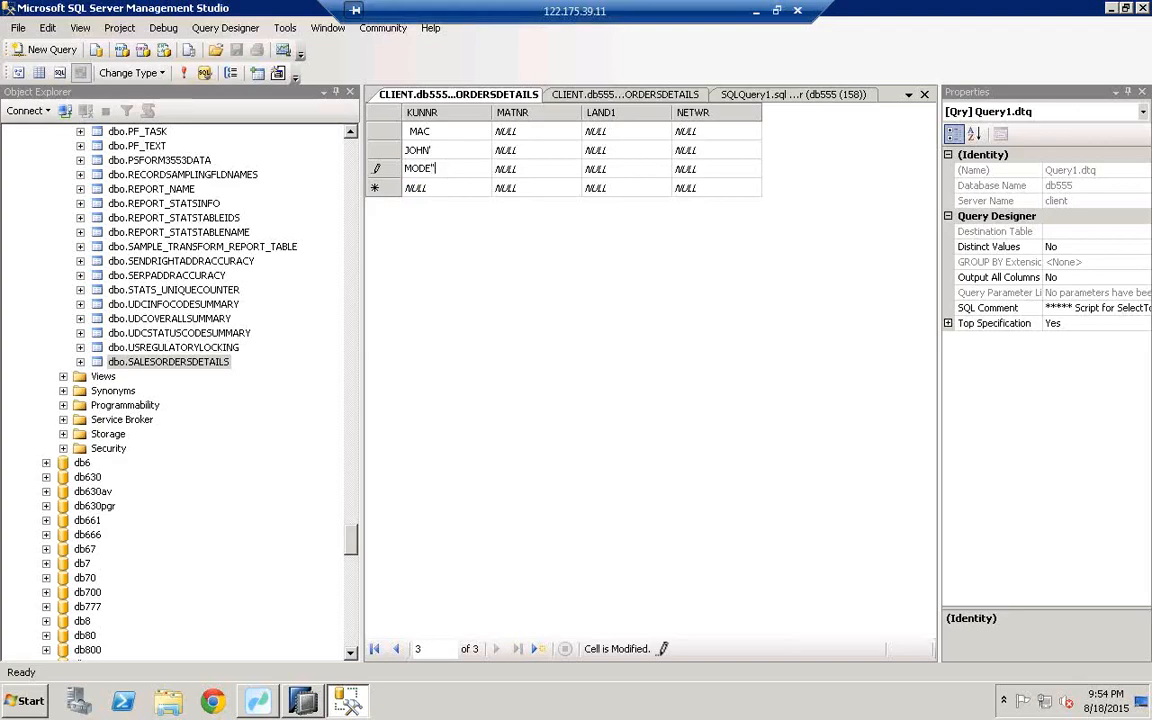
{"action": "left_click", "coordinate": [512, 130]}
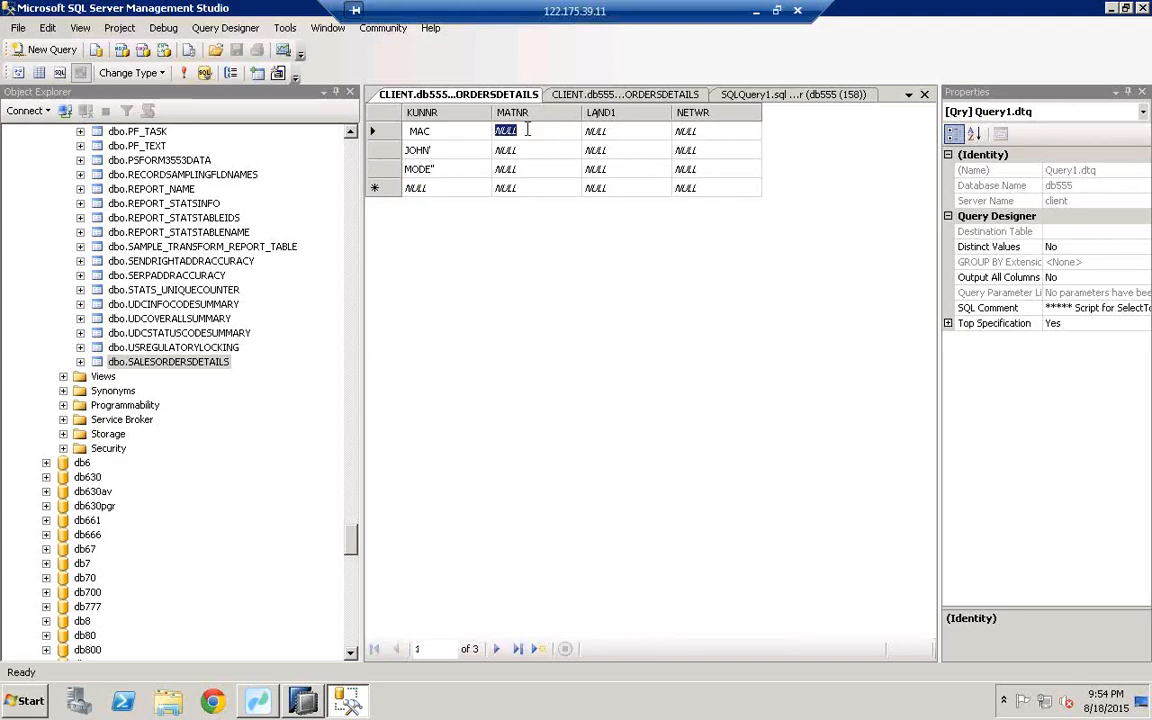
Step: Enter MATNR values M01$$, M02@ and M04! for the three rows
{"action": "type", "text": "M01"}
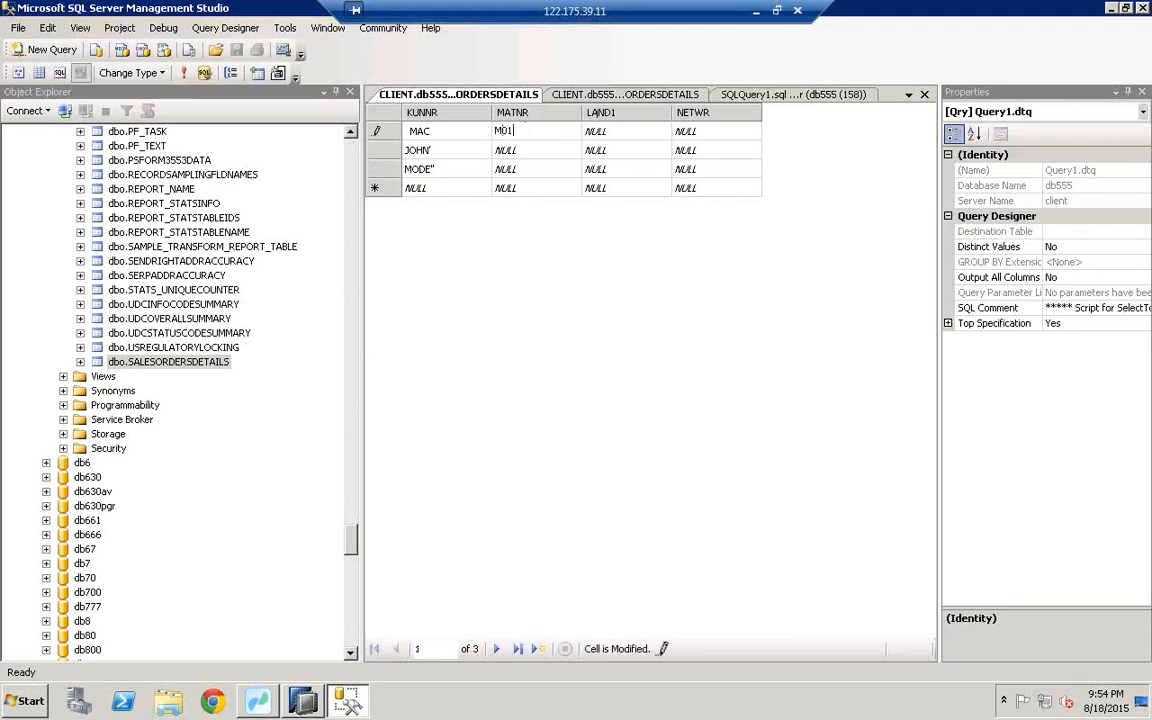
{"action": "type", "text": "$$"}
{"action": "left_click", "coordinate": [535, 147]}
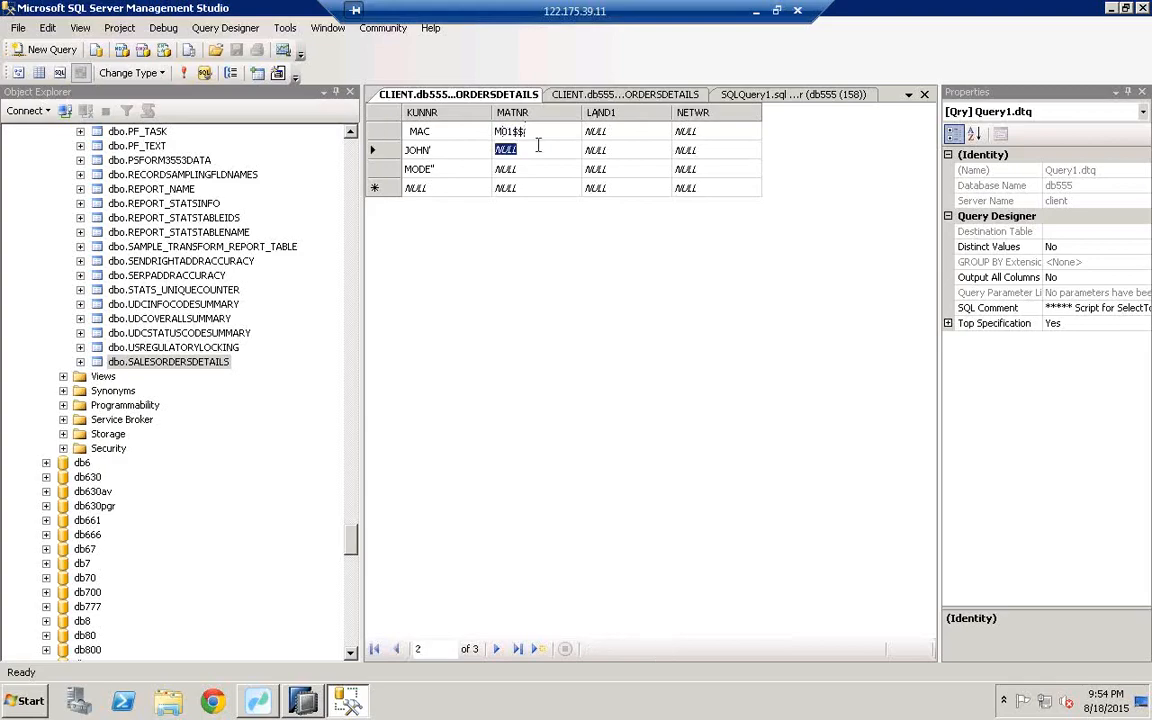
{"action": "type", "text": "M0"}
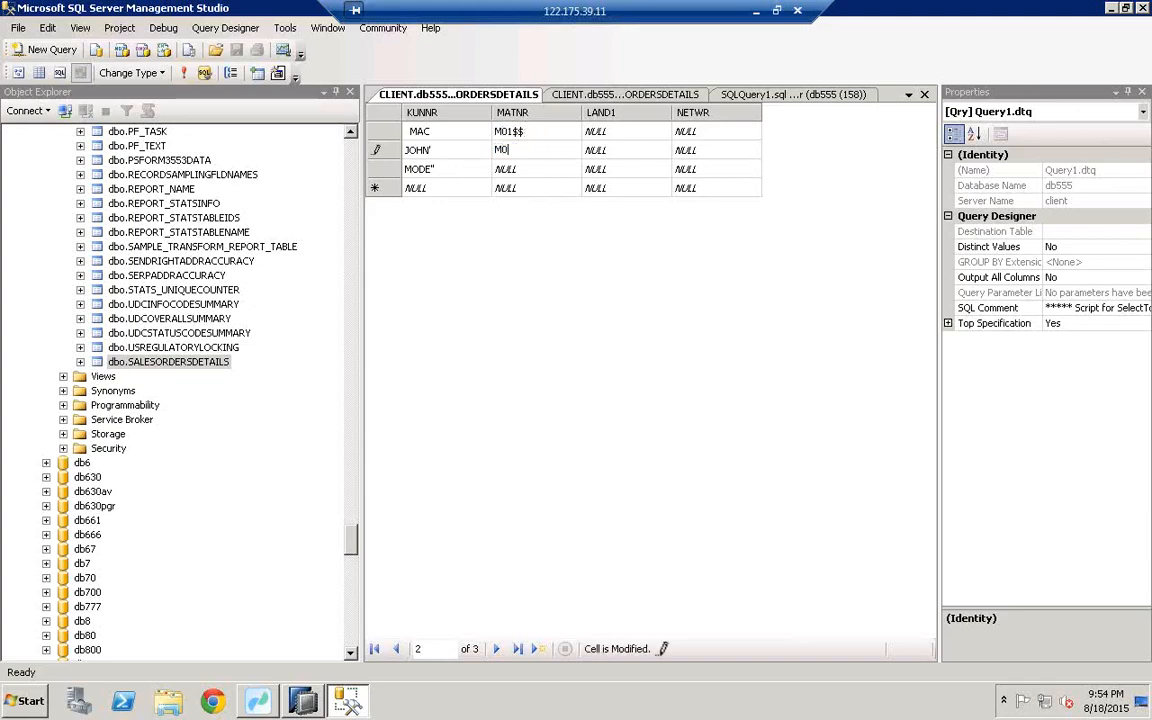
{"action": "type", "text": "2@"}
{"action": "left_click", "coordinate": [534, 171]}
{"action": "type", "text": "M04"}
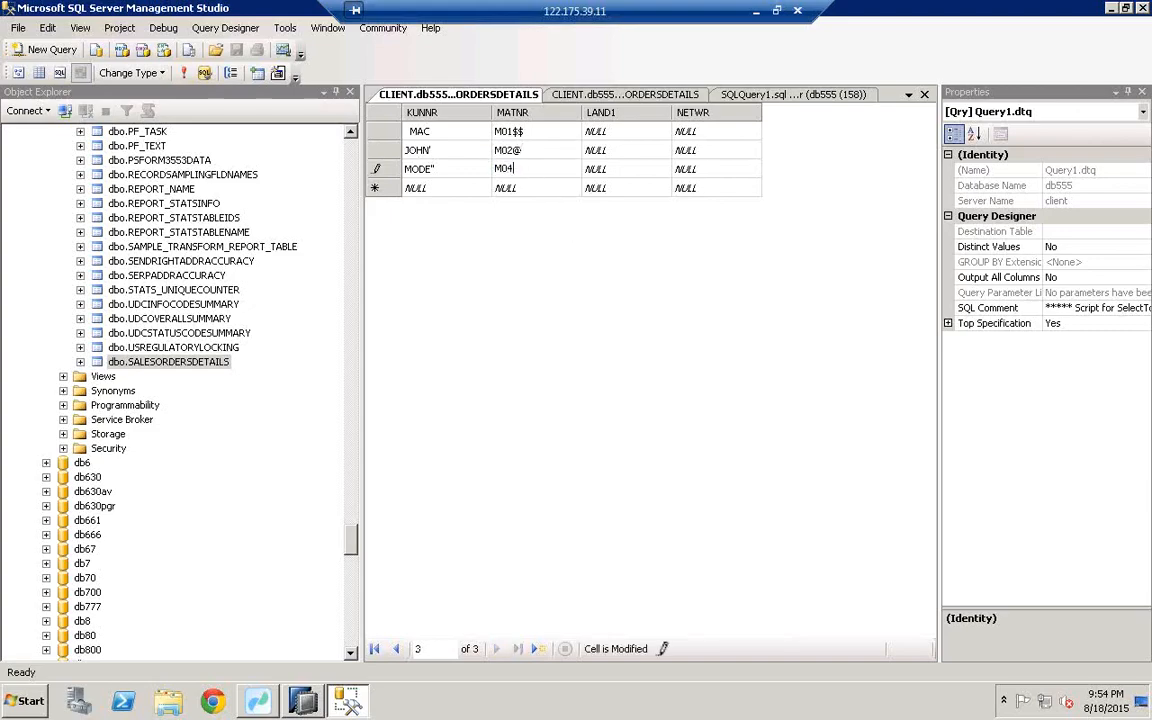
{"action": "type", "text": "!"}
Step: Enter LAND1 countries US, UK and MYR for the three rows
{"action": "left_click", "coordinate": [612, 132]}
{"action": "type", "text": "1"}
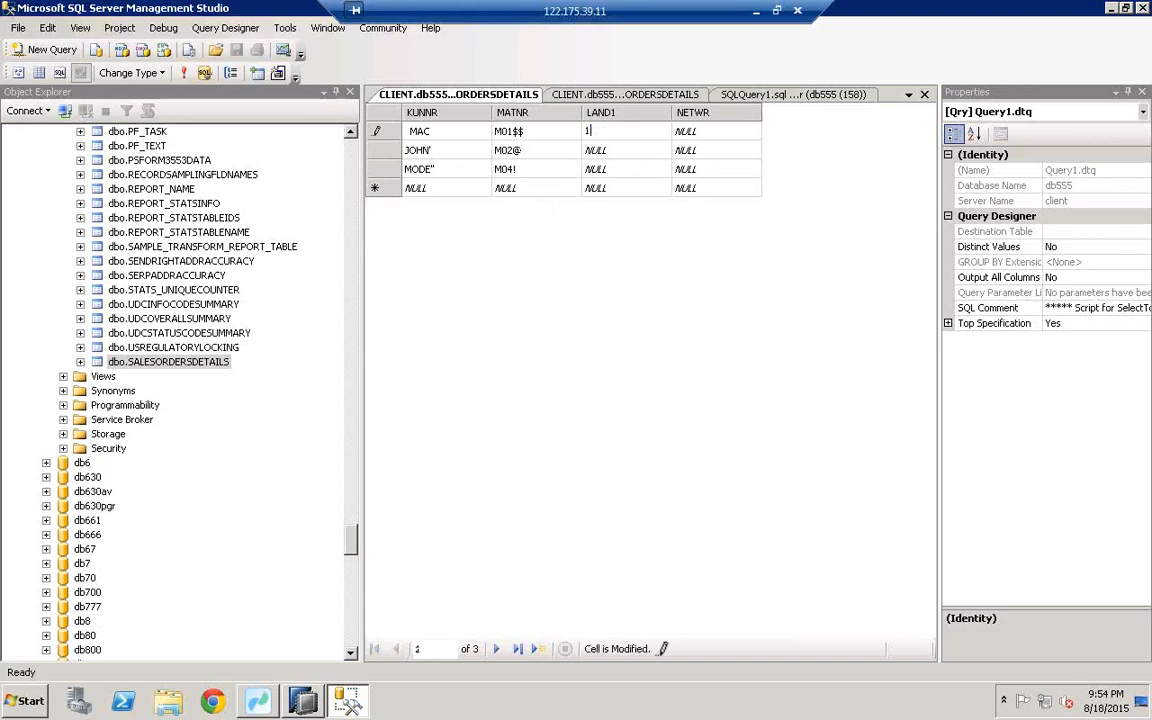
{"action": "key", "text": "BackSpace"}
{"action": "type", "text": "US"}
{"action": "left_click", "coordinate": [615, 150]}
{"action": "type", "text": "UK"}
{"action": "left_click", "coordinate": [620, 169]}
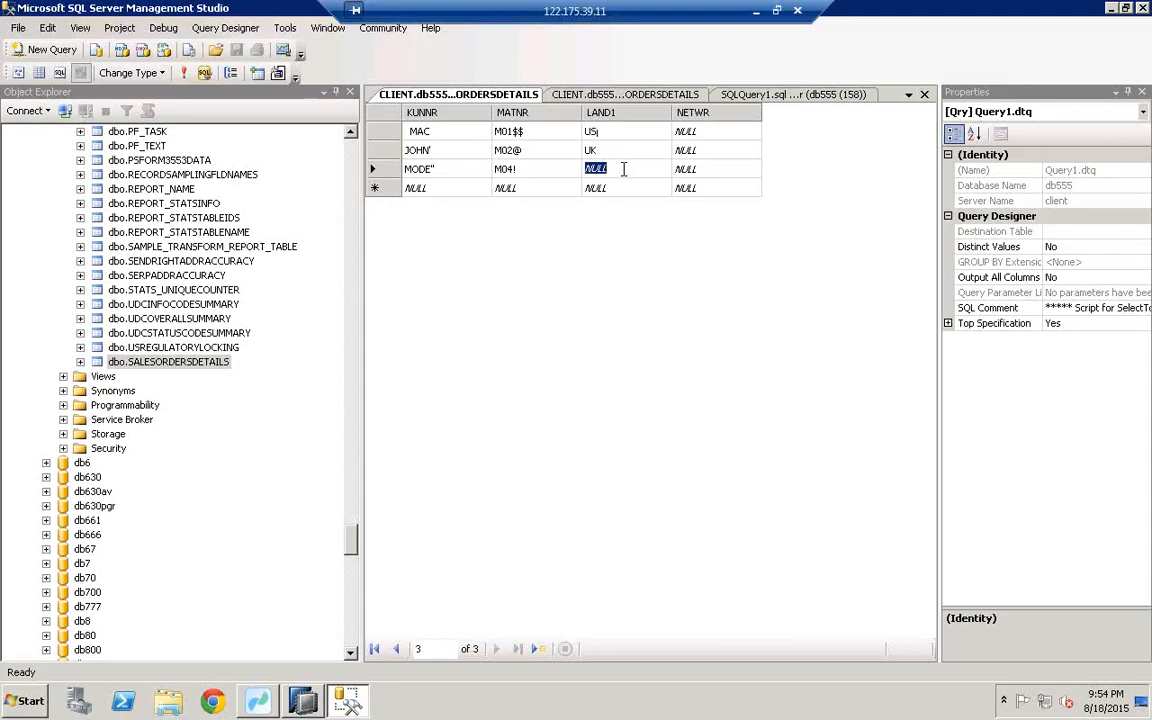
{"action": "type", "text": "MYR"}
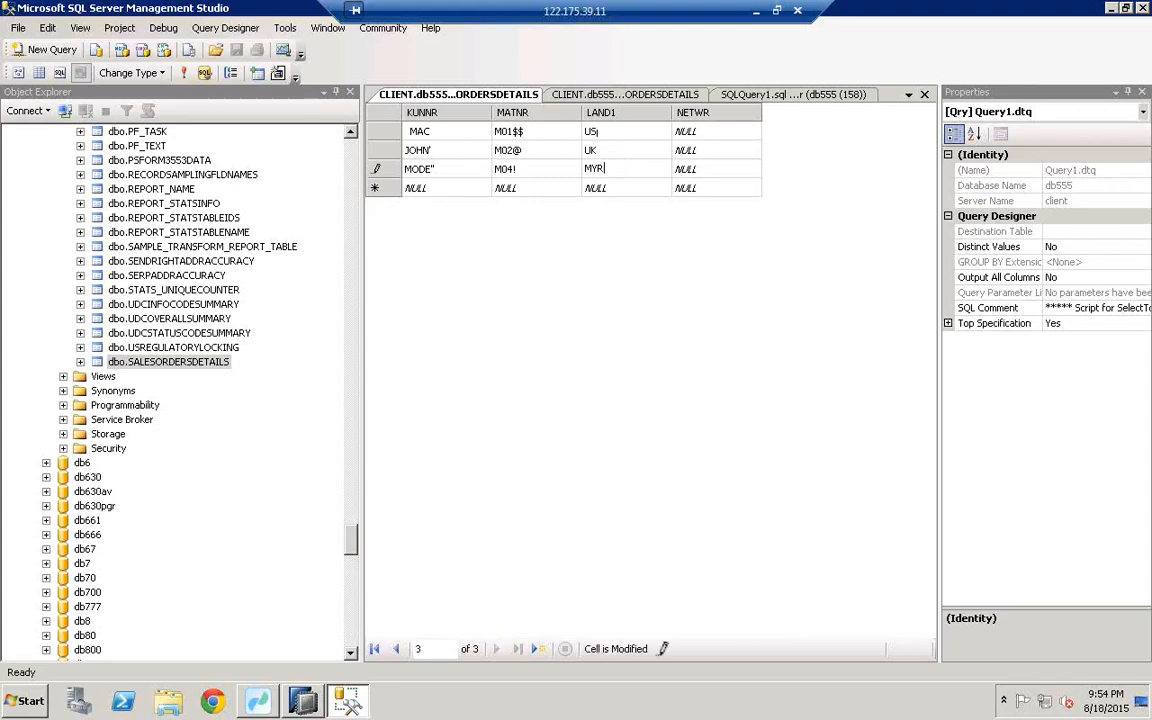
Step: Enter NETWR amounts 100, 200 and 300 for the three rows
{"action": "left_click", "coordinate": [690, 131]}
{"action": "type", "text": "100"}
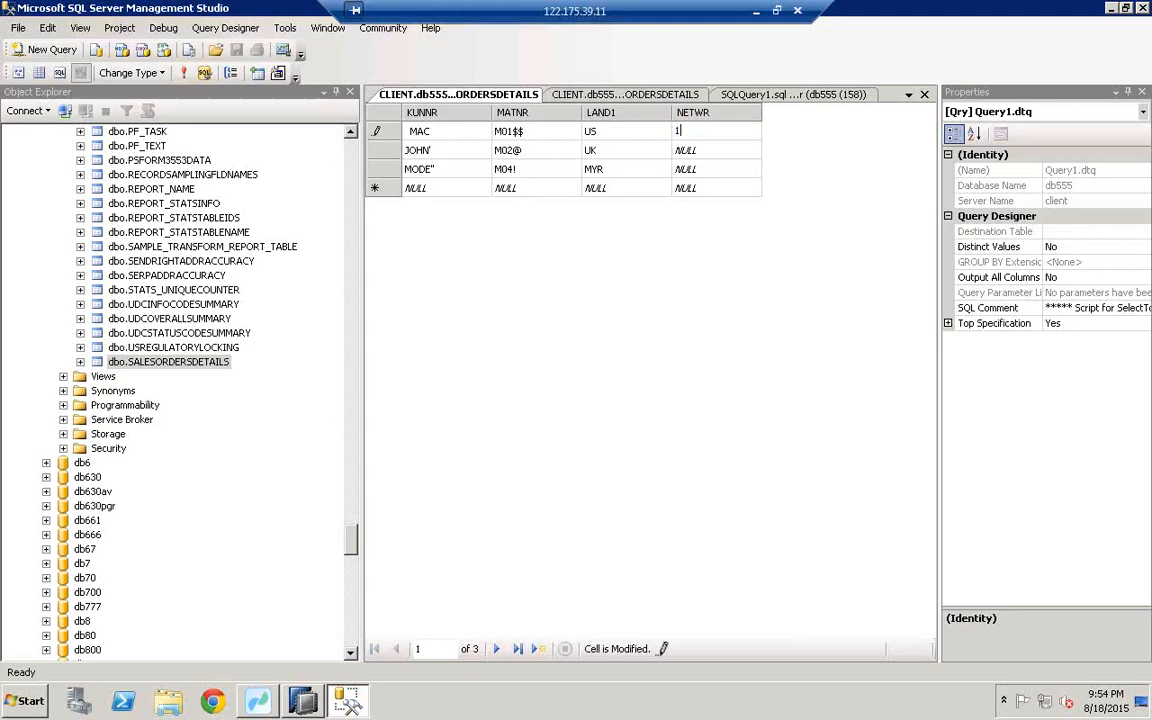
{"action": "left_click", "coordinate": [728, 150]}
{"action": "left_click", "coordinate": [707, 166]}
{"action": "type", "text": "300"}
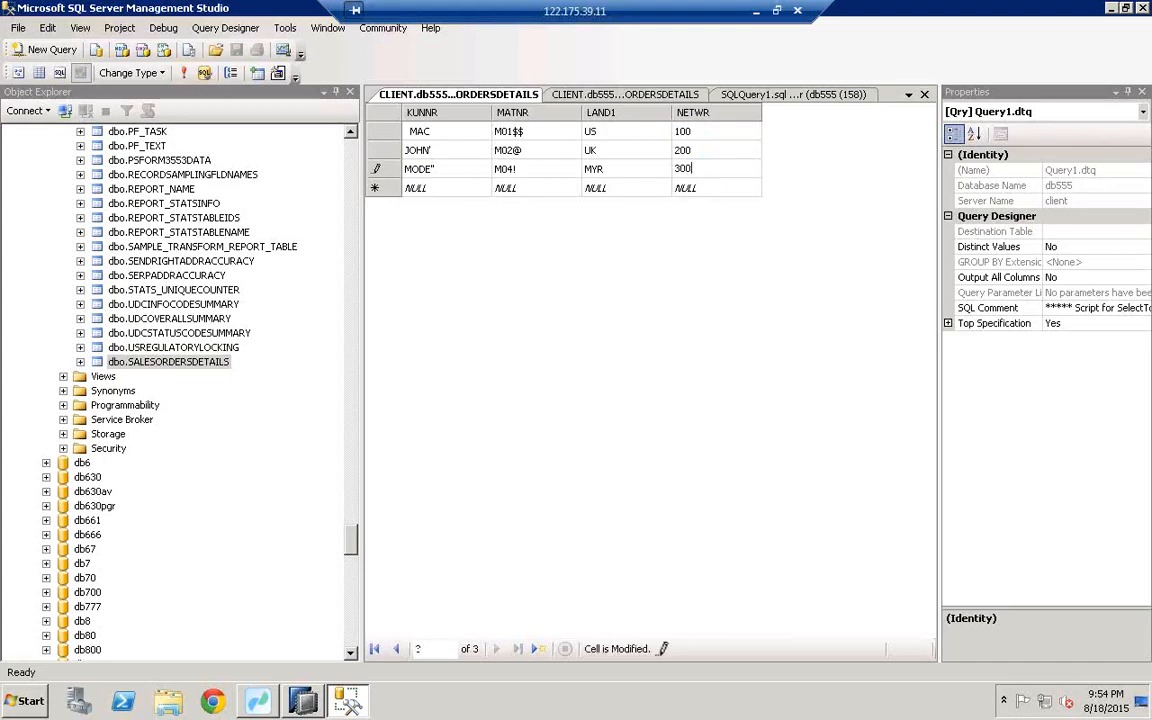
{"action": "left_click", "coordinate": [717, 190]}
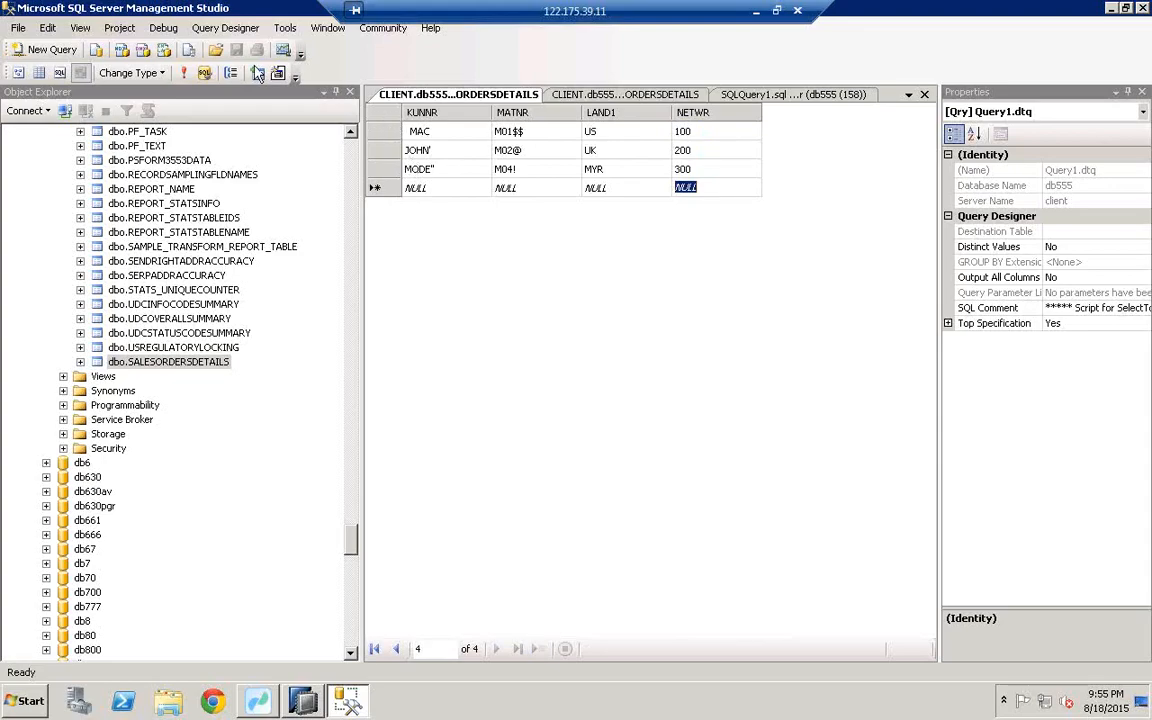
Step: Commit the edited rows by running Execute SQL on the whole grid
{"action": "left_click", "coordinate": [370, 112]}
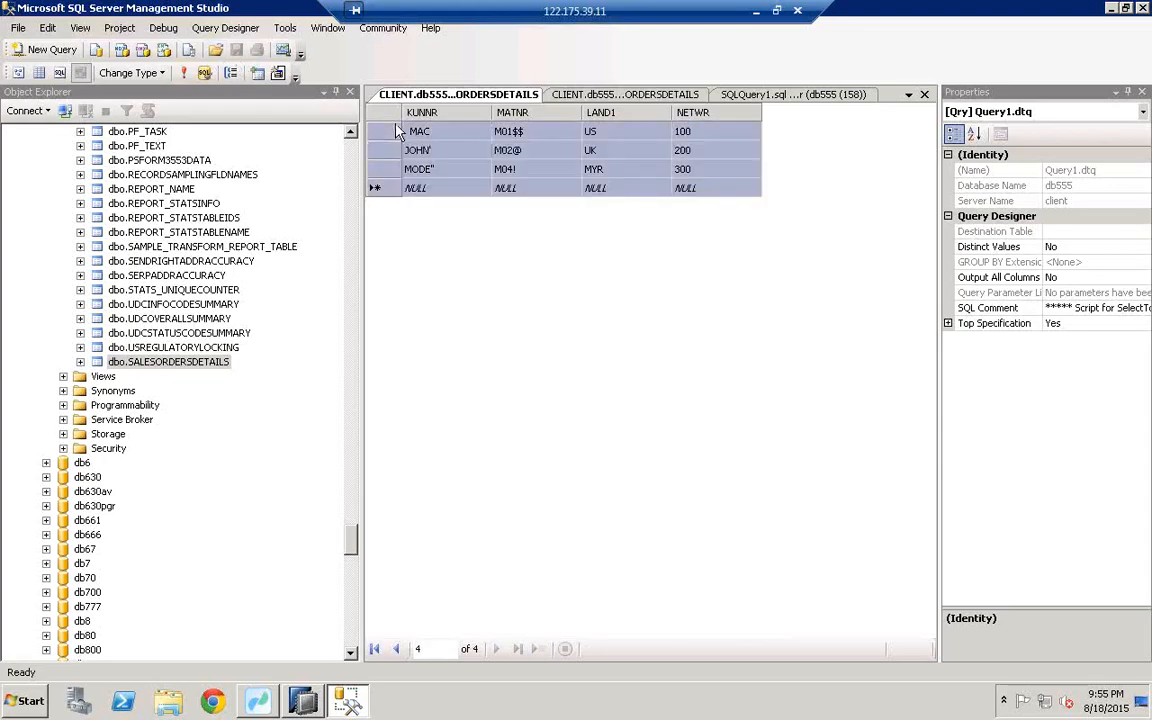
{"action": "right_click", "coordinate": [368, 110]}
{"action": "left_click", "coordinate": [428, 131]}
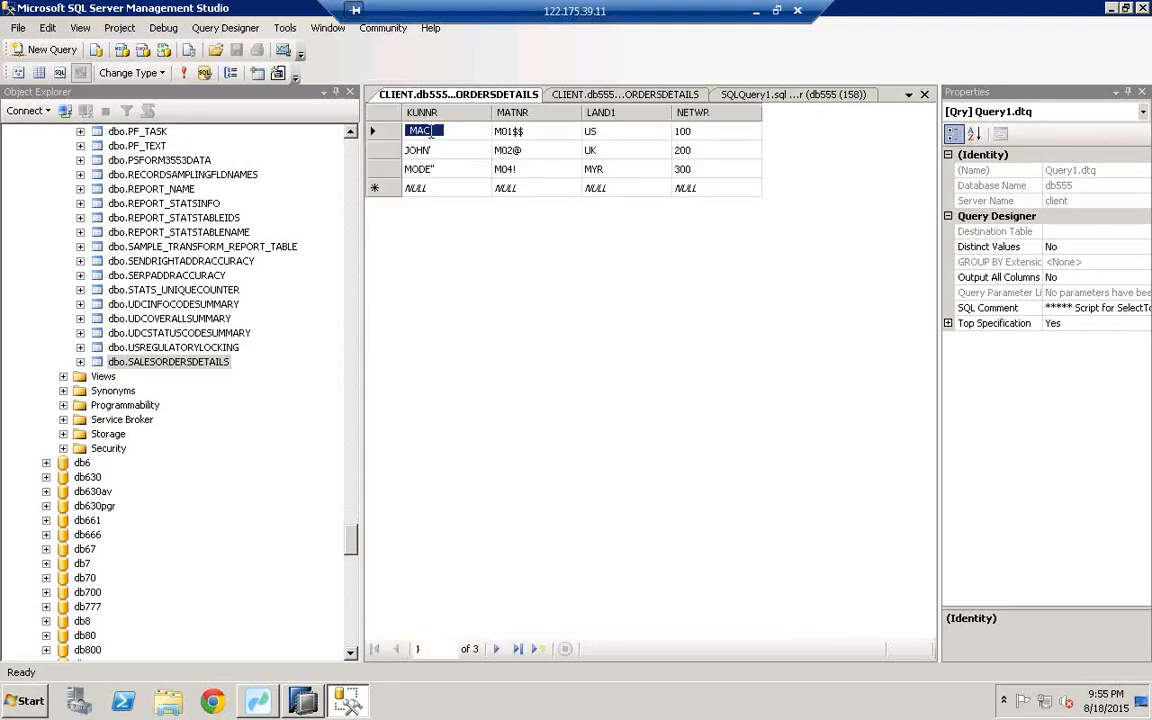
Step: Copy the SALESORDERSDETAILS table name and switch to Data Services Workbench
{"action": "left_click", "coordinate": [196, 362]}
{"action": "left_click", "coordinate": [196, 362]}
{"action": "key", "text": "ctrl+c"}
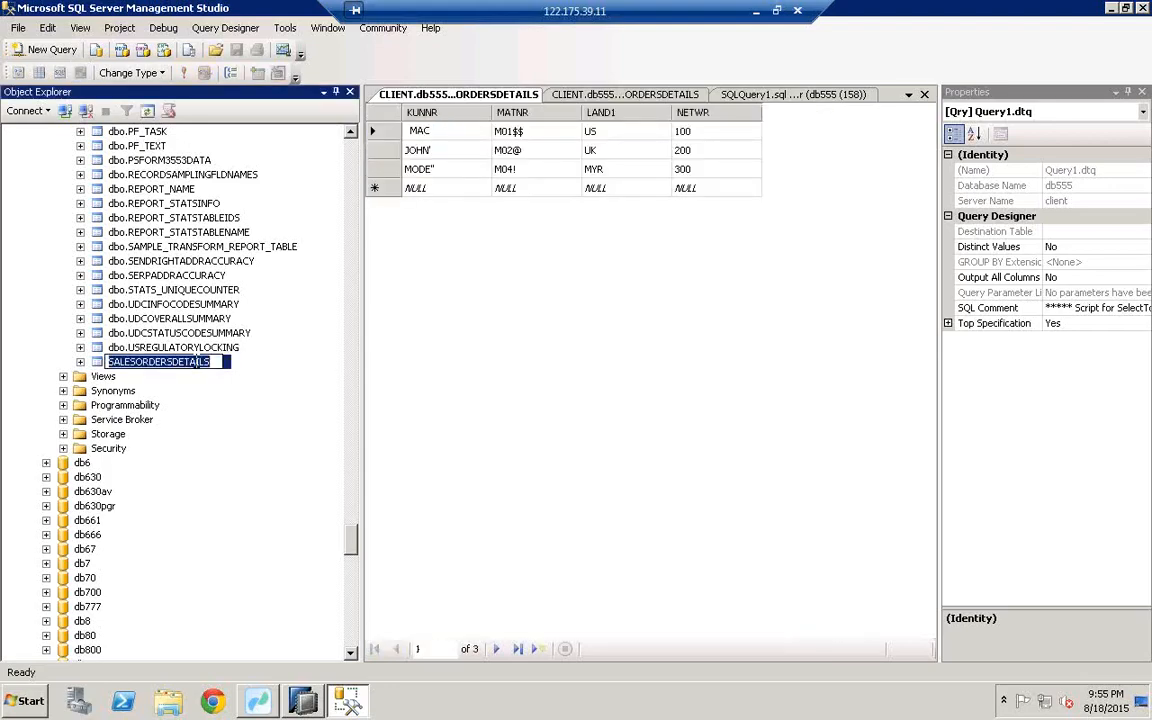
{"action": "right_click", "coordinate": [196, 362]}
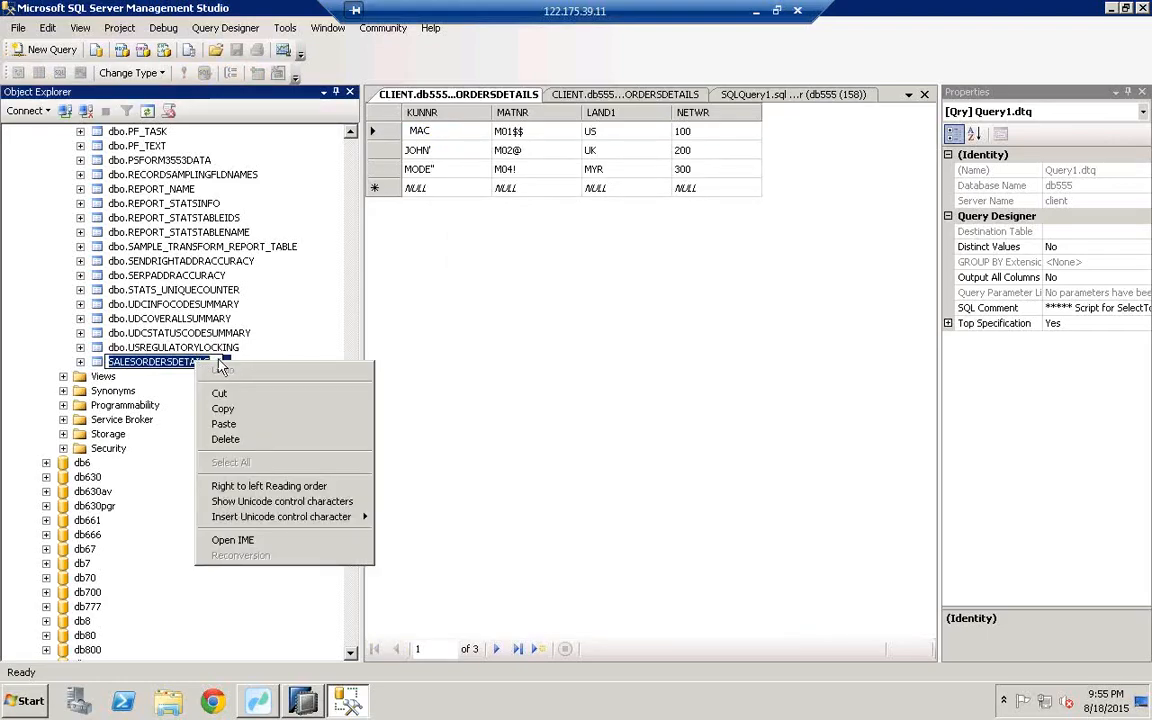
{"action": "left_click", "coordinate": [218, 362]}
{"action": "left_click_drag", "start_coordinate": [210, 362], "coordinate": [97, 361]}
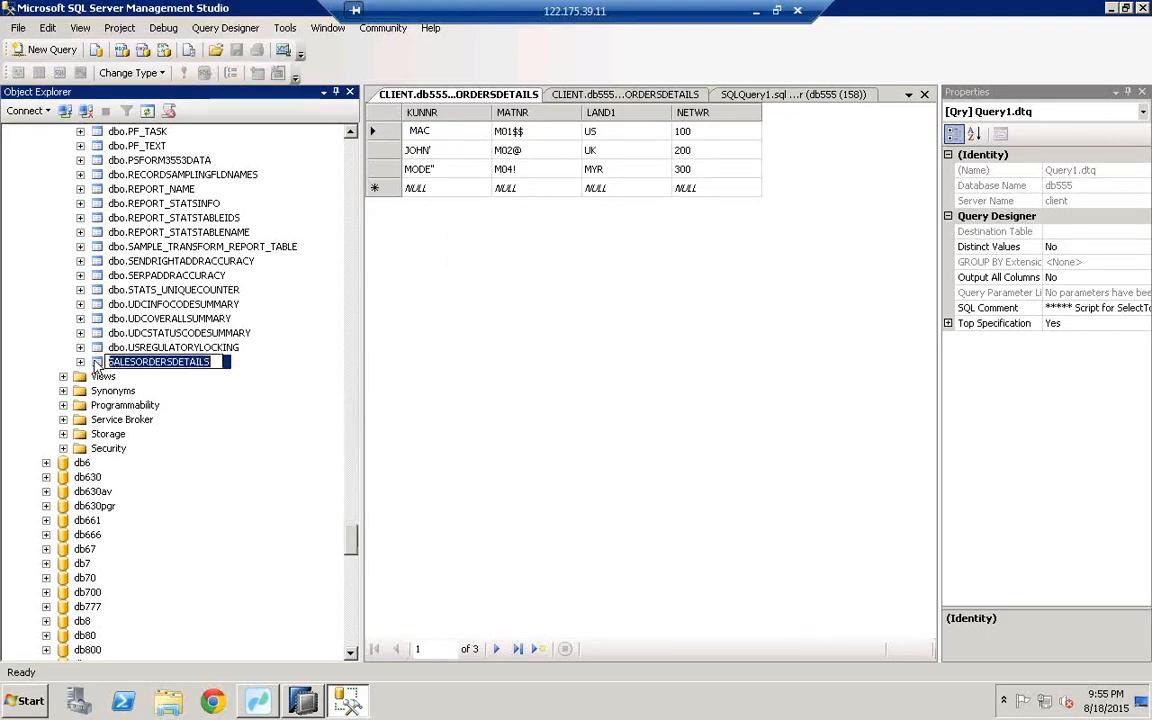
{"action": "left_click", "coordinate": [445, 355]}
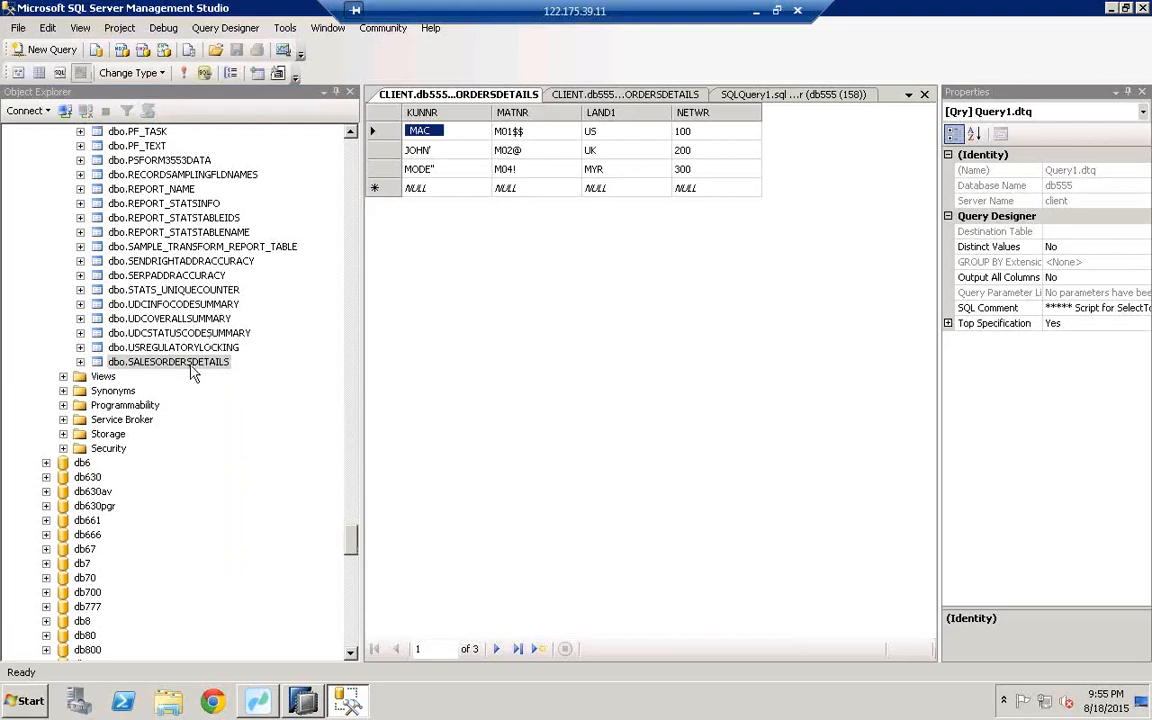
{"action": "left_click", "coordinate": [258, 704]}
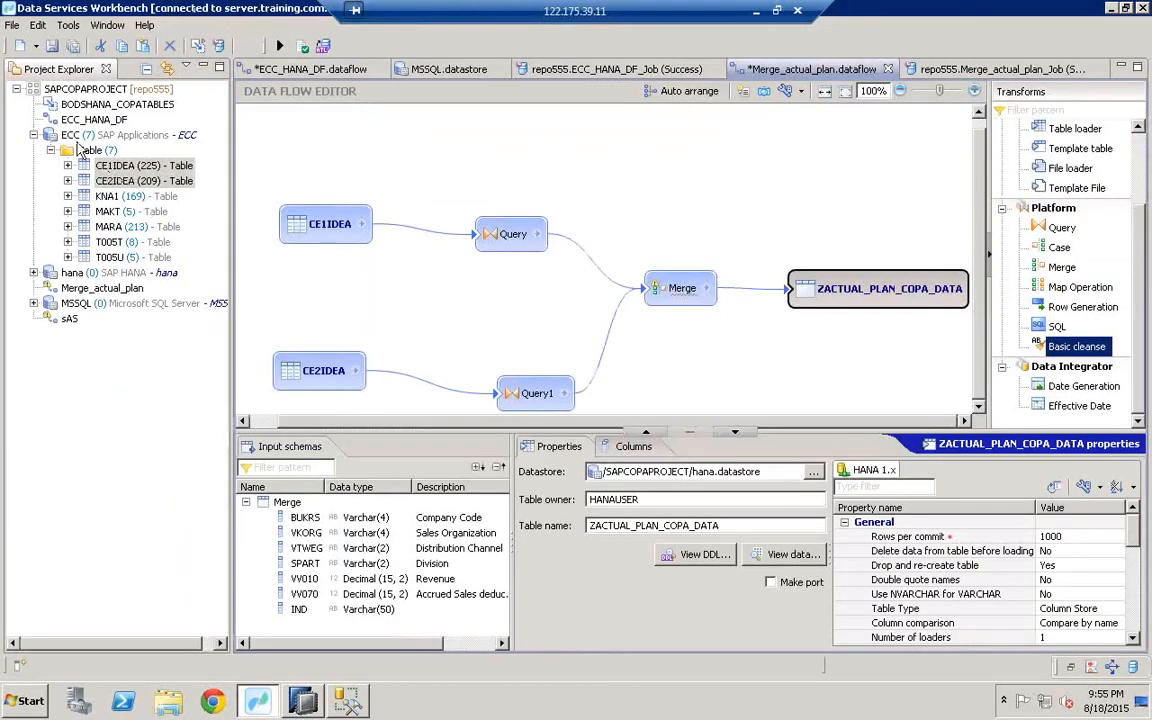
Step: Import SALESORDERSDETAILS into the MSSQL datastore by pasting its name
{"action": "left_click", "coordinate": [90, 304]}
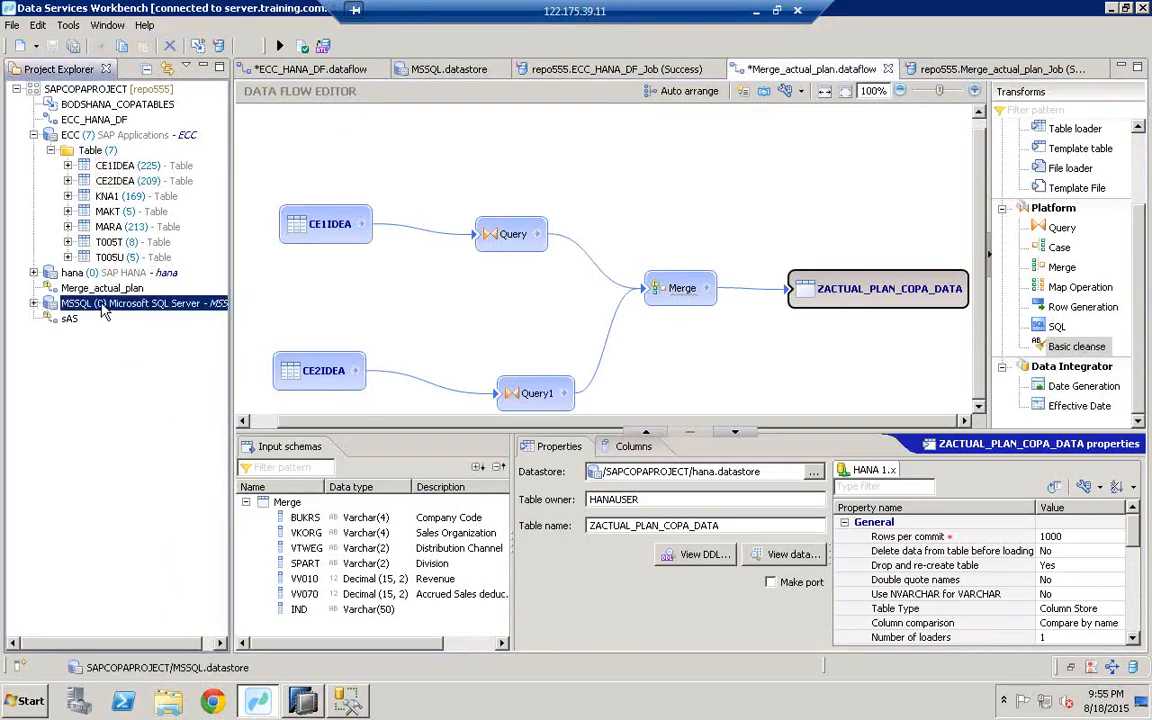
{"action": "double_click", "coordinate": [102, 310]}
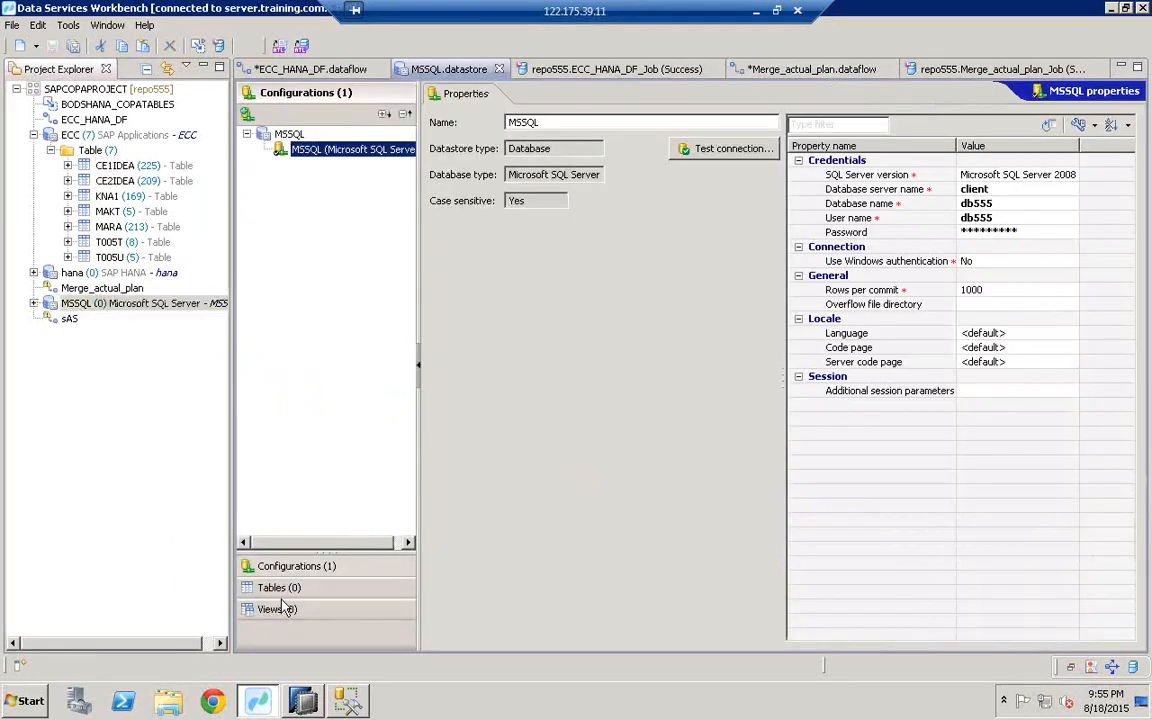
{"action": "left_click", "coordinate": [285, 587]}
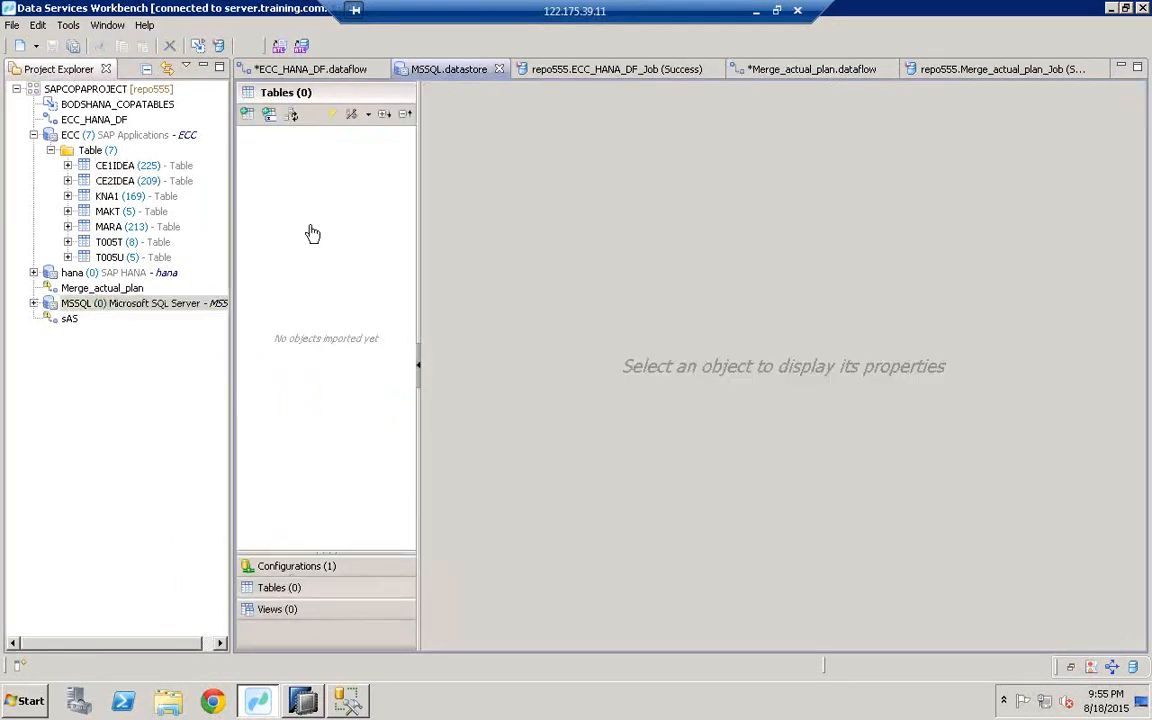
{"action": "left_click", "coordinate": [268, 114]}
{"action": "right_click", "coordinate": [461, 223]}
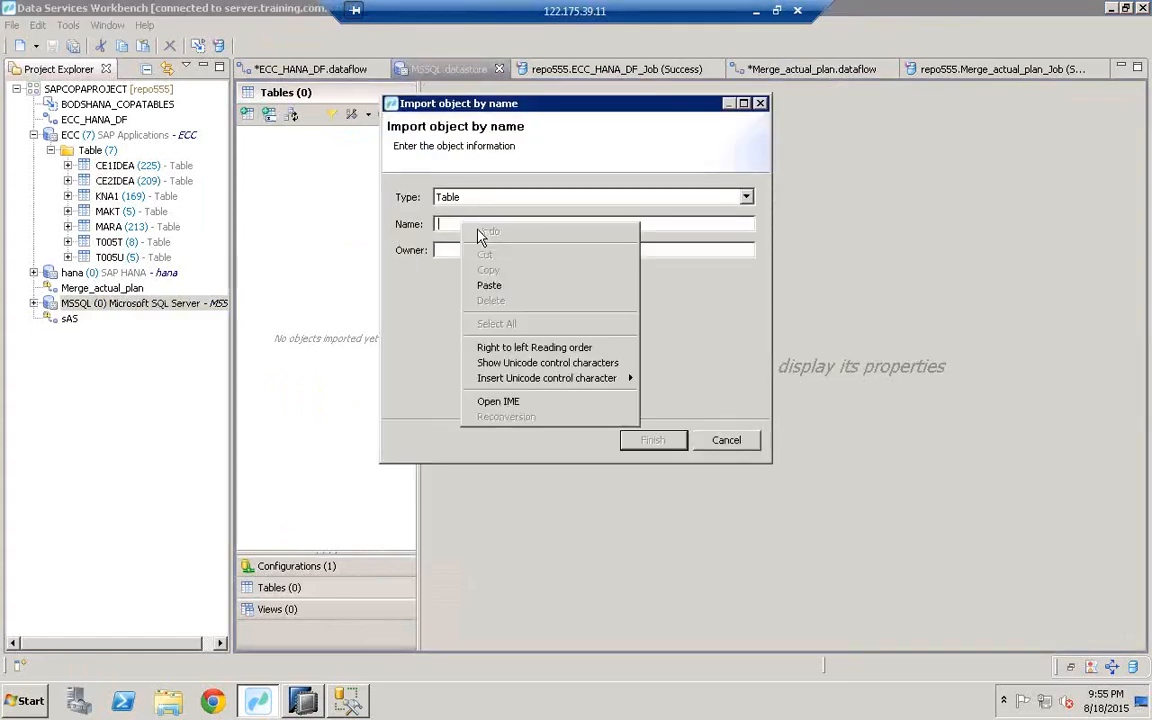
{"action": "left_click", "coordinate": [488, 284]}
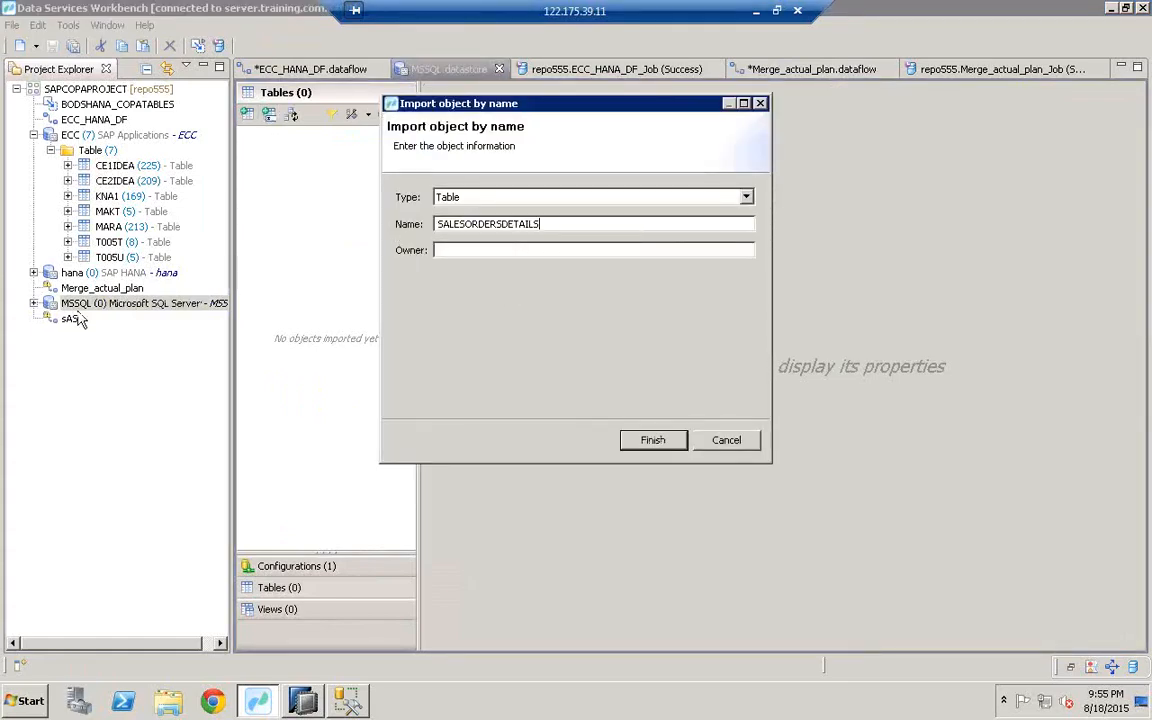
{"action": "left_click", "coordinate": [656, 447]}
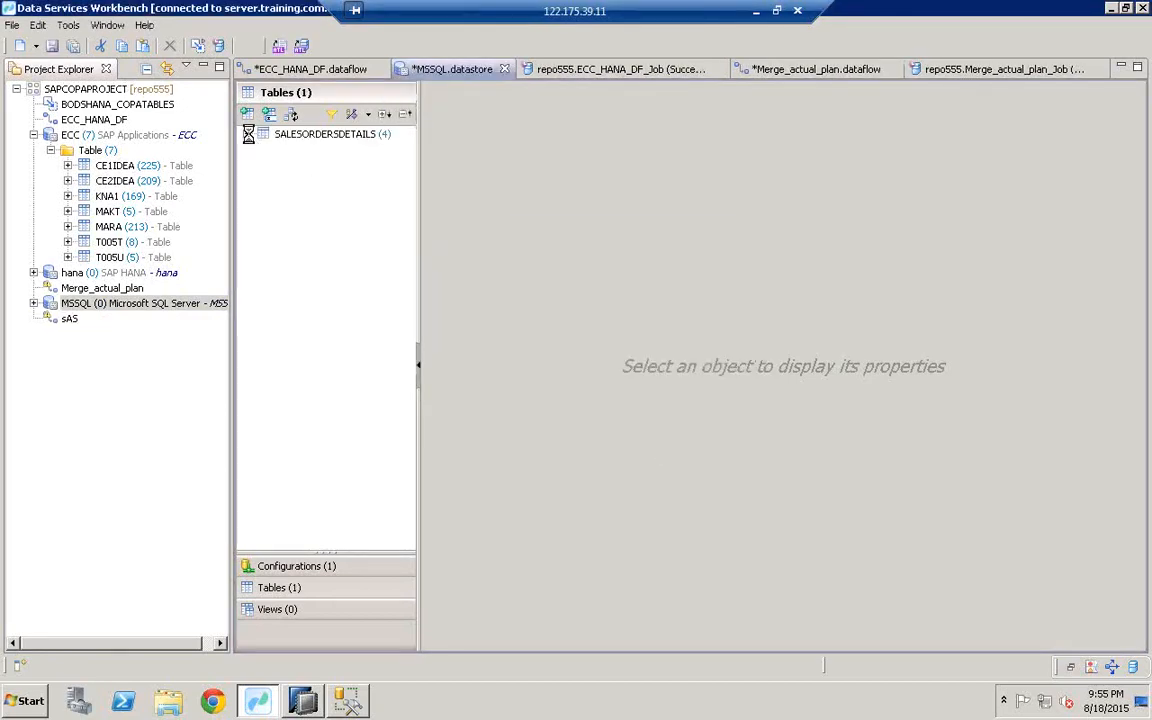
Step: Save the MSSQL datastore and reveal SALESORDERSDETAILS under MSSQL > Table > dbo
{"action": "left_click", "coordinate": [247, 134]}
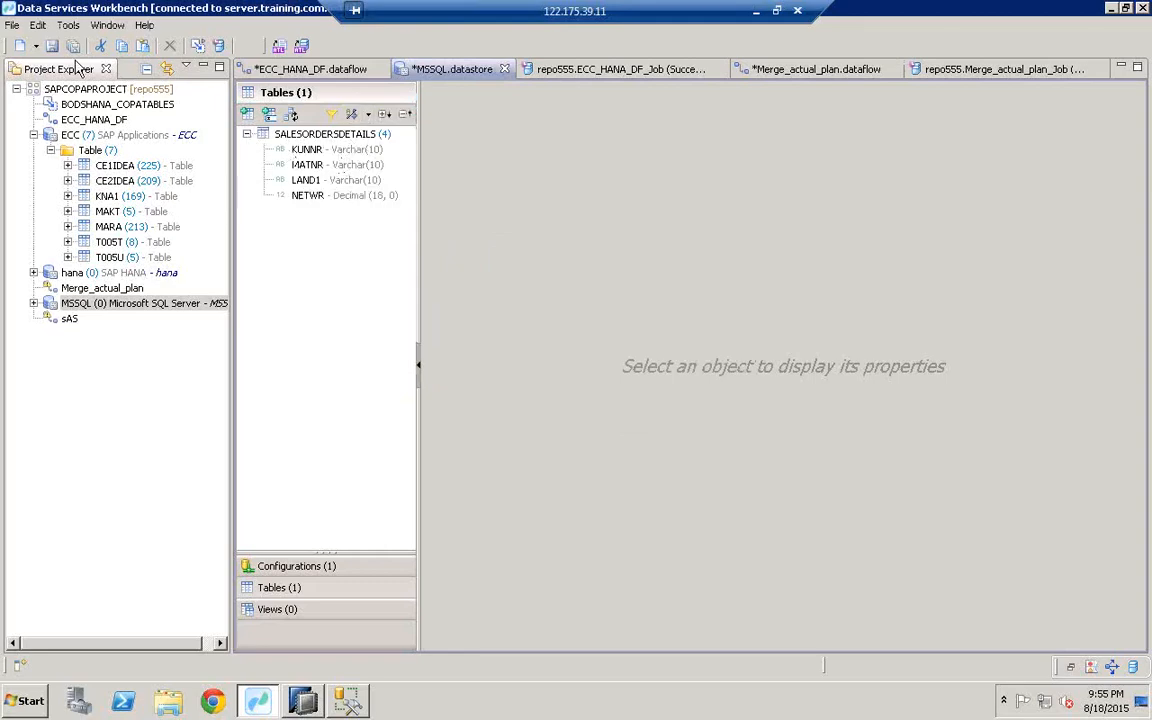
{"action": "left_click", "coordinate": [52, 46]}
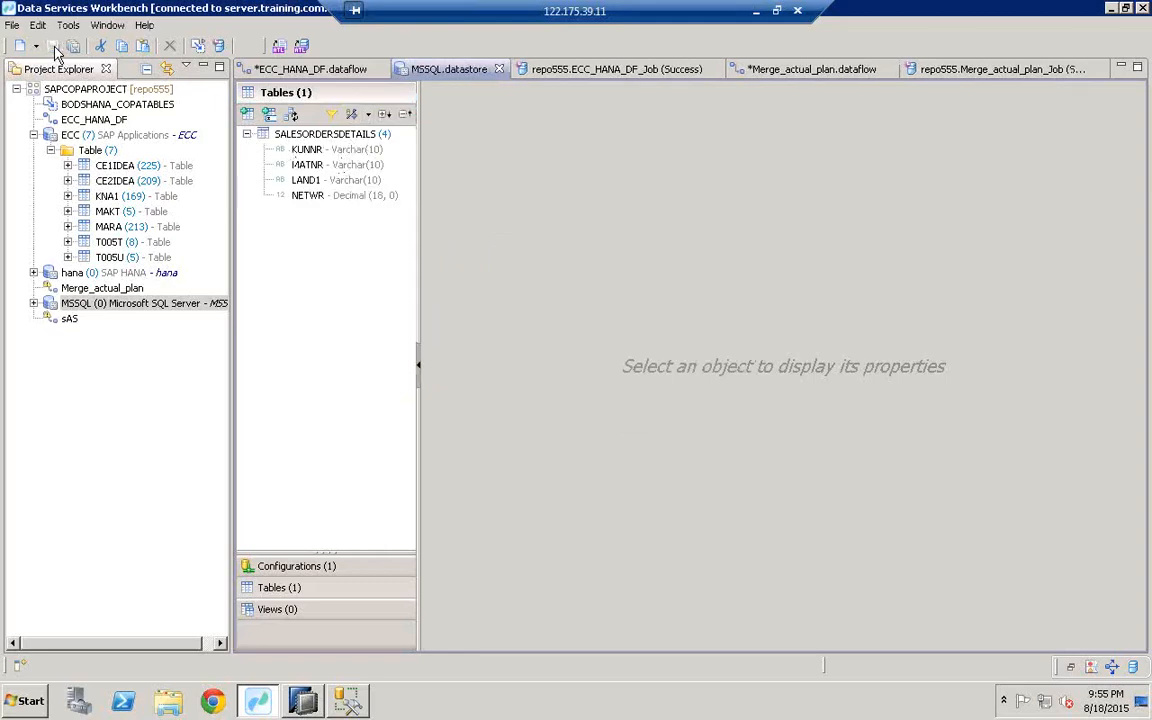
{"action": "left_click", "coordinate": [33, 303]}
{"action": "left_click", "coordinate": [50, 319]}
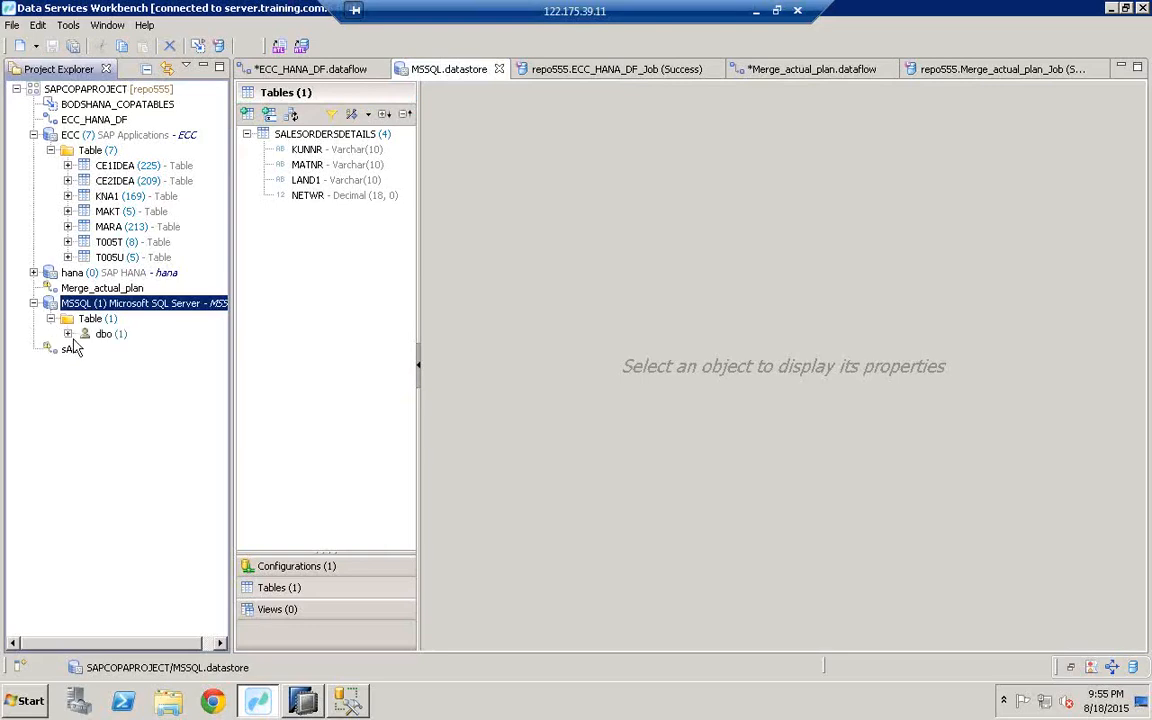
{"action": "left_click", "coordinate": [67, 334]}
{"action": "left_click", "coordinate": [140, 349]}
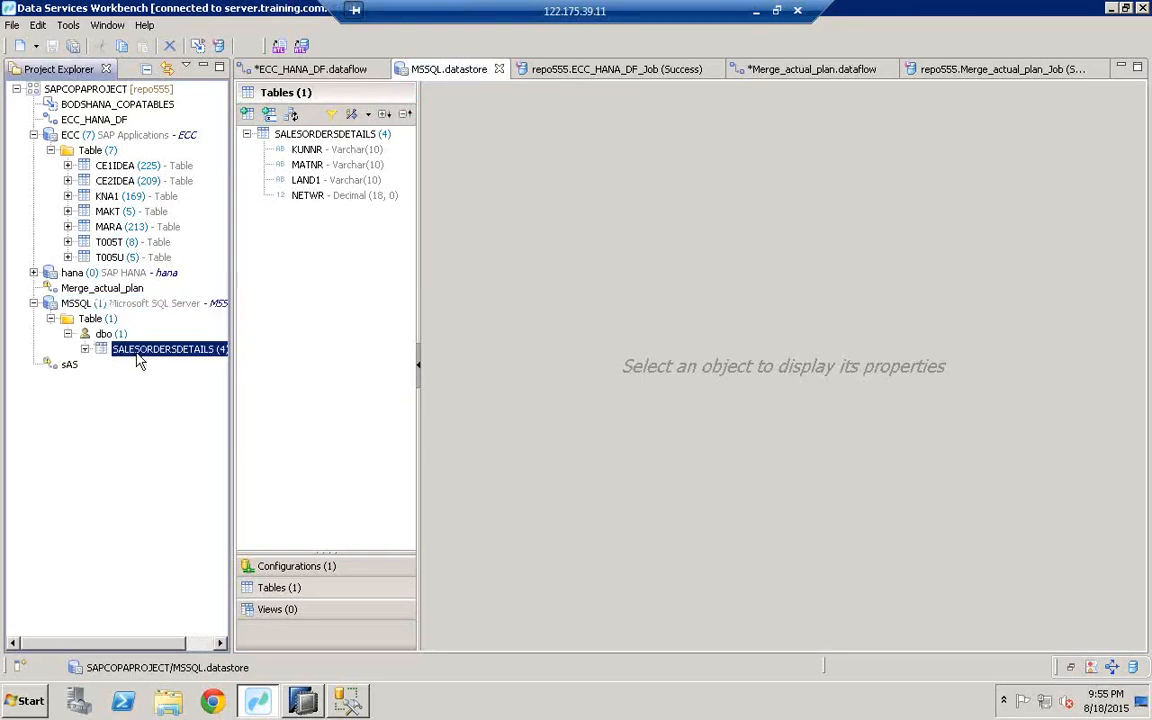
{"action": "left_click_drag", "start_coordinate": [230, 388], "coordinate": [341, 383]}
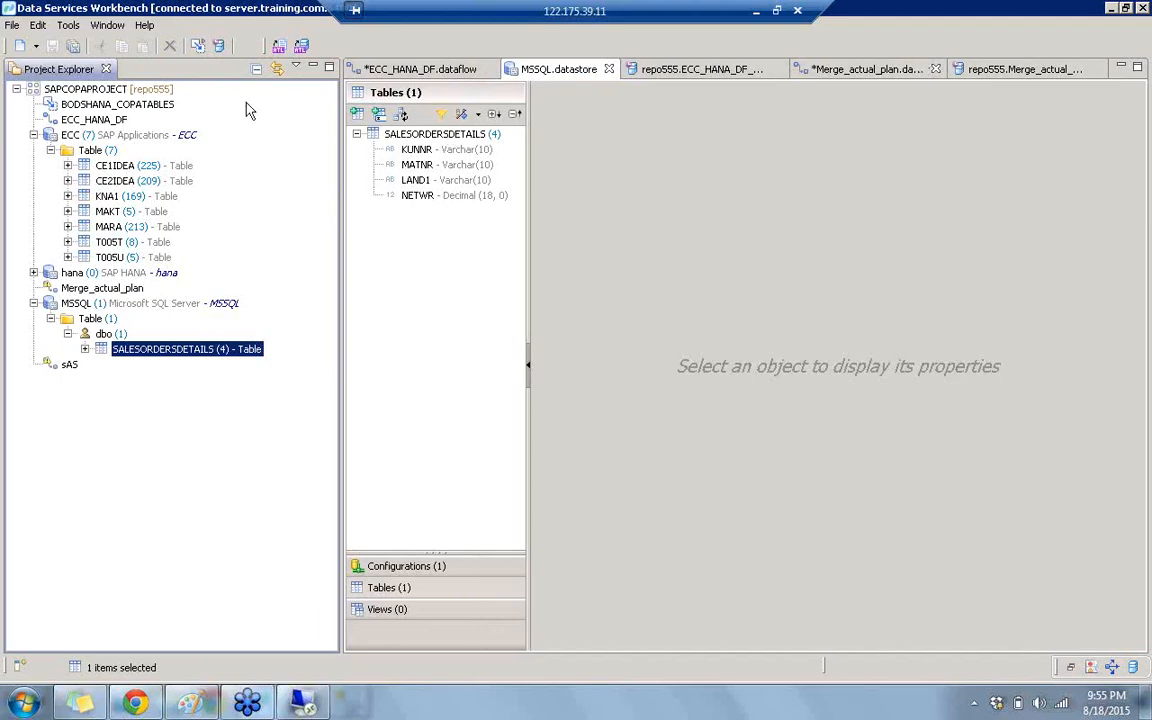
Step: Create data flow DF_DATA_HANA in SAPCOPAPROJECT, with DF_DATA_HANA as its description
{"action": "left_click", "coordinate": [103, 90]}
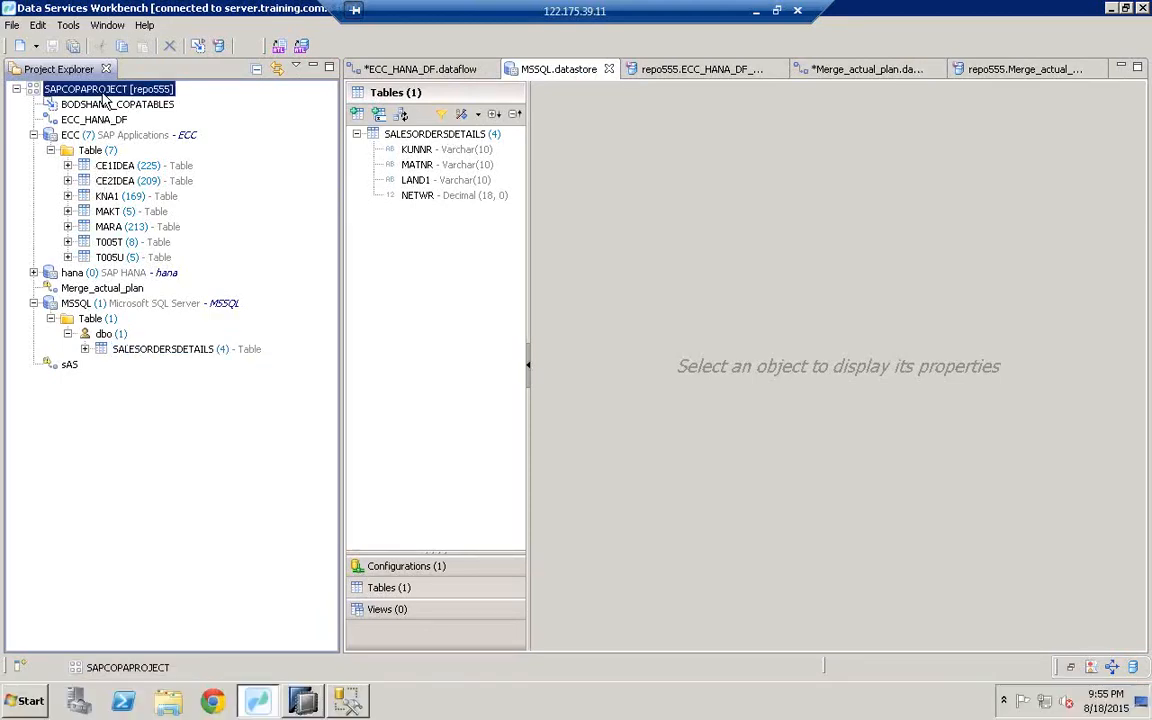
{"action": "right_click", "coordinate": [101, 94]}
{"action": "mouse_move", "coordinate": [138, 104]}
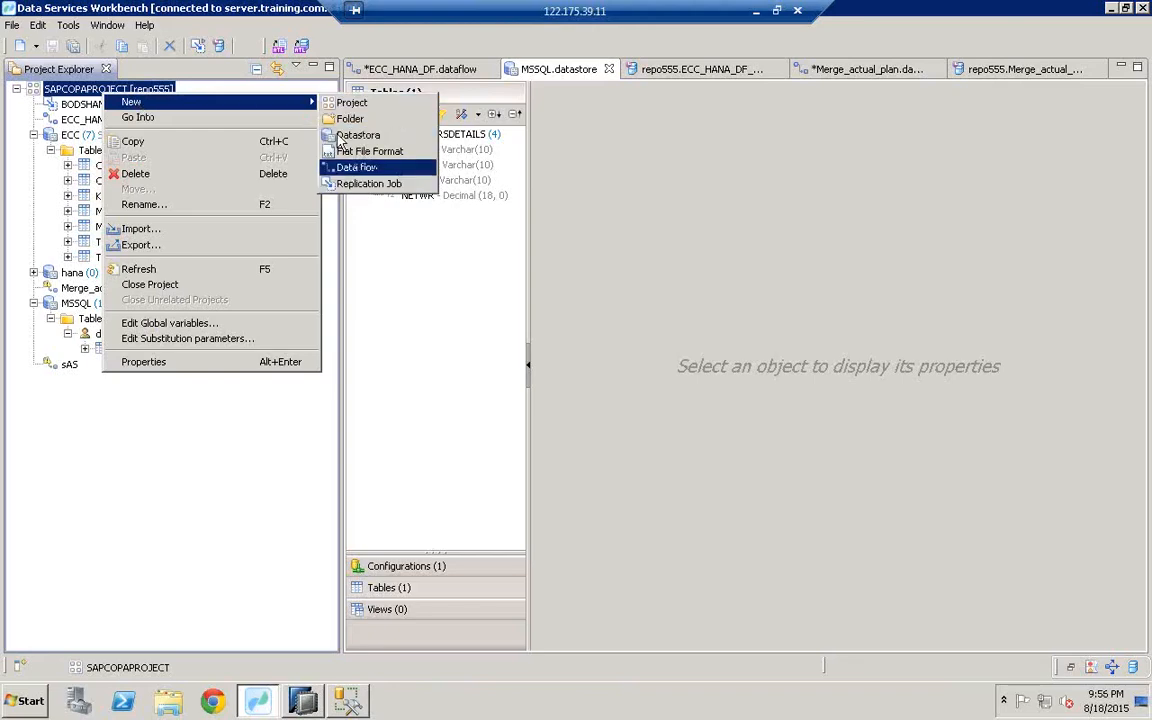
{"action": "left_click", "coordinate": [357, 168]}
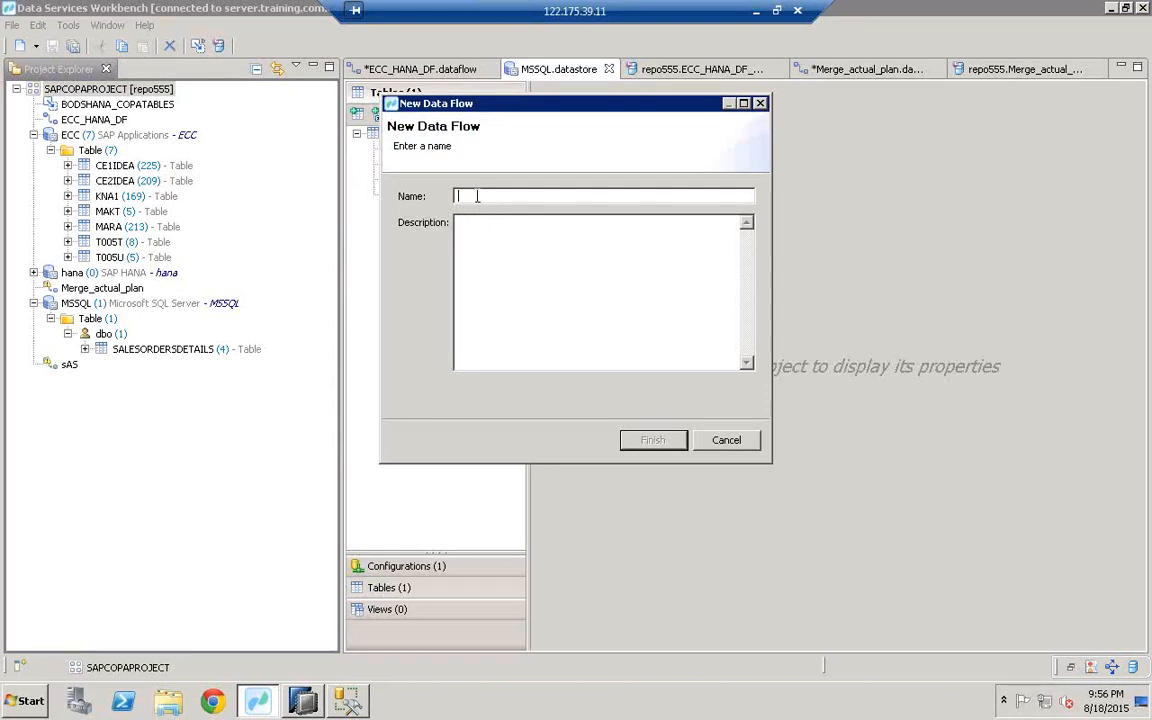
{"action": "type", "text": "DF_DATA_HANA"}
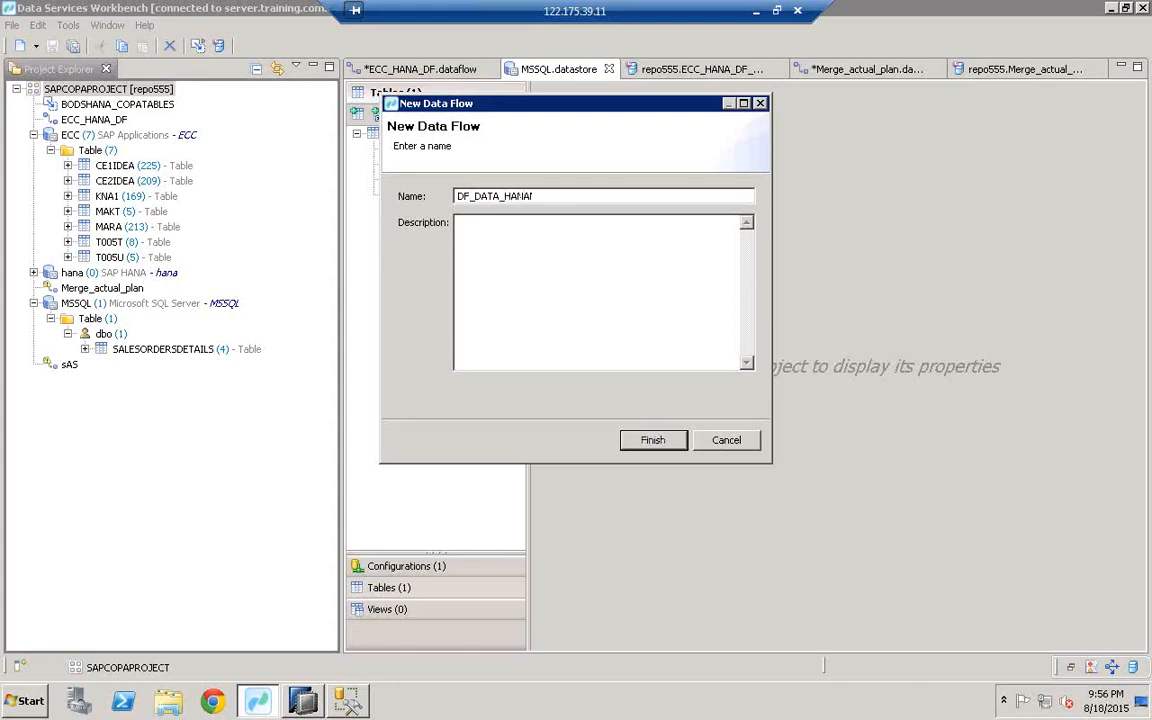
{"action": "left_click_drag", "start_coordinate": [540, 198], "coordinate": [379, 206]}
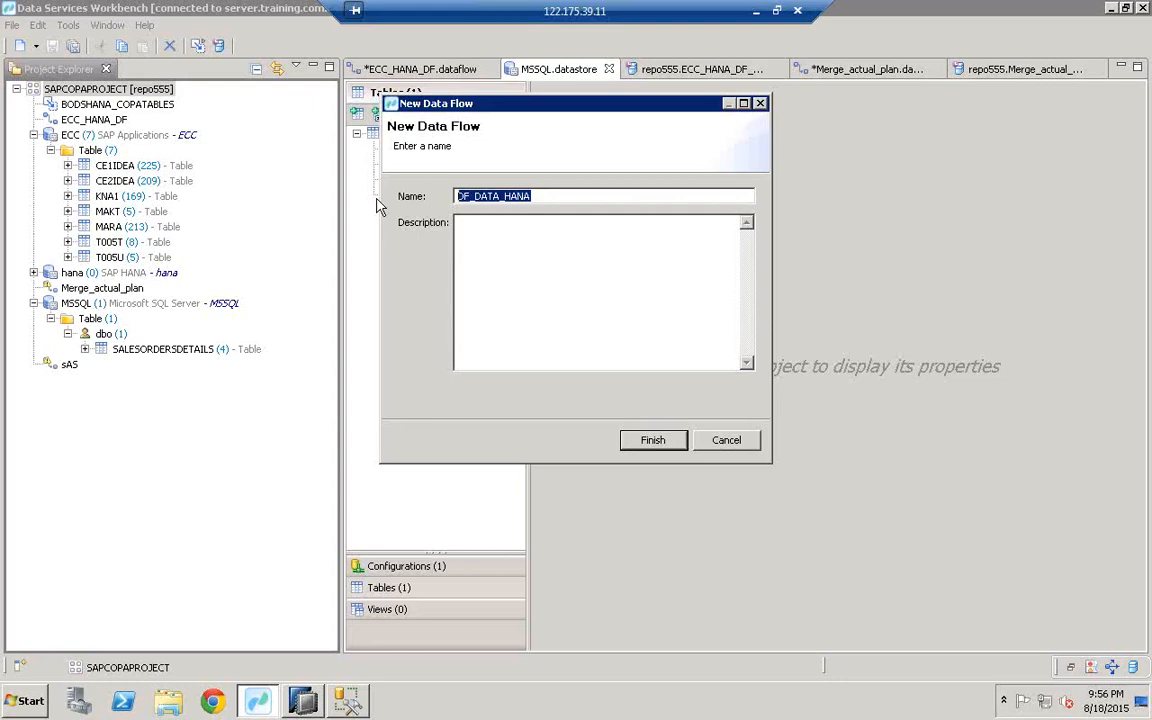
{"action": "key", "text": "ctrl+c"}
{"action": "left_click", "coordinate": [502, 265]}
{"action": "key", "text": "ctrl+v"}
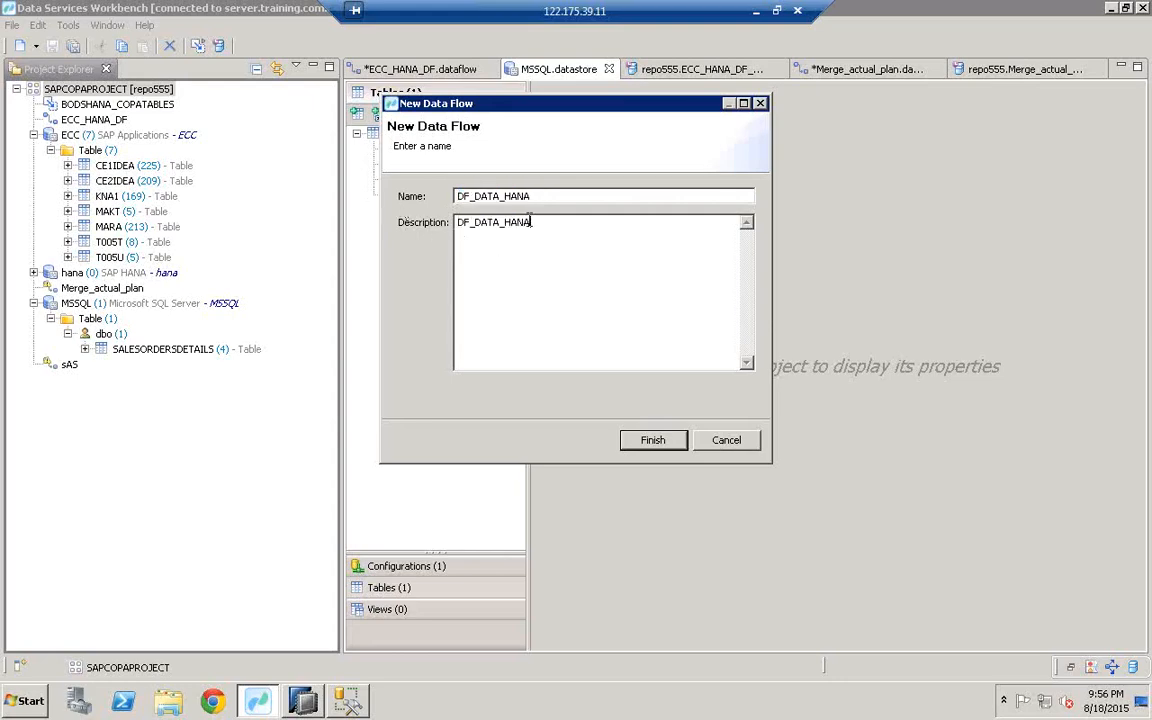
{"action": "left_click", "coordinate": [653, 441]}
{"action": "left_click_drag", "start_coordinate": [636, 368], "coordinate": [636, 549]}
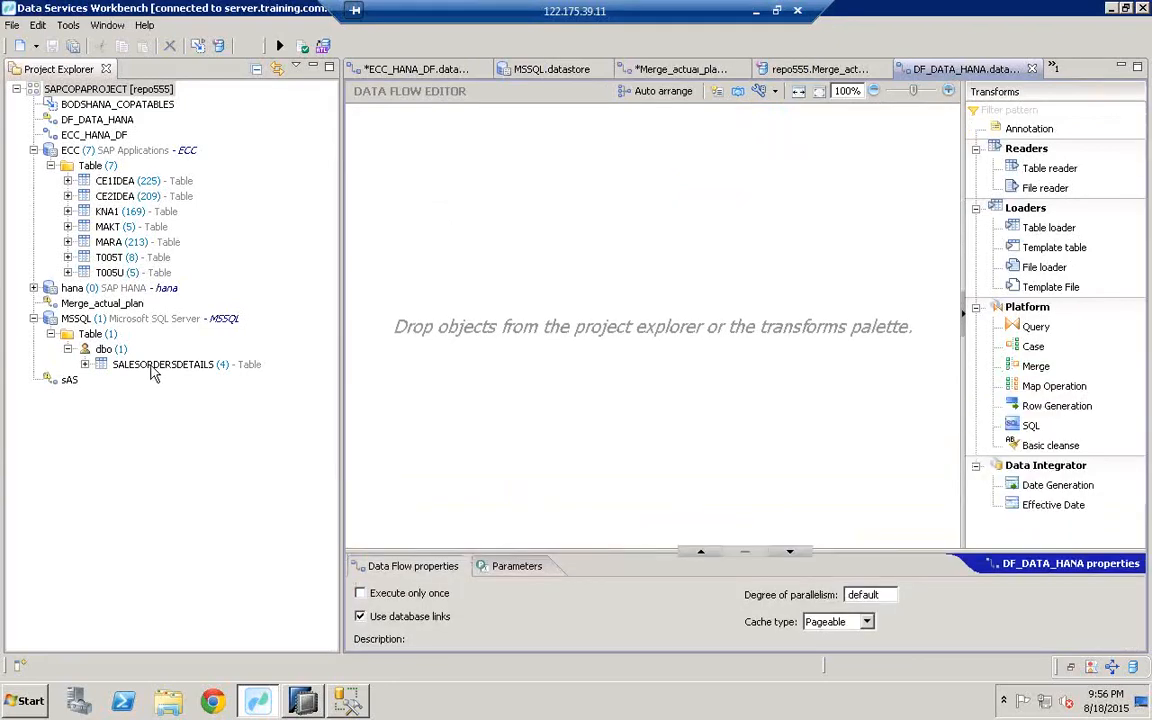
{"action": "left_click_drag", "start_coordinate": [152, 367], "coordinate": [404, 318]}
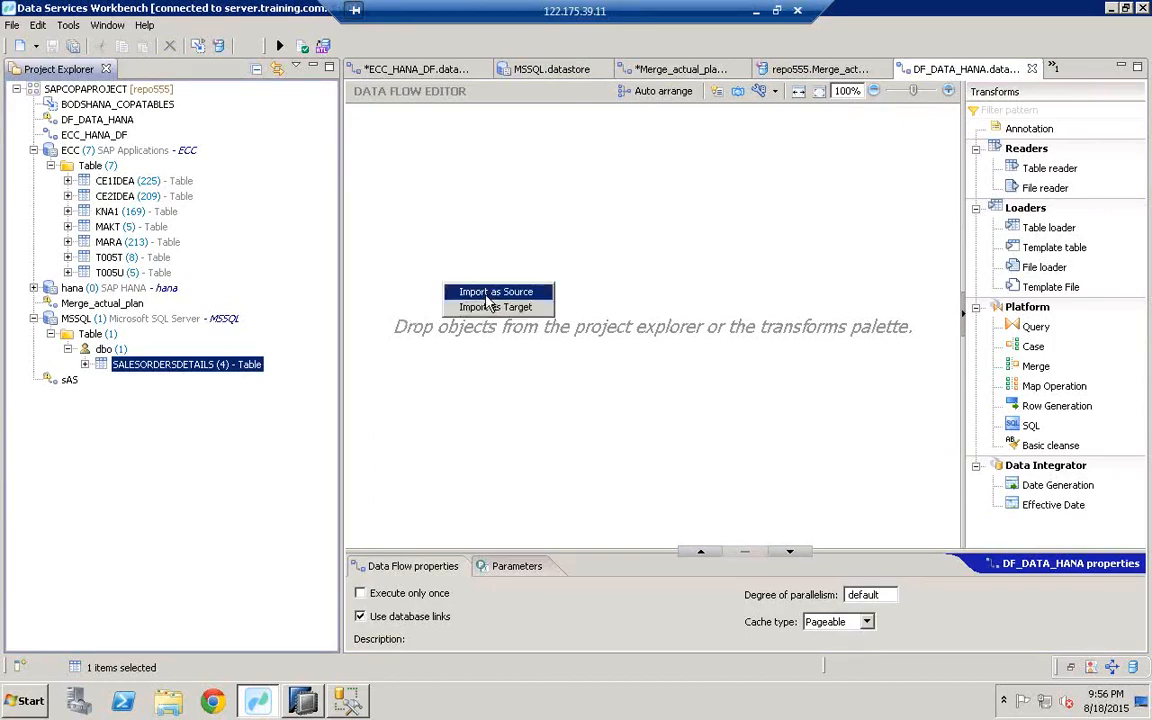
Step: Import SALESORDERSDETAILS as the source and connect it to a new Query transform
{"action": "left_click", "coordinate": [486, 297]}
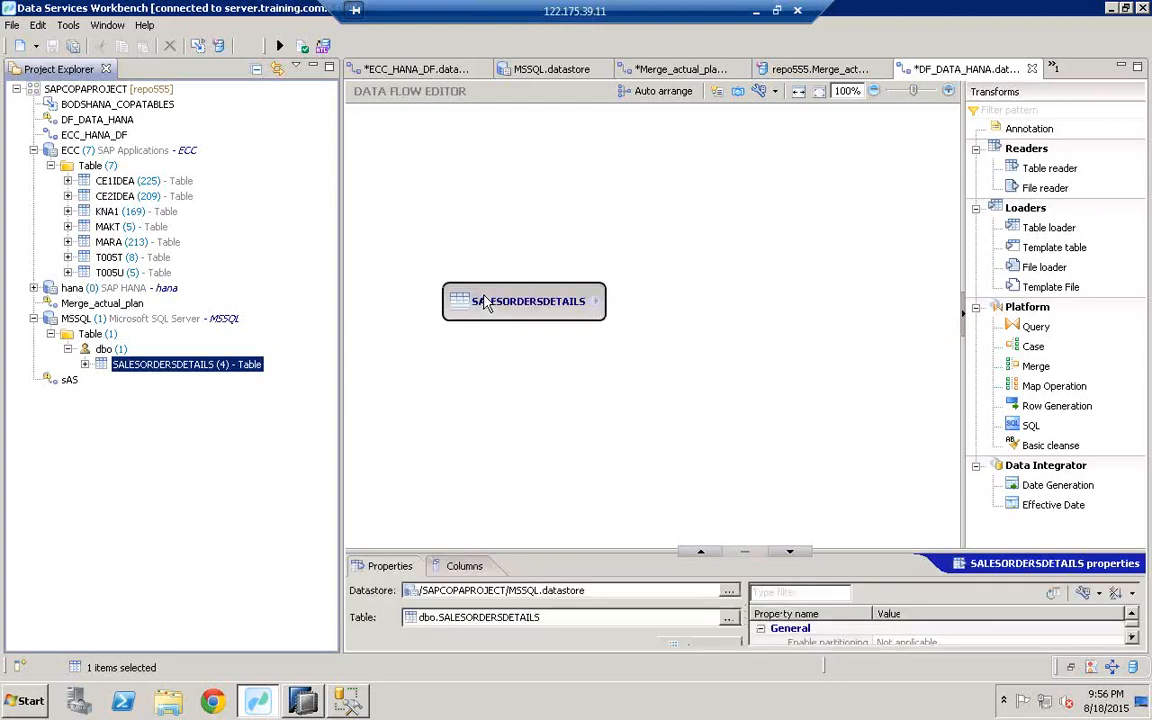
{"action": "left_click", "coordinate": [1035, 327]}
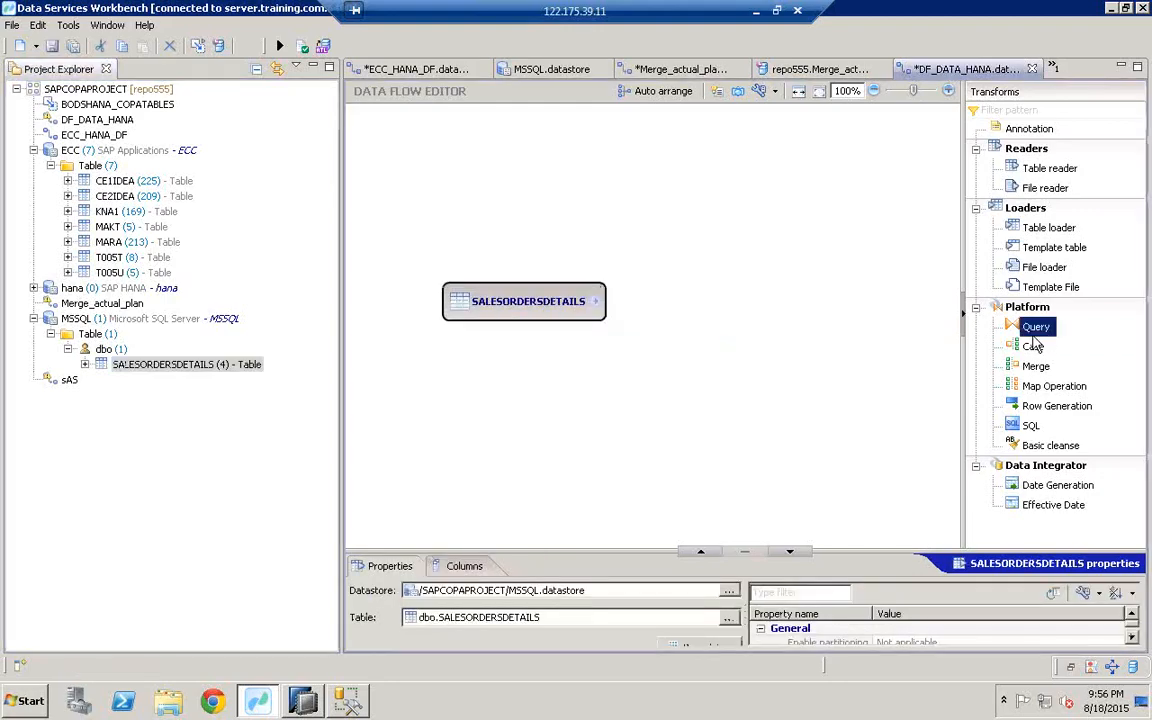
{"action": "left_click", "coordinate": [777, 312]}
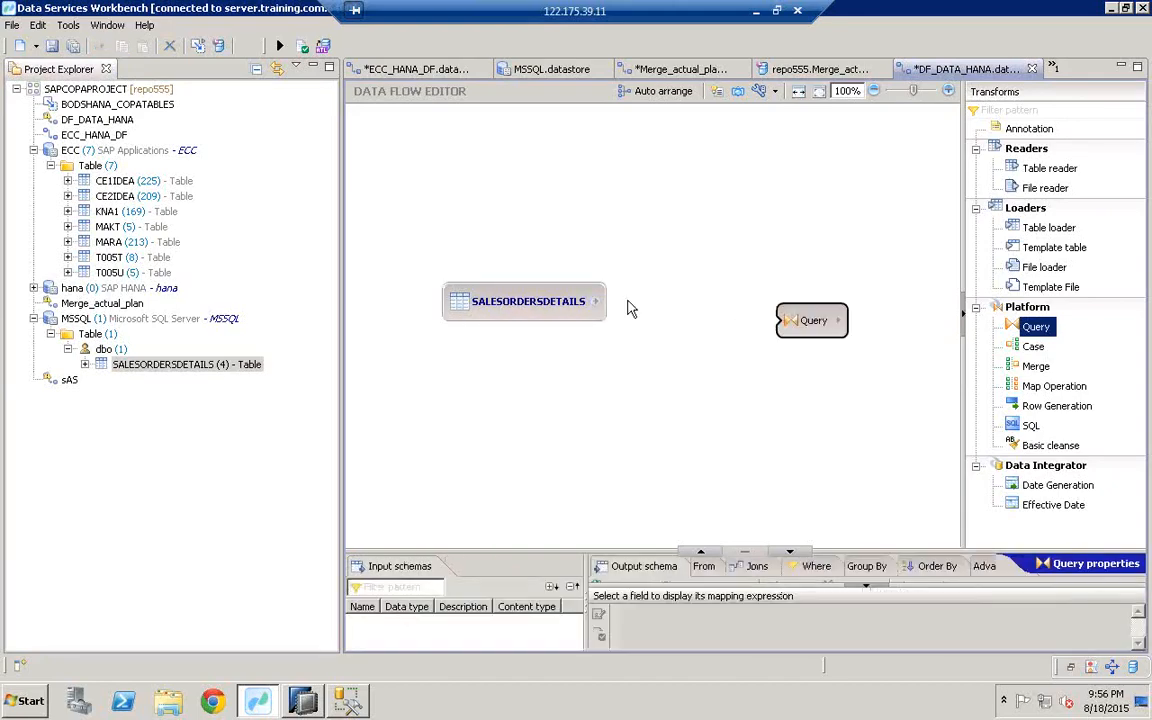
{"action": "left_click_drag", "start_coordinate": [596, 305], "coordinate": [800, 330]}
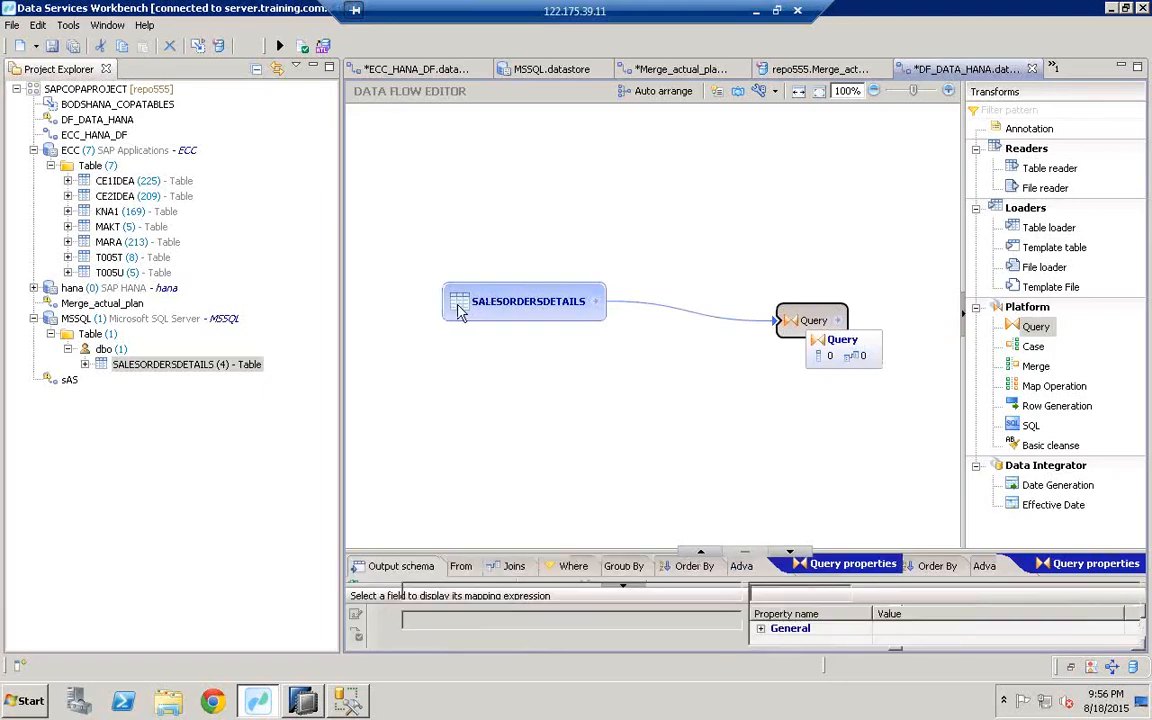
{"action": "left_click_drag", "start_coordinate": [460, 305], "coordinate": [377, 317]}
{"action": "left_click_drag", "start_coordinate": [812, 327], "coordinate": [690, 324]}
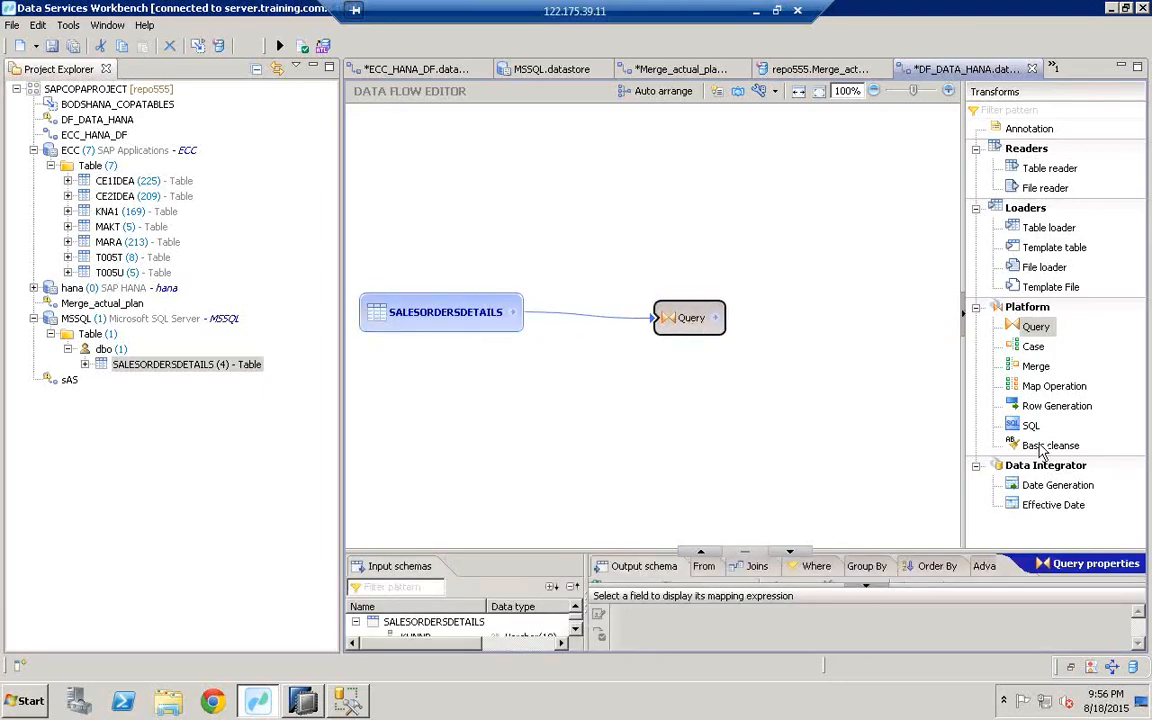
Step: Add a Basic_Cleanse transform and link the Query output into it
{"action": "left_click_drag", "start_coordinate": [1040, 450], "coordinate": [789, 318]}
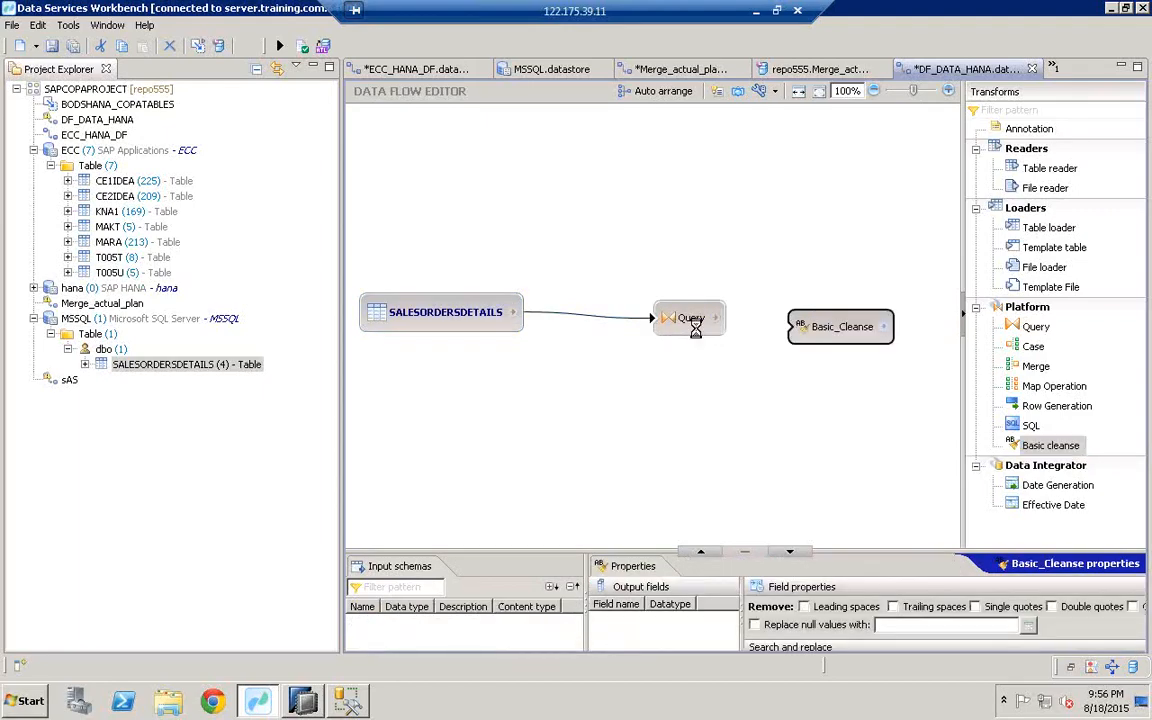
{"action": "left_click_drag", "start_coordinate": [695, 328], "coordinate": [800, 327]}
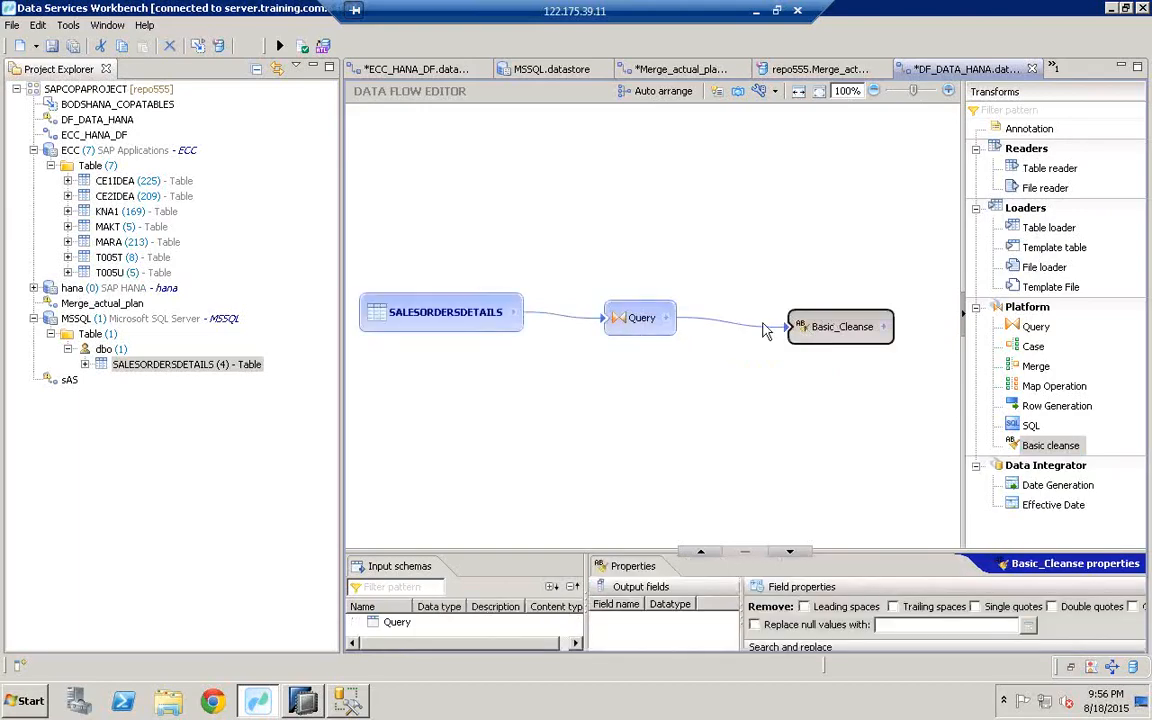
{"action": "right_click", "coordinate": [805, 430]}
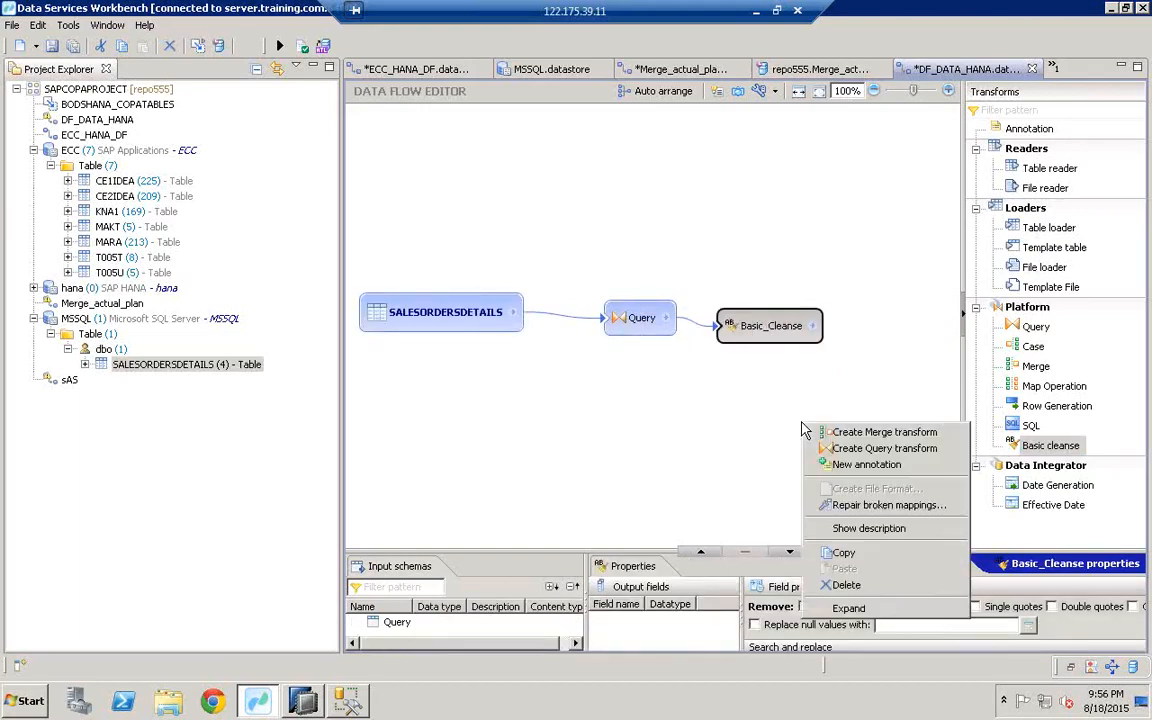
{"action": "left_click", "coordinate": [789, 401]}
{"action": "right_click", "coordinate": [790, 404]}
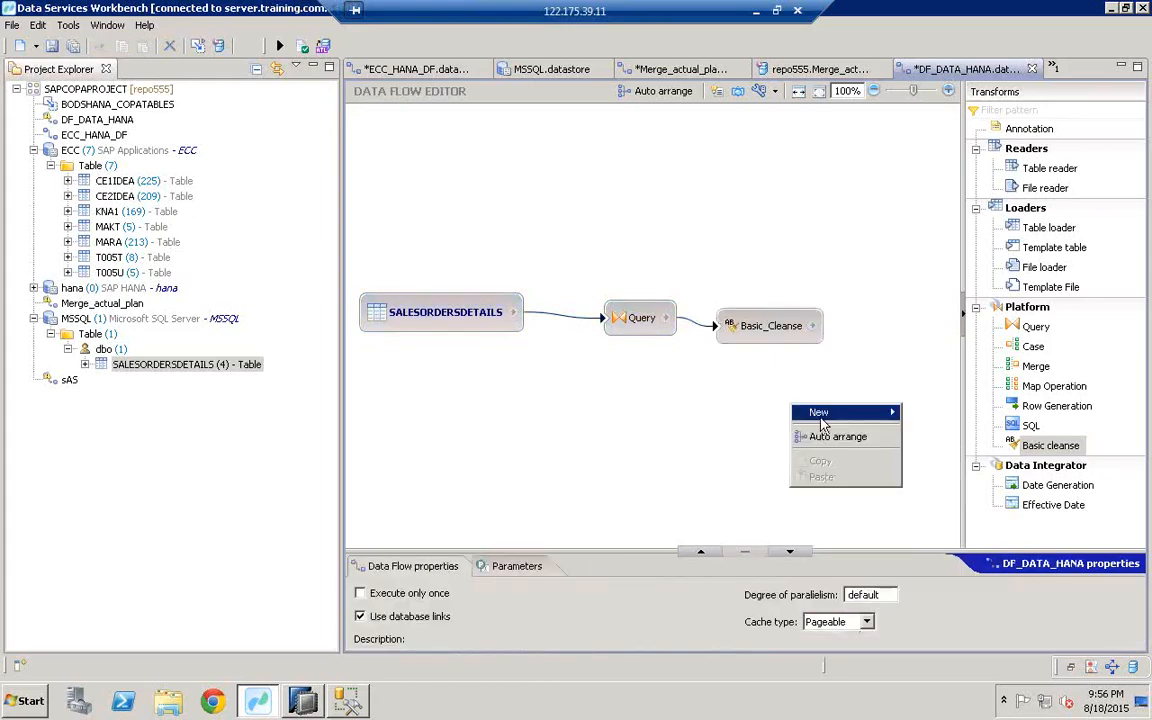
Step: Create template table SALESORDERDETAILS on hana.datastore with table owner HANAUSER
{"action": "mouse_move", "coordinate": [820, 425]}
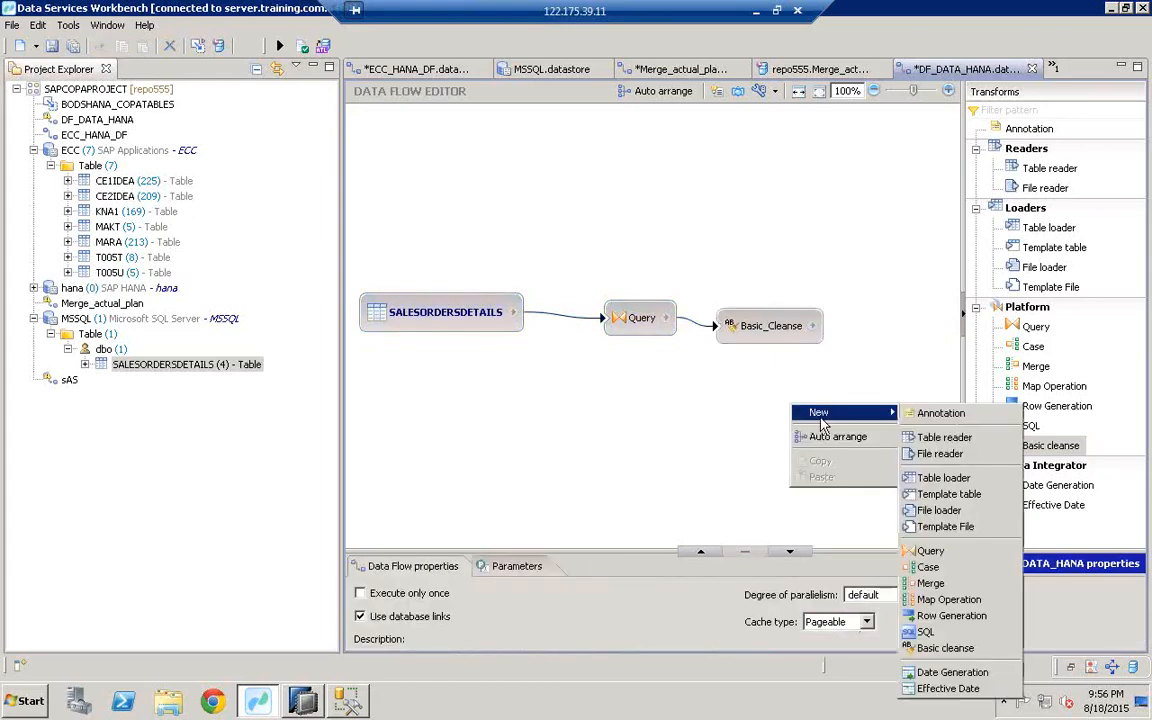
{"action": "left_click", "coordinate": [948, 494]}
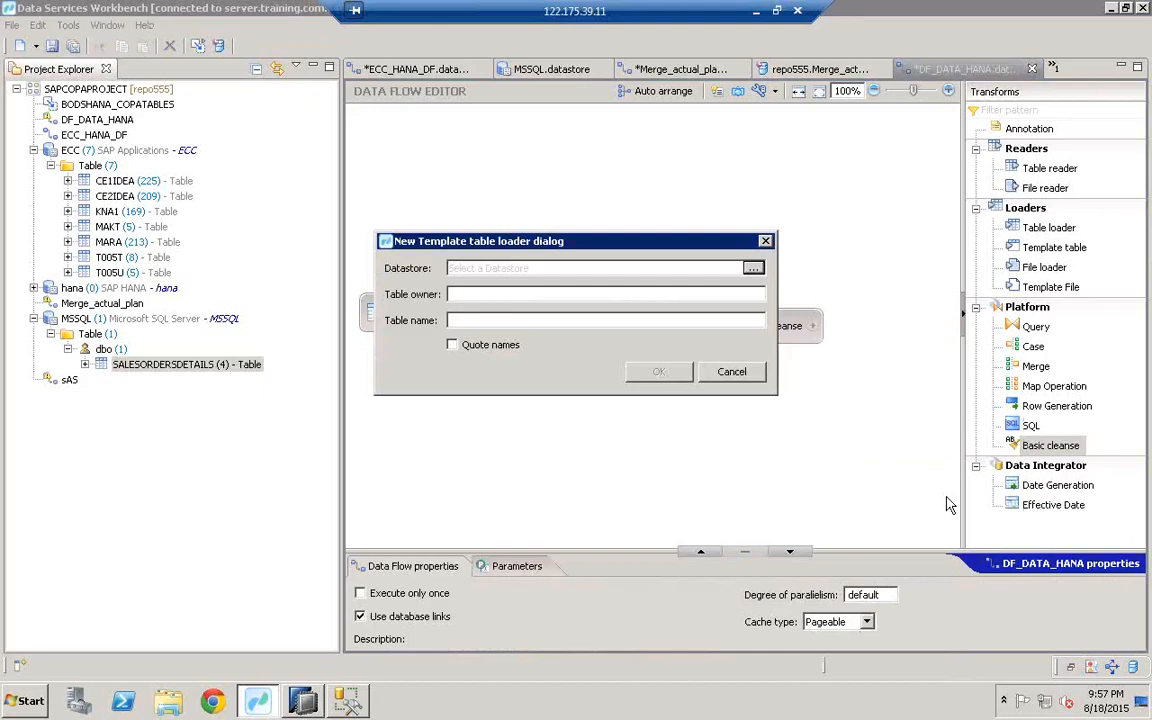
{"action": "left_click", "coordinate": [753, 268]}
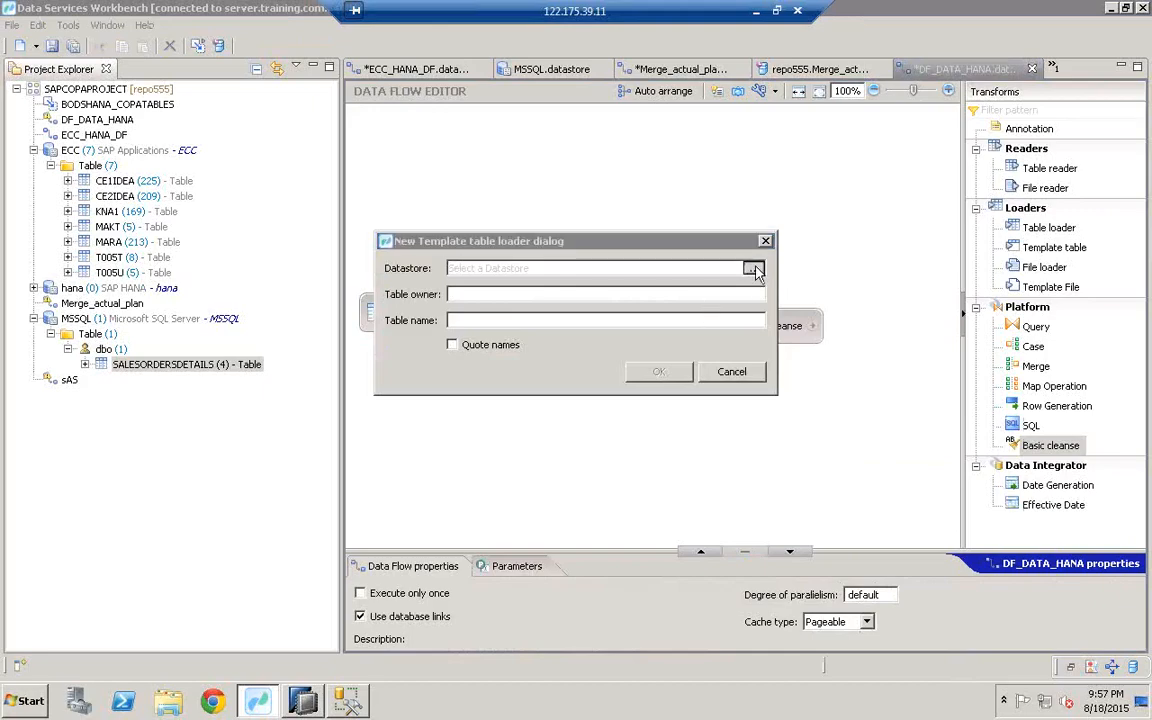
{"action": "double_click", "coordinate": [543, 172]}
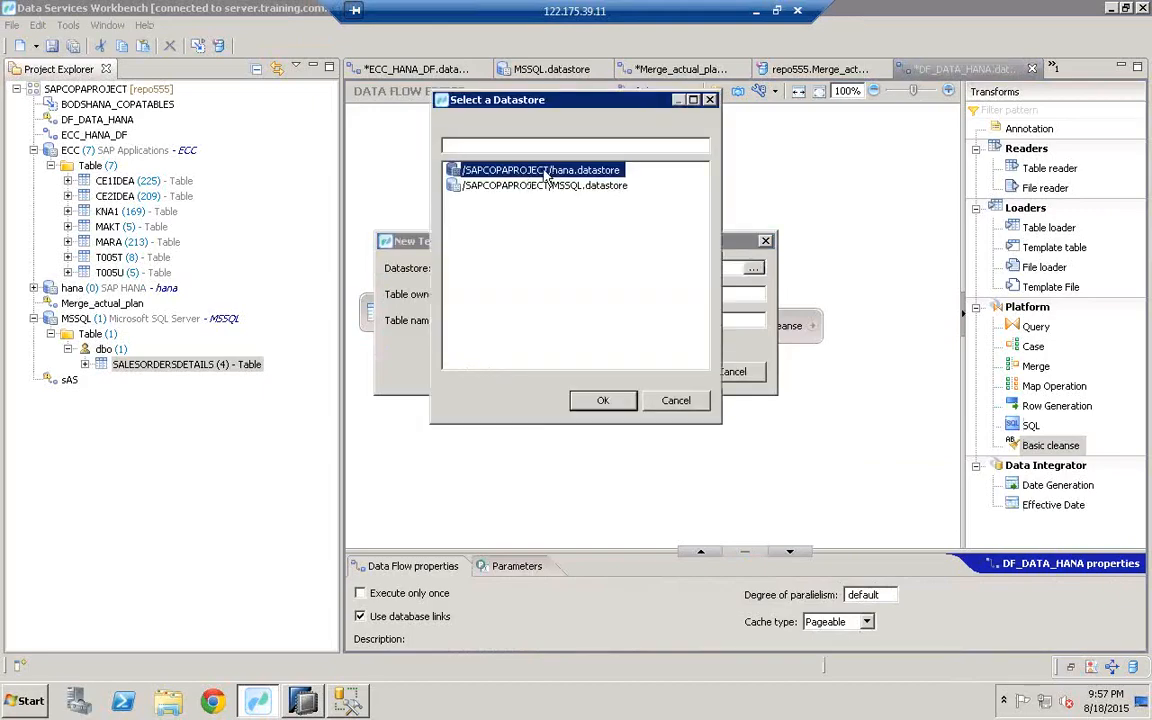
{"action": "left_click", "coordinate": [476, 293]}
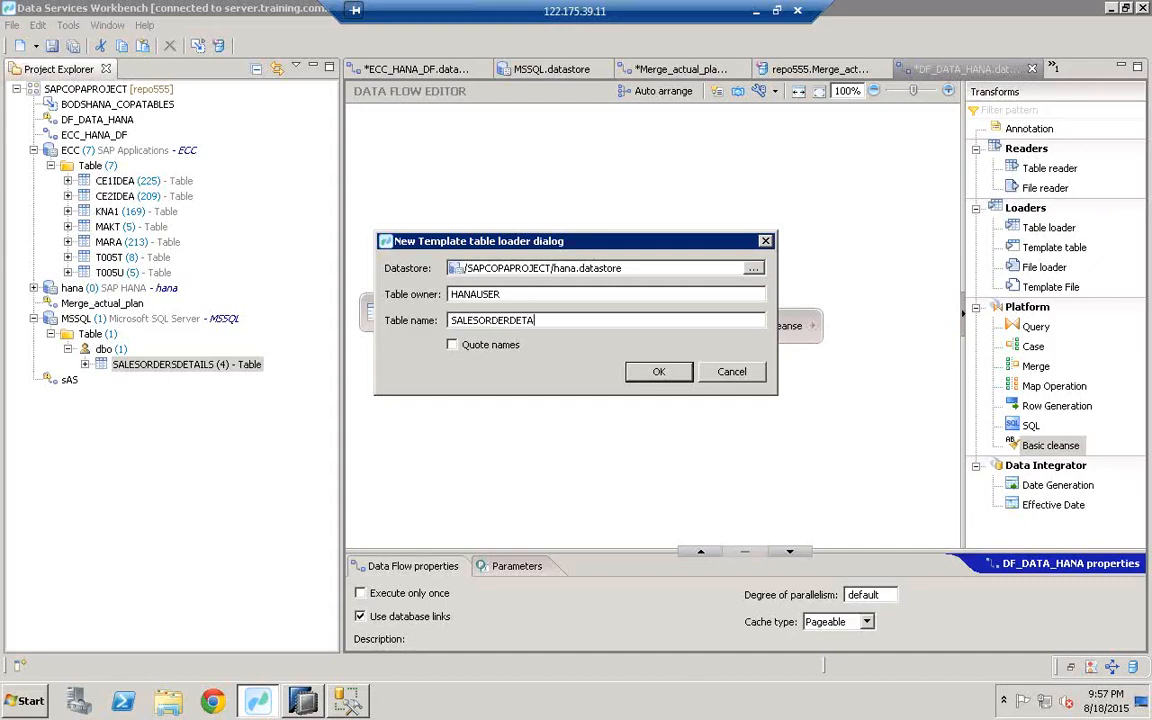
{"action": "left_click", "coordinate": [660, 376]}
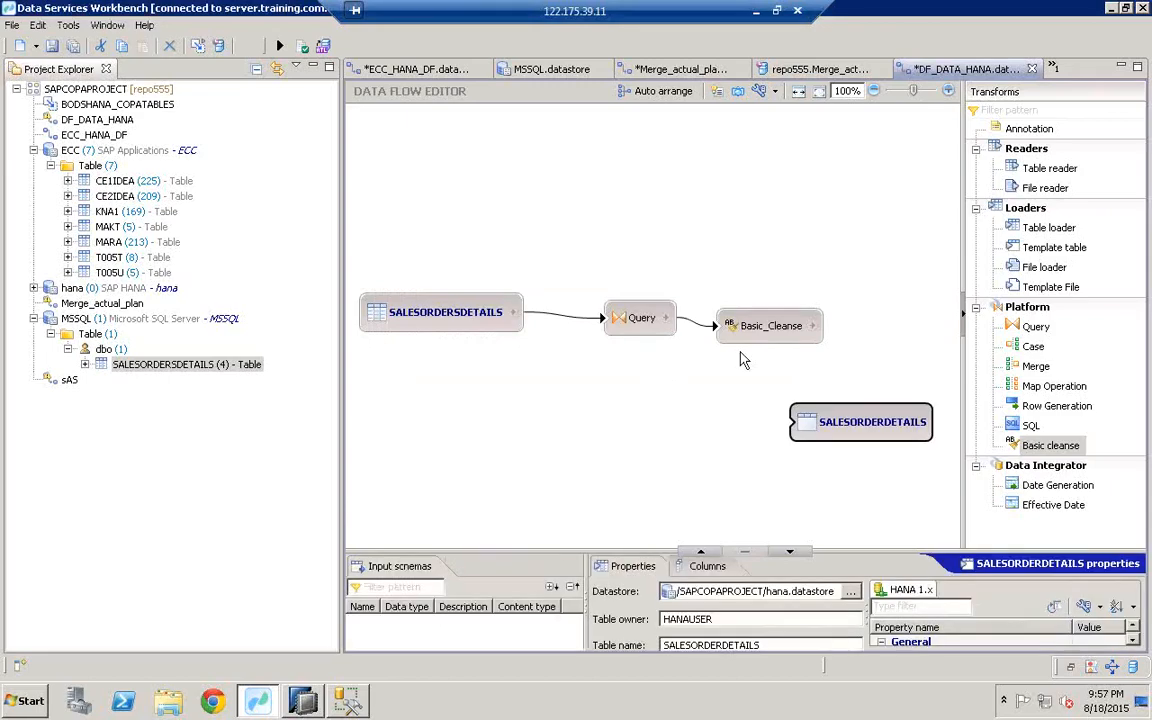
Step: Connect Basic_Cleanse to the SALESORDERDETAILS target and show the Query's input and output schemas
{"action": "left_click_drag", "start_coordinate": [811, 325], "coordinate": [797, 438]}
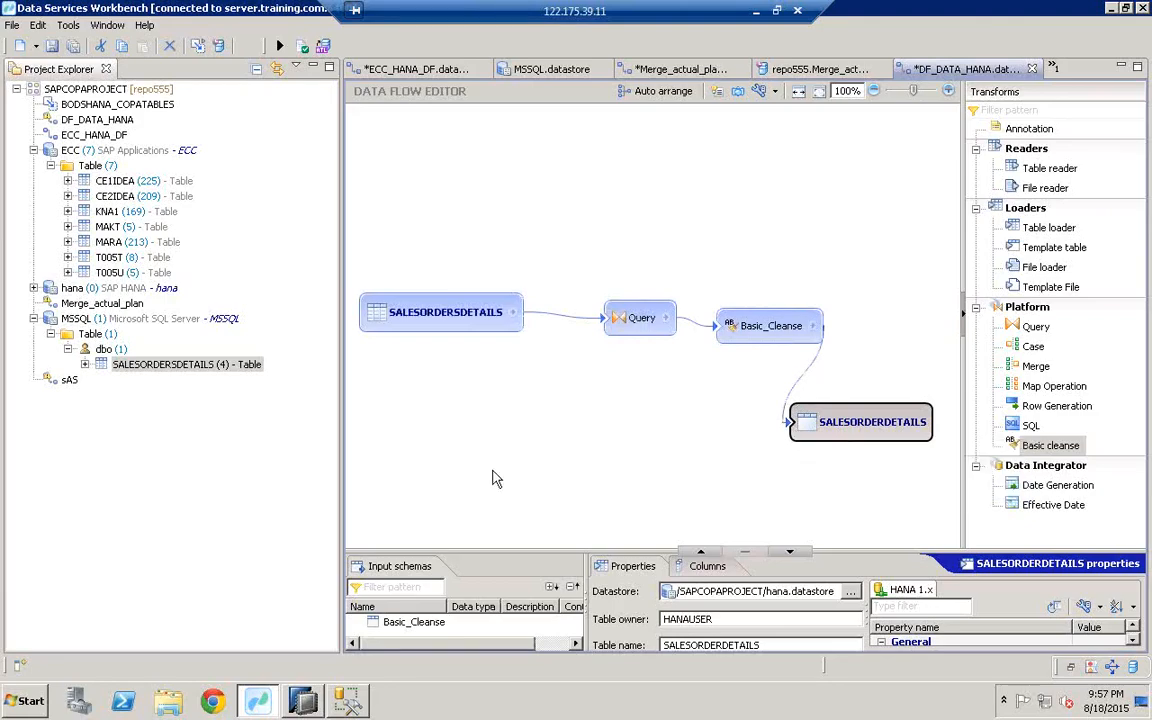
{"action": "left_click", "coordinate": [635, 326]}
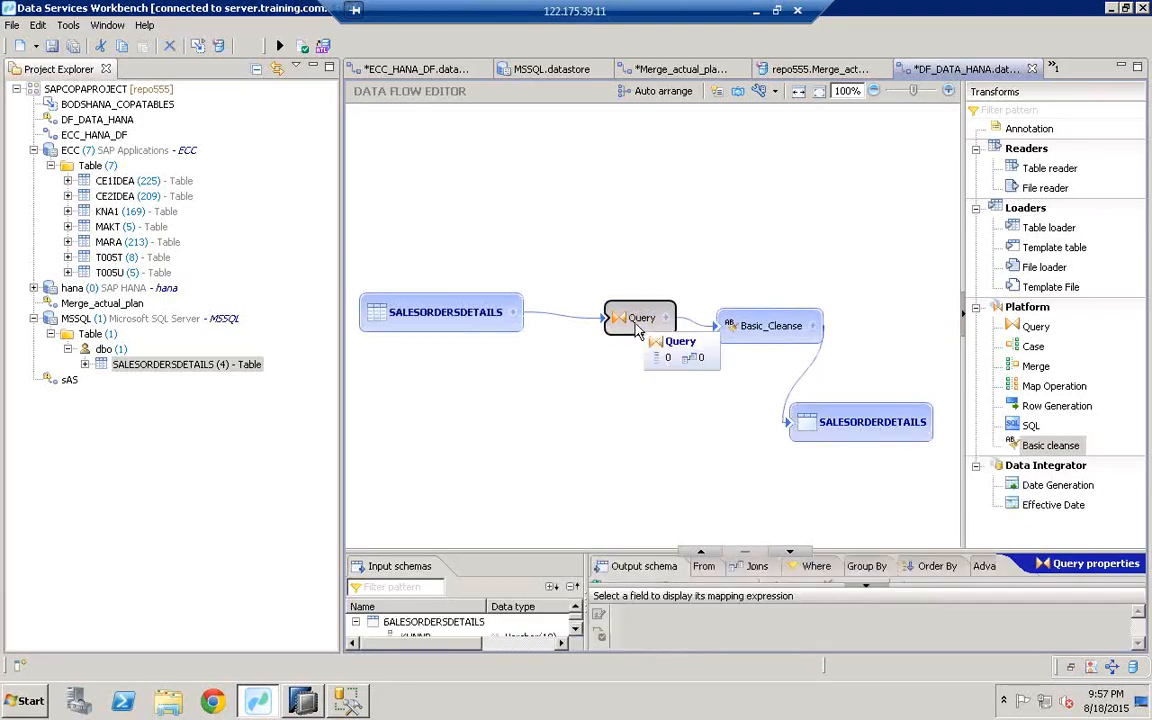
{"action": "left_click", "coordinate": [638, 320]}
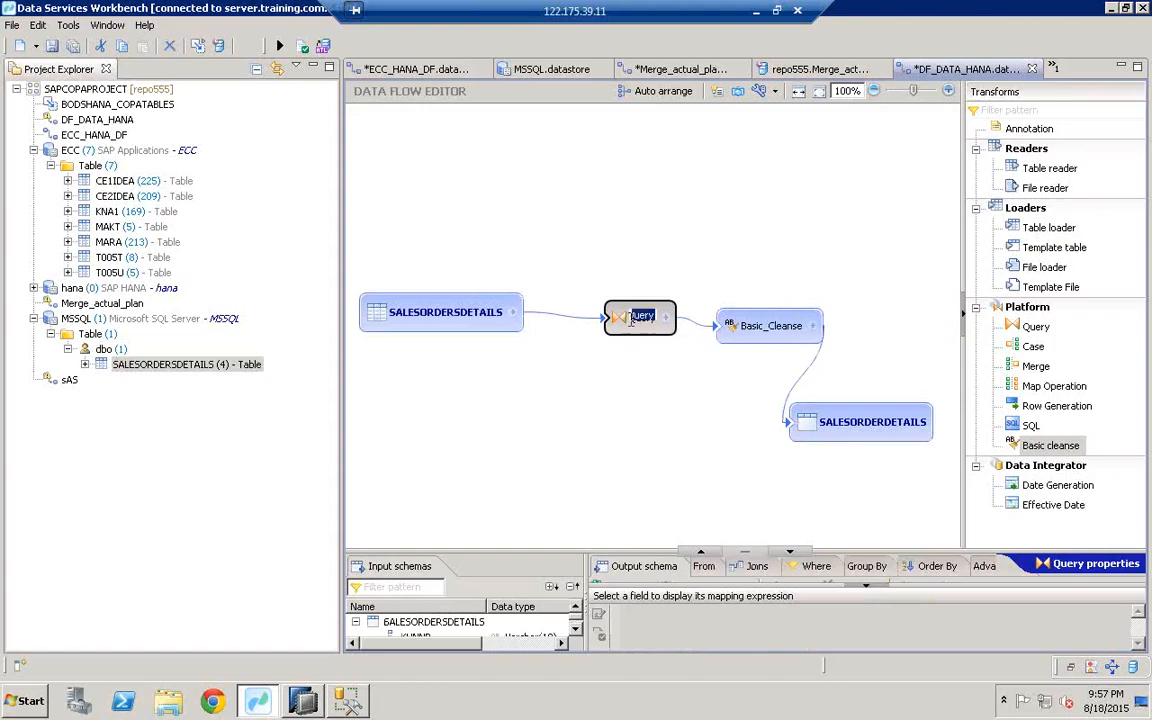
{"action": "left_click", "coordinate": [466, 320]}
{"action": "left_click", "coordinate": [641, 319]}
Step: Map KUNNR, MATNR, LAND1 and NETWR into the Query output schema and review Basic_Cleanse
{"action": "left_click_drag", "start_coordinate": [550, 440], "coordinate": [548, 382]}
{"action": "left_click", "coordinate": [433, 466]}
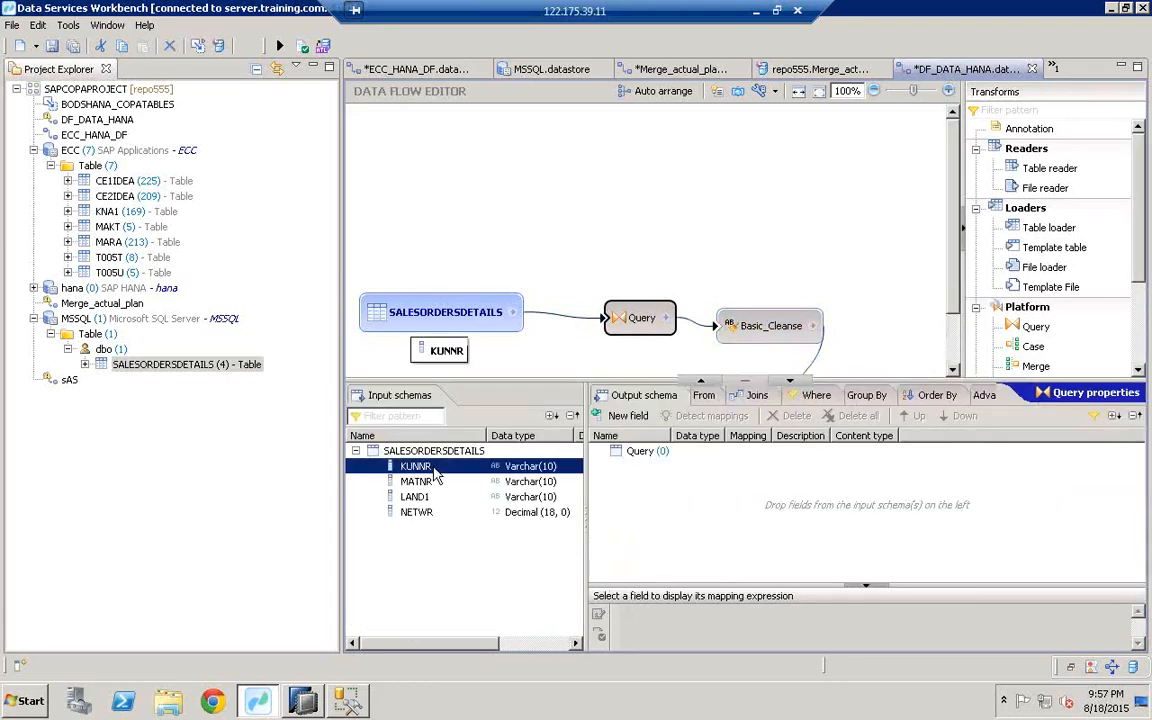
{"action": "left_click", "coordinate": [435, 511], "text": "shift"}
{"action": "left_click_drag", "start_coordinate": [437, 516], "coordinate": [712, 500]}
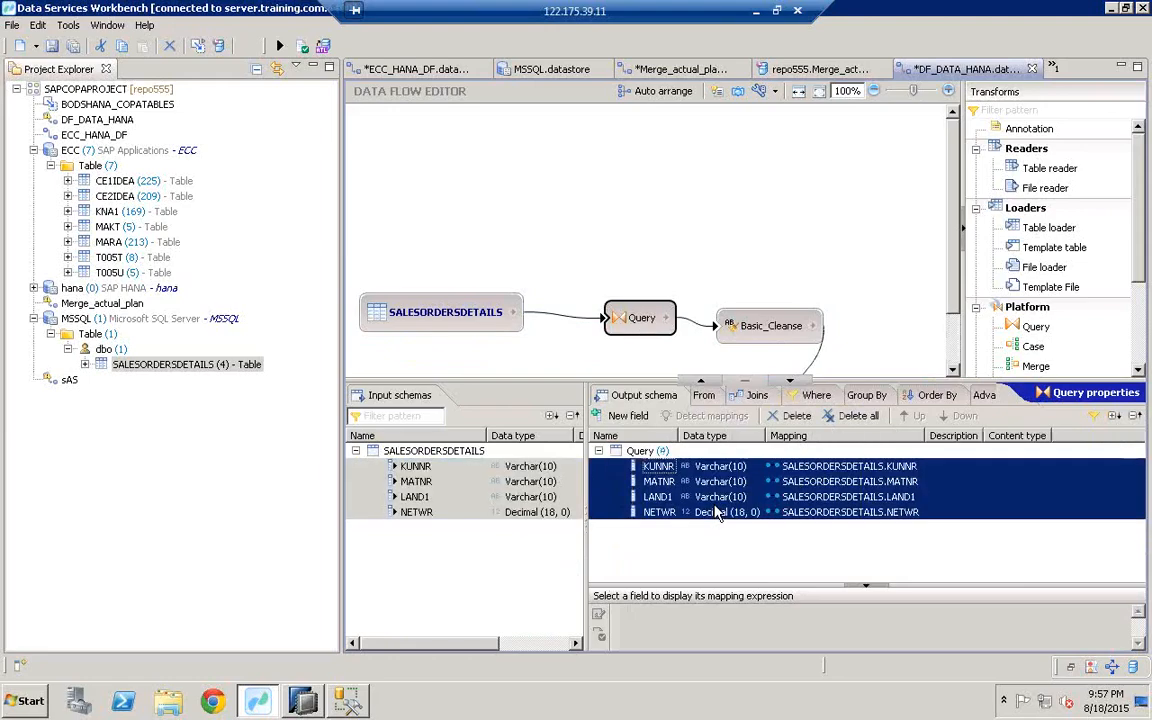
{"action": "left_click", "coordinate": [768, 335]}
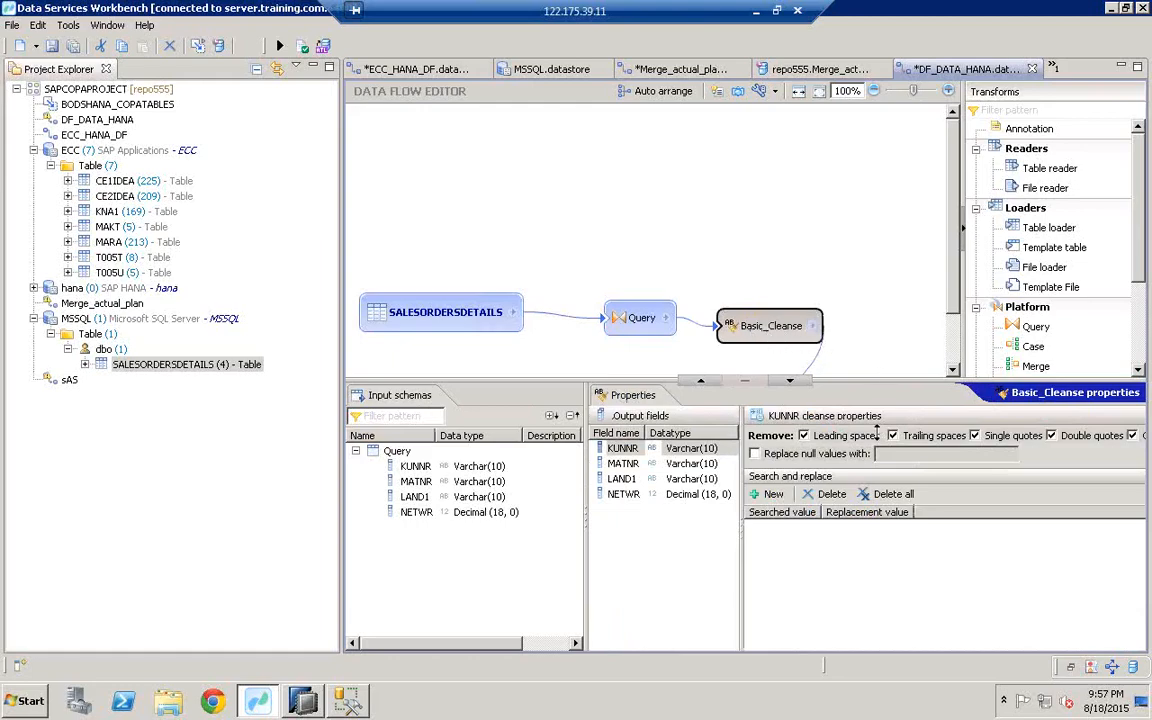
Step: Review the SALESORDERDETAILS target table settings and save the DF_DATA_HANA data flow
{"action": "left_click_drag", "start_coordinate": [877, 433], "coordinate": [866, 483]}
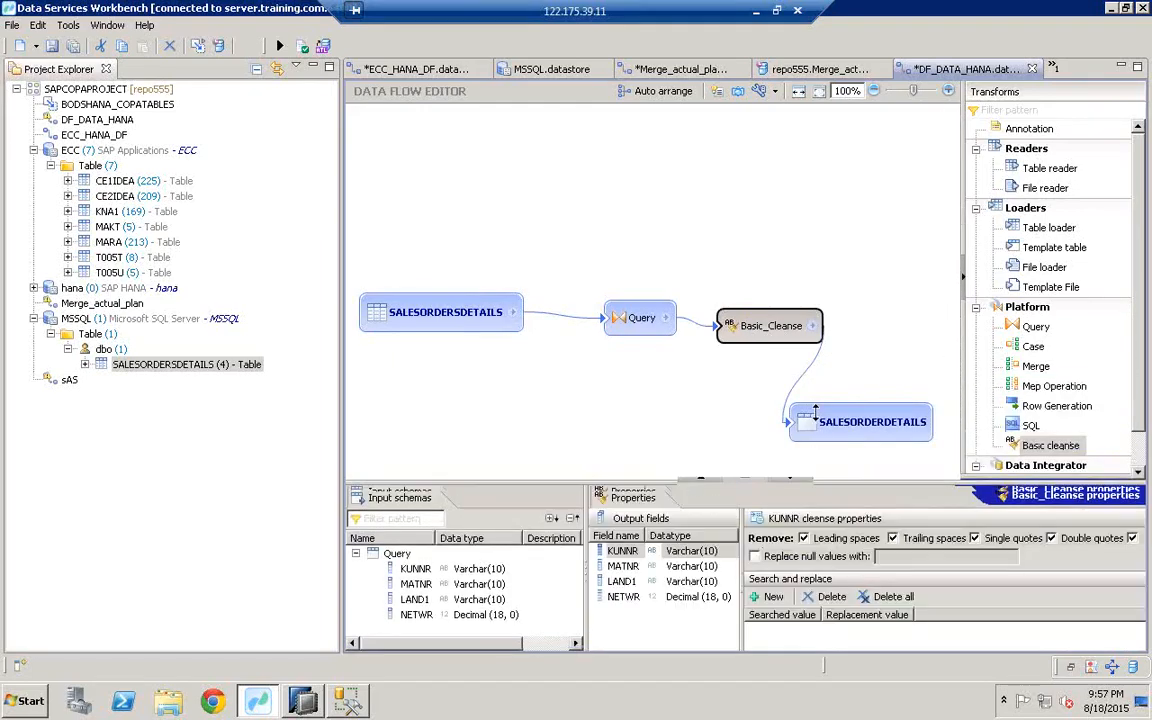
{"action": "left_click", "coordinate": [822, 424]}
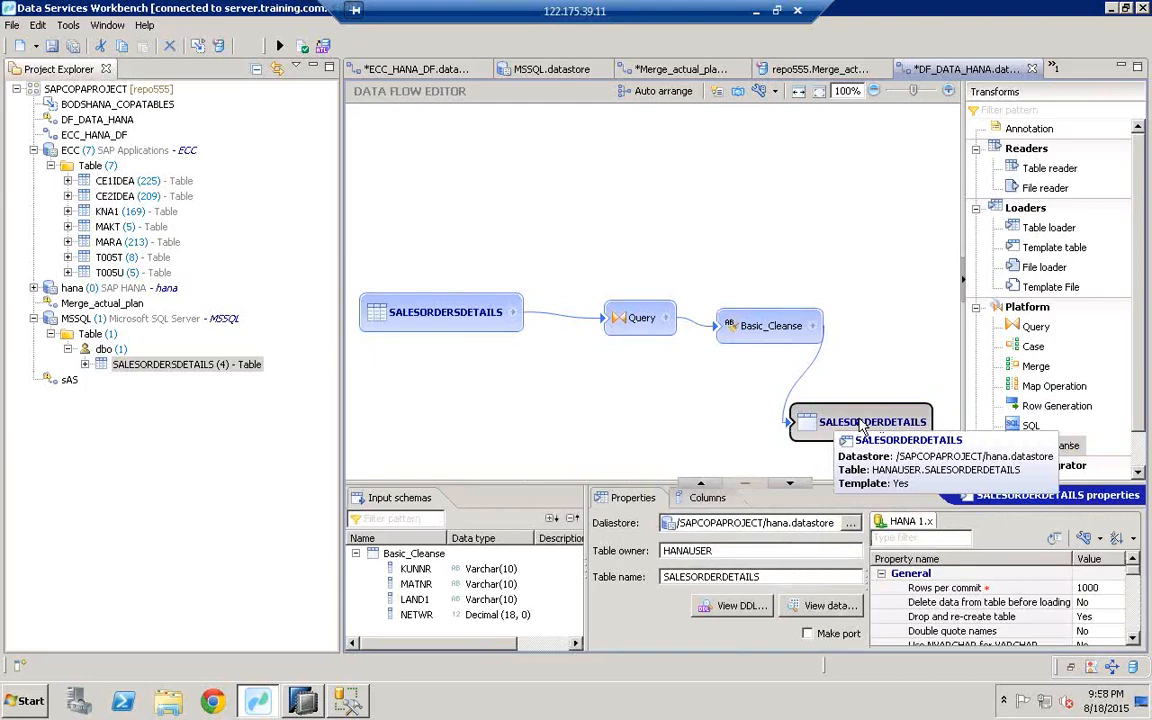
{"action": "left_click", "coordinate": [55, 50]}
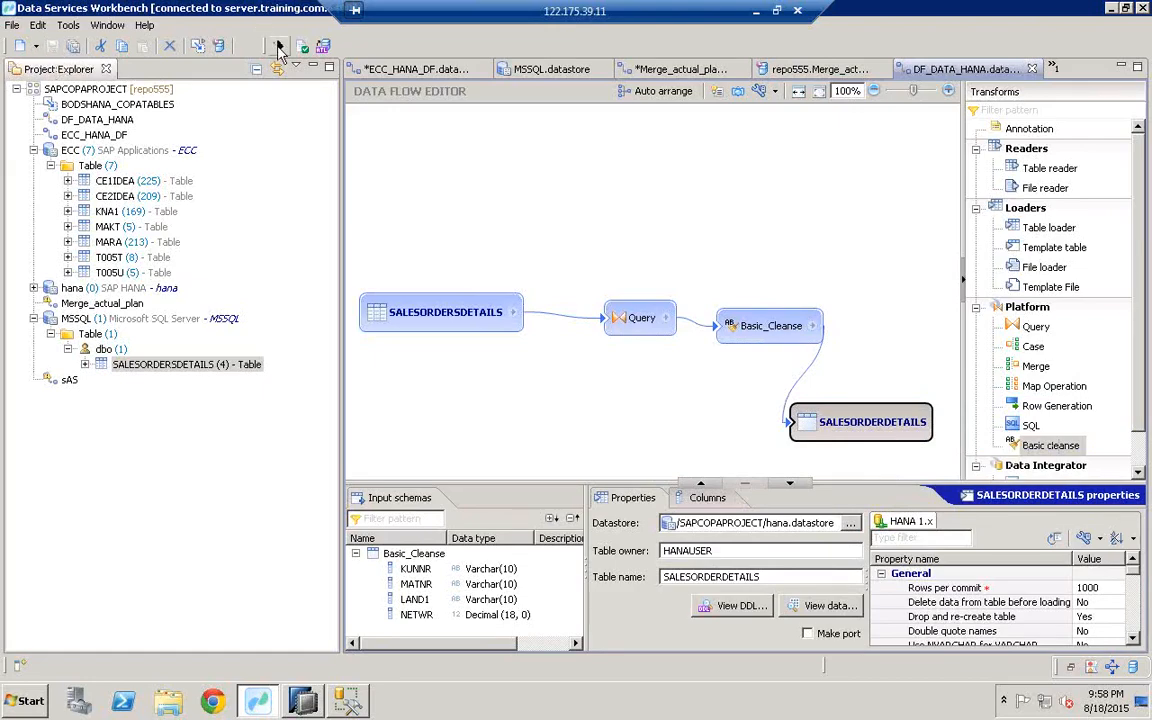
Step: Execute the DF_DATA_HANA job with default settings and confirm successful completion in the trace log
{"action": "left_click", "coordinate": [279, 47]}
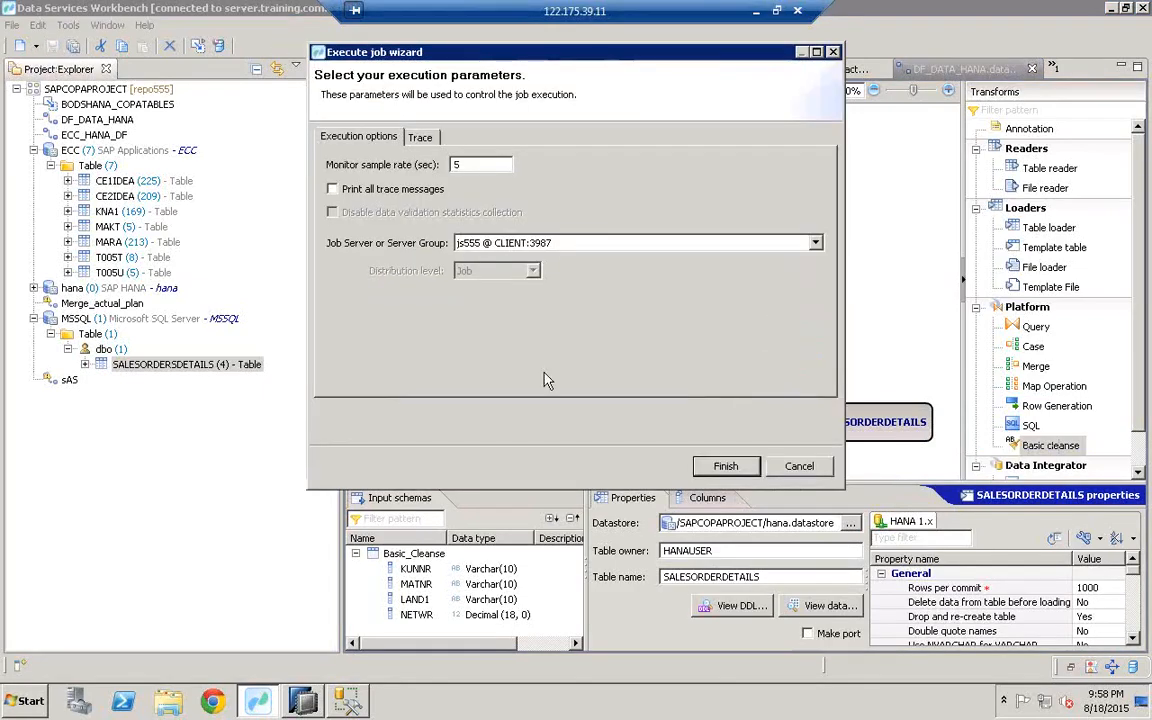
{"action": "left_click", "coordinate": [726, 468]}
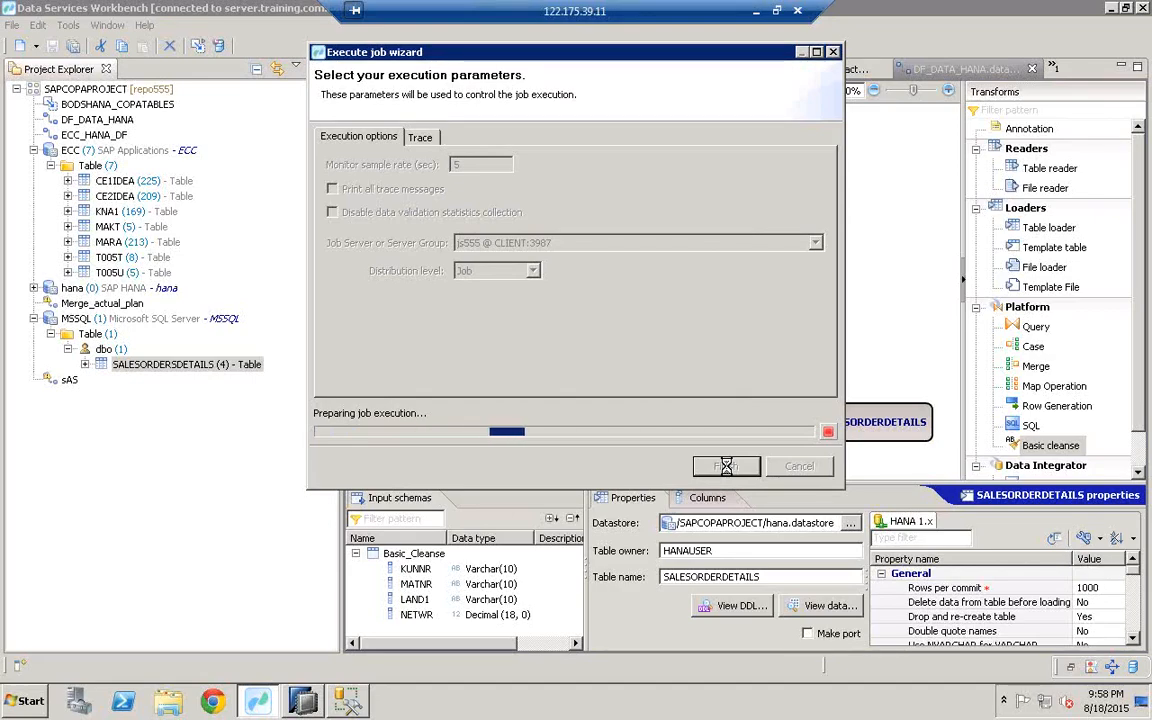
{"action": "left_click", "coordinate": [726, 466]}
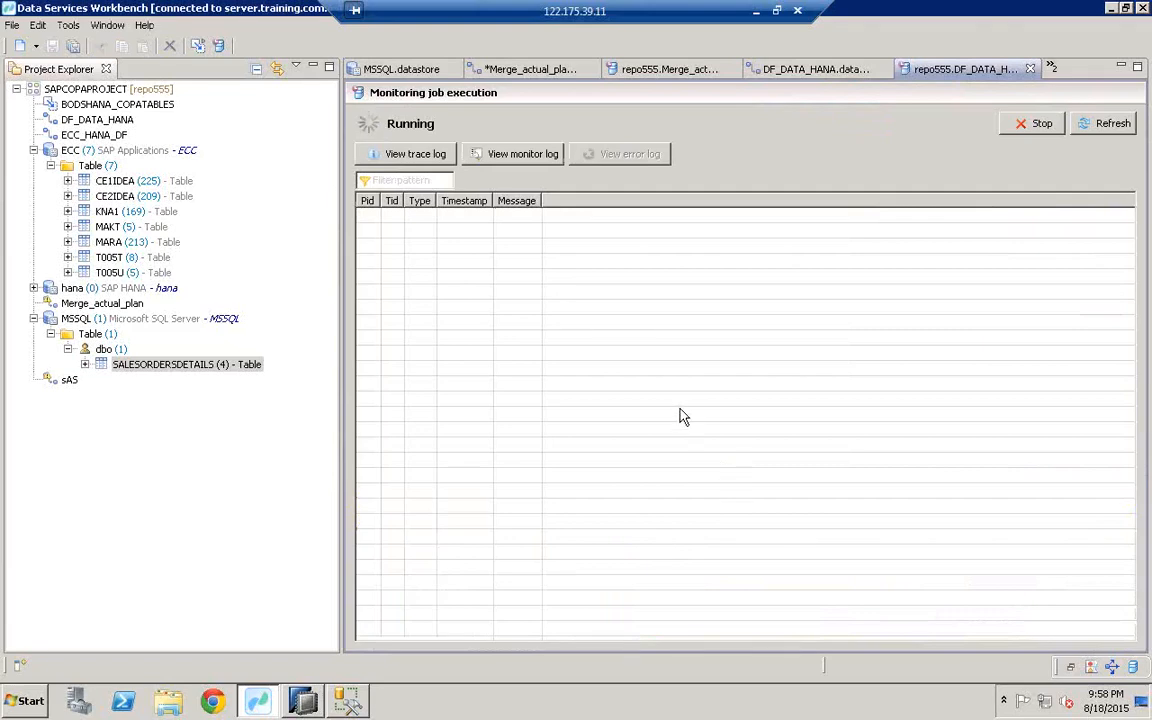
{"action": "left_click", "coordinate": [407, 156]}
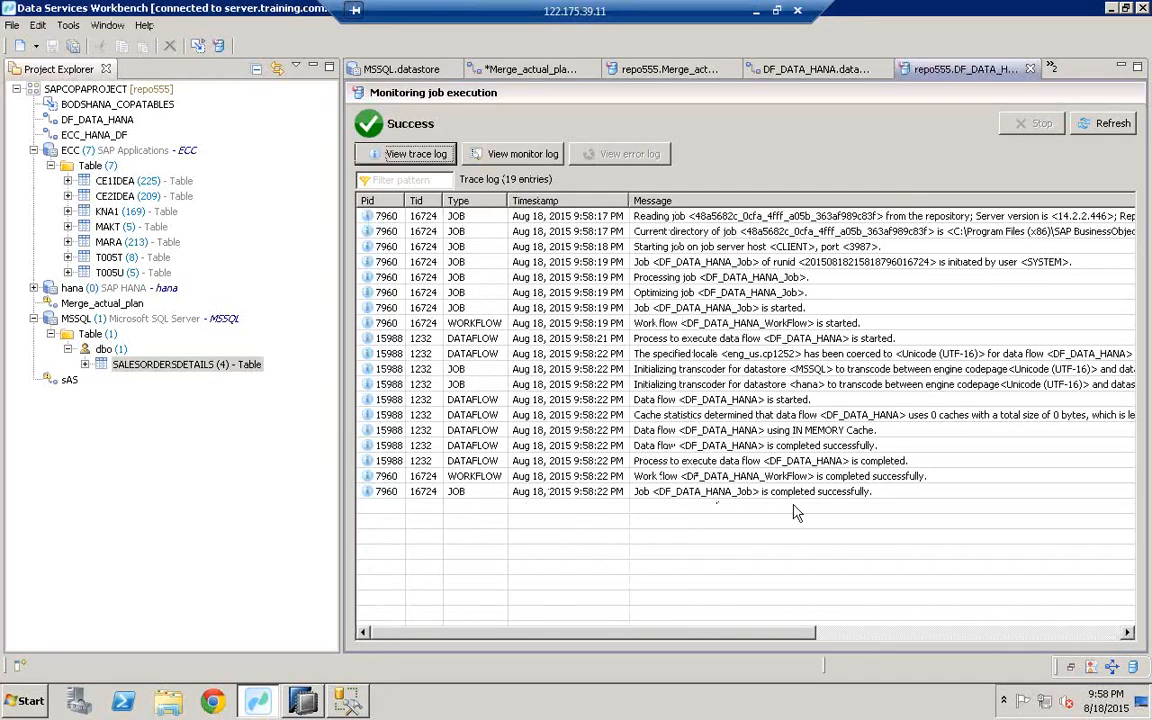
{"action": "left_click", "coordinate": [806, 494]}
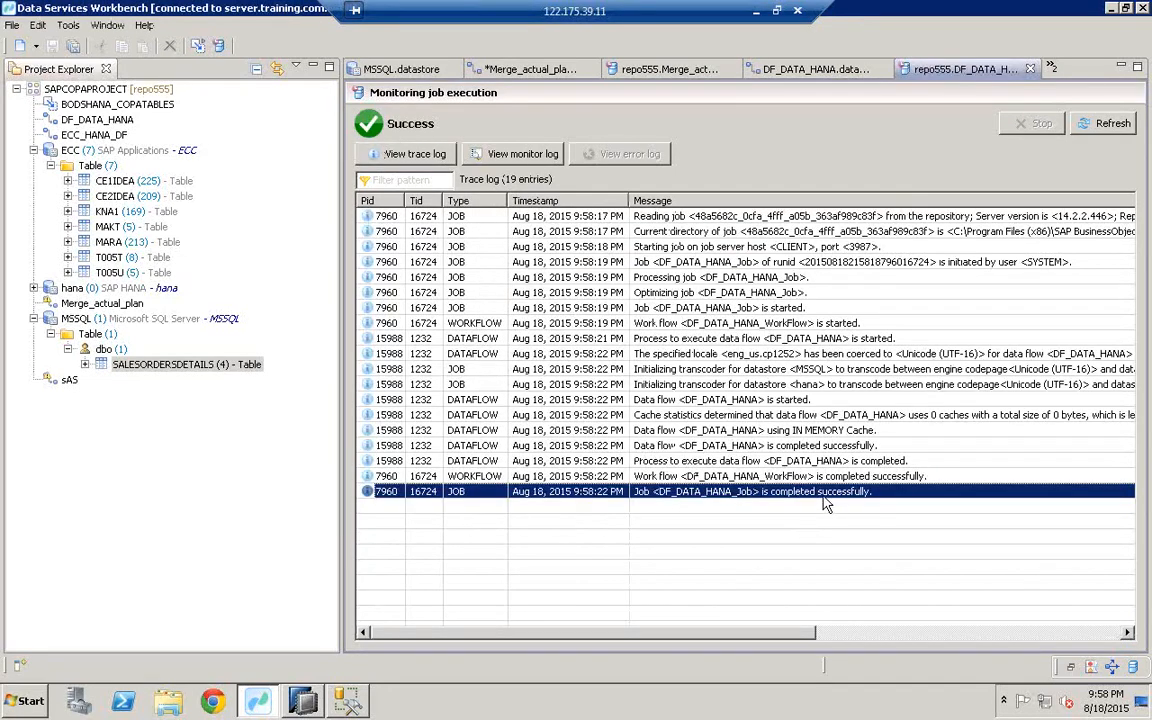
Step: Return to the data flow, select the SALESORDERDETAILS target name, and switch to SAP HANA Studio
{"action": "mouse_move", "coordinate": [312, 707]}
{"action": "left_click", "coordinate": [838, 70]}
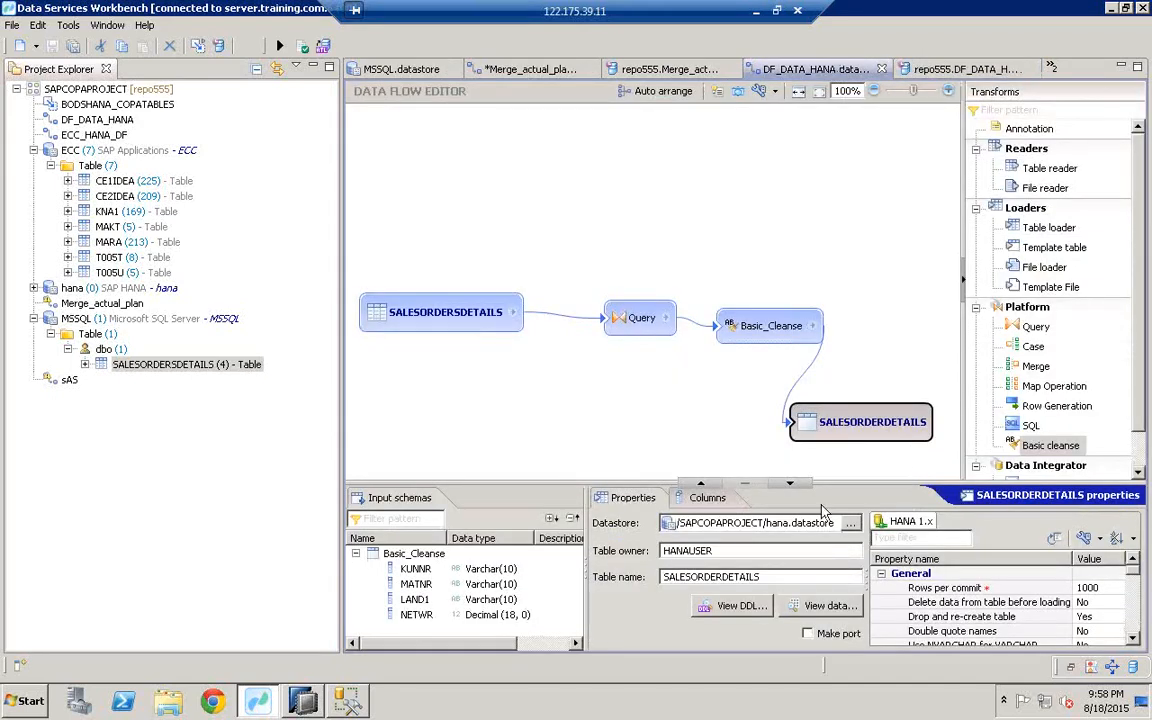
{"action": "double_click", "coordinate": [775, 577]}
{"action": "key", "text": "ctrl+c"}
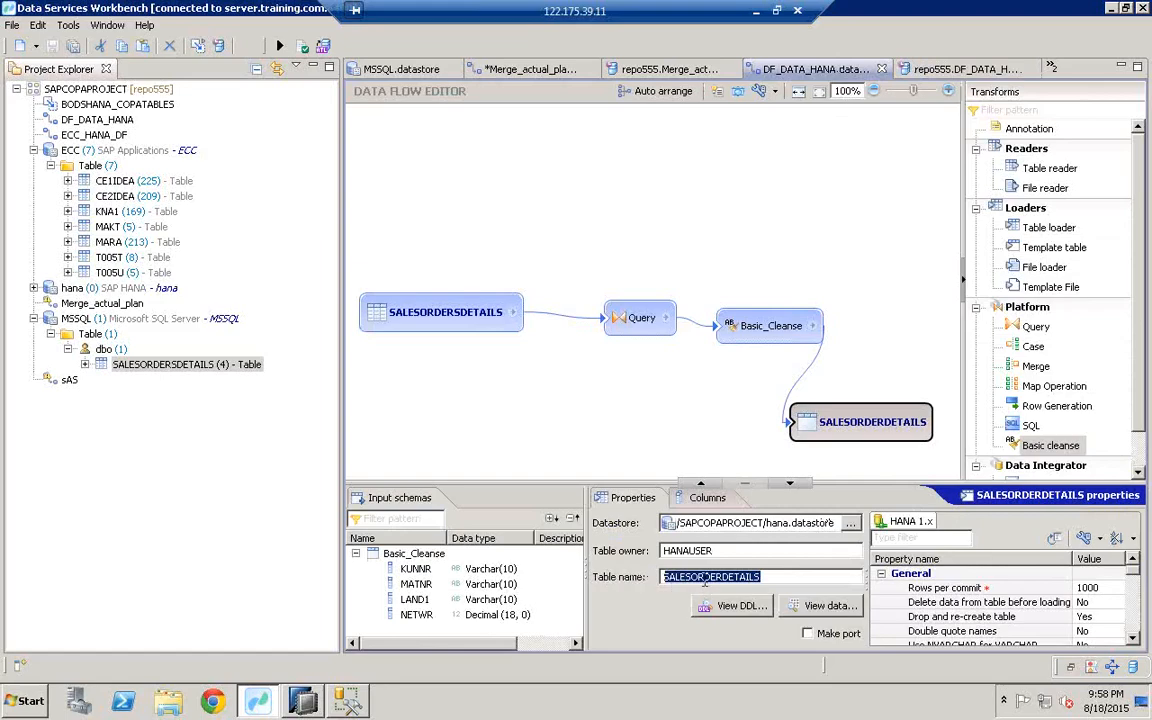
{"action": "left_click", "coordinate": [305, 699]}
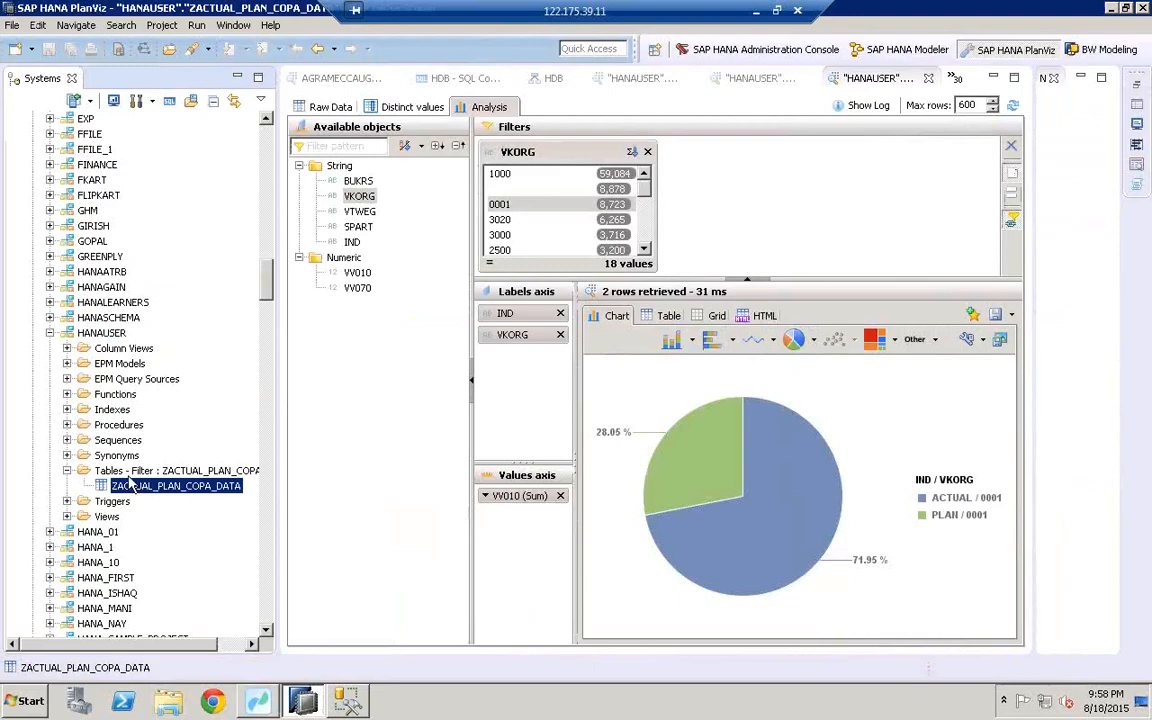
Step: Filter the HANAUSER Tables folder to show only SALESORDERDETAILS
{"action": "left_click", "coordinate": [118, 474]}
{"action": "right_click", "coordinate": [117, 474]}
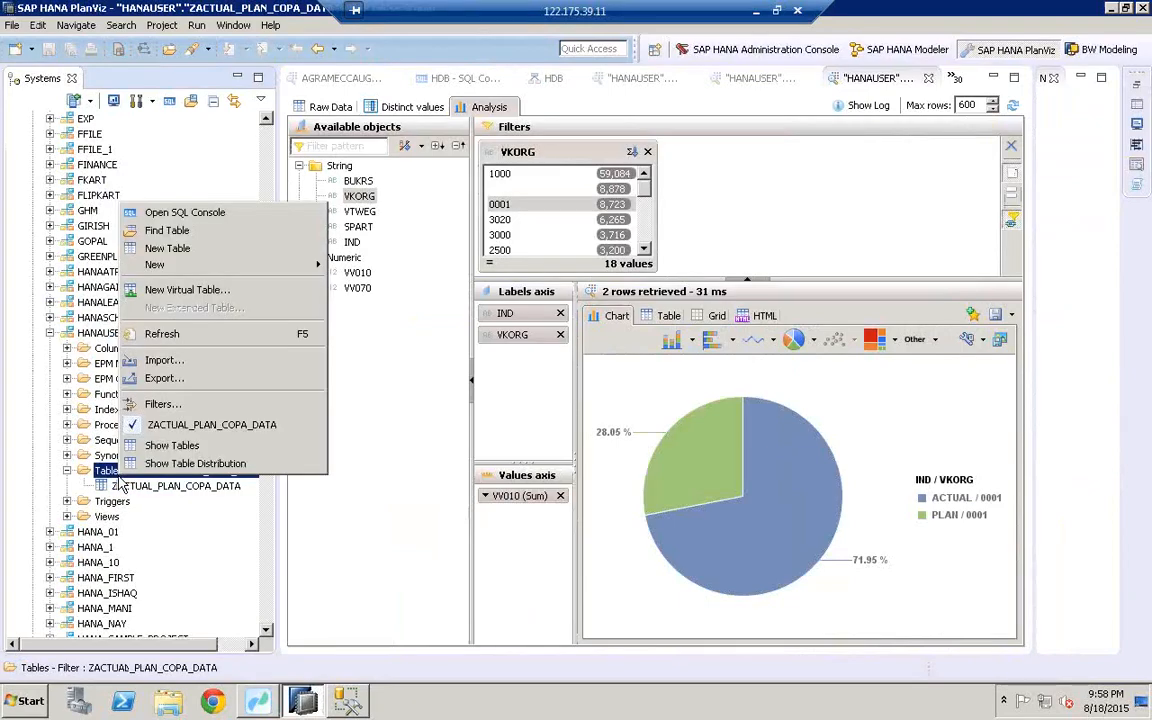
{"action": "left_click", "coordinate": [158, 405]}
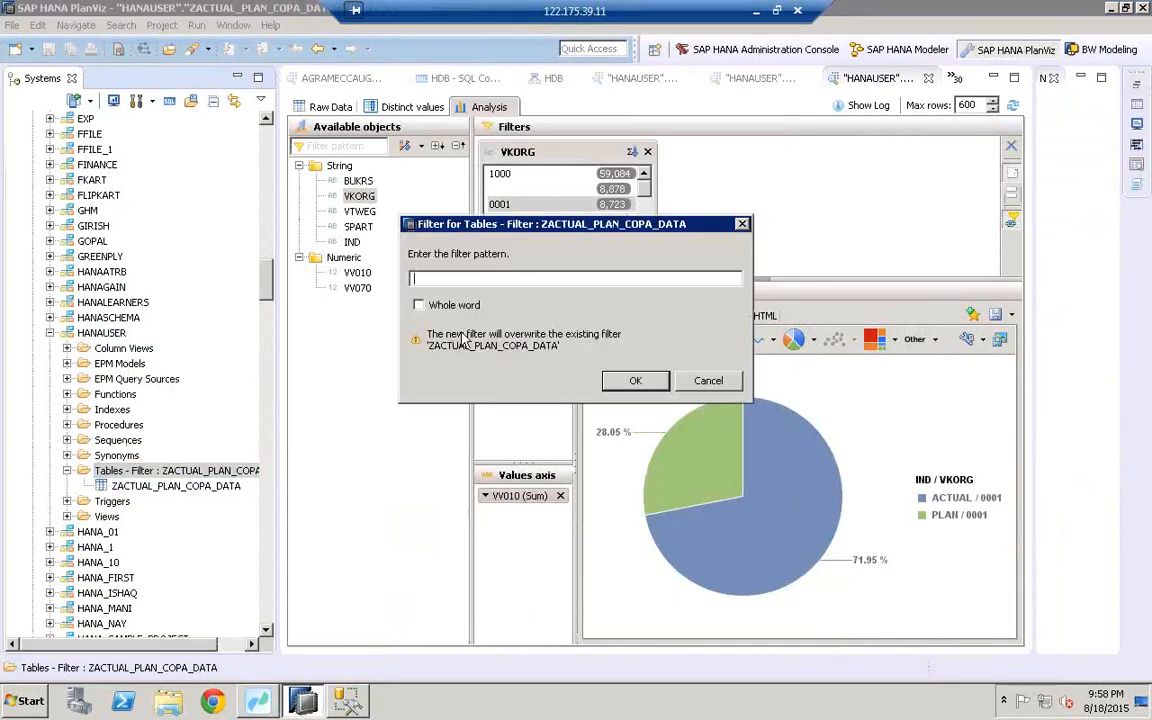
{"action": "key", "text": "ctrl+v"}
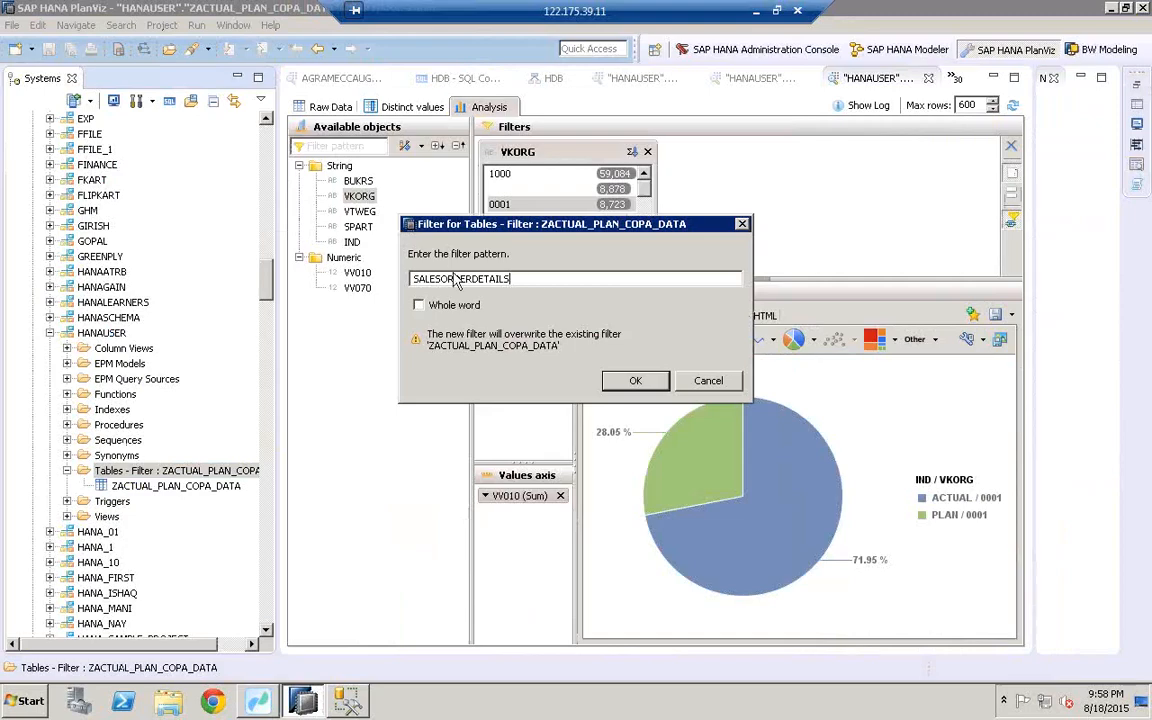
{"action": "left_click", "coordinate": [635, 381]}
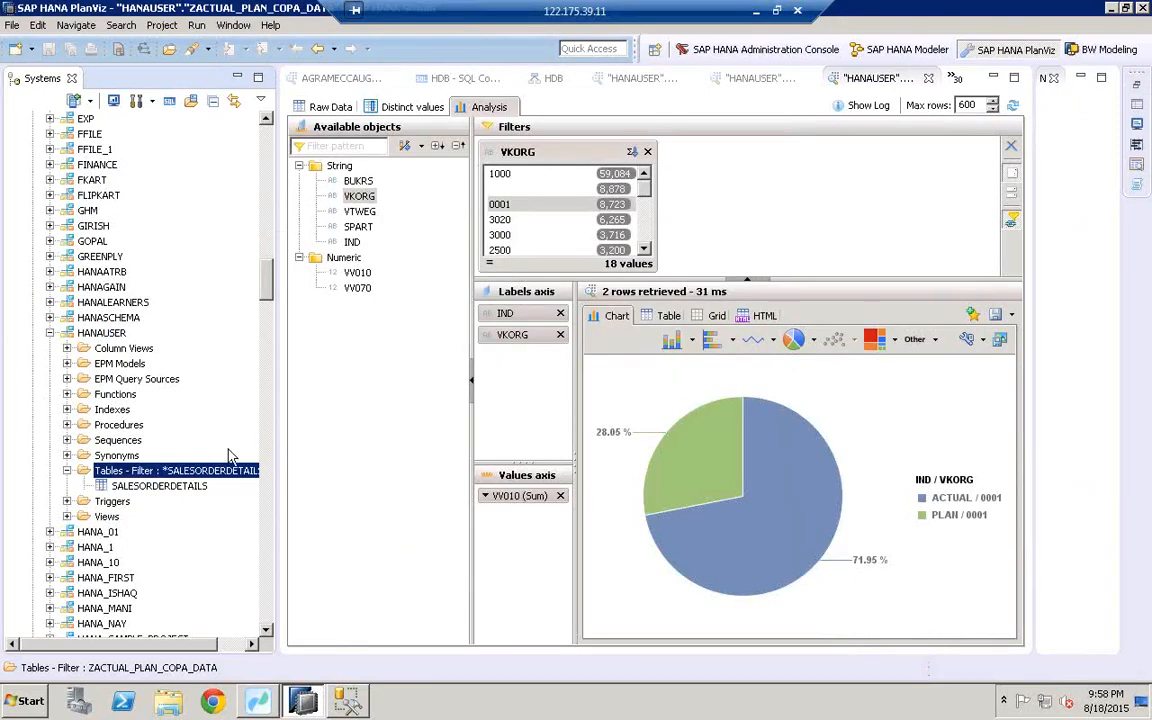
Step: Open a data preview of SALESORDERDETAILS showing the three loaded rows
{"action": "left_click", "coordinate": [153, 487]}
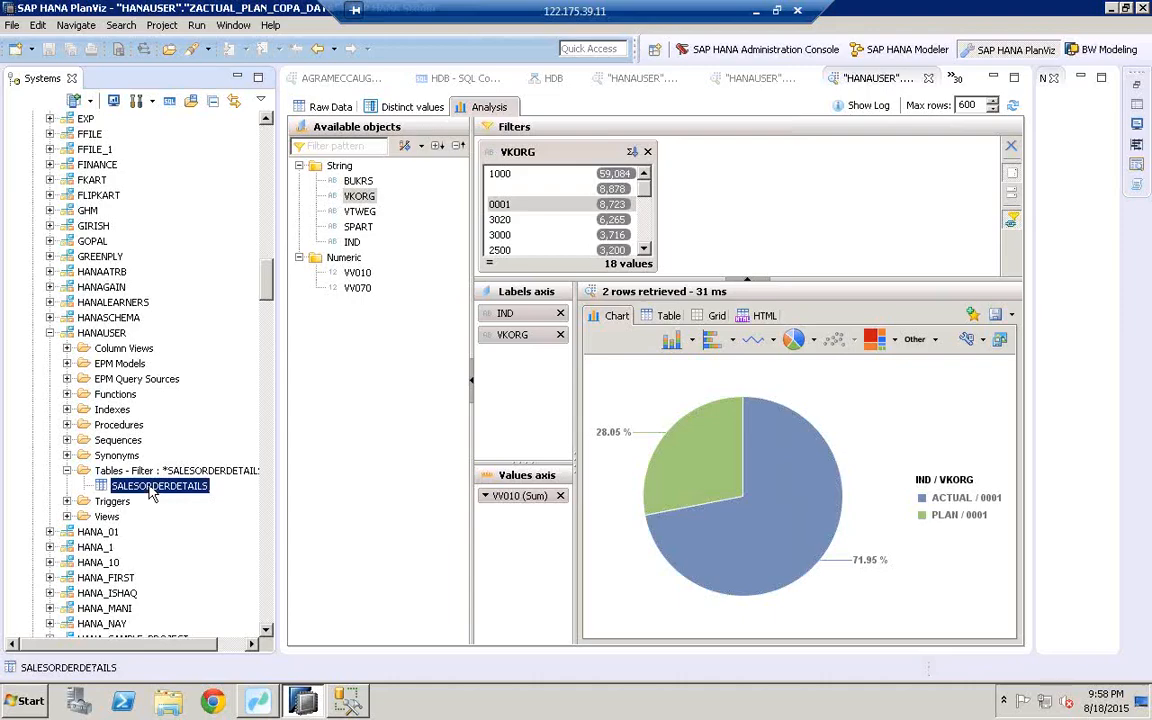
{"action": "right_click", "coordinate": [152, 492]}
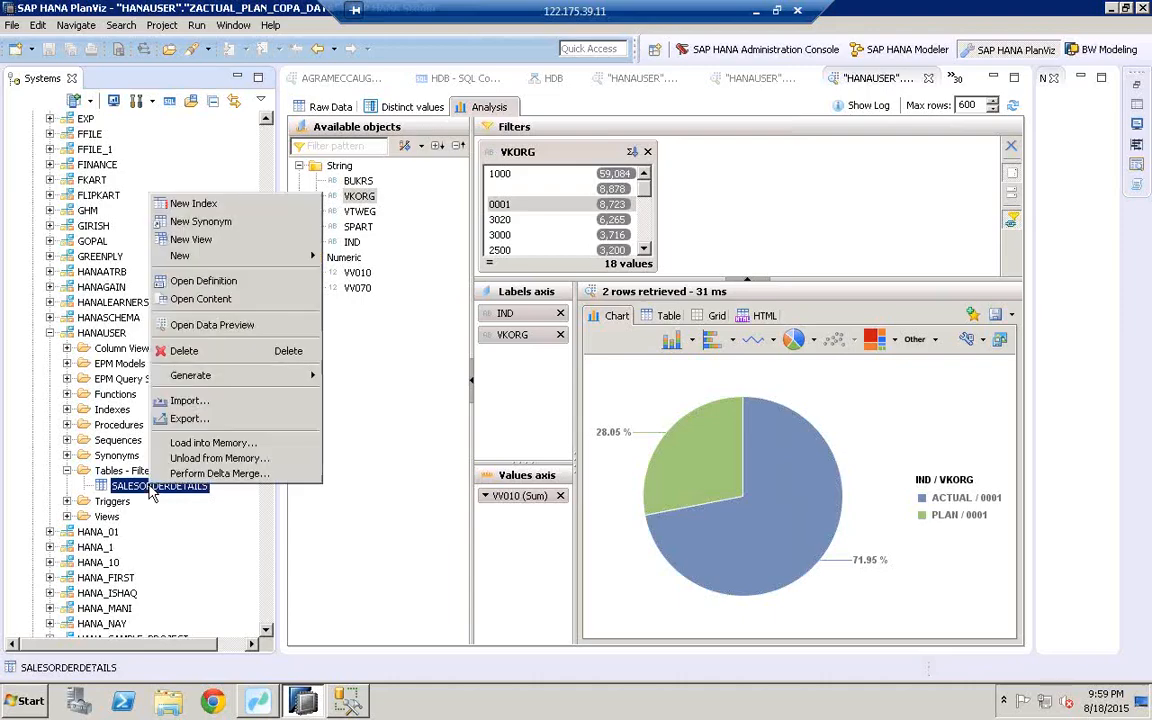
{"action": "left_click", "coordinate": [222, 326]}
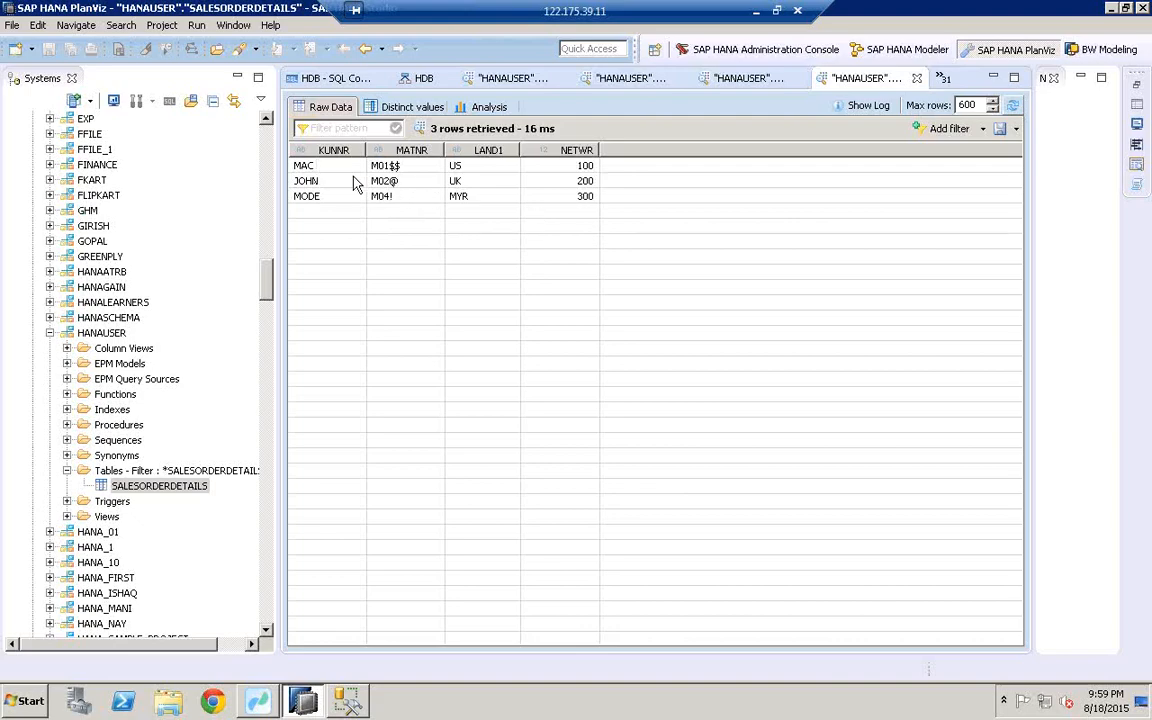
{"action": "left_click", "coordinate": [347, 700]}
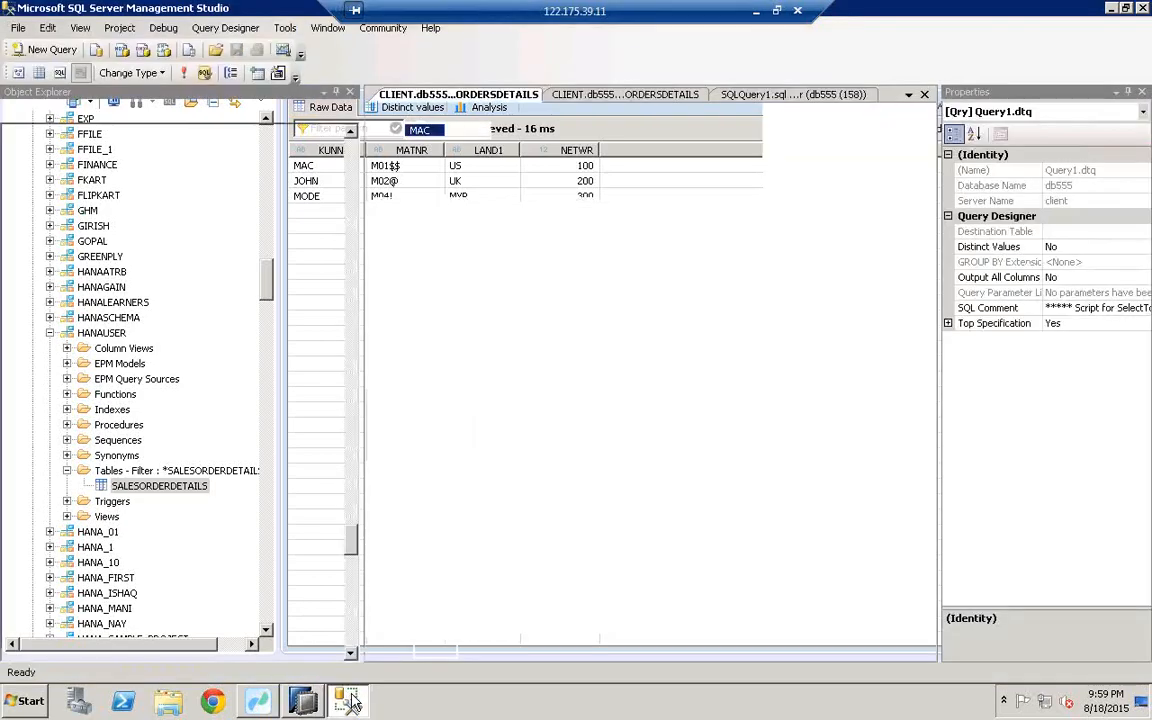
{"action": "left_click", "coordinate": [1126, 8]}
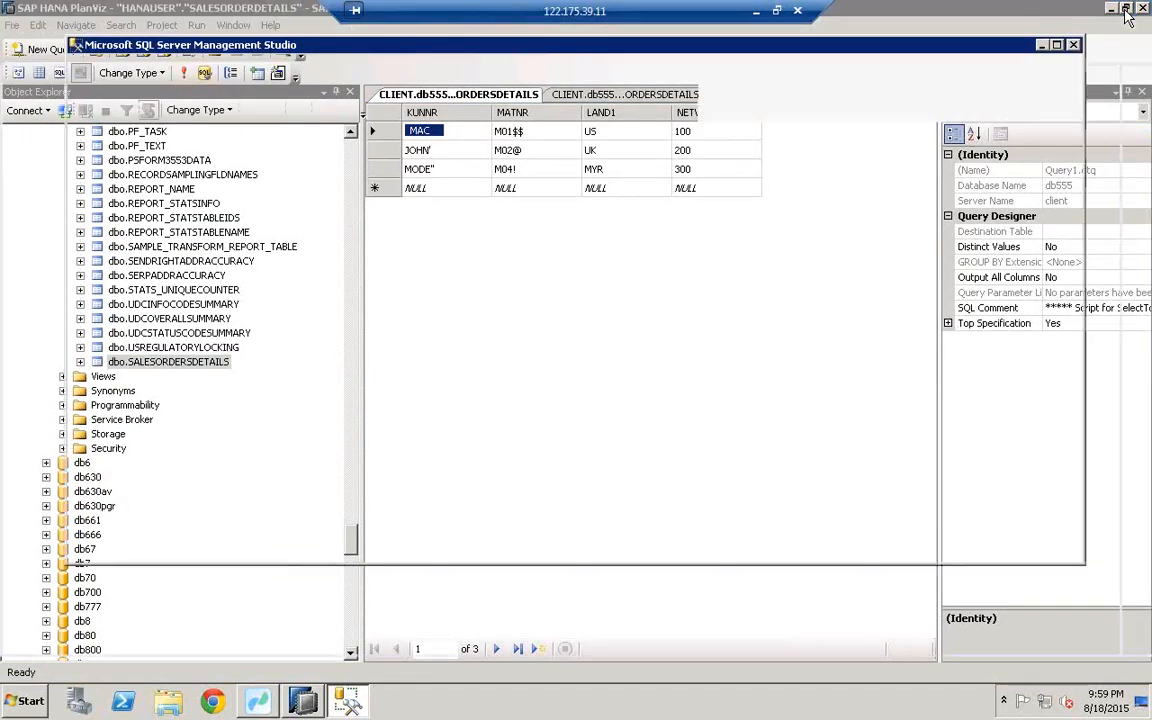
{"action": "left_click_drag", "start_coordinate": [641, 46], "coordinate": [564, 338]}
{"action": "left_click", "coordinate": [437, 458]}
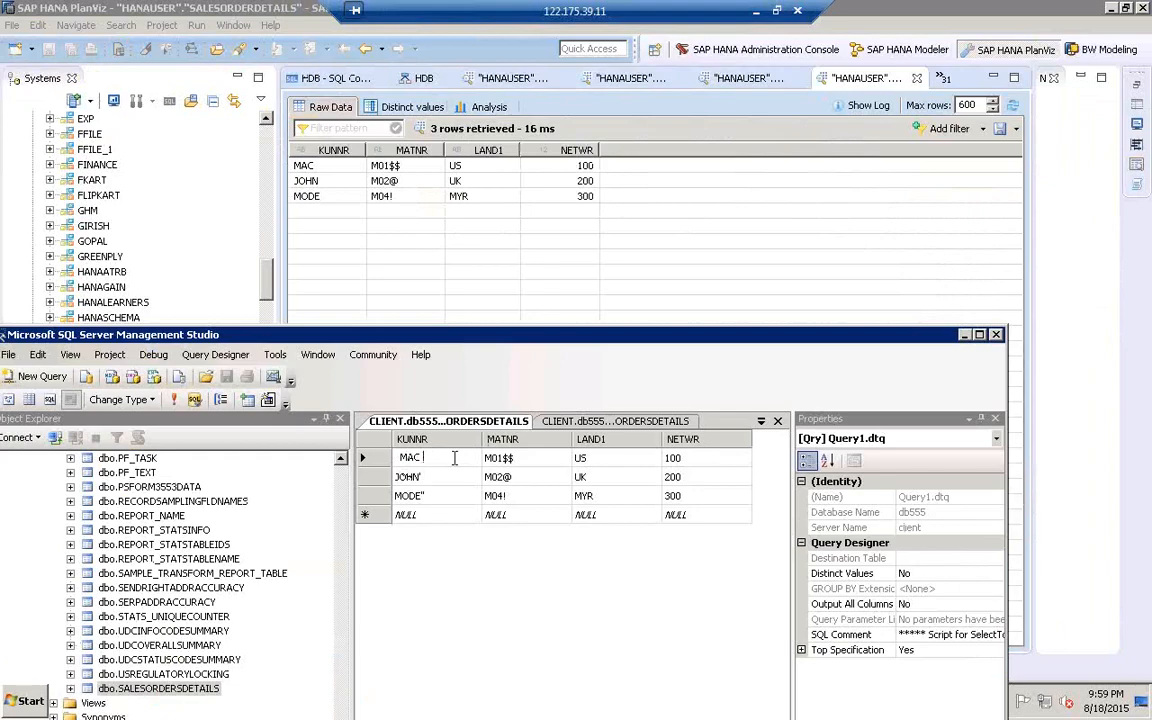
{"action": "left_click", "coordinate": [400, 458]}
{"action": "left_click", "coordinate": [430, 478]}
{"action": "left_click", "coordinate": [436, 477]}
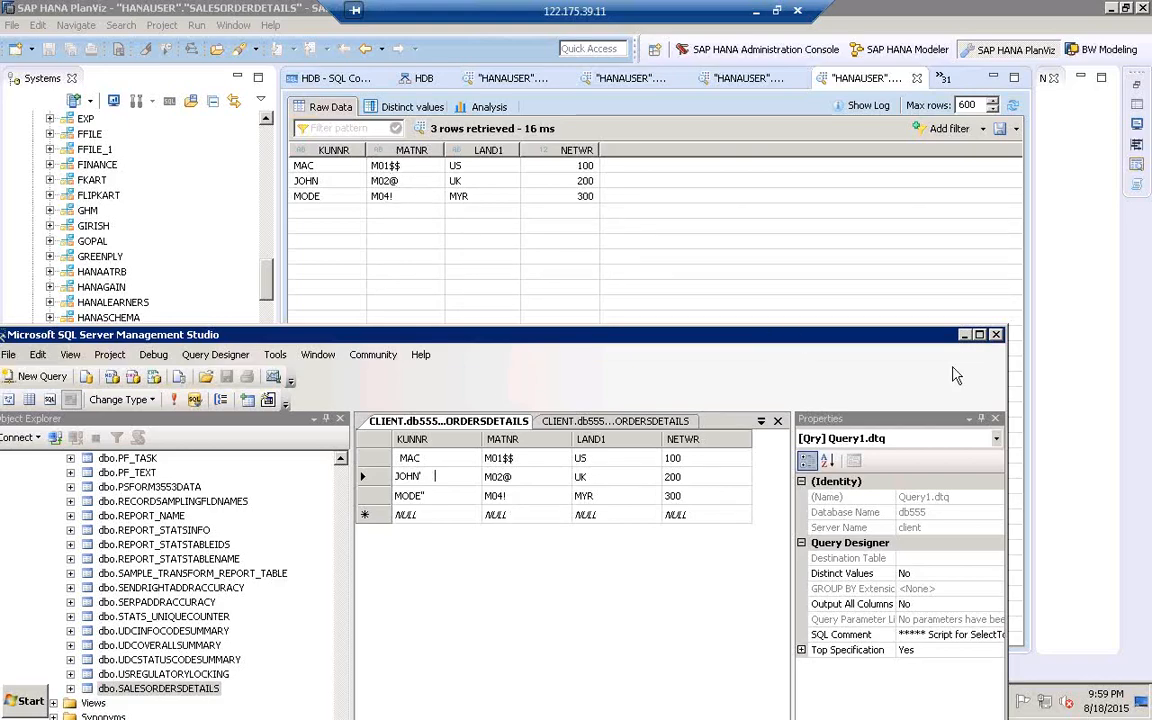
{"action": "left_click", "coordinate": [964, 335]}
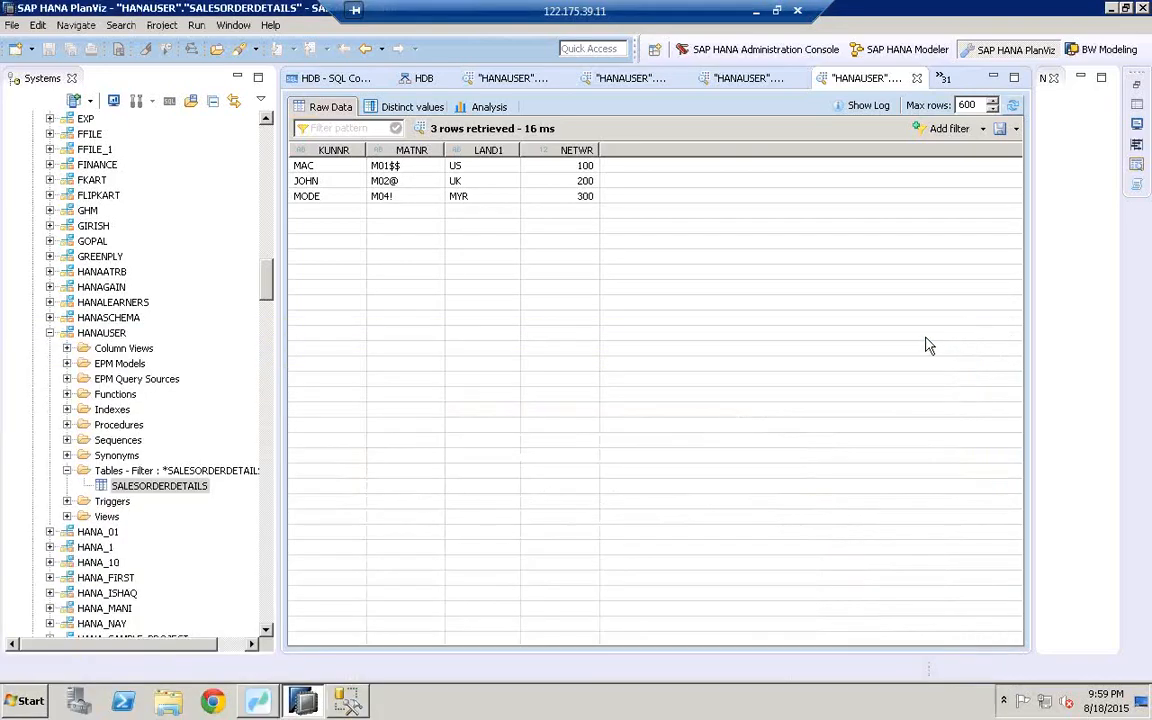
{"action": "left_click", "coordinate": [266, 702]}
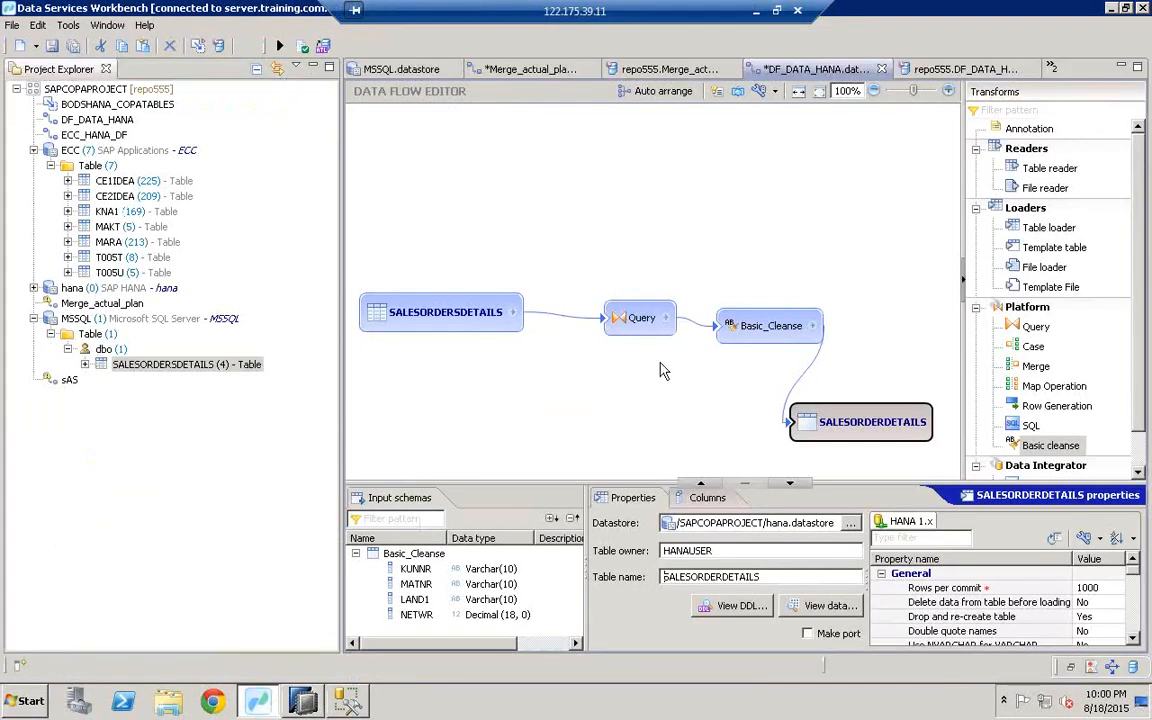
Step: Show Basic_Cleanse's KUNNR settings removing spaces, quotes and control characters in a widened editor
{"action": "left_click", "coordinate": [750, 334]}
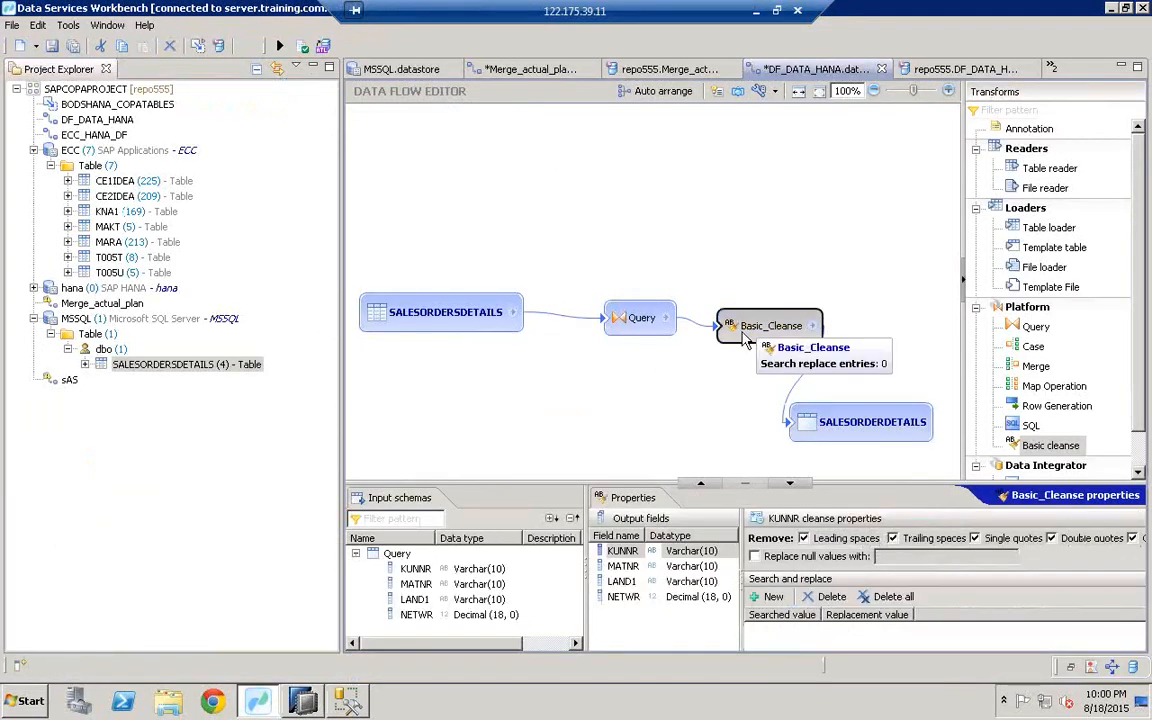
{"action": "left_click_drag", "start_coordinate": [561, 413], "coordinate": [561, 408]}
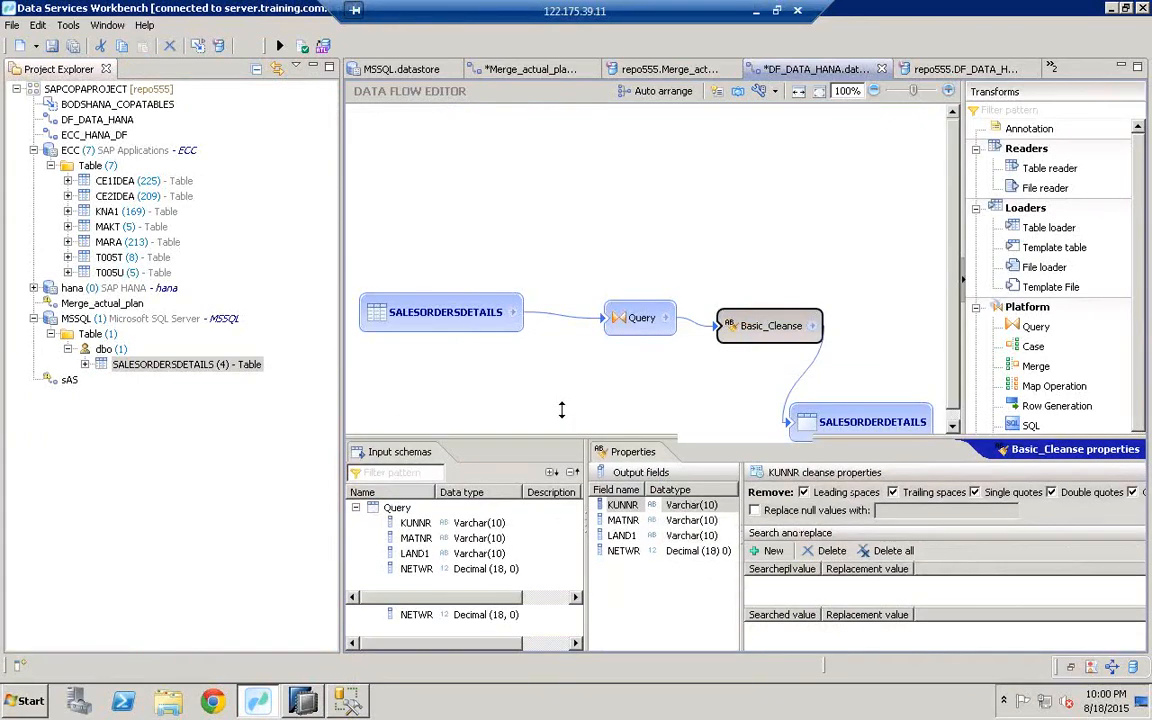
{"action": "left_click_drag", "start_coordinate": [313, 356], "coordinate": [153, 356]}
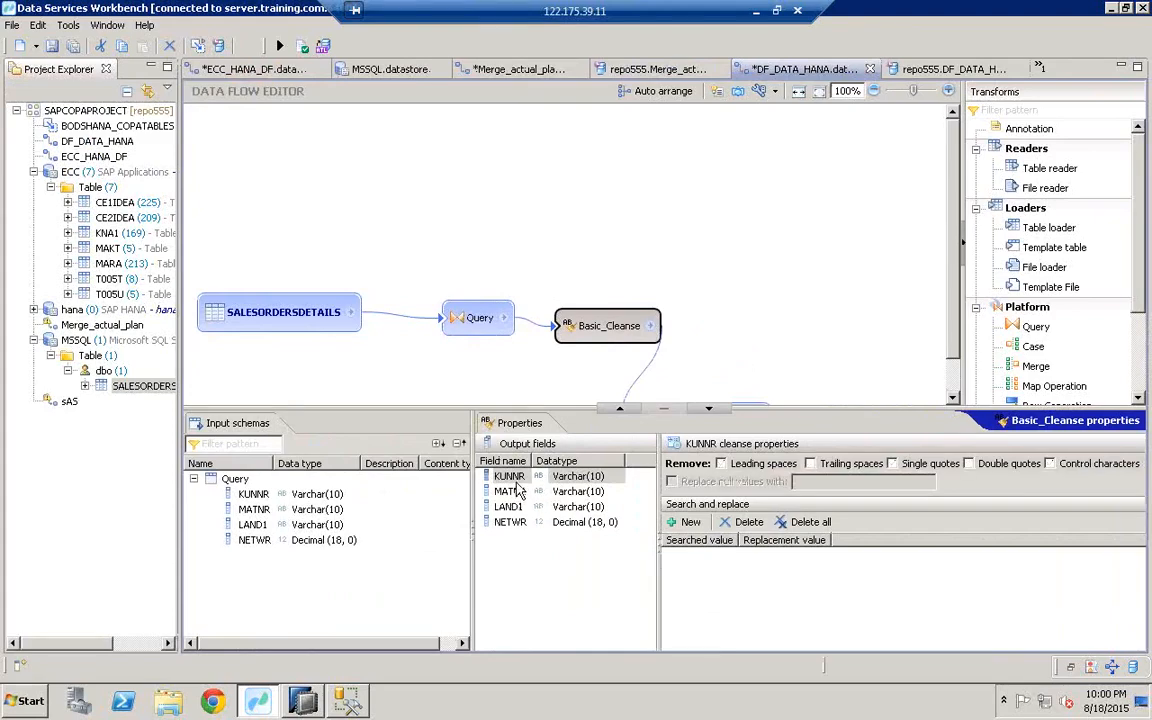
{"action": "left_click", "coordinate": [512, 479]}
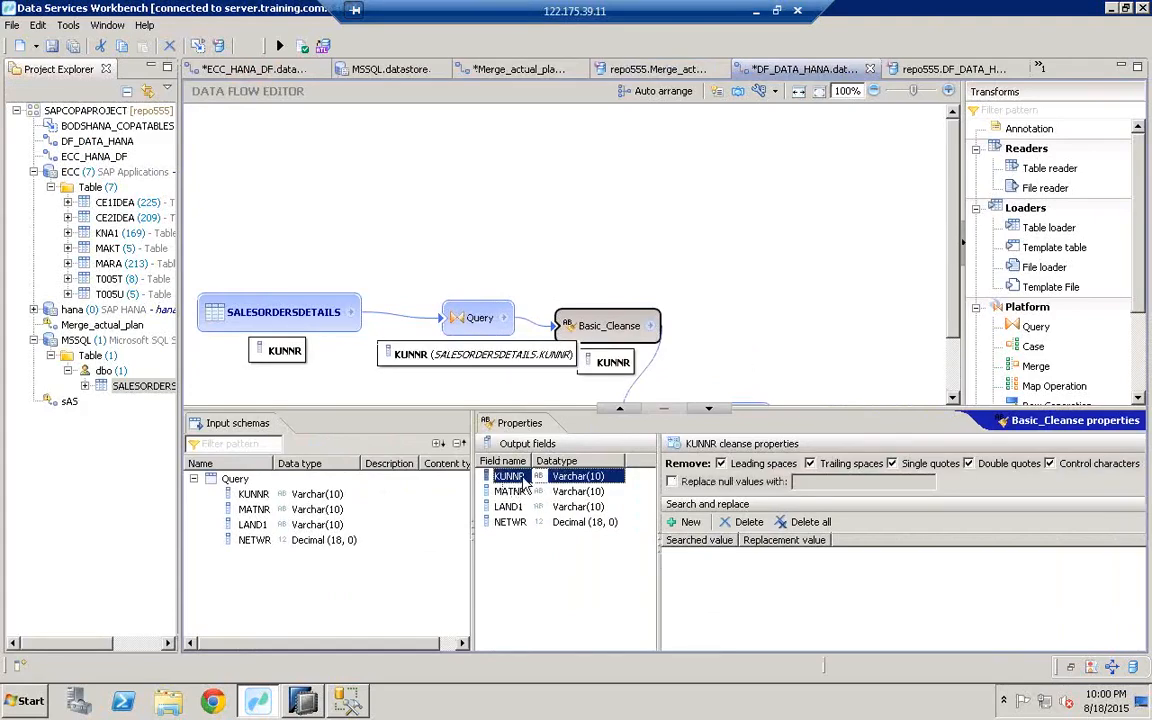
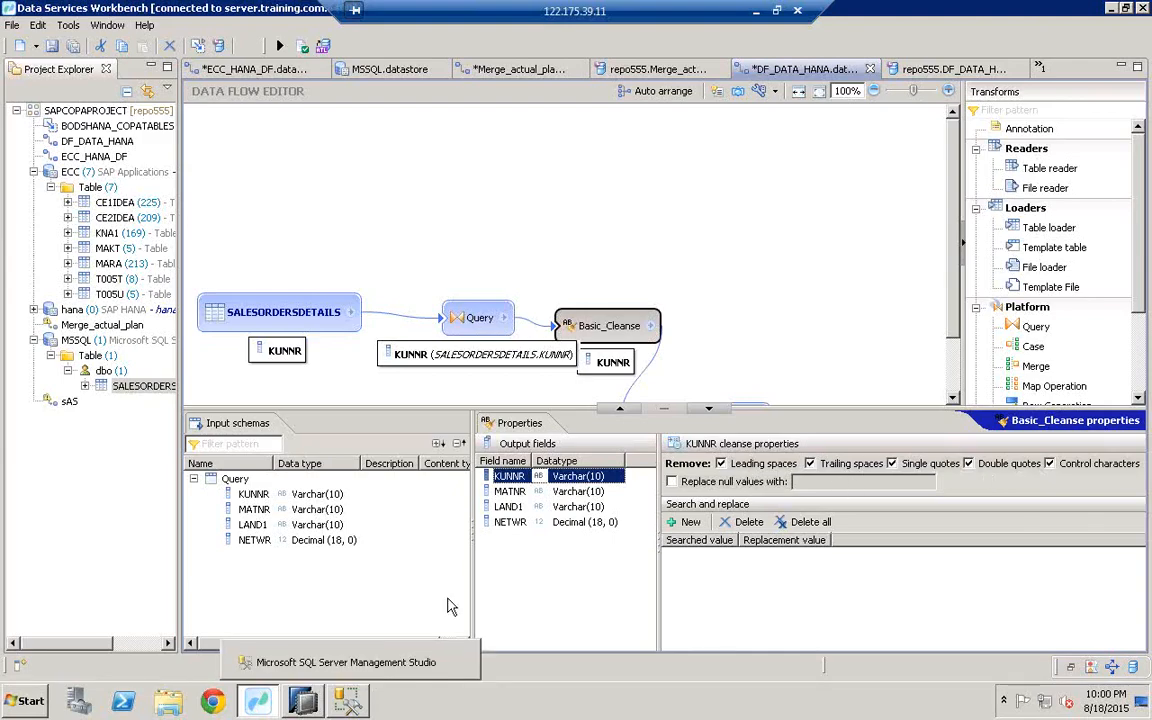
Step: Select MATNR in Basic_Cleanse's output fields and add a search-and-replace entry
{"action": "left_click", "coordinate": [512, 492]}
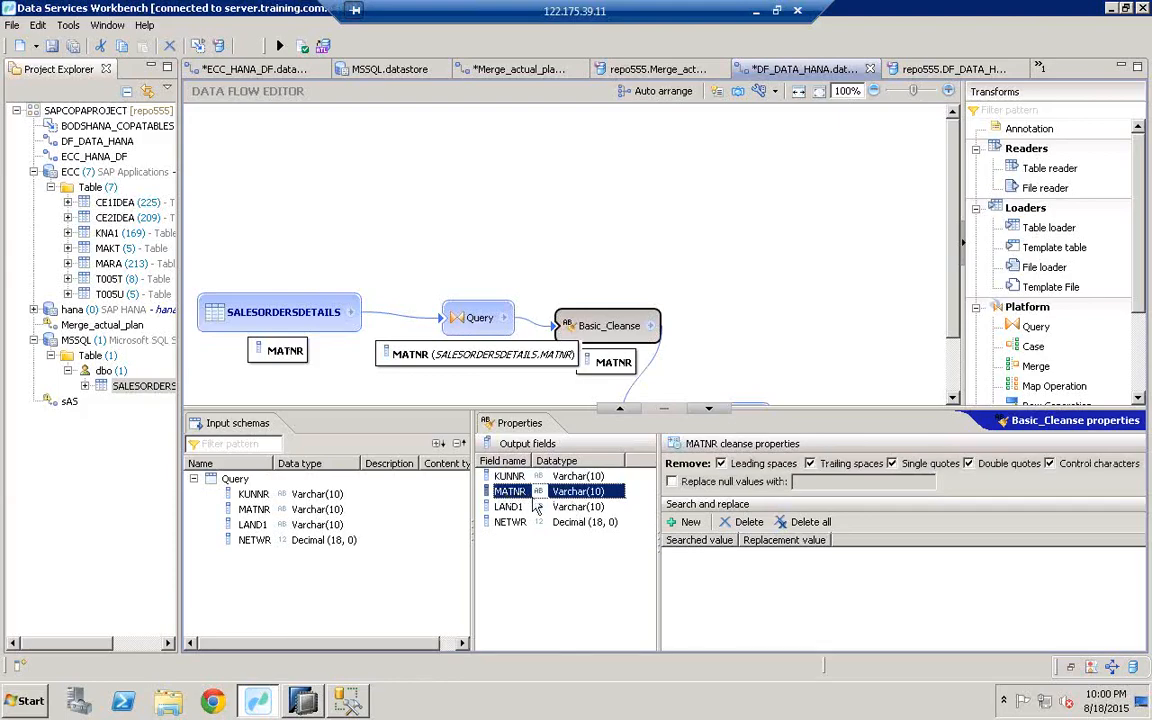
{"action": "left_click", "coordinate": [690, 523]}
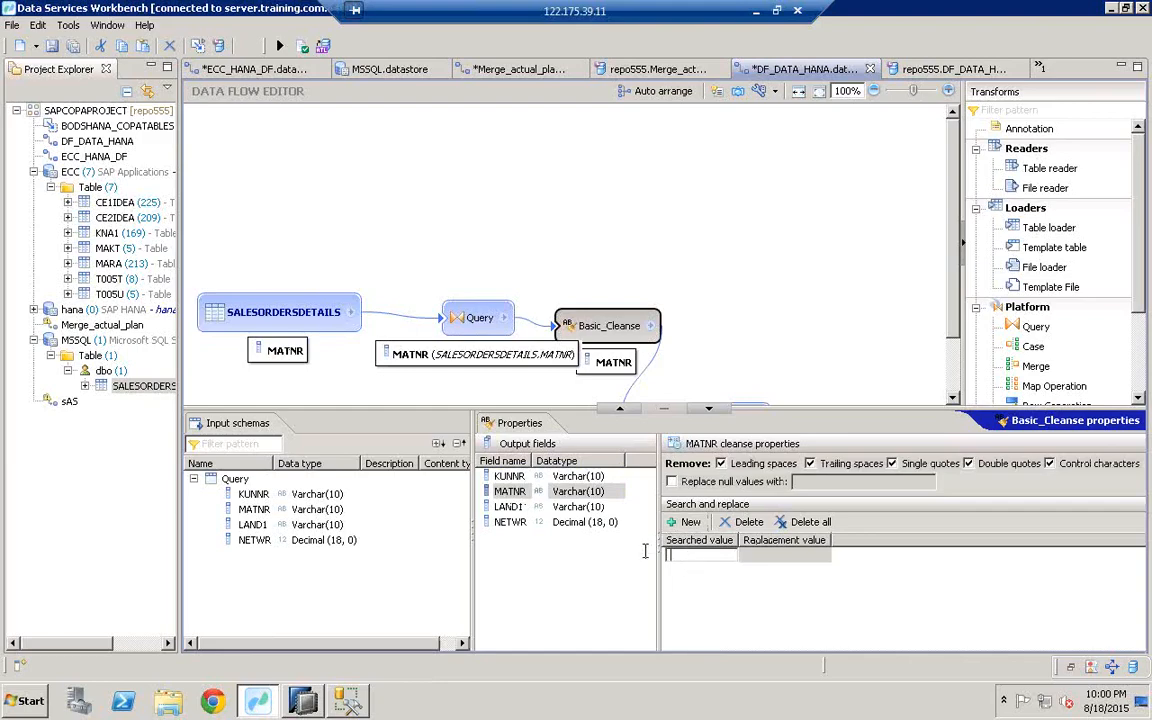
{"action": "left_click", "coordinate": [303, 701]}
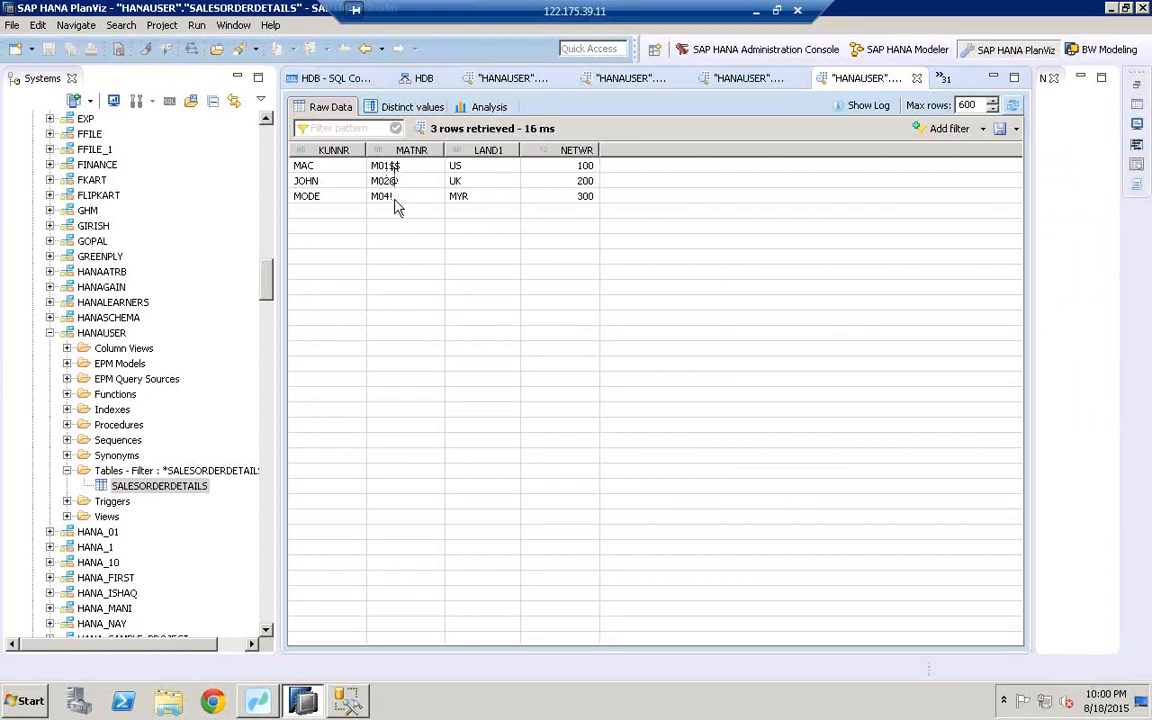
{"action": "left_click", "coordinate": [265, 712]}
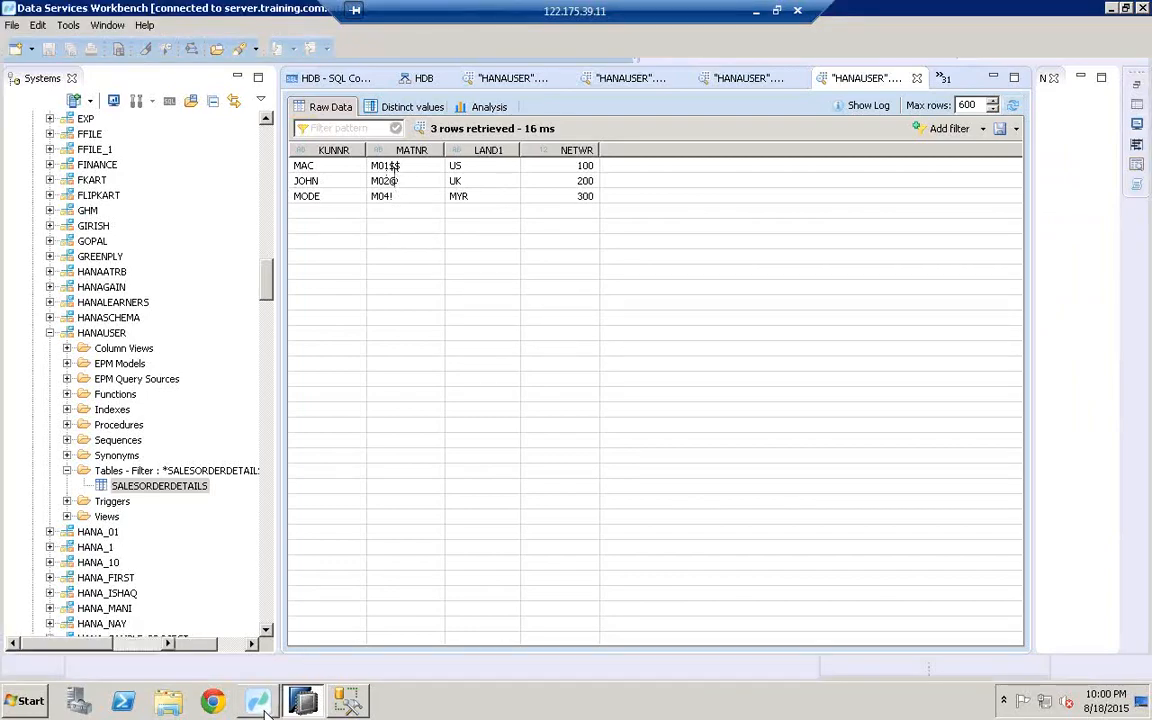
Step: Enter $ and ! as searched values for MATNR, replacing them with nothing
{"action": "left_click", "coordinate": [696, 555]}
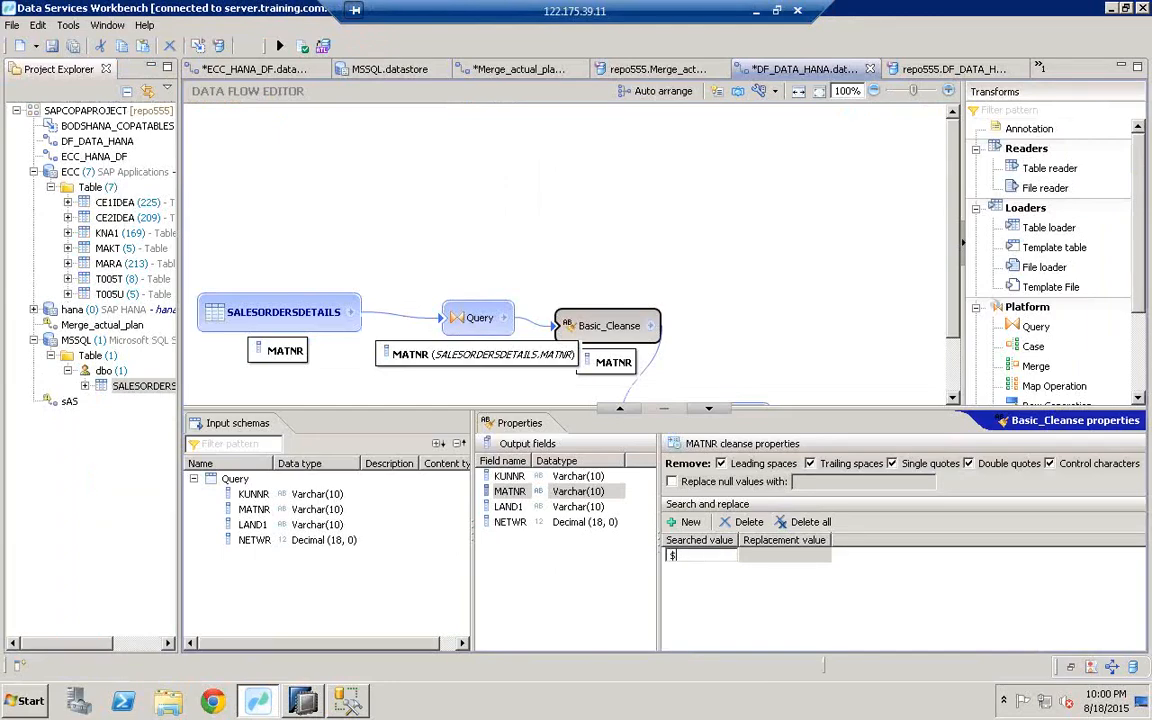
{"action": "type", "text": "$"}
{"action": "left_click", "coordinate": [687, 569]}
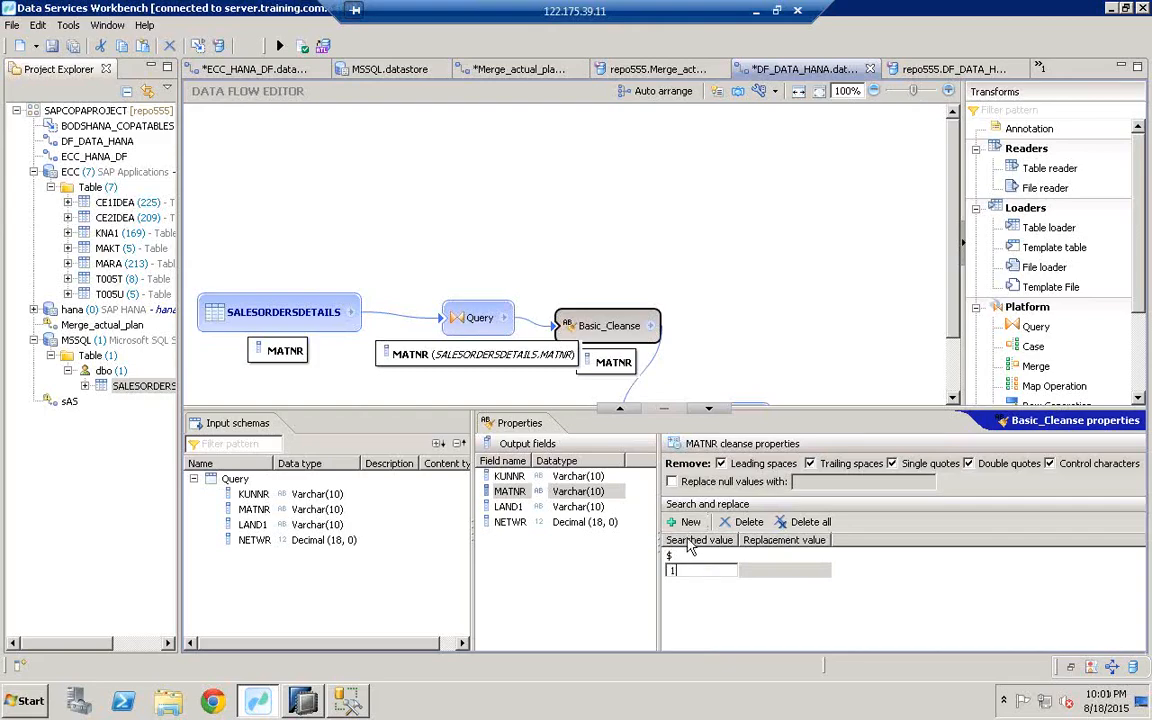
{"action": "type", "text": "!"}
{"action": "left_click", "coordinate": [688, 605]}
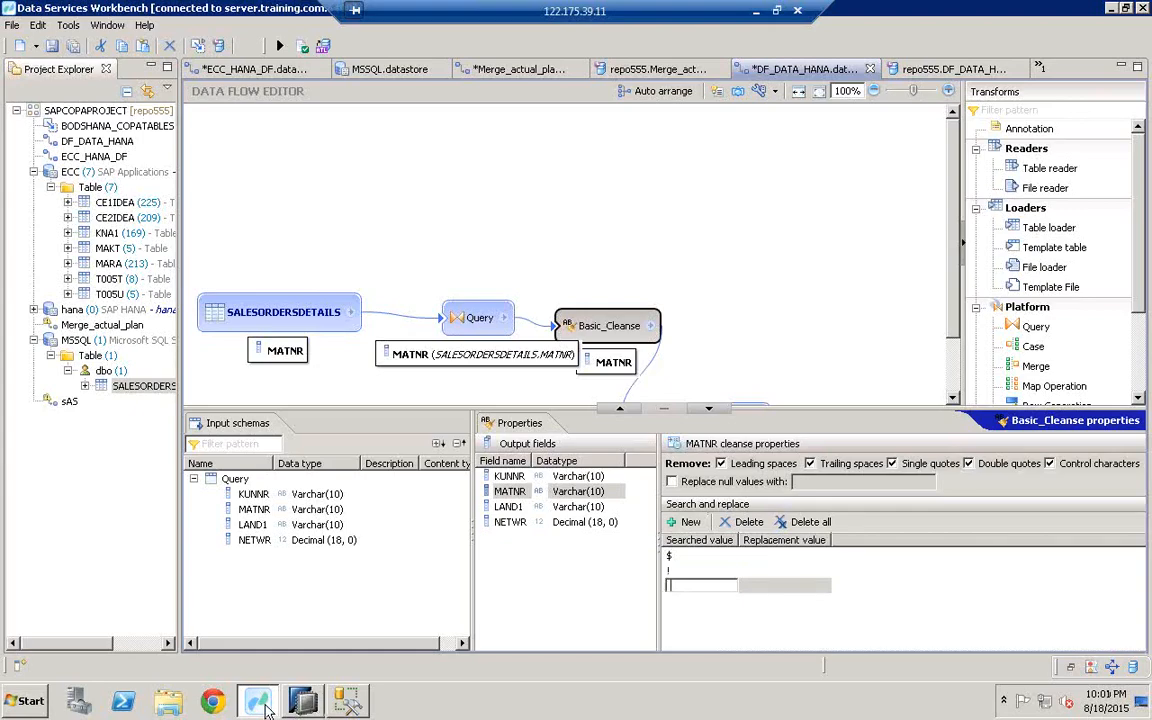
Step: Add @ as the third searched value and review the $, ! and @ entries
{"action": "left_click", "coordinate": [347, 703]}
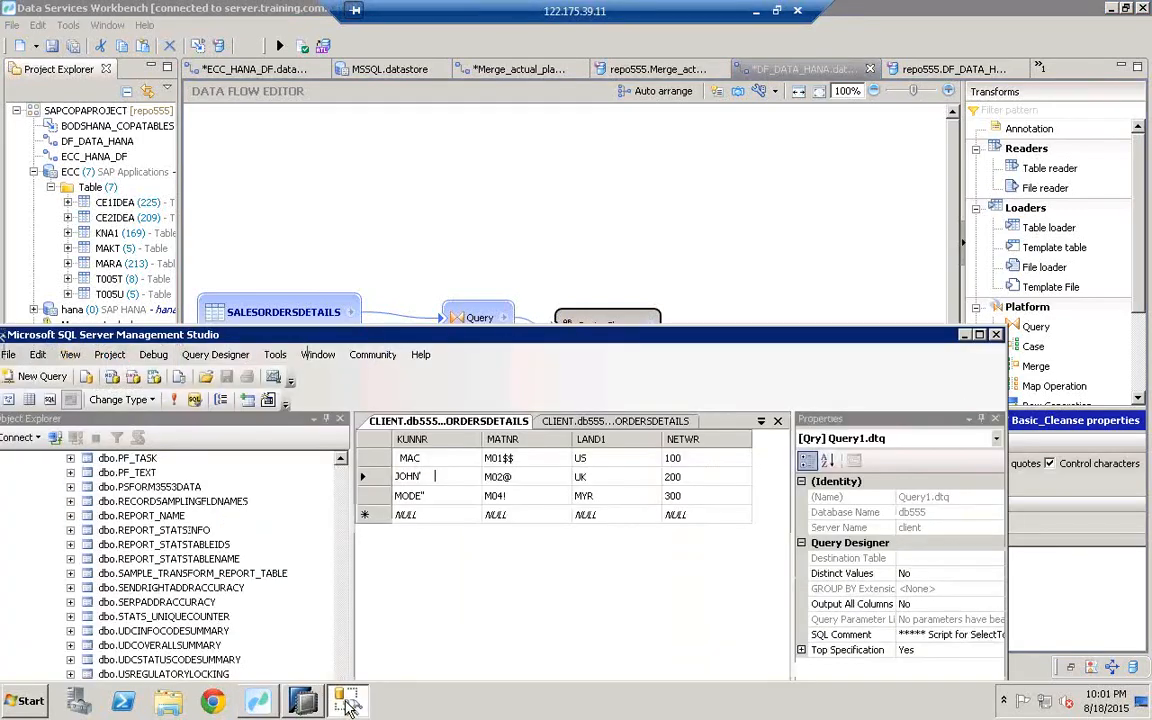
{"action": "left_click", "coordinate": [347, 703]}
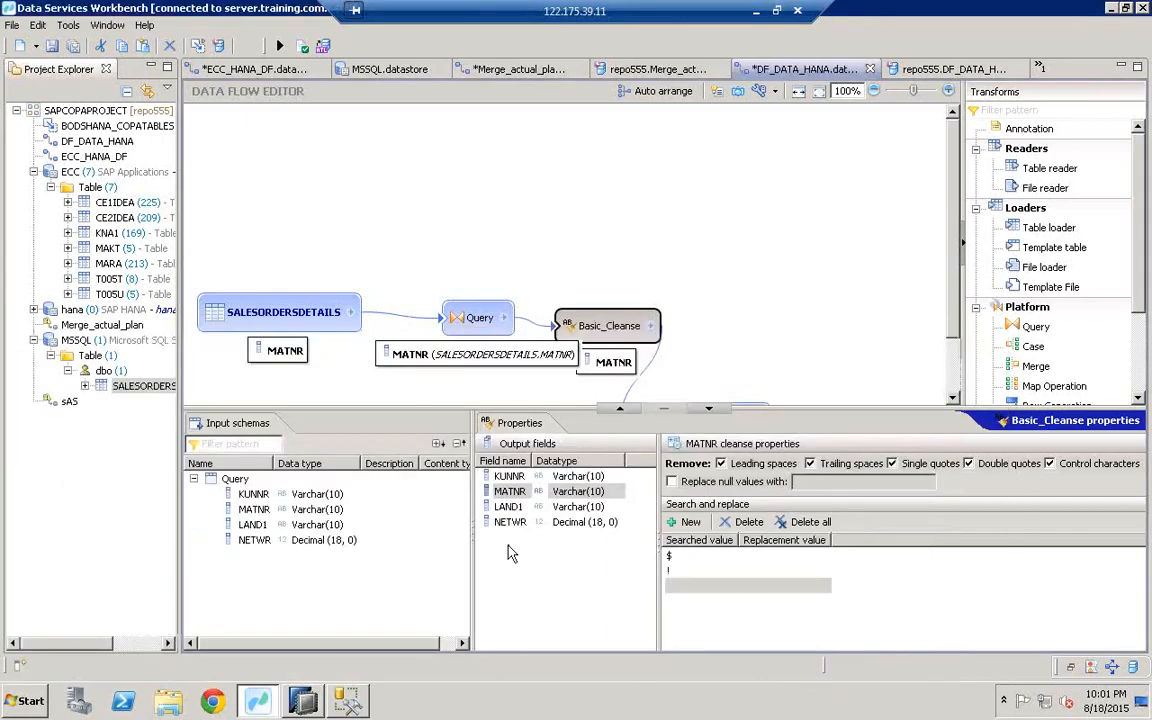
{"action": "left_click", "coordinate": [686, 587]}
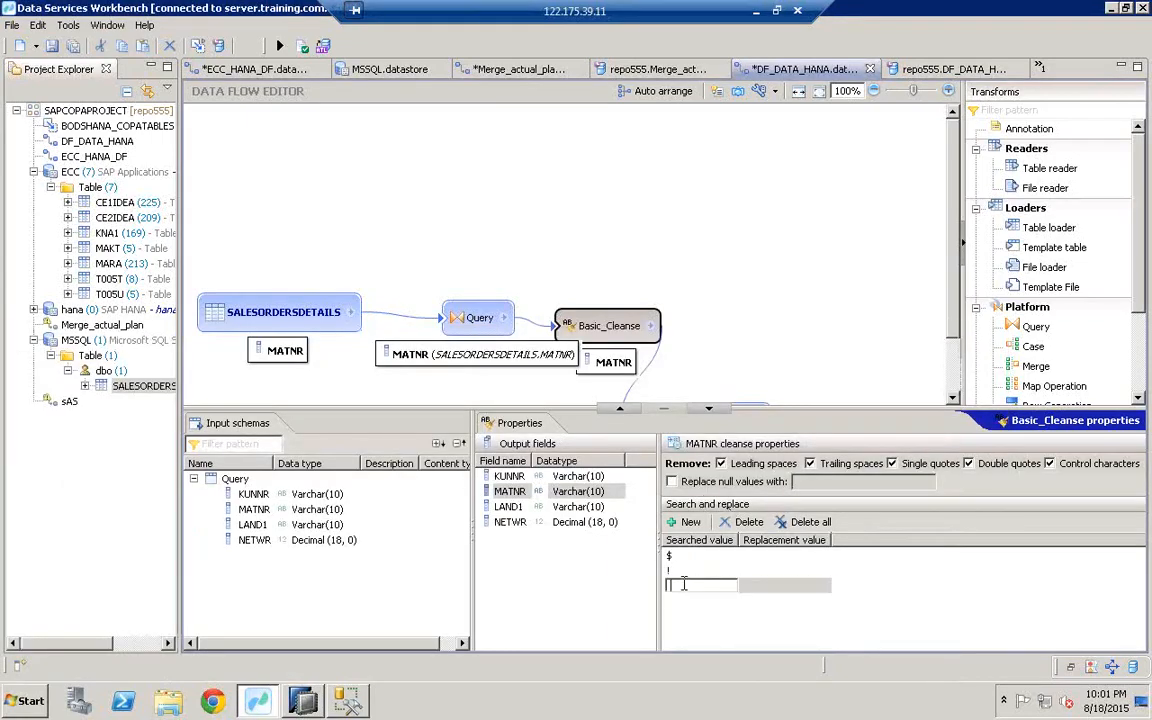
{"action": "key", "text": "Return"}
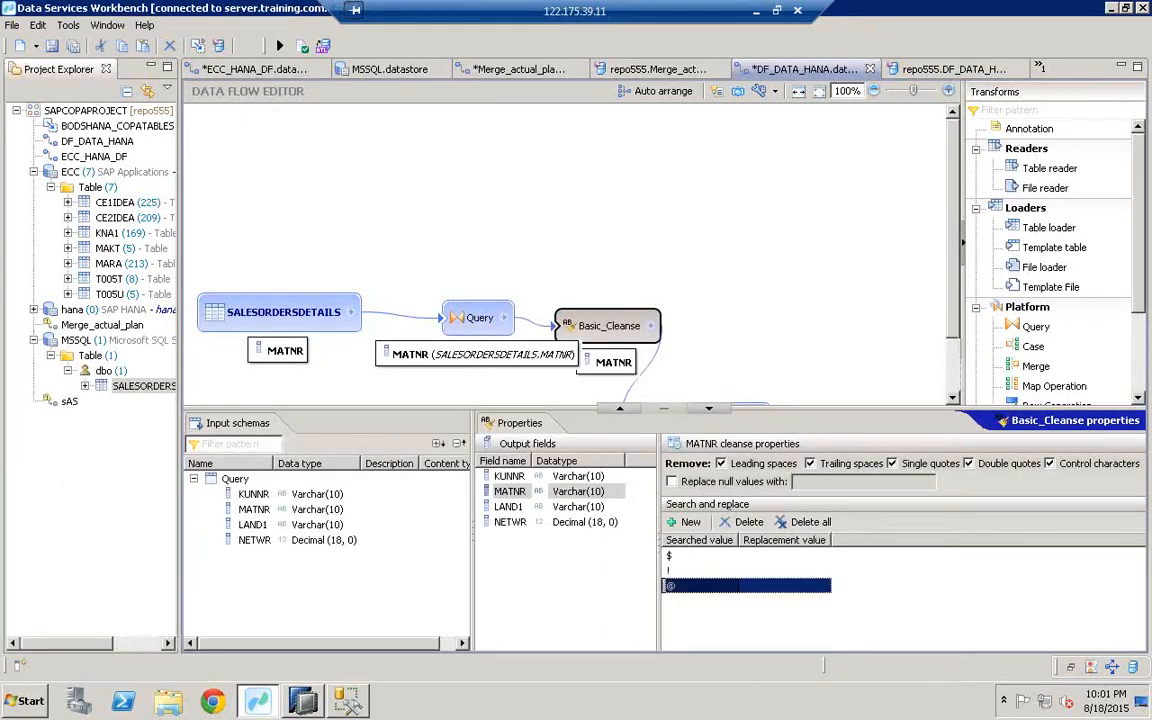
{"action": "left_click", "coordinate": [684, 557]}
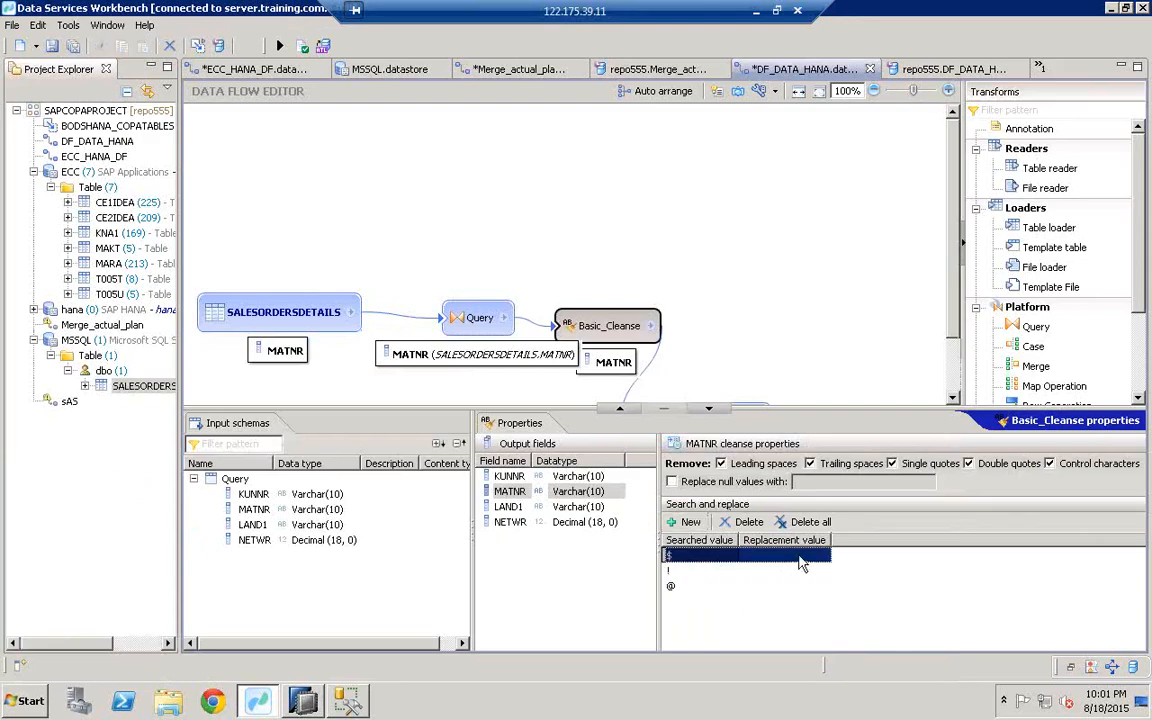
{"action": "left_click", "coordinate": [758, 574]}
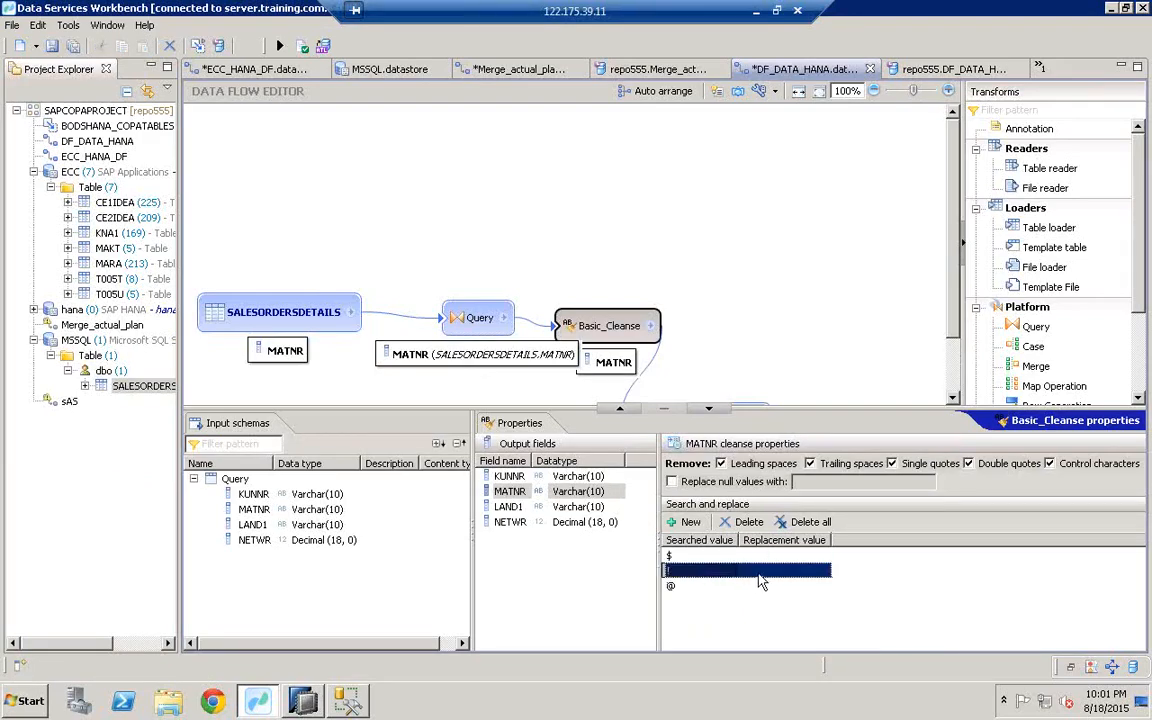
{"action": "left_click", "coordinate": [695, 586]}
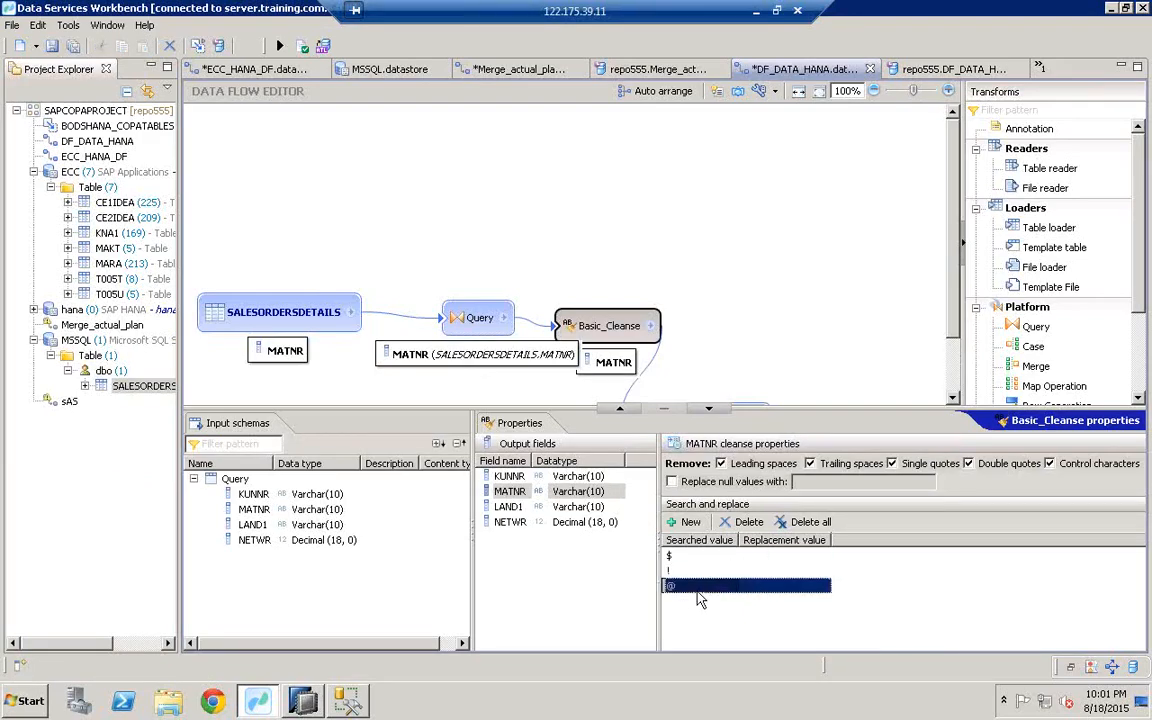
Step: Validate the DF_DATA_HANA data flow and execute DF_DATA_HANA_Job
{"action": "left_click", "coordinate": [305, 47]}
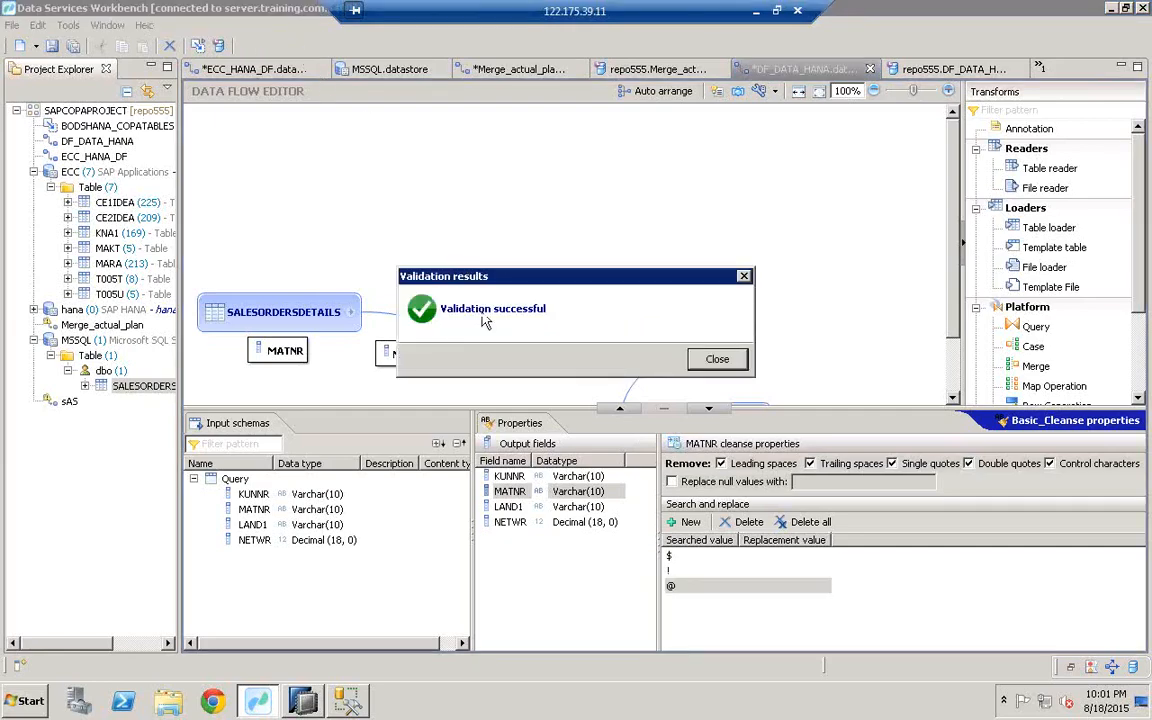
{"action": "left_click", "coordinate": [720, 362]}
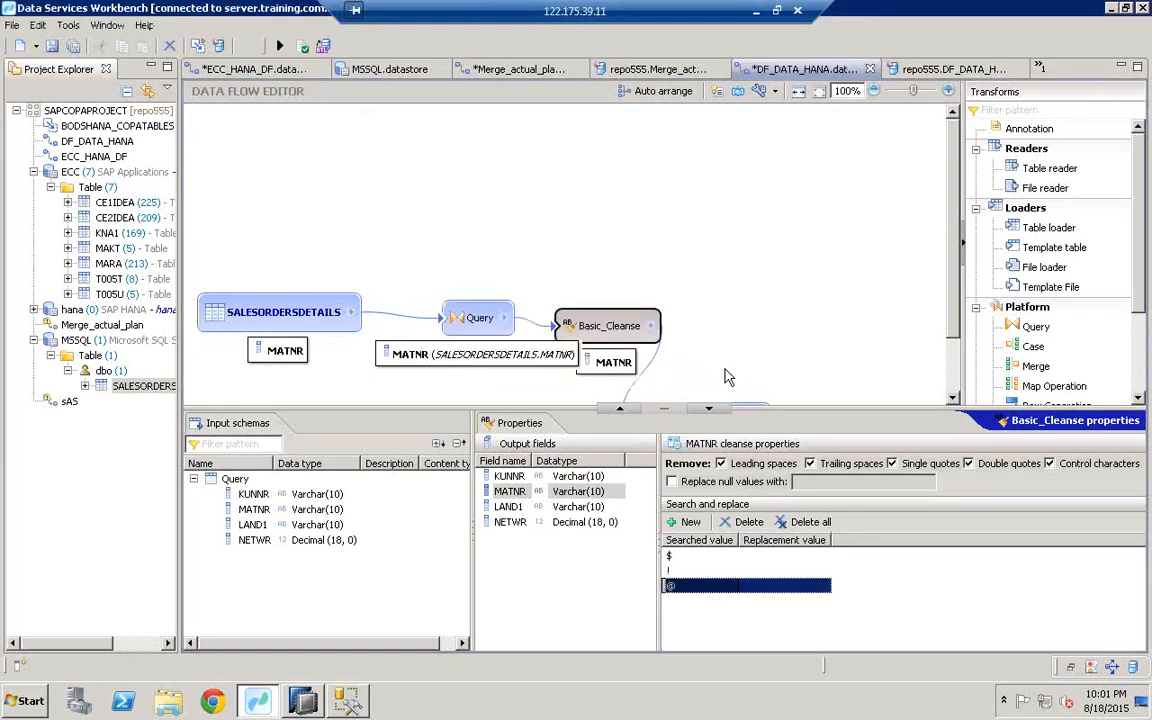
{"action": "left_click", "coordinate": [280, 47]}
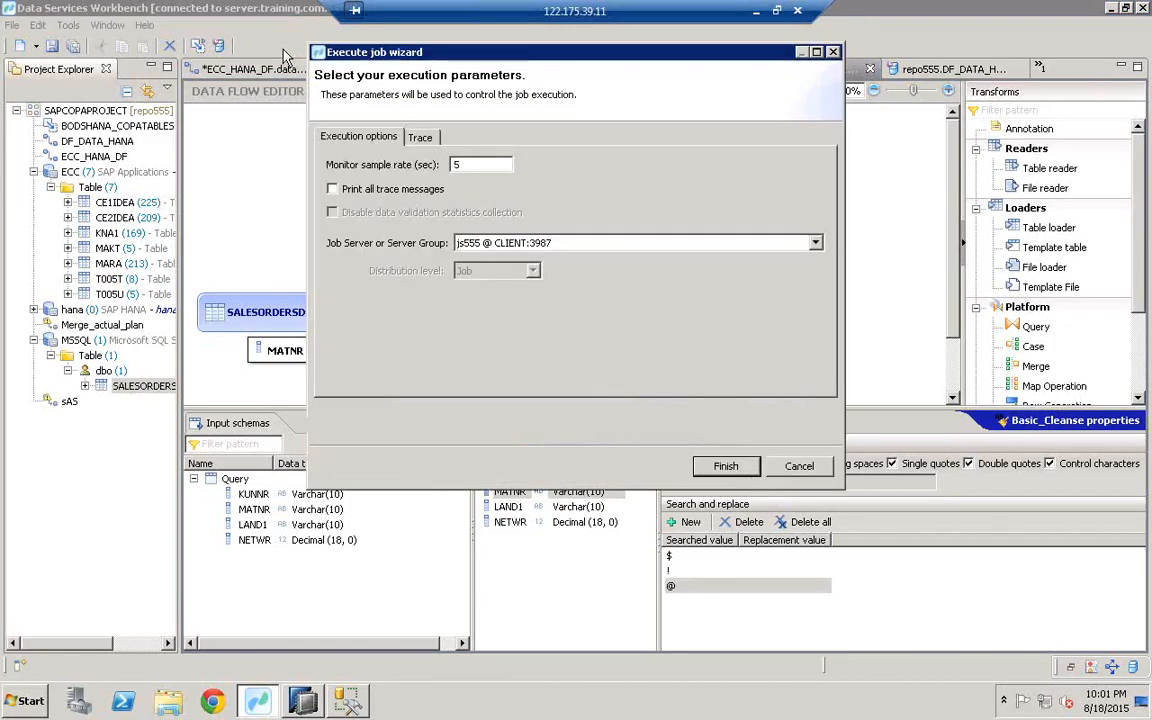
{"action": "left_click", "coordinate": [727, 465]}
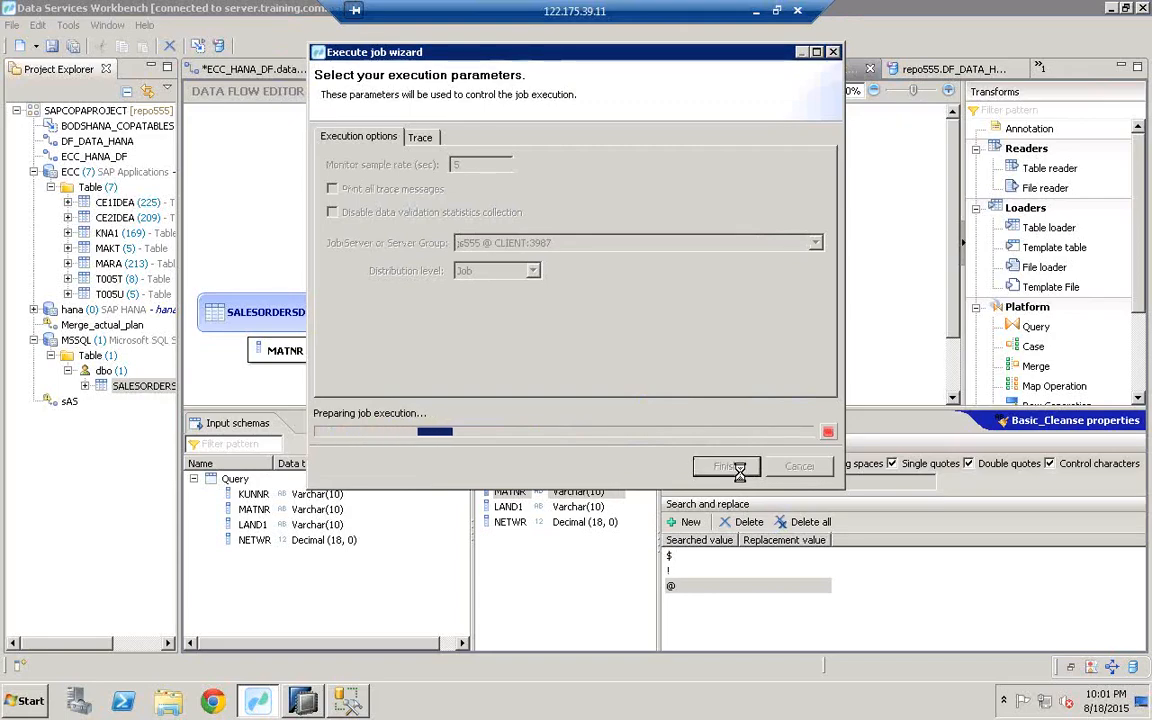
{"action": "left_click", "coordinate": [731, 467]}
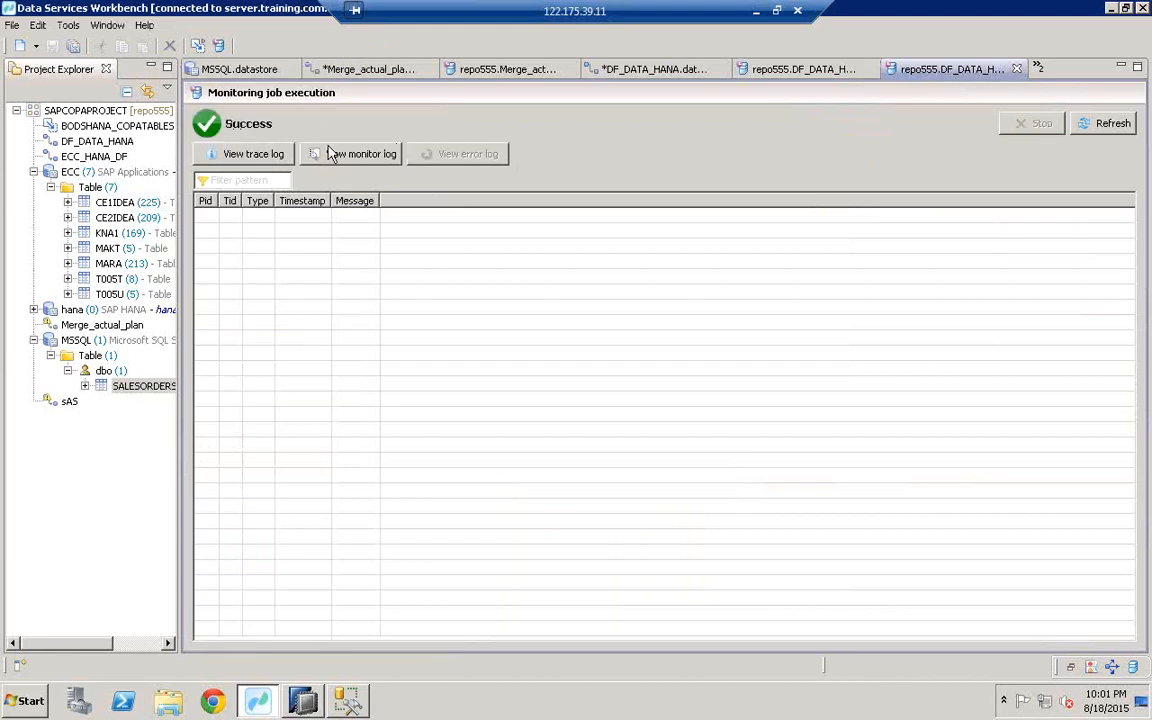
Step: Confirm successful completion in the trace log and bring up HANA's SALESORDERDETAILS data
{"action": "left_click", "coordinate": [239, 160]}
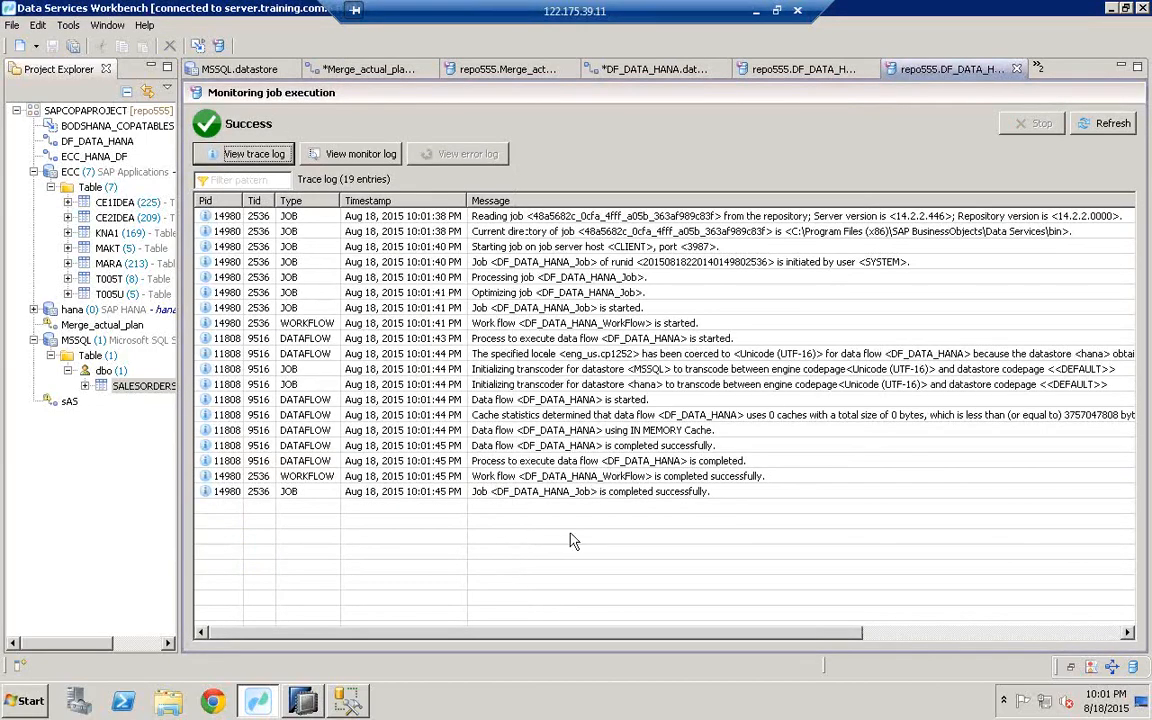
{"action": "left_click", "coordinate": [652, 492]}
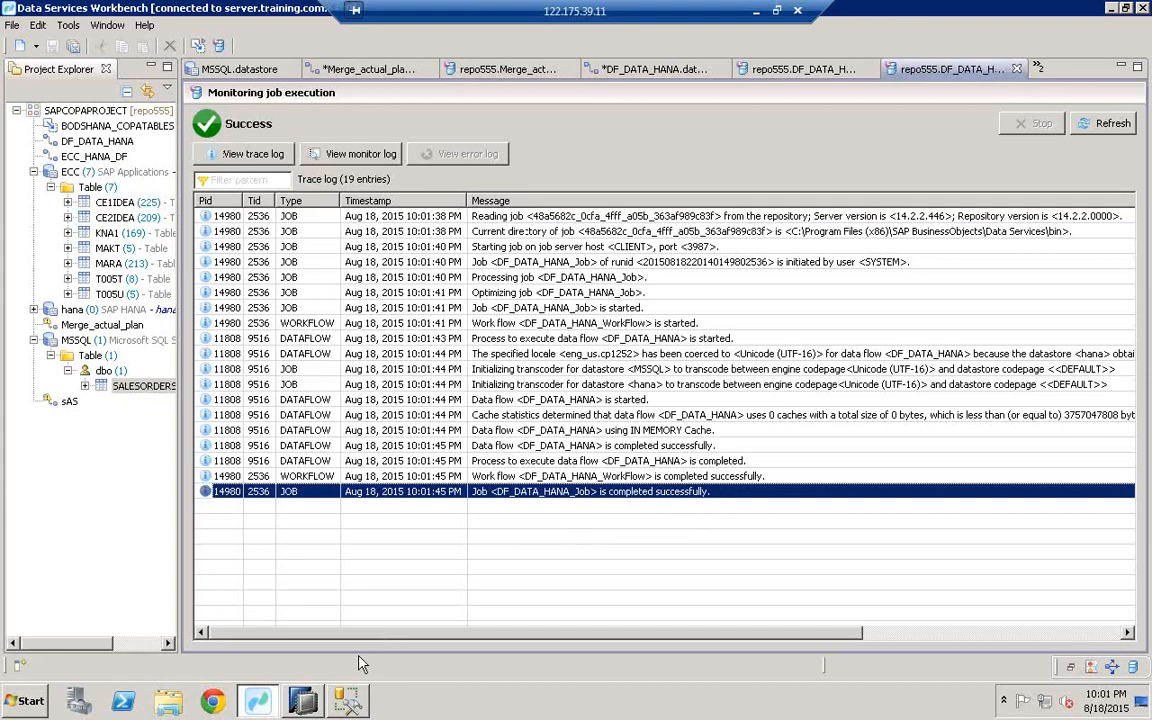
{"action": "left_click", "coordinate": [305, 700]}
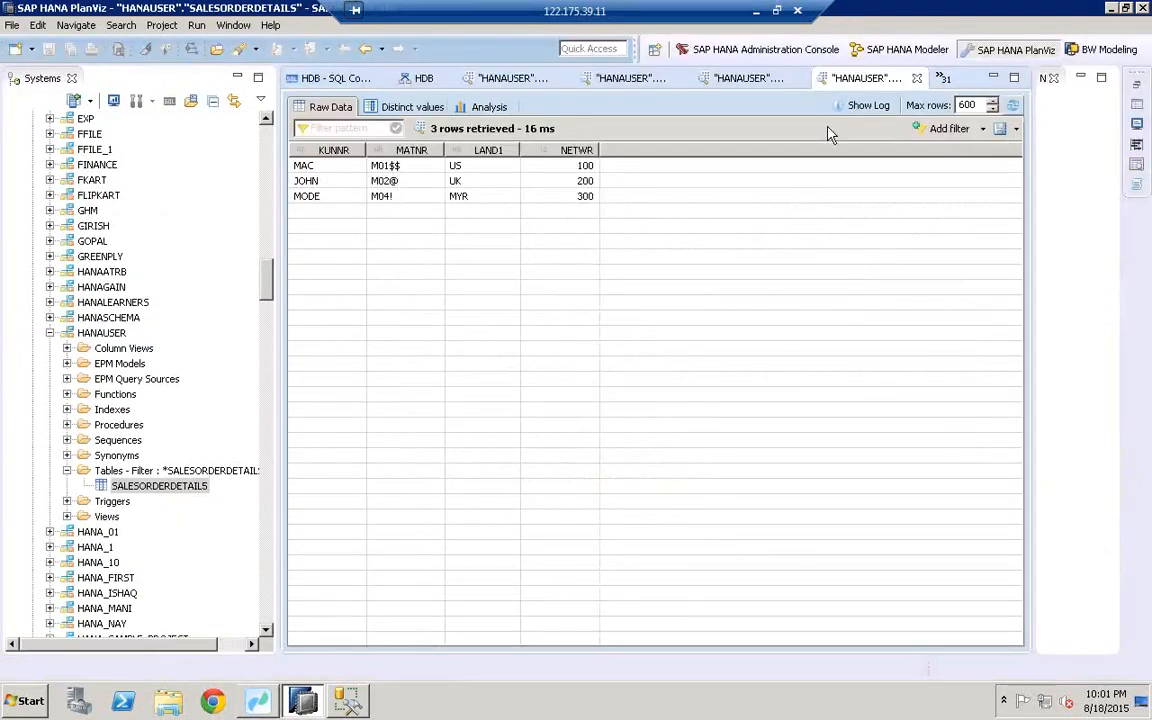
Step: Refresh SALESORDERDETAILS to show MATNR as M01, M02, M04, comparing against the SQL Server source
{"action": "left_click", "coordinate": [1013, 106]}
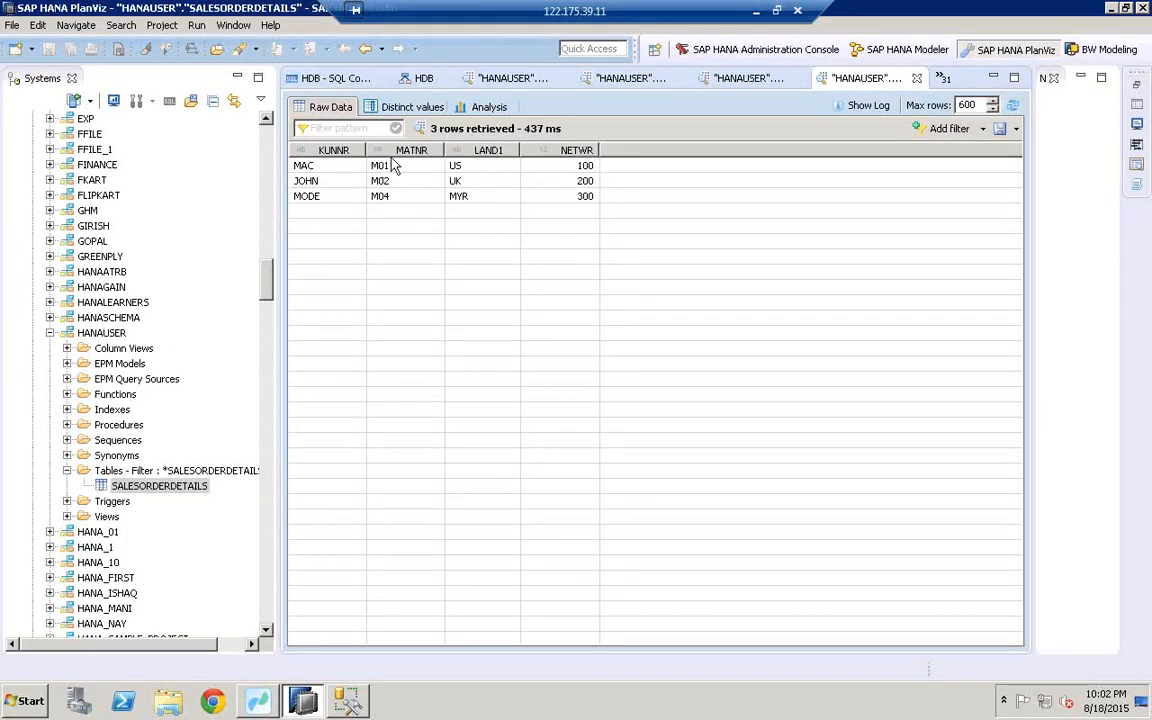
{"action": "left_click", "coordinate": [347, 700]}
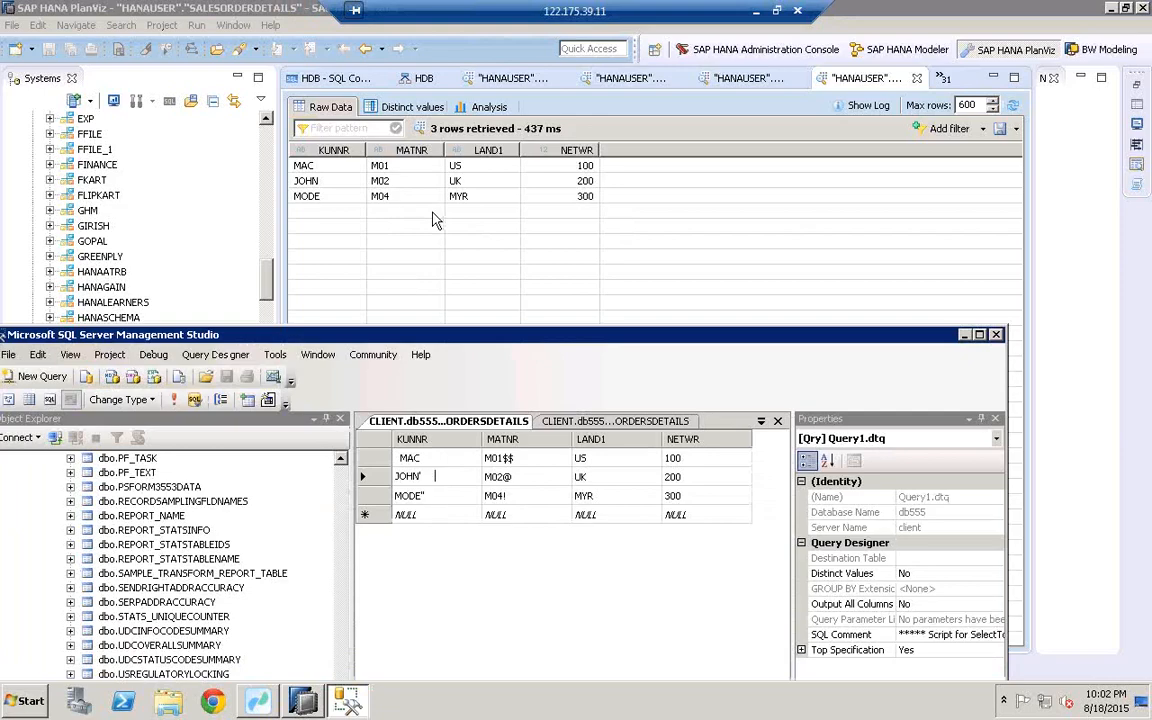
{"action": "left_click", "coordinate": [871, 305]}
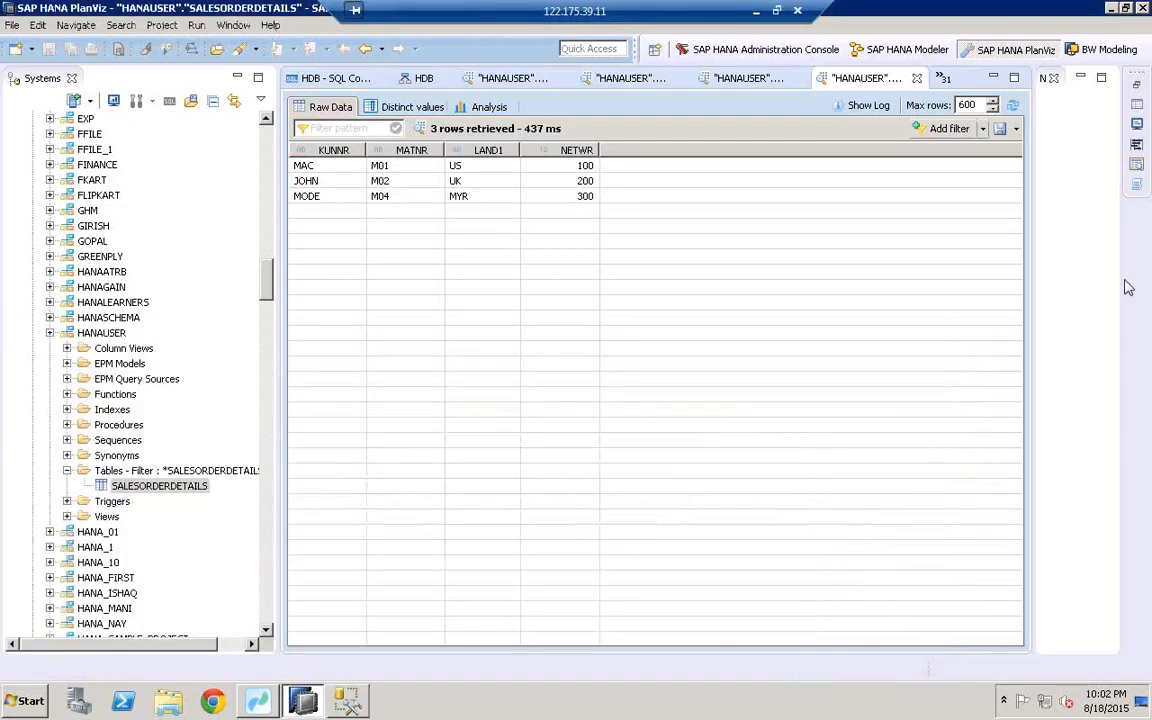